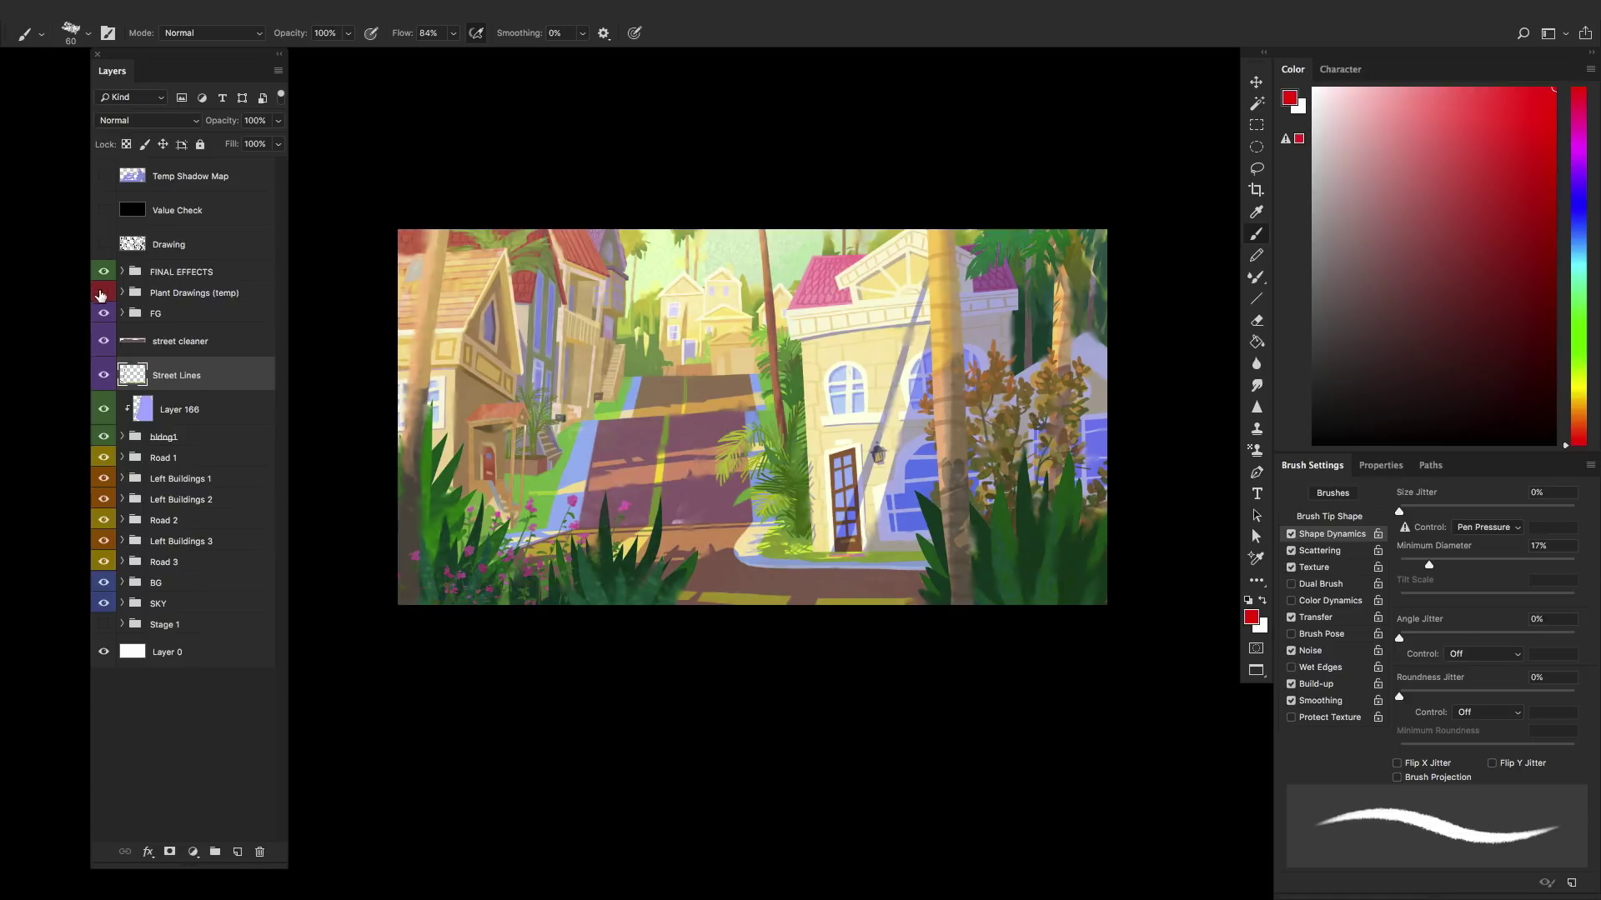
- Hide FINAL EFFECTS through Left Buildings 2, expand Stage 1 and show REFERENCE_INSPIRATION
left_click_drag(104, 272, 126, 640)
left_click(123, 626)
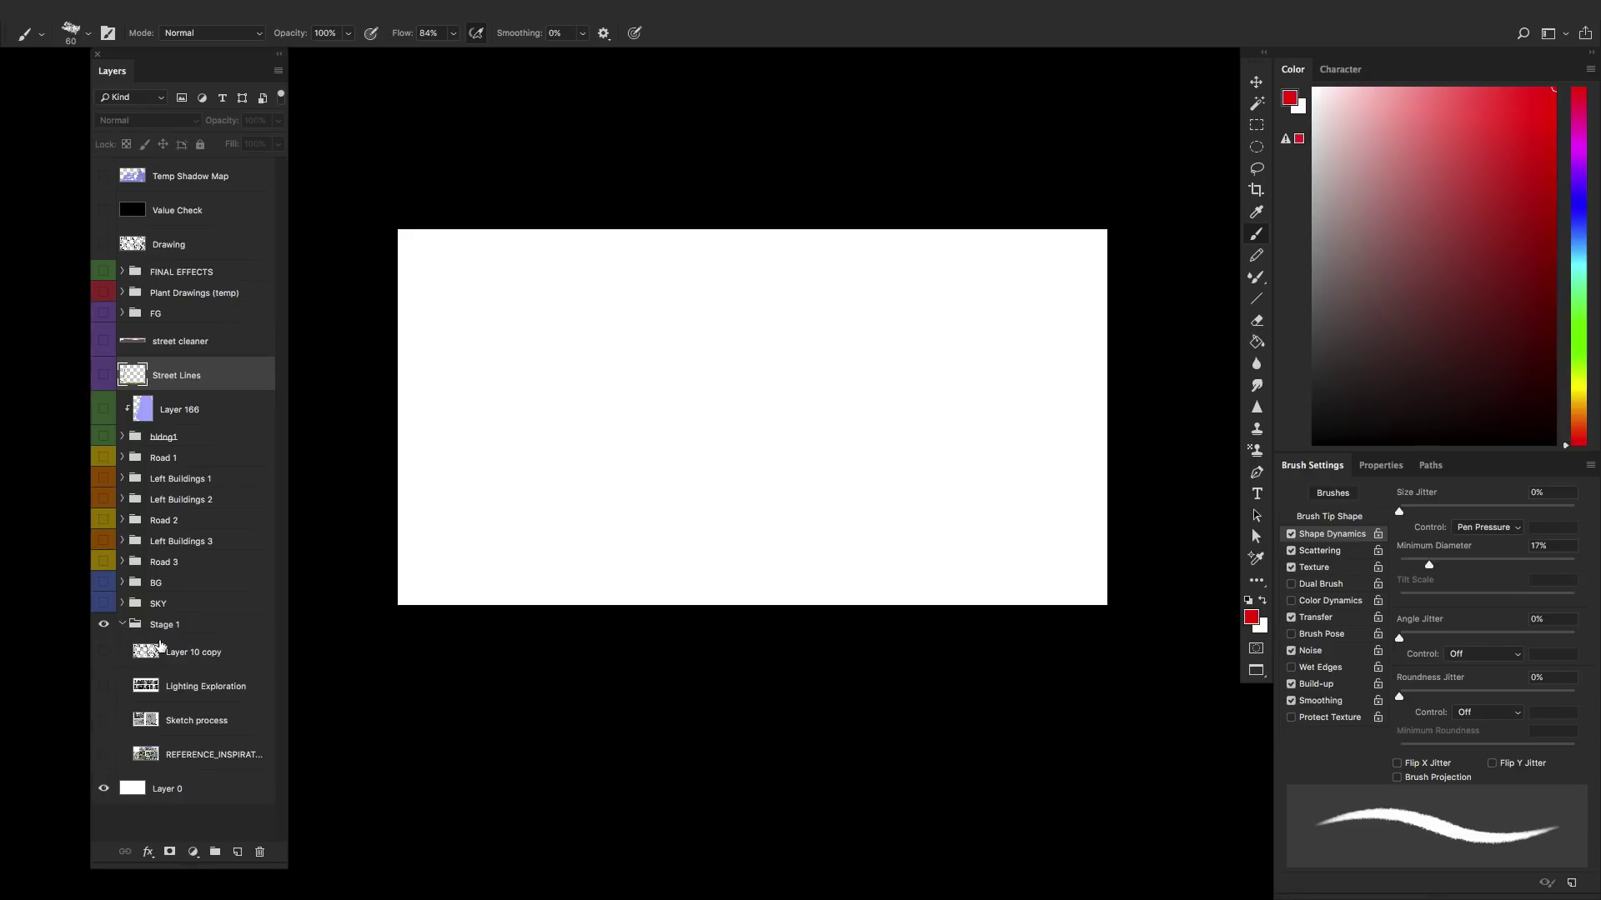
left_click(104, 757)
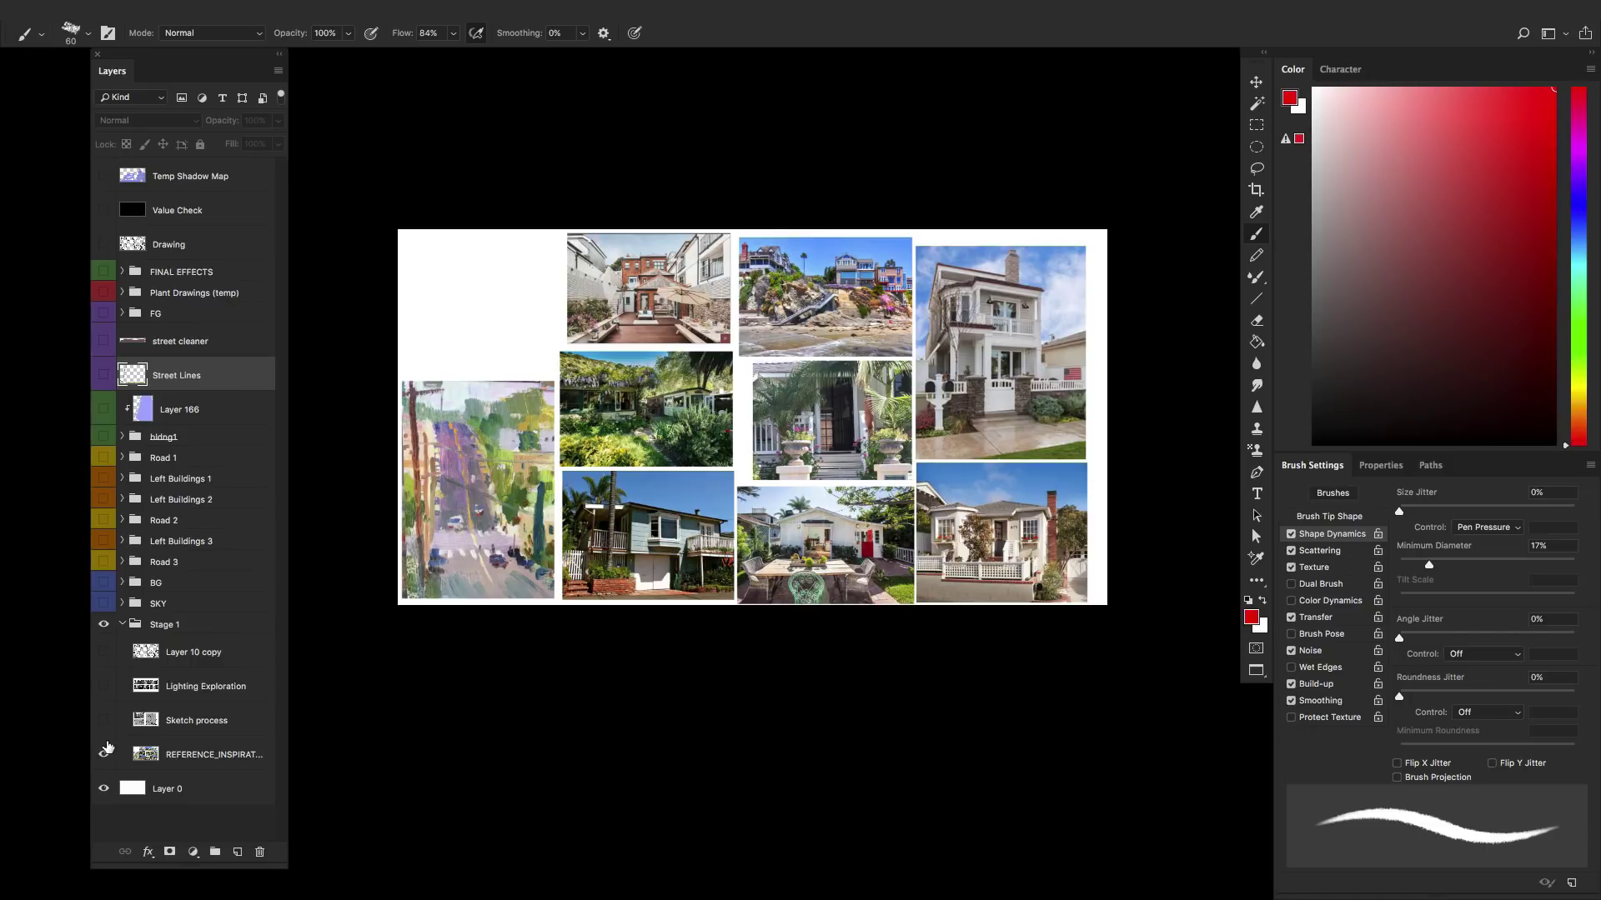
- Bring the deck and wisteria photos into view and add Layer 236 above Temp Shadow Map
scroll(796, 464, "up", 6)
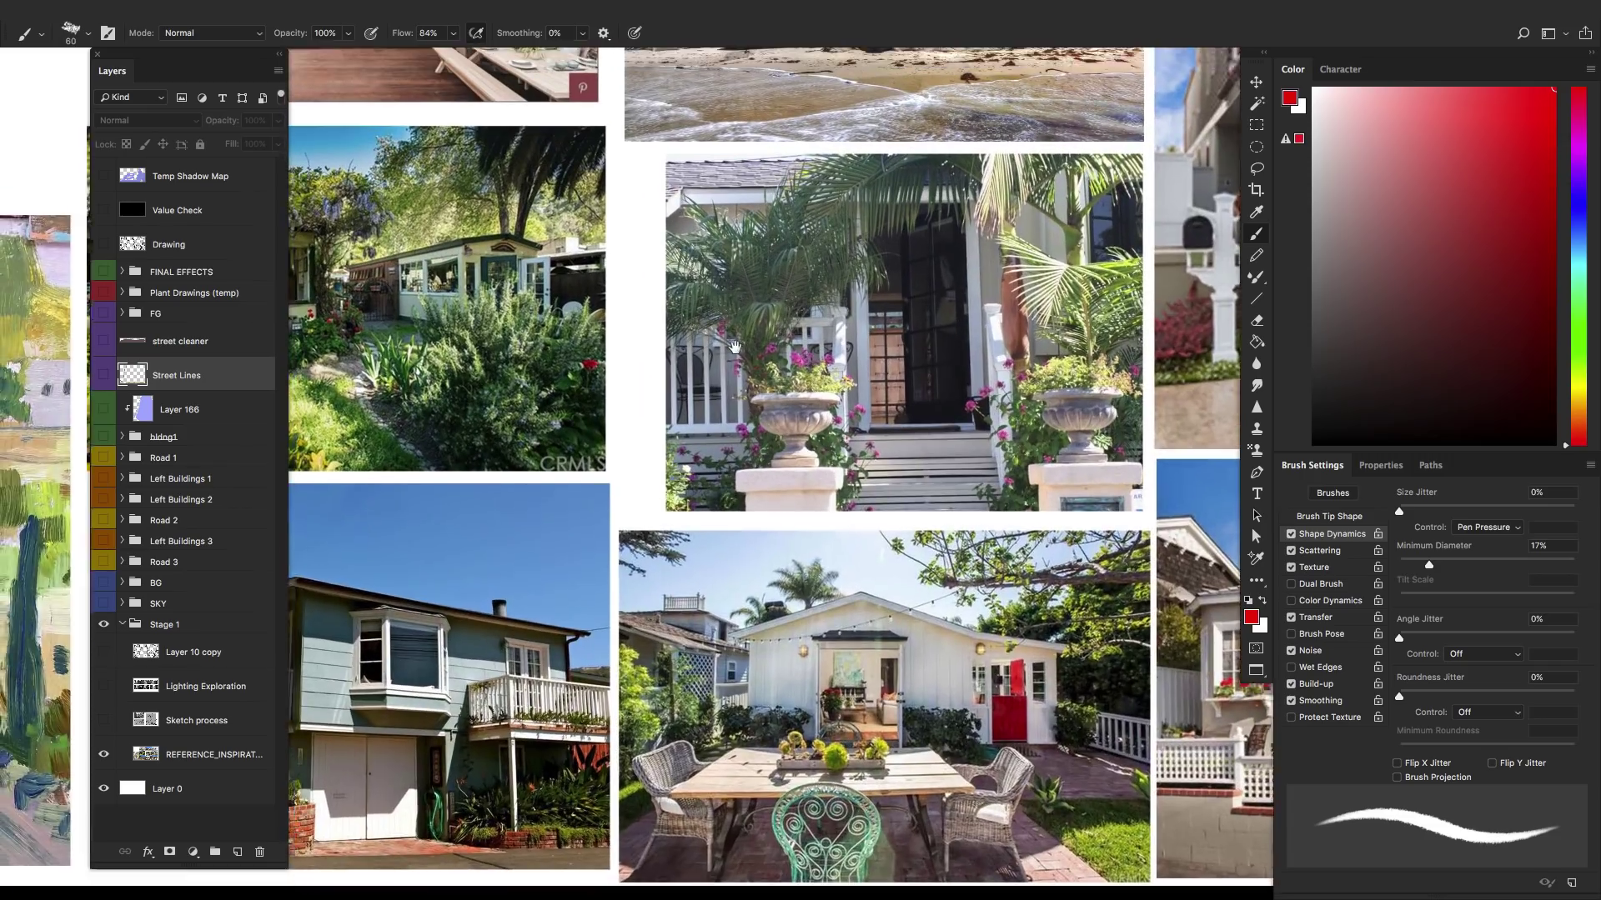
left_click_drag(734, 346, 891, 429)
scroll(890, 429, "up", 5)
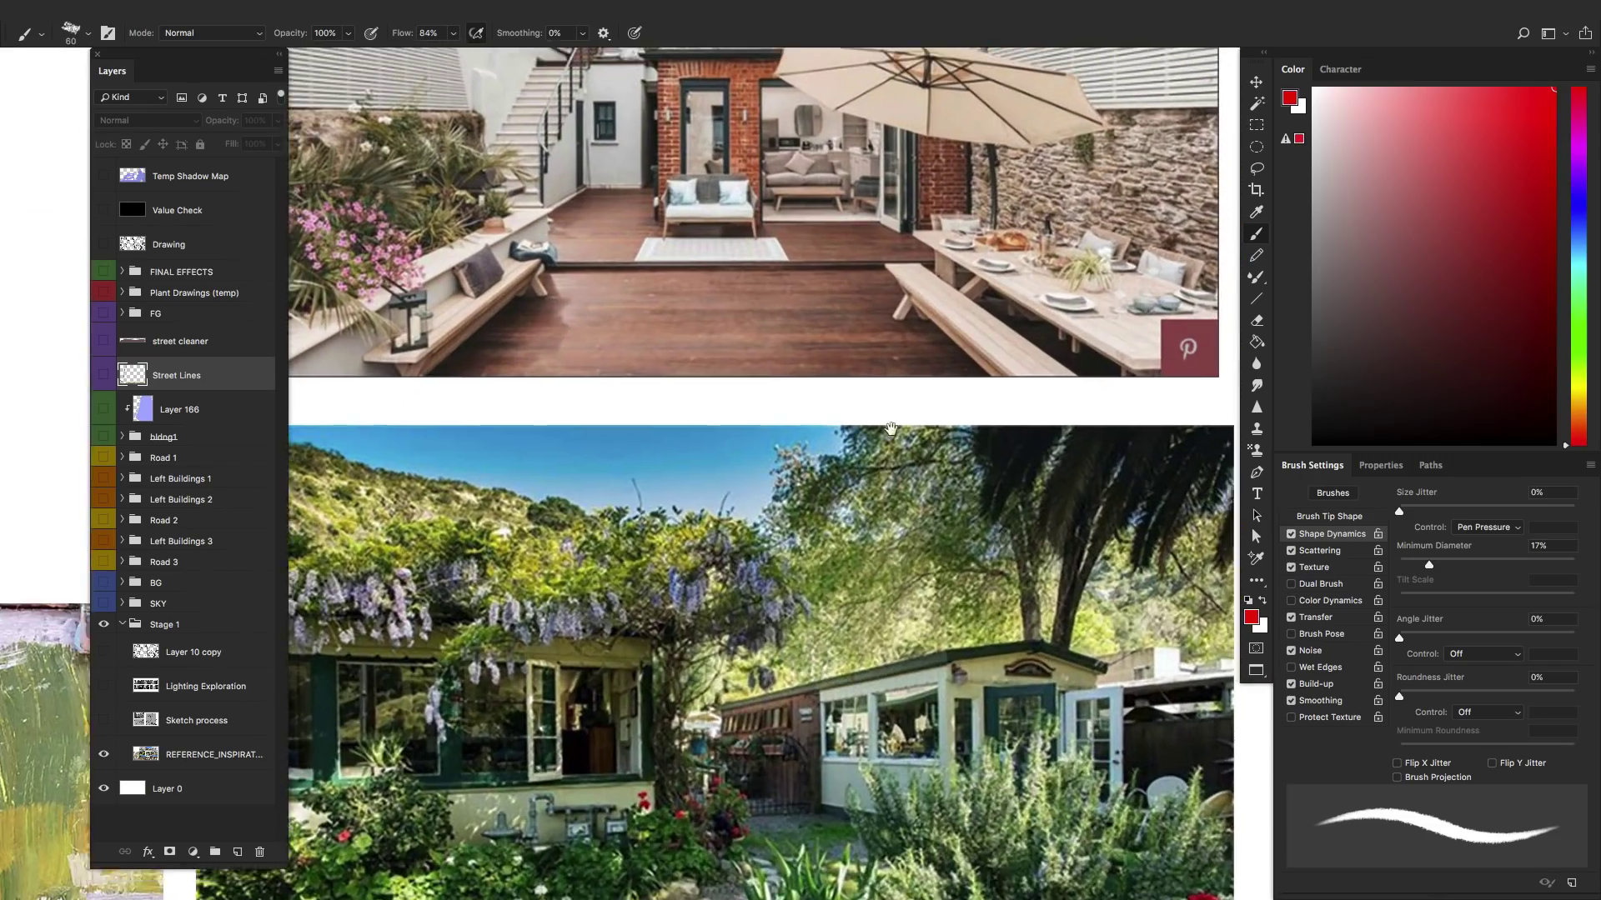
scroll(890, 429, "down", 5)
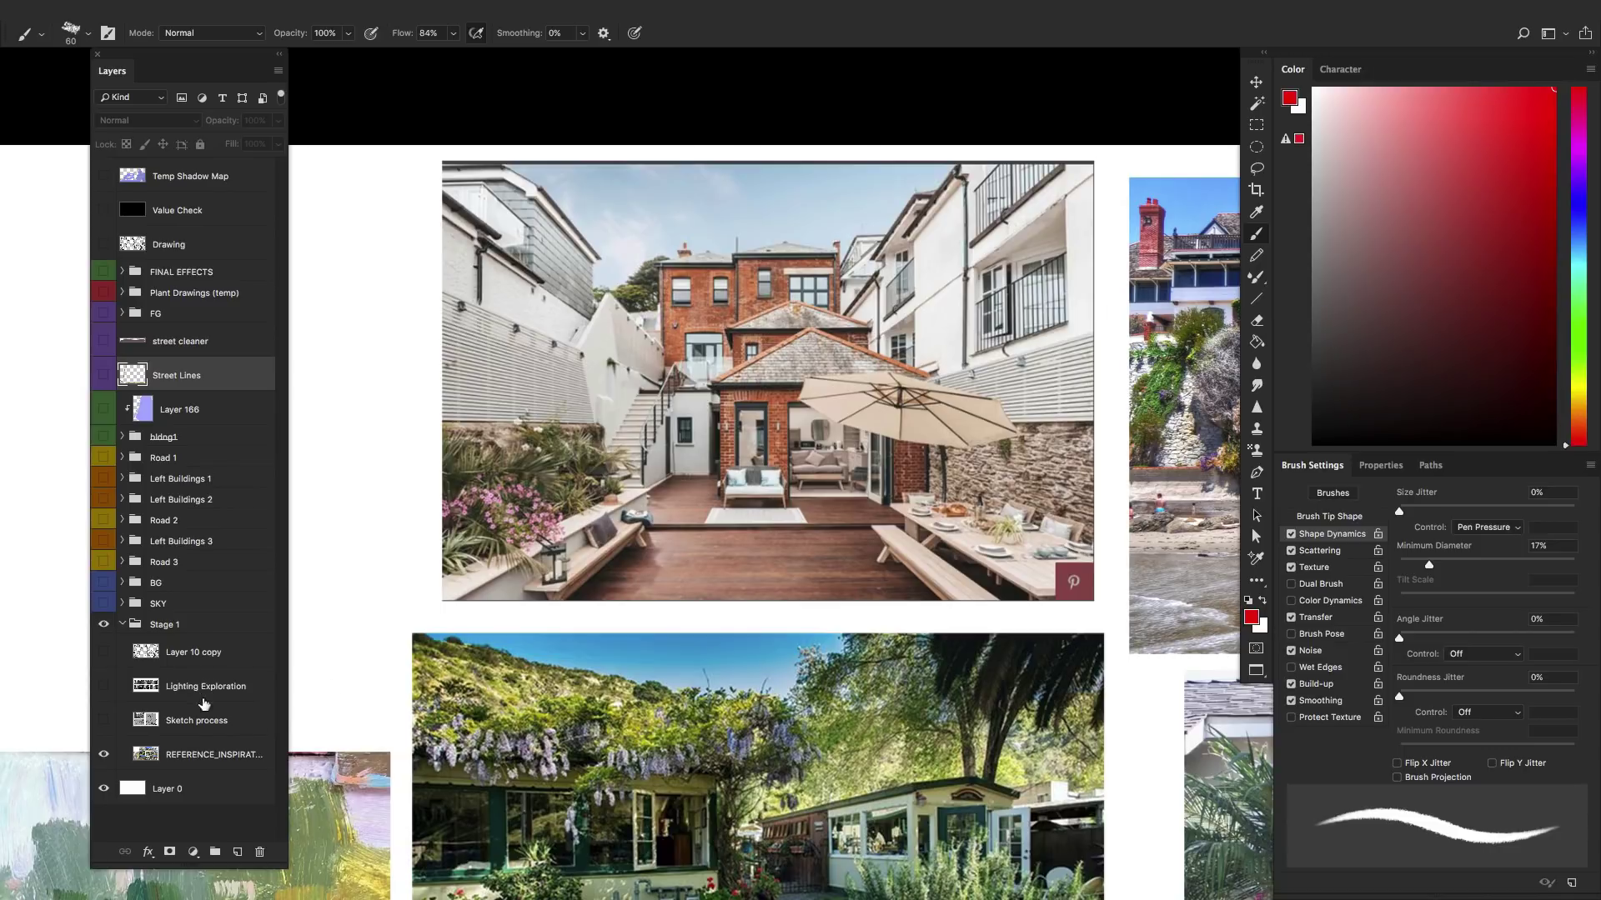
left_click(200, 174)
left_click(236, 851)
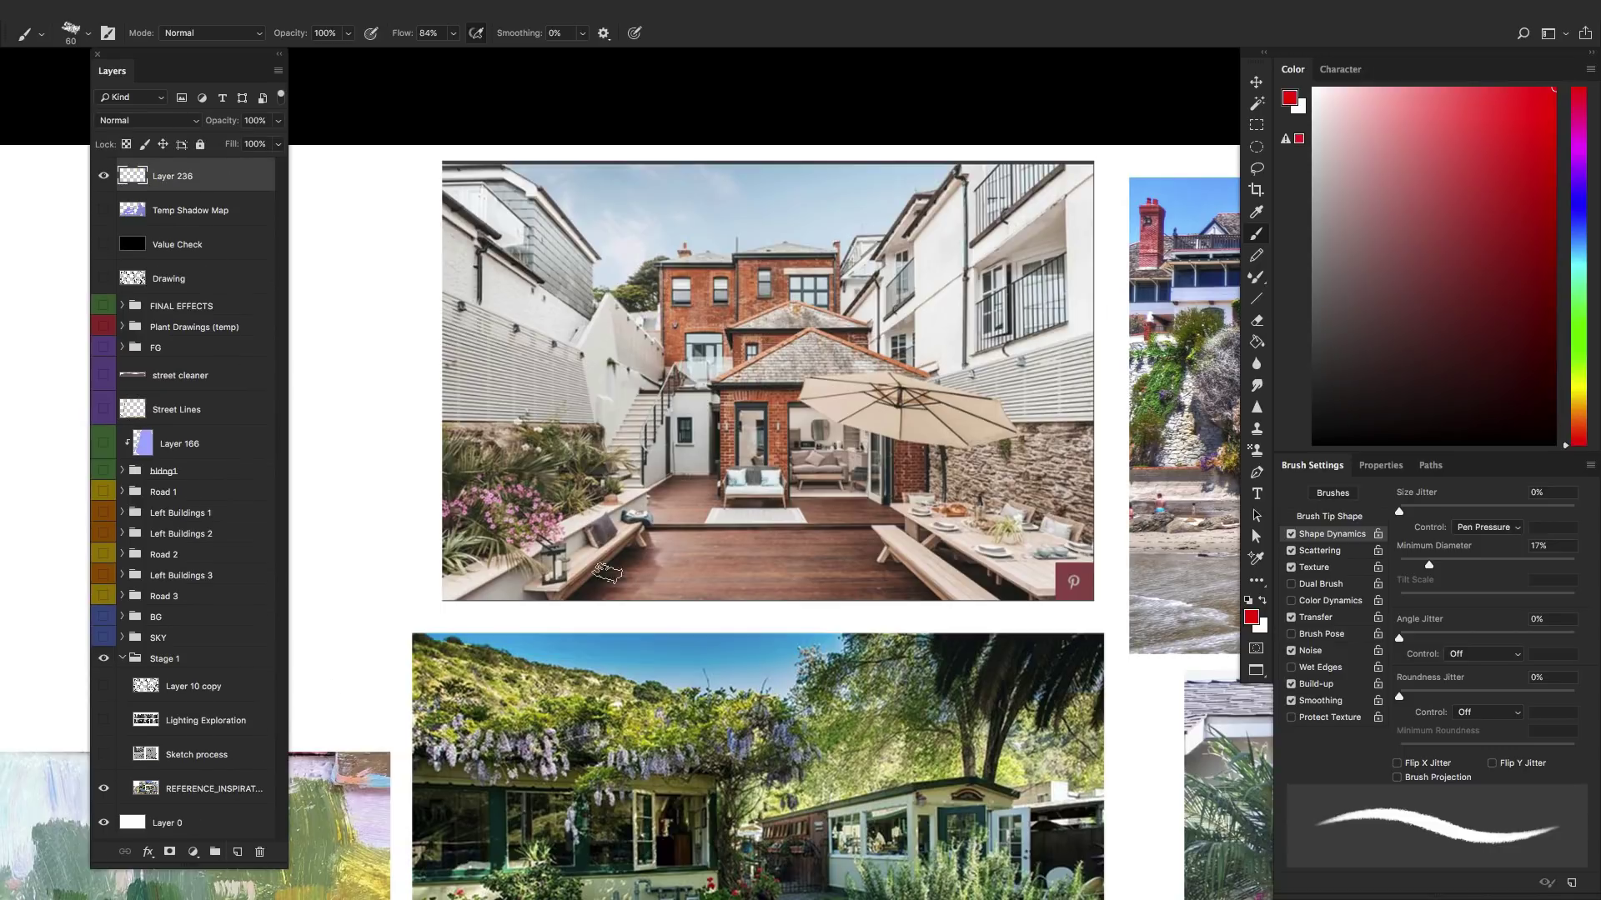
- Try red marks around the courtyard deck and brick building on Layer 236, undoing each
mouse_move(606, 605)
left_mouse_down()
mouse_move(450, 354)
mouse_move(575, 555)
mouse_move(680, 500)
left_mouse_up()
key("ctrl+z")
left_click_drag(850, 500, 996, 596)
key("ctrl+z")
key("ctrl+z")
mouse_move(725, 483)
left_mouse_down()
mouse_move(788, 330)
mouse_move(834, 496)
left_mouse_up()
left_click_drag(706, 343, 867, 354)
key("ctrl+z")
key("ctrl+z")
mouse_move(727, 183)
left_mouse_down()
mouse_move(432, 421)
mouse_move(978, 232)
mouse_move(438, 338)
left_mouse_up()
key("ctrl+z")
- Swap the reference collage for the grey Sketch process layer and pan around it
left_click(103, 788)
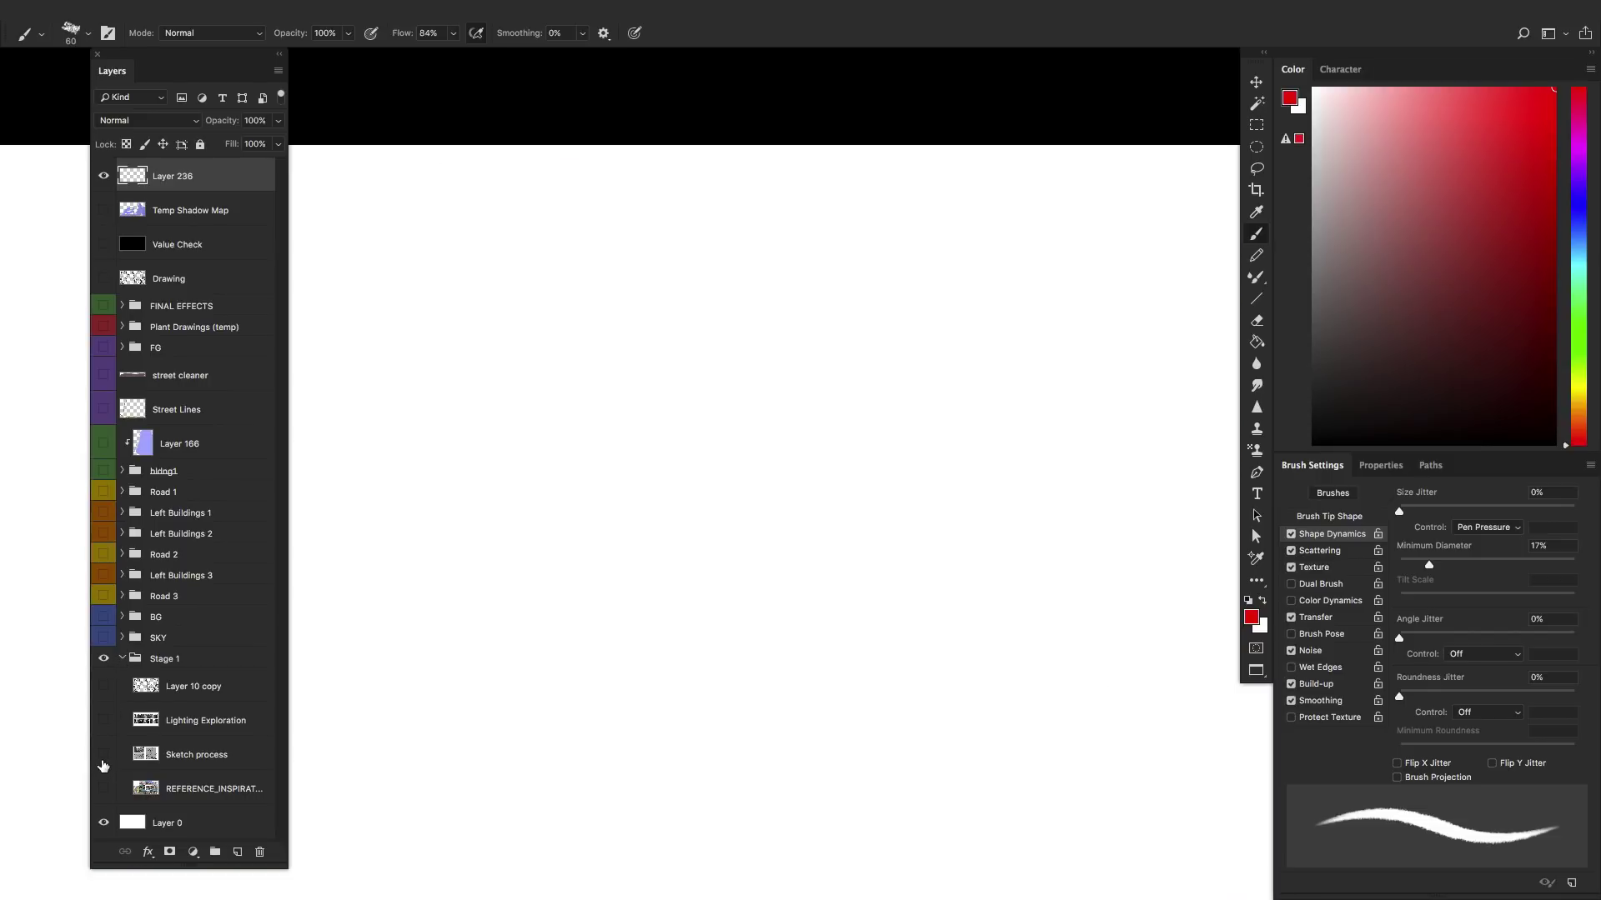
left_click(103, 755)
left_click_drag(917, 478, 937, 484)
scroll(937, 484, "down", 2)
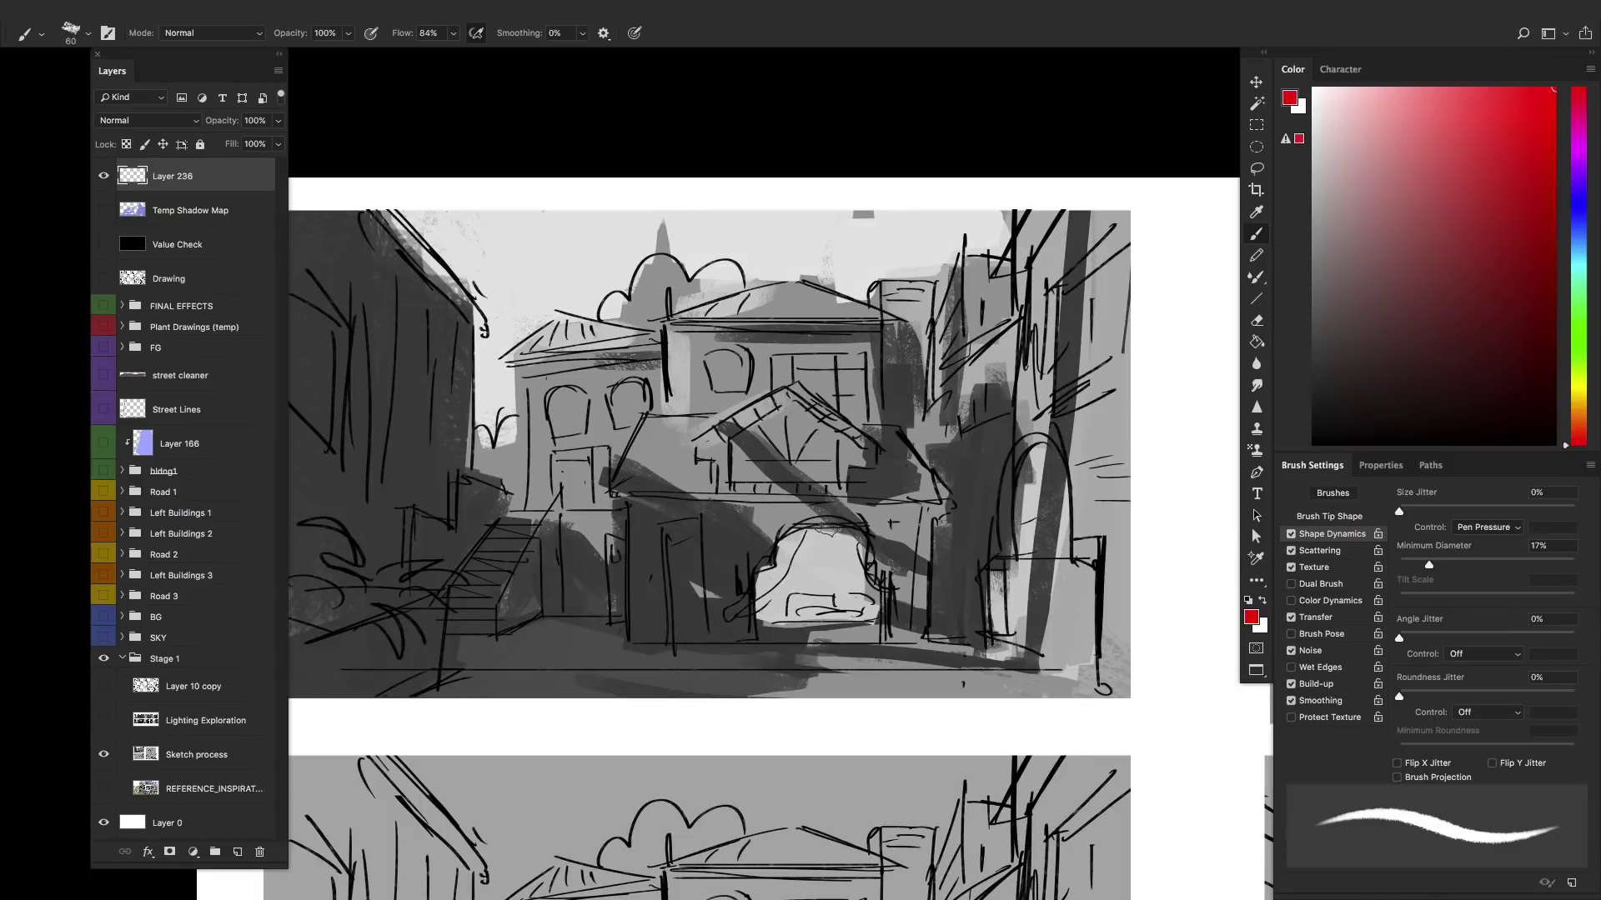
left_click_drag(792, 456, 861, 384)
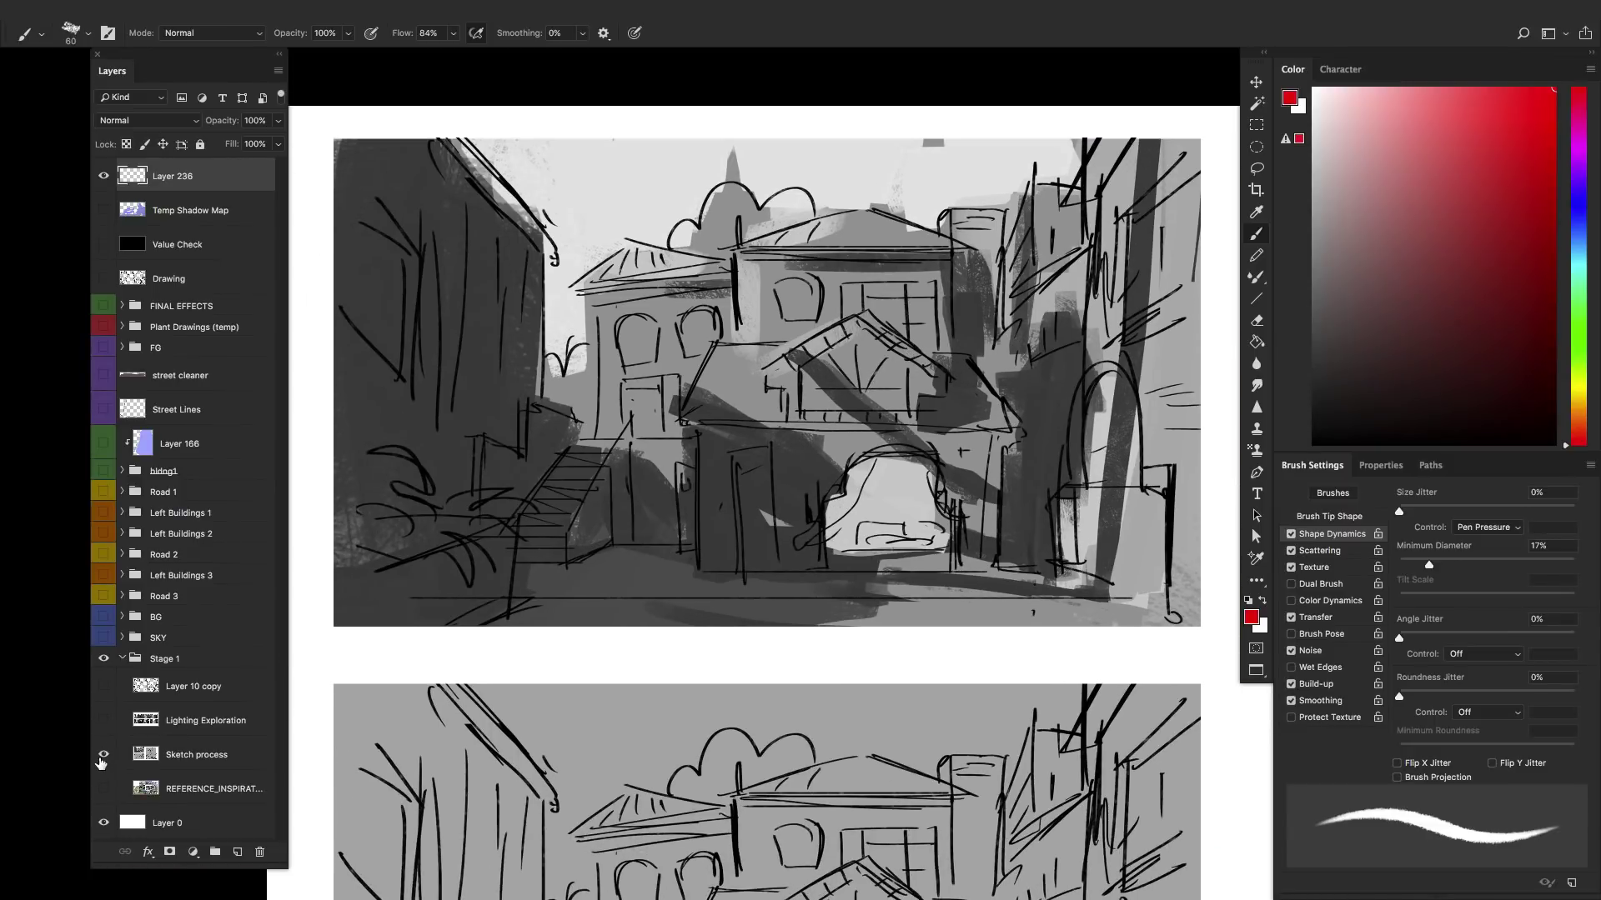
- Compare against the reference board, then show the sketch again and zoom out to all four thumbnails
left_click(103, 754)
left_click(103, 788)
left_click_drag(844, 475, 670, 522)
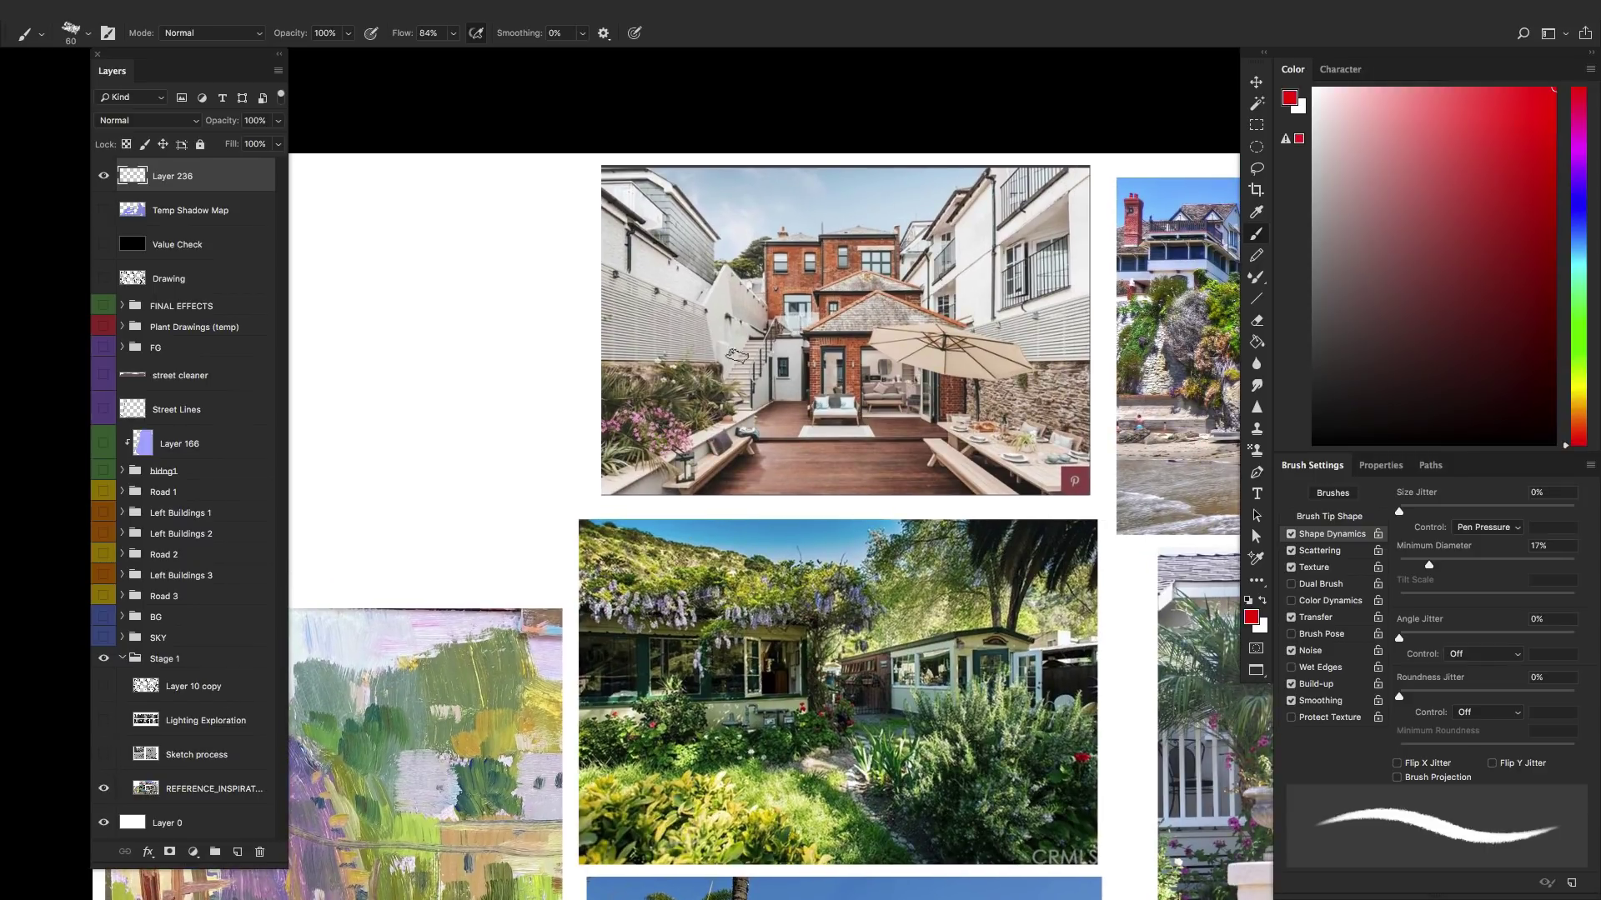
left_click(103, 755)
left_click_drag(543, 573, 657, 542)
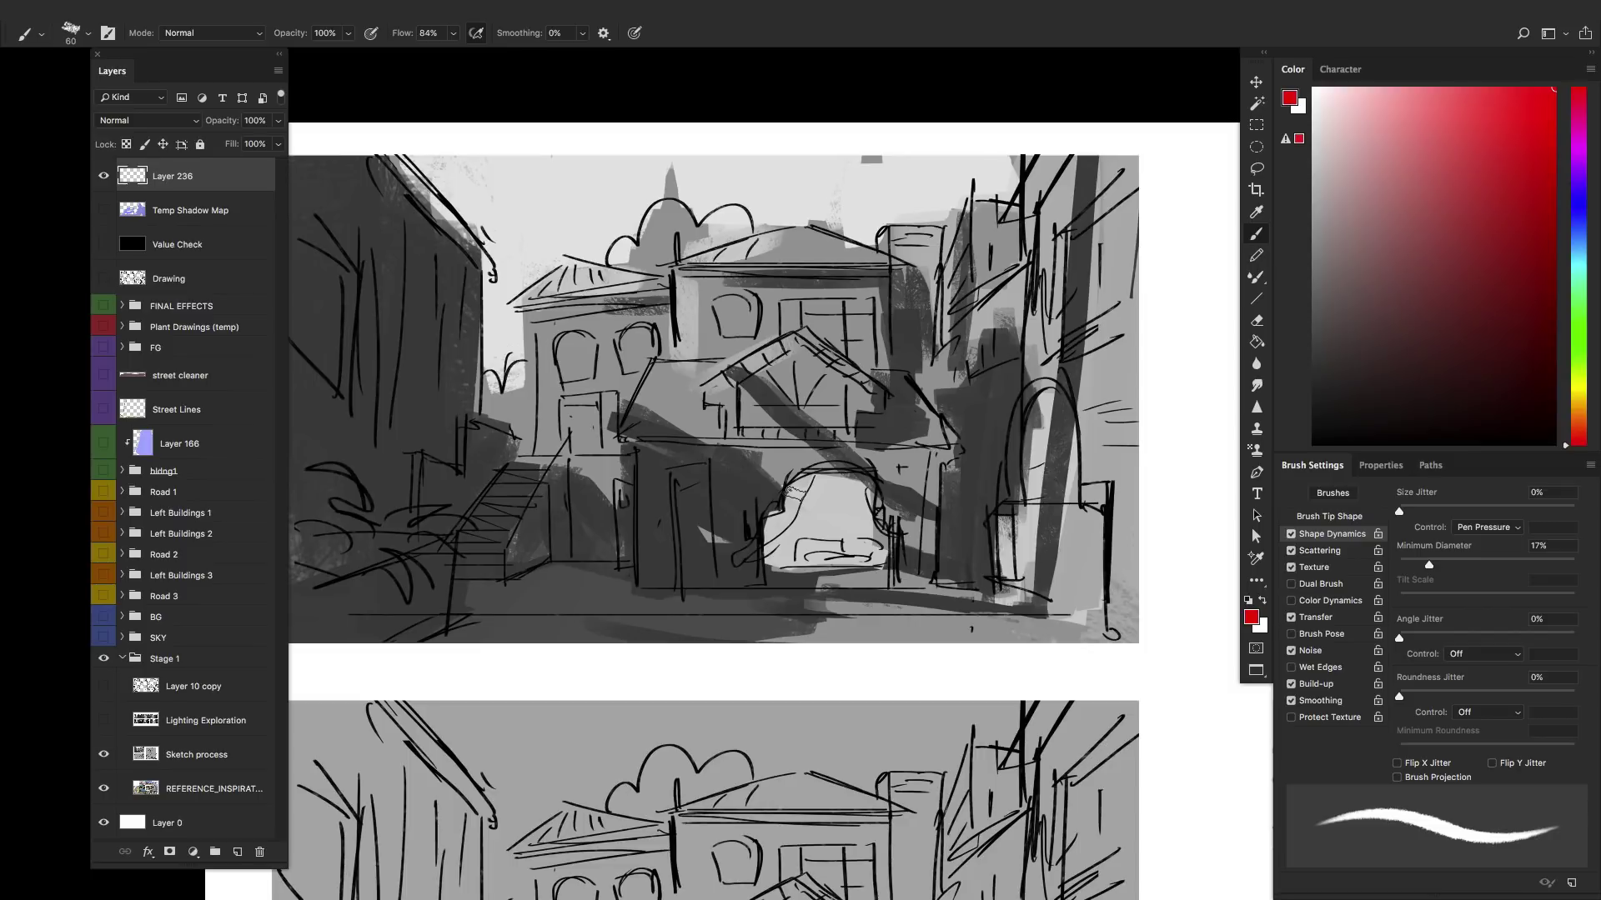
key("ctrl+minus")
key("ctrl+minus")
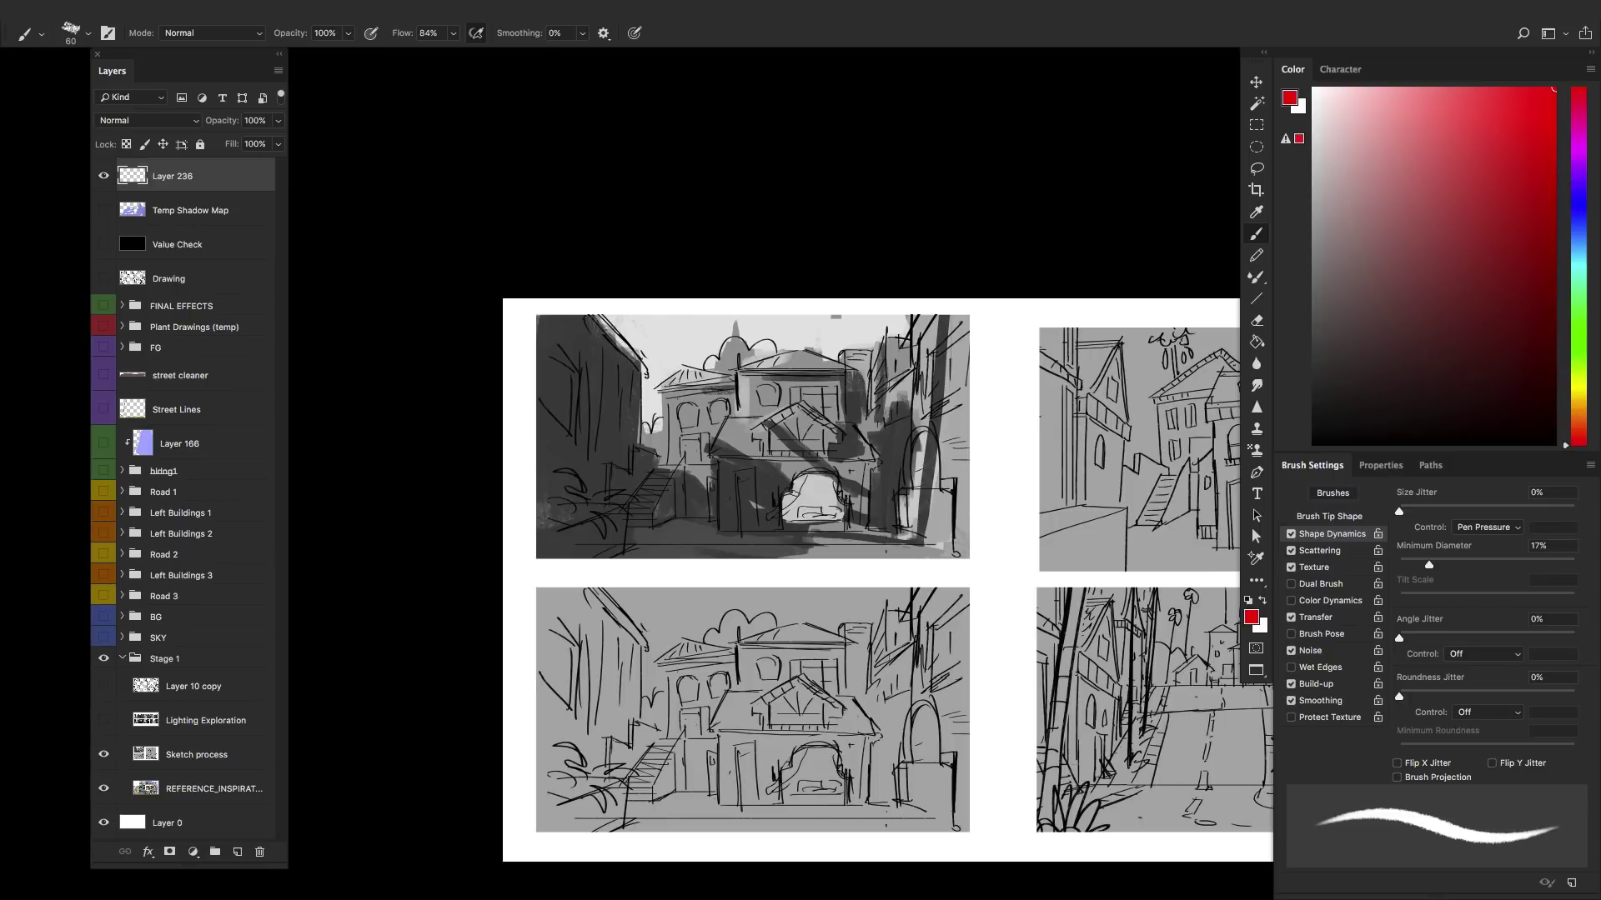
- Try red loops around each of the four sketch panels, undoing every one
key("ctrl+minus")
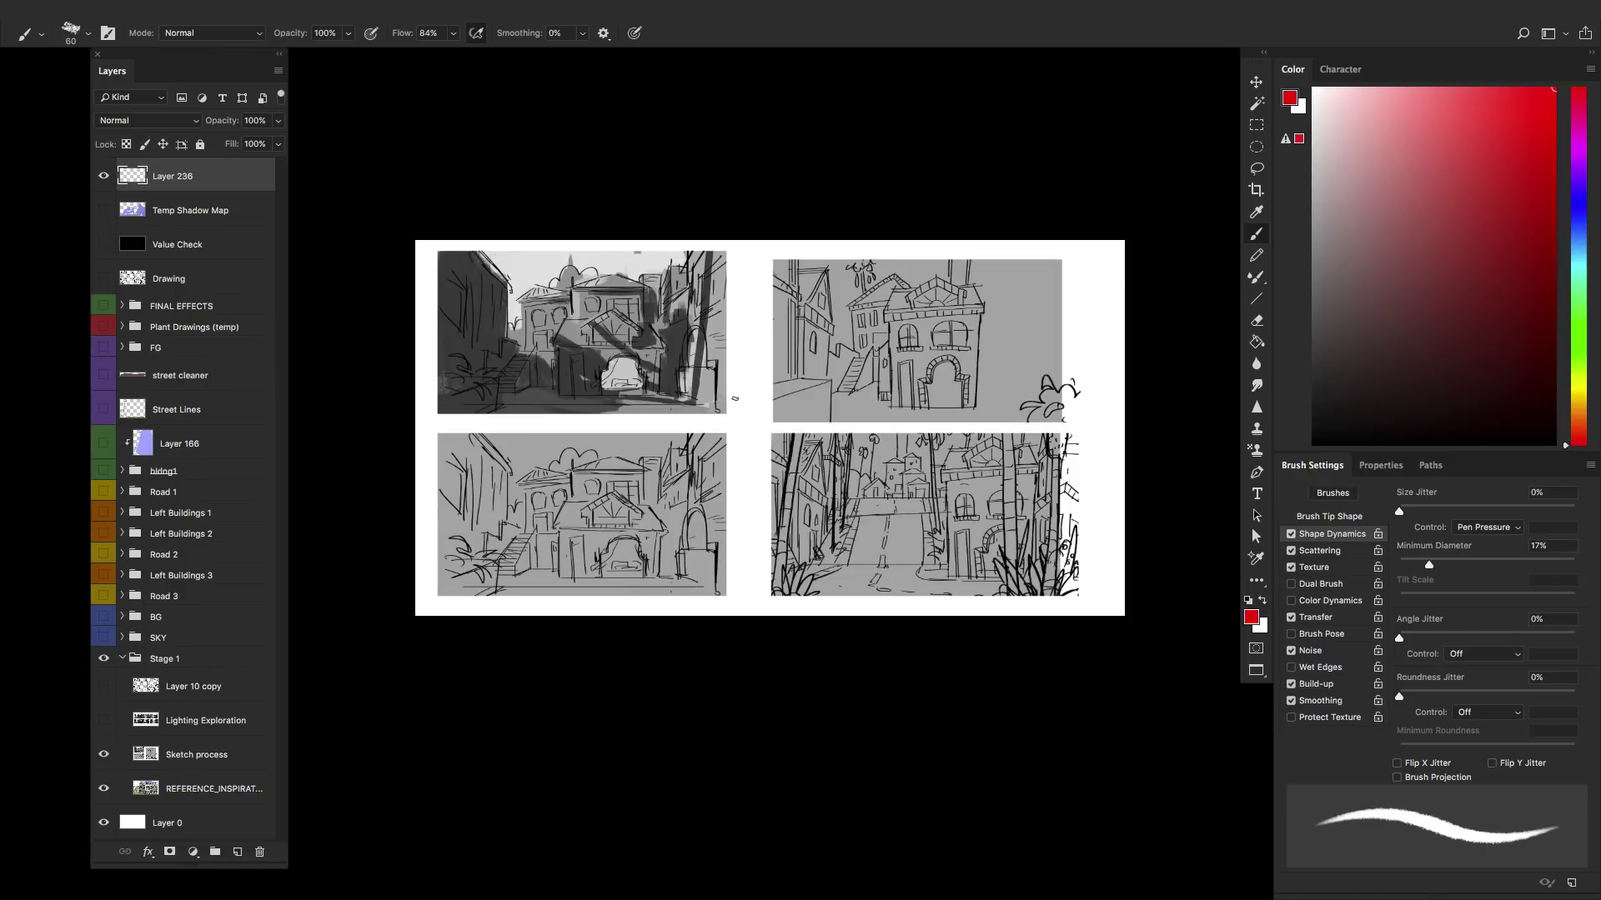
mouse_move(583, 286)
left_mouse_down()
mouse_move(575, 358)
mouse_move(587, 300)
left_mouse_up()
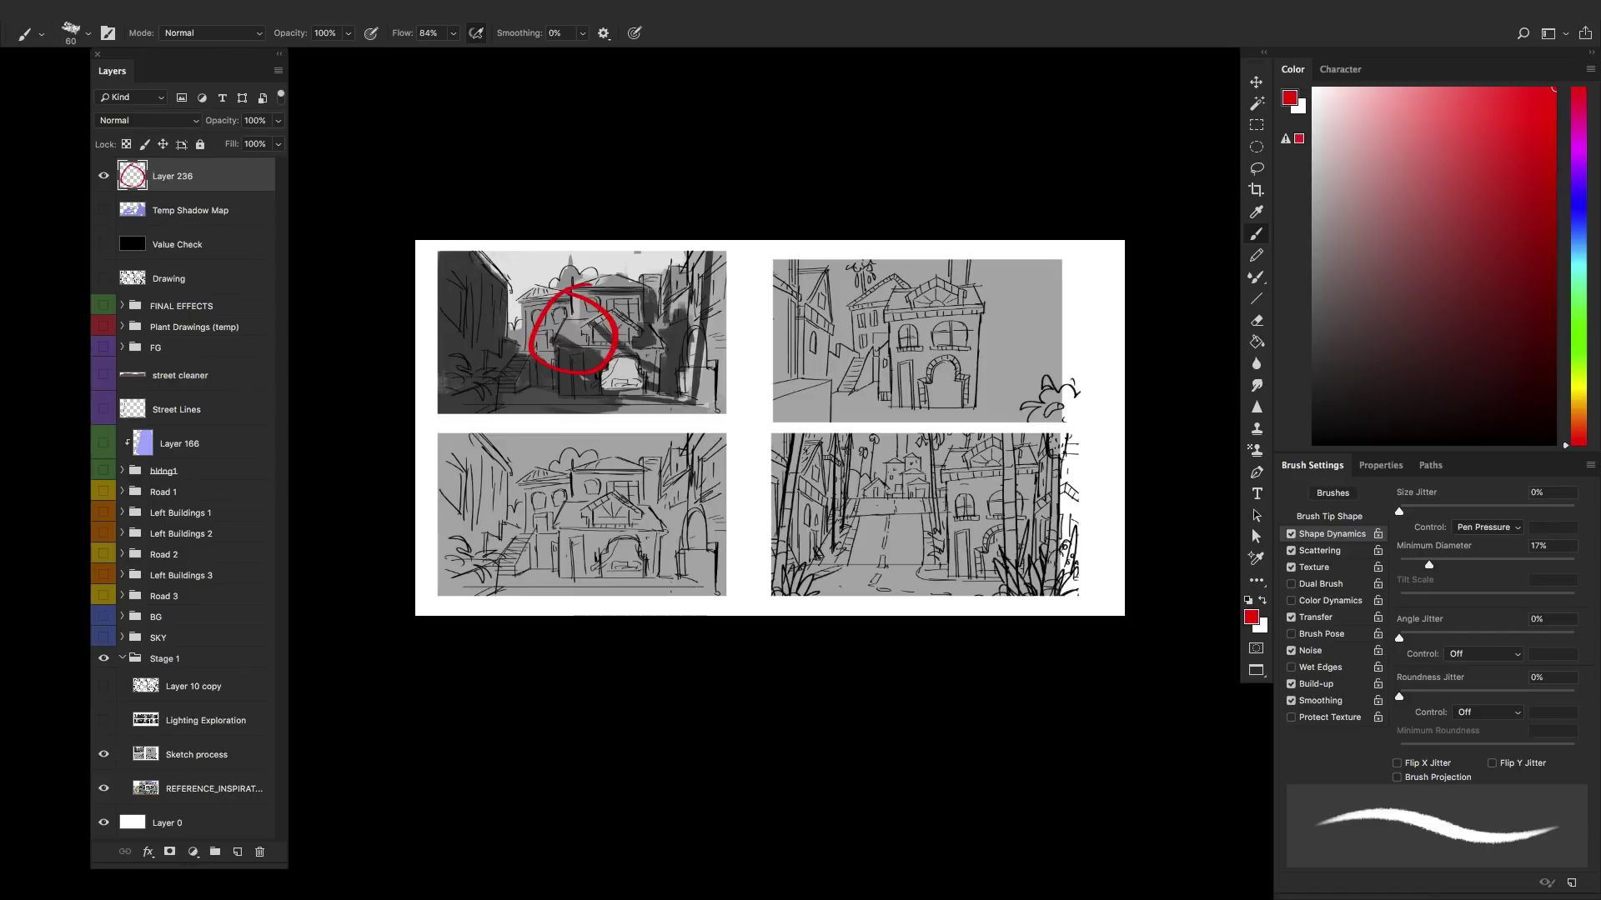
key("ctrl+z")
mouse_move(534, 457)
left_mouse_down()
mouse_move(517, 572)
mouse_move(513, 455)
mouse_move(617, 554)
mouse_move(625, 525)
left_mouse_up()
key("ctrl+z")
mouse_move(548, 279)
left_mouse_down()
mouse_move(541, 402)
mouse_move(663, 405)
left_mouse_up()
key("ctrl+z")
mouse_move(859, 275)
left_mouse_down()
mouse_move(928, 271)
mouse_move(992, 301)
mouse_move(892, 317)
left_mouse_up()
key("ctrl+z")
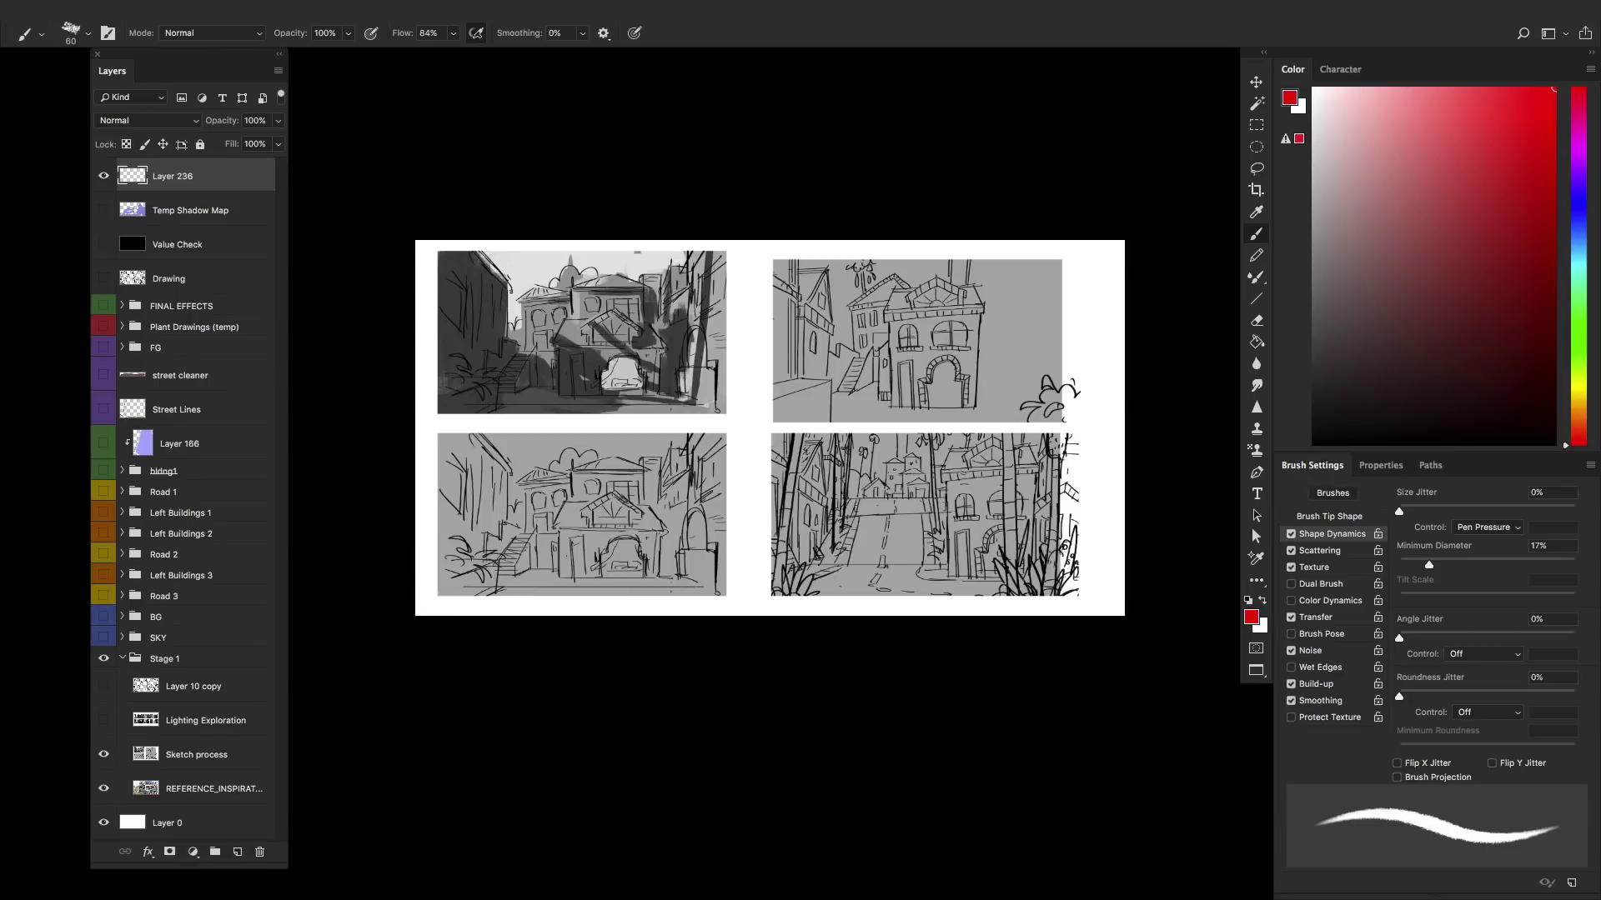
mouse_move(941, 455)
left_mouse_down()
mouse_move(875, 443)
mouse_move(819, 586)
mouse_move(1032, 533)
mouse_move(860, 436)
mouse_move(813, 557)
left_mouse_up()
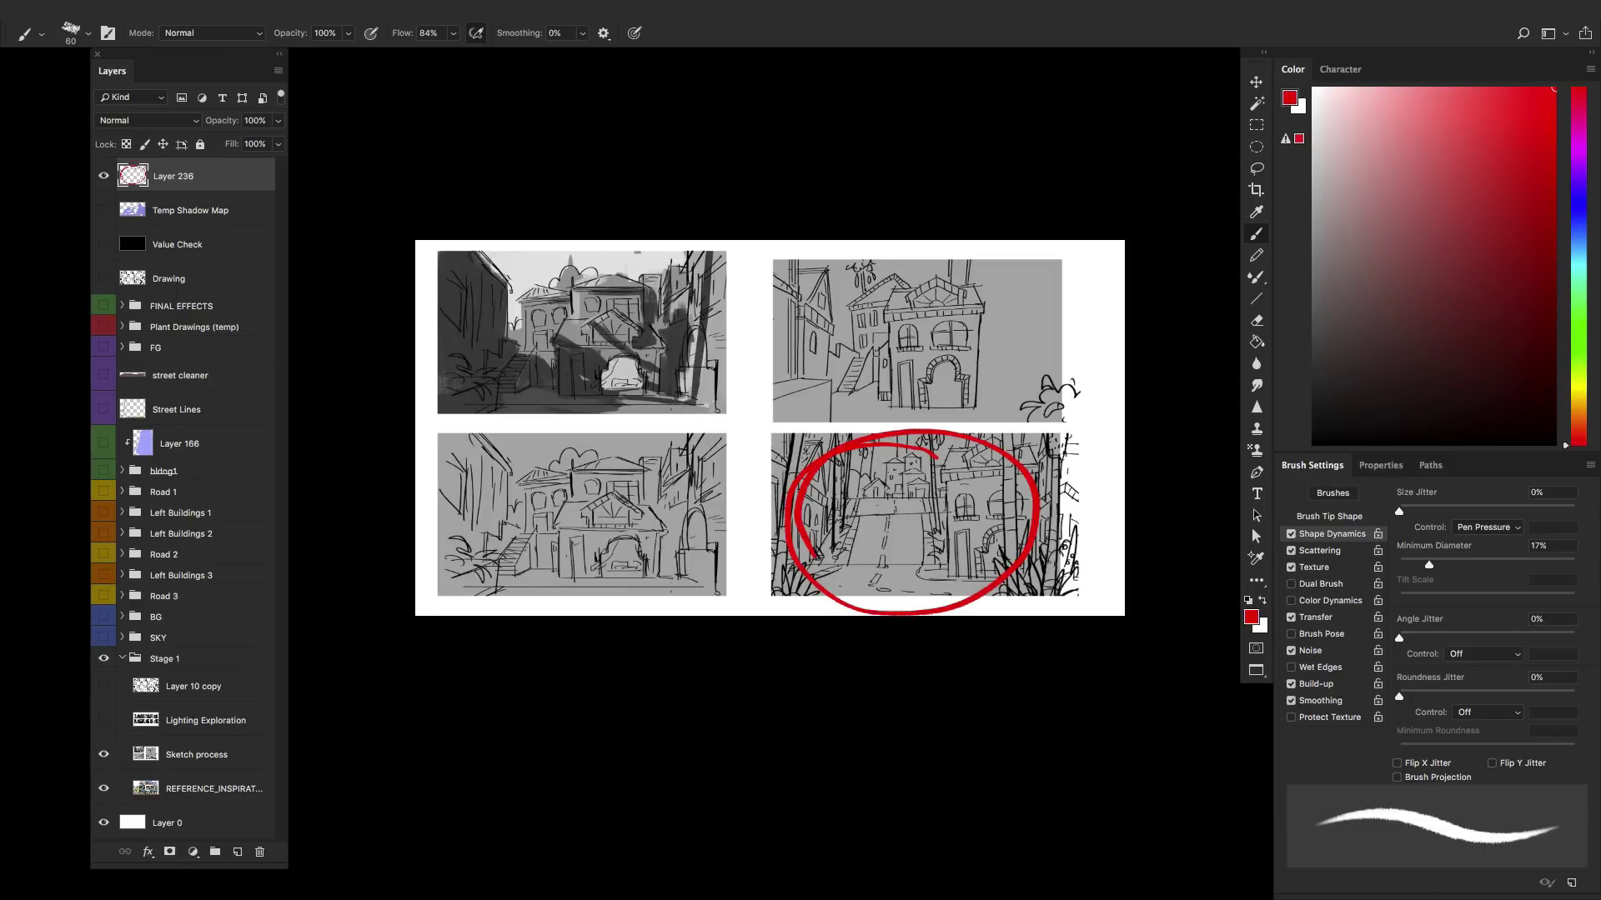
key("ctrl+z")
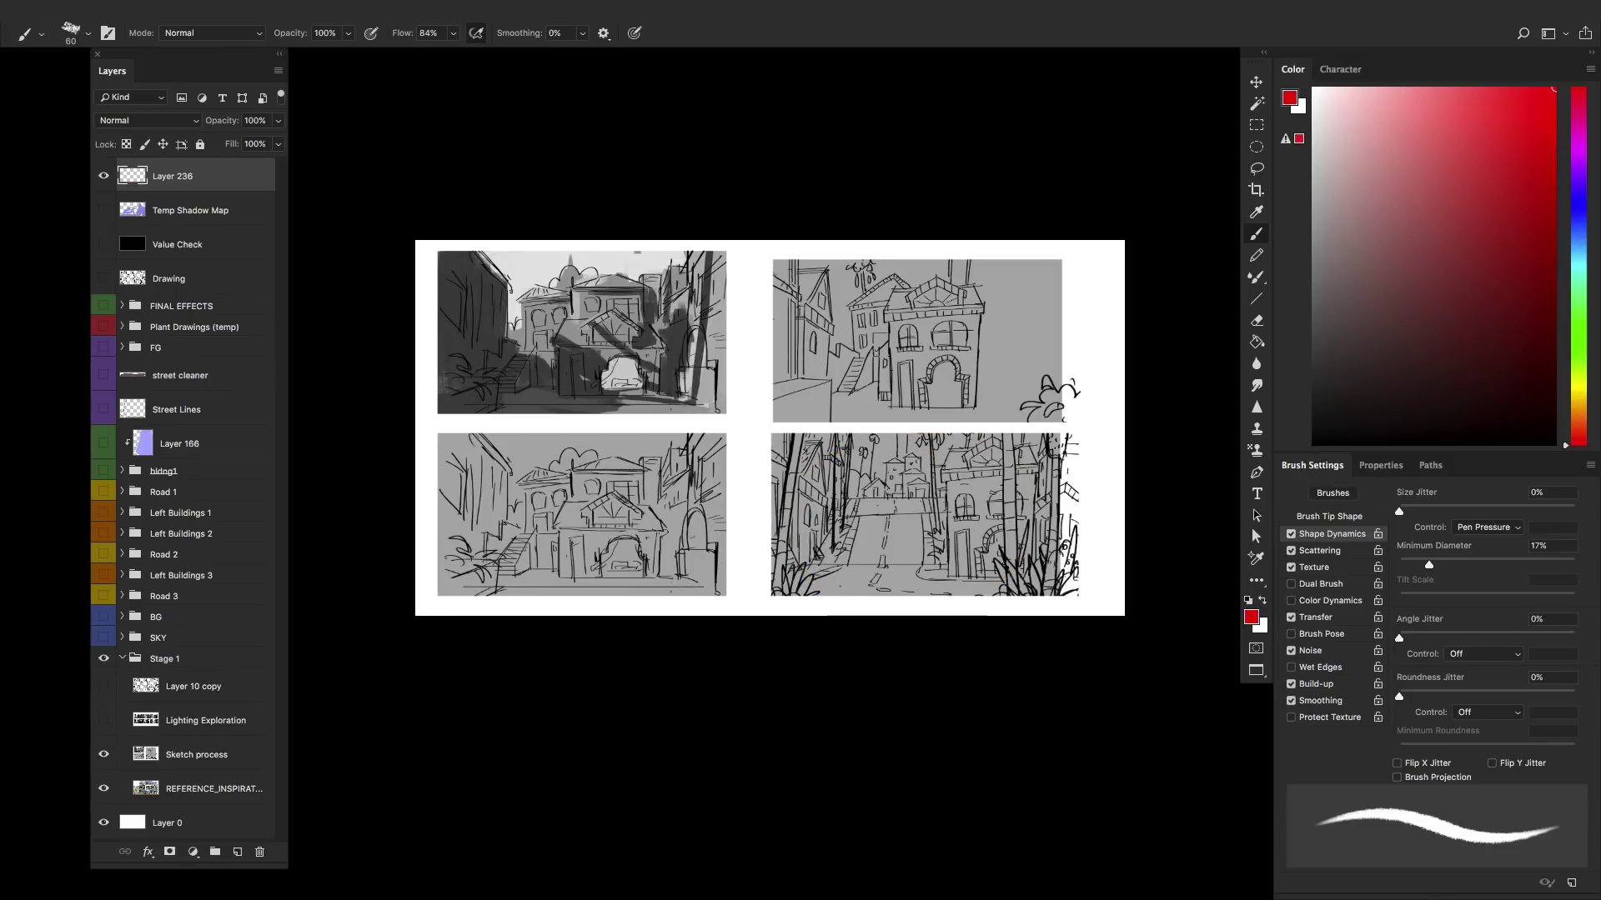
- Zoom in and paint a red roof outline over the top-left sketch's house, undoing stray marks
key("ctrl+plus")
left_click_drag(1003, 568, 948, 567)
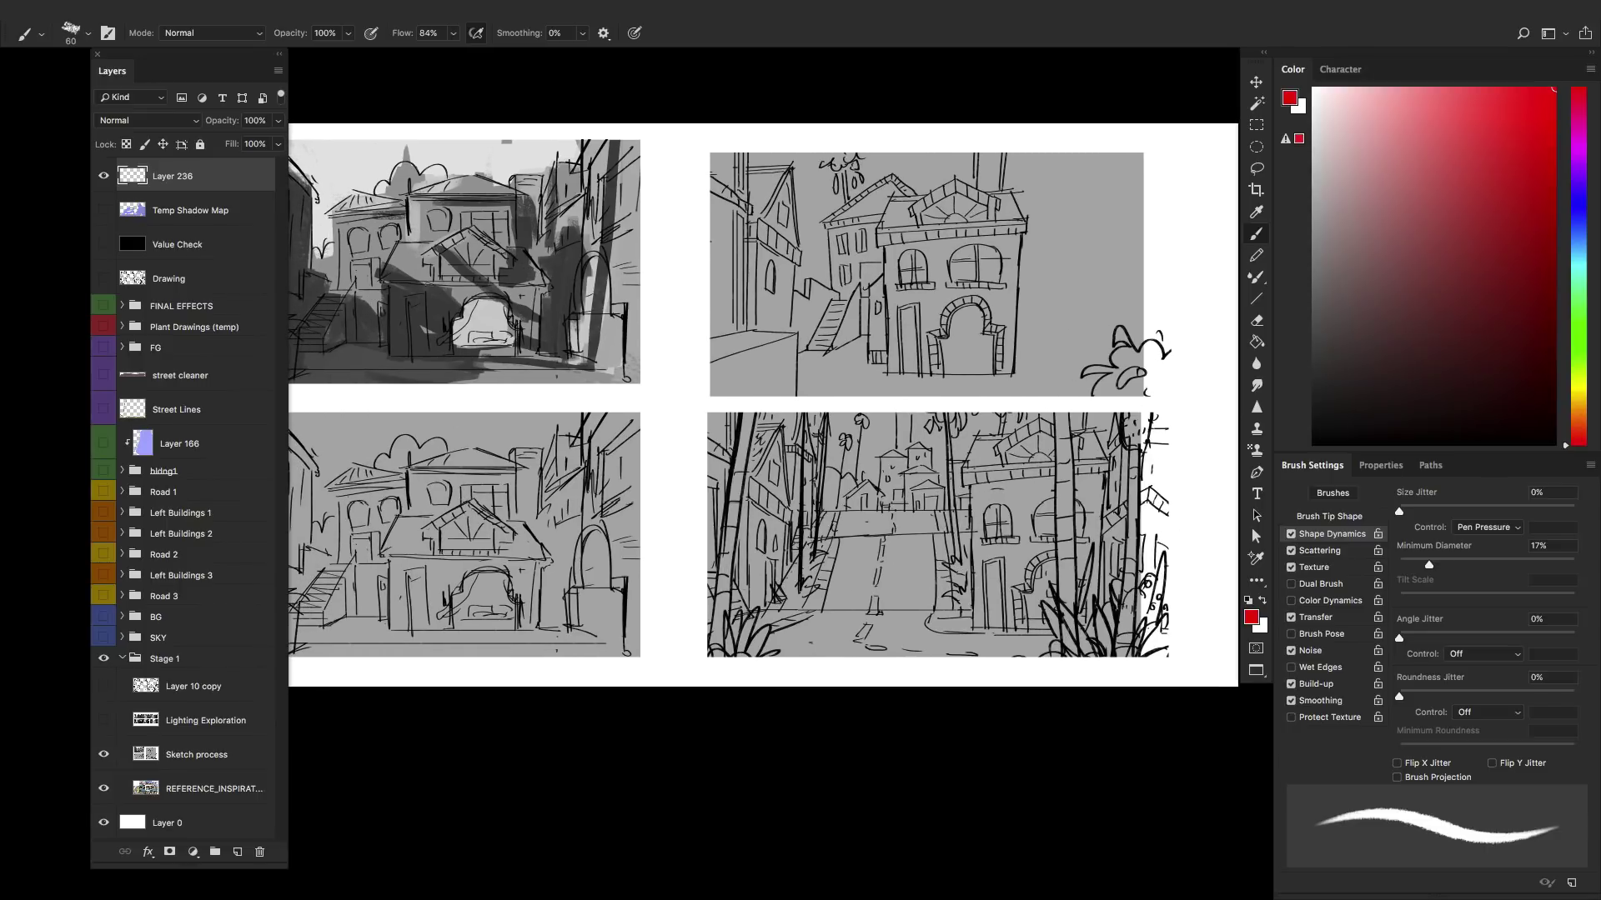
mouse_move(427, 287)
left_mouse_down()
mouse_move(455, 230)
mouse_move(508, 264)
mouse_move(498, 287)
left_mouse_up()
mouse_move(1007, 454)
left_mouse_down()
mouse_move(998, 469)
mouse_move(1057, 446)
mouse_move(1079, 467)
left_mouse_up()
key("ctrl+z")
left_click_drag(934, 502, 961, 480)
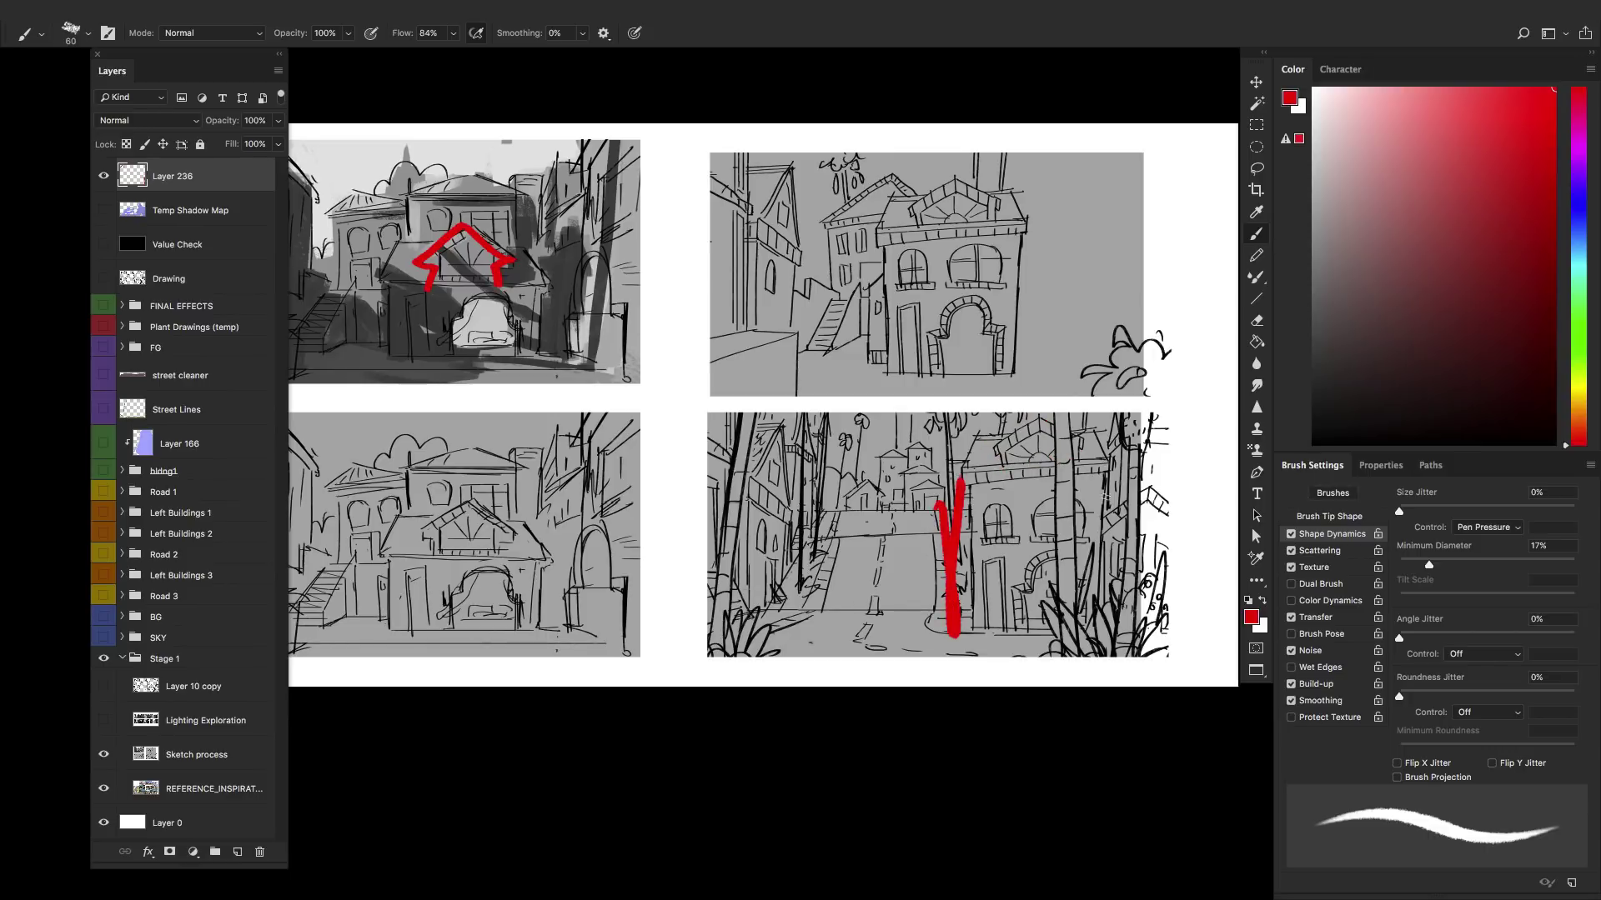
mouse_move(1084, 621)
left_mouse_down()
mouse_move(1101, 459)
mouse_move(957, 475)
mouse_move(1038, 417)
mouse_move(1121, 500)
left_mouse_up()
key("ctrl+z")
key("ctrl+z")
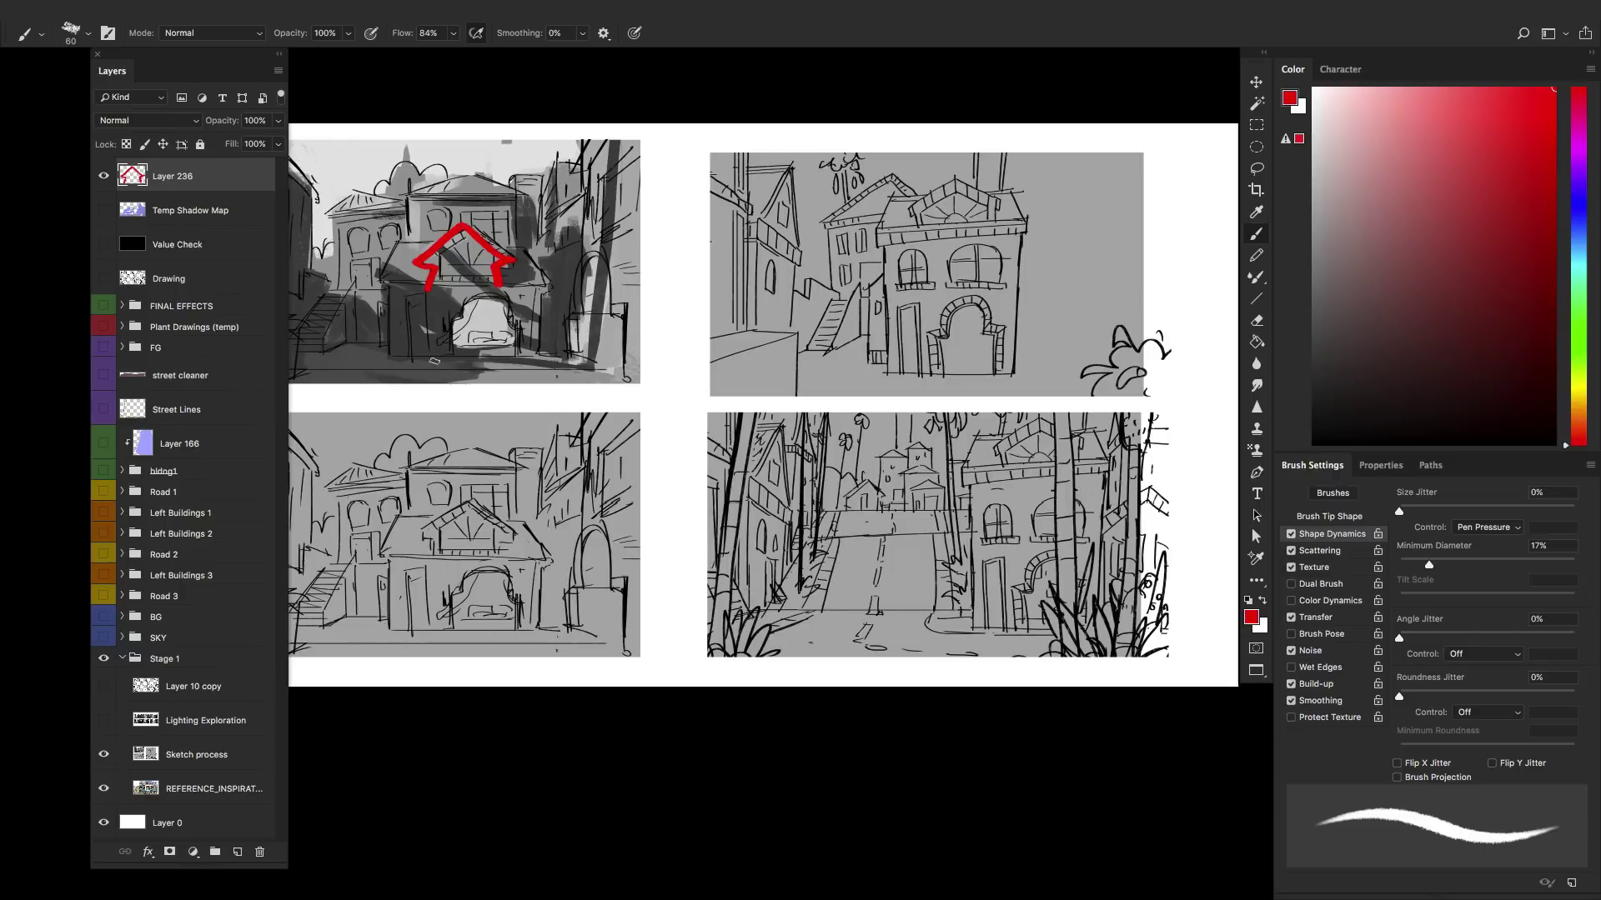
mouse_move(436, 366)
left_mouse_down()
mouse_move(456, 315)
mouse_move(501, 296)
mouse_move(515, 354)
left_mouse_up()
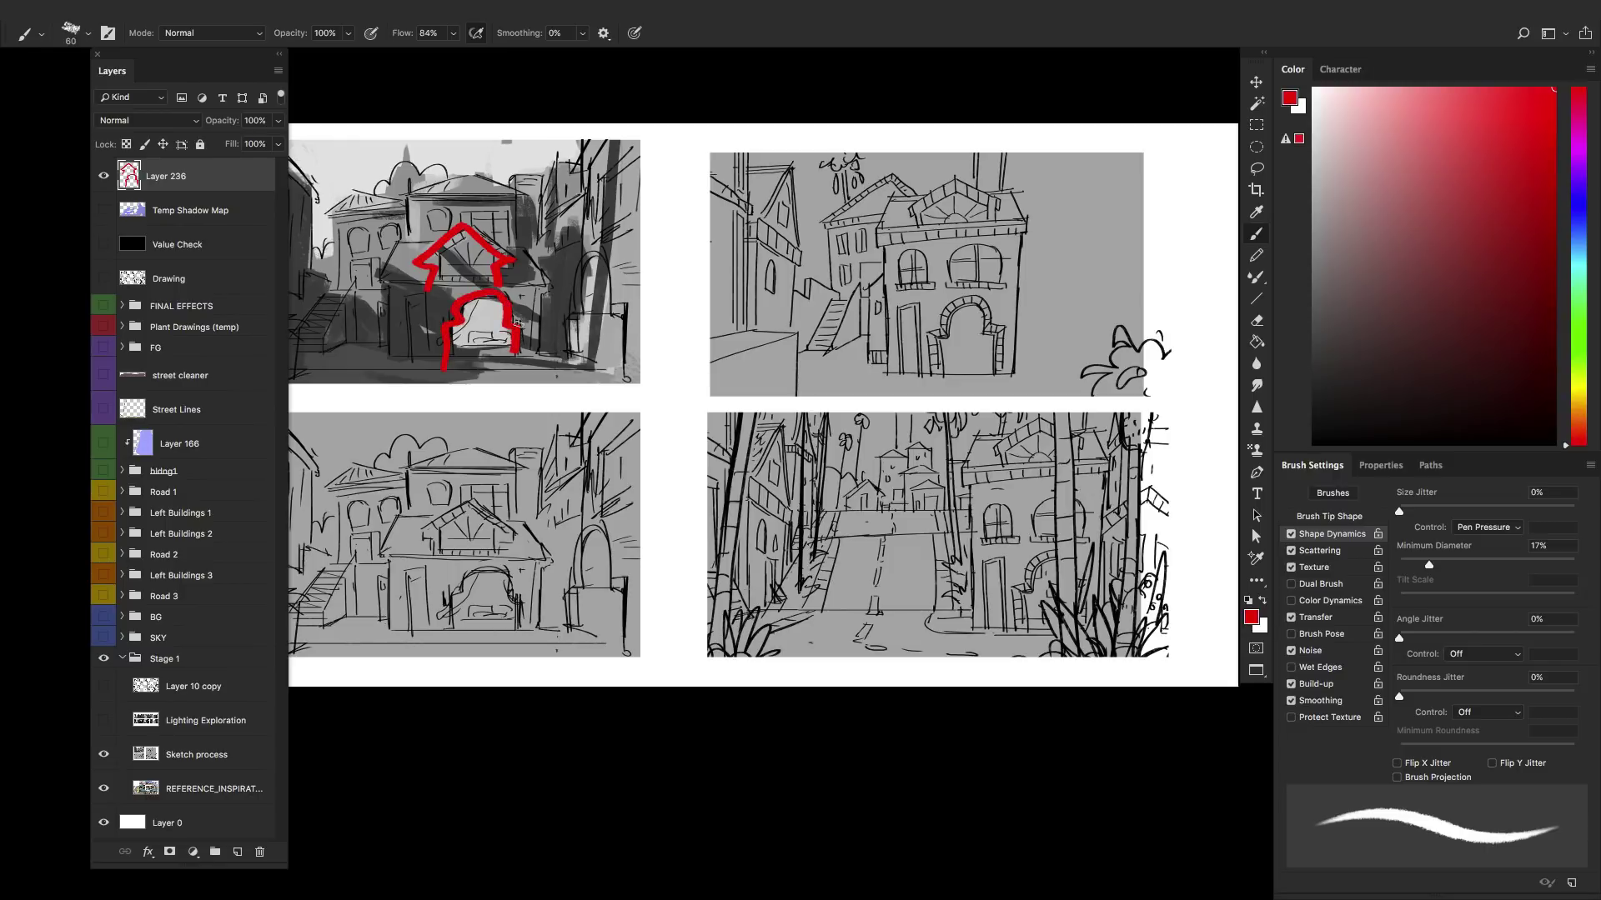
mouse_move(923, 385)
left_mouse_down()
mouse_move(944, 335)
mouse_move(997, 337)
mouse_move(1000, 379)
left_mouse_up()
key("ctrl+z")
key("ctrl+z")
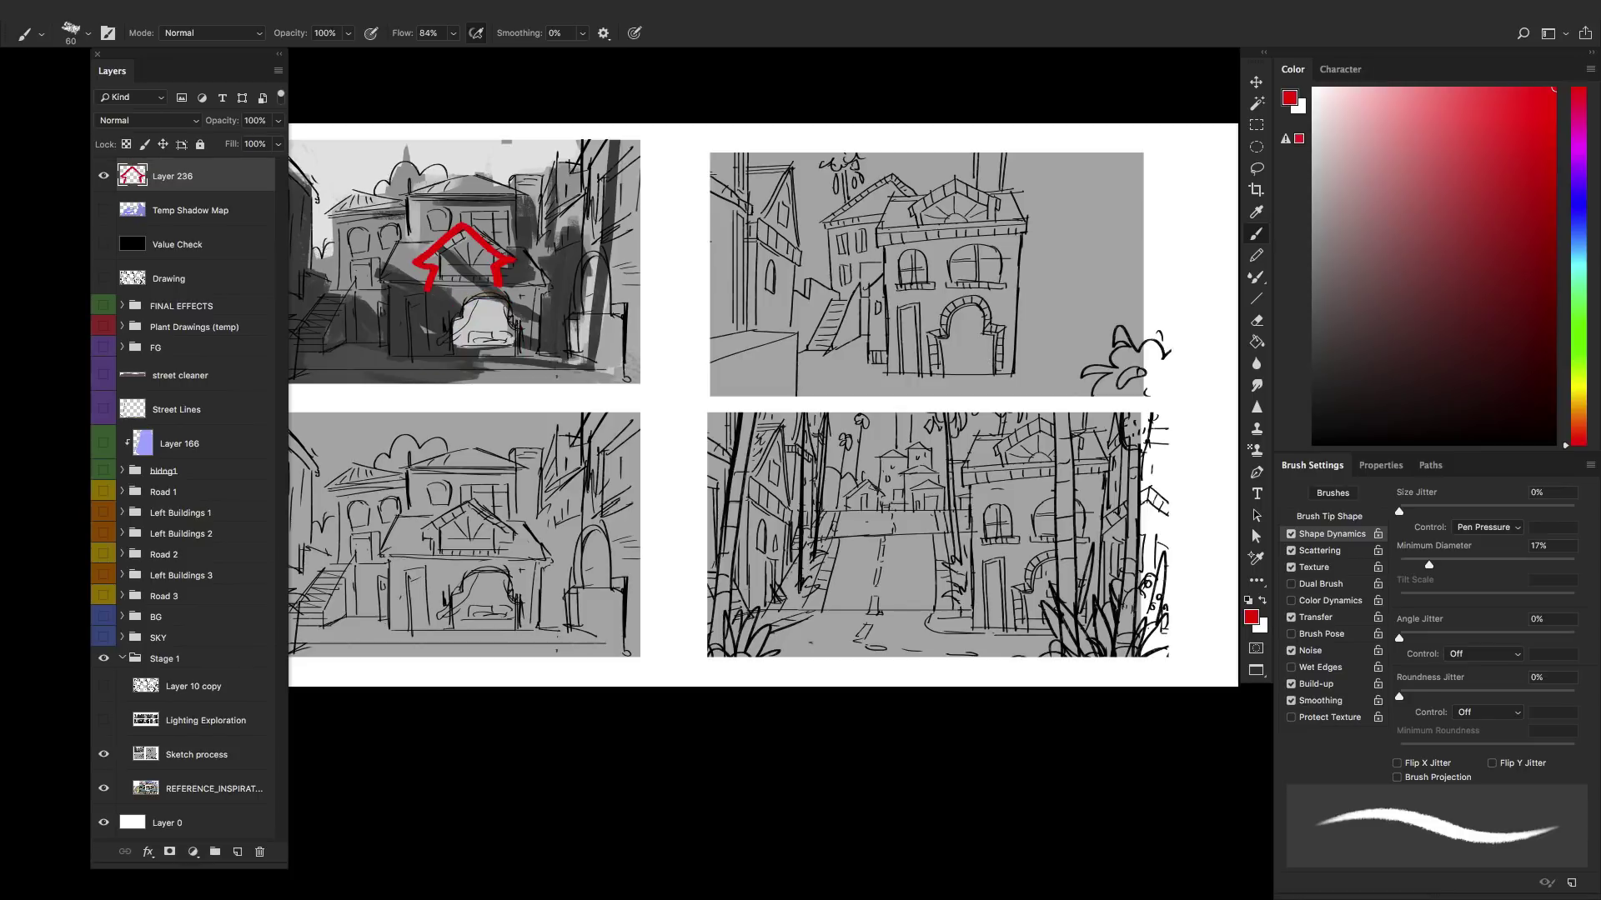
- Hide Sketch process to reveal the reference collage and clear the red house marks
left_click(103, 754)
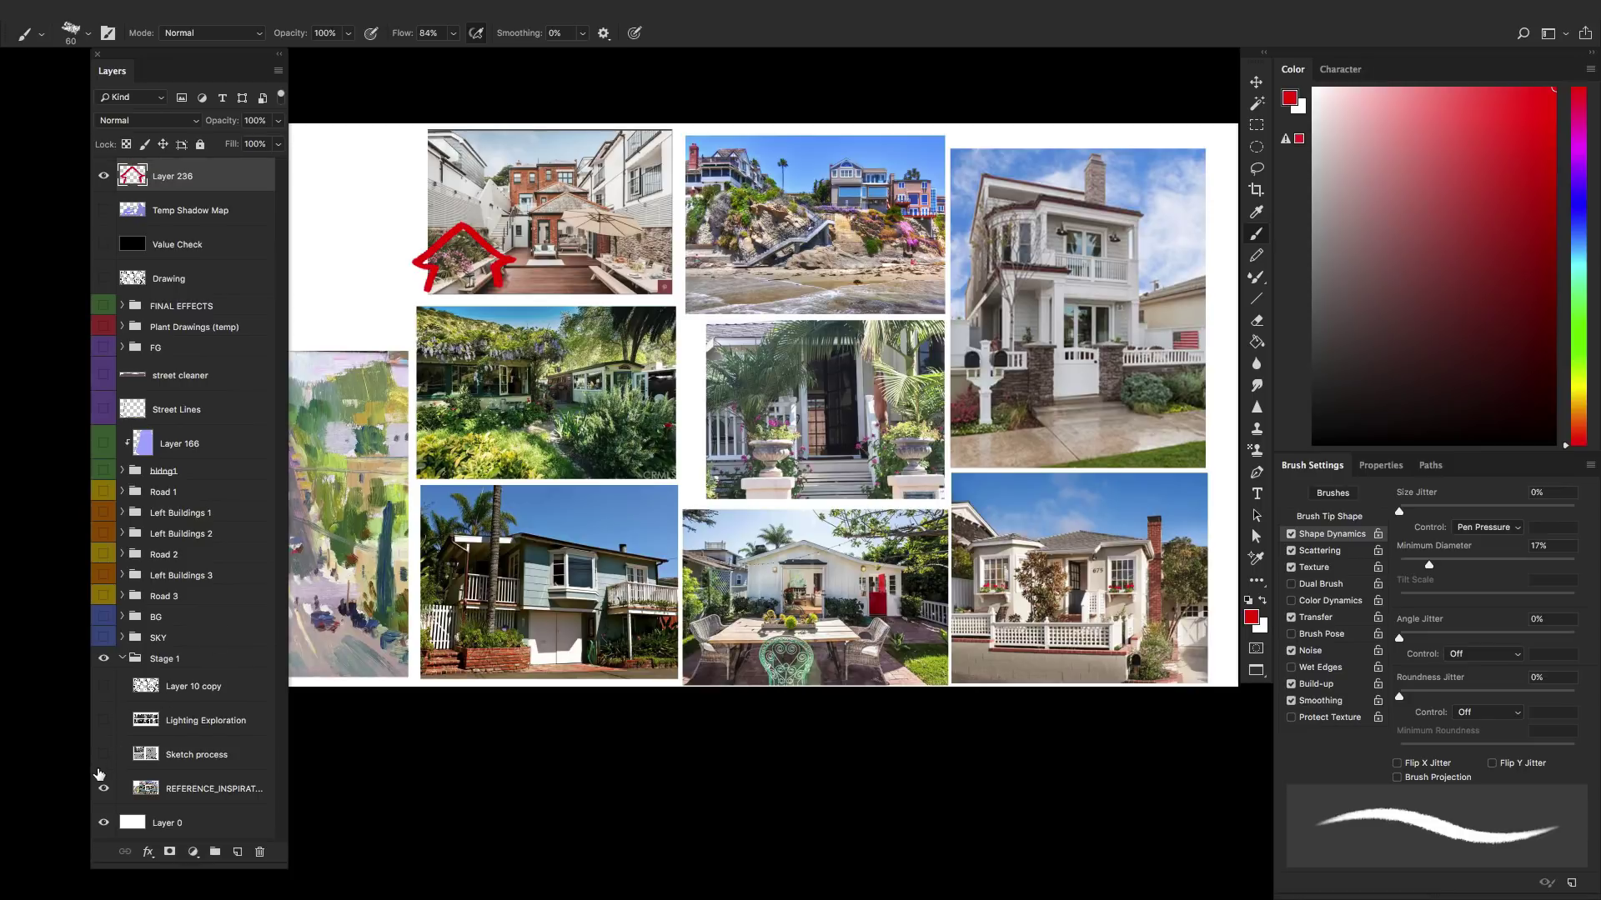
scroll(758, 453, "left", 5)
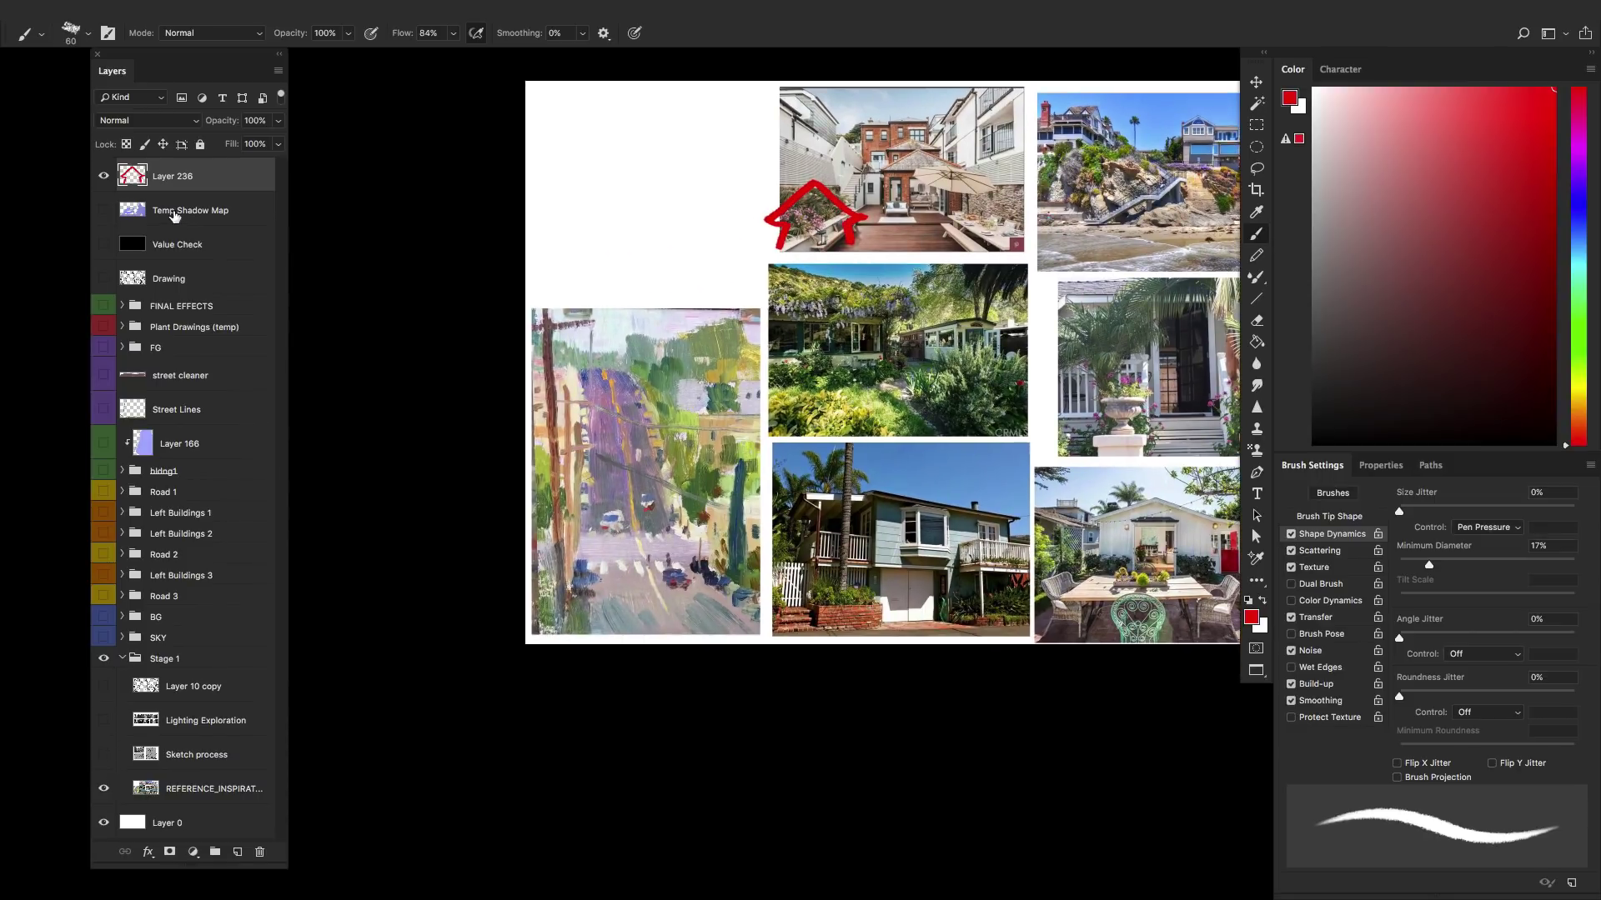
key("ctrl+z")
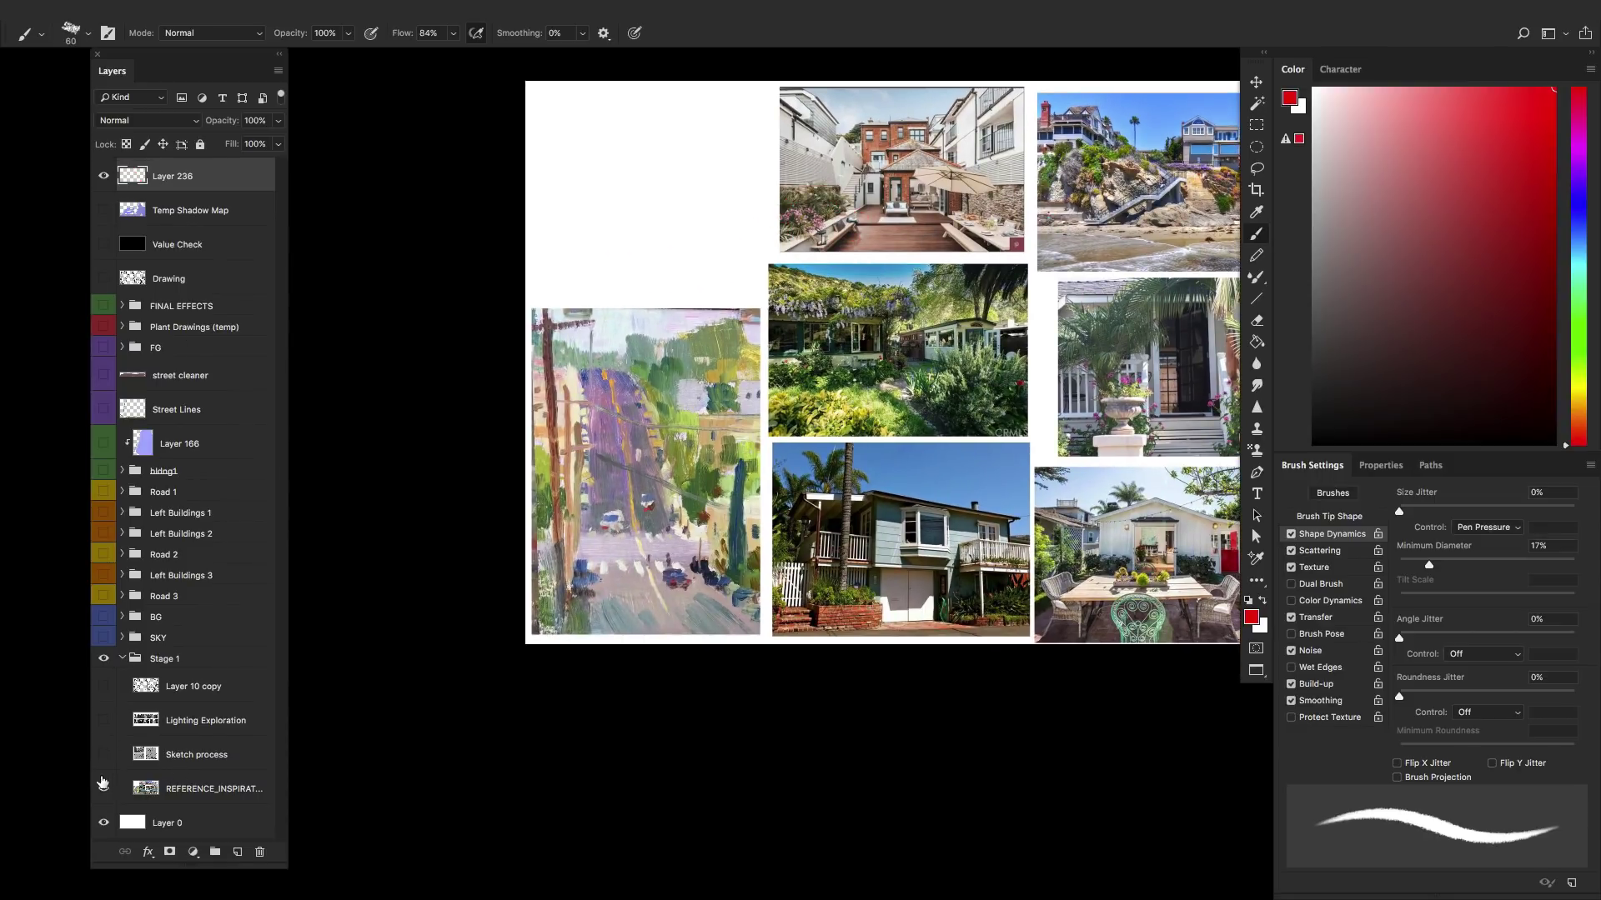
mouse_move(638, 303)
left_mouse_down()
mouse_move(589, 690)
mouse_move(608, 315)
mouse_move(696, 638)
mouse_move(715, 541)
left_mouse_up()
key("ctrl+z")
- Draw a red double arrow linking the street painting to the courtyard photo, then zoom out
left_click(679, 309)
left_click_drag(677, 315, 779, 171)
mouse_move(716, 189)
left_mouse_down()
mouse_move(779, 170)
mouse_move(755, 221)
left_mouse_up()
mouse_move(669, 259)
left_mouse_down()
mouse_move(666, 337)
mouse_move(712, 291)
left_mouse_up()
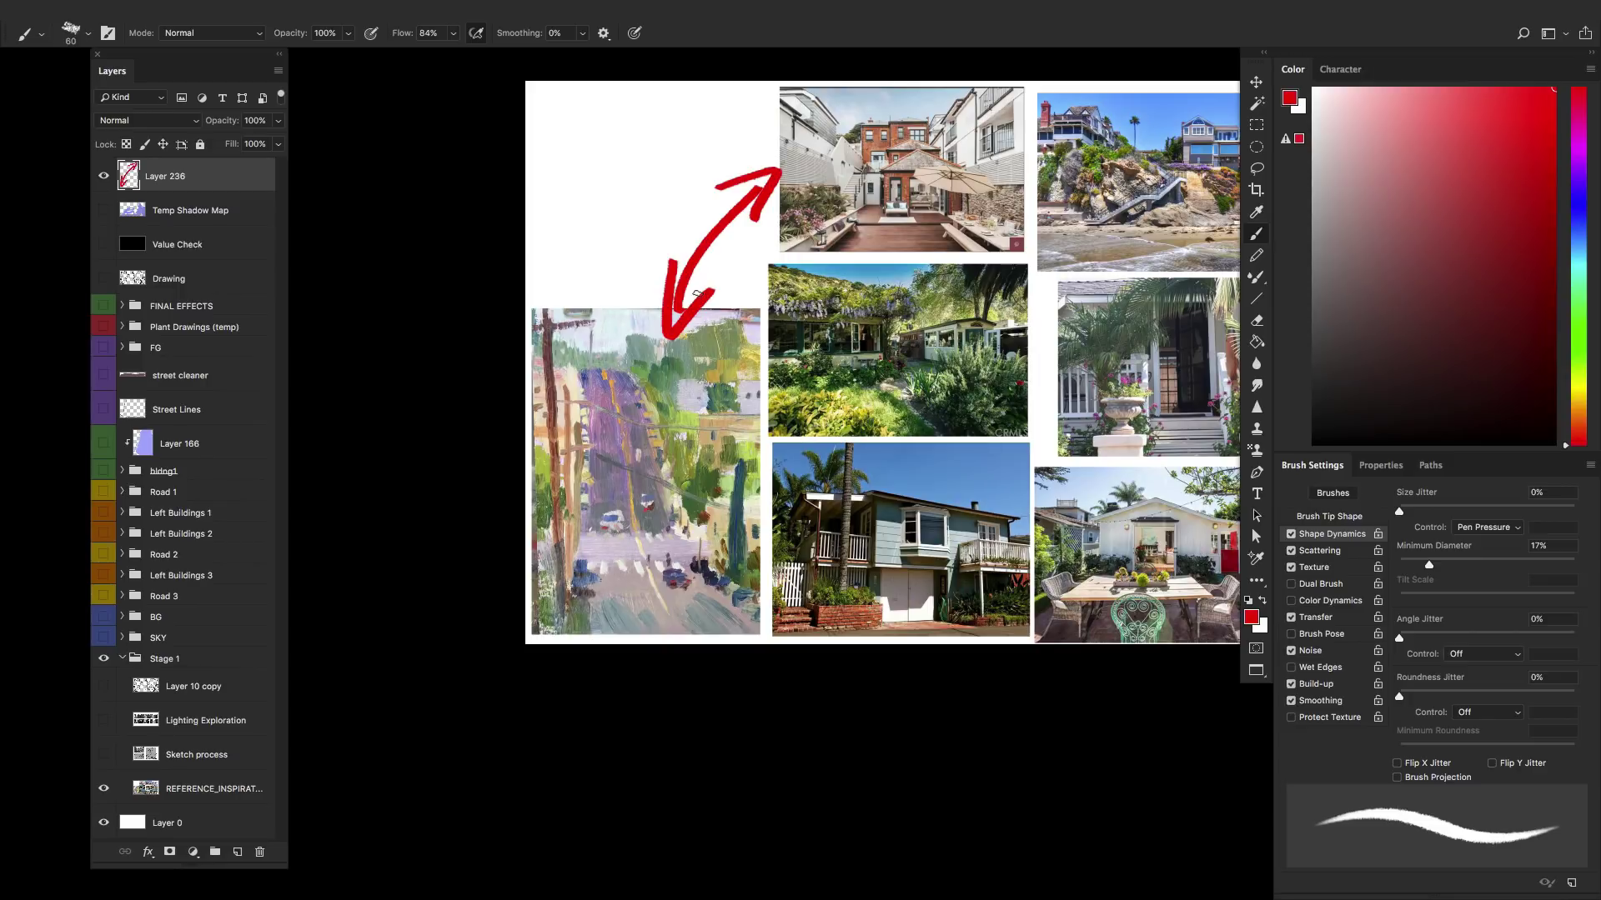
scroll(696, 294, "right", 3)
key("ctrl+minus")
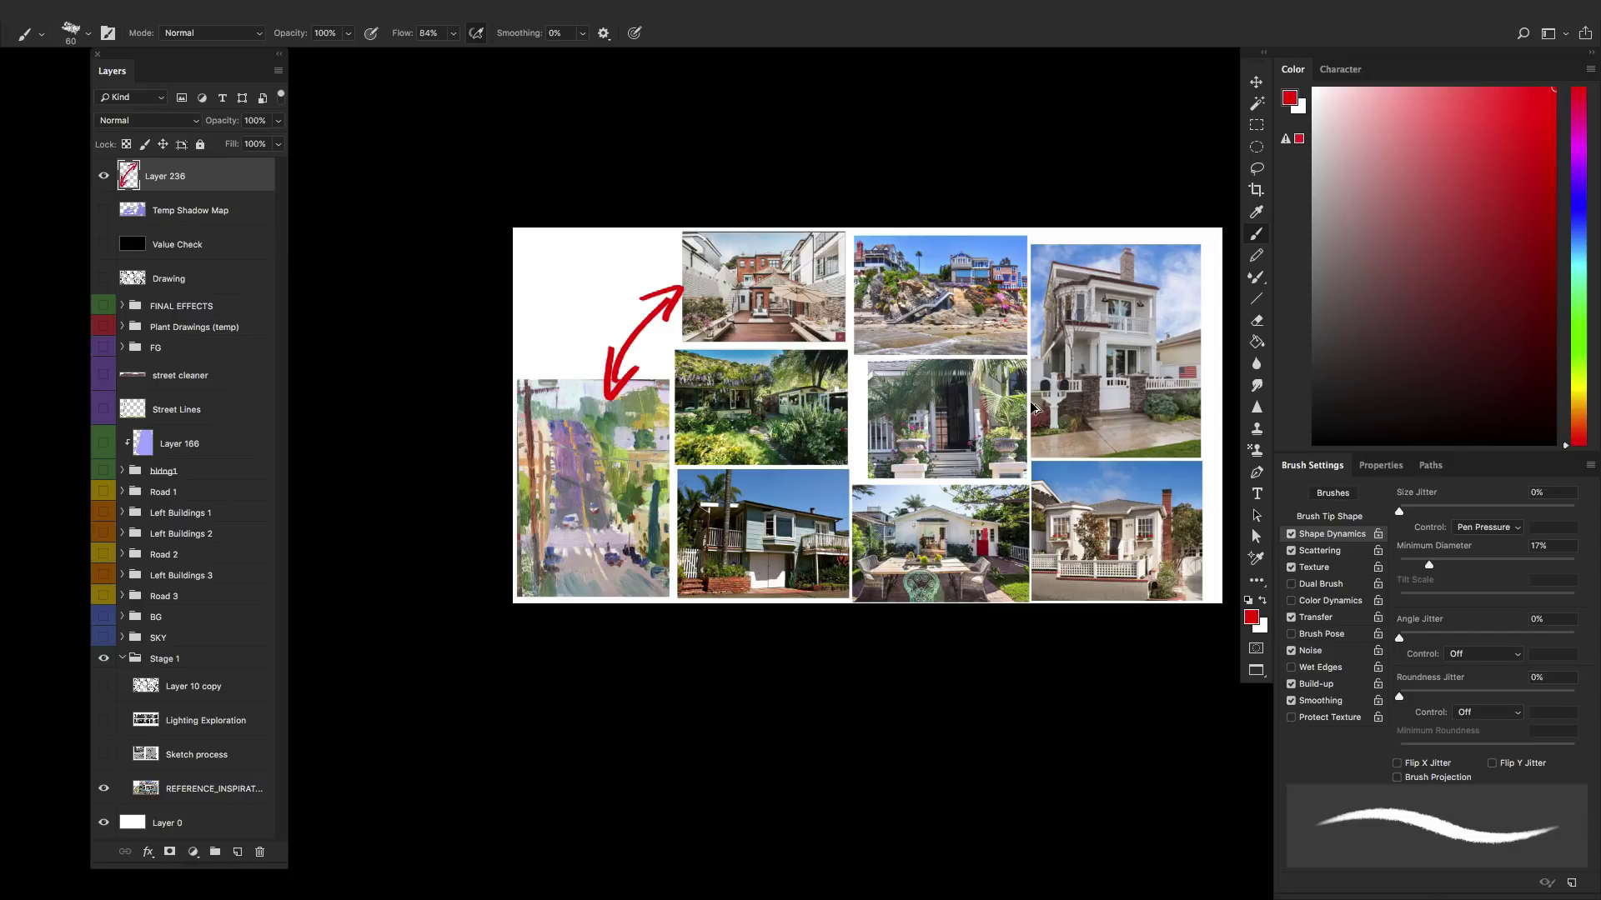
- Replace the arrow with a red loop around the street painting and circle the top-left photo
key("ctrl+z")
key("ctrl+z")
key("ctrl+z")
mouse_move(667, 381)
left_mouse_down()
mouse_move(669, 499)
mouse_move(516, 471)
left_mouse_up()
left_click_drag(521, 559, 623, 394)
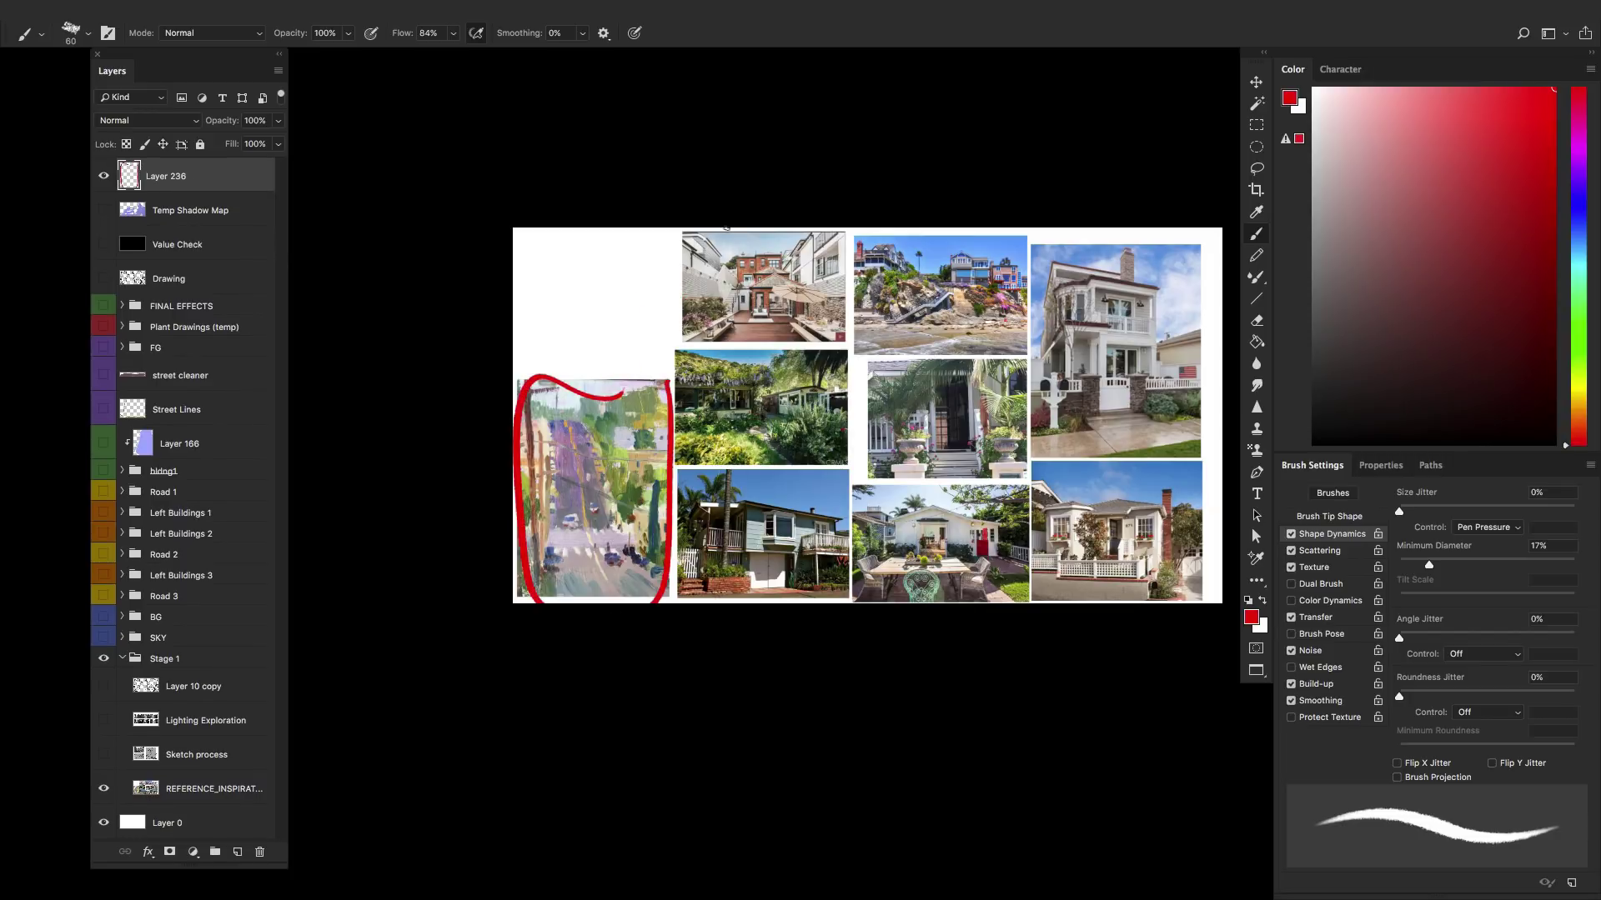
left_click_drag(716, 237, 825, 242)
key("ctrl+z")
key("ctrl+z")
key("ctrl+z")
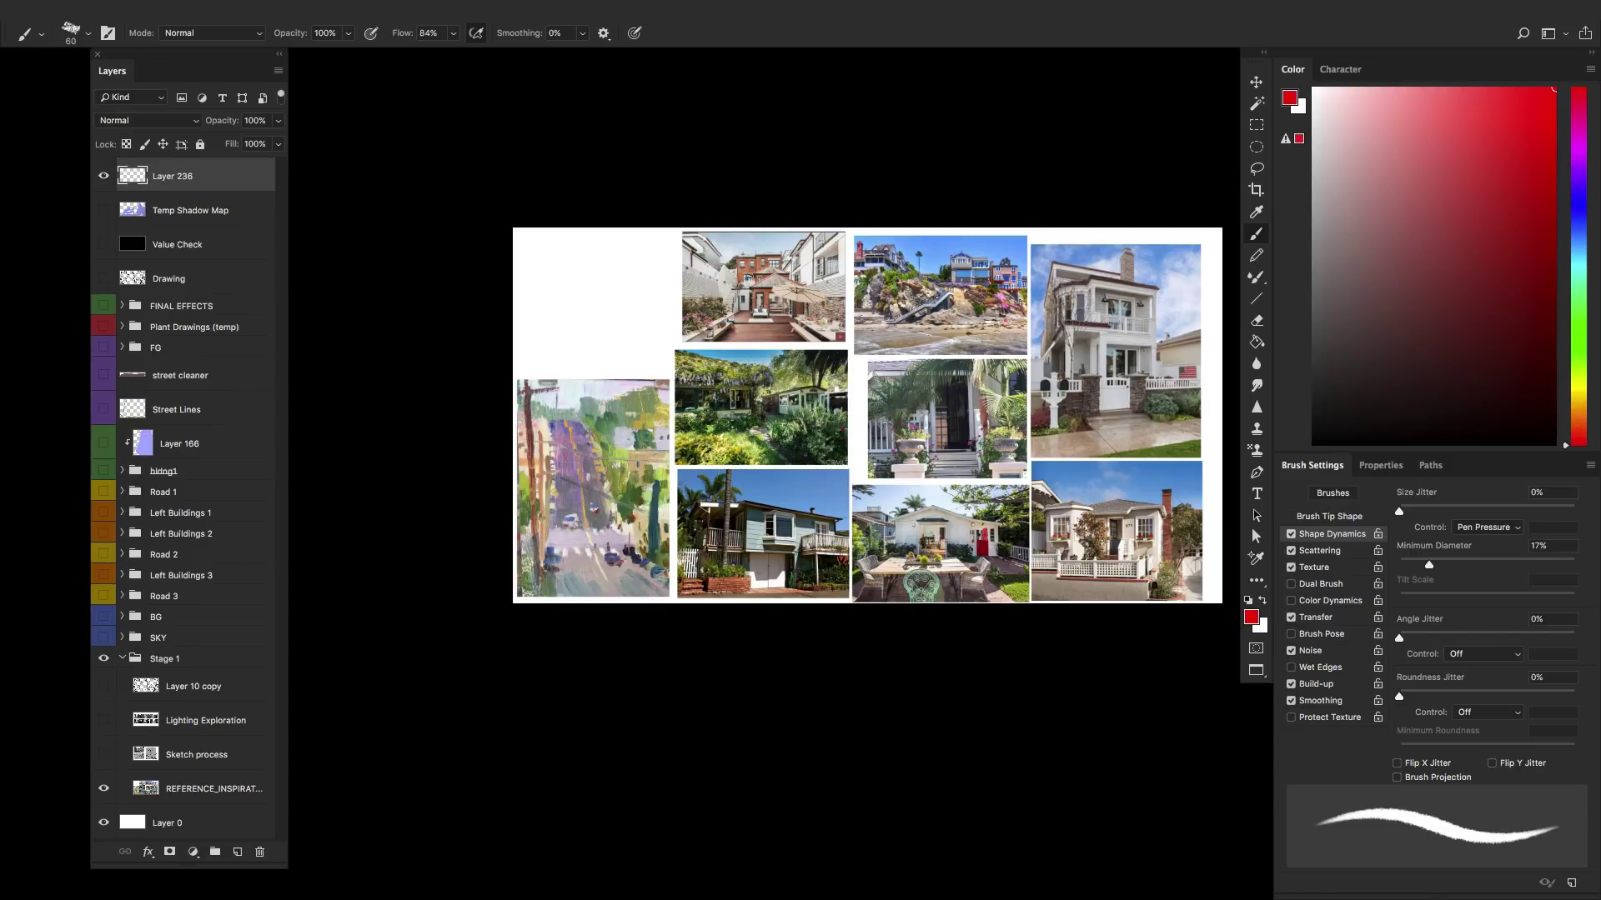
- Show Sketch process, circle the bottom-right sketch in red, then turn on Lighting Exploration
left_click(104, 755)
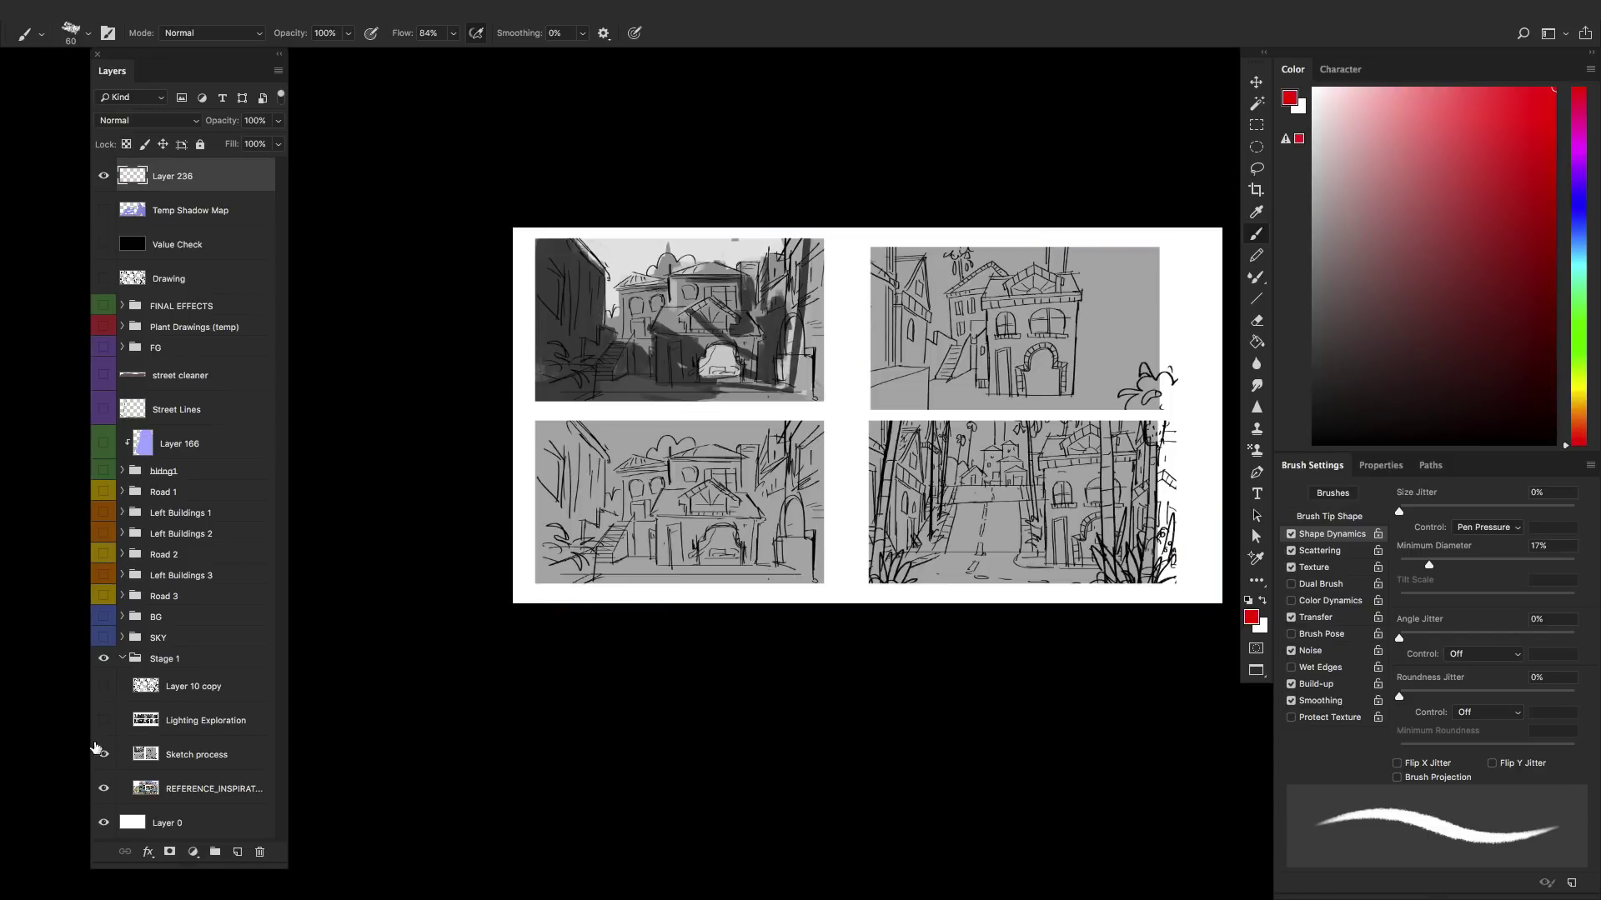
mouse_move(862, 552)
left_mouse_down()
mouse_move(1049, 425)
mouse_move(1053, 577)
mouse_move(927, 577)
left_mouse_up()
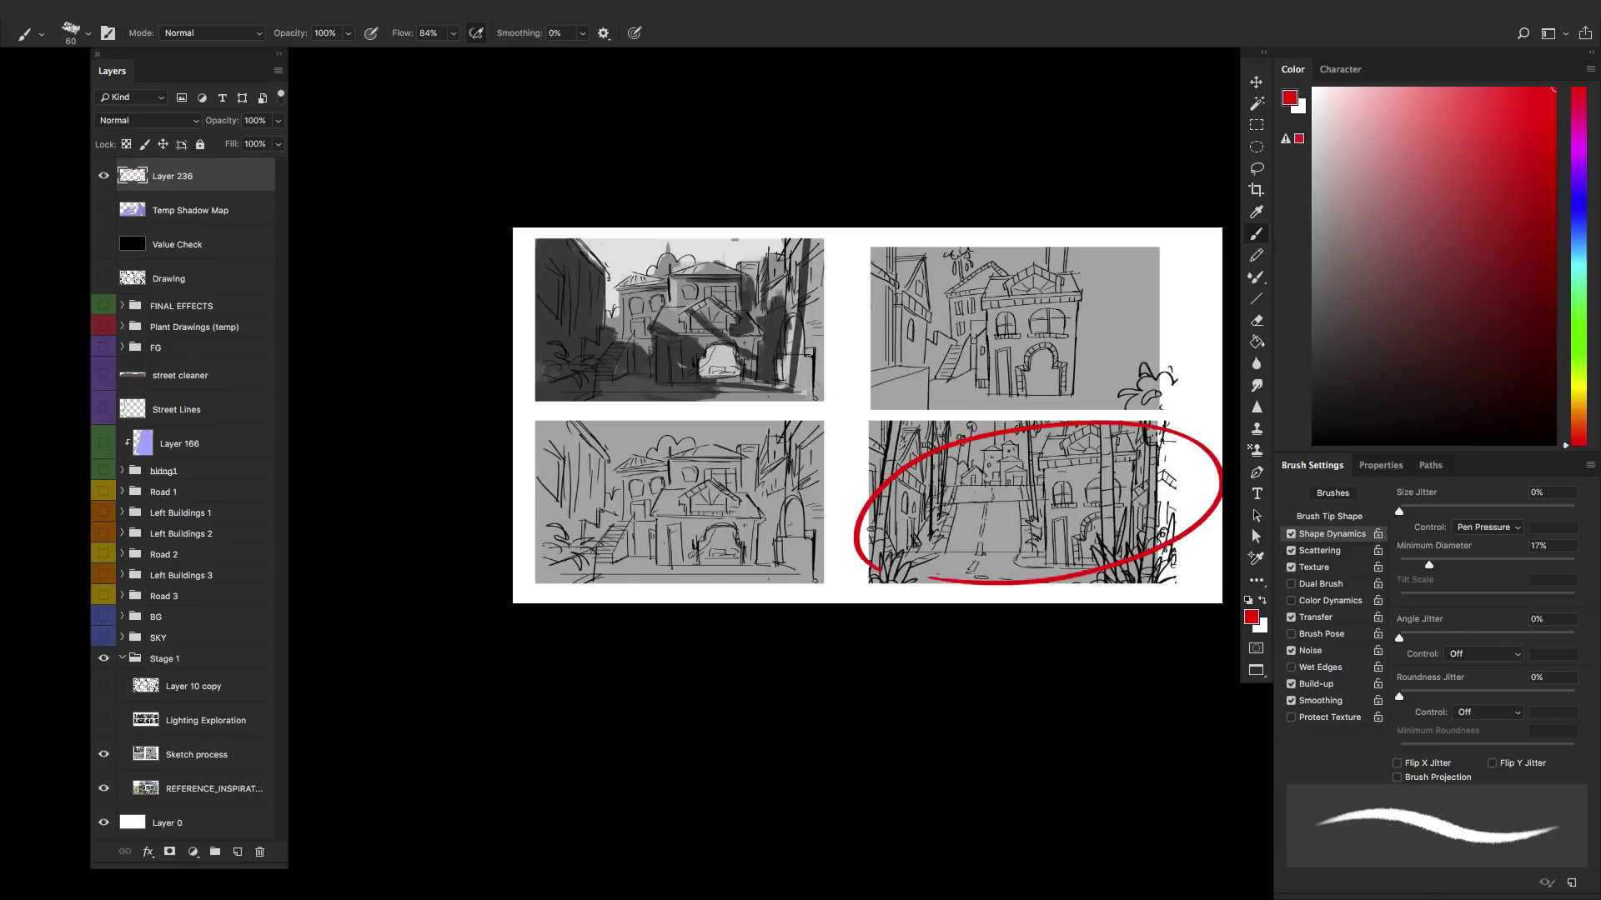
left_click(101, 719)
left_click(102, 727)
left_click(102, 731)
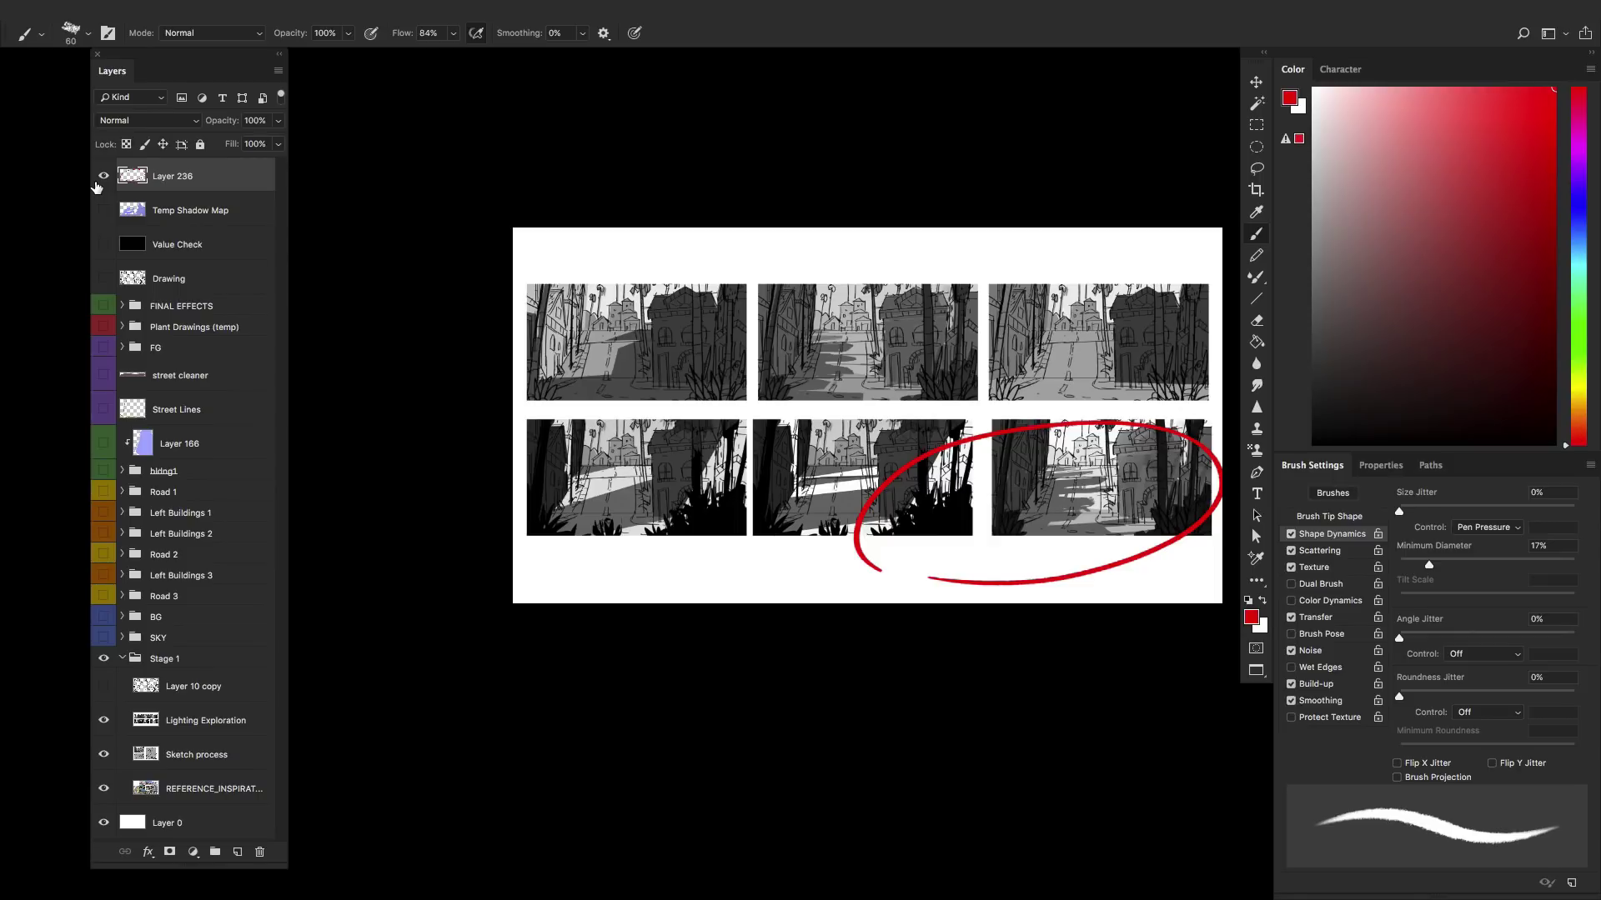
- Wipe Layer 236 with Select All and Delete, then zoom and pan across the six panels
key("ctrl+a")
key("Delete")
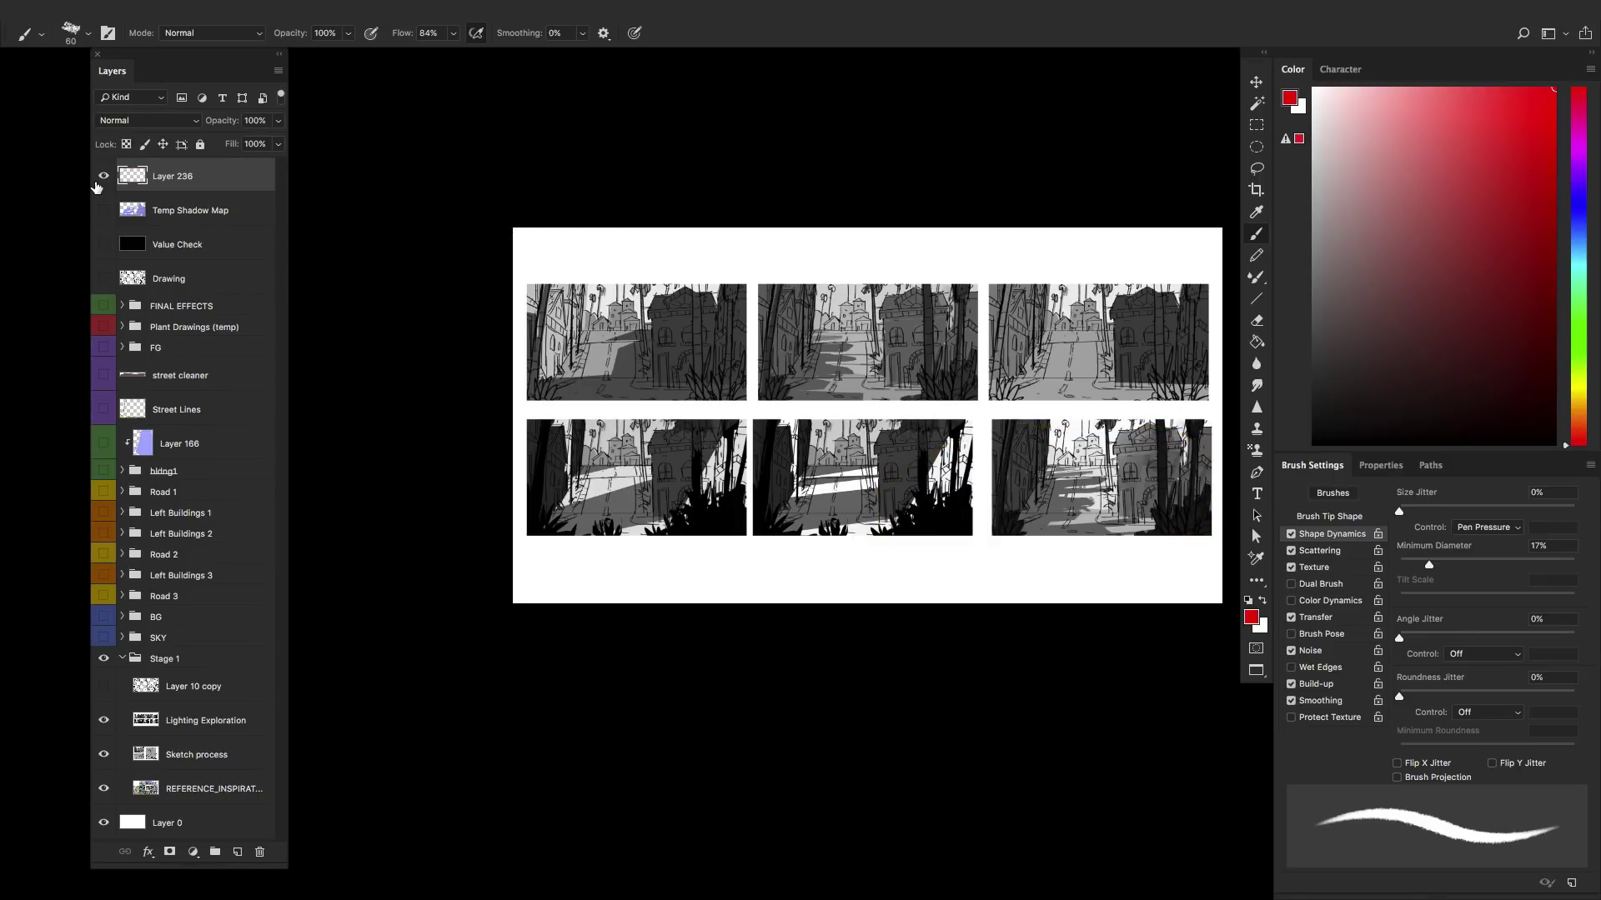
key("ctrl+plus")
left_click_drag(1026, 484, 836, 488)
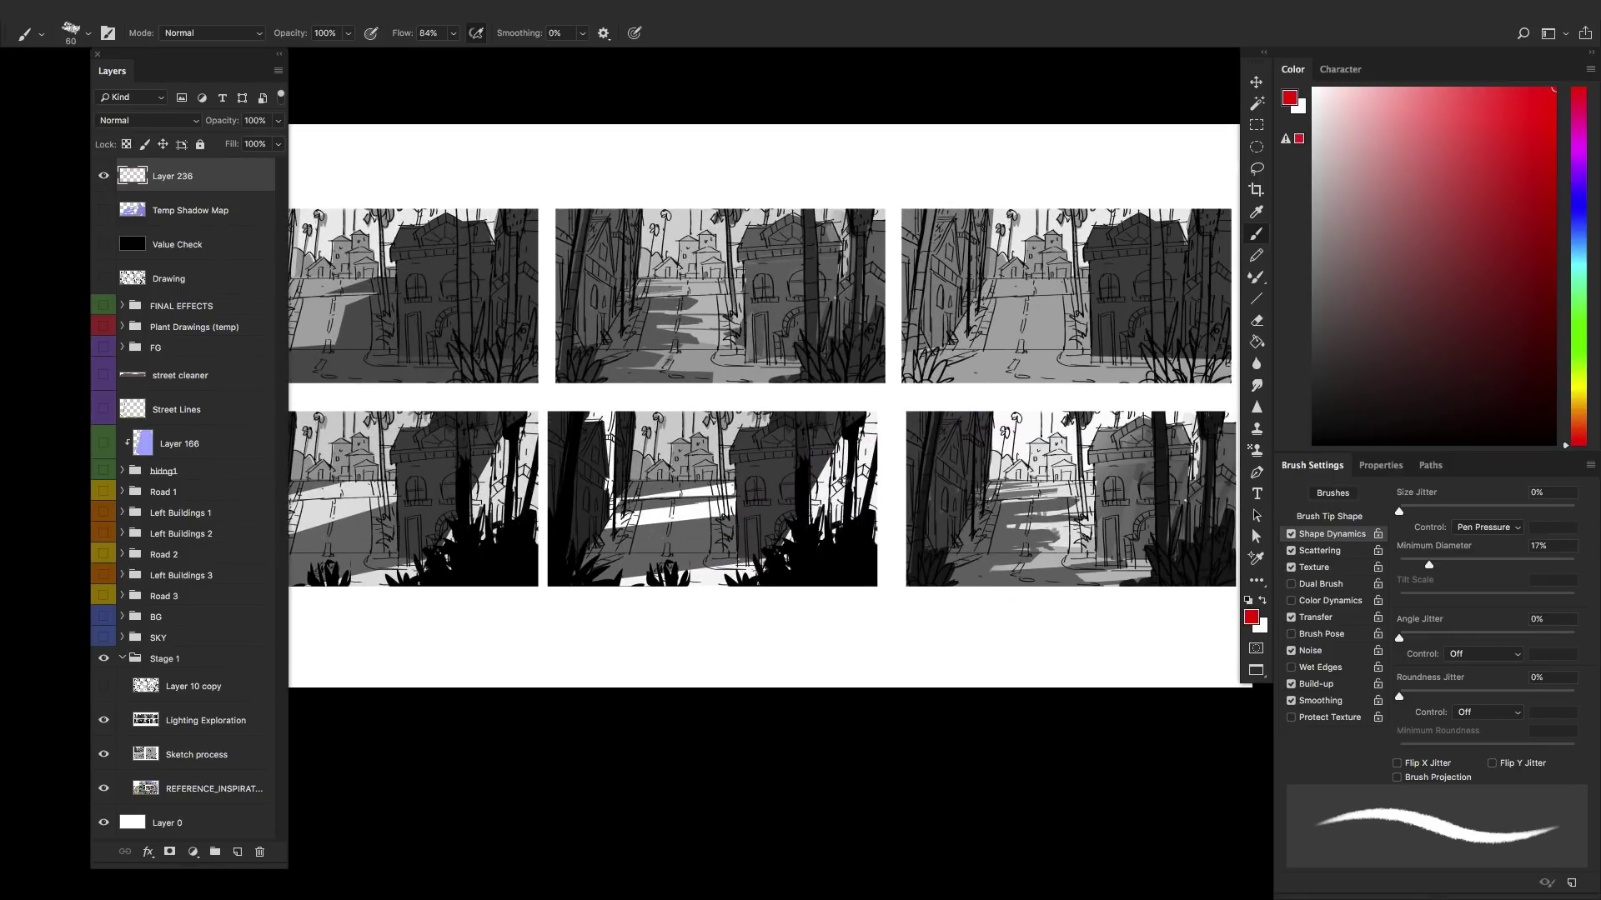
key("ctrl+minus")
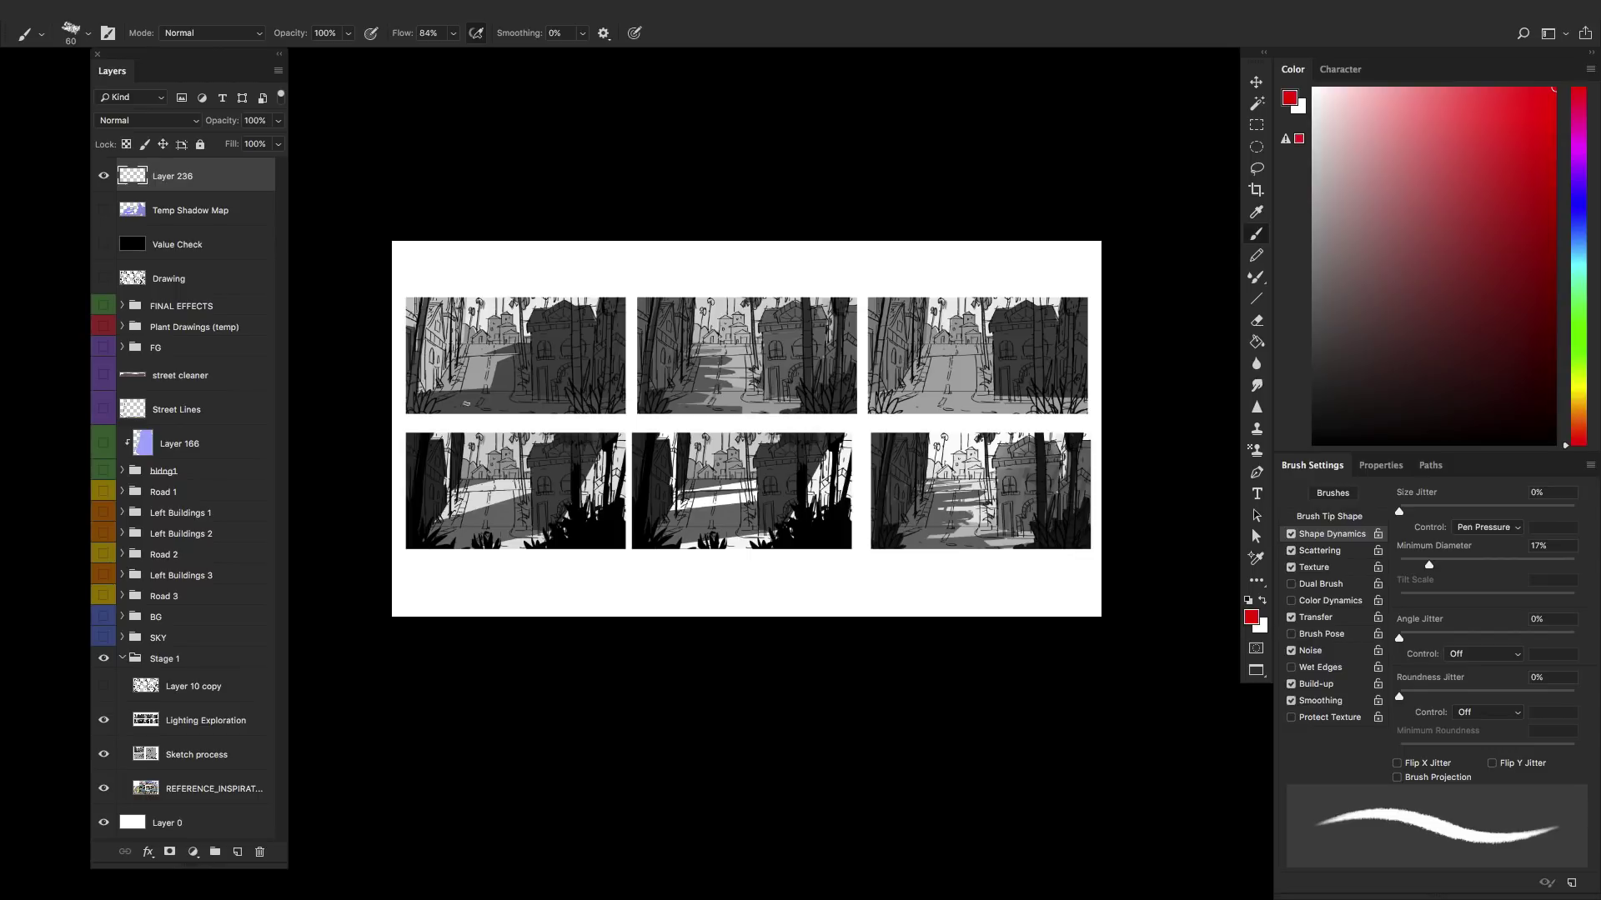
- Mark the top-left lighting panel in red, then select all and delete the marks again
left_click_drag(428, 398, 533, 342)
key("ctrl+z")
key("ctrl+z")
key("ctrl+z")
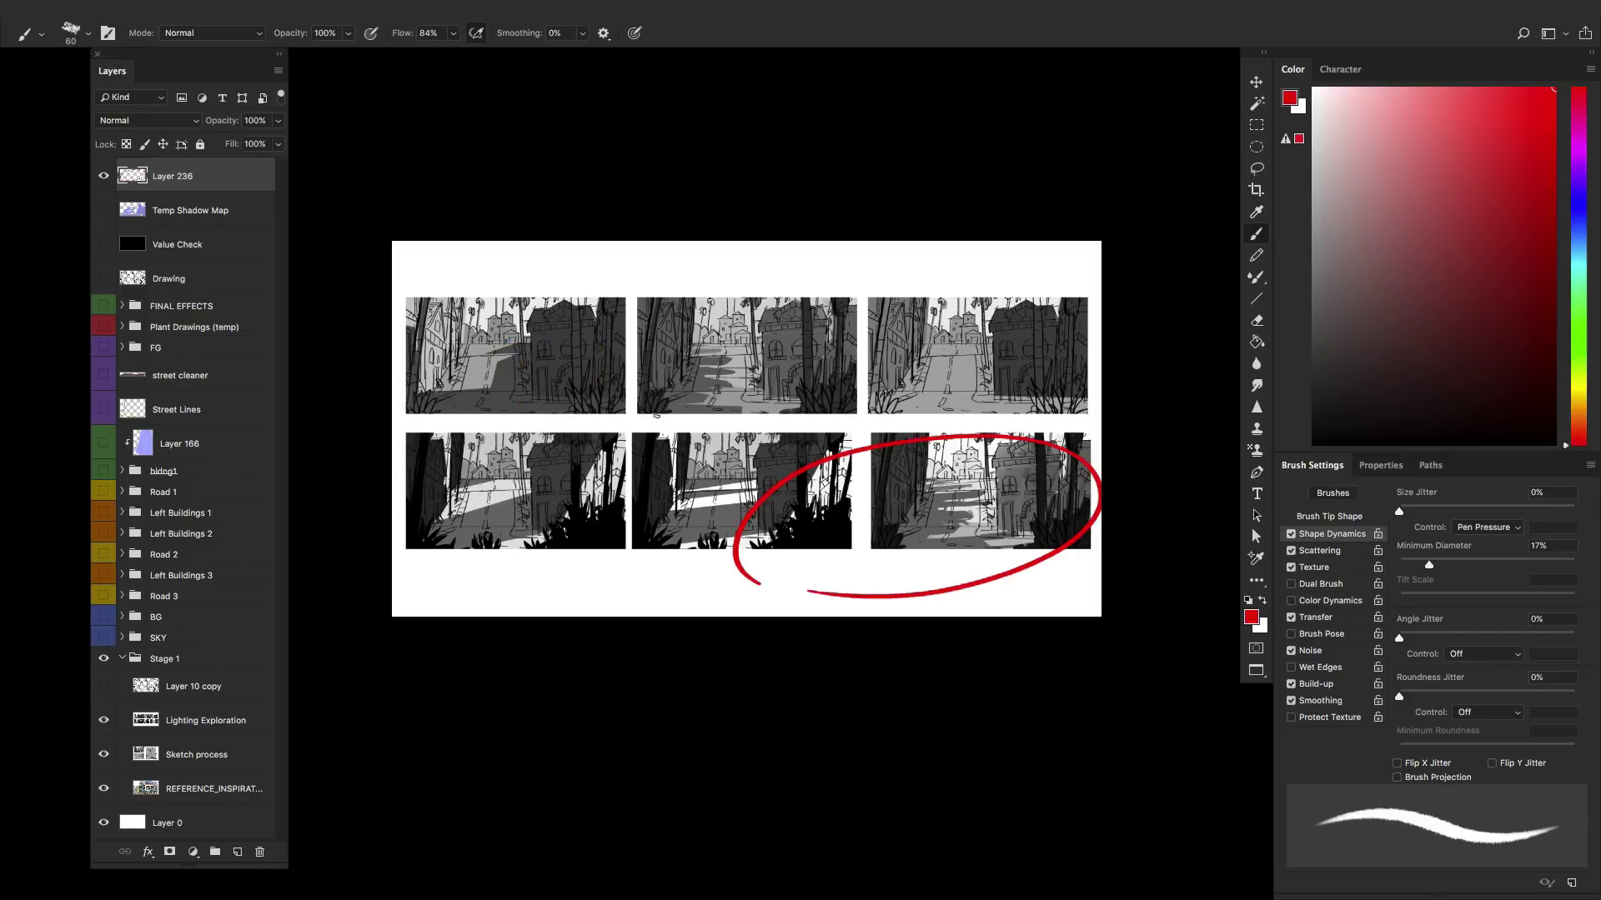
left_click_drag(430, 311, 477, 367)
key("ctrl+a")
key("Delete")
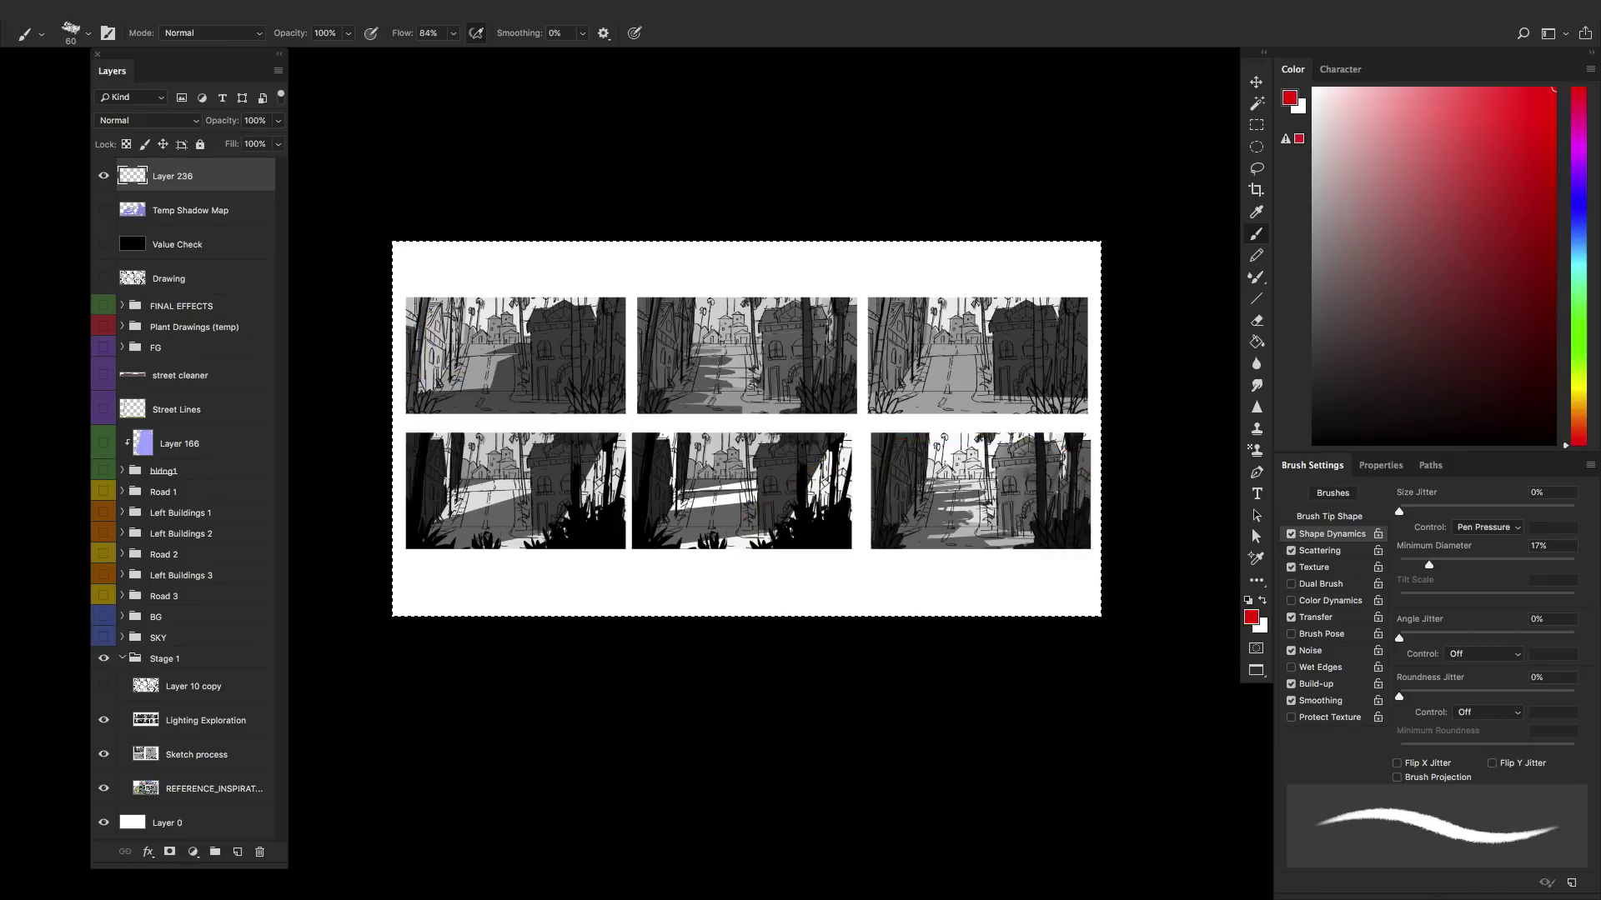
left_click_drag(692, 352, 735, 373)
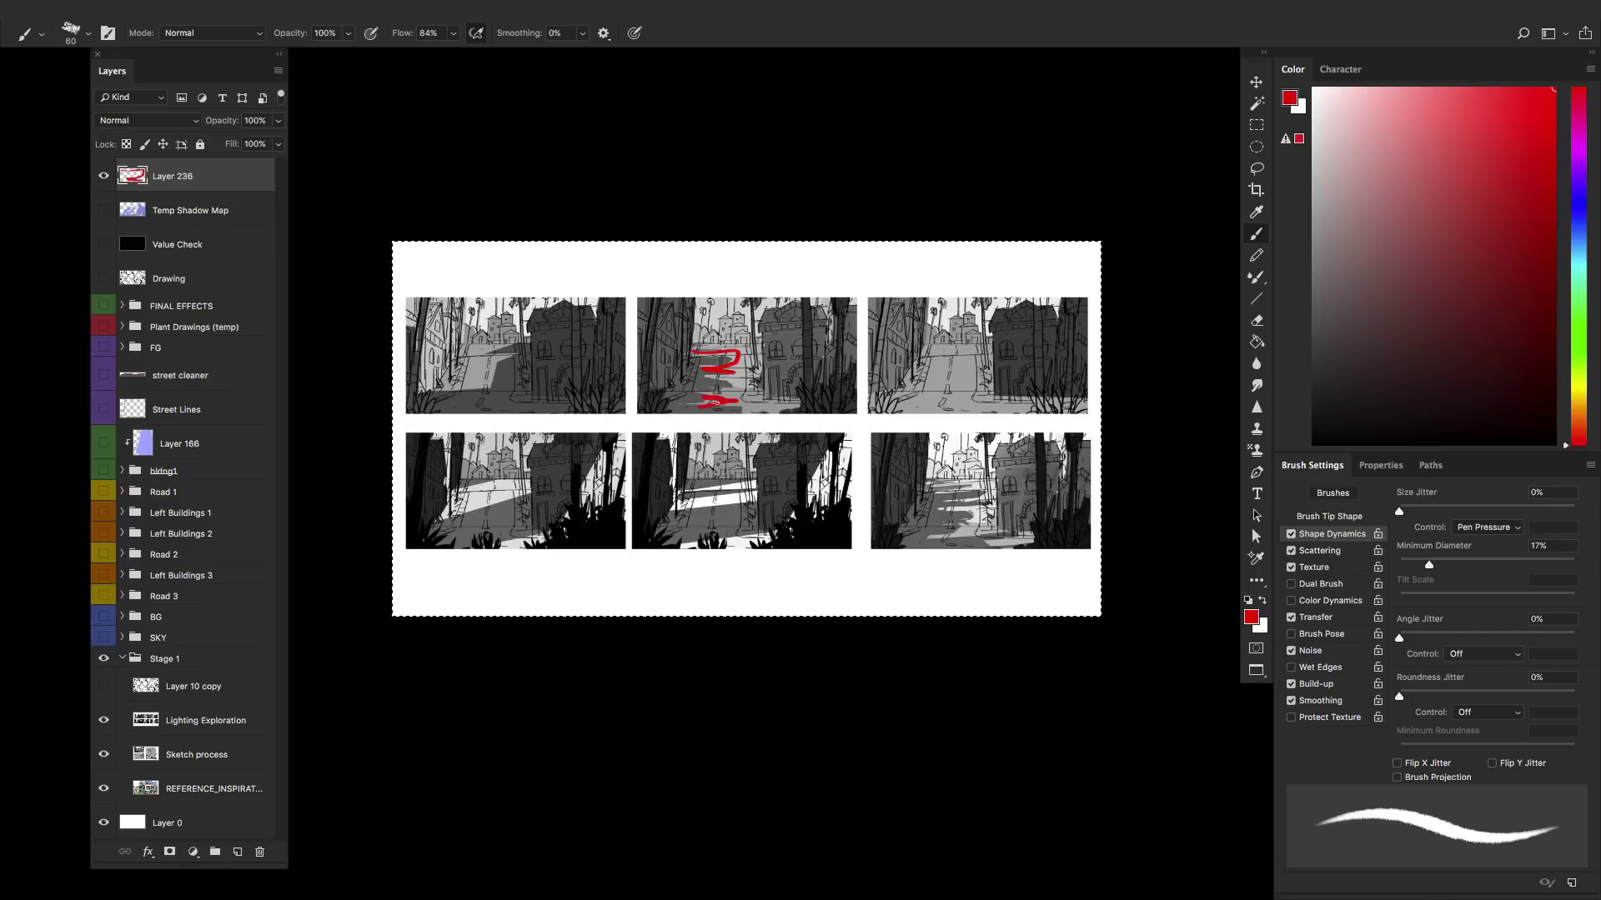
key("Delete")
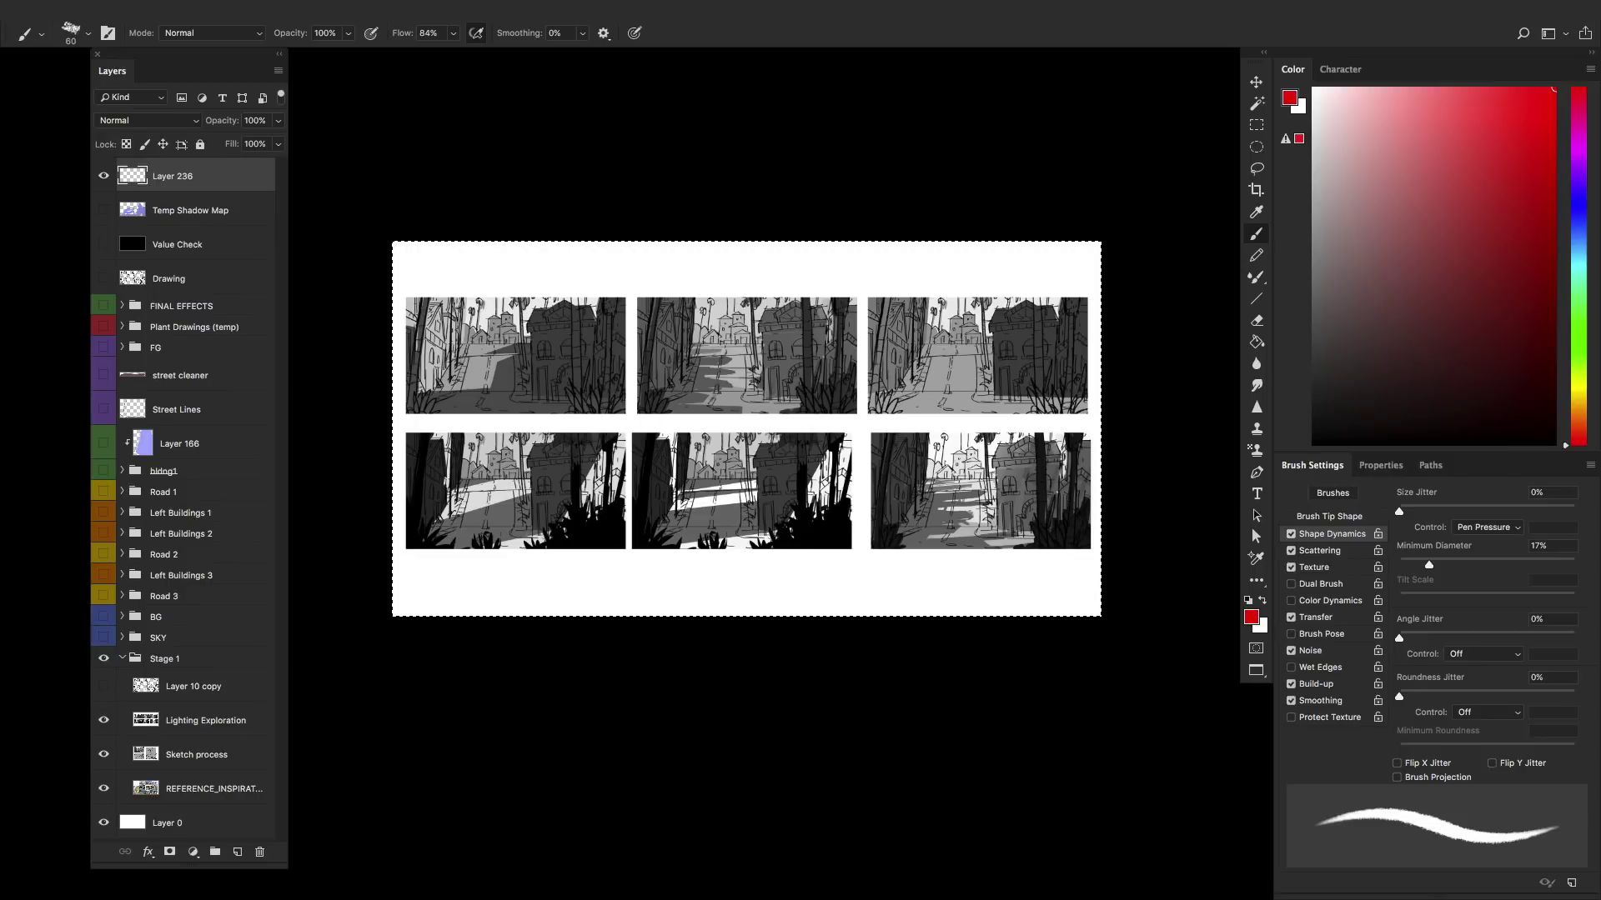
left_click_drag(923, 402, 980, 318)
key("Delete")
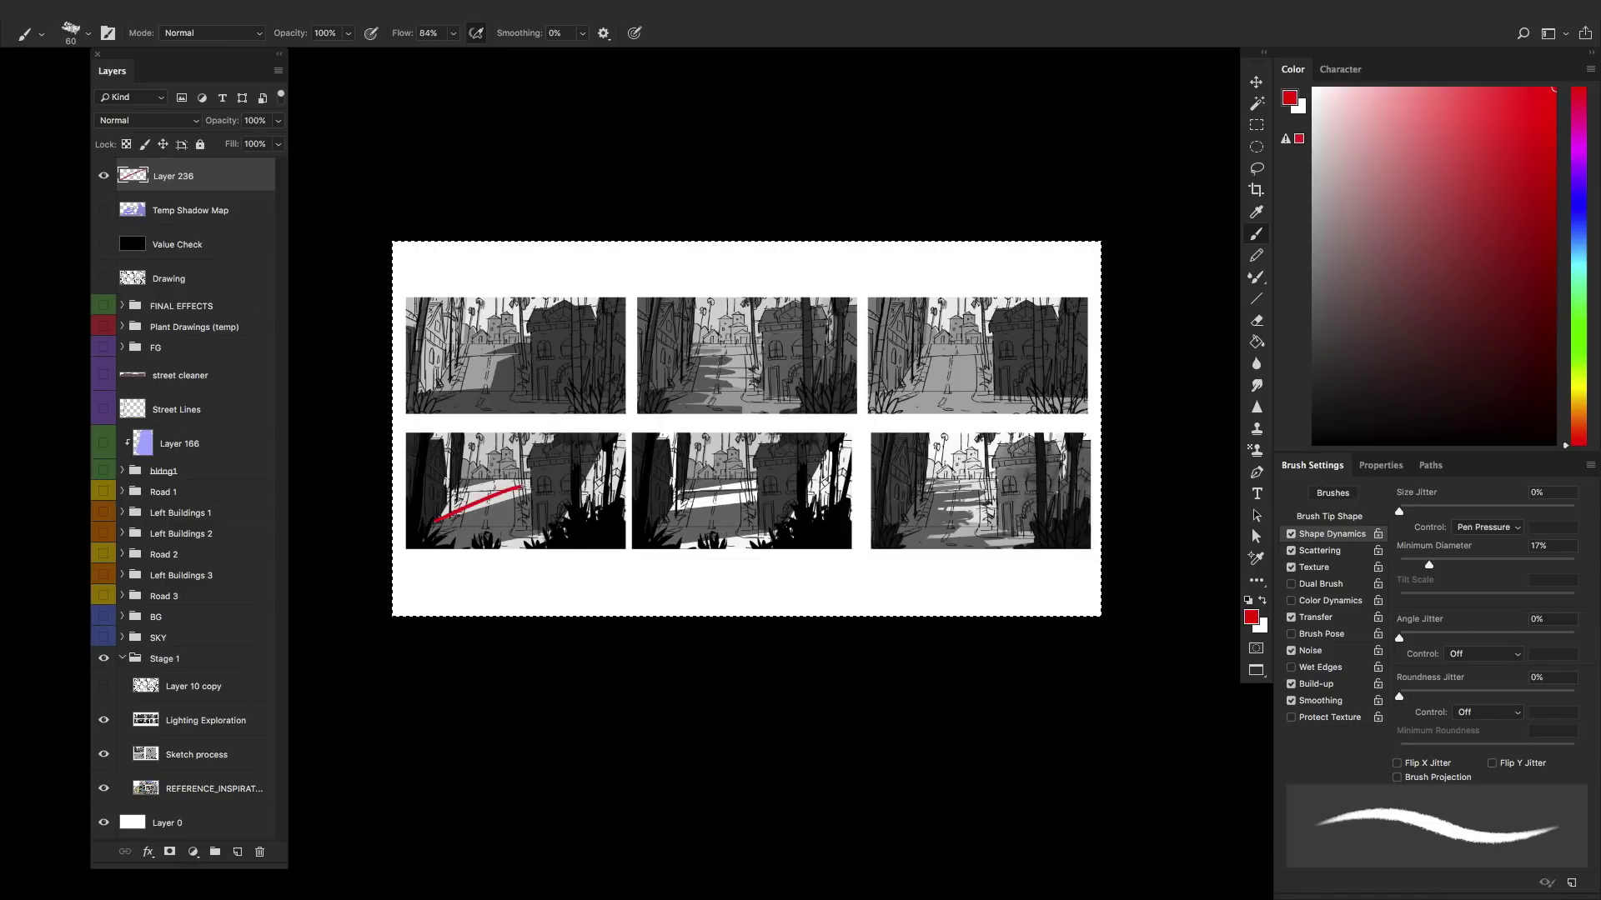
key("Delete")
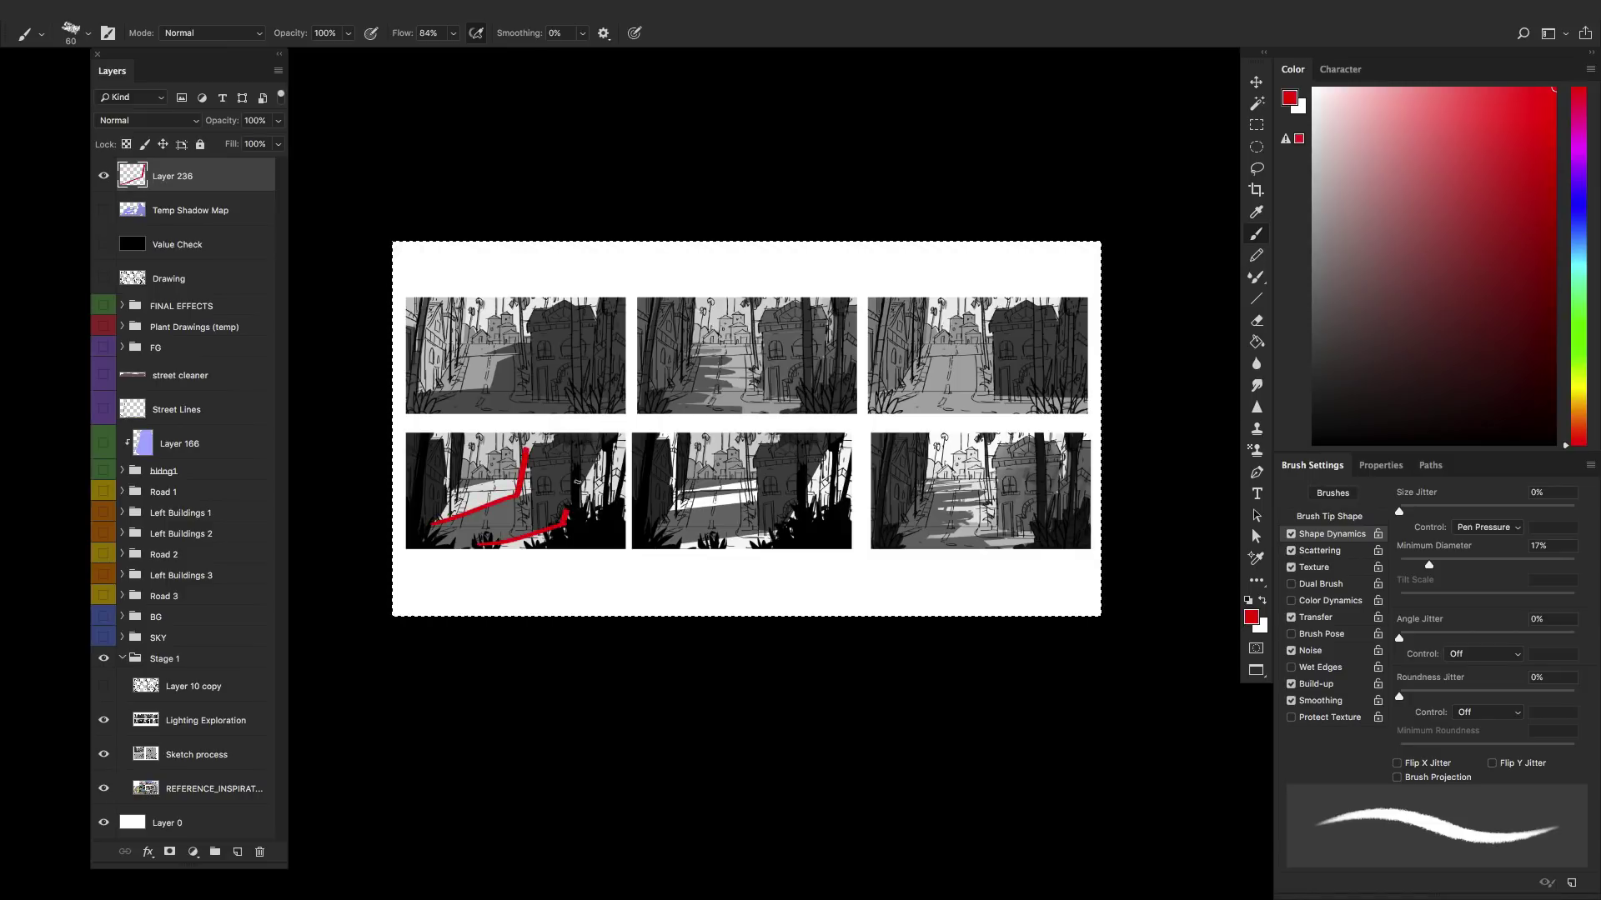
left_click_drag(564, 523, 587, 455)
key("Delete")
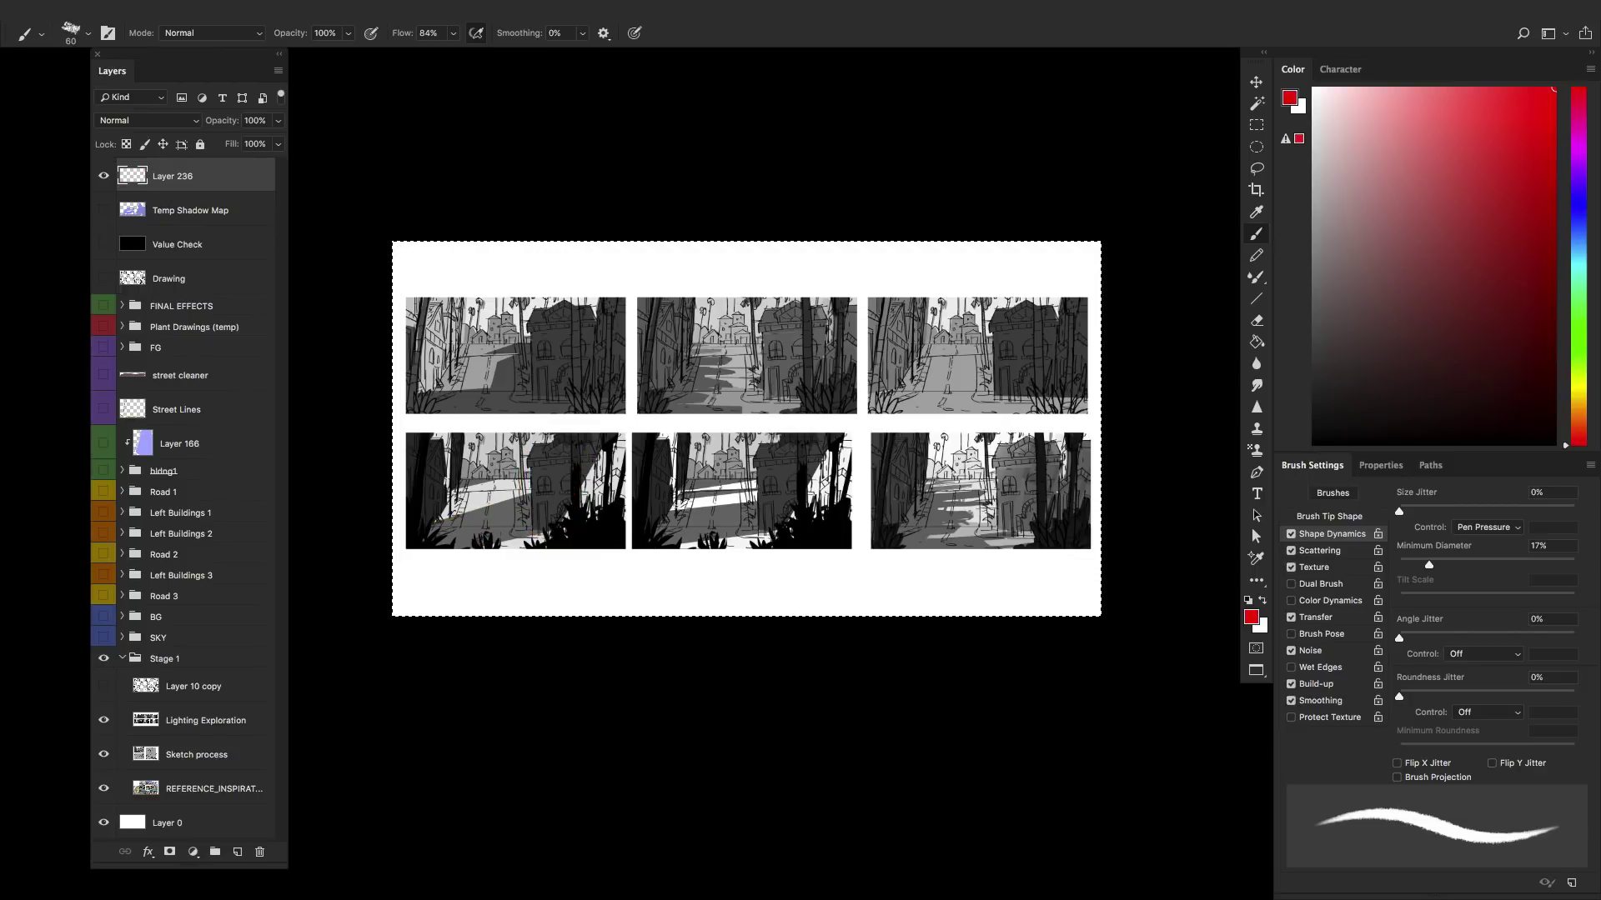
left_click_drag(674, 508, 738, 493)
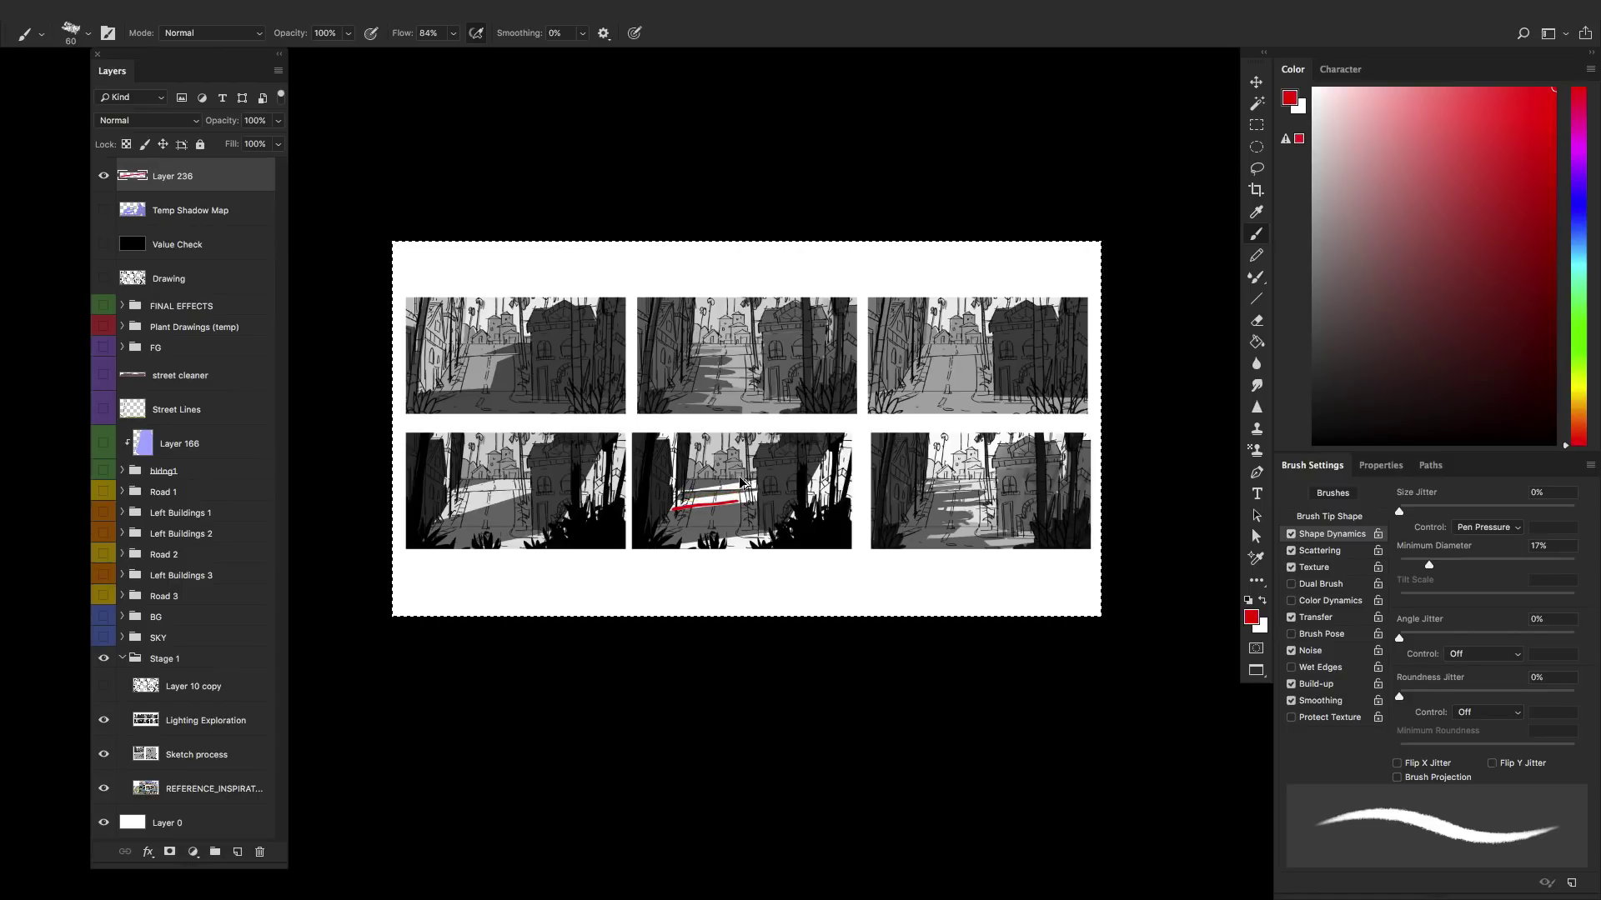
key("Delete")
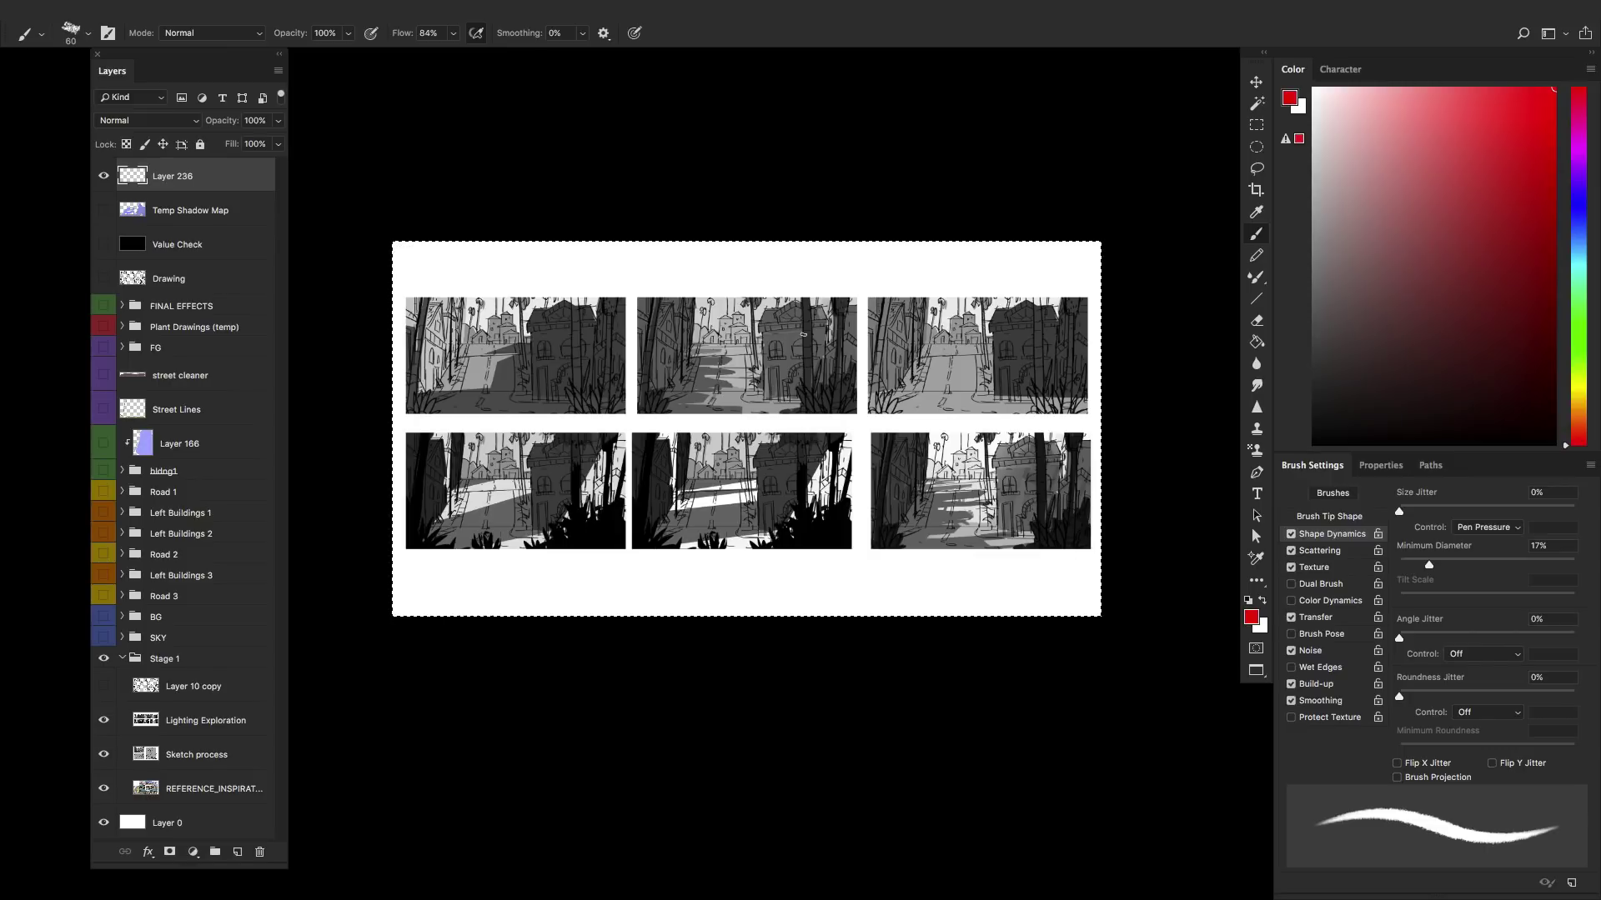
key("ctrl+d")
- Hide Stage 1, show FINAL EFFECTS through SKY, hide Layer 236 and turn on Value Check
mouse_move(769, 437)
left_mouse_down()
mouse_move(722, 436)
mouse_move(676, 521)
mouse_move(806, 534)
mouse_move(642, 488)
left_mouse_up()
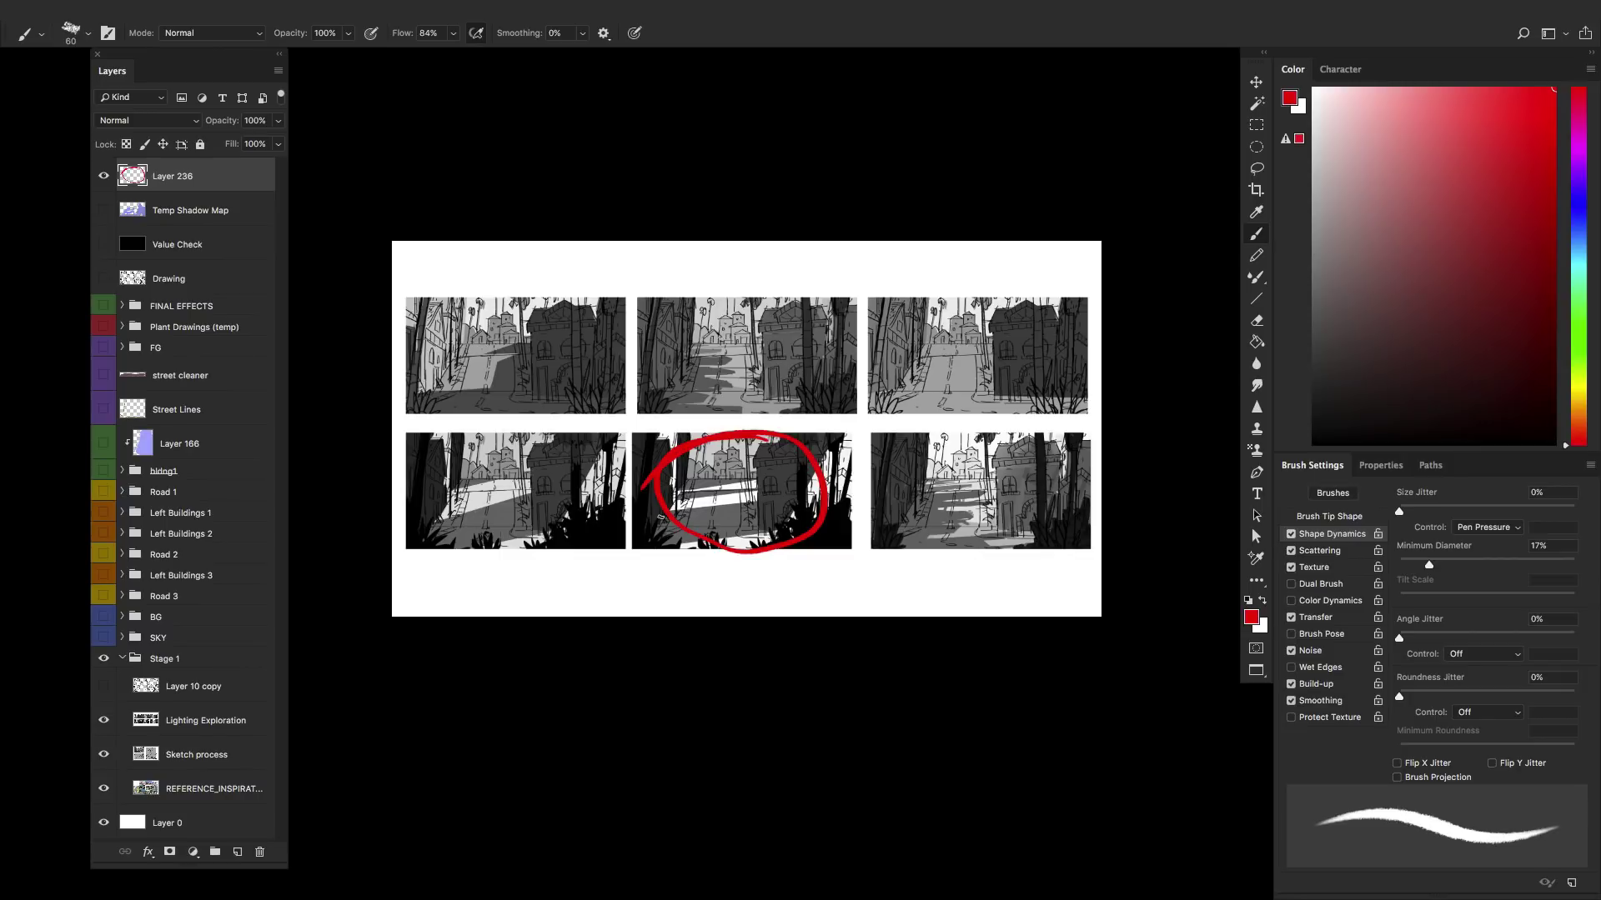
left_click(123, 658)
left_click(104, 659)
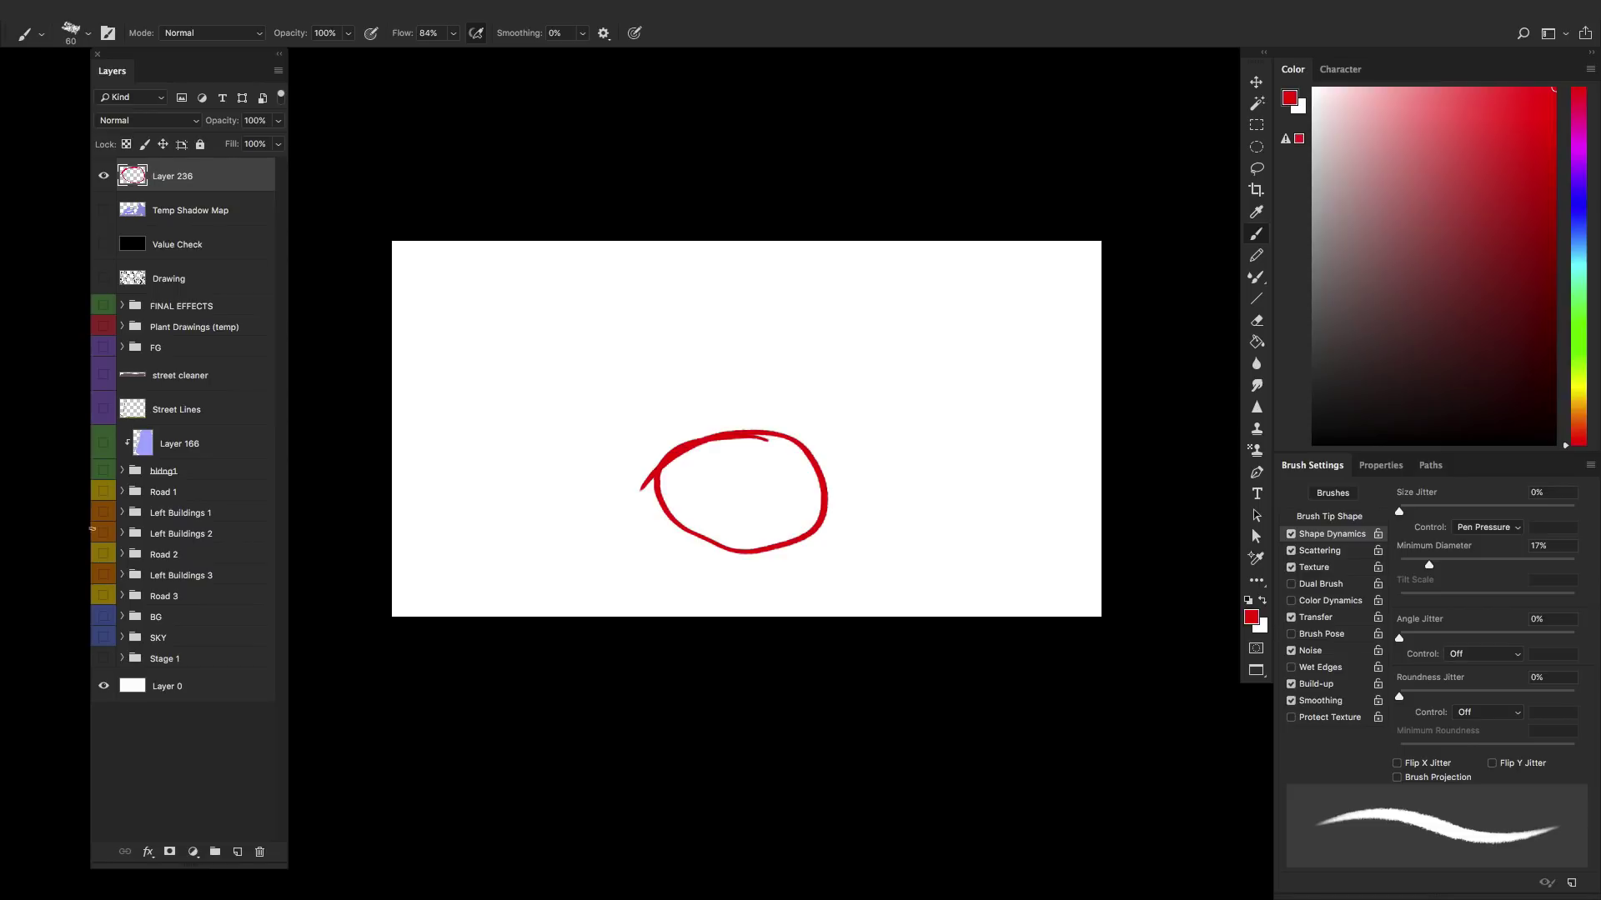
mouse_move(104, 306)
left_mouse_down()
mouse_move(103, 638)
mouse_move(93, 621)
left_mouse_up()
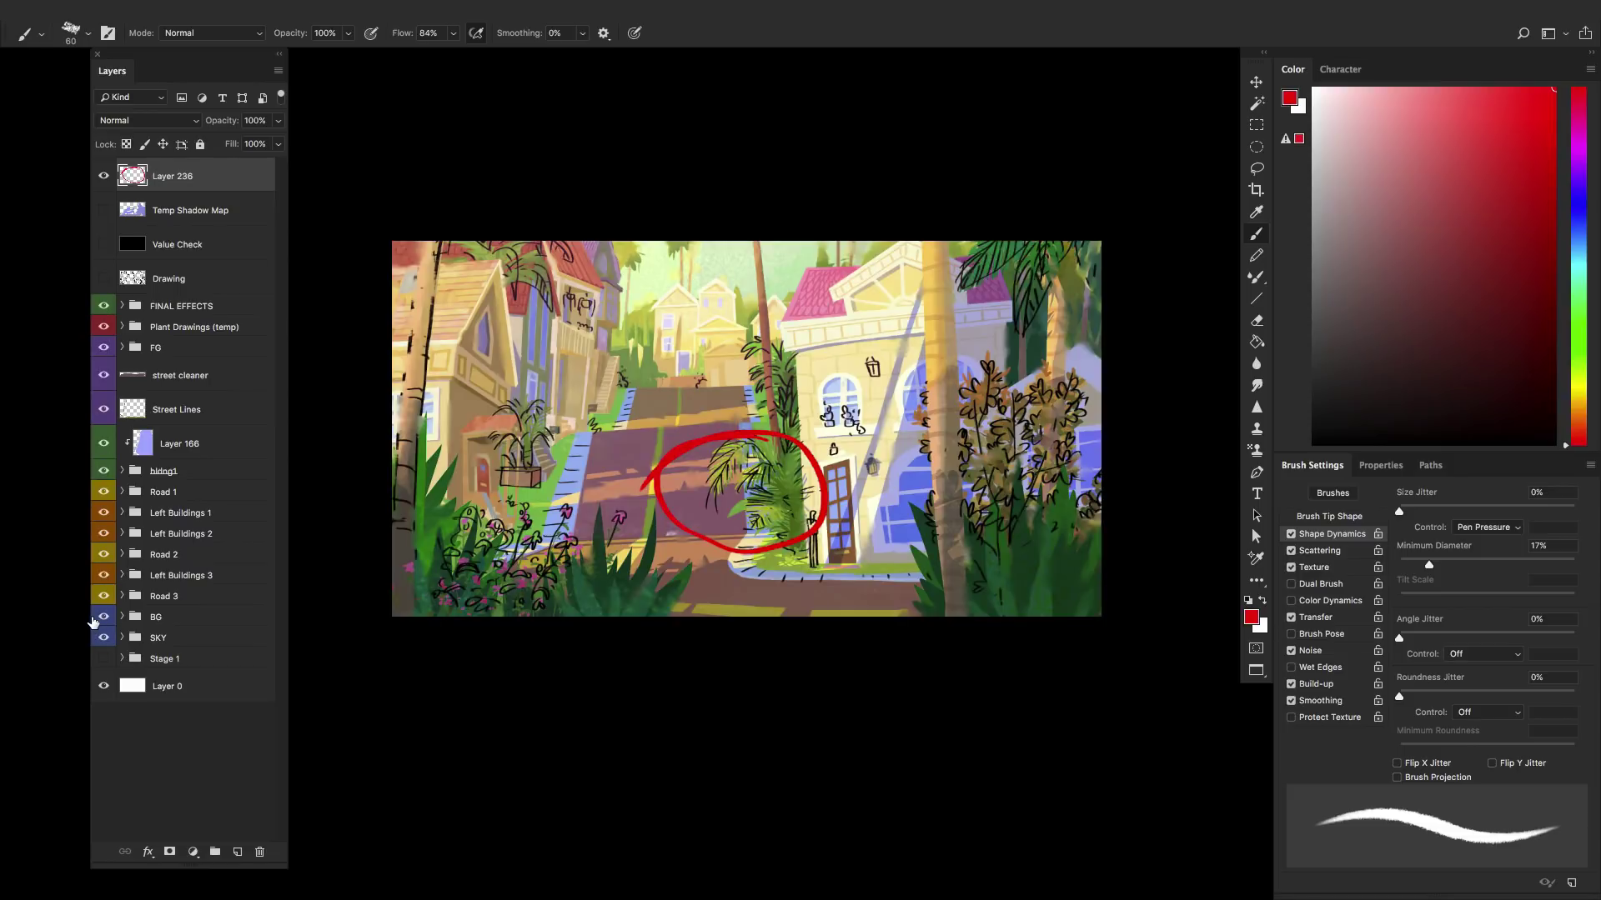
left_click(104, 176)
left_click(103, 244)
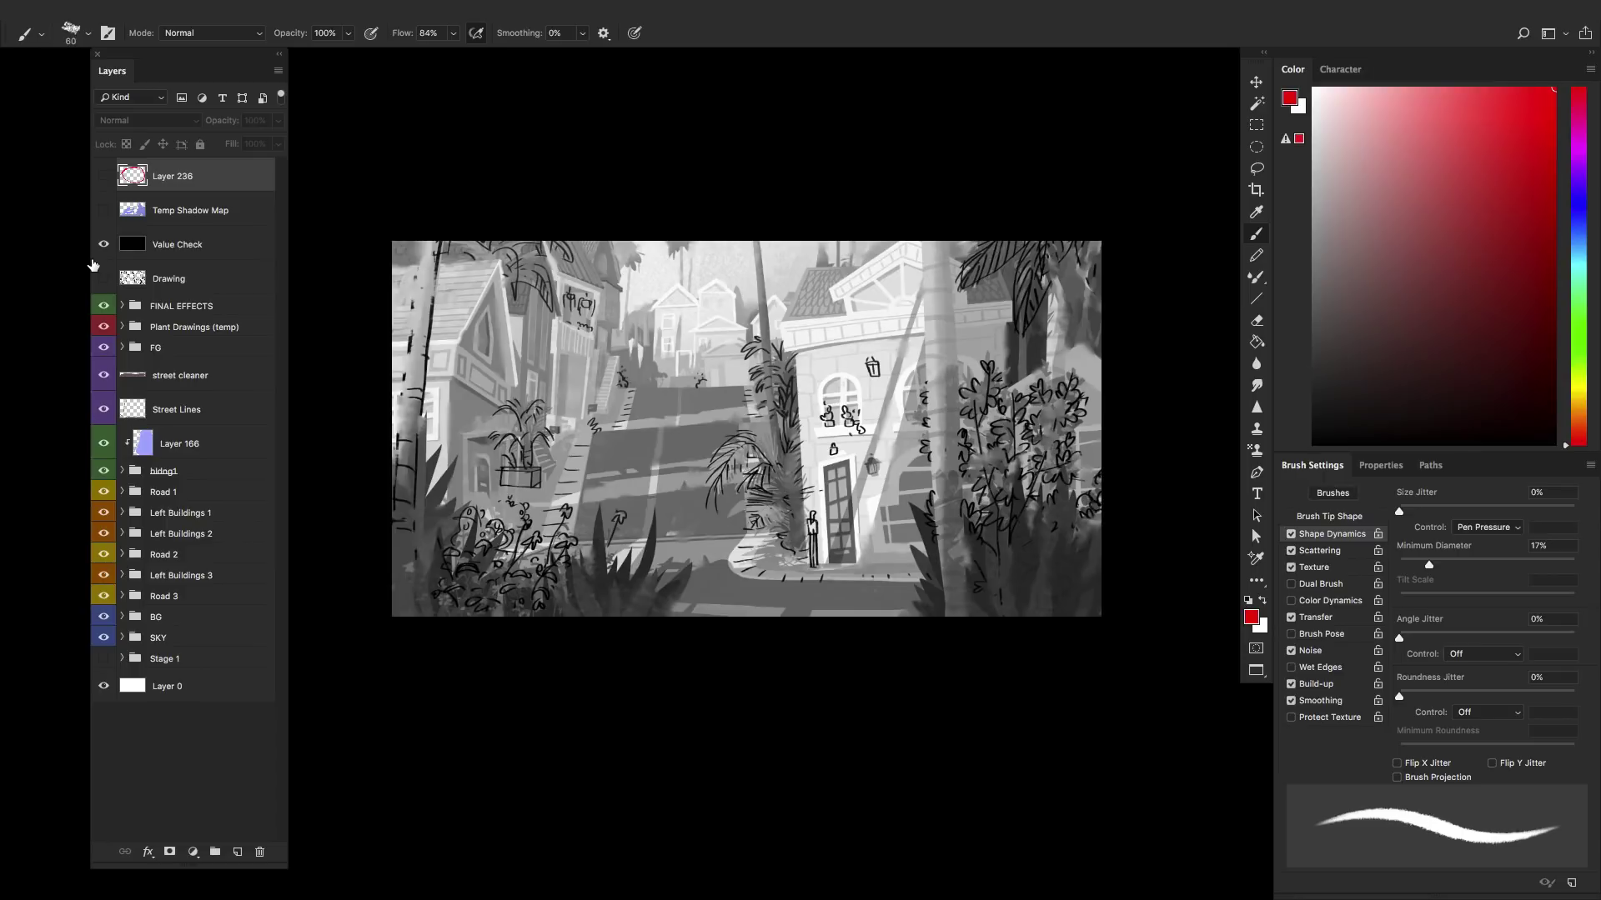
- Hide Plant Drawings (temp) and eyedropper-sample grey values from plants, white building, roof edge and sky
left_click(108, 328)
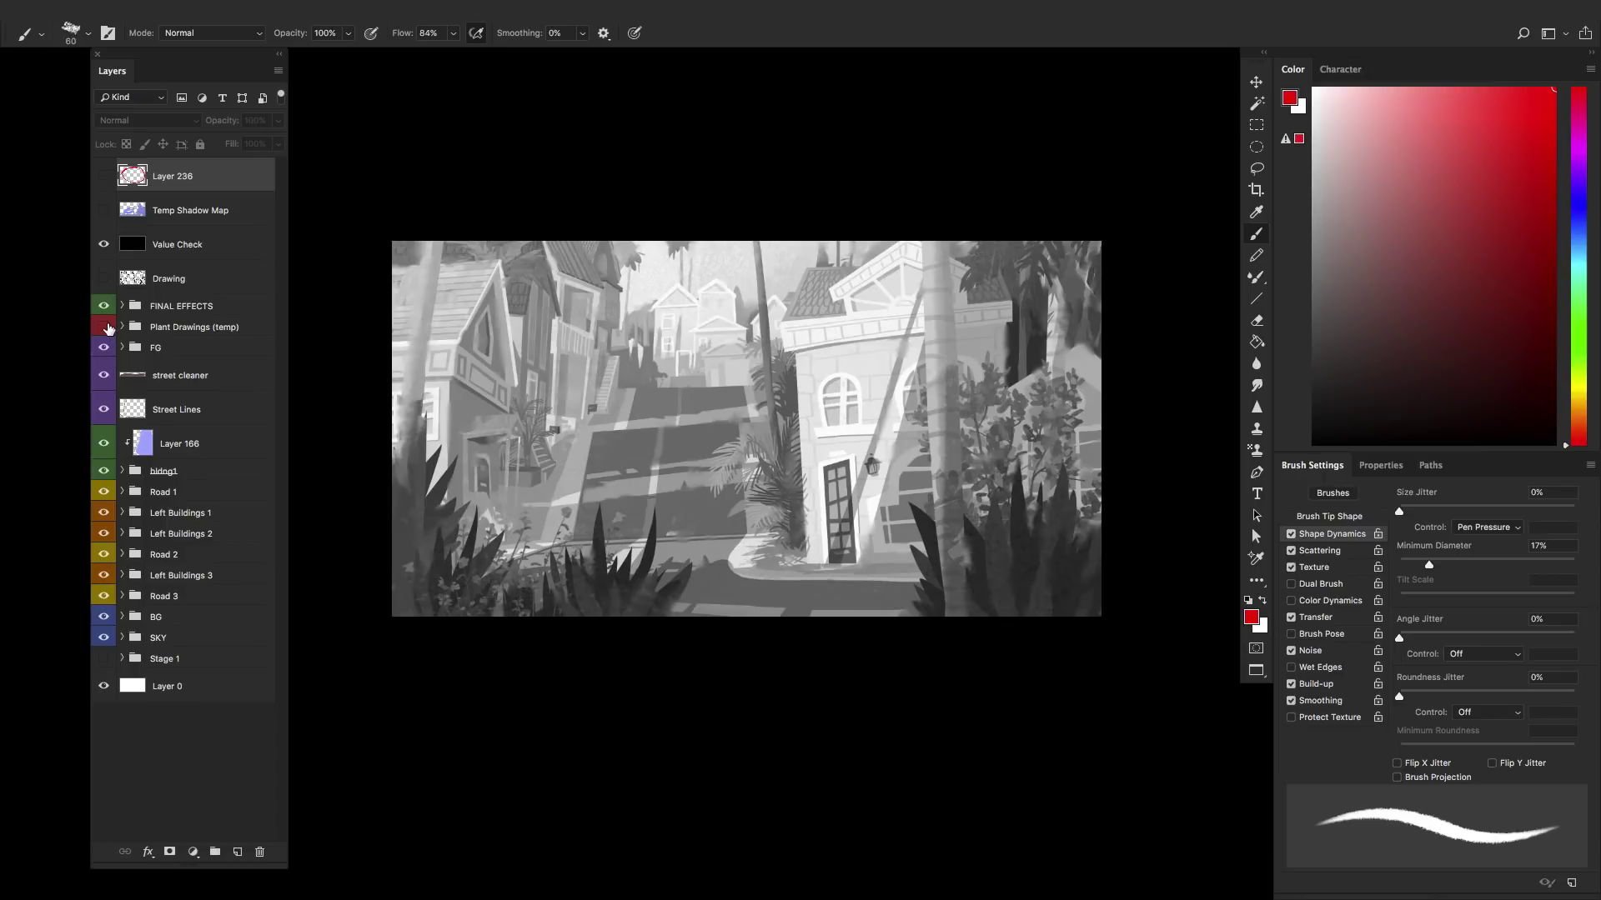
key("i")
left_click(1041, 345)
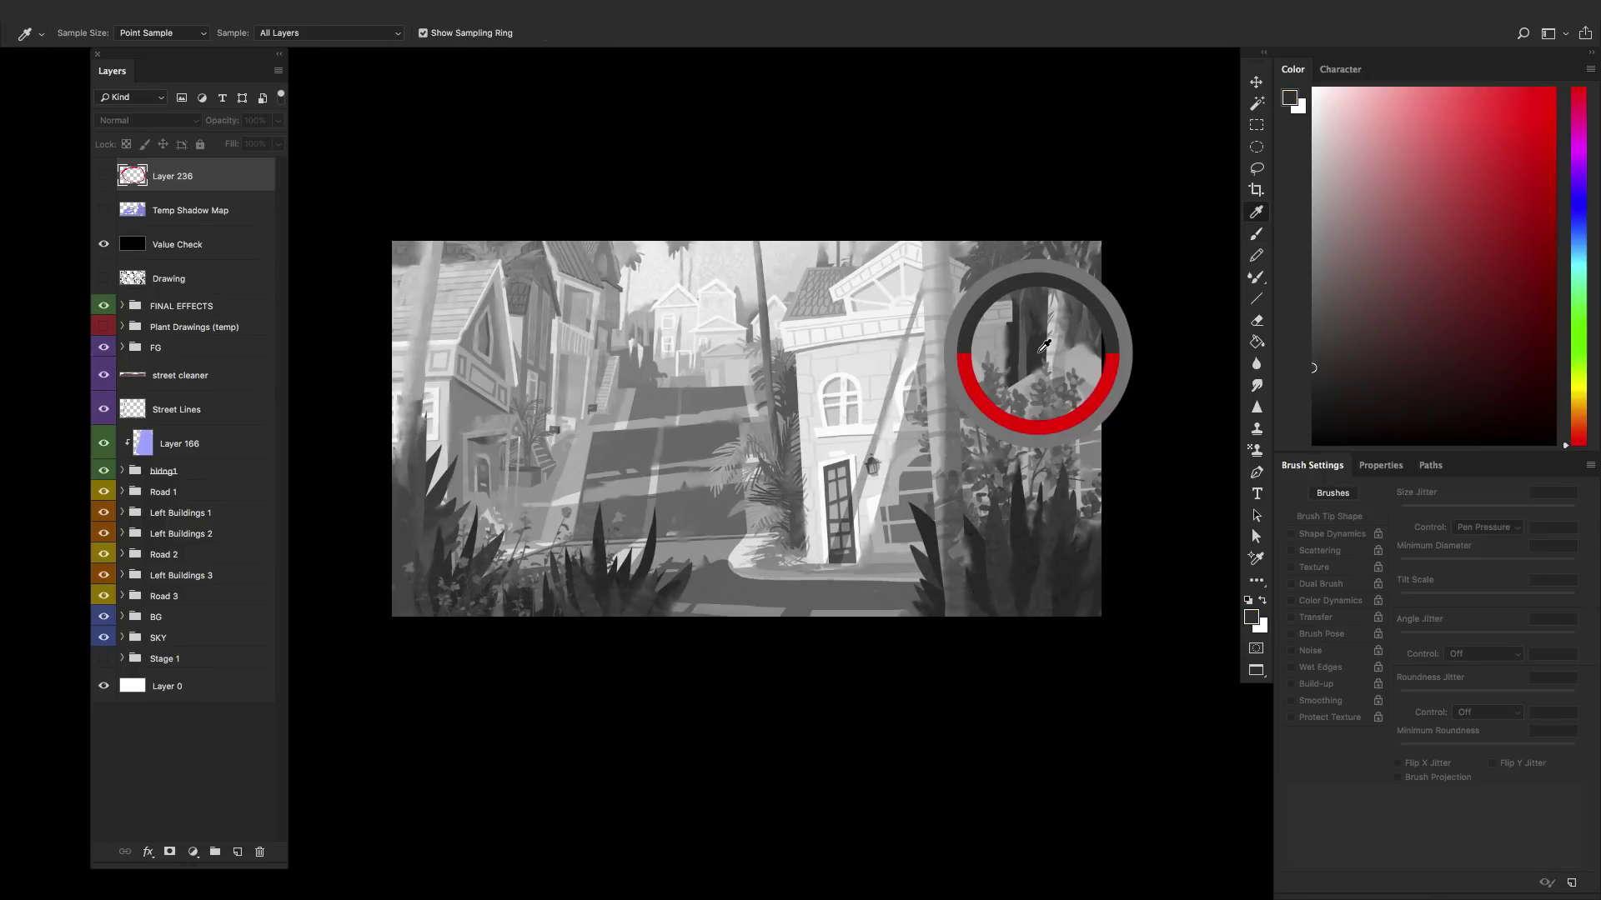
left_click(627, 584)
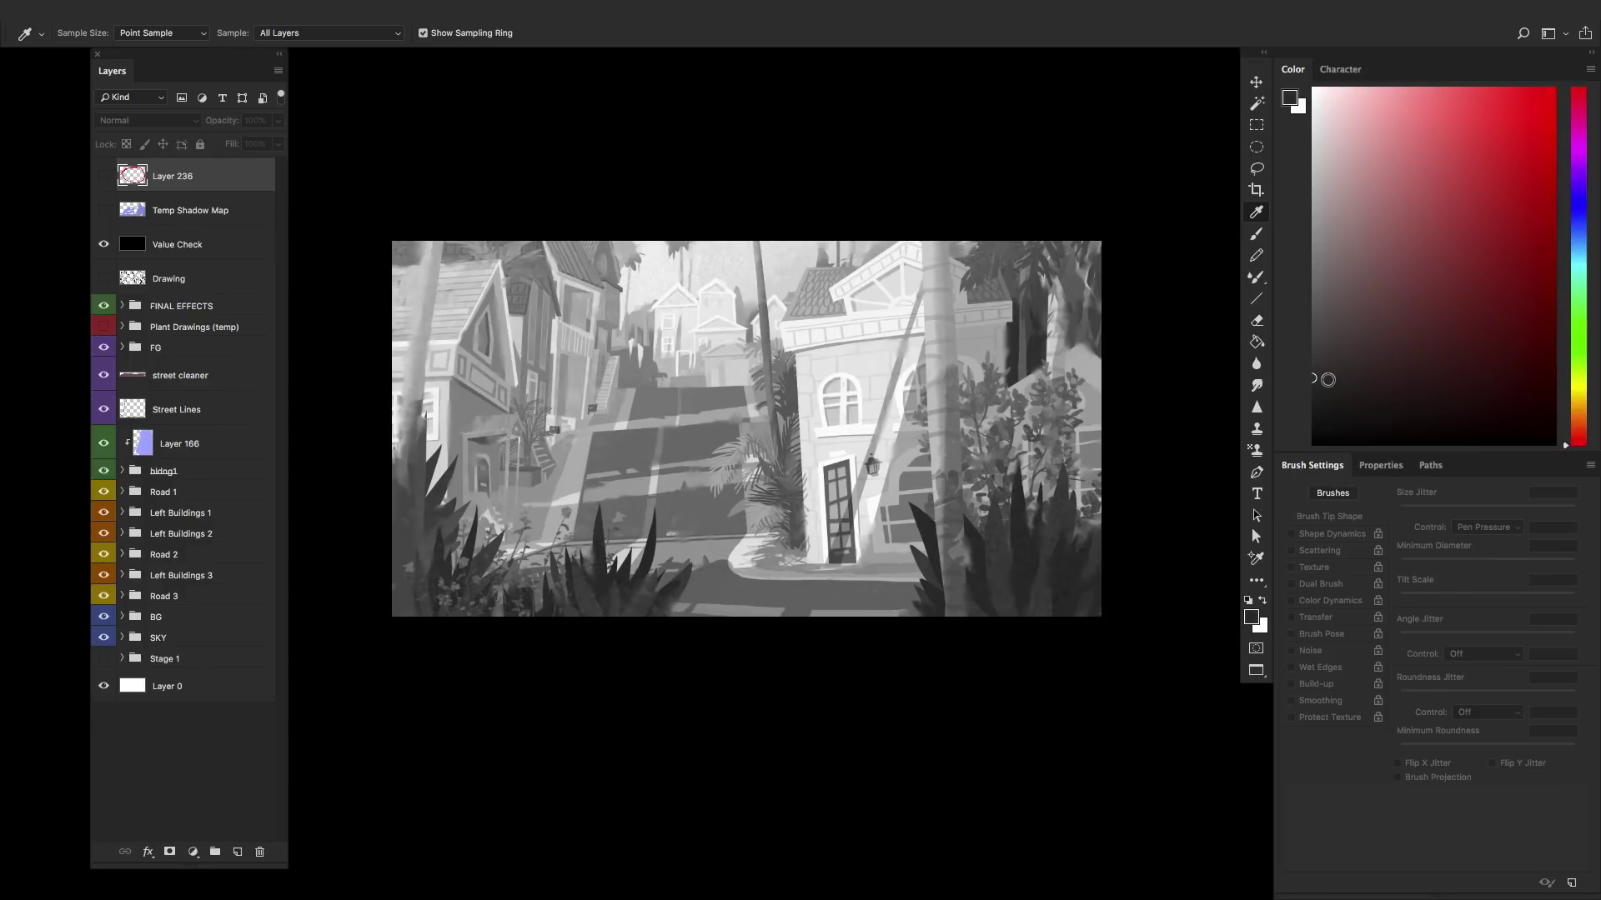
left_click_drag(1343, 377, 1374, 379)
left_click(1025, 538)
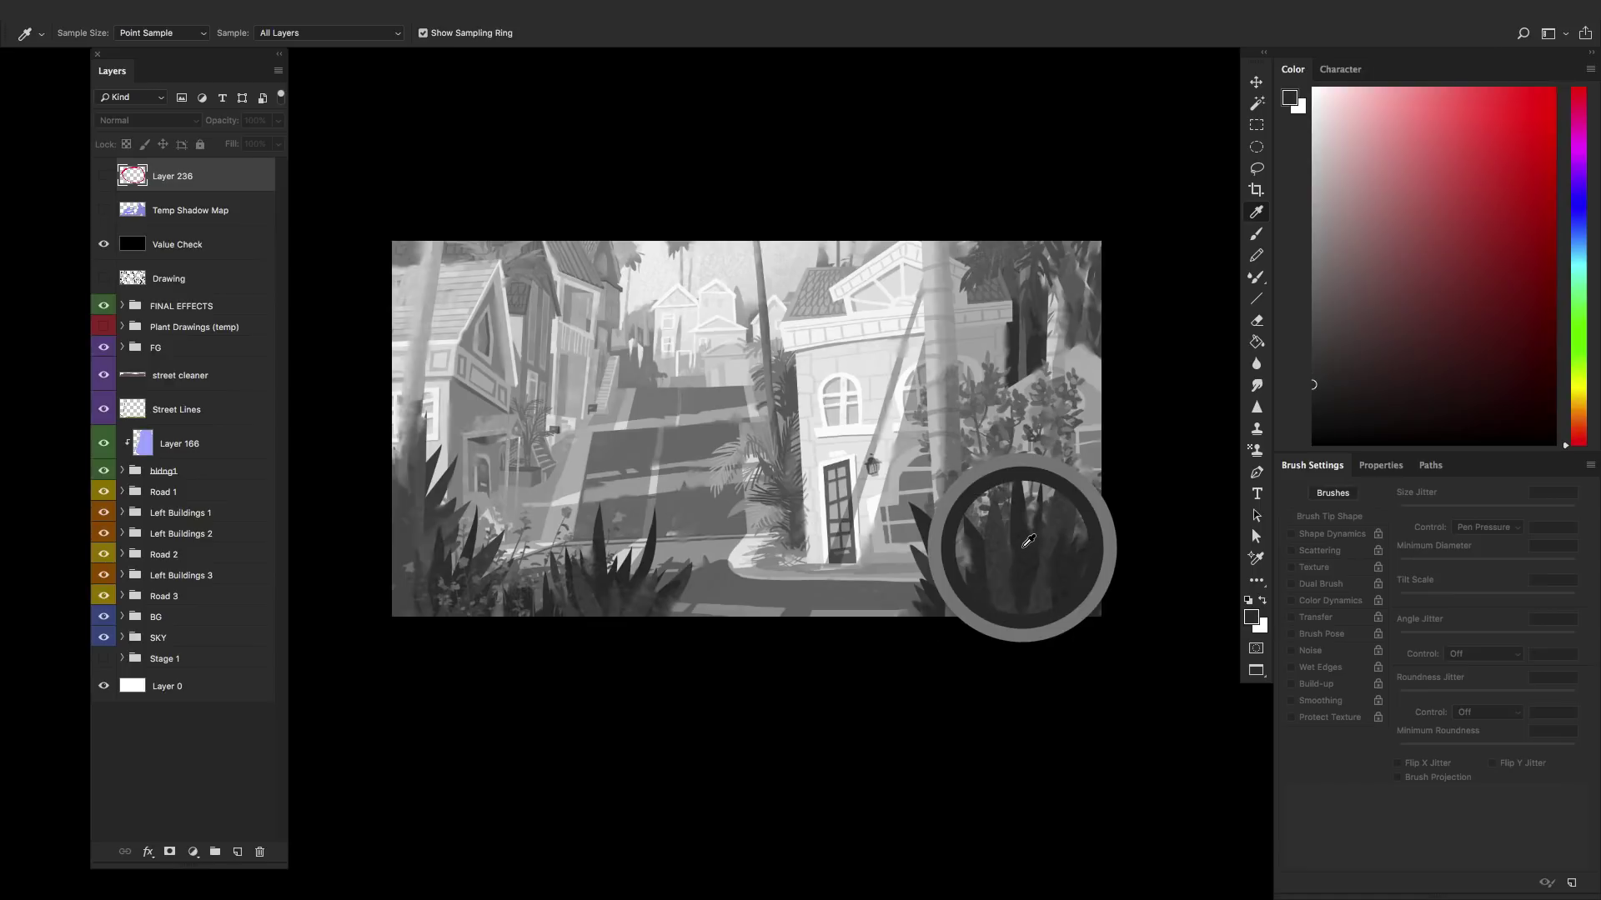
left_click(875, 323)
left_click_drag(874, 322, 884, 257)
left_click_drag(721, 269, 728, 259)
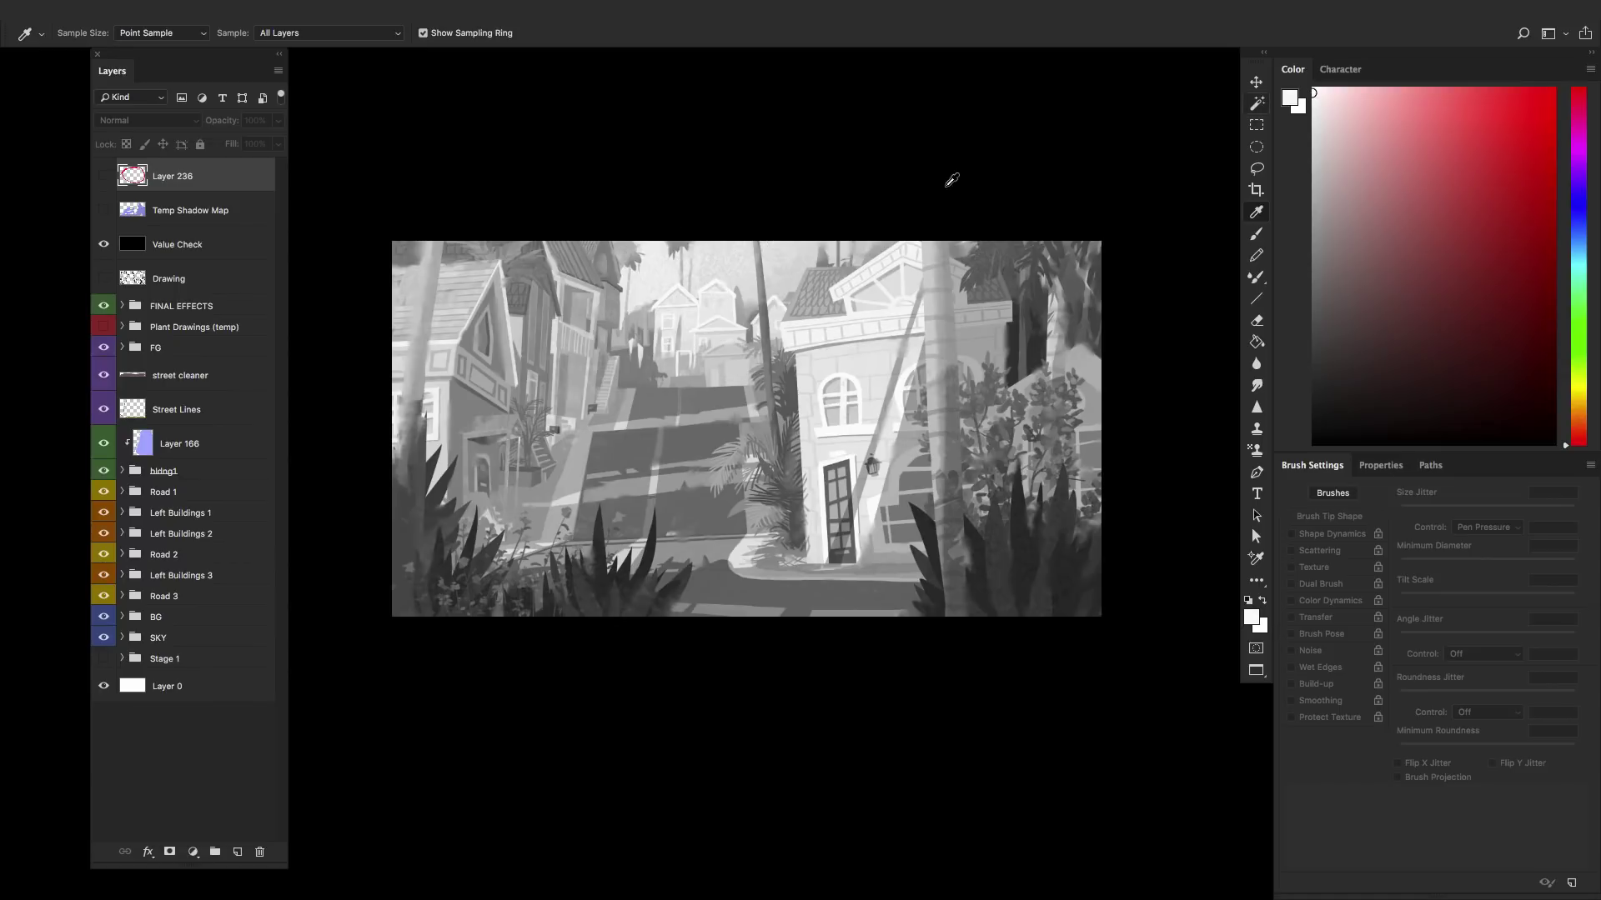
left_click(508, 331)
- Hide FINAL EFFECTS through SKY, show and expand Stage 1, and hide Lighting Exploration and Sketch process
left_click_drag(104, 306, 103, 654)
left_click(104, 659)
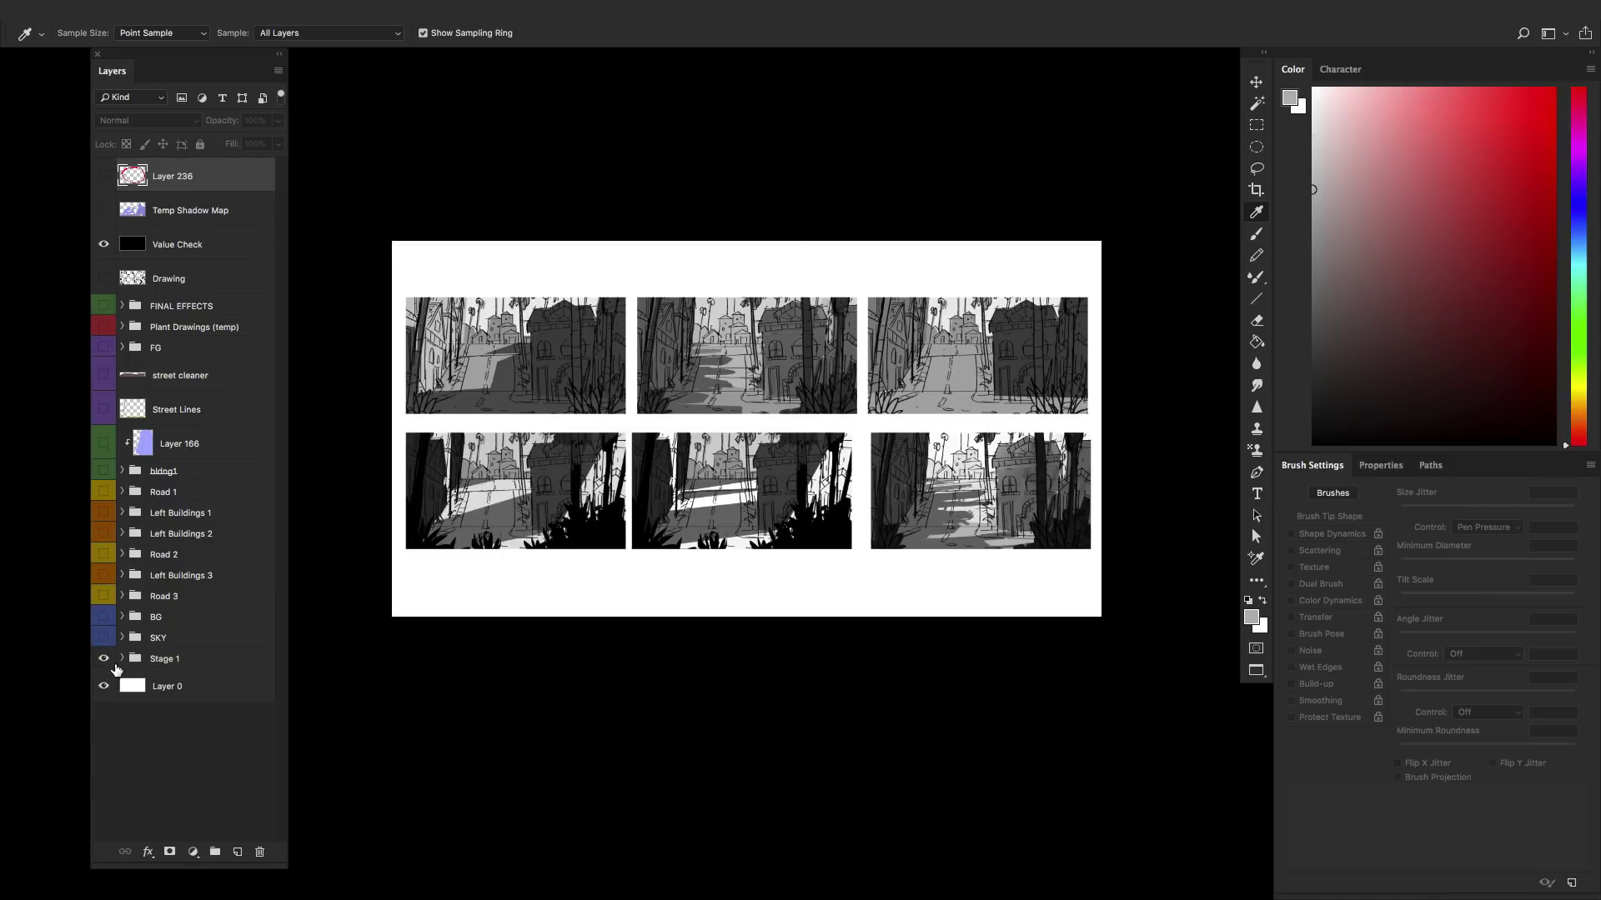
left_click(127, 659)
left_click(122, 659)
left_click(103, 720)
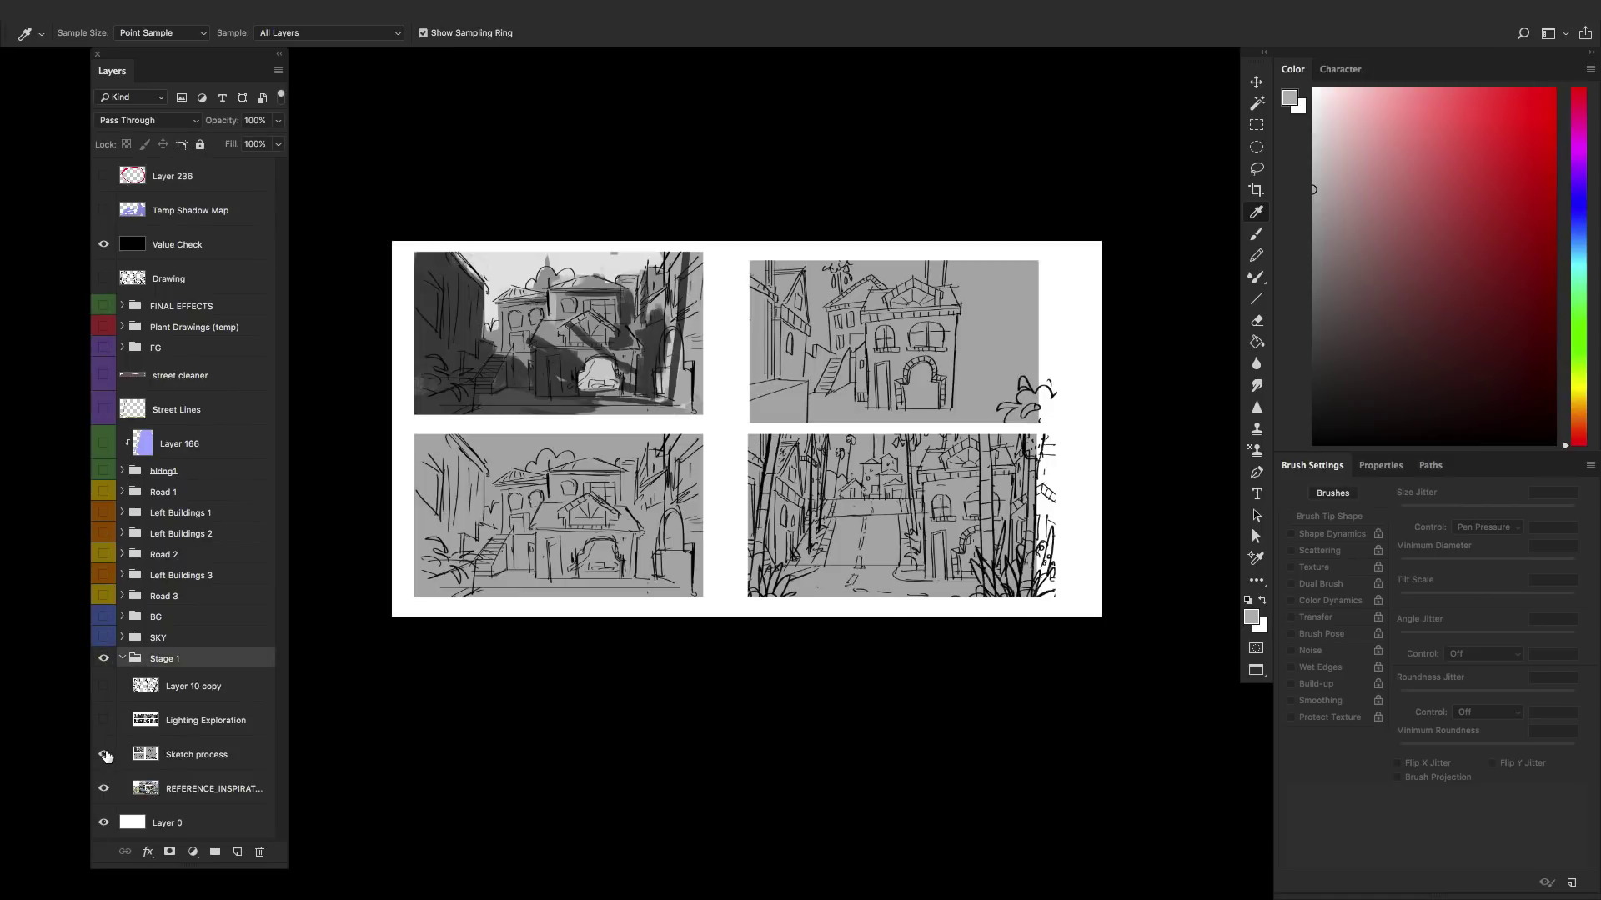
left_click(103, 755)
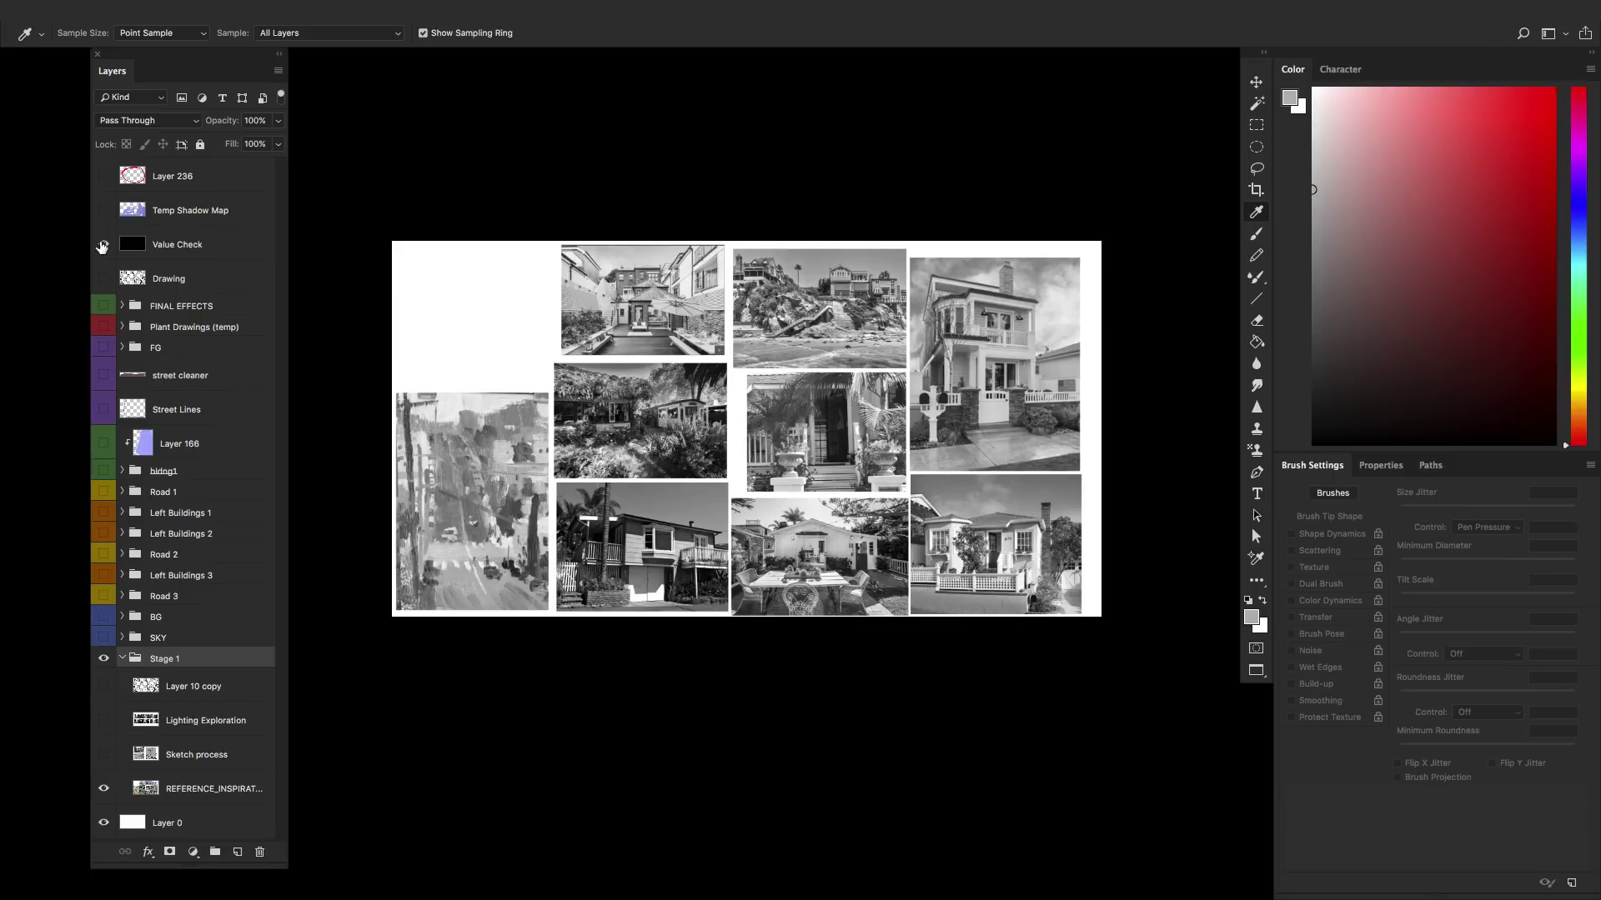
- View the reference collage in colour then greyscale, and collapse and hide Stage 1
left_click(103, 246)
left_click(103, 246)
left_click(122, 659)
left_click(104, 659)
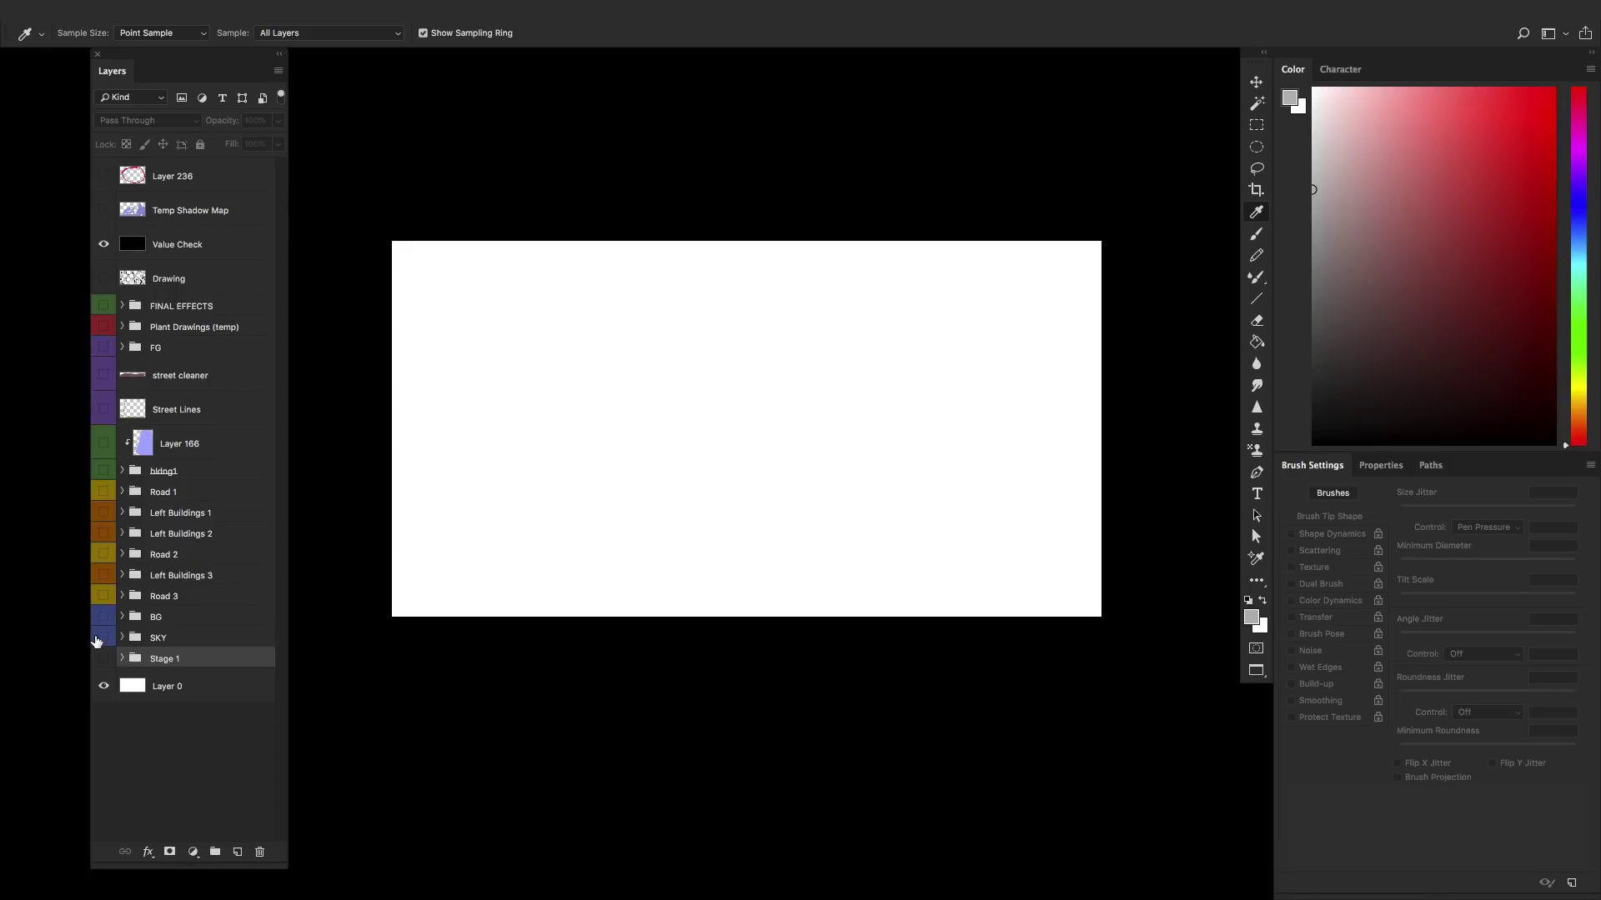
- Show the SKY painting with the greyscale check off, then reveal the Drawing layer over it
left_click(102, 638)
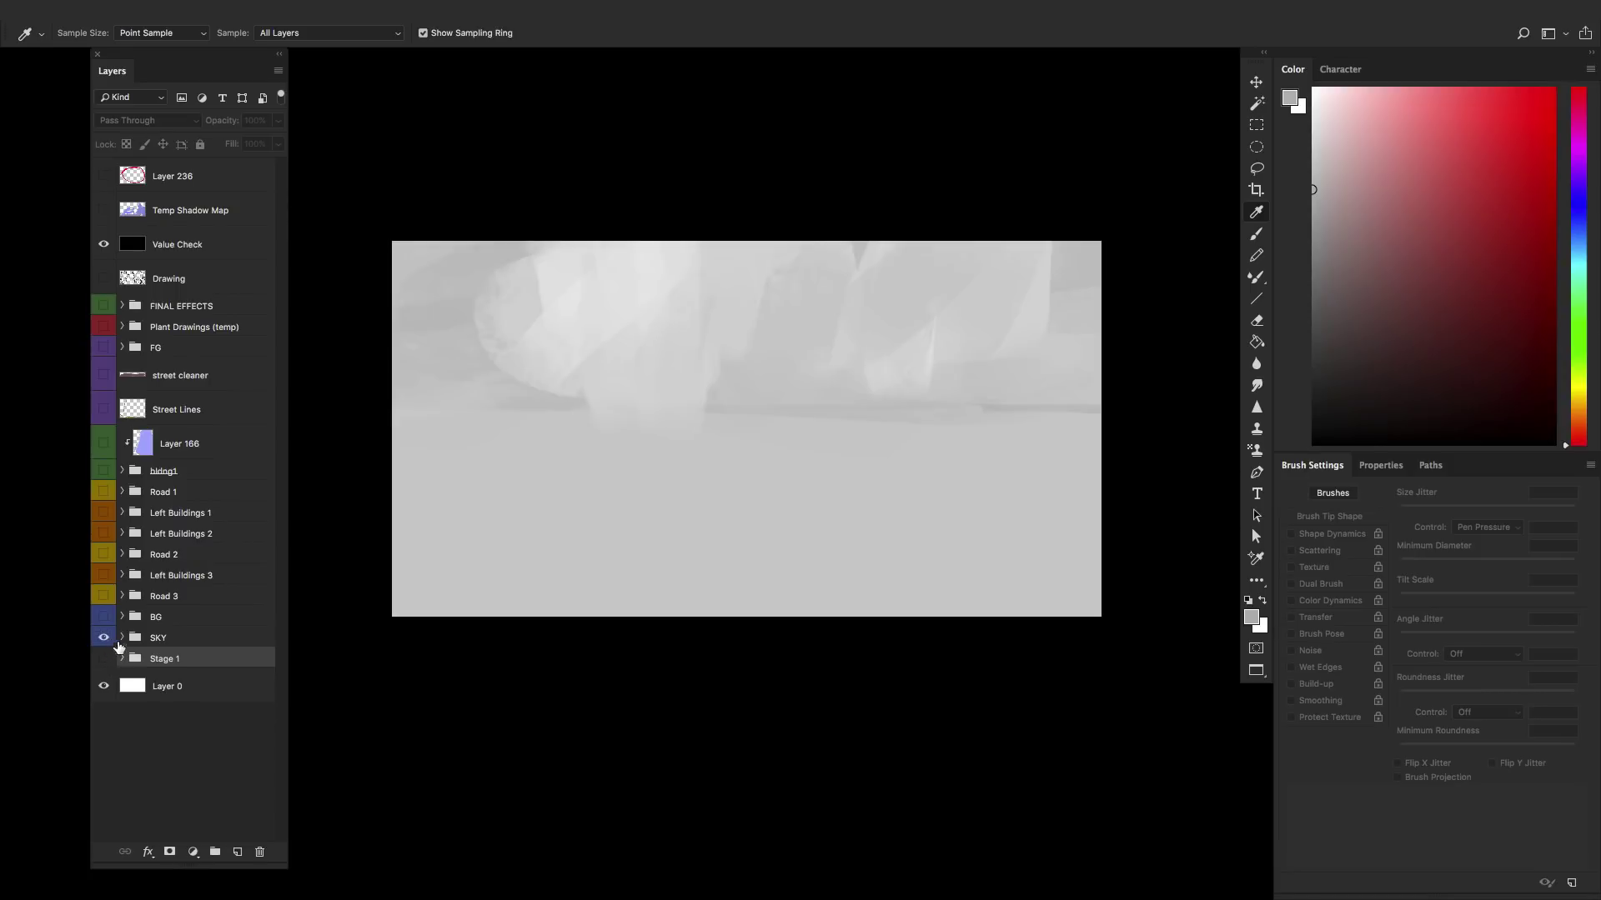
left_click(104, 244)
left_click(121, 638)
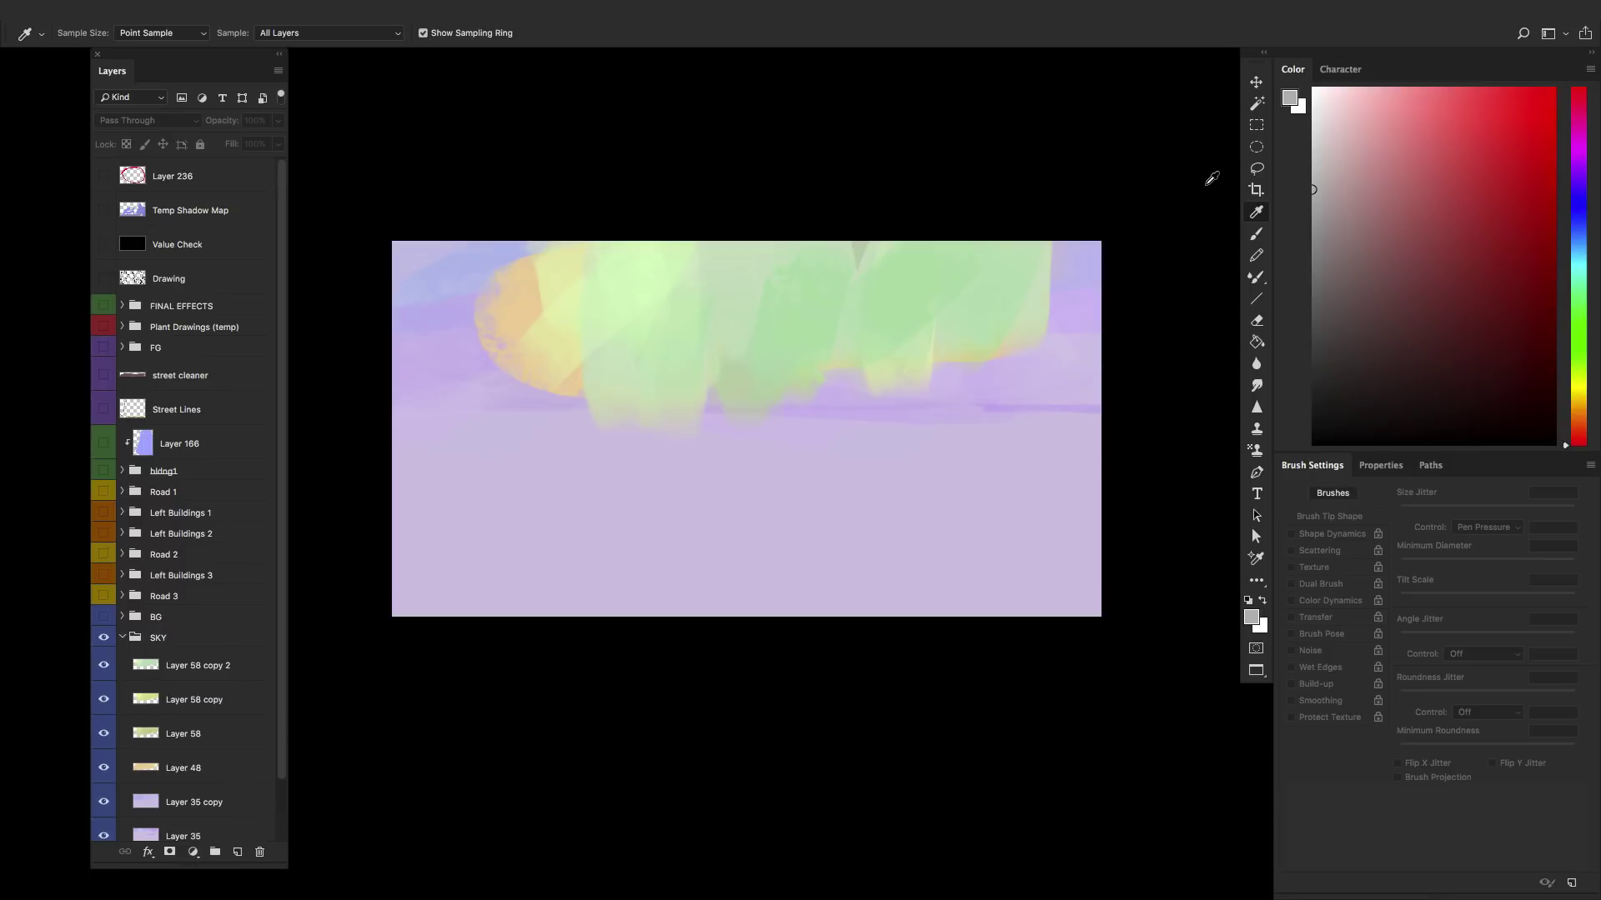
scroll(285, 601, "down", 2)
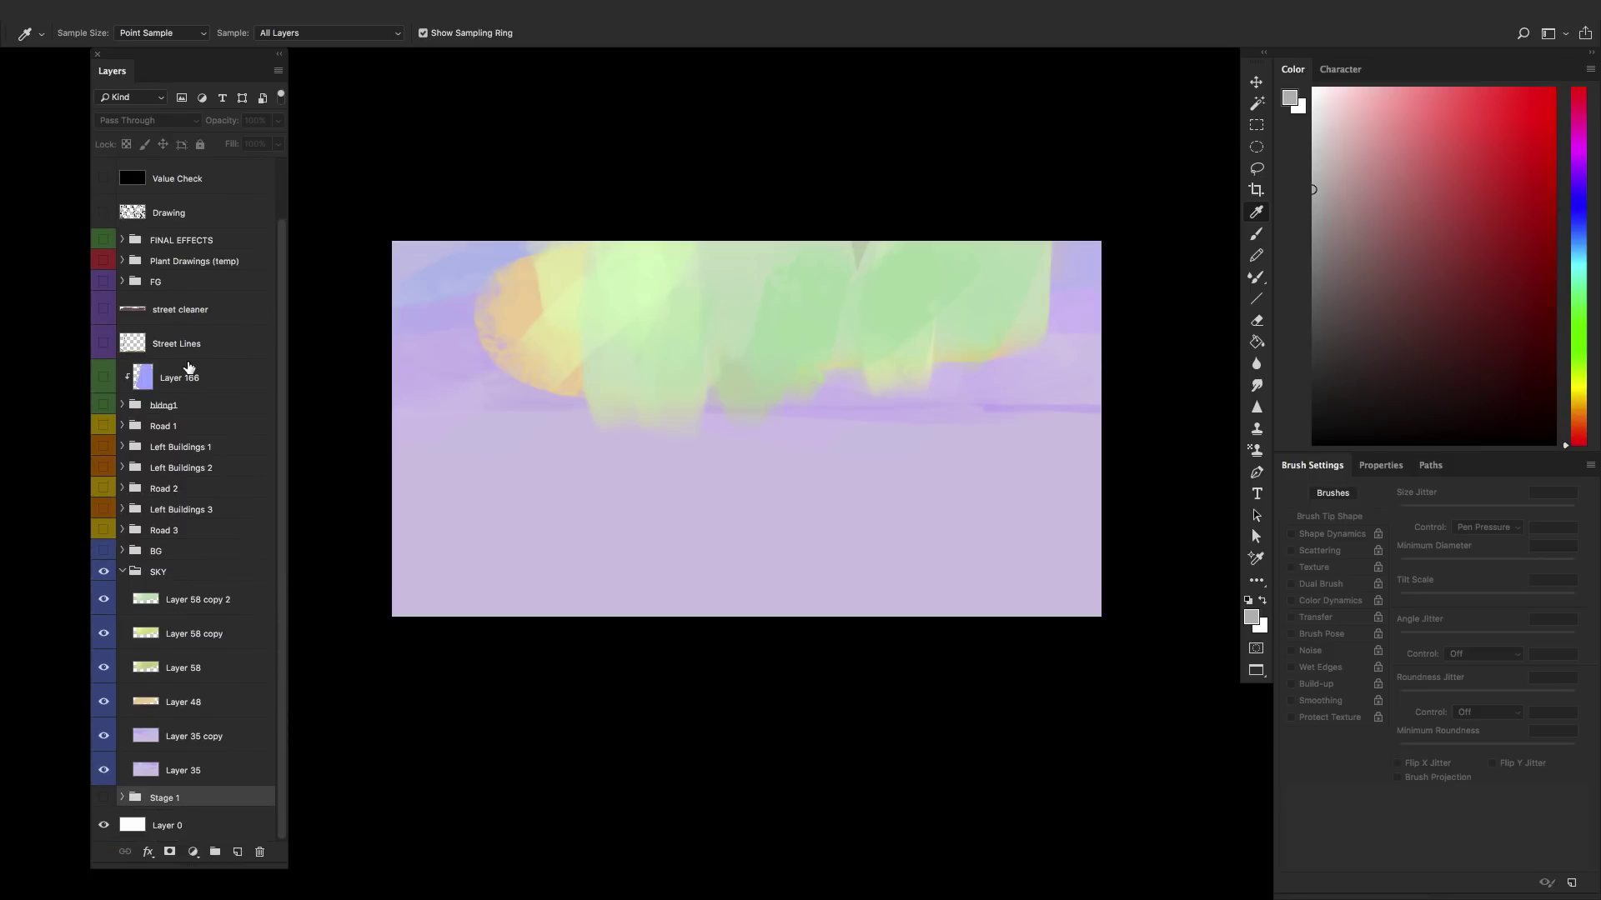
left_click(104, 213)
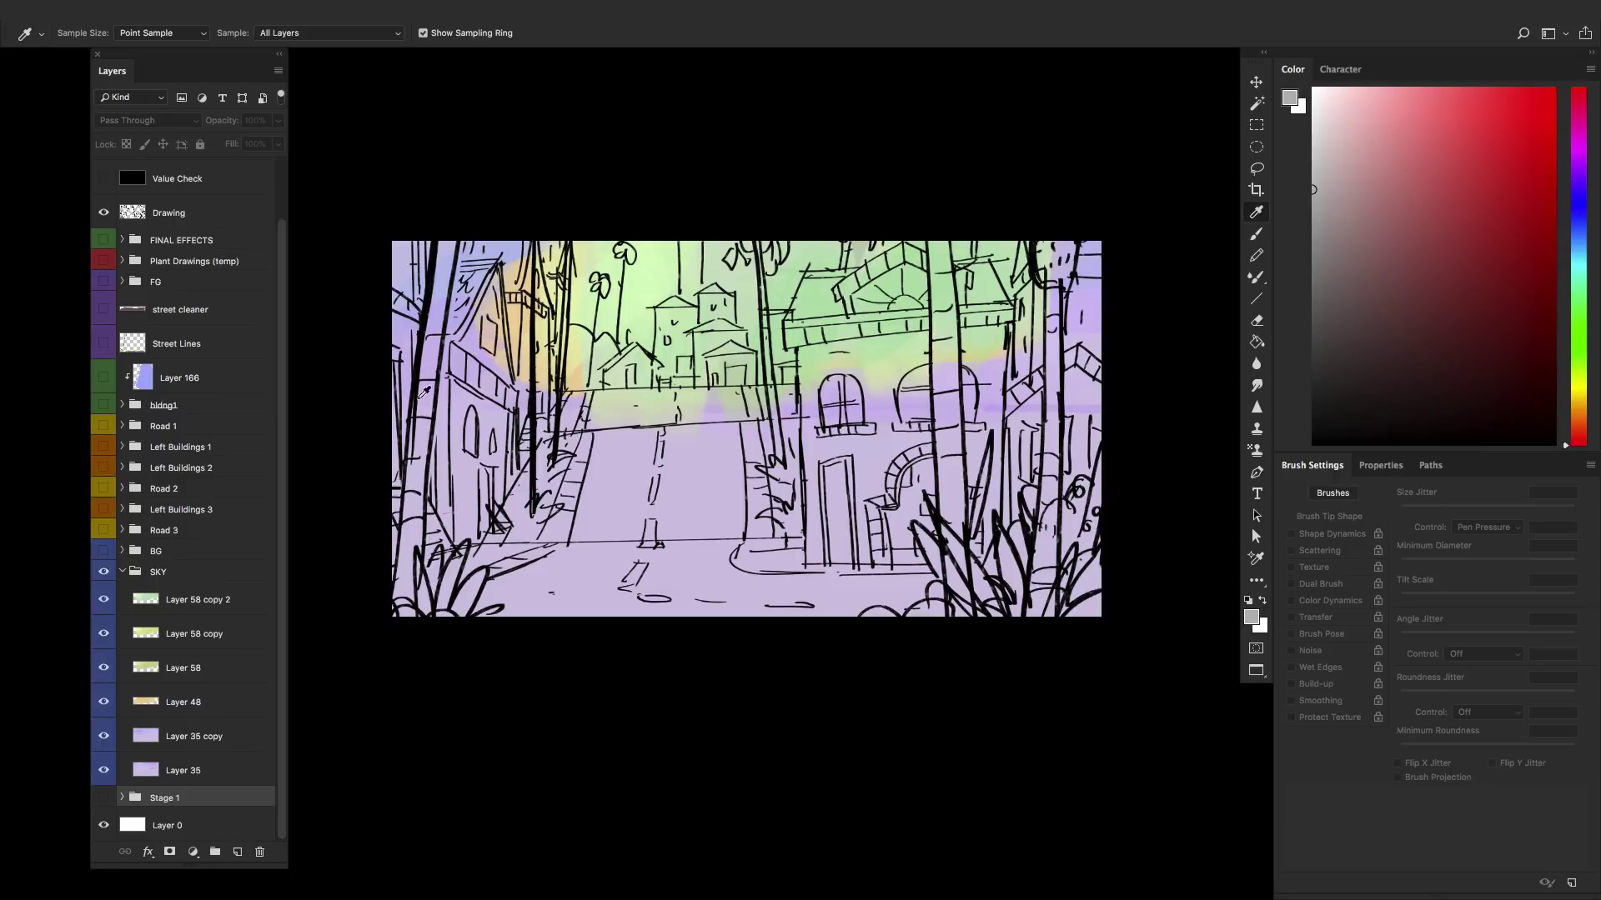
- Add a new Layer 237 above Drawing and try grey brush test strokes, then undo
key("b")
left_click(221, 226)
left_click(237, 852)
left_click_drag(470, 366, 512, 403)
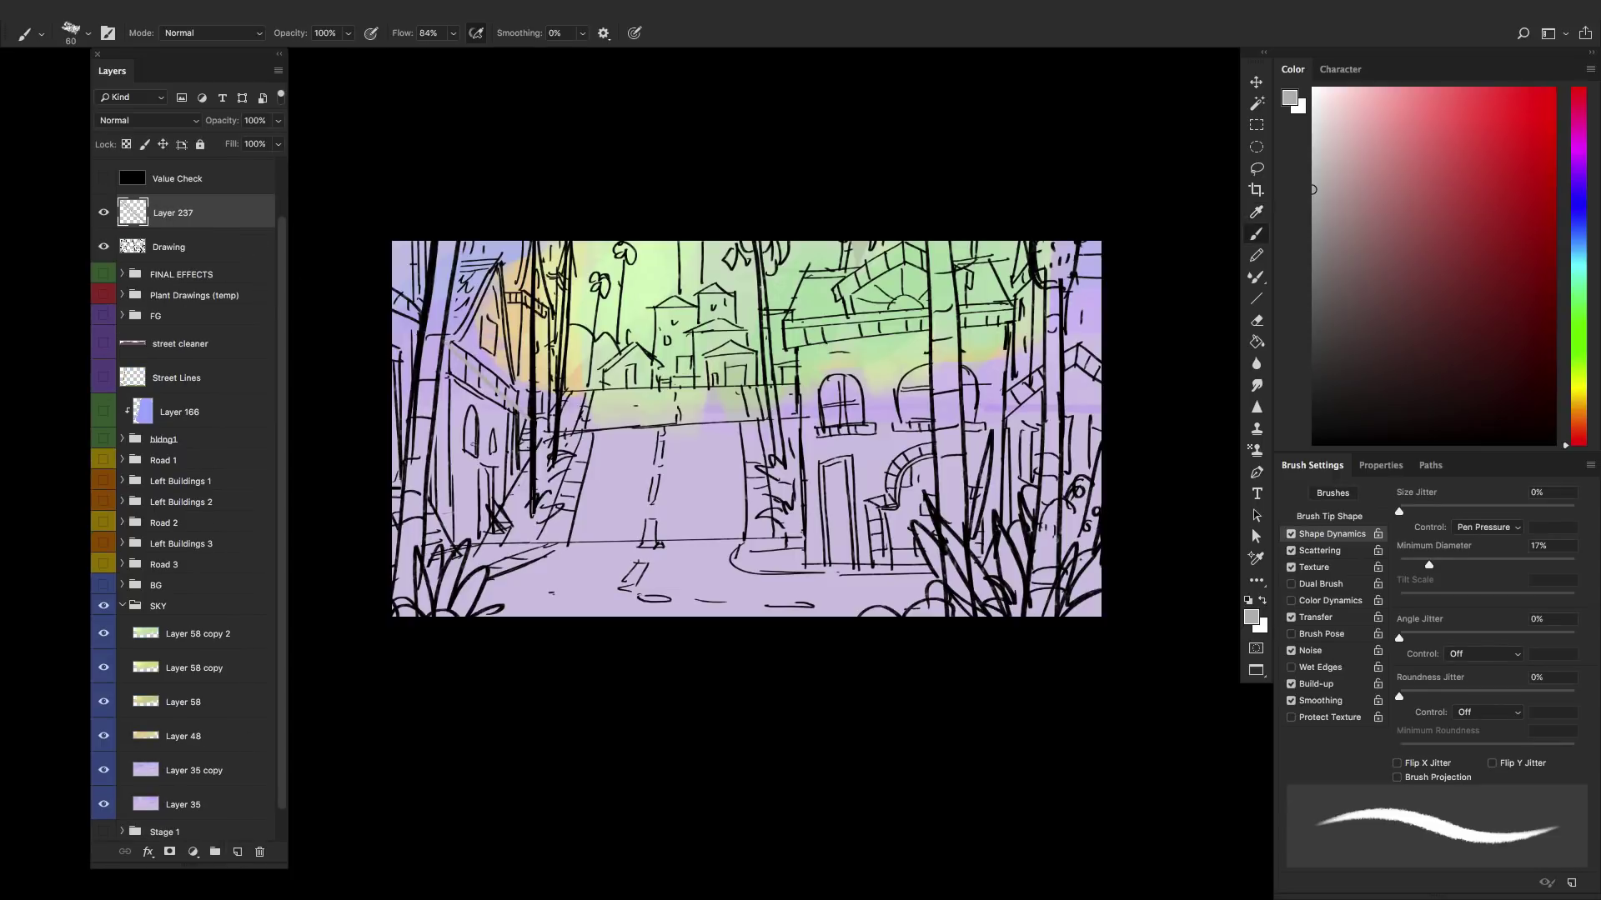
left_click_drag(433, 451, 572, 421)
key("ctrl+z")
- Pick bright red as the paint colour, sketch a trial red arrow, then undo it
left_click(1553, 88)
left_click_drag(429, 357, 575, 438)
left_click_drag(450, 554, 608, 427)
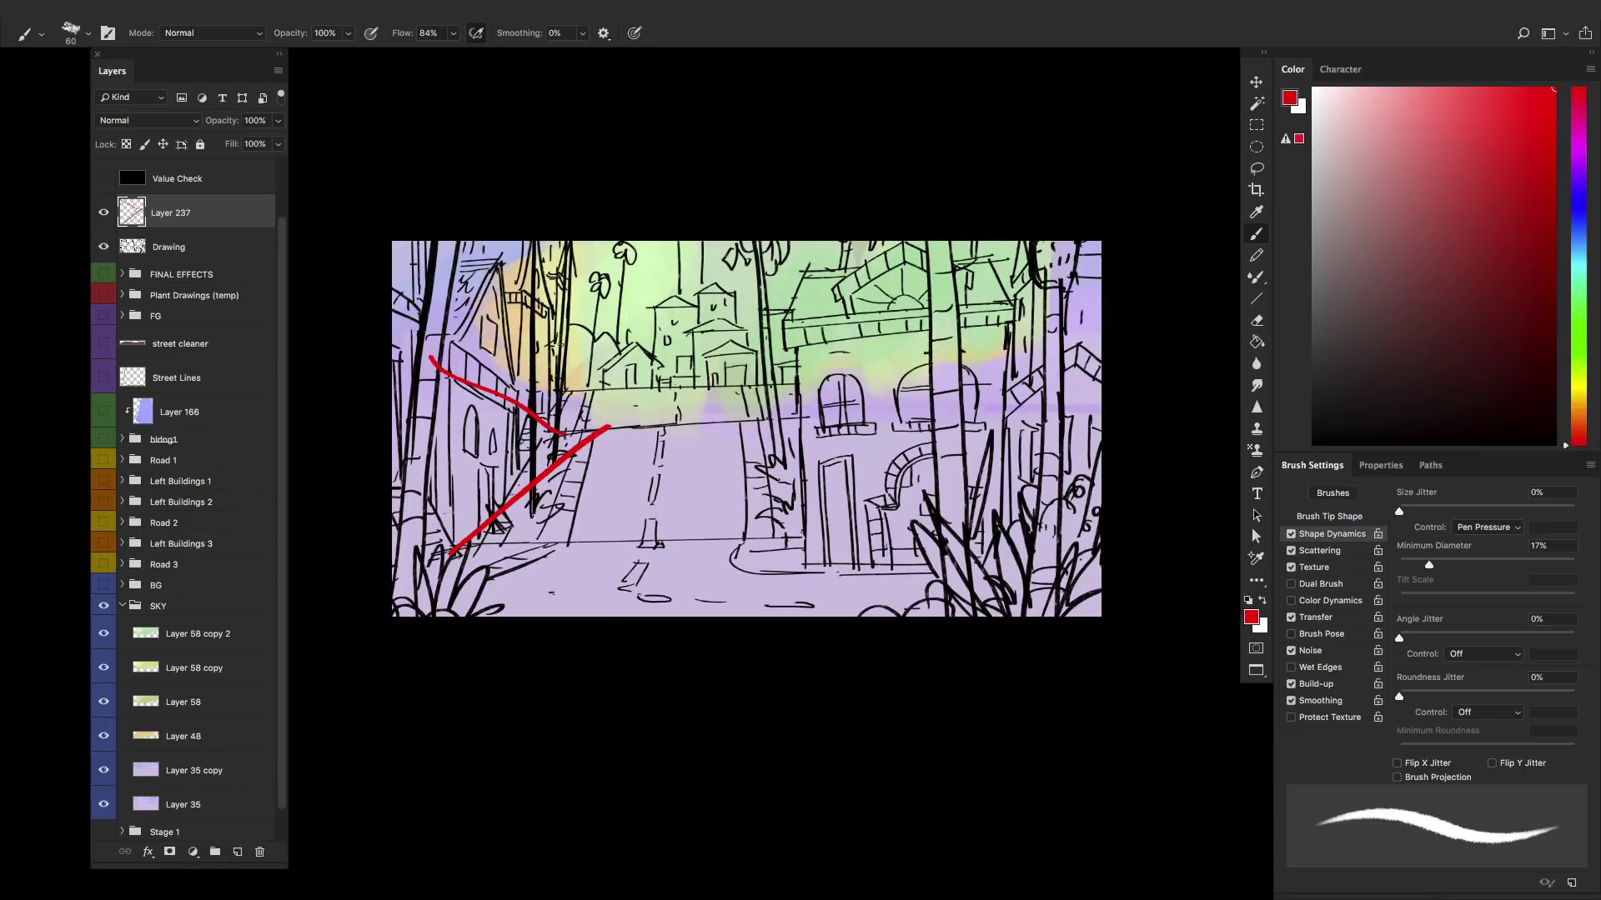
mouse_move(494, 275)
left_mouse_down()
mouse_move(557, 454)
mouse_move(545, 344)
mouse_move(580, 440)
left_mouse_up()
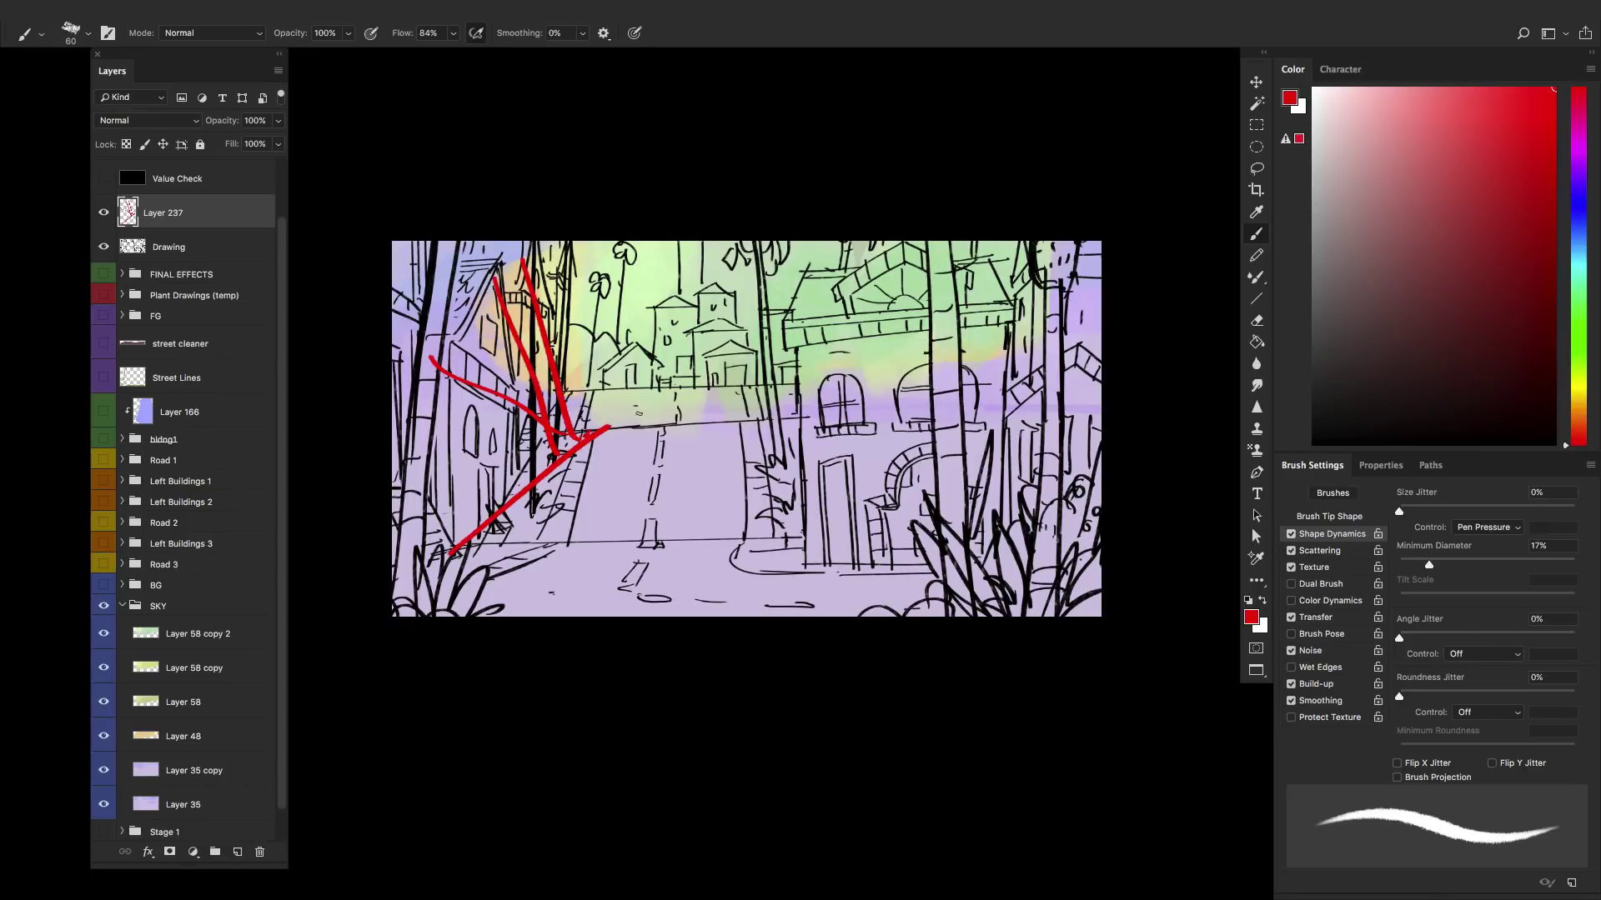
key("ctrl+z")
key("ctrl+z")
key("ctrl+z")
key("ctrl+z")
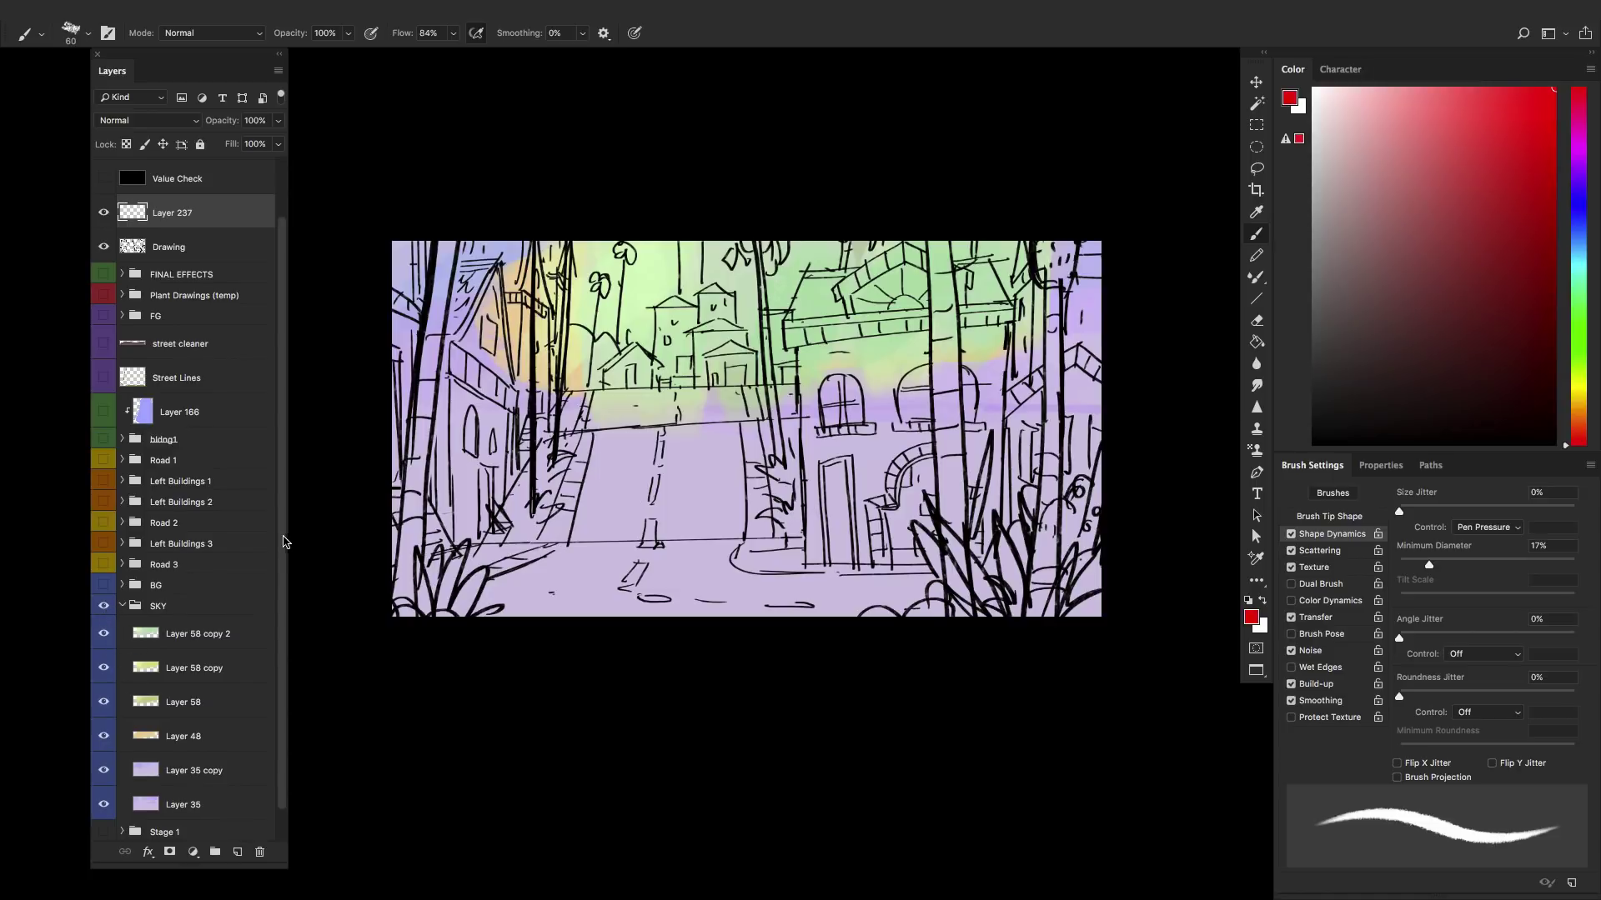
scroll(173, 625, "down", 1)
- Show Layer 35 copy, Layer 48, Layer 58 and Layer 58 copy, then circle the central building in red
left_click_drag(104, 599, 101, 740)
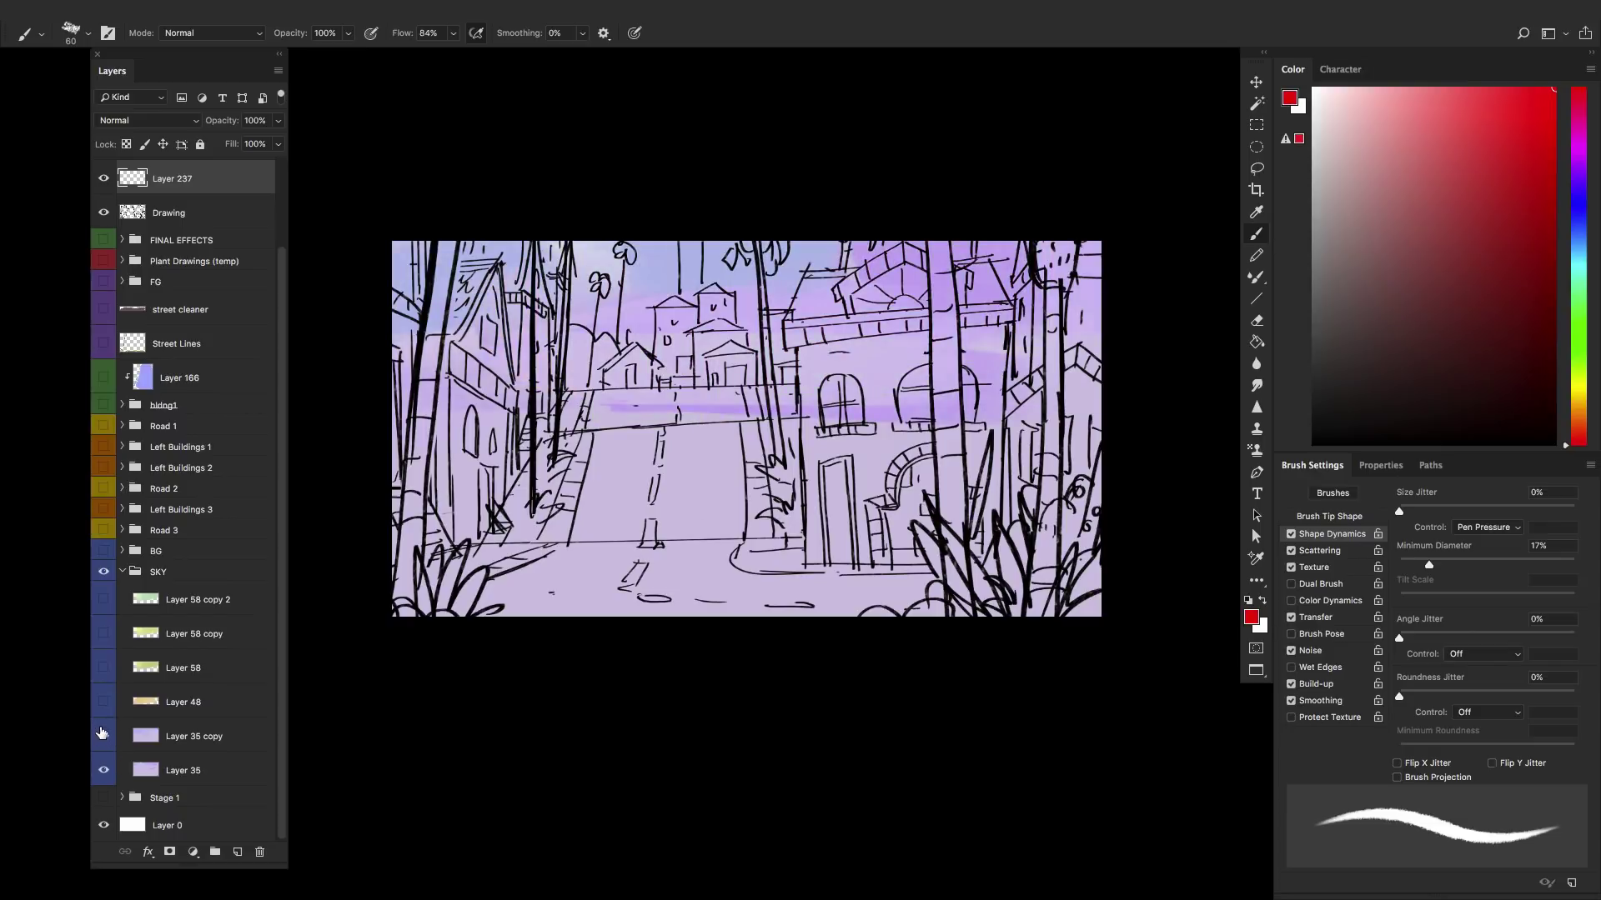
left_click(102, 736)
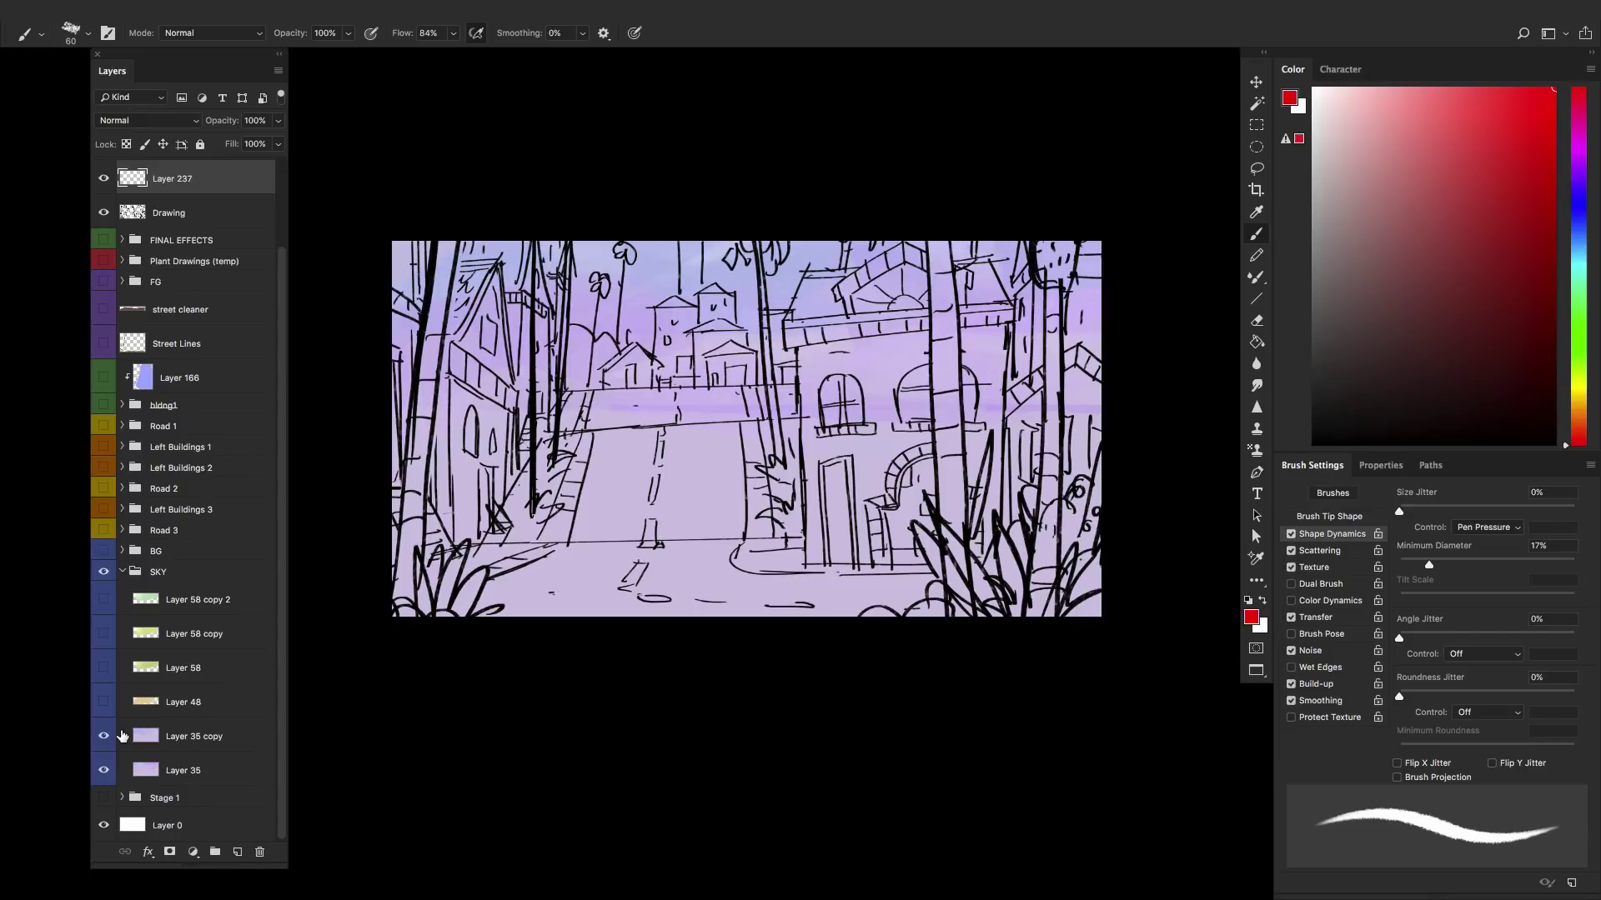
left_click(102, 708)
left_click(102, 708)
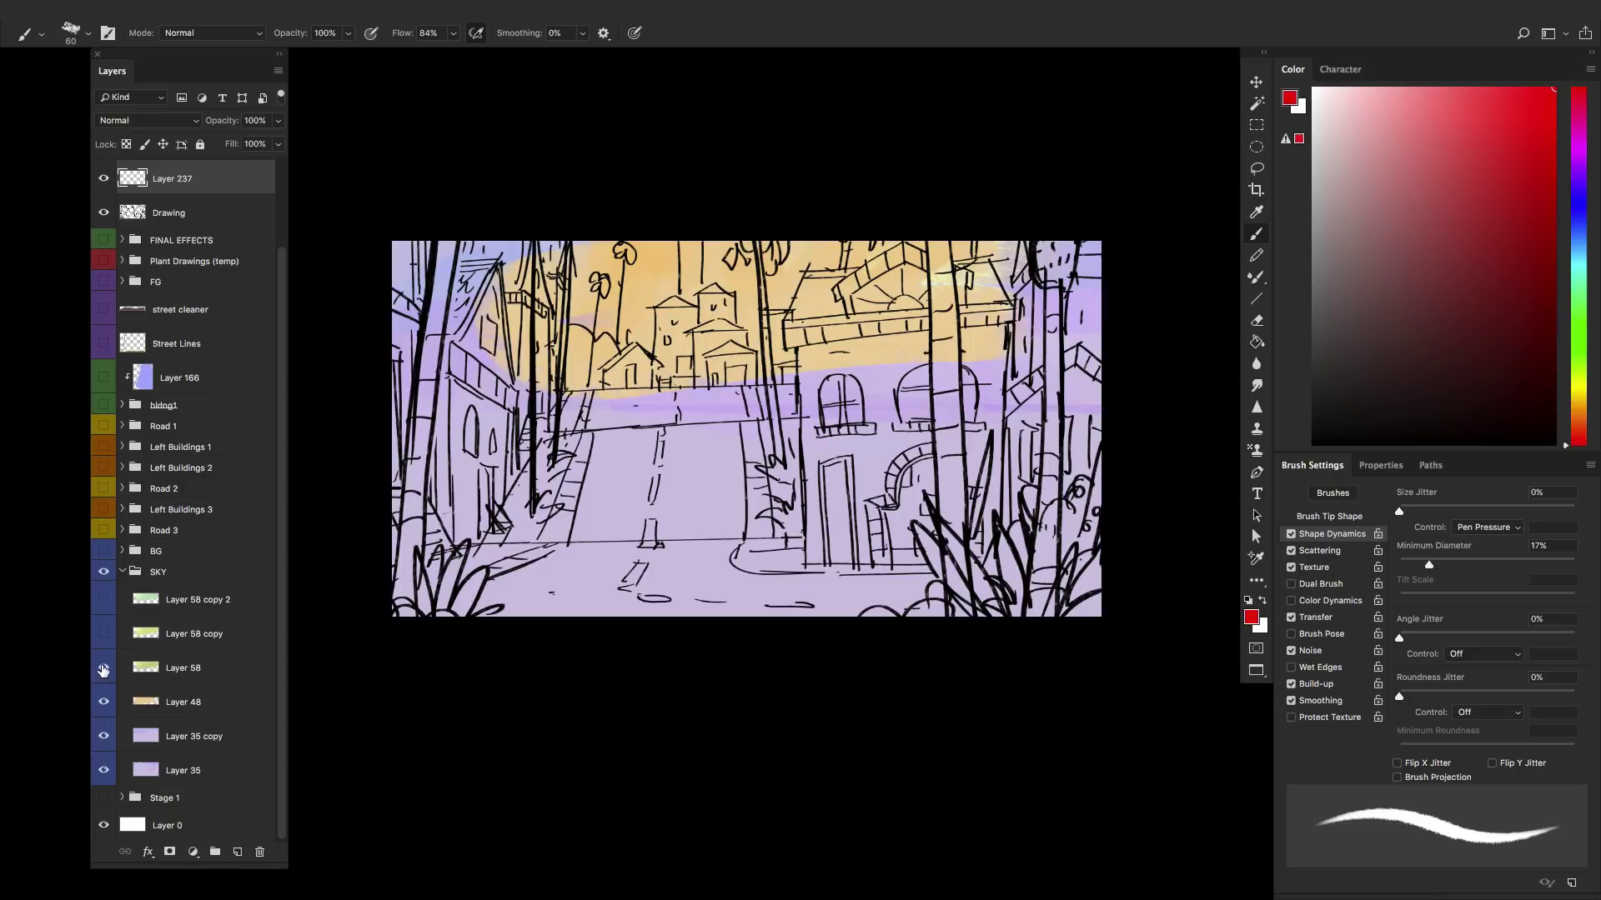
left_click(103, 669)
left_click(103, 632)
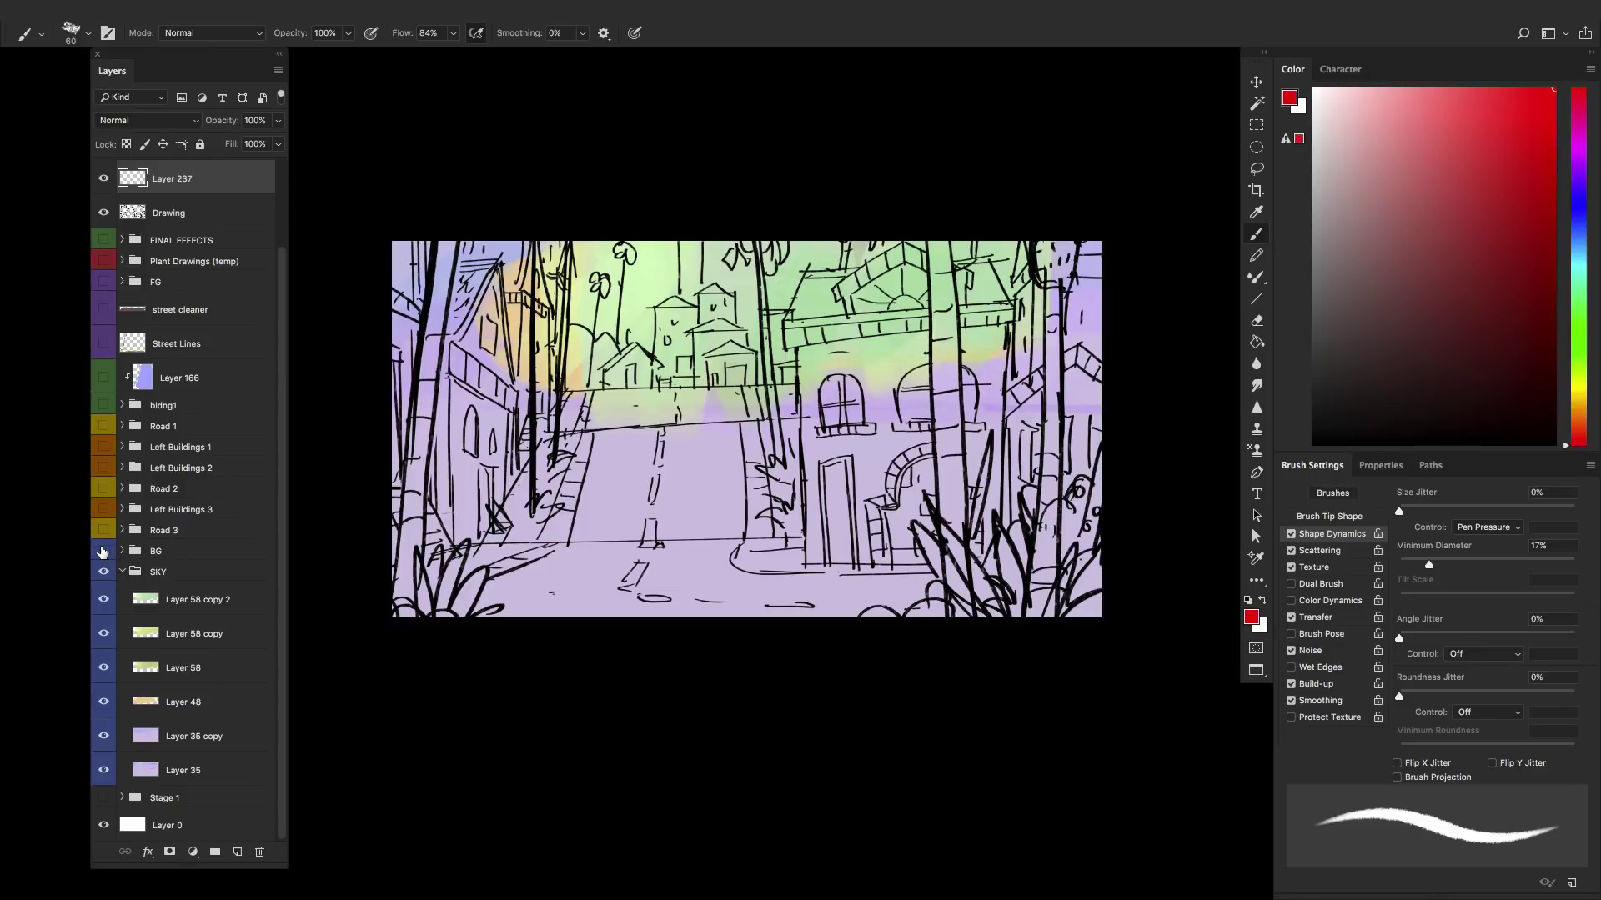
mouse_move(905, 286)
left_mouse_down()
mouse_move(840, 593)
mouse_move(1037, 407)
mouse_move(815, 439)
left_mouse_up()
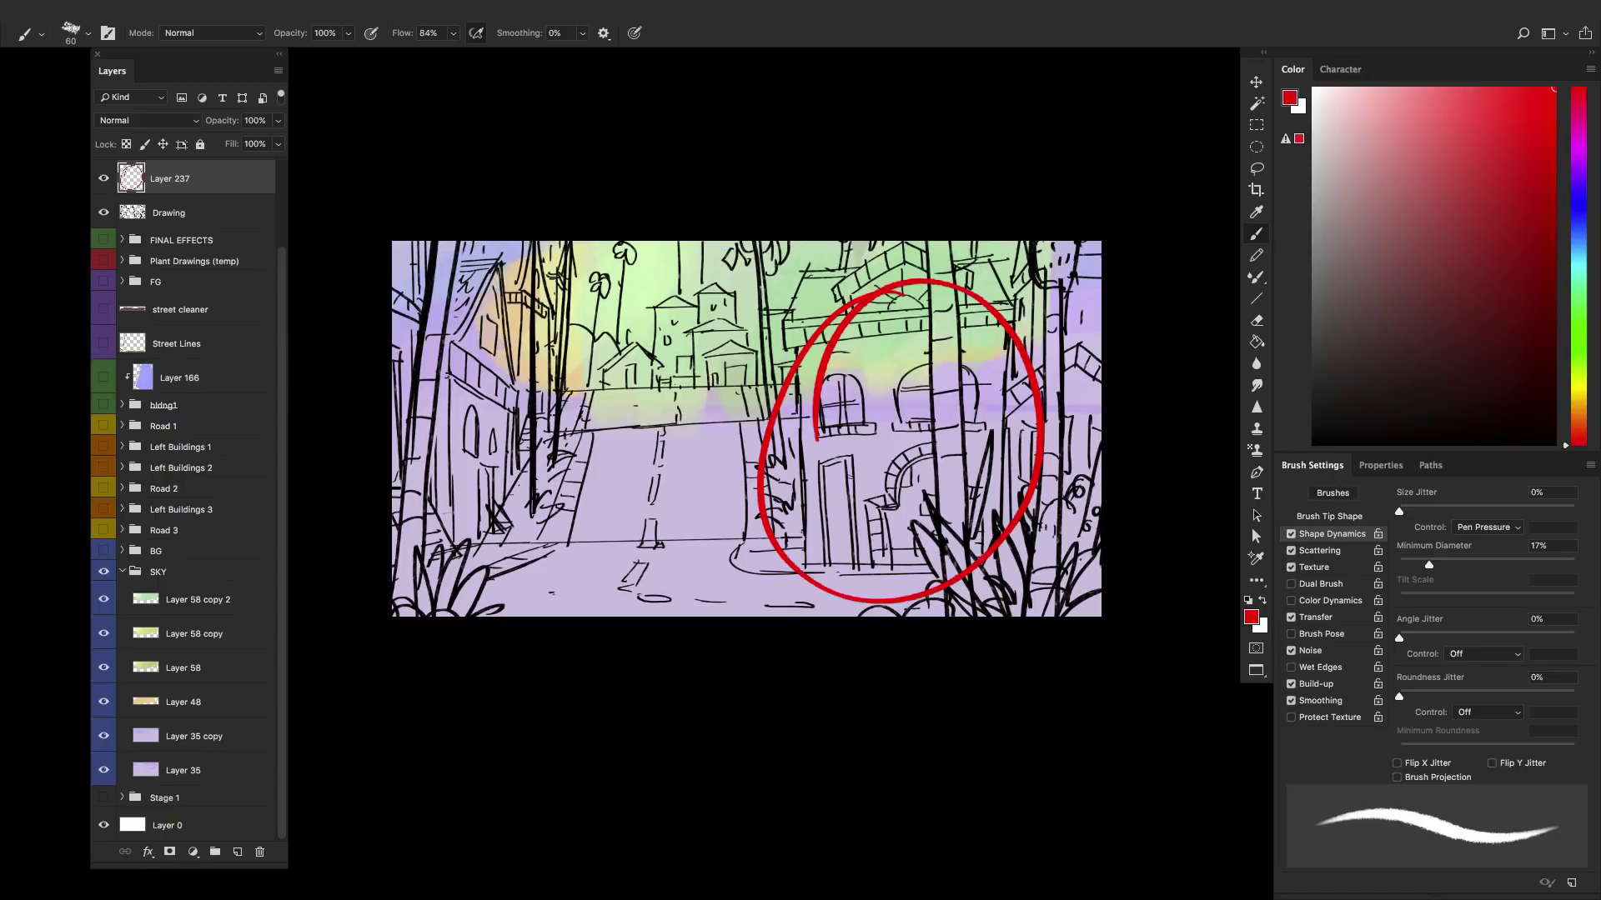
- Remove the red circle, show and expand bldng1, and set the Drawing layer opacity to 18%
key("ctrl+z")
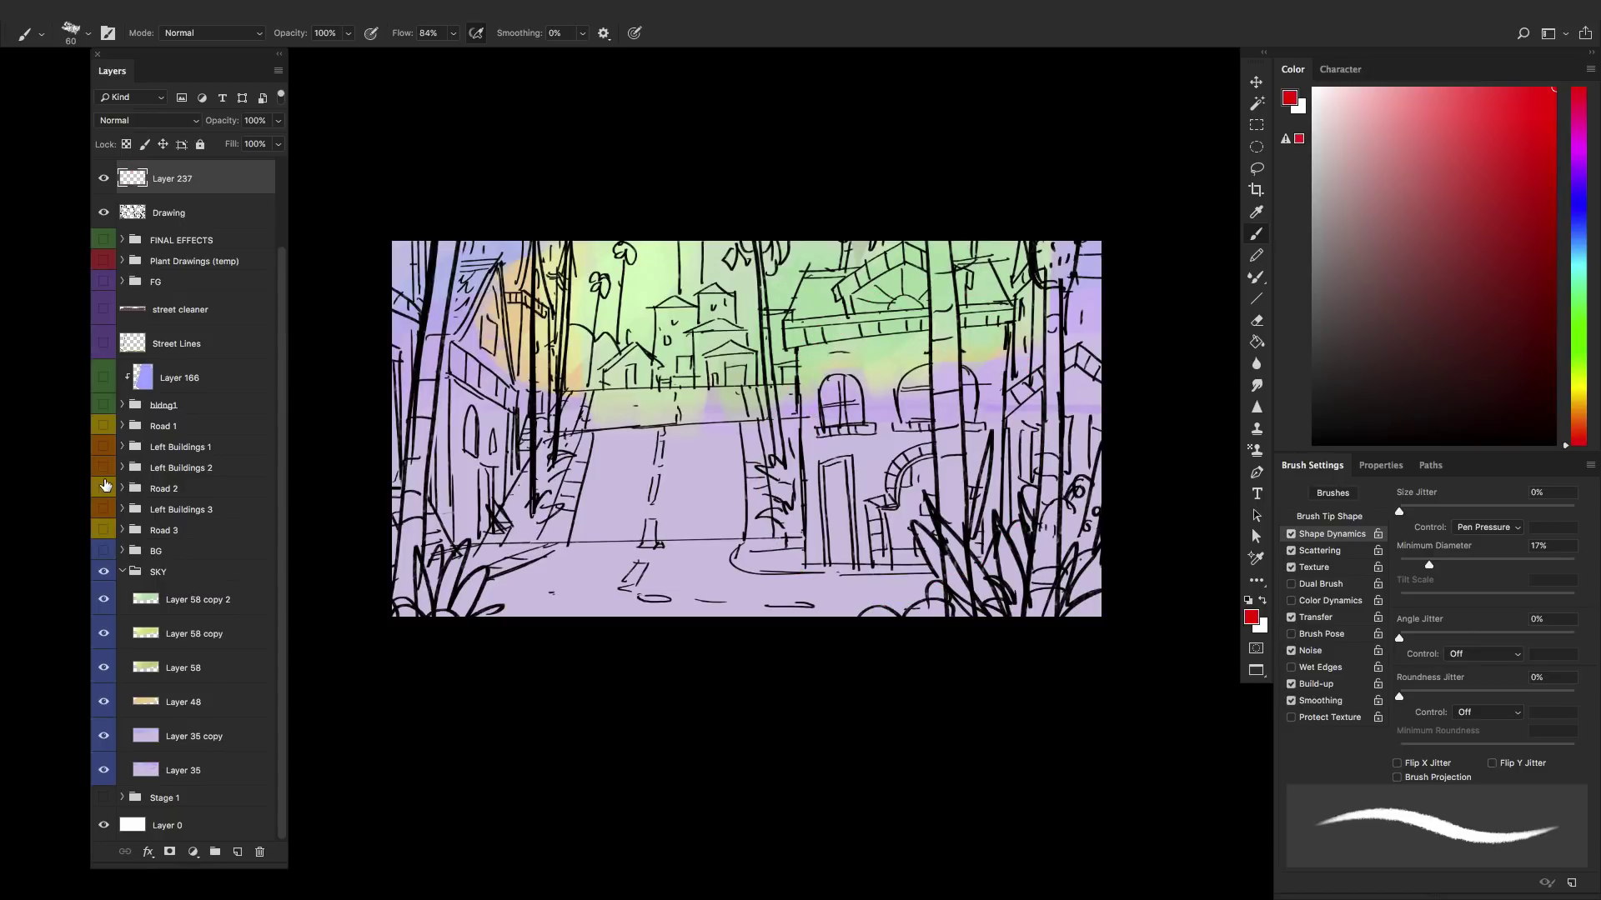
left_click(104, 405)
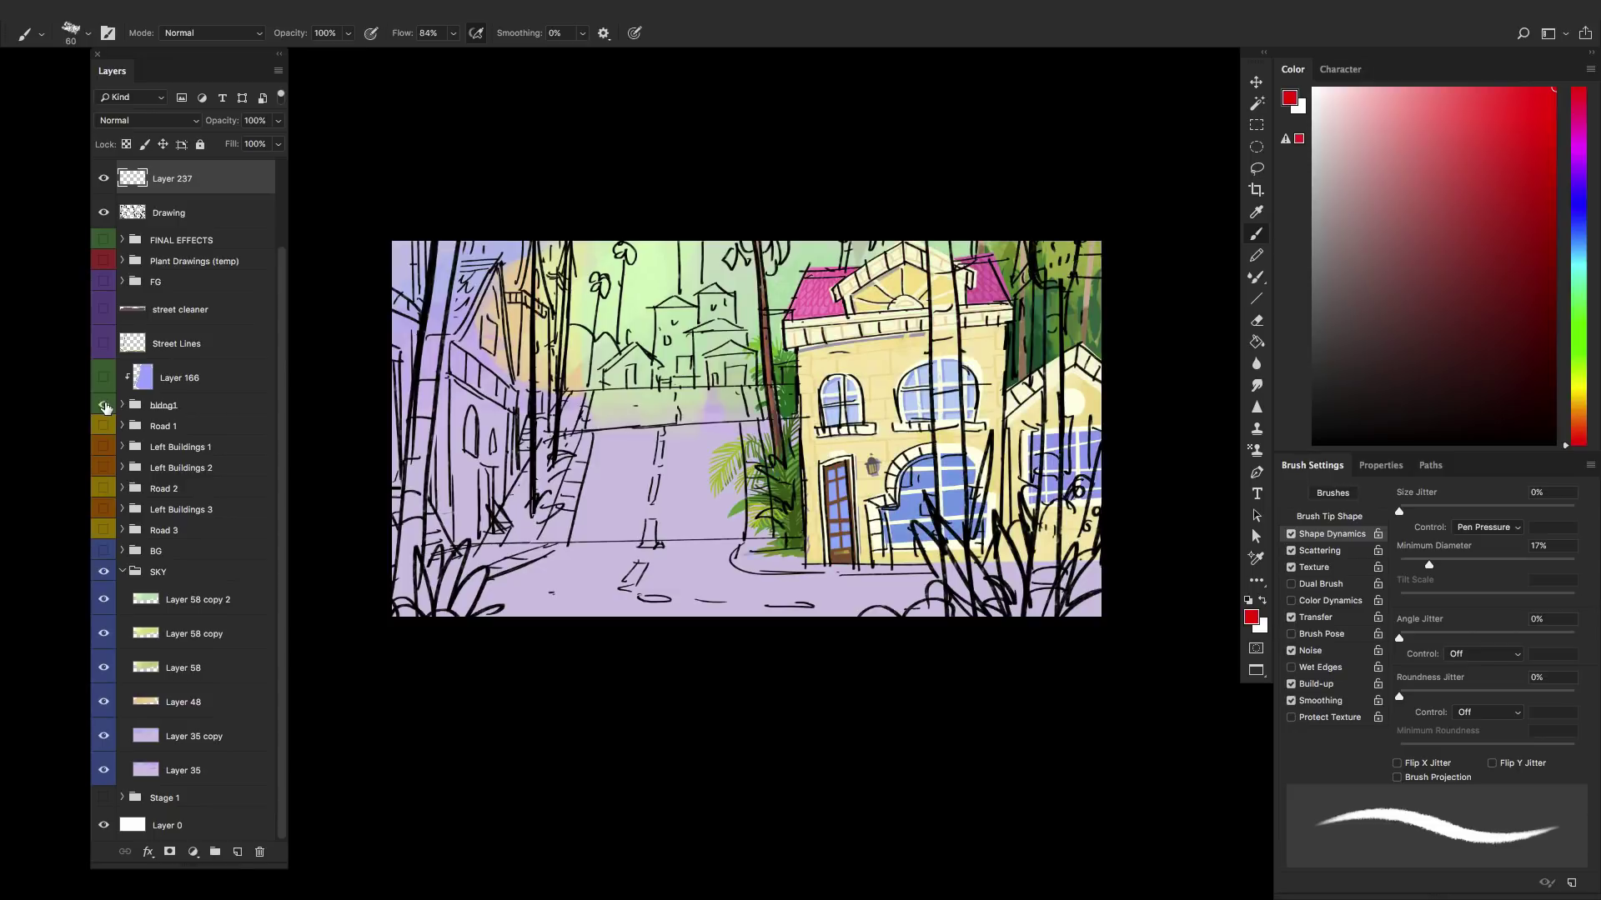
left_click(123, 406)
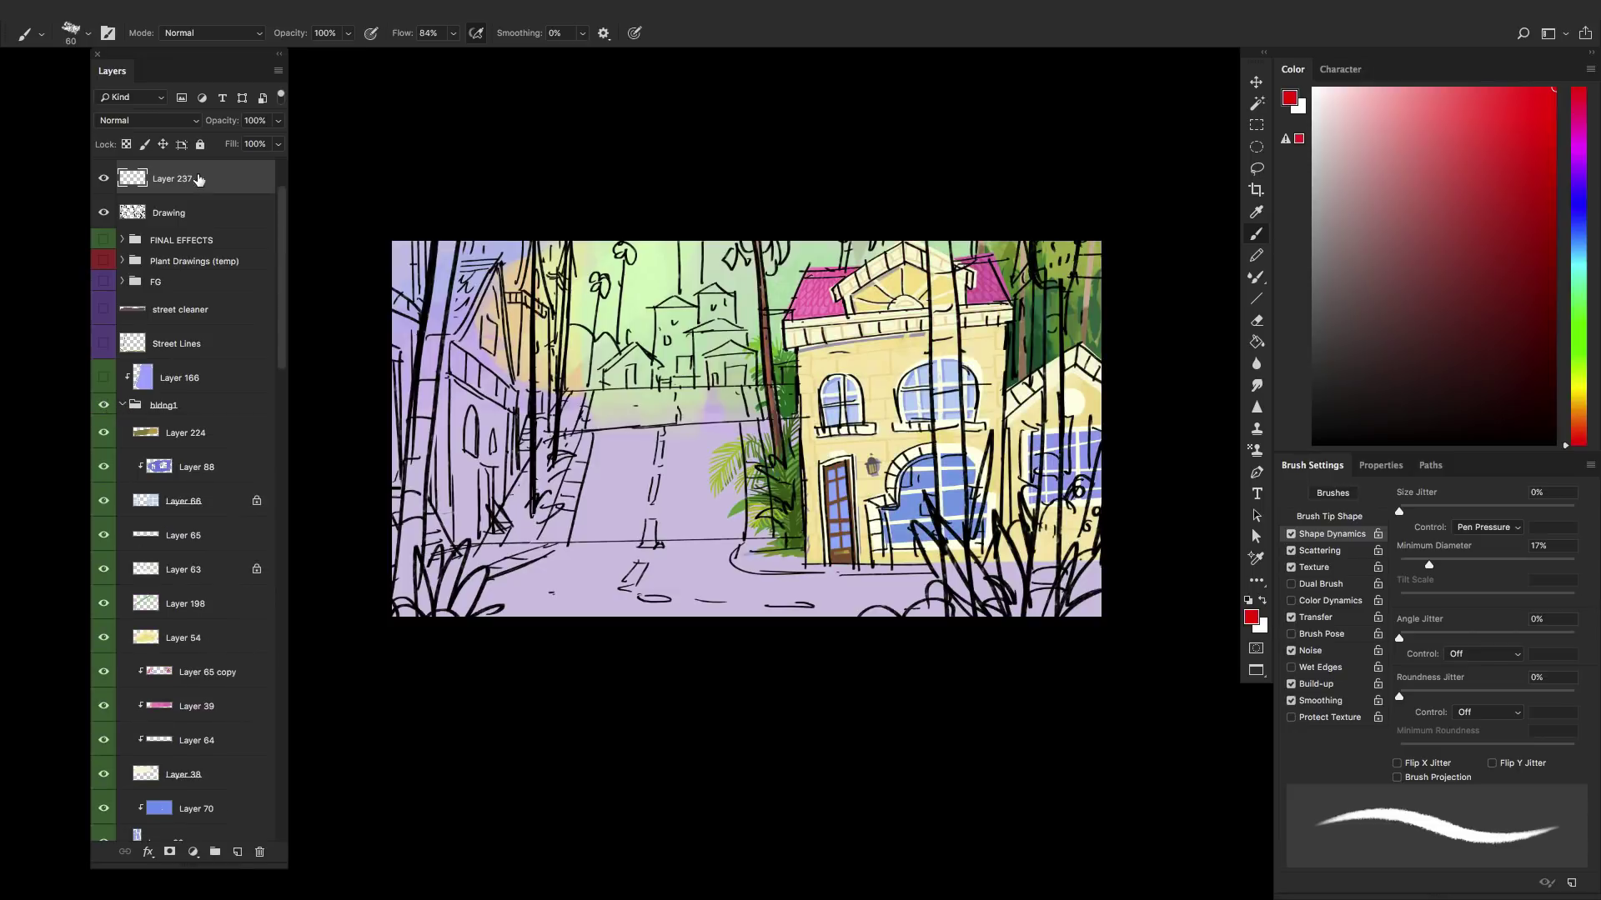
left_click(194, 215)
left_click(222, 120)
type("18")
key("Return")
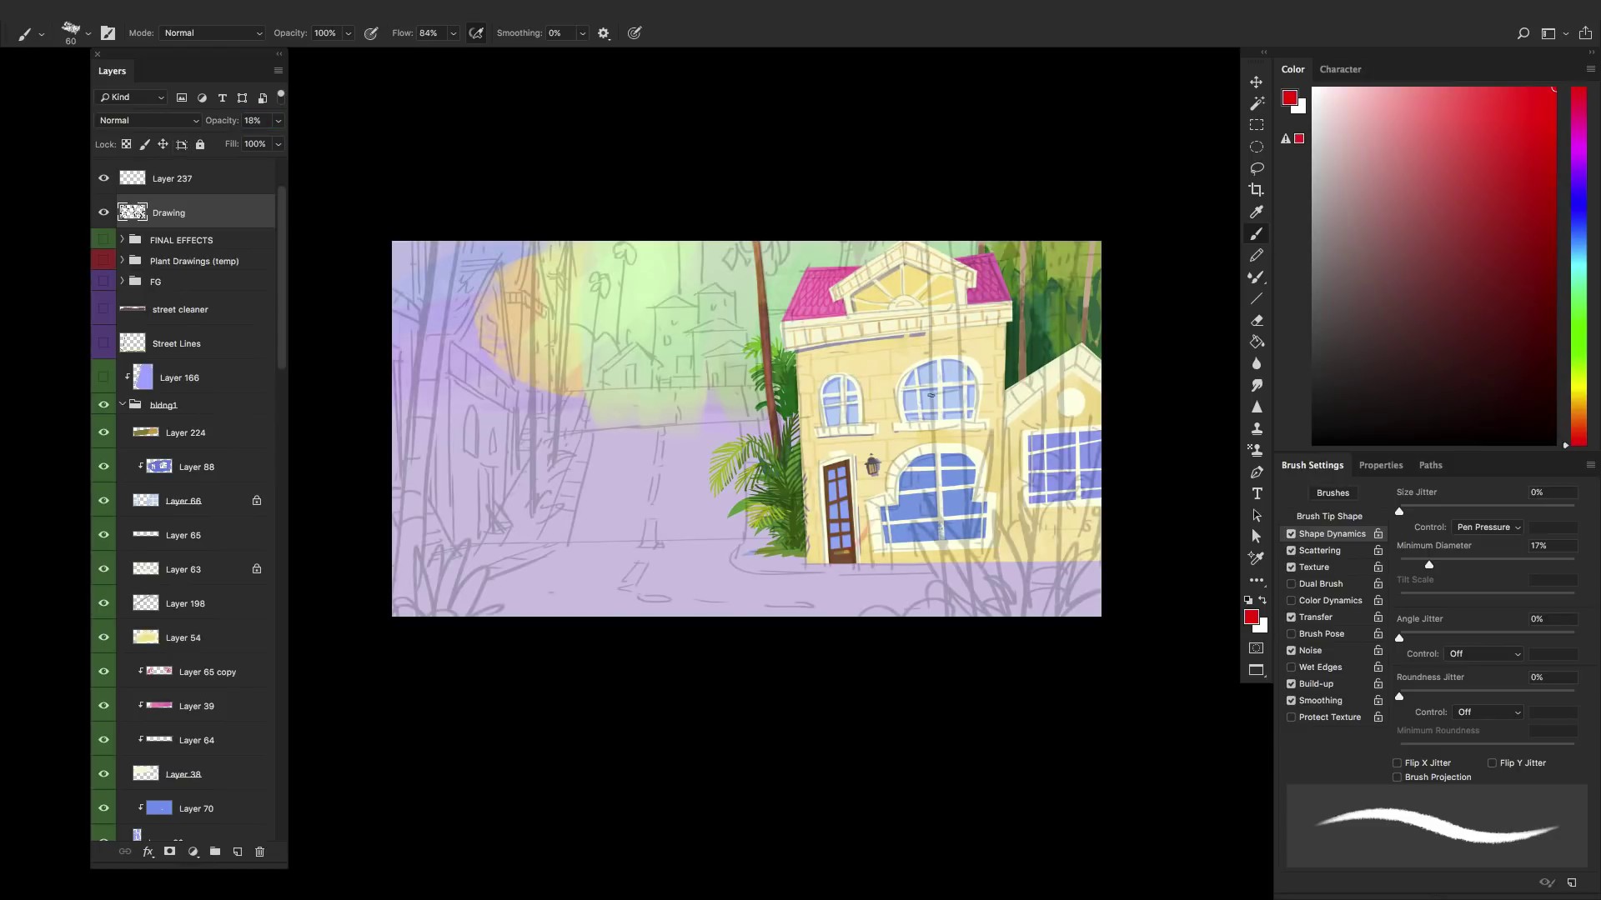
- Paint trial red diagonals across the house on Layer 237, then undo them
left_click_drag(982, 305, 860, 540)
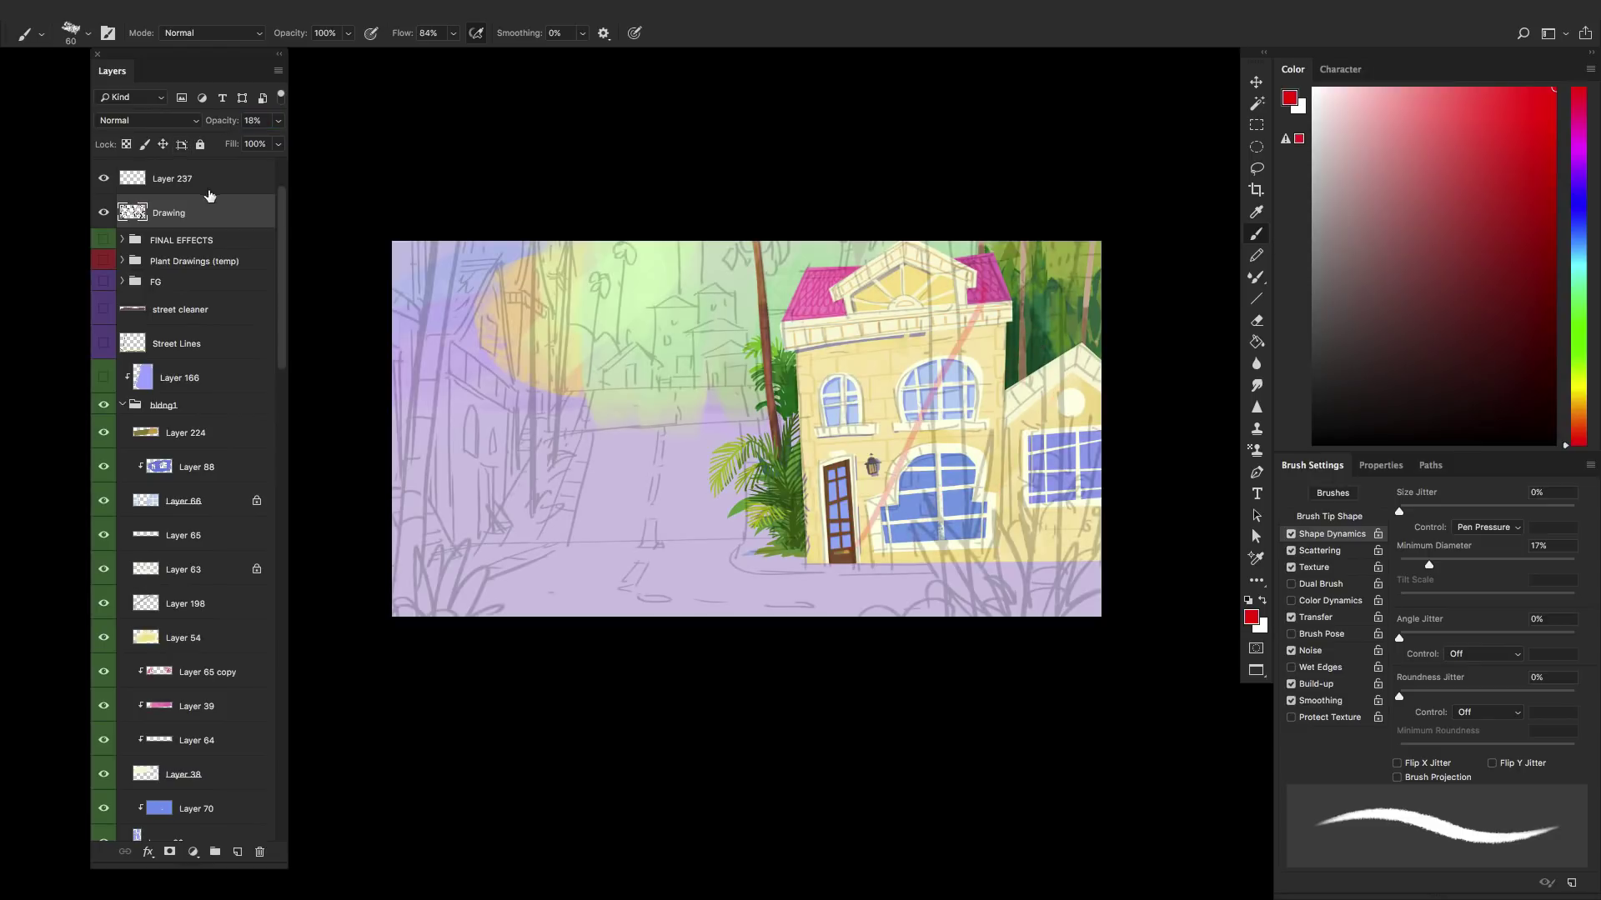
key("ctrl+z")
left_click(208, 195)
left_click_drag(984, 288, 876, 517)
left_click_drag(998, 359, 904, 588)
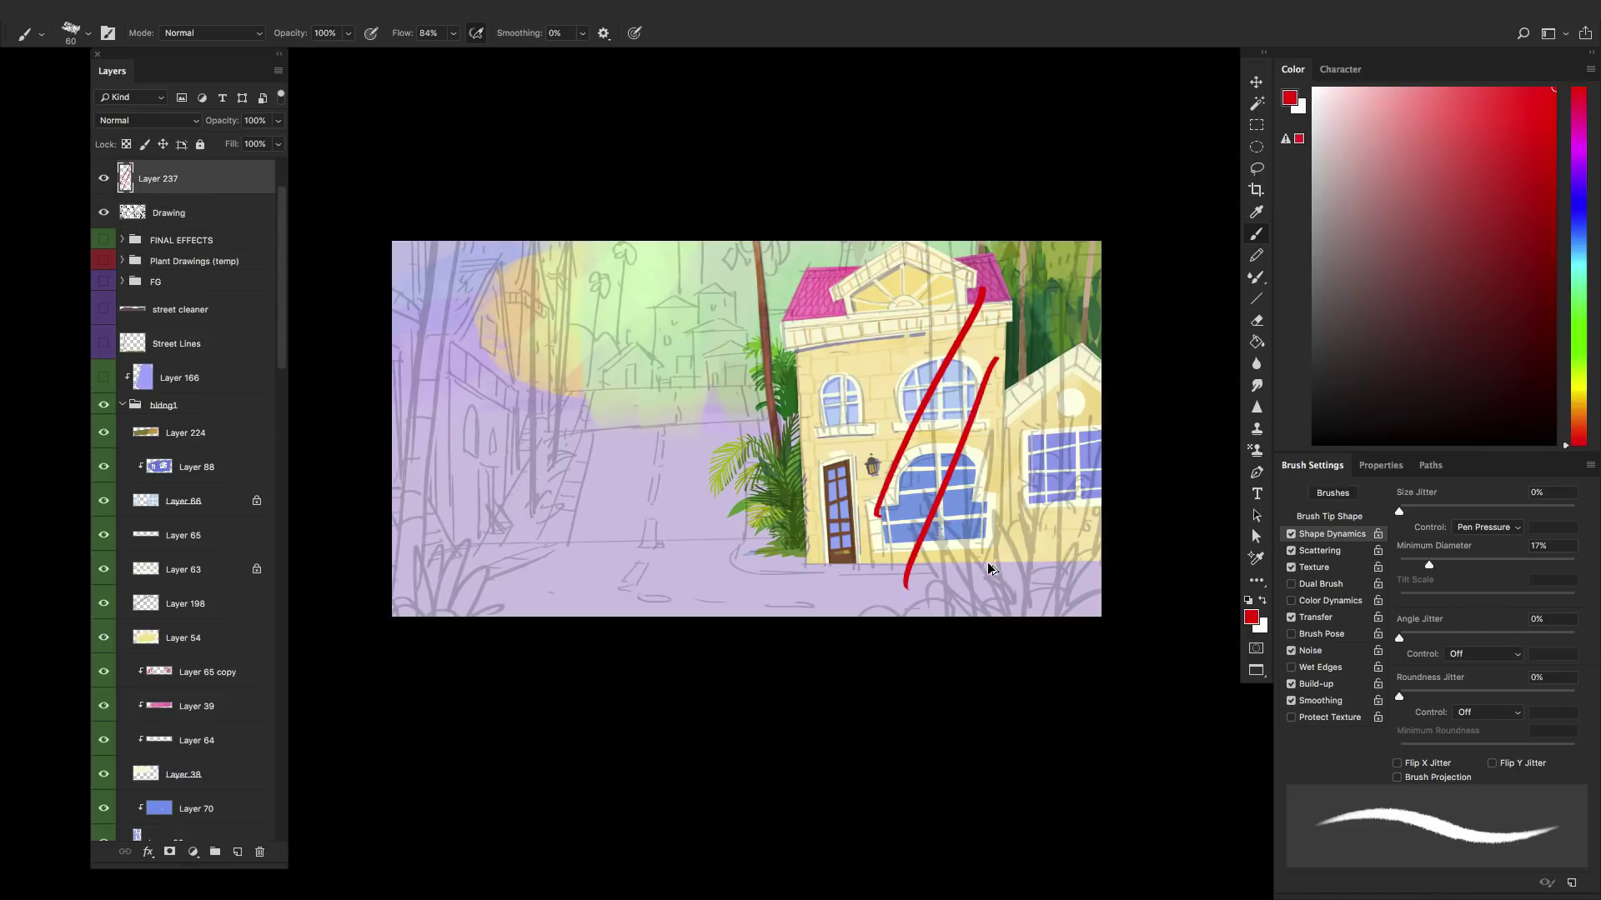
key("ctrl+z")
key("ctrl+z")
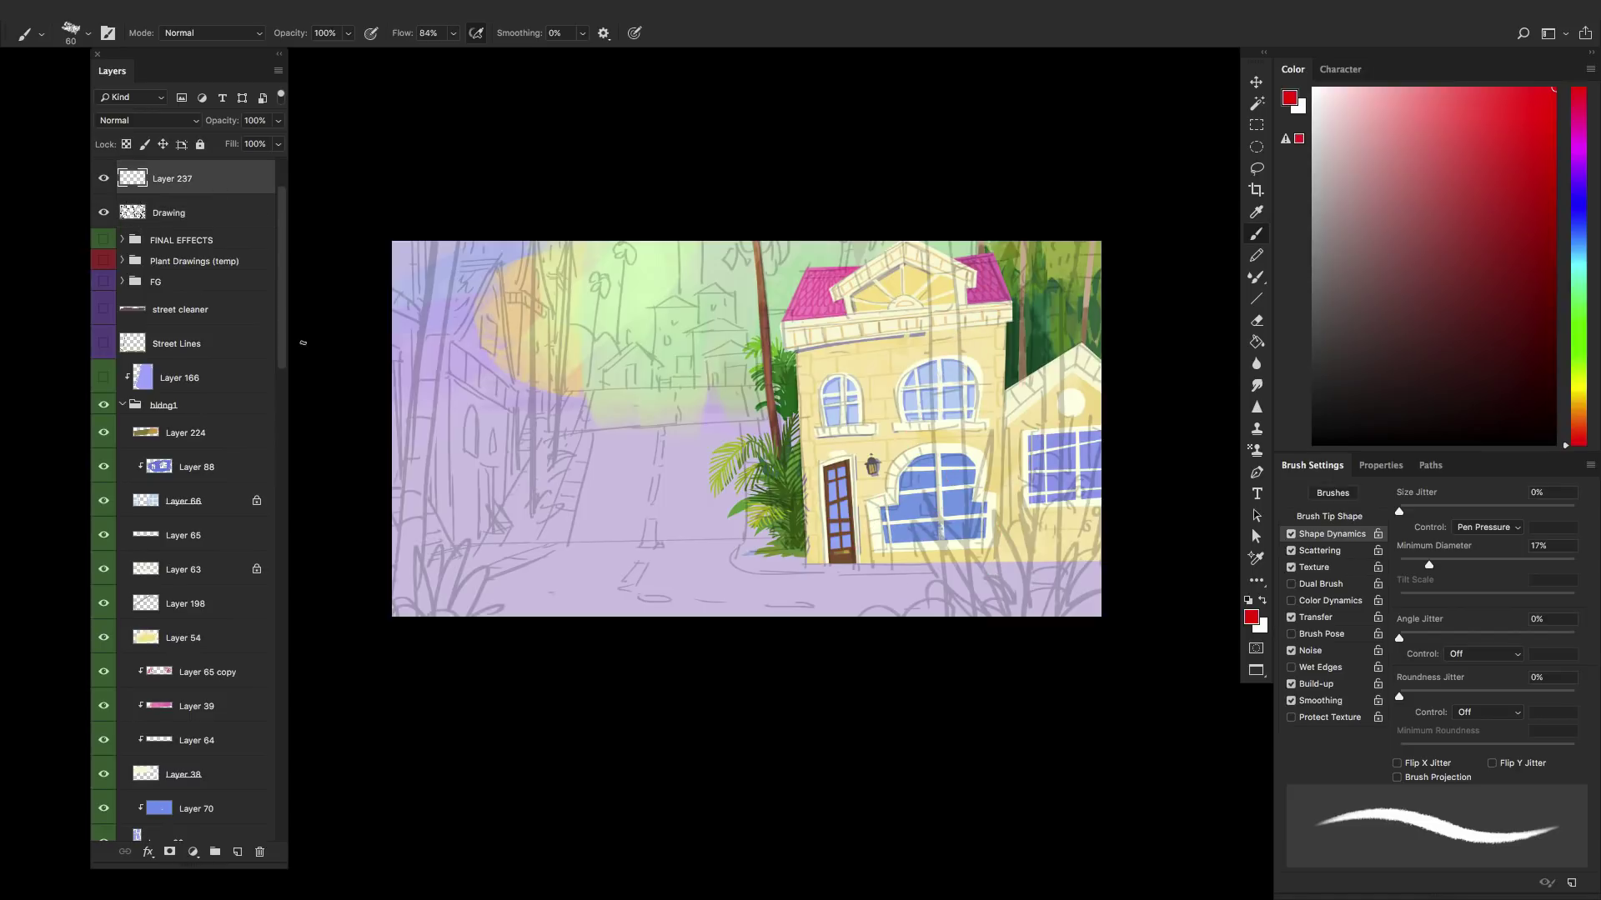
- Hide the yellow building's detail layers and show Layer 36's flat yellow base
scroll(276, 400, "down", 5)
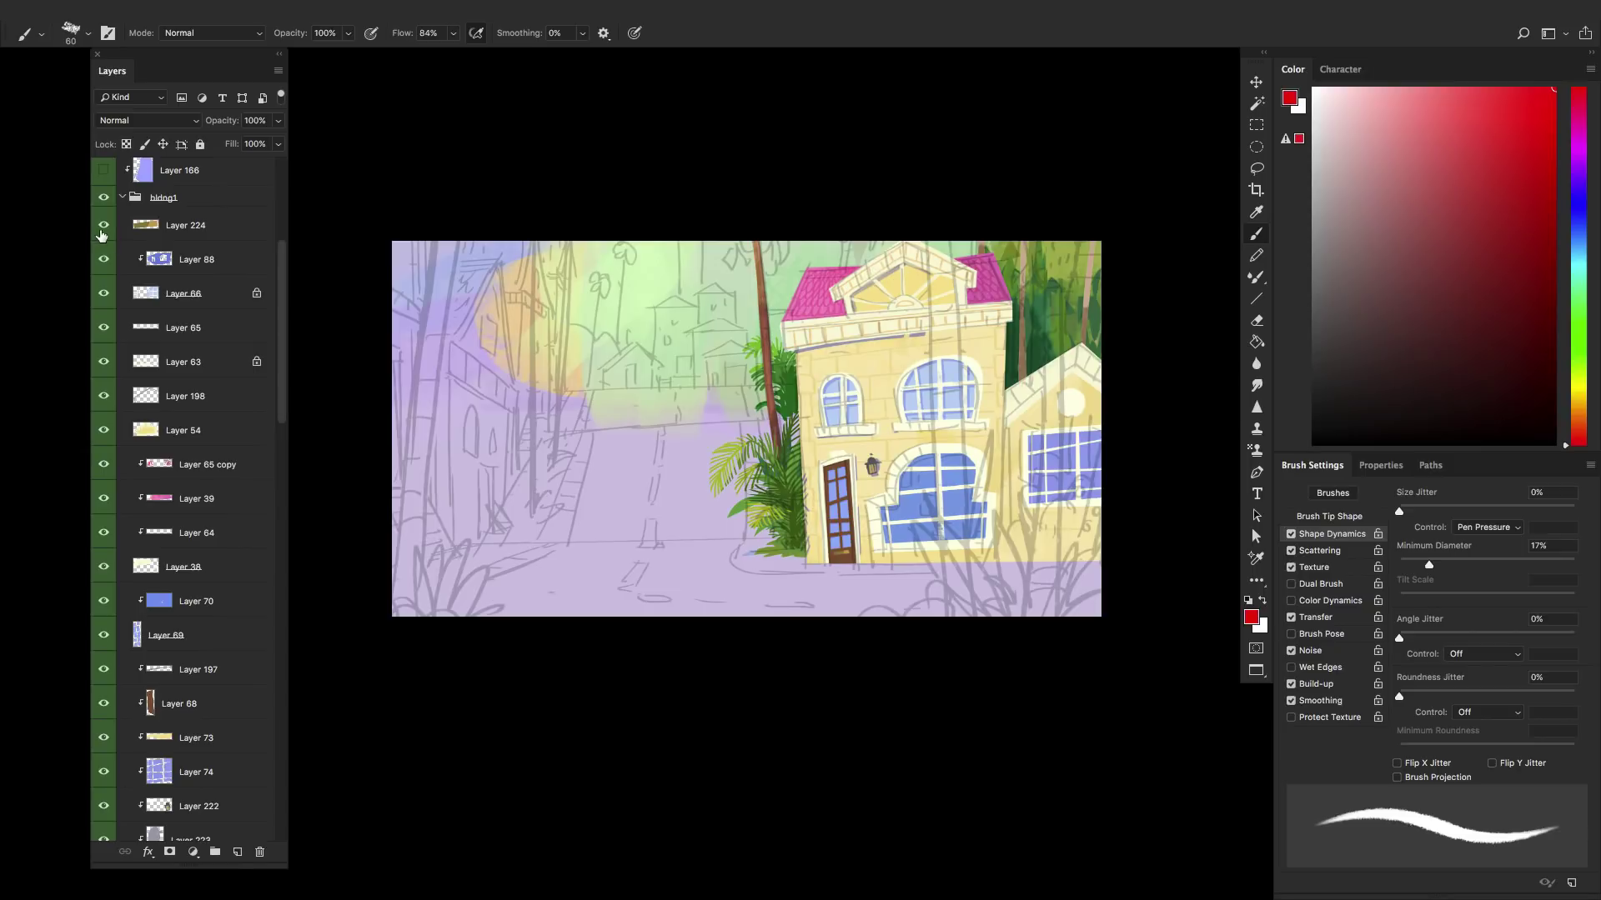
left_click_drag(101, 235, 101, 703)
left_click_drag(283, 392, 284, 482)
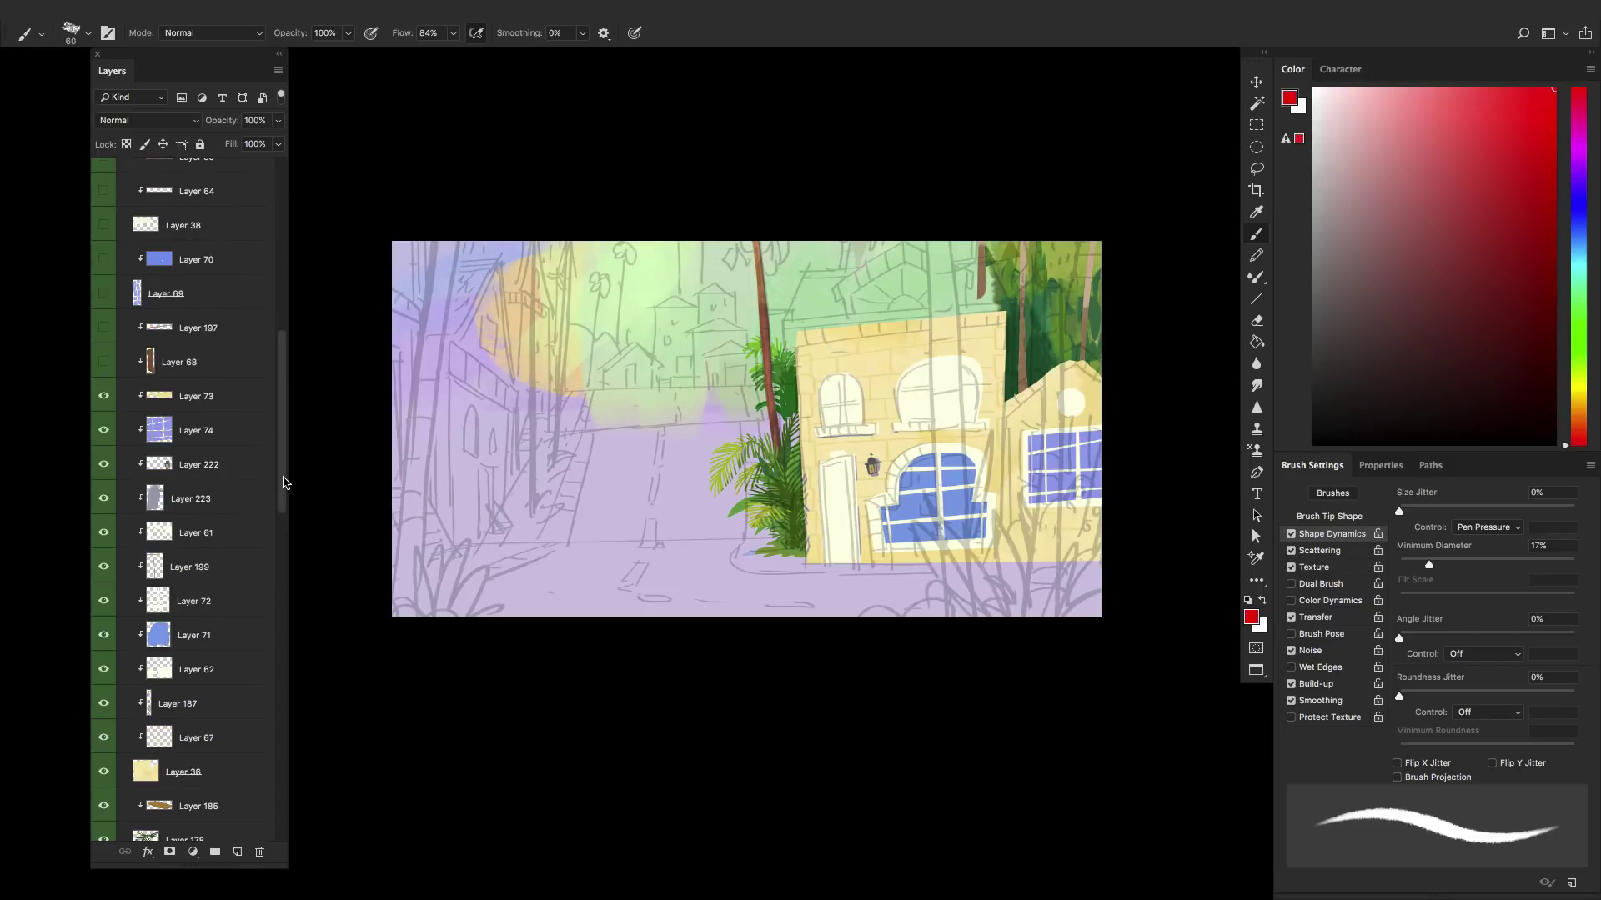
scroll(283, 482, "up", 1)
left_click_drag(104, 430, 104, 737)
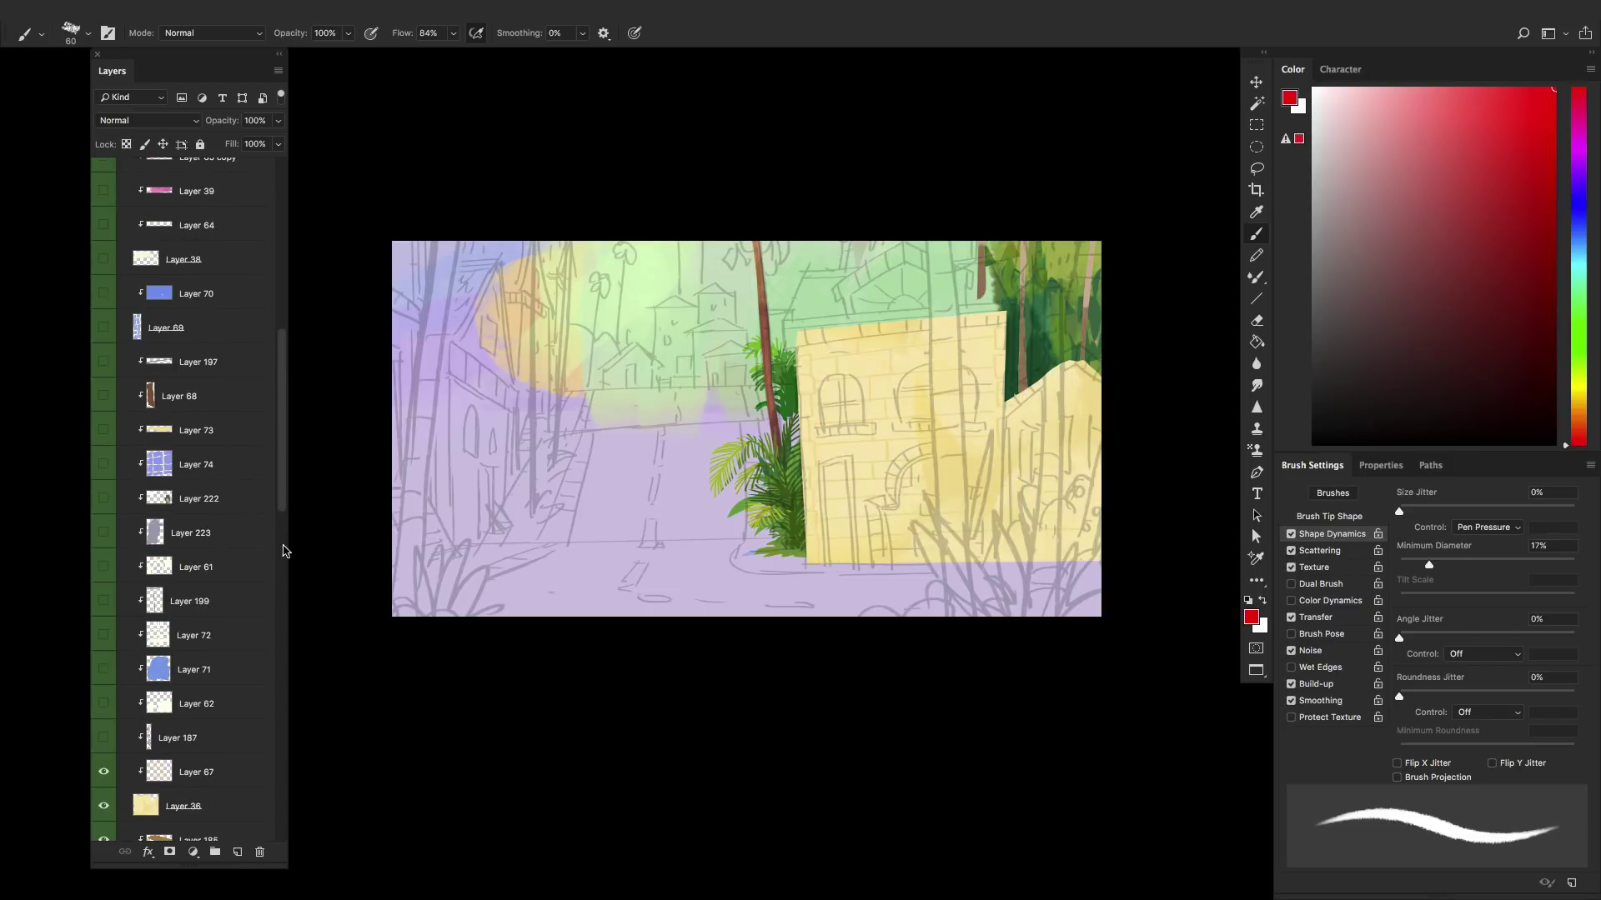
left_click_drag(283, 510, 283, 576)
left_click_drag(104, 498, 103, 738)
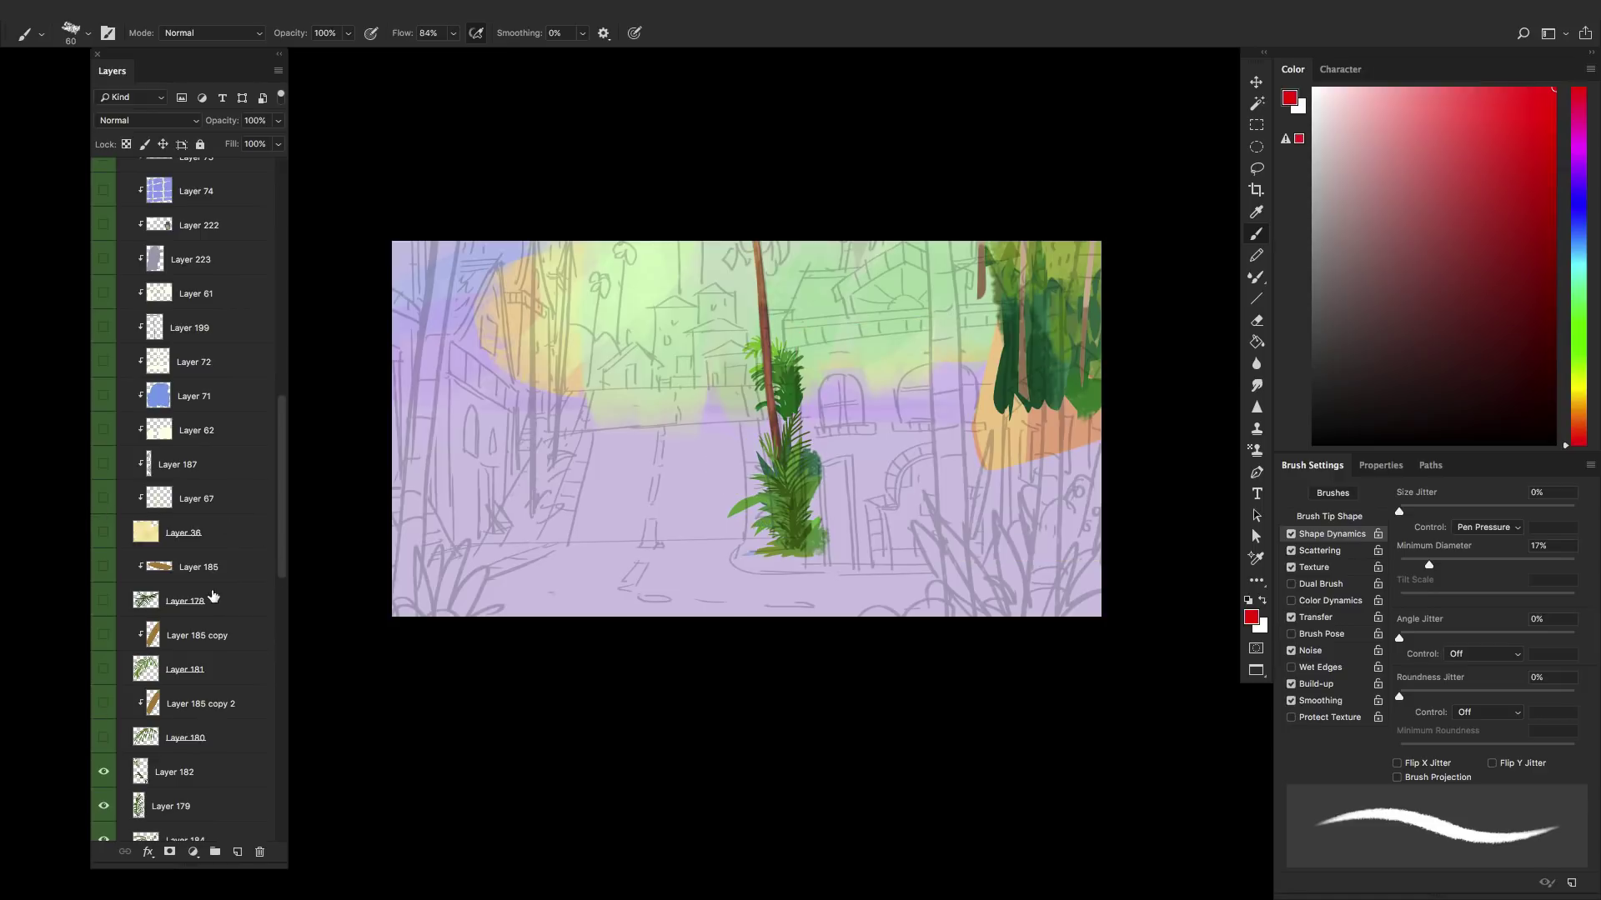
left_click_drag(279, 555, 282, 621)
left_click_drag(103, 533, 104, 772)
left_click_drag(282, 576, 281, 663)
left_click_drag(104, 499, 104, 808)
left_click_drag(281, 629, 283, 525)
left_click(106, 362)
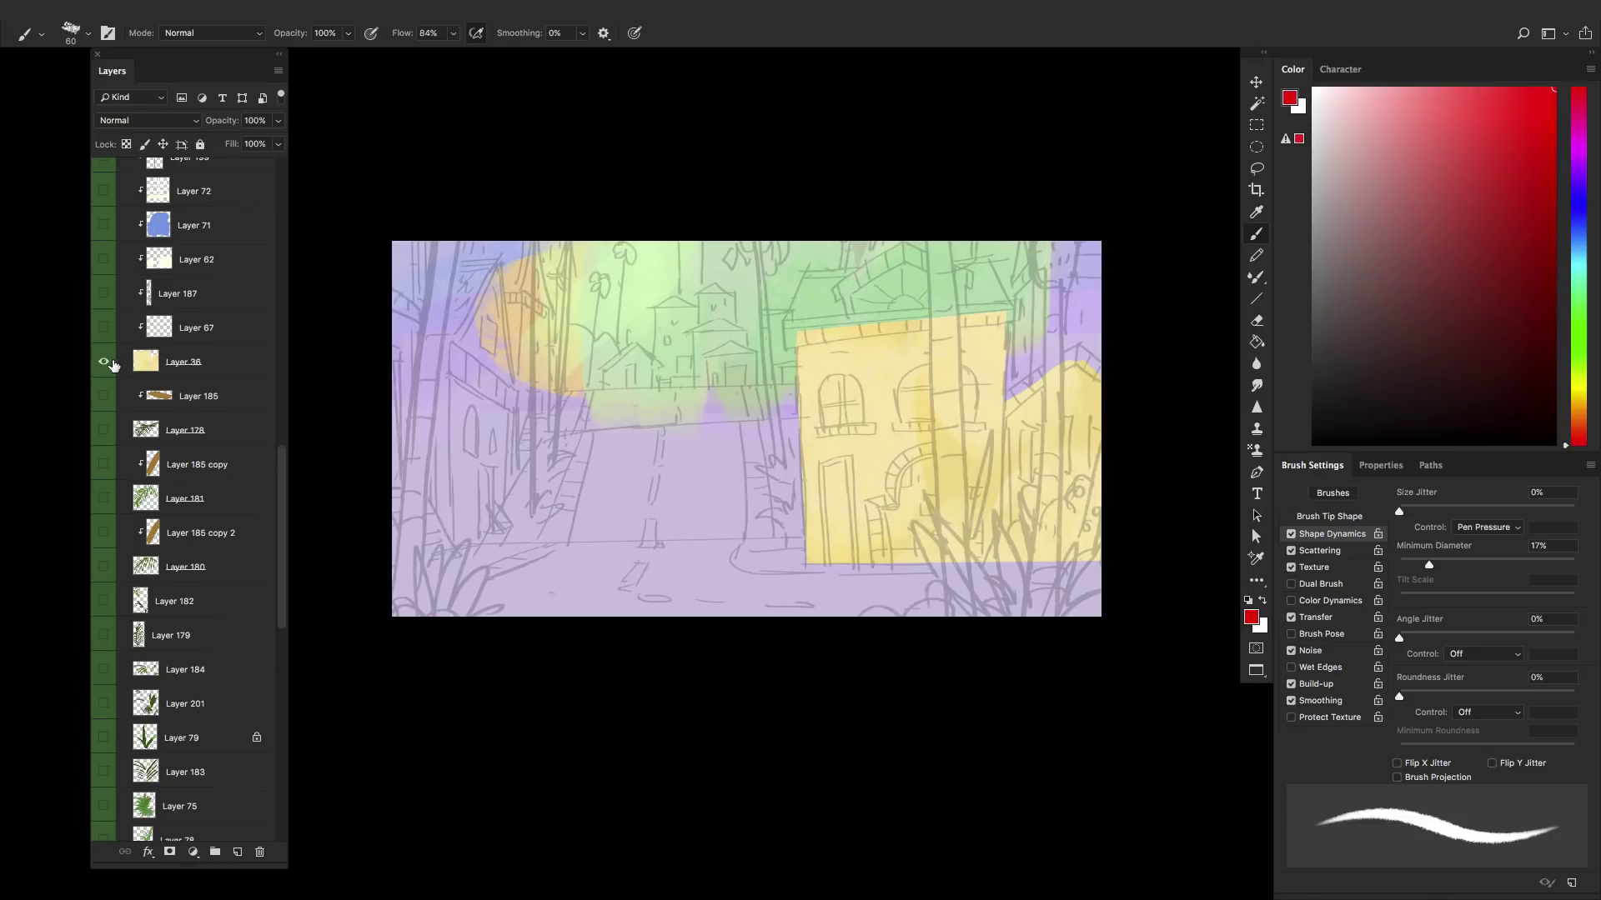
- Outline the central building area as a straight-edged lasso selection
left_click(1256, 170)
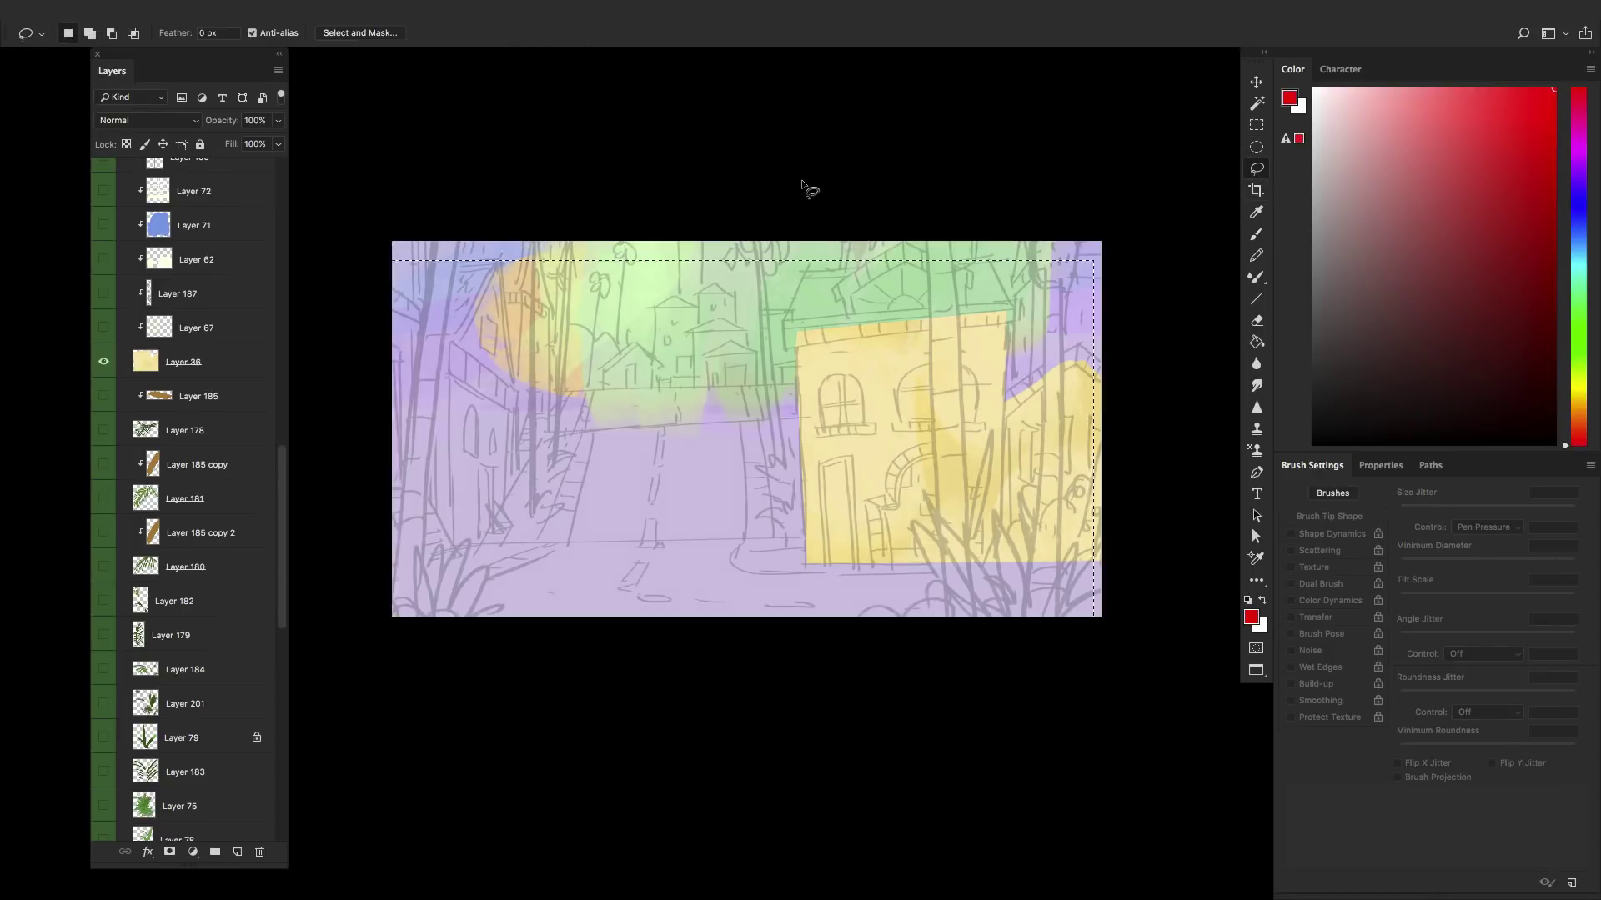
left_click_drag(872, 312, 873, 315)
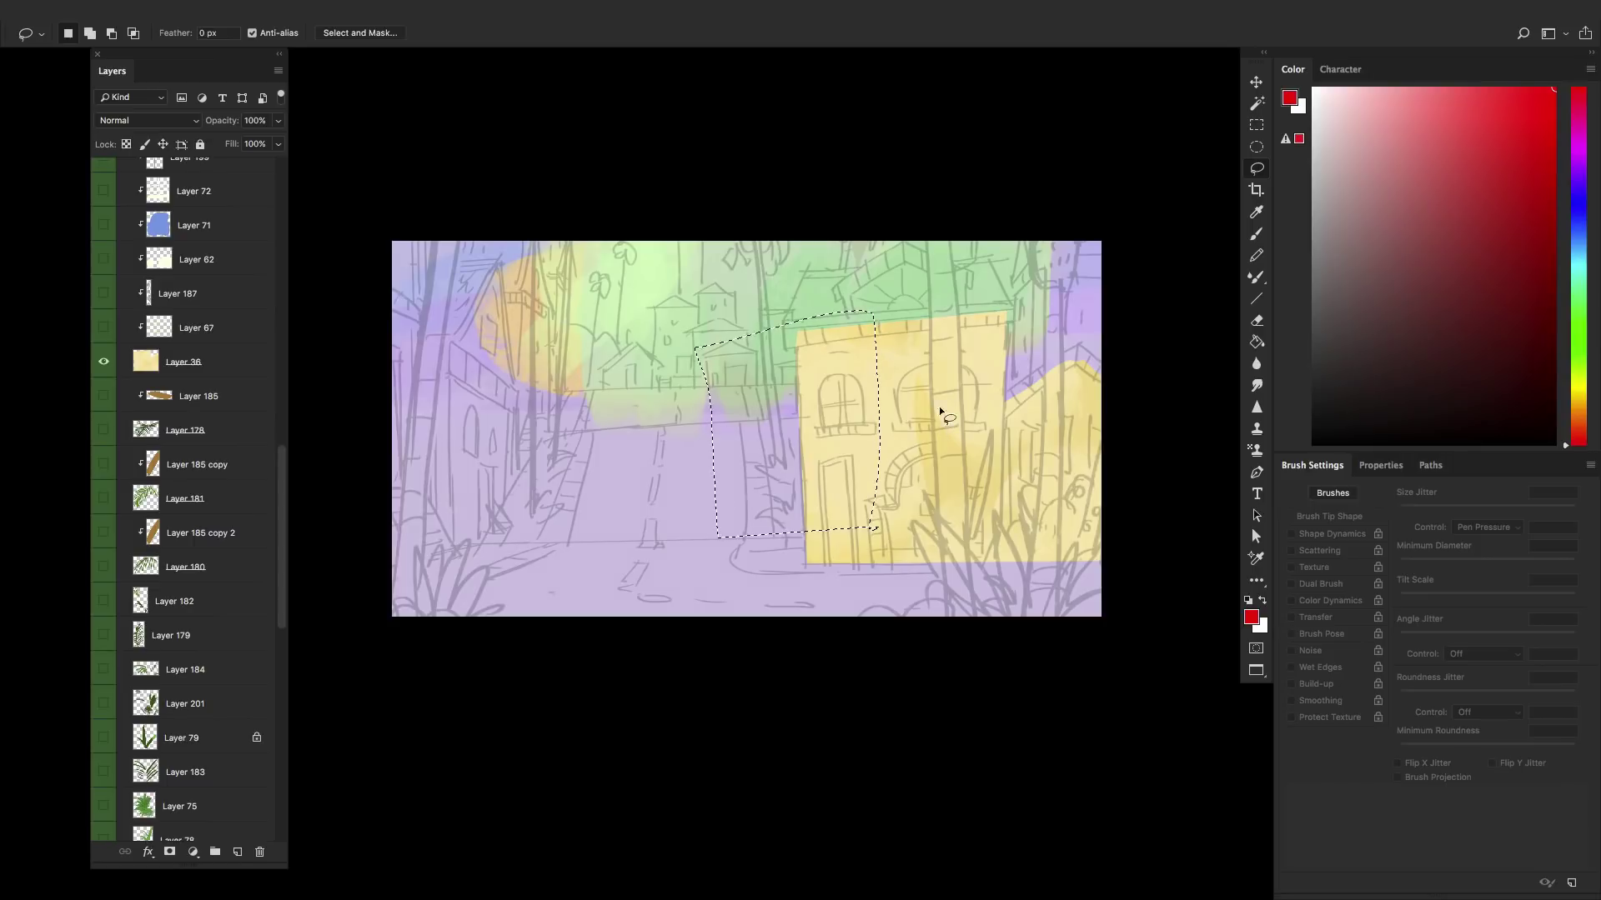
left_click(942, 396)
mouse_move(701, 575)
left_mouse_down()
mouse_move(728, 557)
mouse_move(683, 430)
mouse_move(682, 345)
left_mouse_up()
left_click(687, 284)
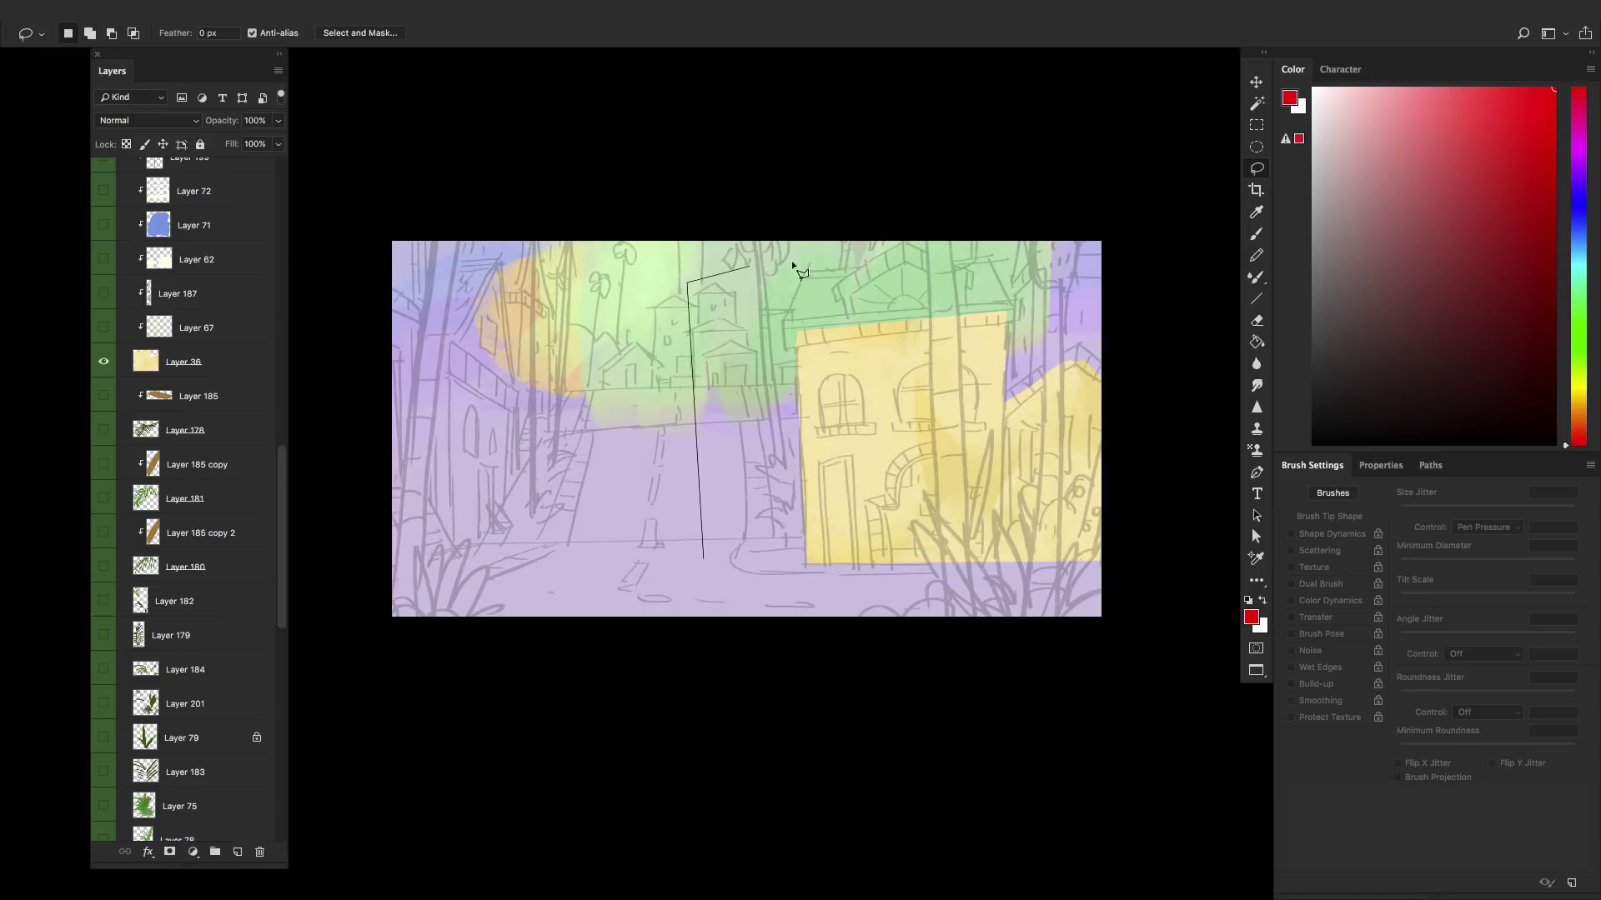
left_click(968, 262)
left_click(966, 558)
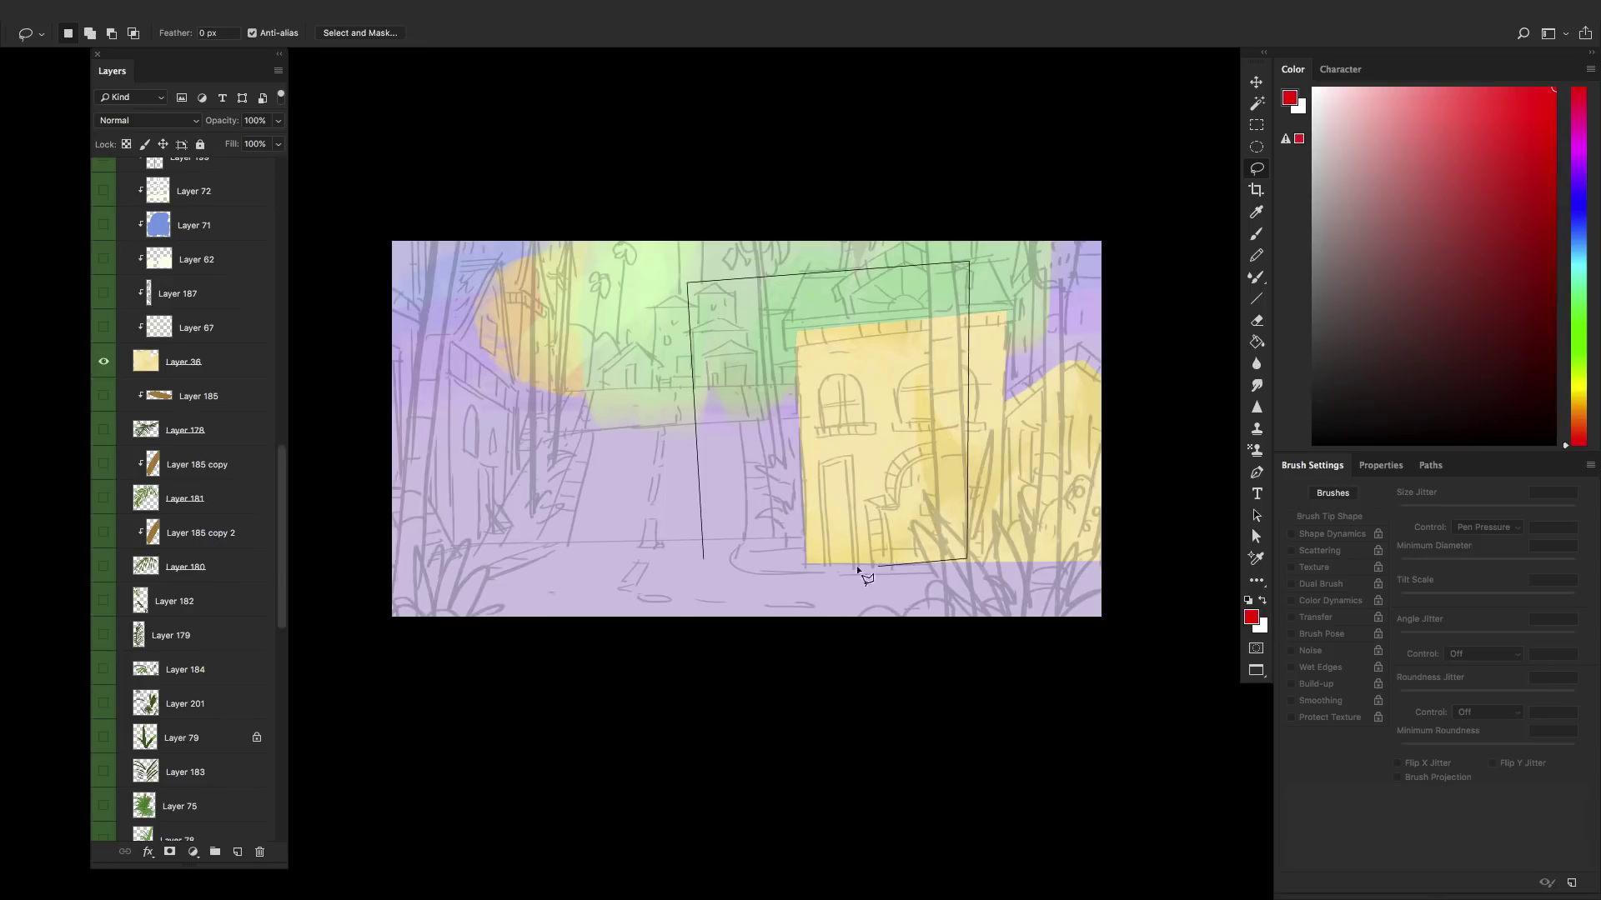
double_click(731, 576)
- Cut top-left and top-right notches and a horizontal band out of the selection
left_click(677, 334, "alt")
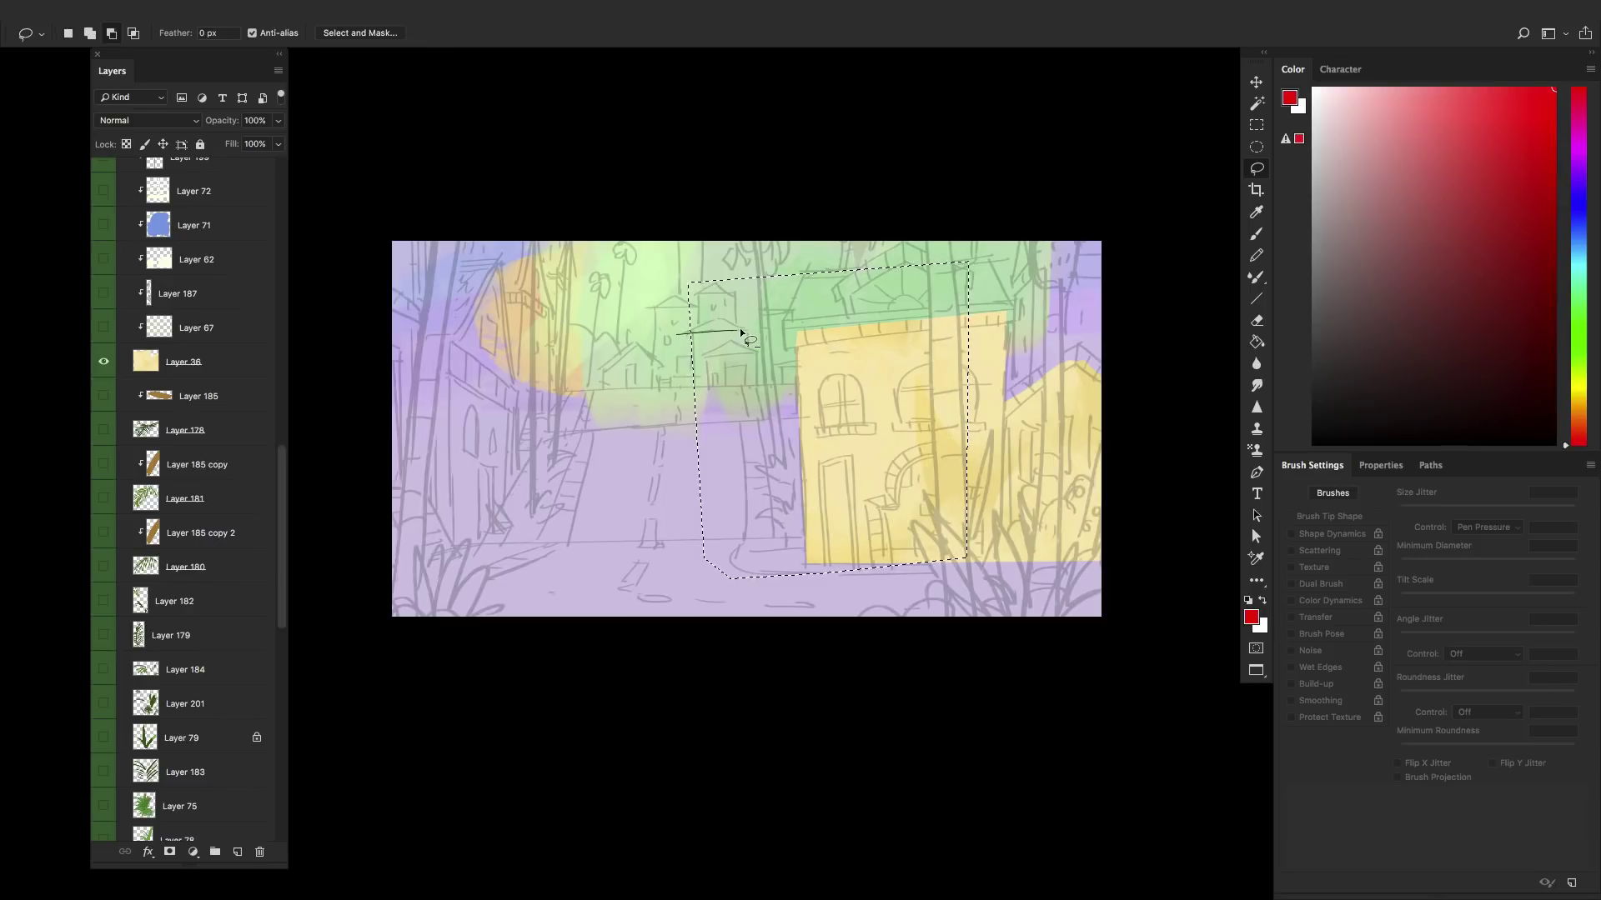
left_click(742, 331)
double_click(594, 253)
left_click(938, 250, "alt")
left_click(937, 324)
double_click(990, 342)
left_click(1005, 388, "alt")
mouse_move(819, 395)
left_mouse_down()
mouse_move(828, 482)
mouse_move(1034, 472)
left_mouse_up()
- Fill the building selection with solid red on Layer 237 and add a new layer above
key("g")
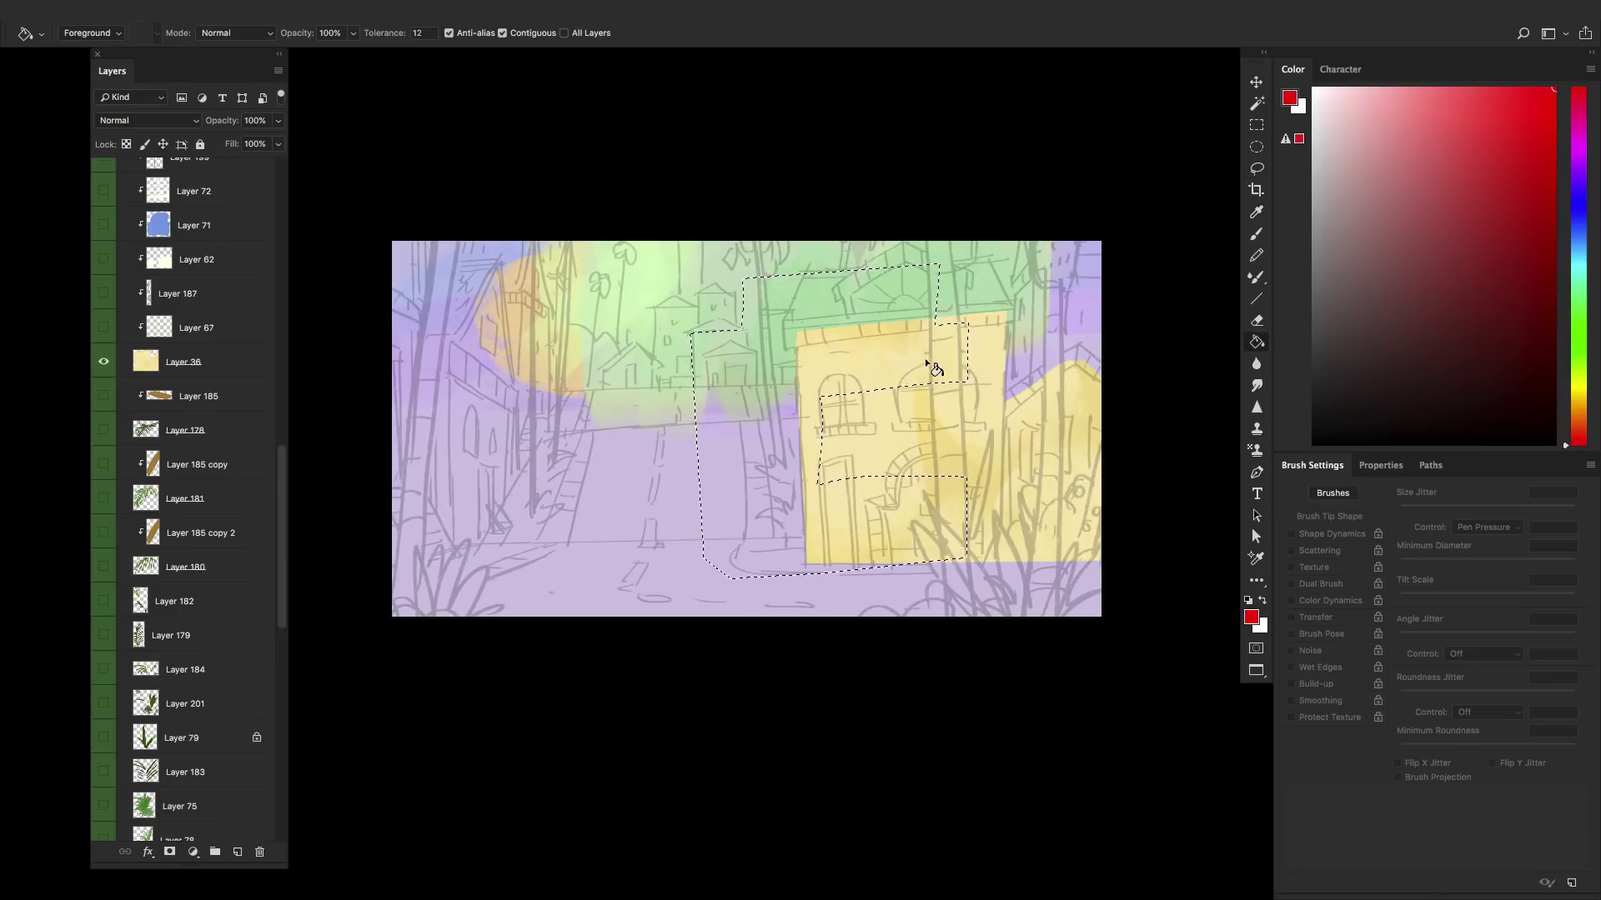
left_click(927, 362)
key("ctrl+z")
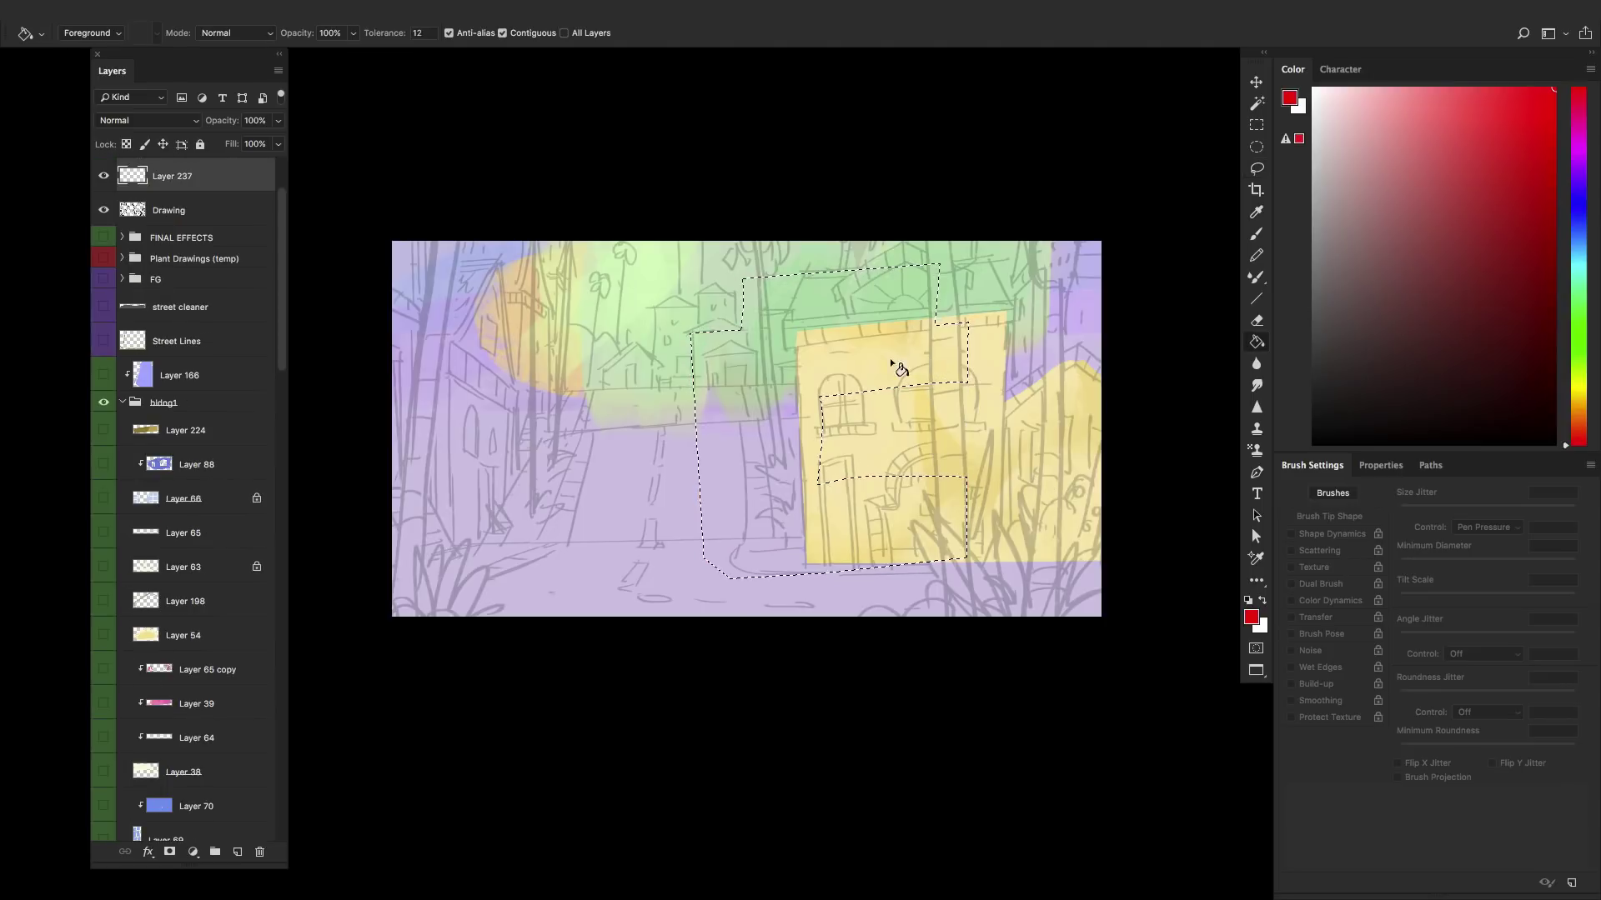
left_click(903, 345)
key("ctrl+z")
left_click(894, 351)
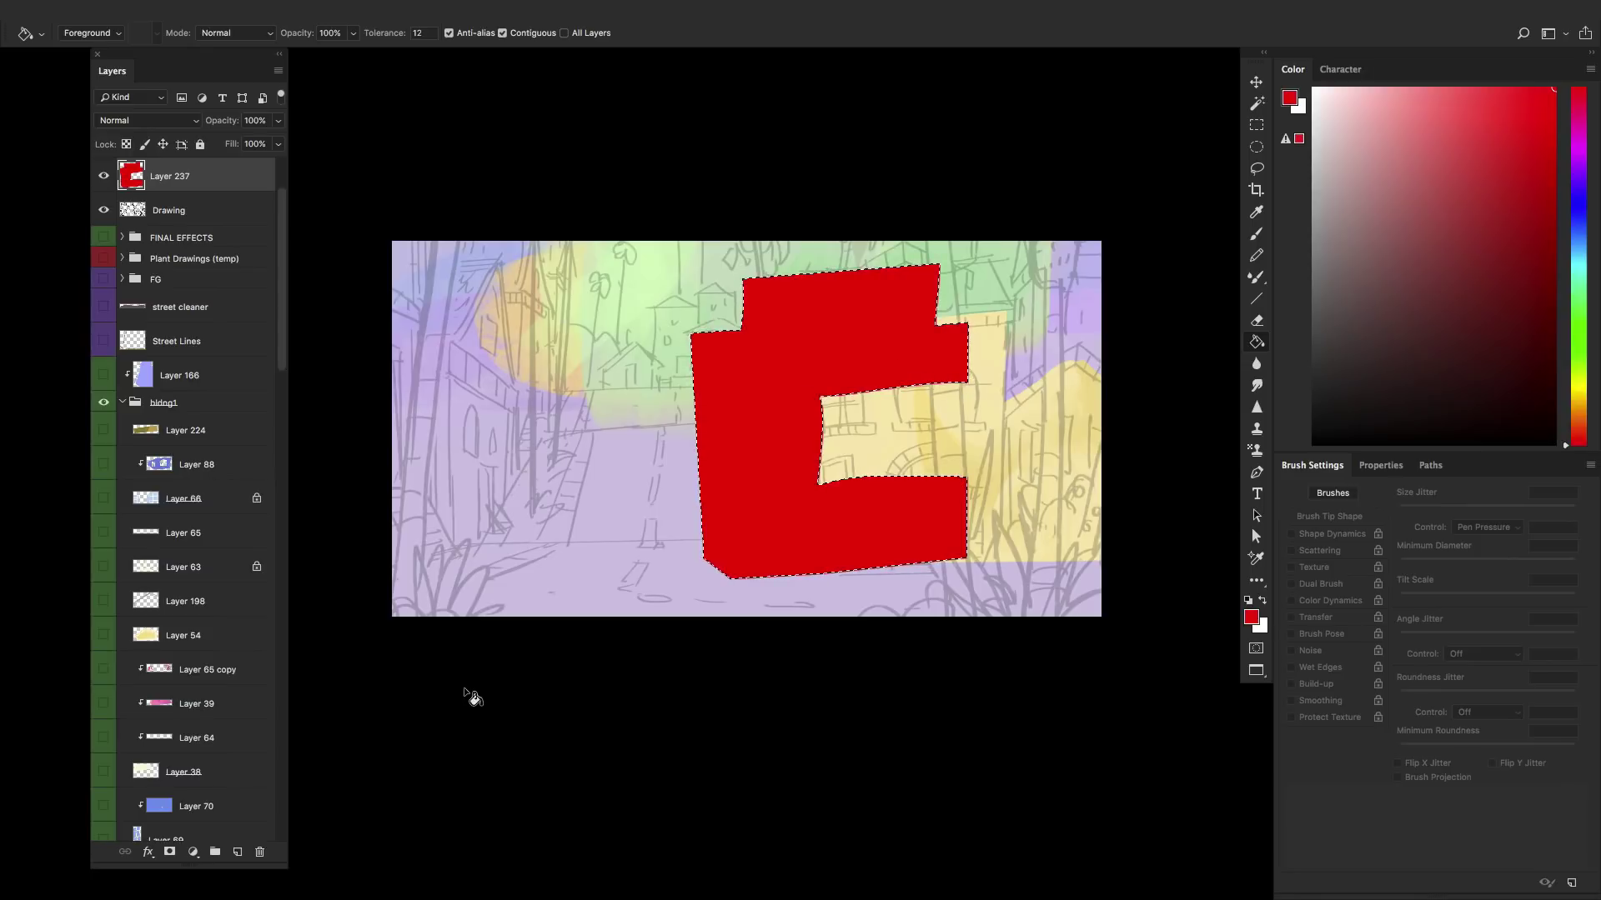
key("ctrl+shift+alt+n")
- Clip the new layer to Layer 237 and lasso a diagonal band across the red building
left_click(178, 193, "alt")
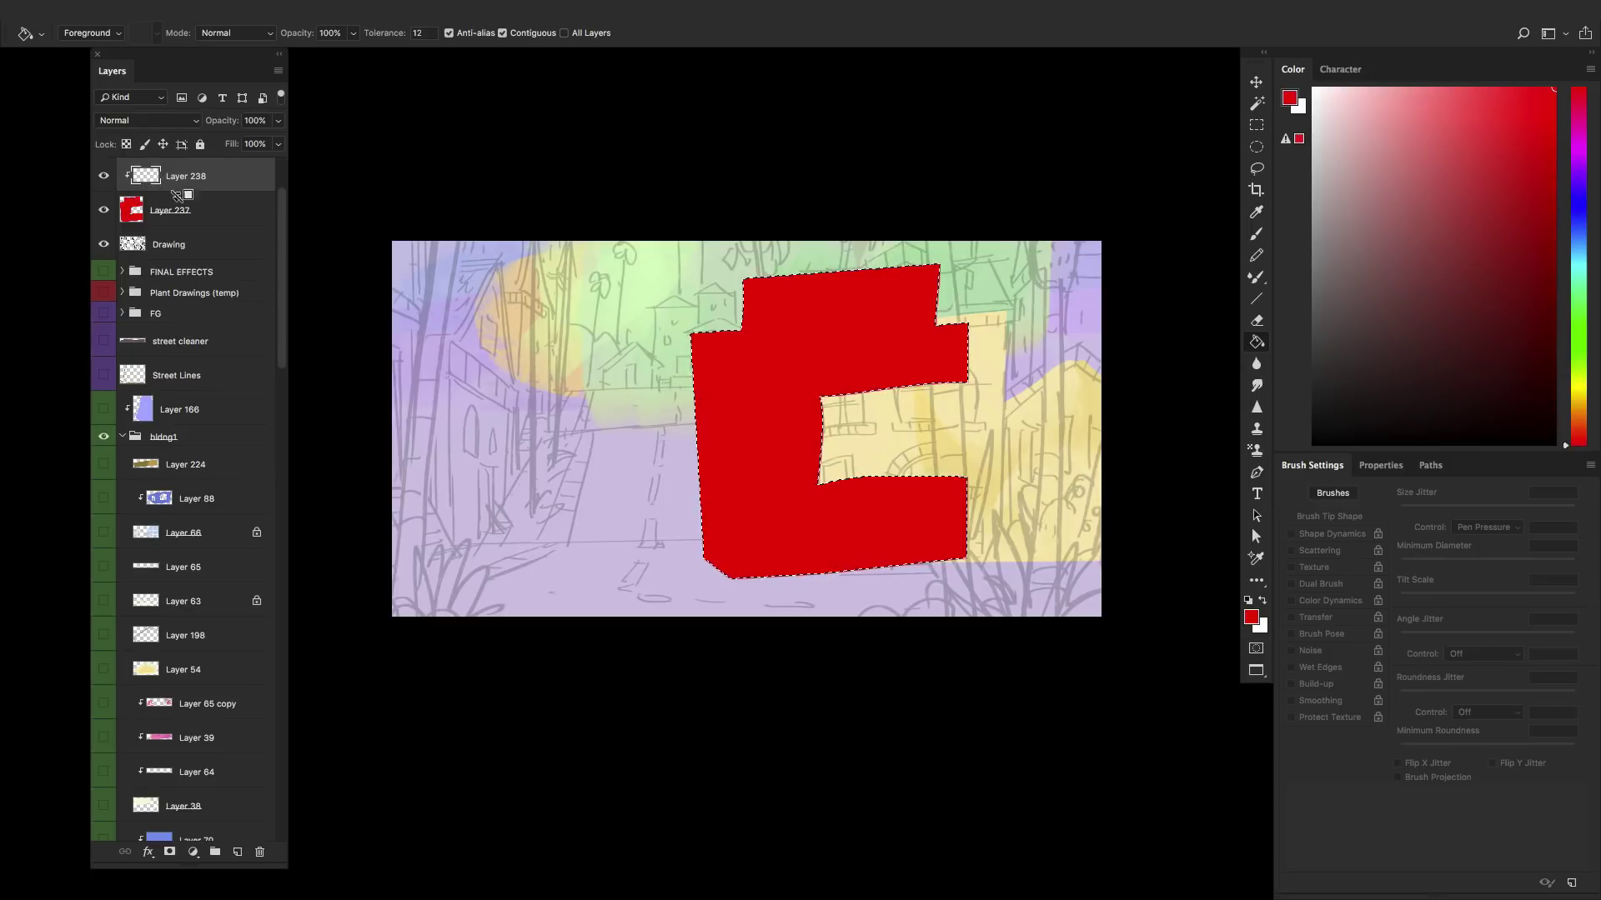
key("l")
key("ctrl+d")
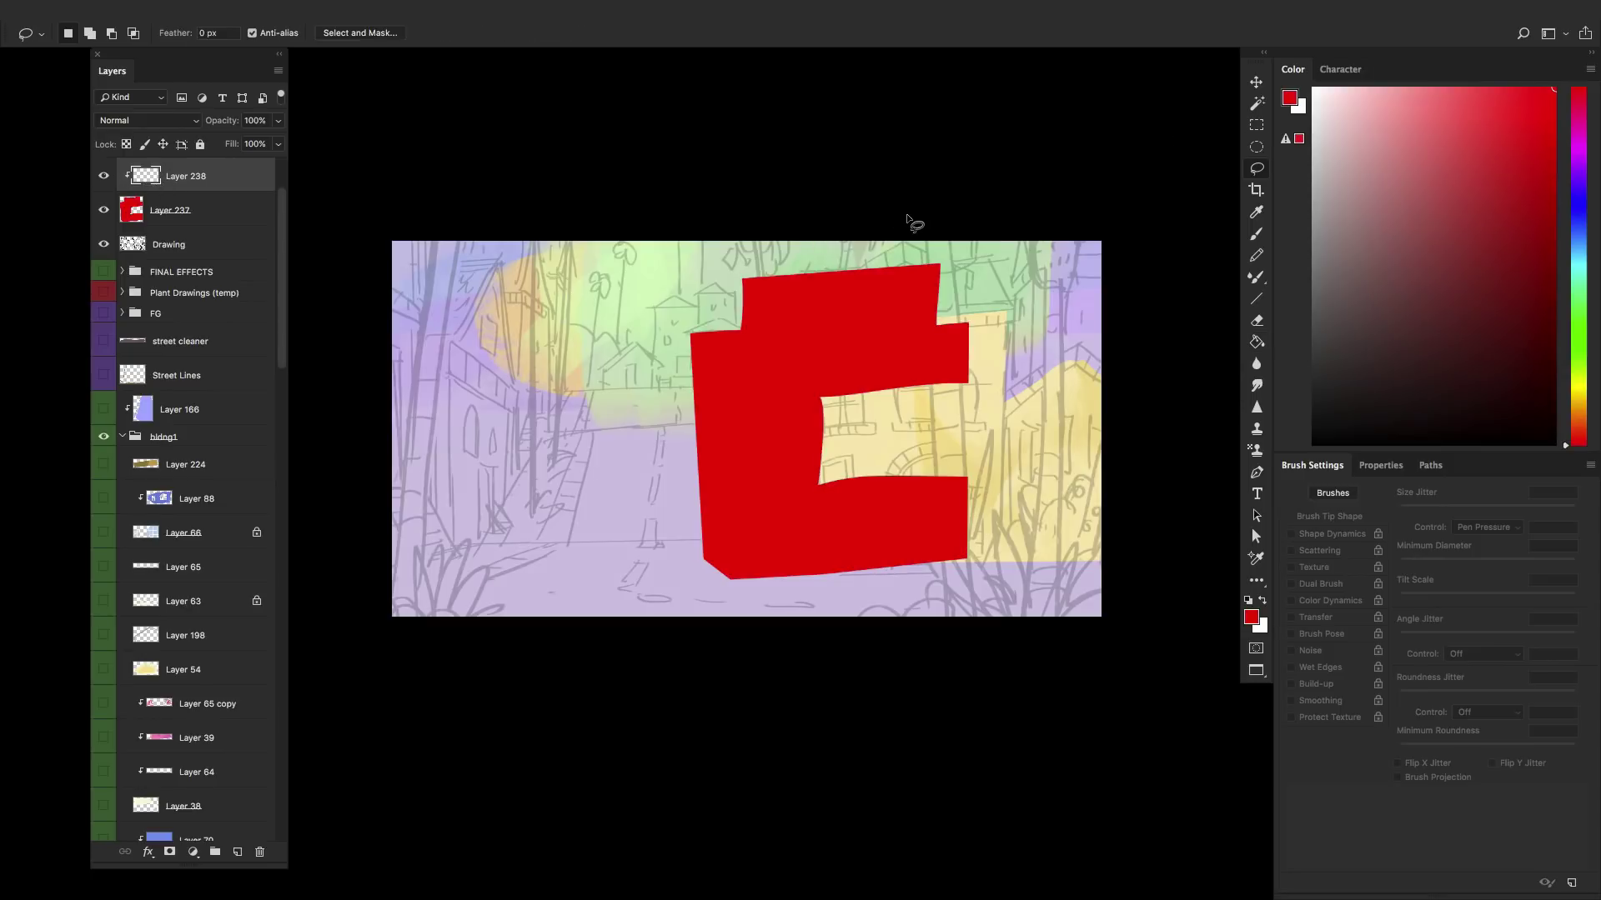
mouse_move(962, 207)
left_mouse_down()
mouse_move(611, 475)
mouse_move(1074, 254)
left_mouse_up()
left_click(144, 191, "alt")
left_click(147, 188, "alt")
- Fill the band with pink, refill it with purple, and deselect
key("g")
left_click(1413, 133)
left_click(853, 309)
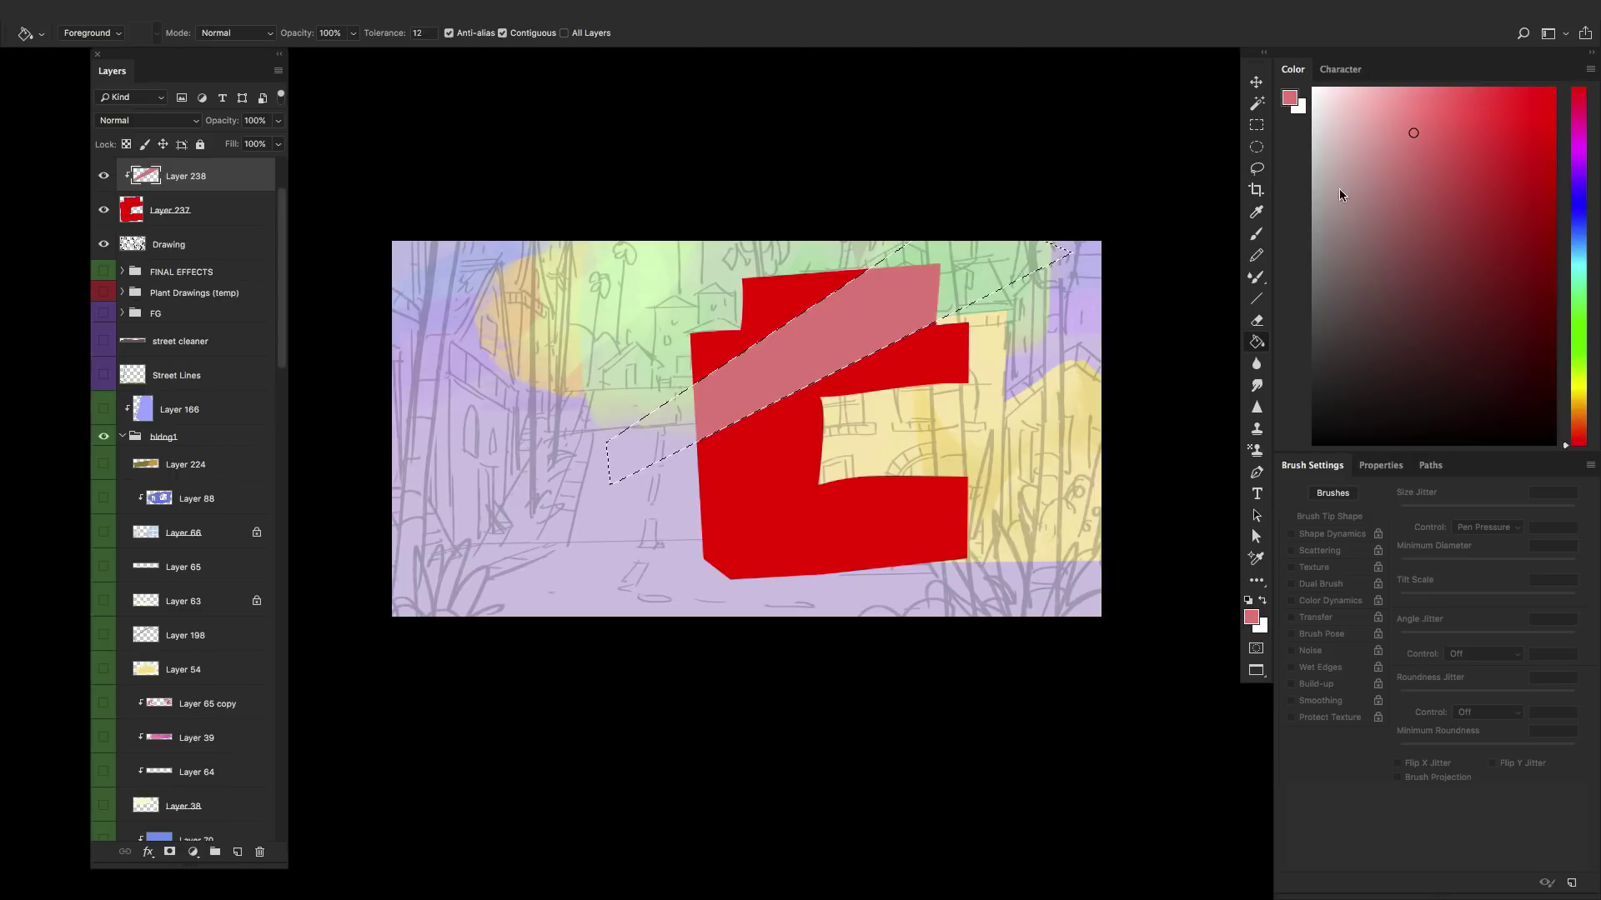
left_click(1574, 185)
left_click(902, 315)
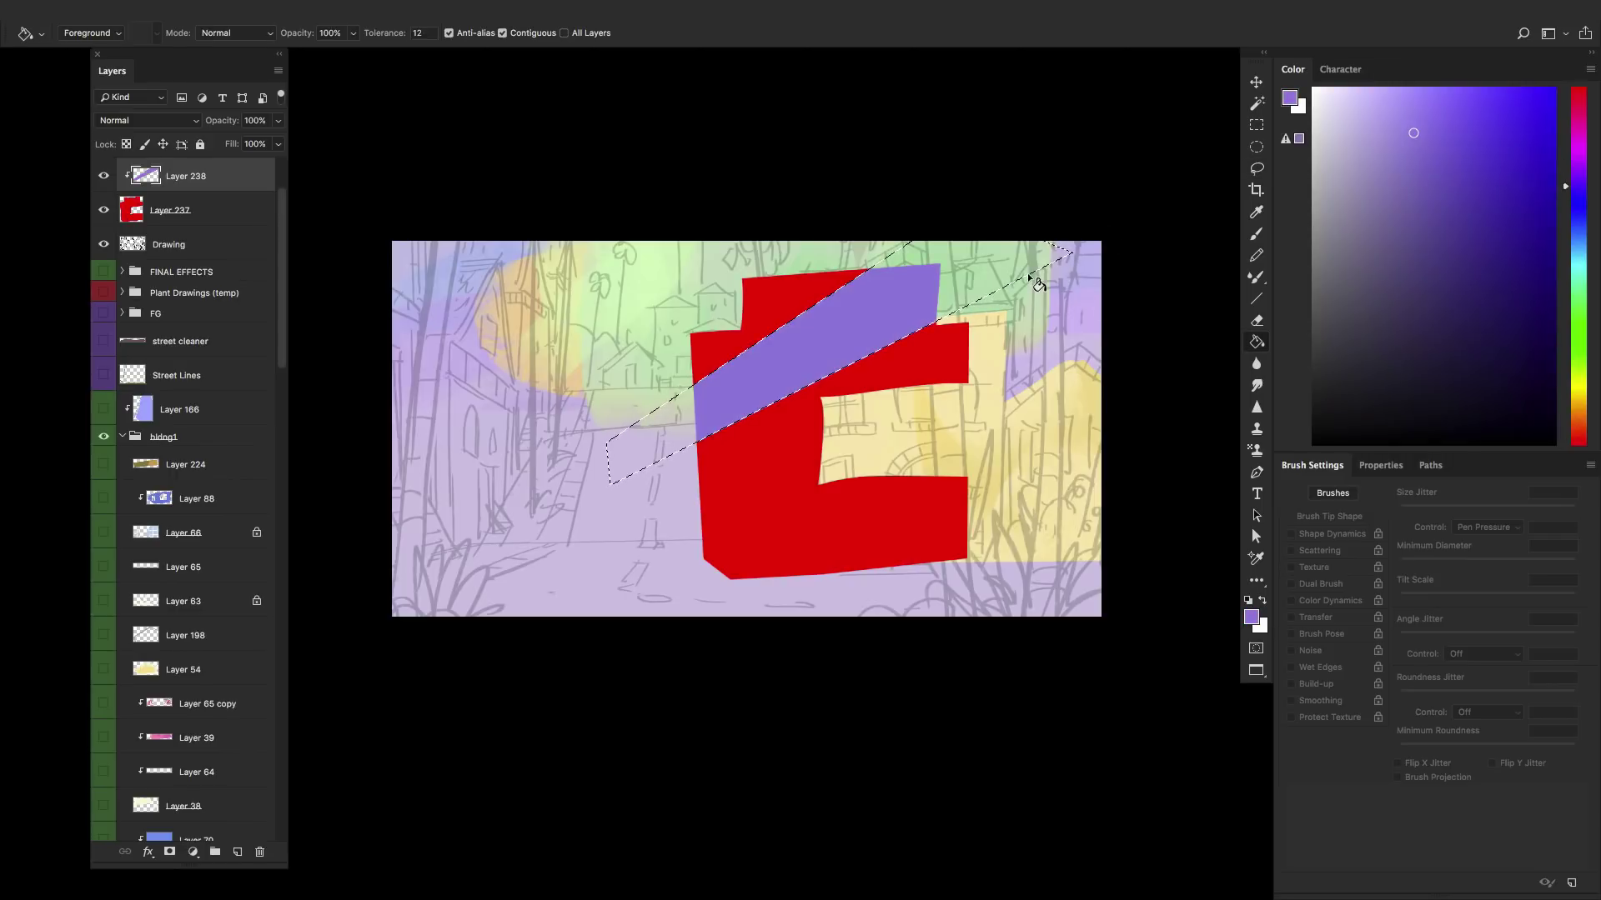
key("ctrl+d")
- Scribble purple brush strokes over the red building, then undo them
key("b")
mouse_move(697, 442)
left_mouse_down()
mouse_move(824, 419)
mouse_move(821, 491)
left_mouse_up()
mouse_move(705, 575)
left_mouse_down()
mouse_move(955, 527)
mouse_move(941, 477)
left_mouse_up()
left_click_drag(950, 325, 917, 386)
mouse_move(898, 493)
left_mouse_down()
mouse_move(886, 532)
mouse_move(801, 392)
mouse_move(825, 275)
left_mouse_up()
mouse_move(730, 492)
left_mouse_down()
mouse_move(875, 479)
mouse_move(917, 546)
left_mouse_up()
key("ctrl+z")
key("ctrl+z")
key("ctrl+z")
key("ctrl+z")
key("ctrl+z")
key("ctrl+z")
- Delete Layer 238 with its purple band and try another purple scribble, undone
left_click(146, 176, "ctrl")
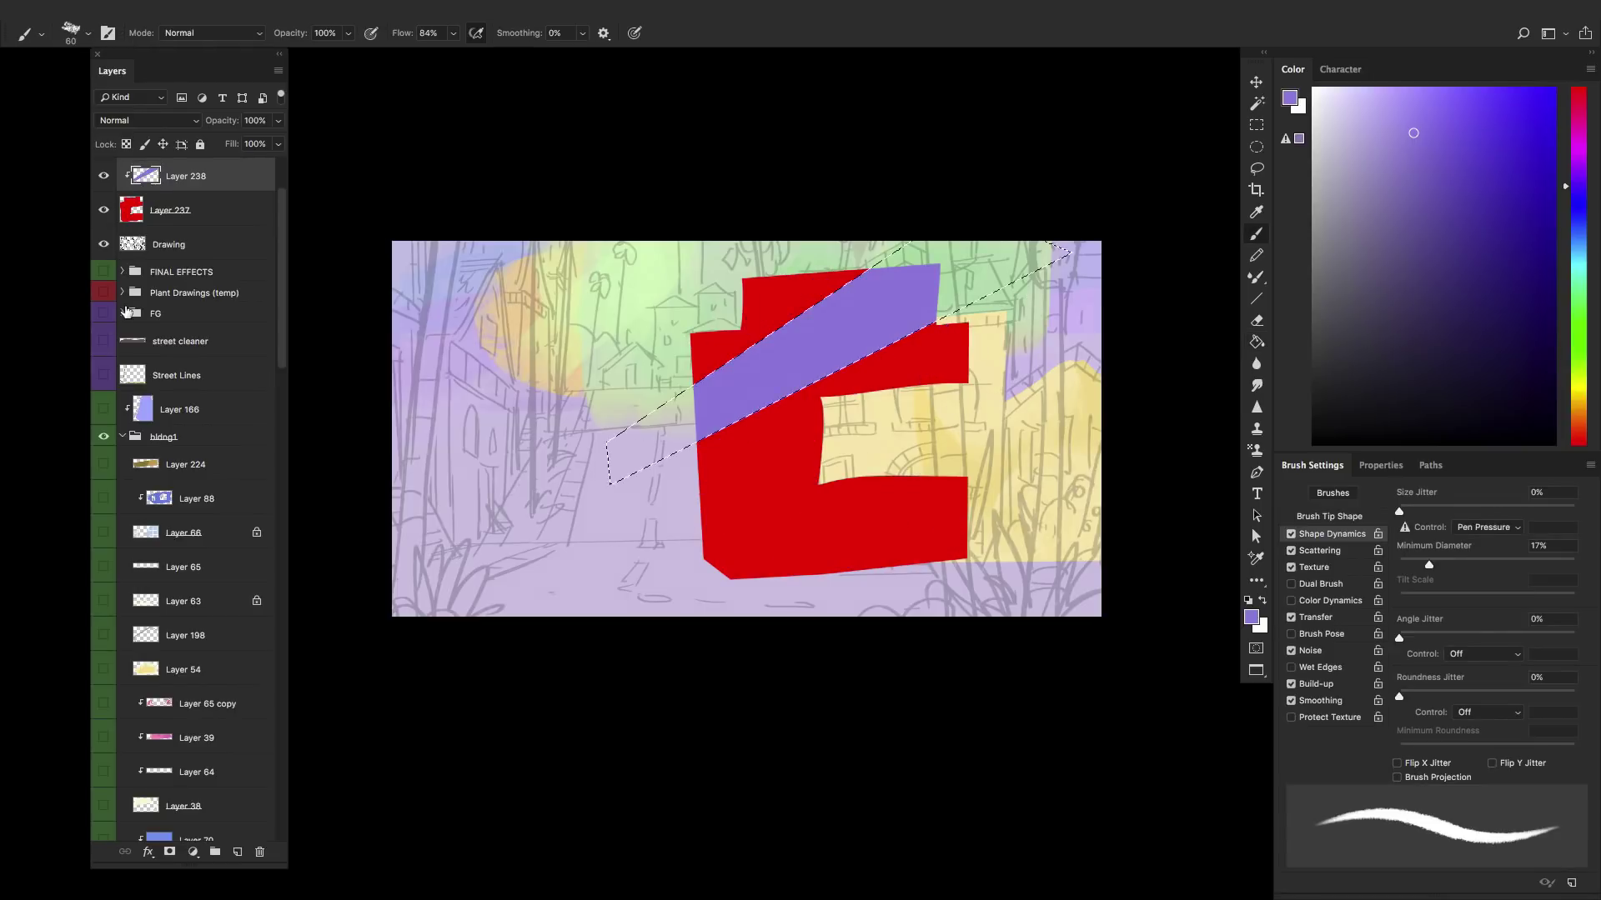
left_click(259, 851)
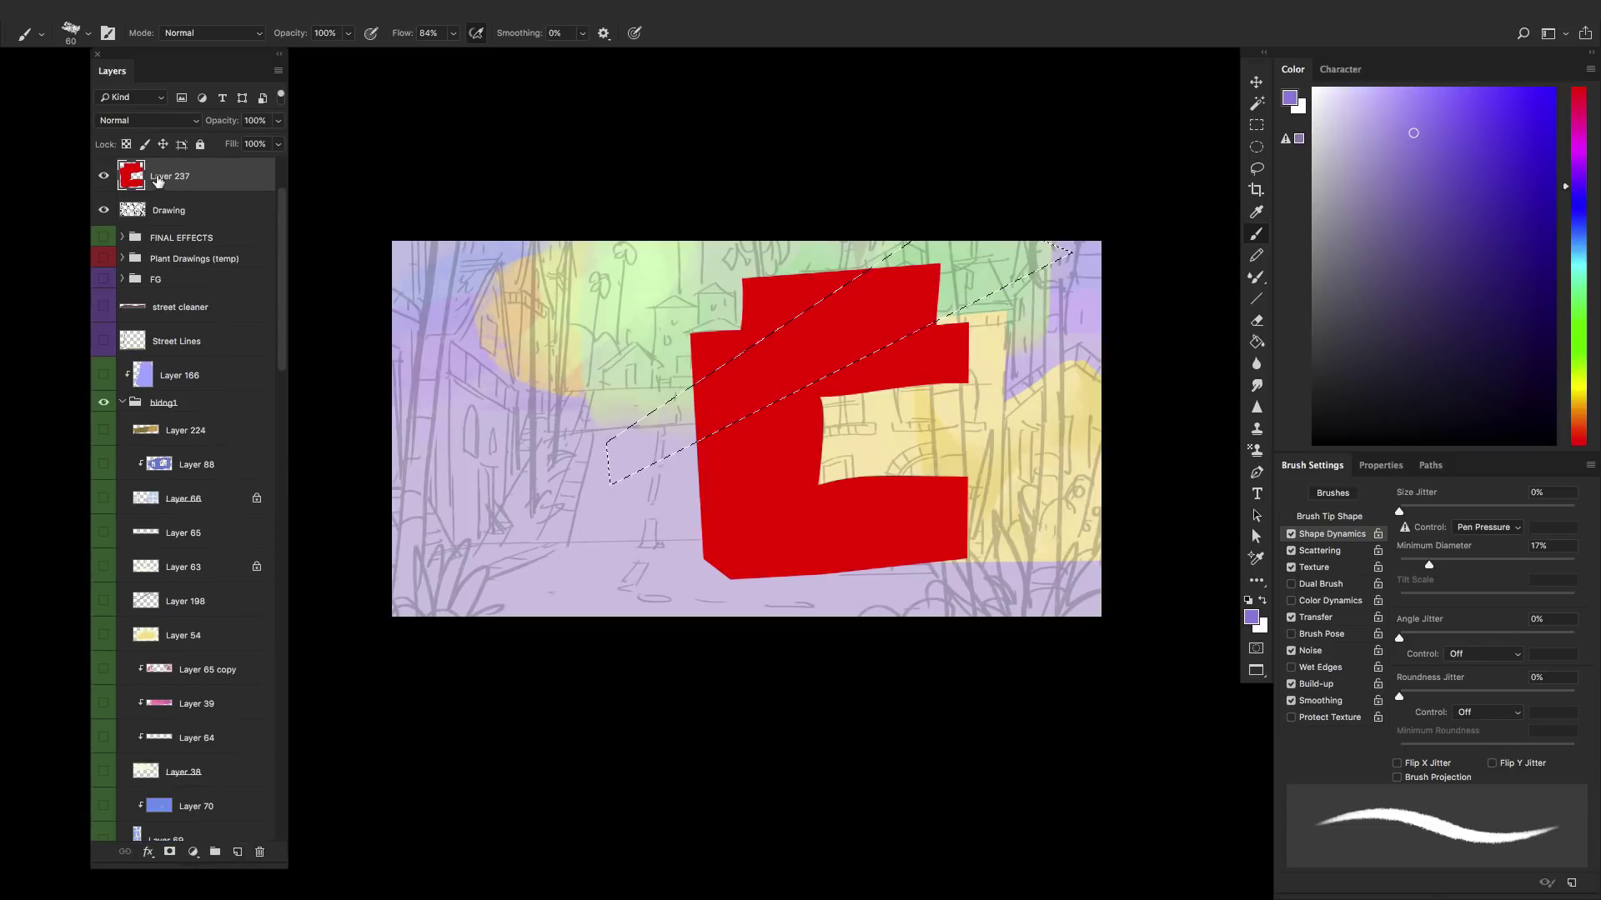
key("ctrl+d")
mouse_move(650, 400)
left_mouse_down()
mouse_move(926, 333)
mouse_move(801, 517)
left_mouse_up()
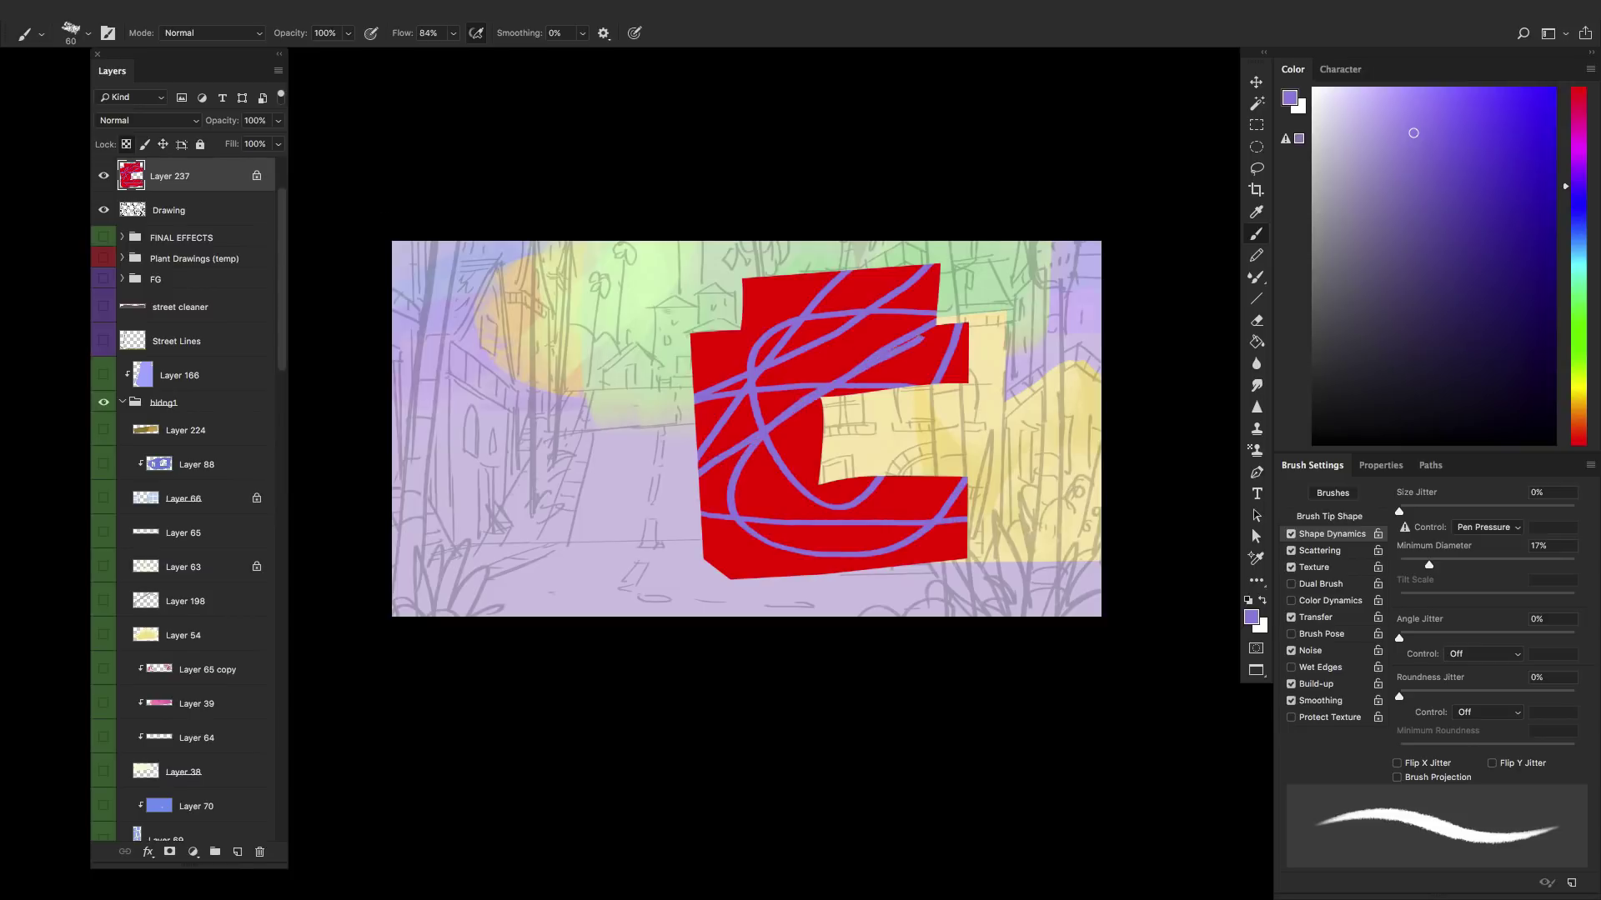
key("ctrl+z")
- Add a clipped layer again, then delete Layers 237 and 238 together
left_click(239, 851)
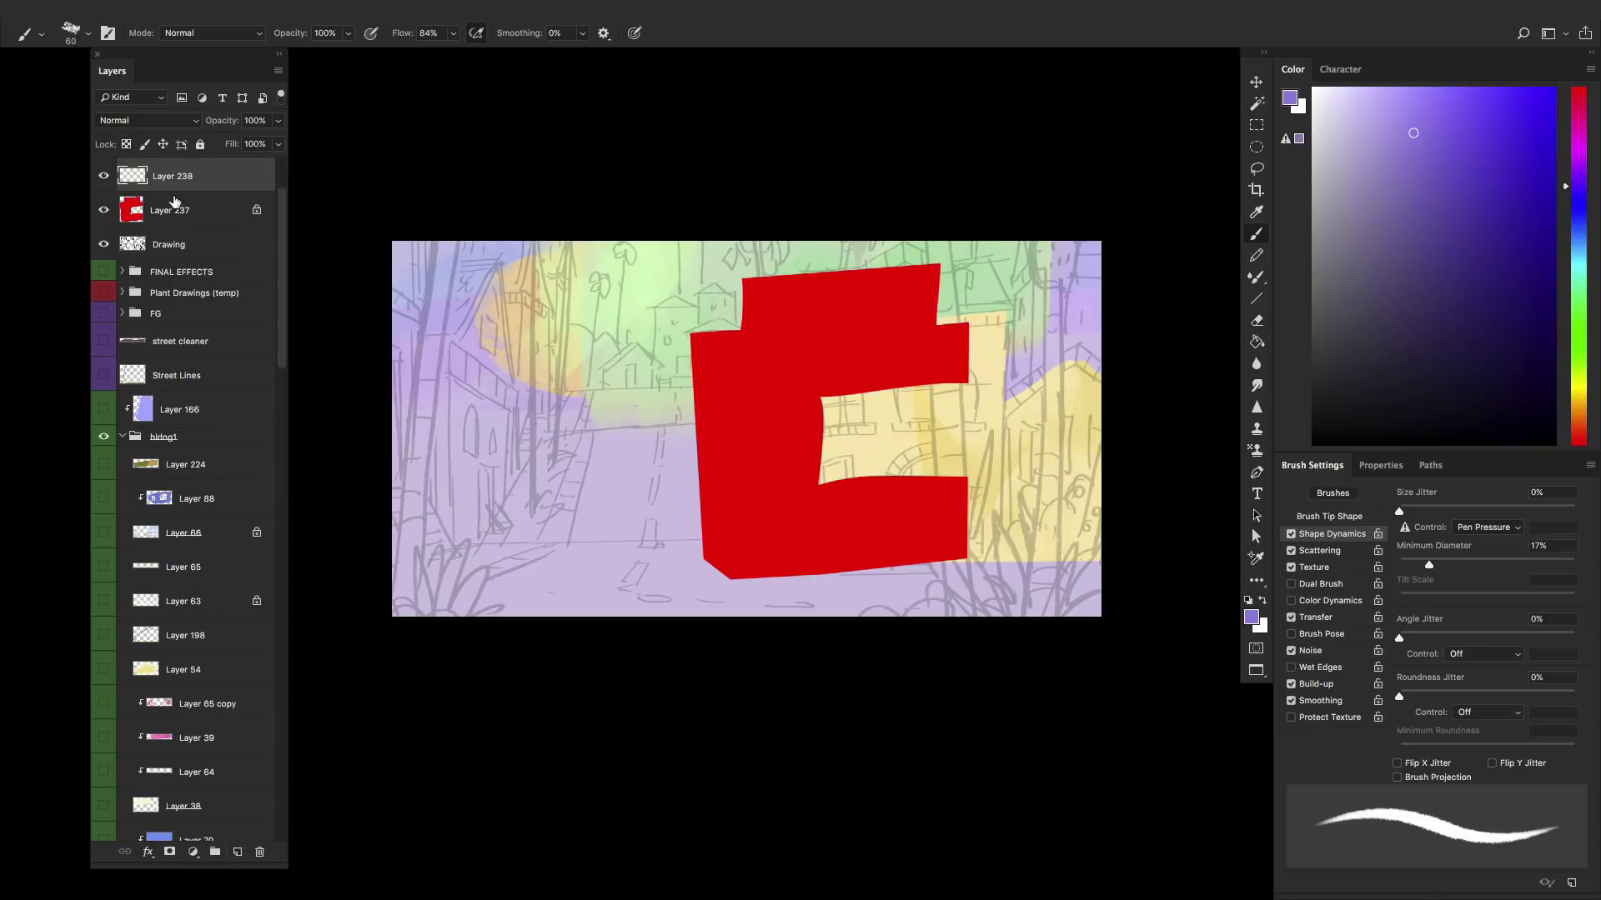
left_click(202, 193, "alt")
left_click(185, 211, "shift")
mouse_move(185, 211)
left_mouse_down()
mouse_move(221, 738)
mouse_move(259, 851)
left_mouse_up()
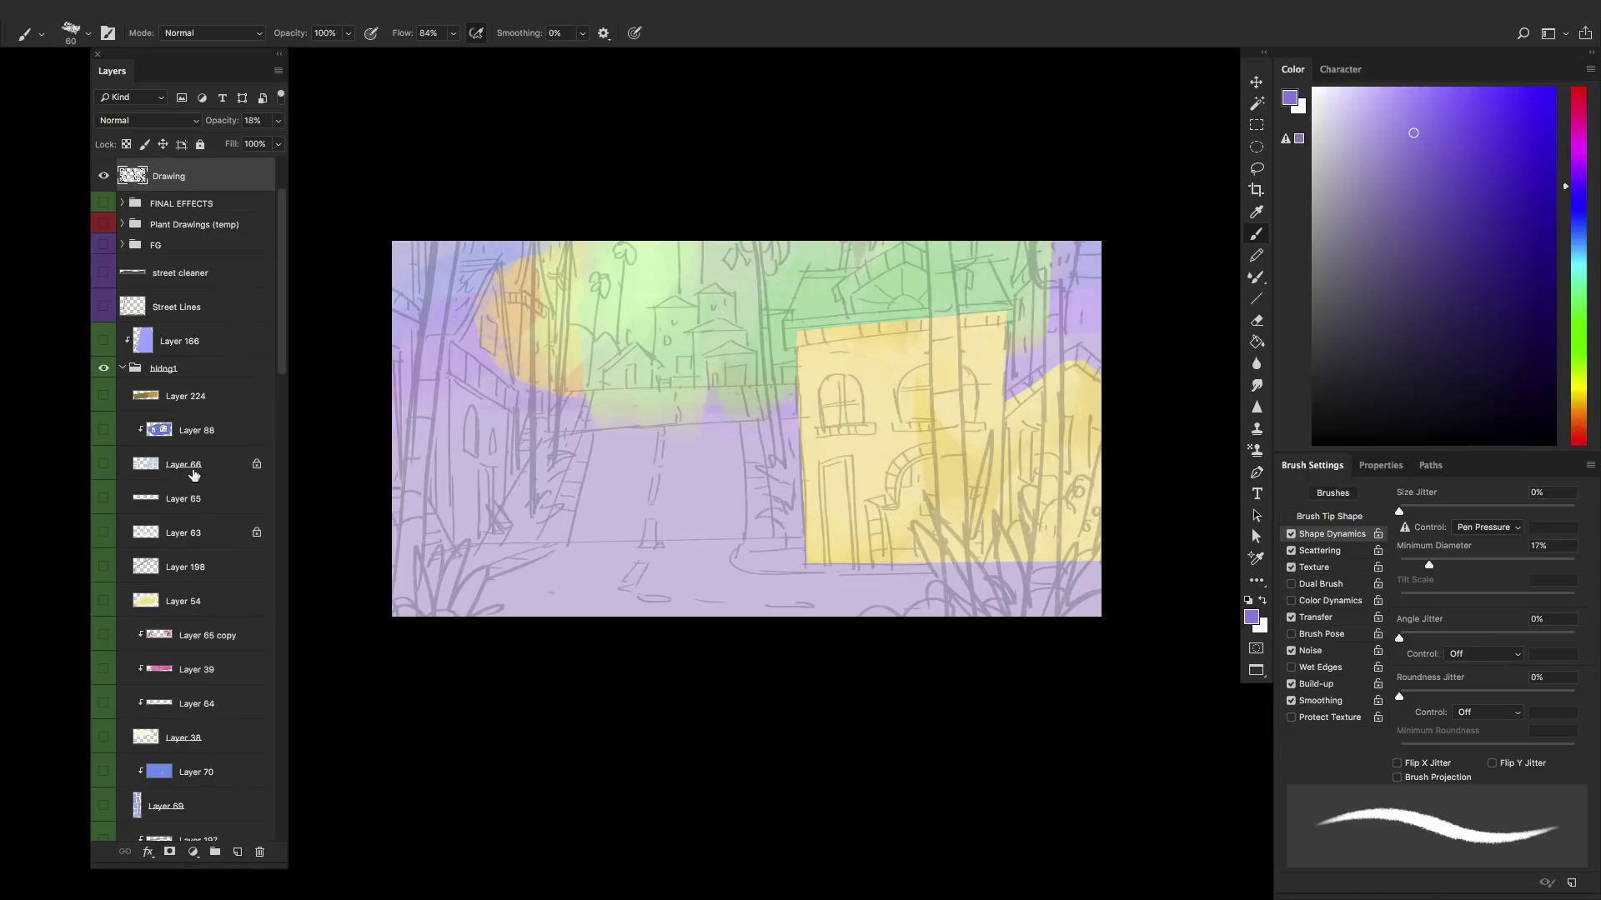
- Turn on bldng1's window, door and pink roof layers, including Layer 65 copy, Layer 39 and Layer 64
left_click_drag(282, 349, 293, 500)
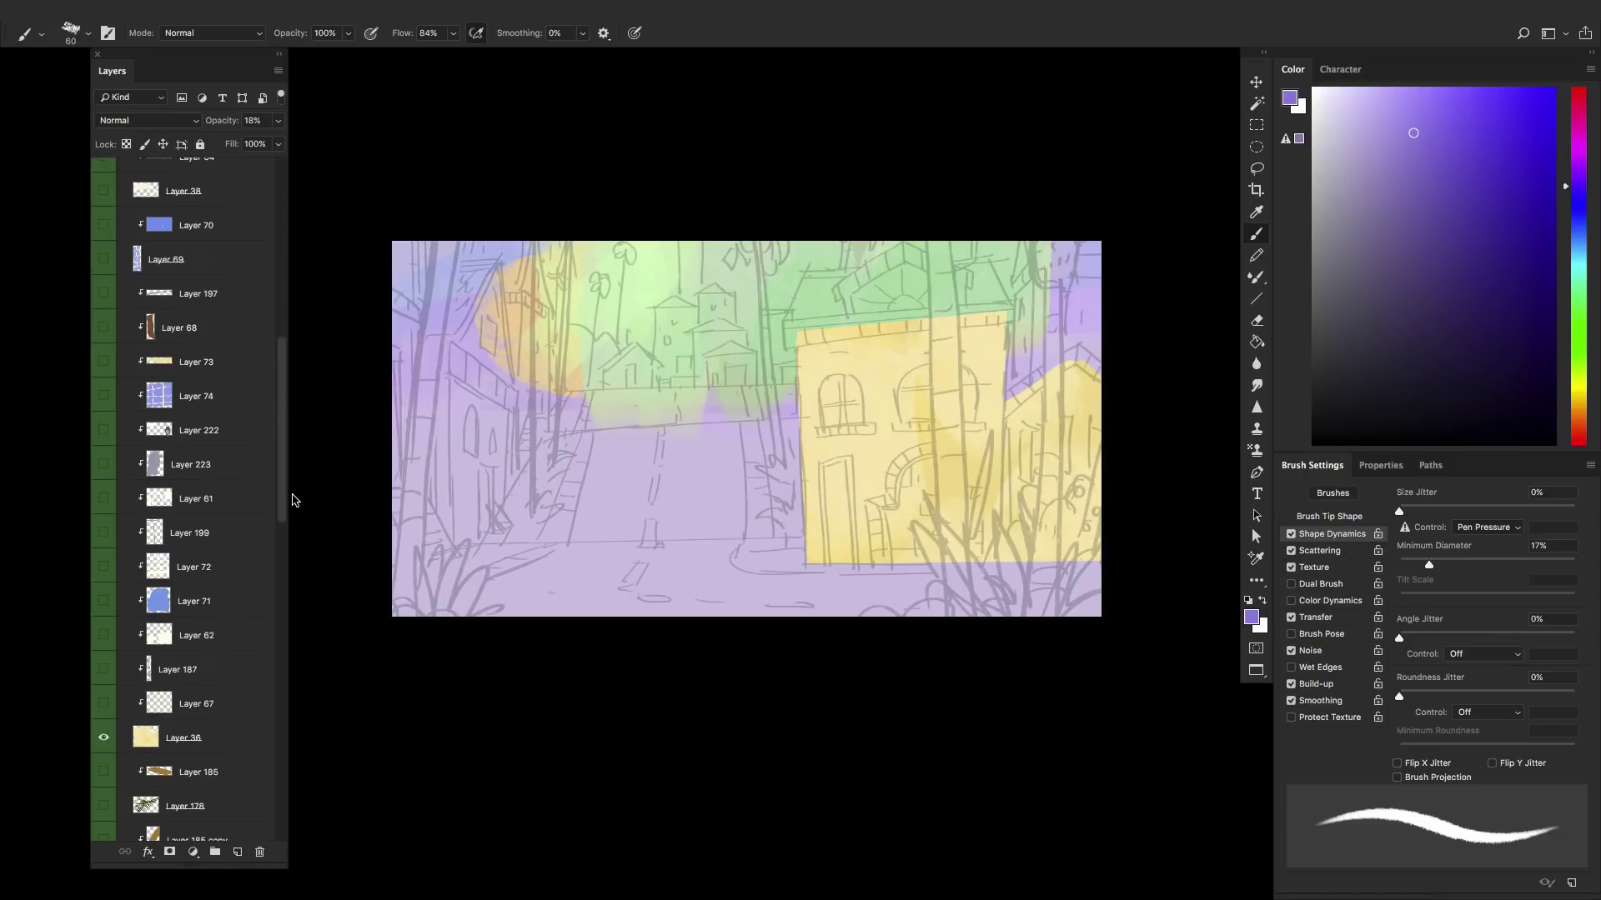
left_click_drag(105, 706, 104, 265)
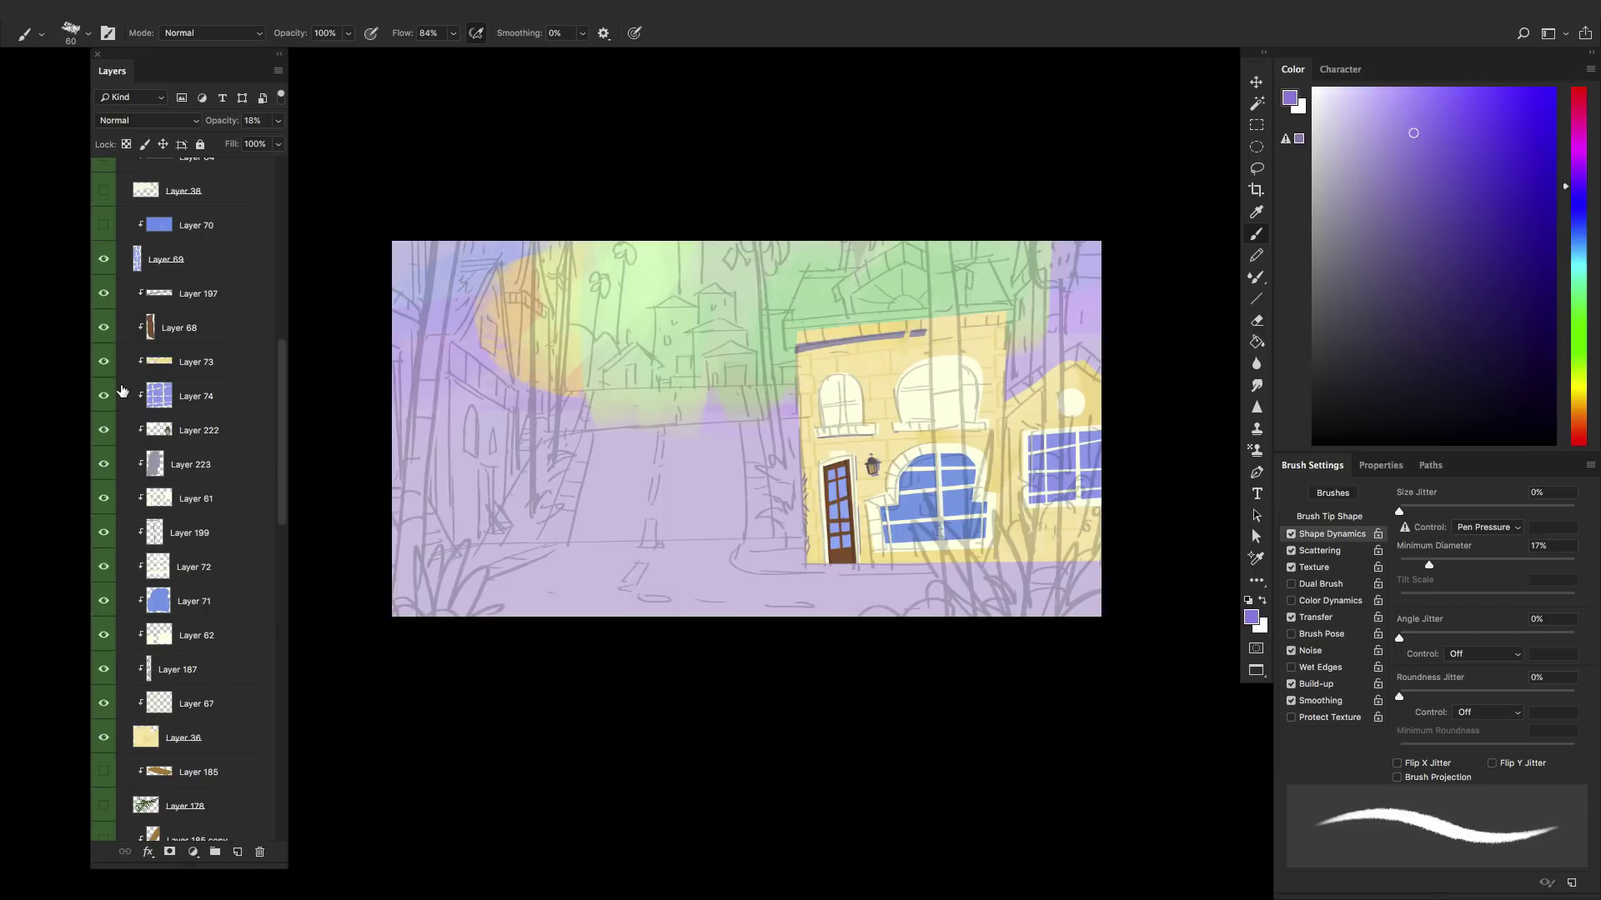
scroll(113, 377, "up", 4)
left_click_drag(104, 232, 104, 335)
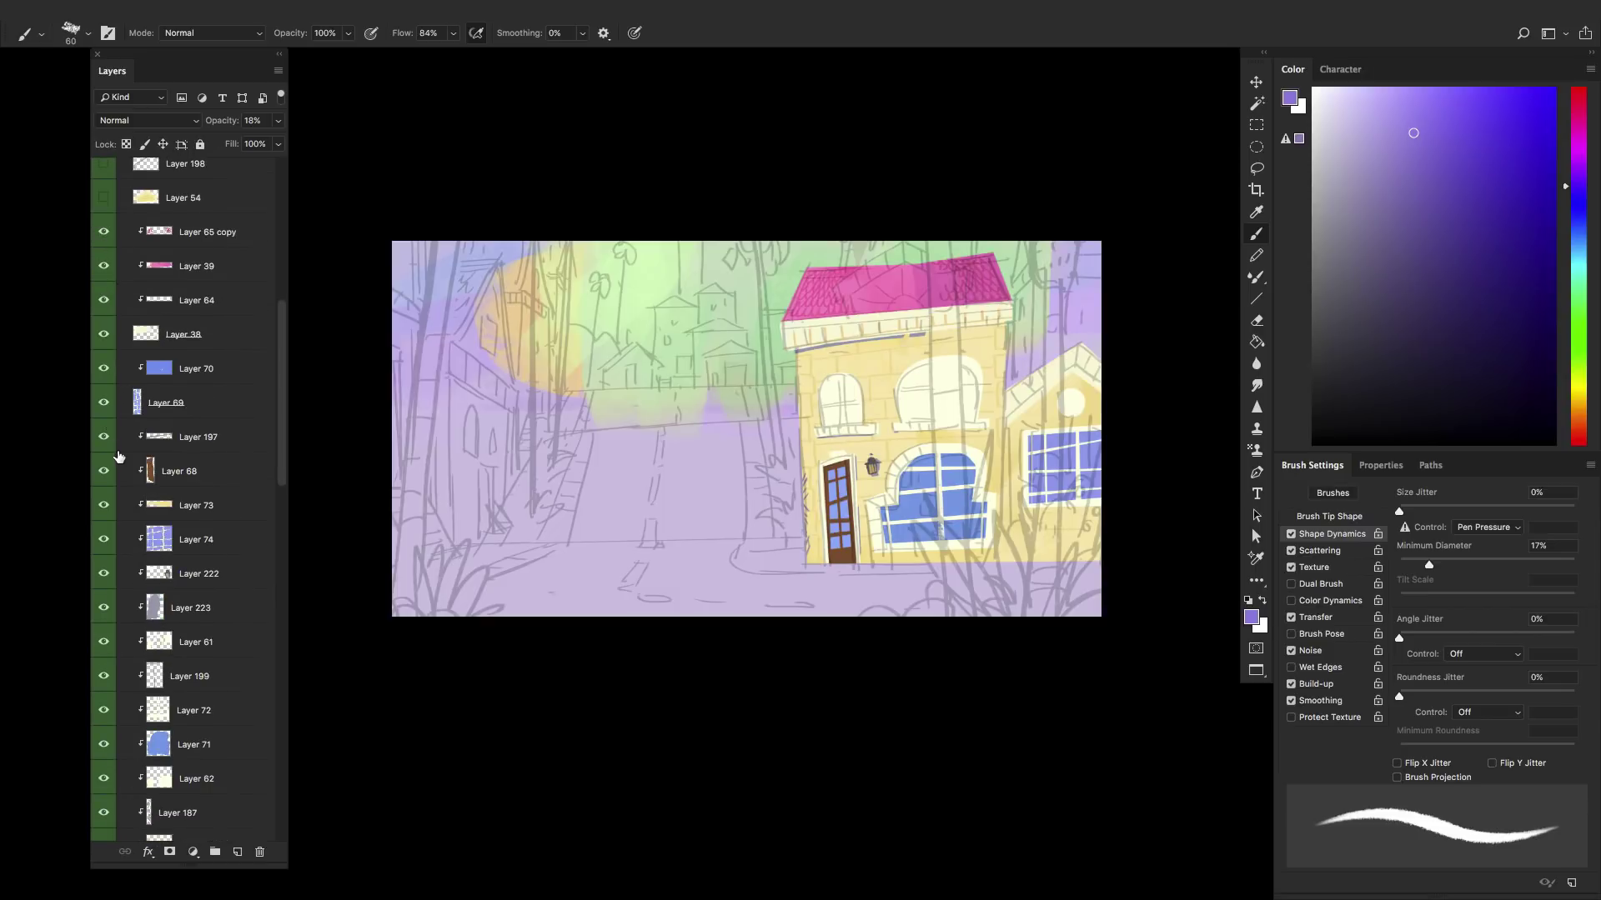
scroll(121, 467, "up", 5)
left_click(122, 471)
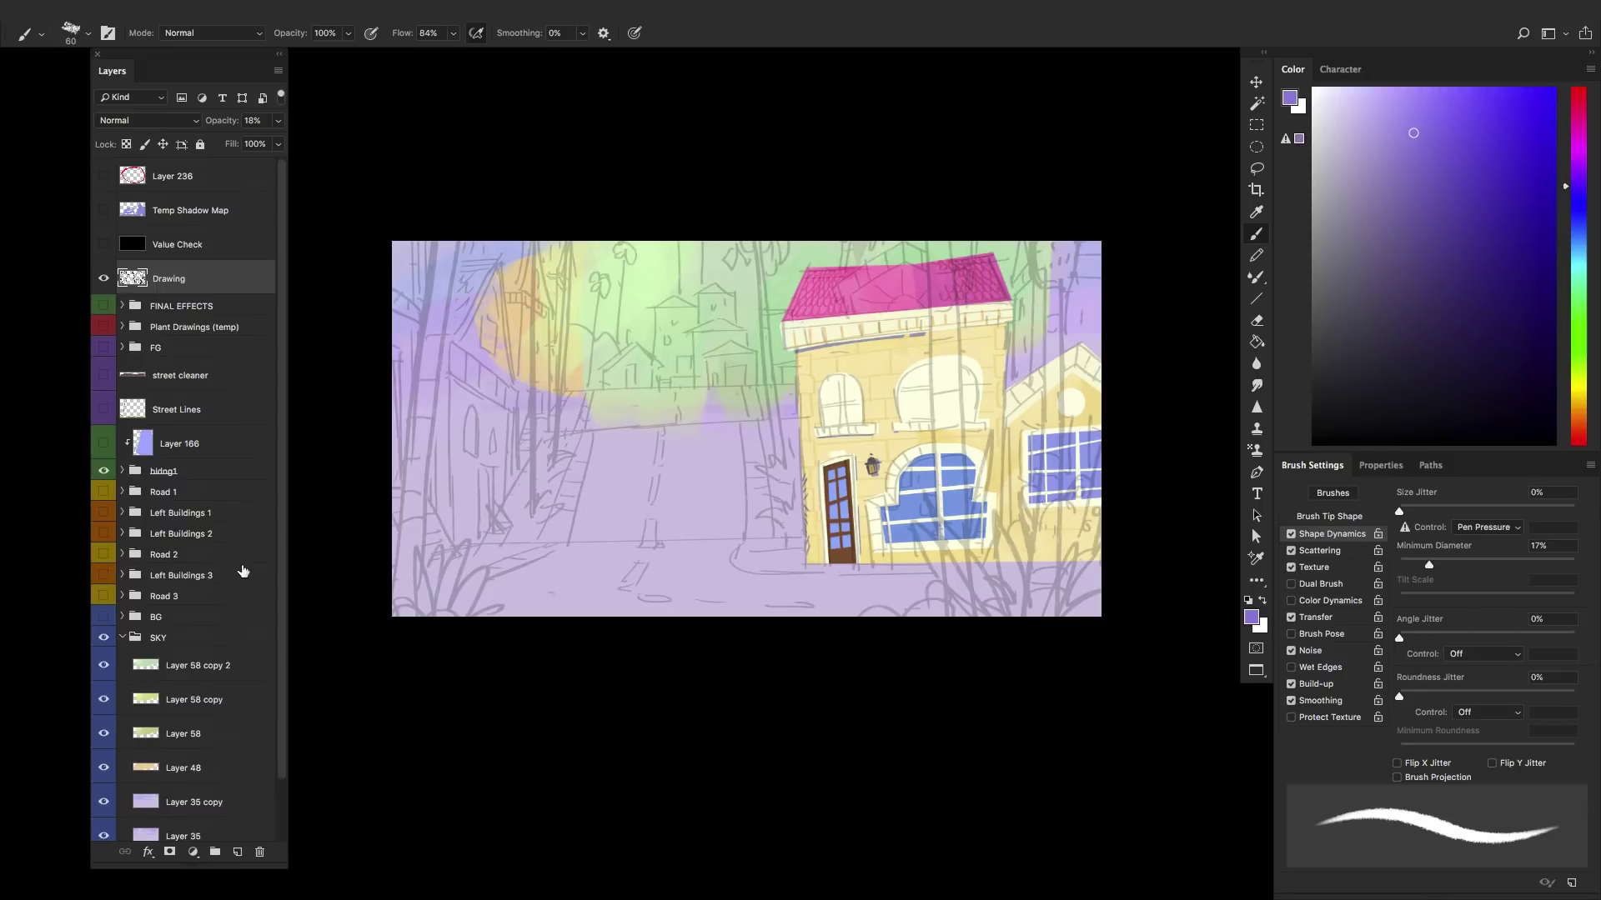
left_click(122, 471)
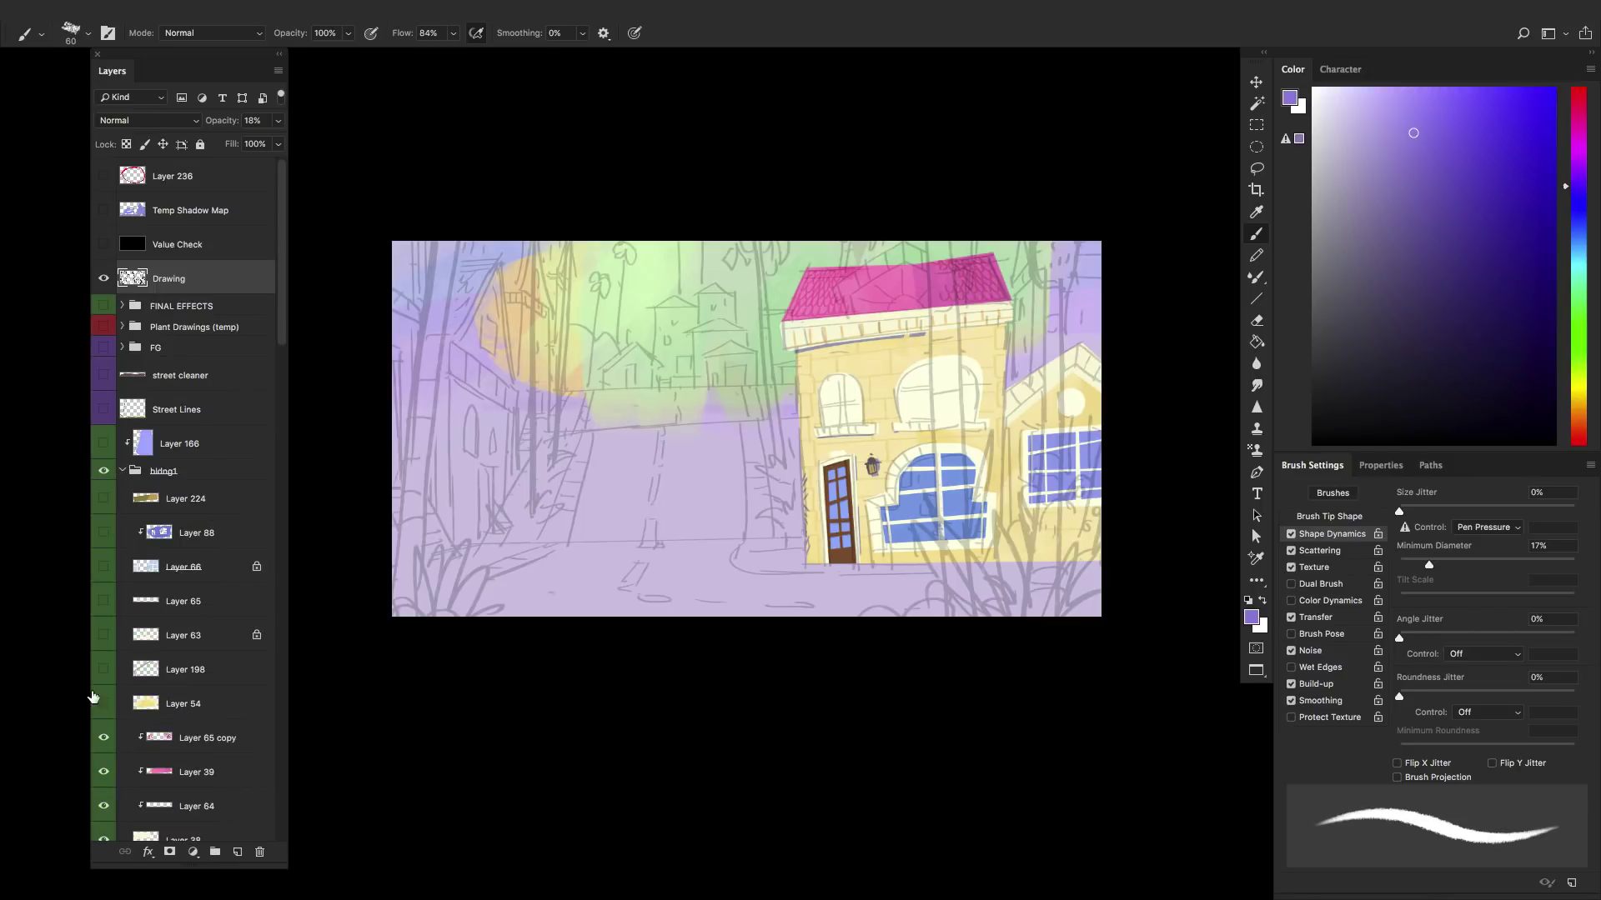
- Show Layer 54 through Layer 224 for the upper facade, plus the palm leaf layers
left_click_drag(92, 697, 103, 498)
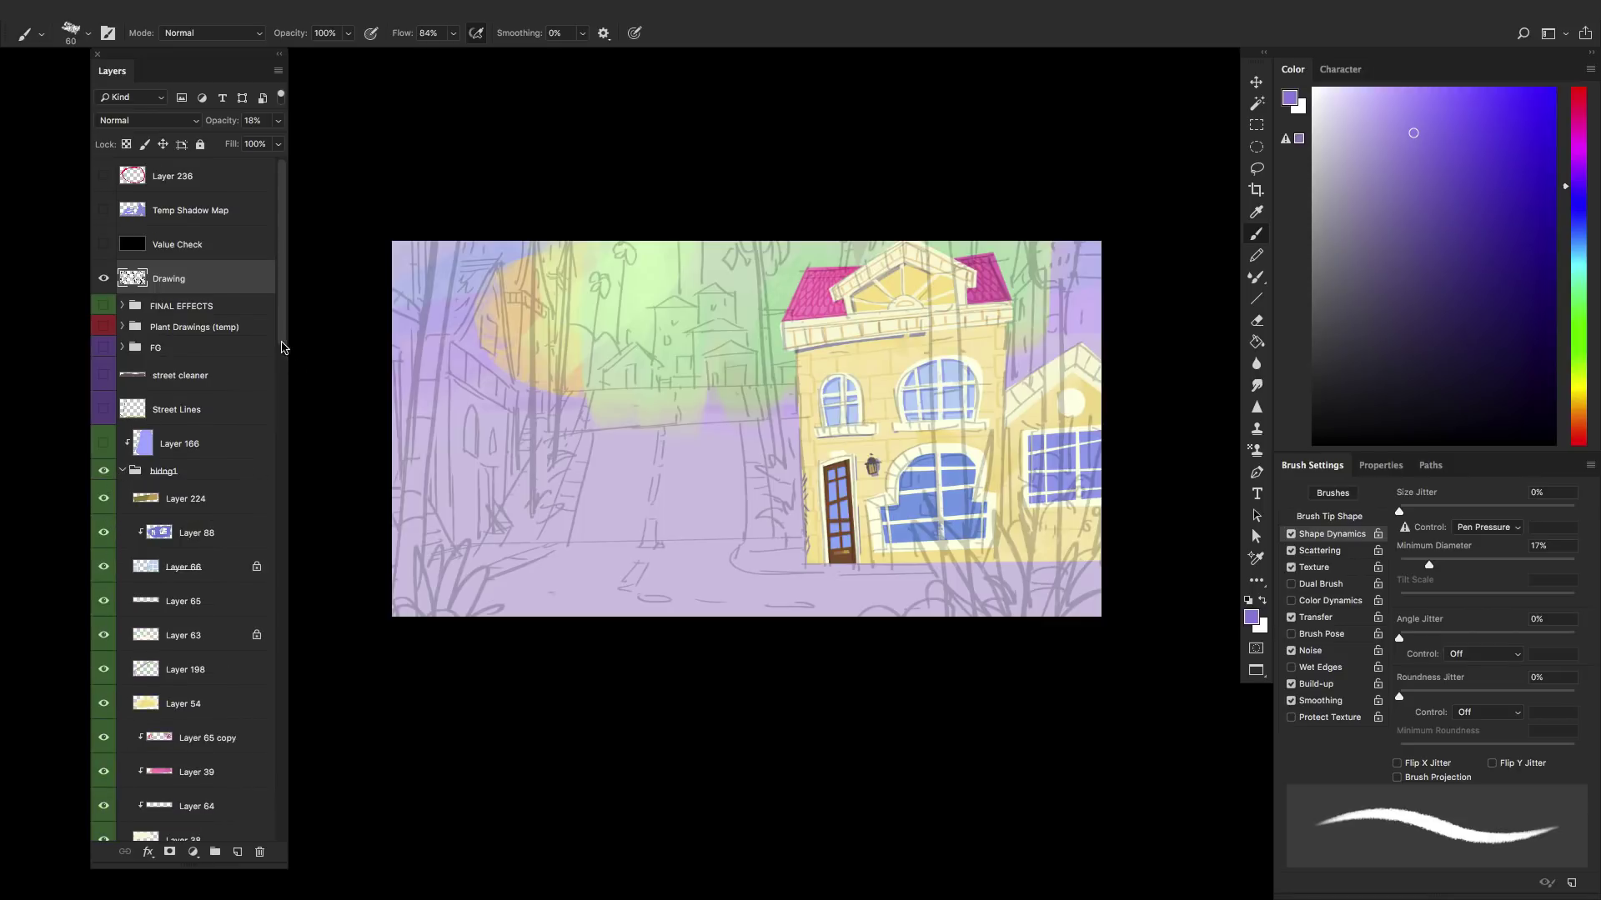
left_click_drag(282, 346, 285, 621)
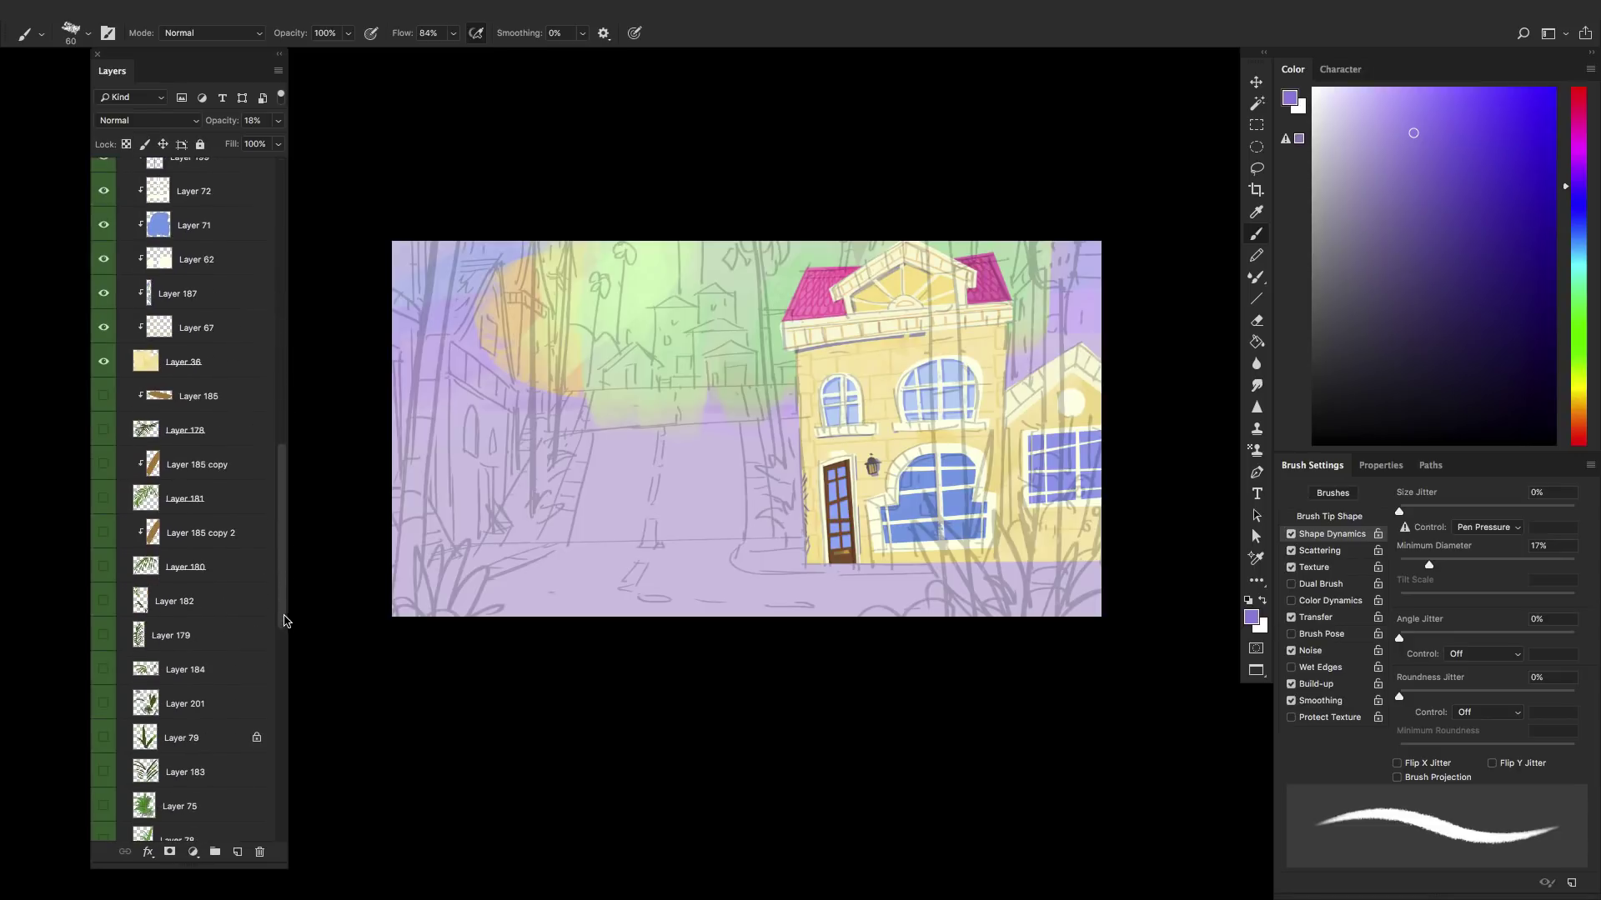
left_click_drag(104, 406, 104, 433)
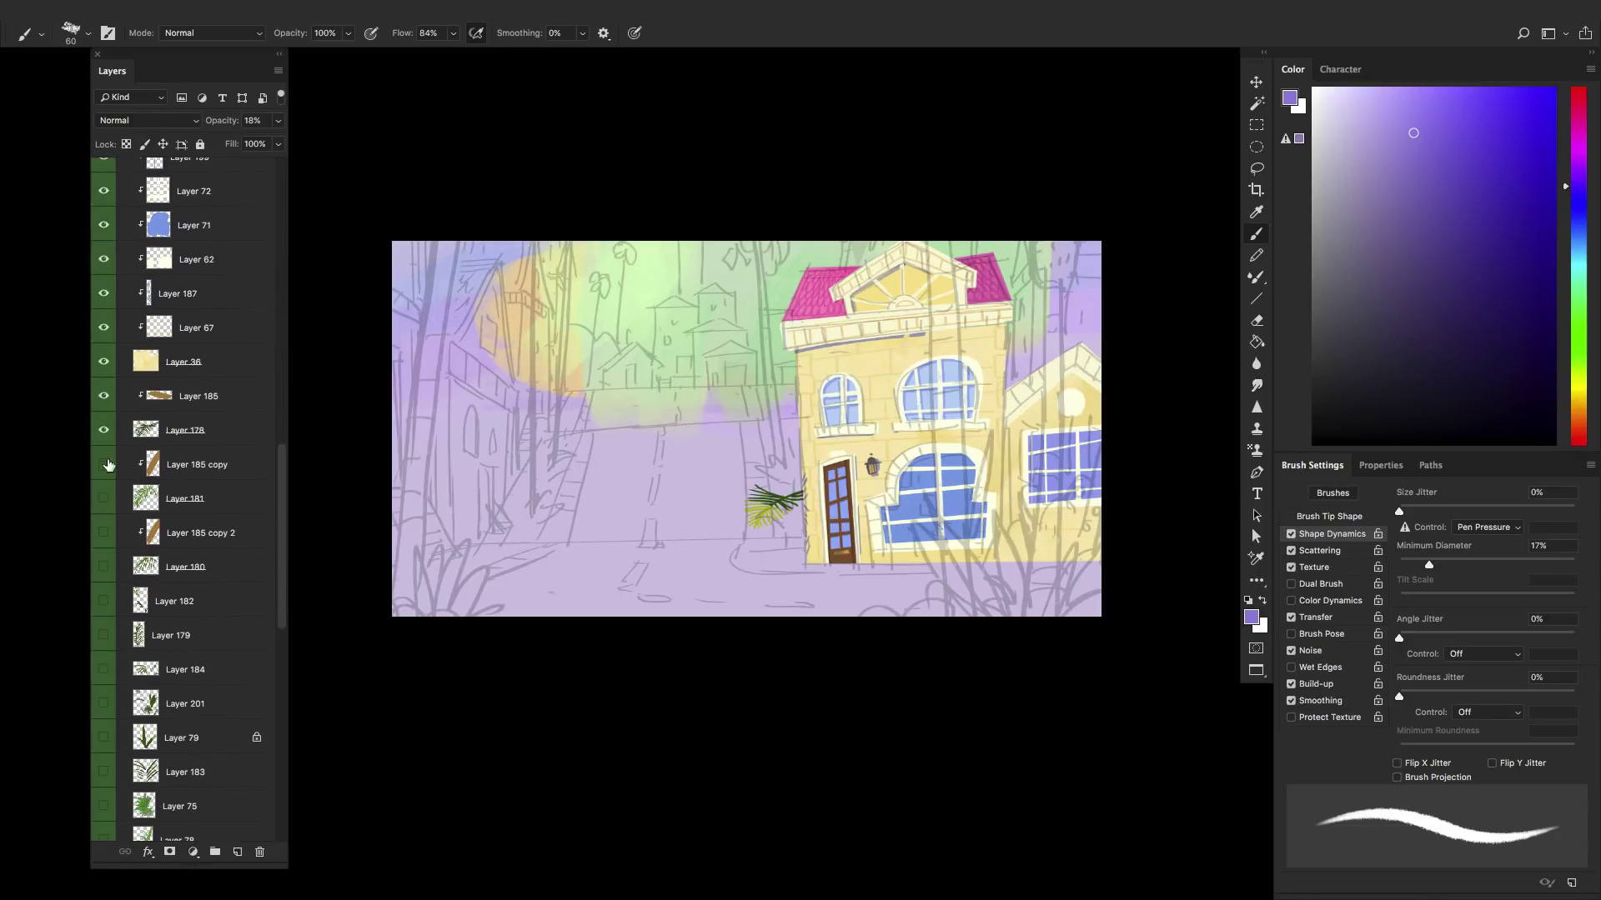
left_click_drag(105, 567, 104, 464)
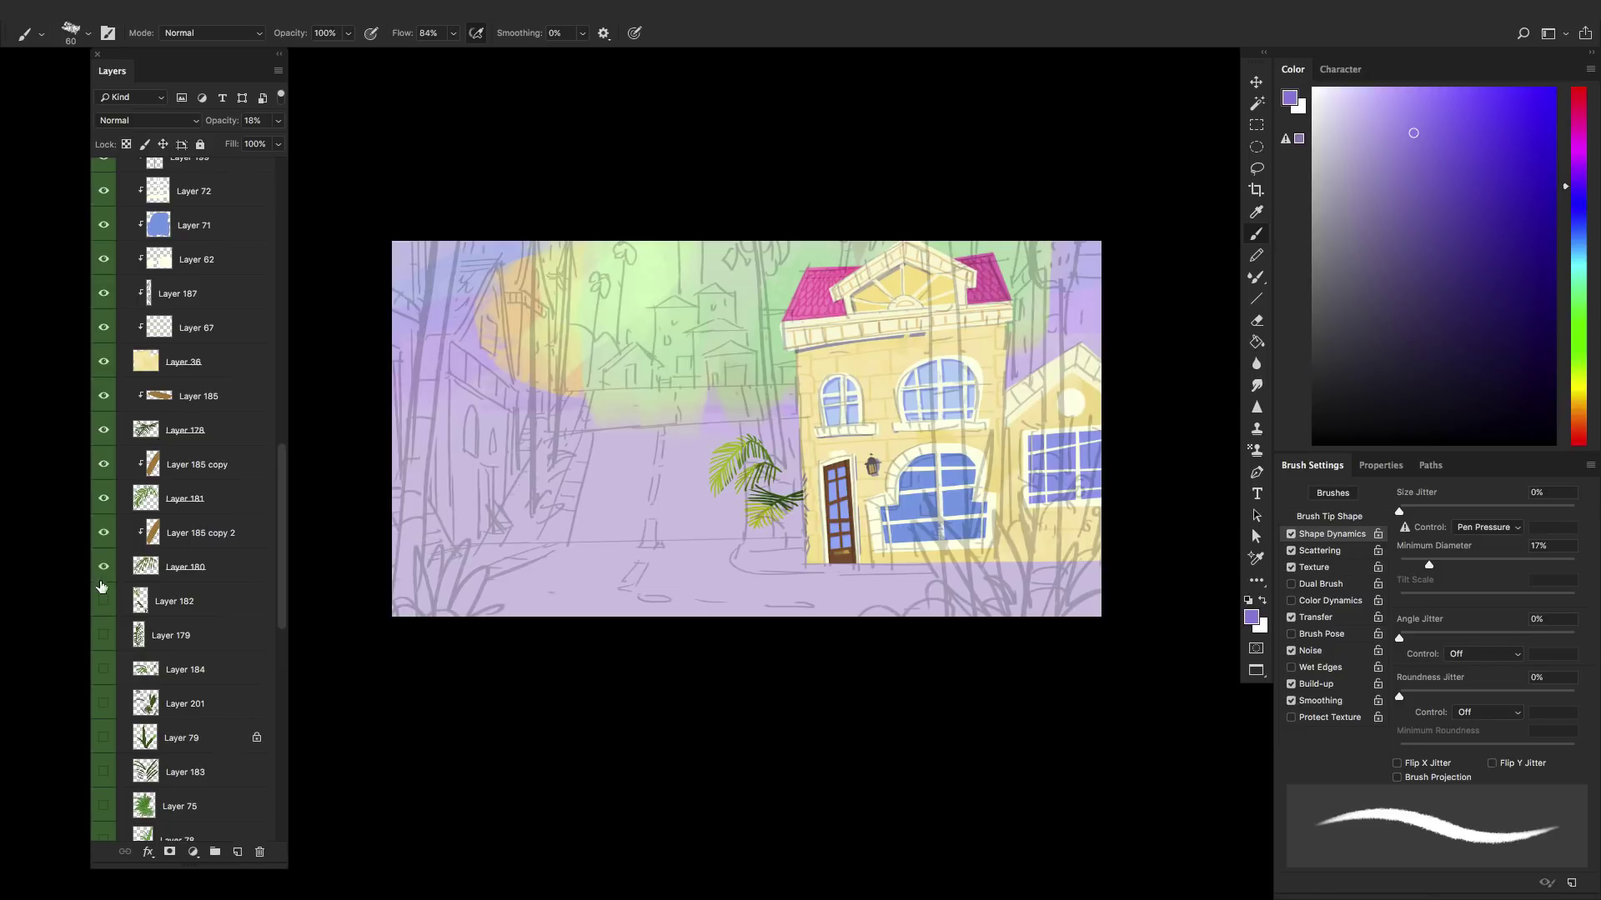
- Compare Layer 180's palm leaf, then hide the palm leaves beside the door
scroll(269, 543, "down", 3)
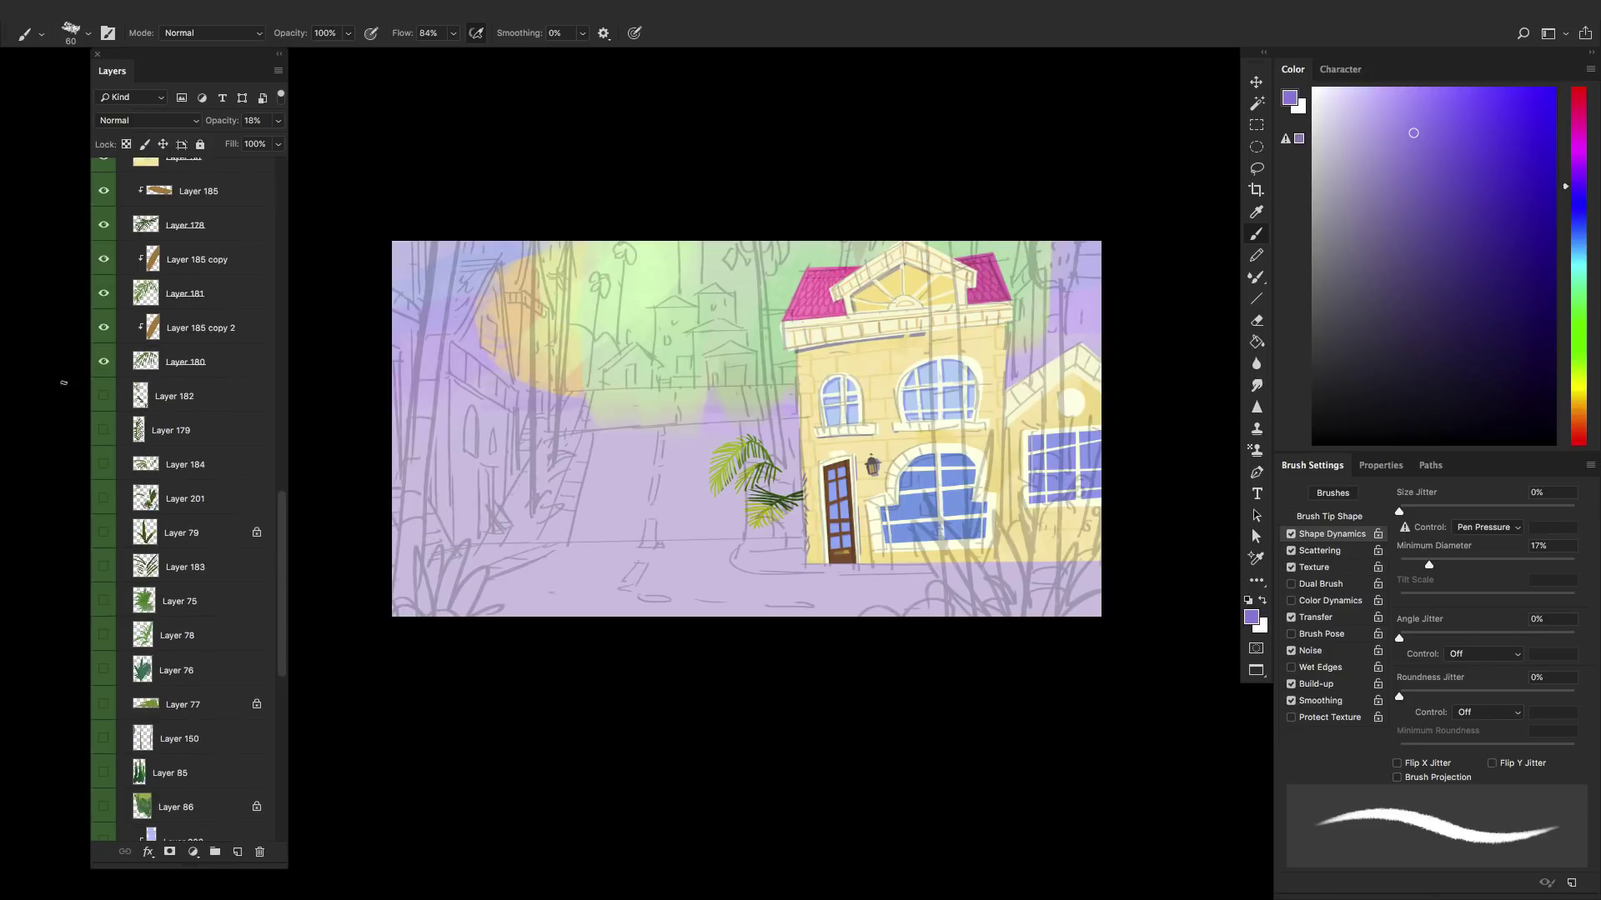
left_click(103, 367)
left_click(104, 367)
left_click(105, 368)
left_click(105, 369)
left_click(106, 369)
left_click(105, 370)
left_click(103, 296)
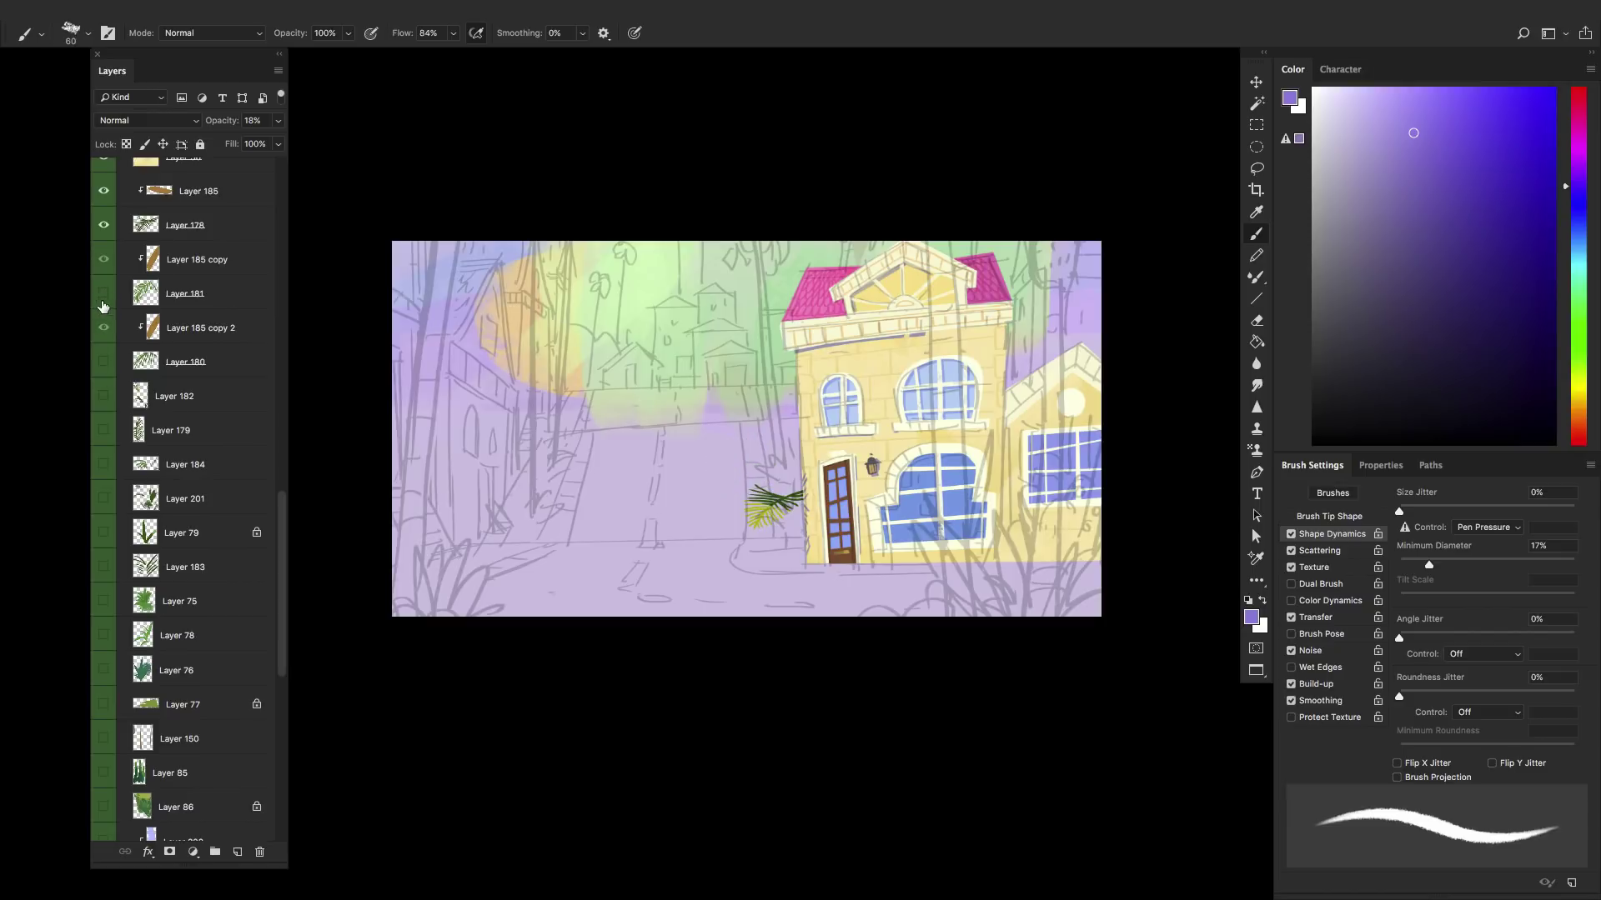
left_click(104, 236)
scroll(224, 417, "up", 15)
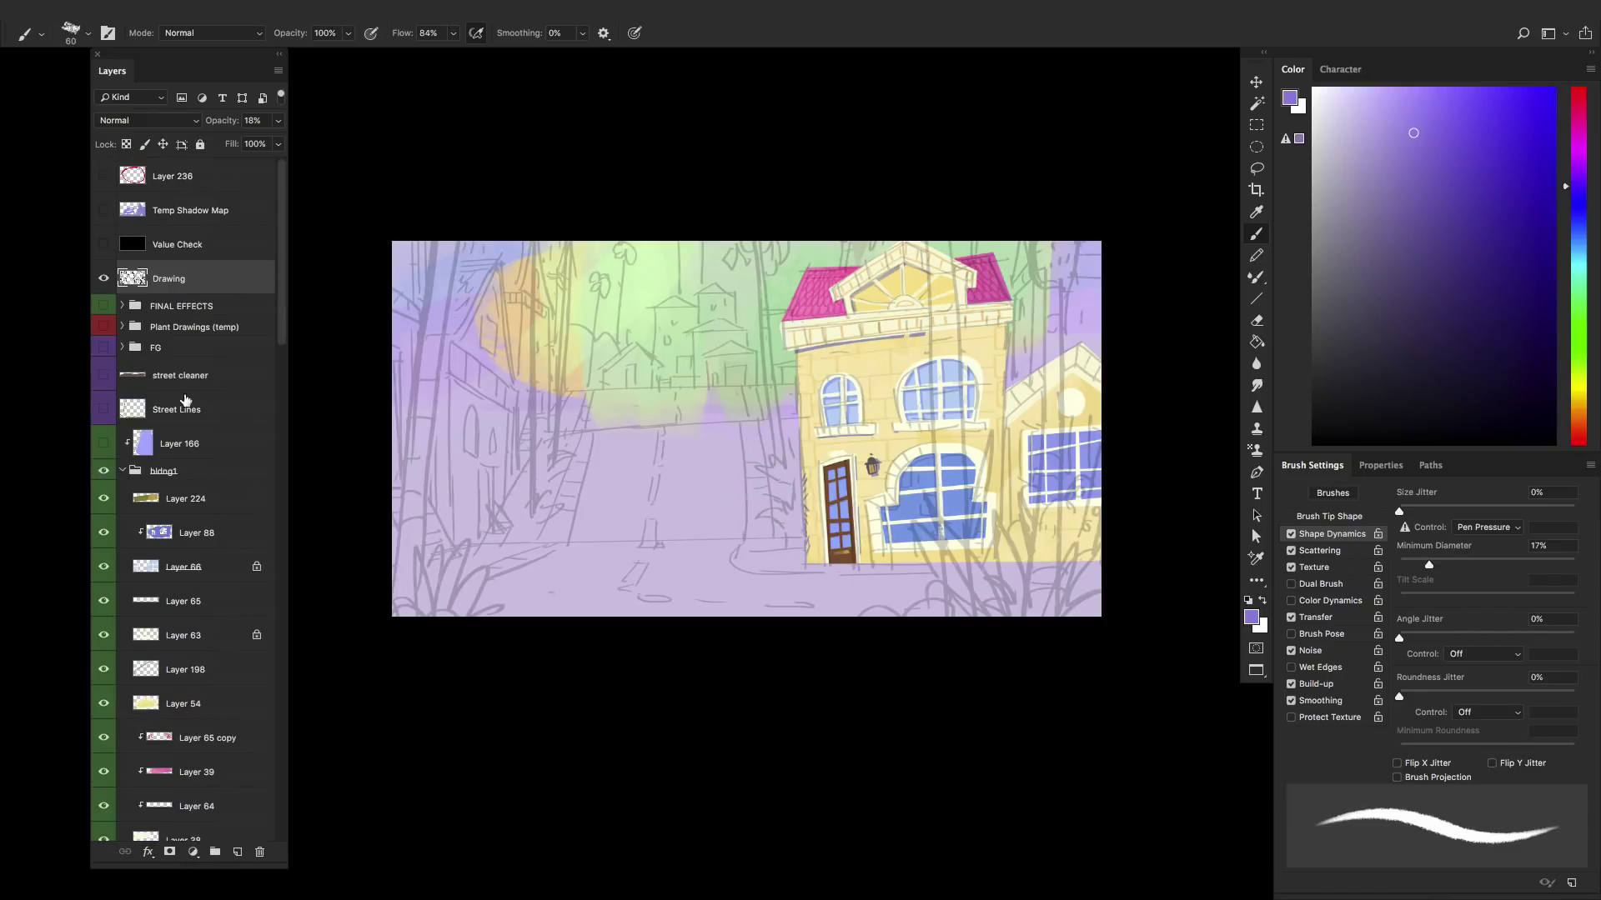
- Collapse bldng1 and turn on the Road 1, Road 2 and Road 3 groups
left_click(123, 471)
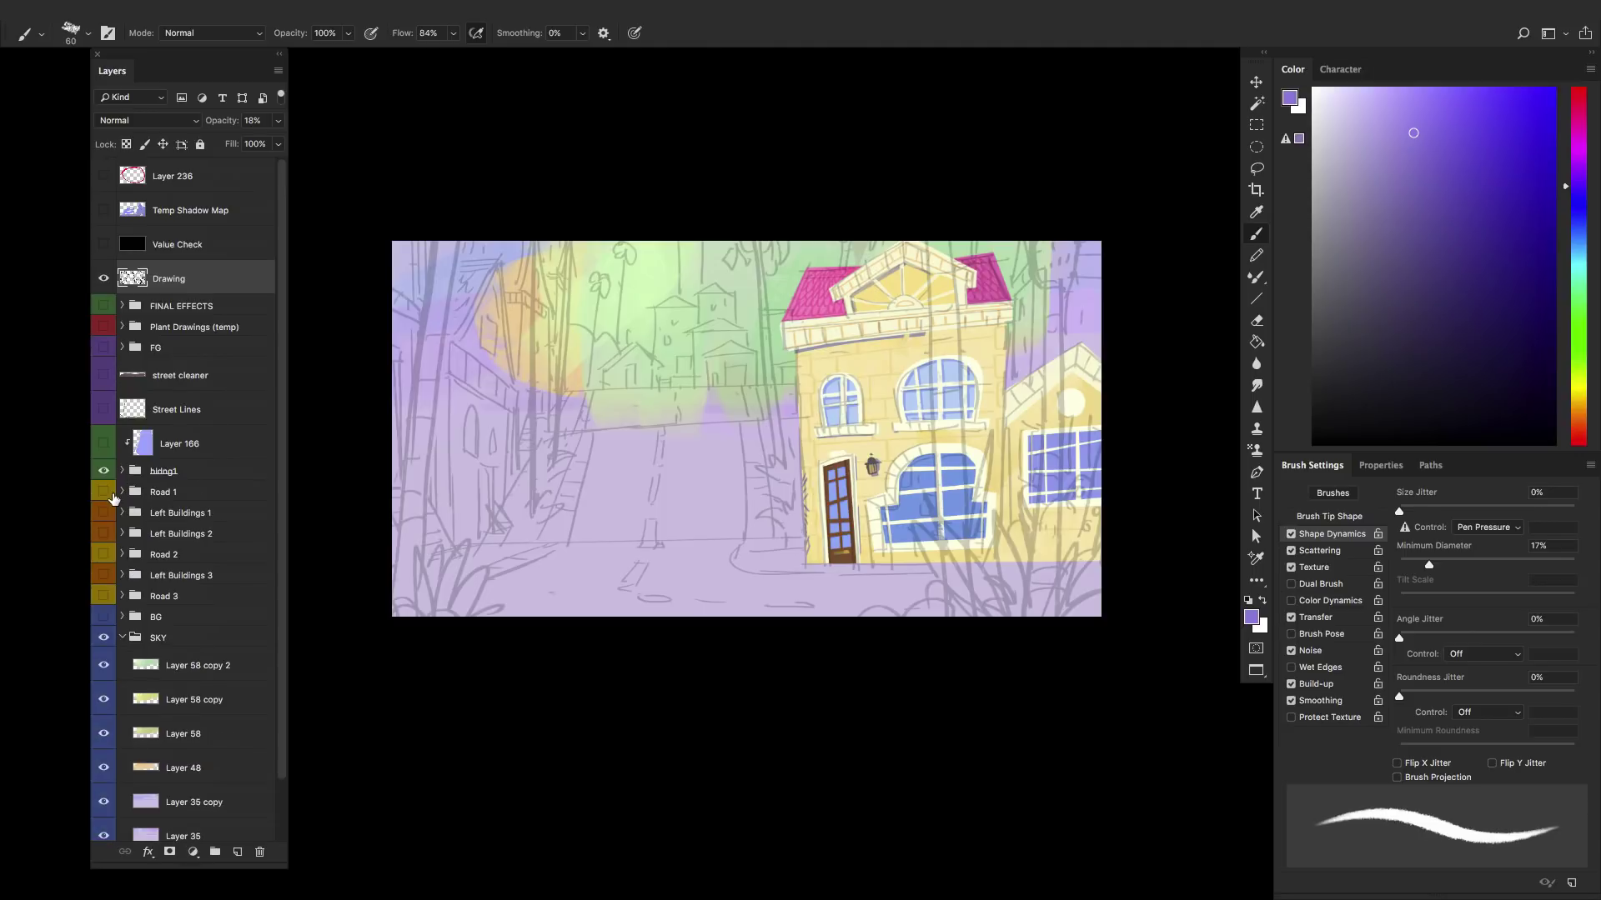
left_click(104, 492)
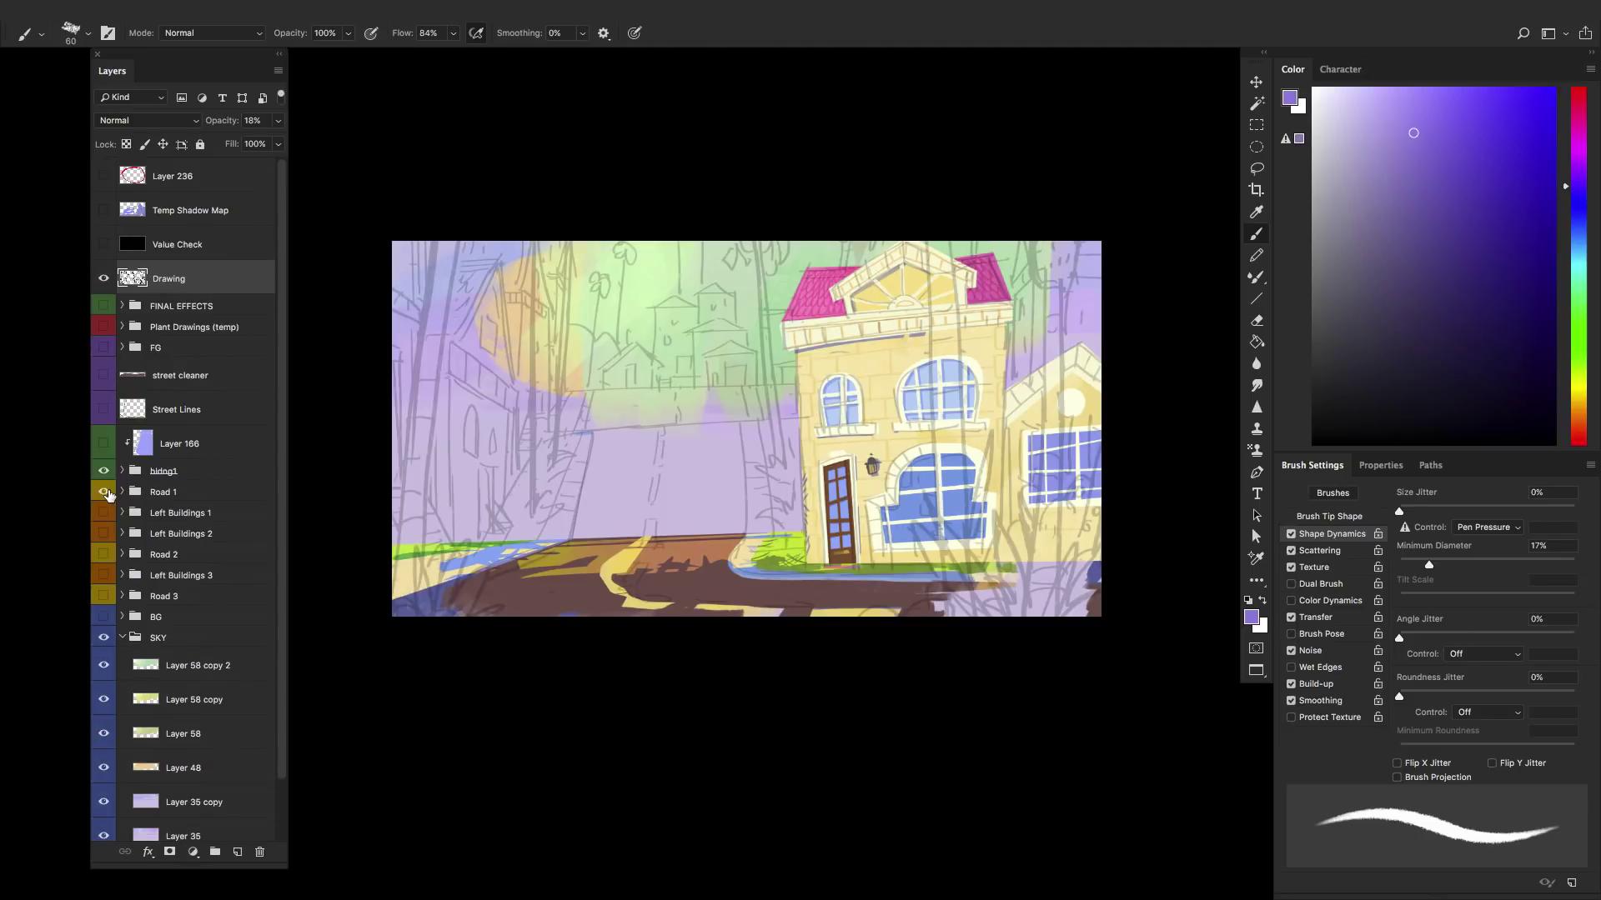
left_click(104, 554)
left_click(103, 596)
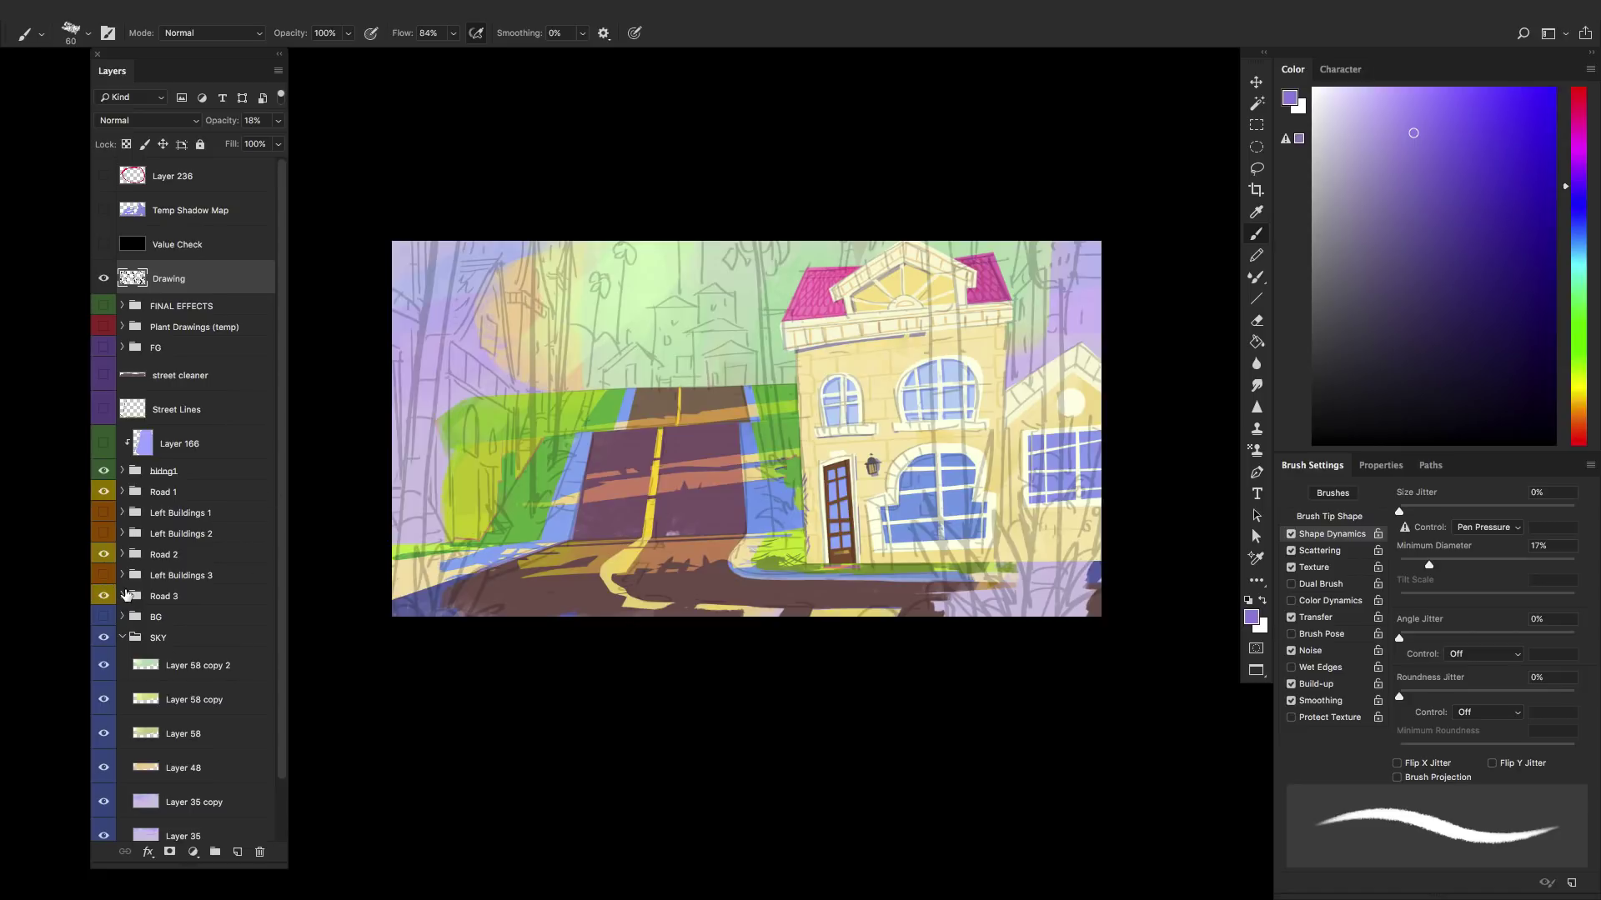
- Expand Road 3, Road 2 and Road 1 and hide their detail layers, leaving the base fills
left_click(122, 596)
left_click_drag(103, 624, 105, 726)
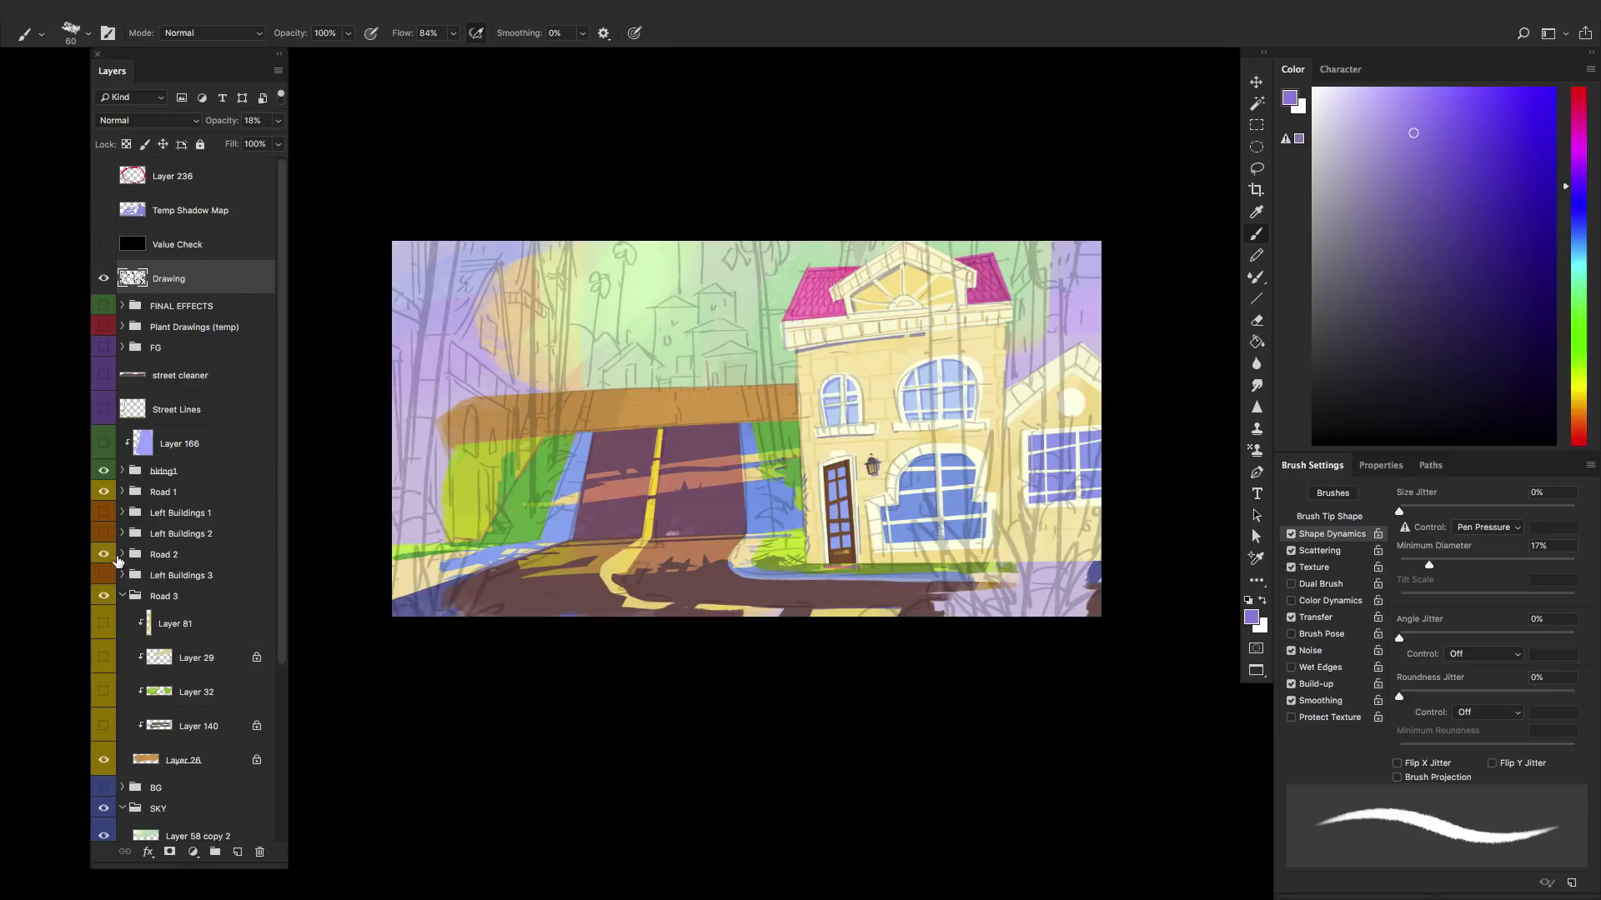
left_click(122, 555)
left_click_drag(110, 581, 103, 717)
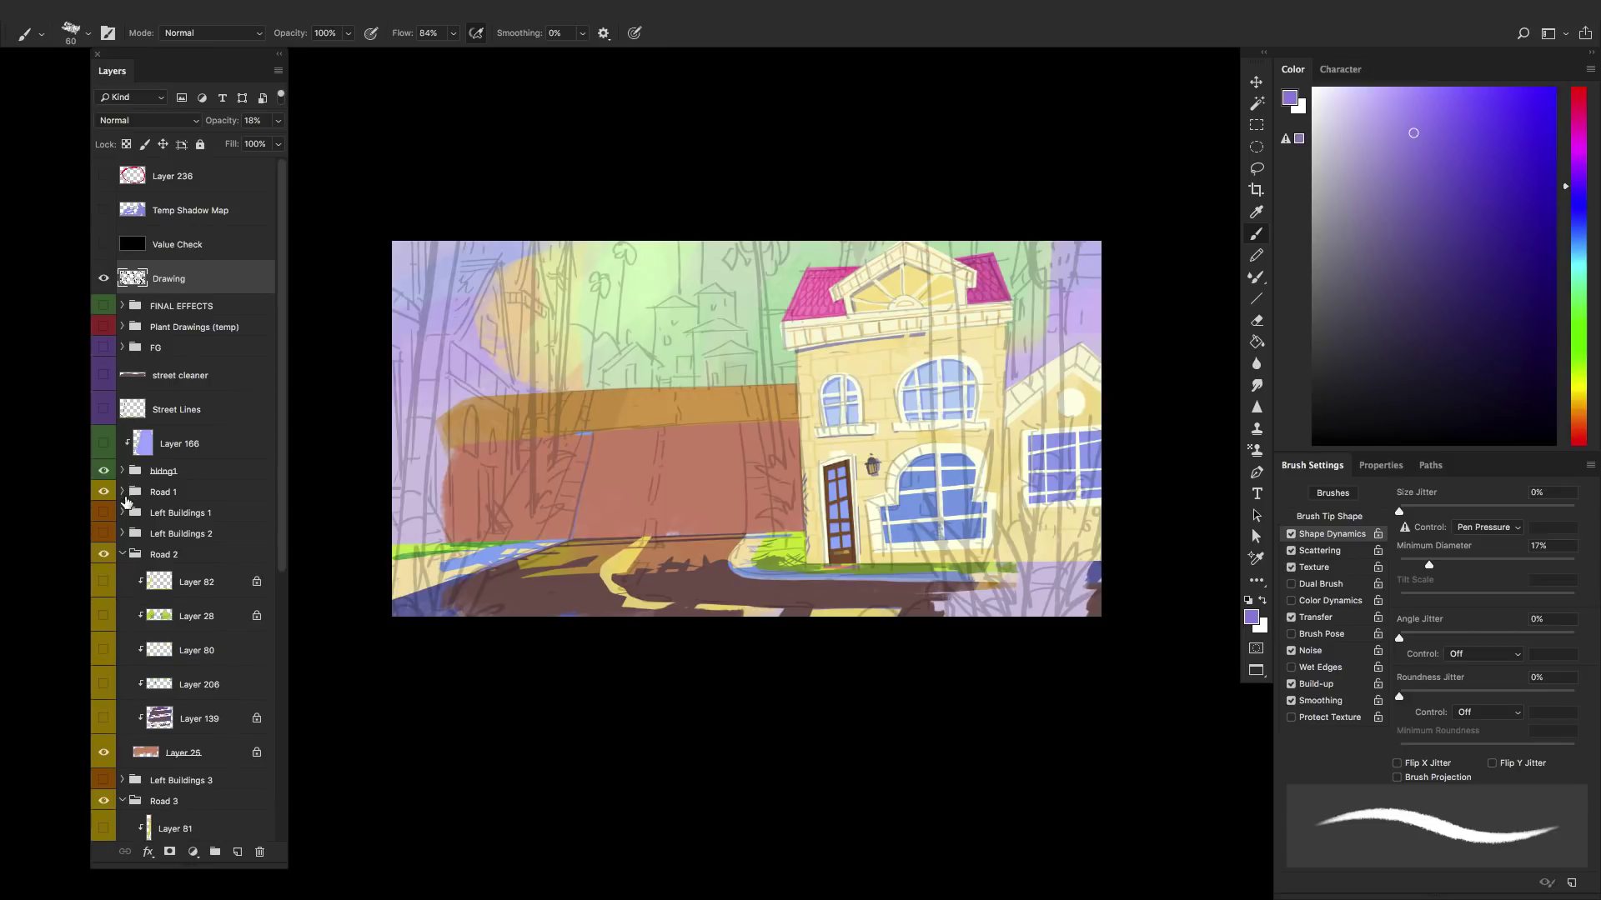
left_click(122, 491)
left_click_drag(104, 520, 103, 727)
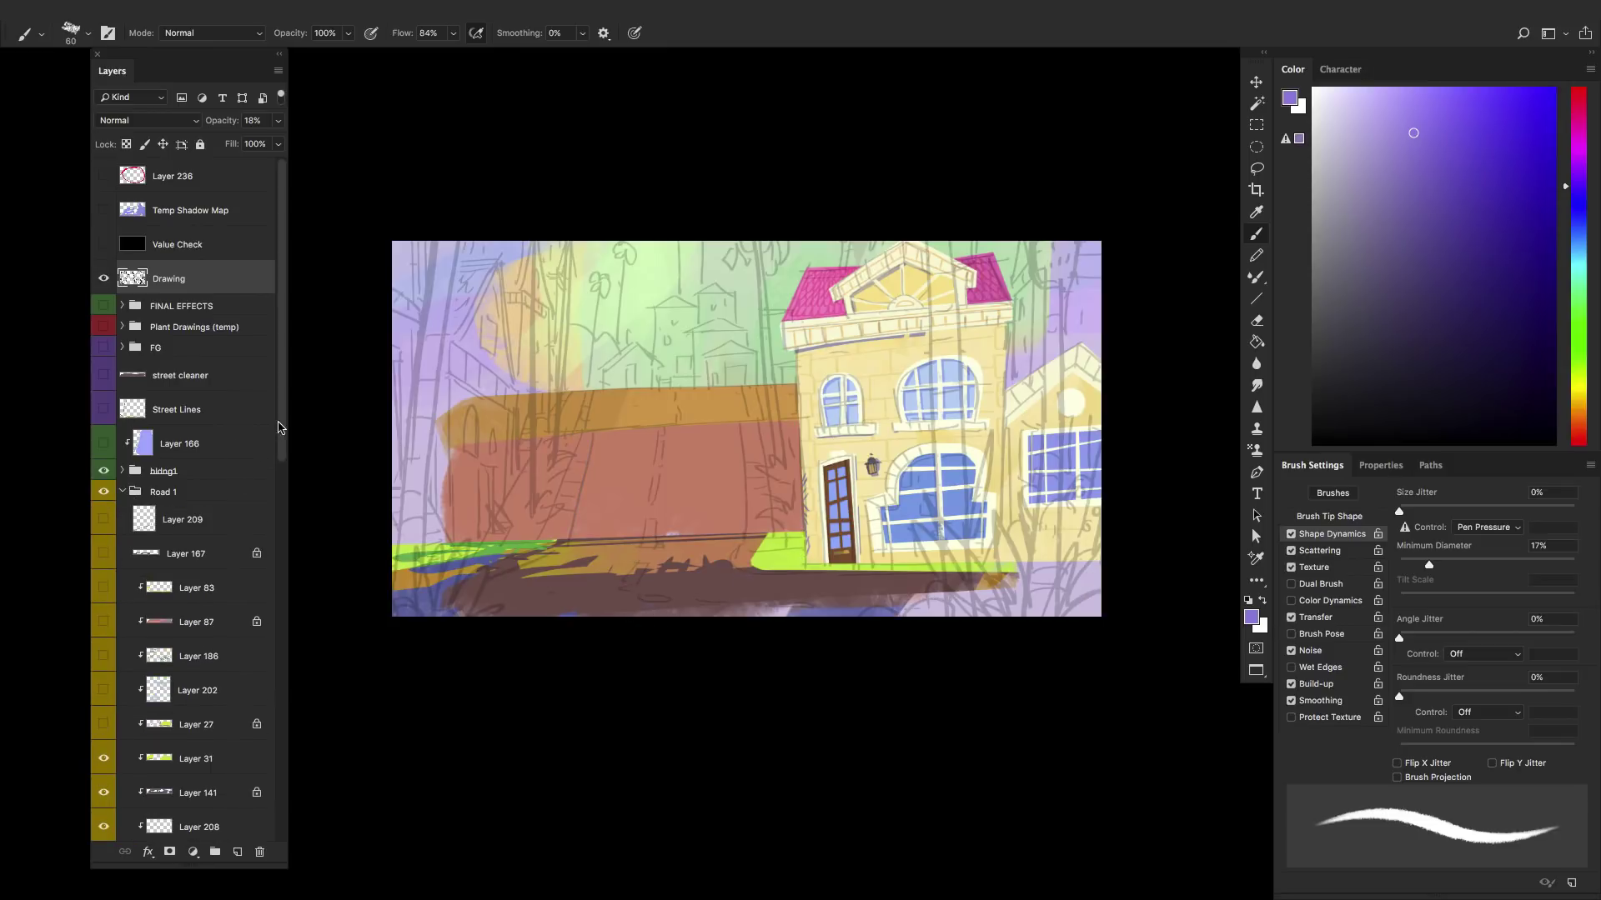
left_click_drag(282, 431, 283, 527)
left_click_drag(104, 519, 100, 620)
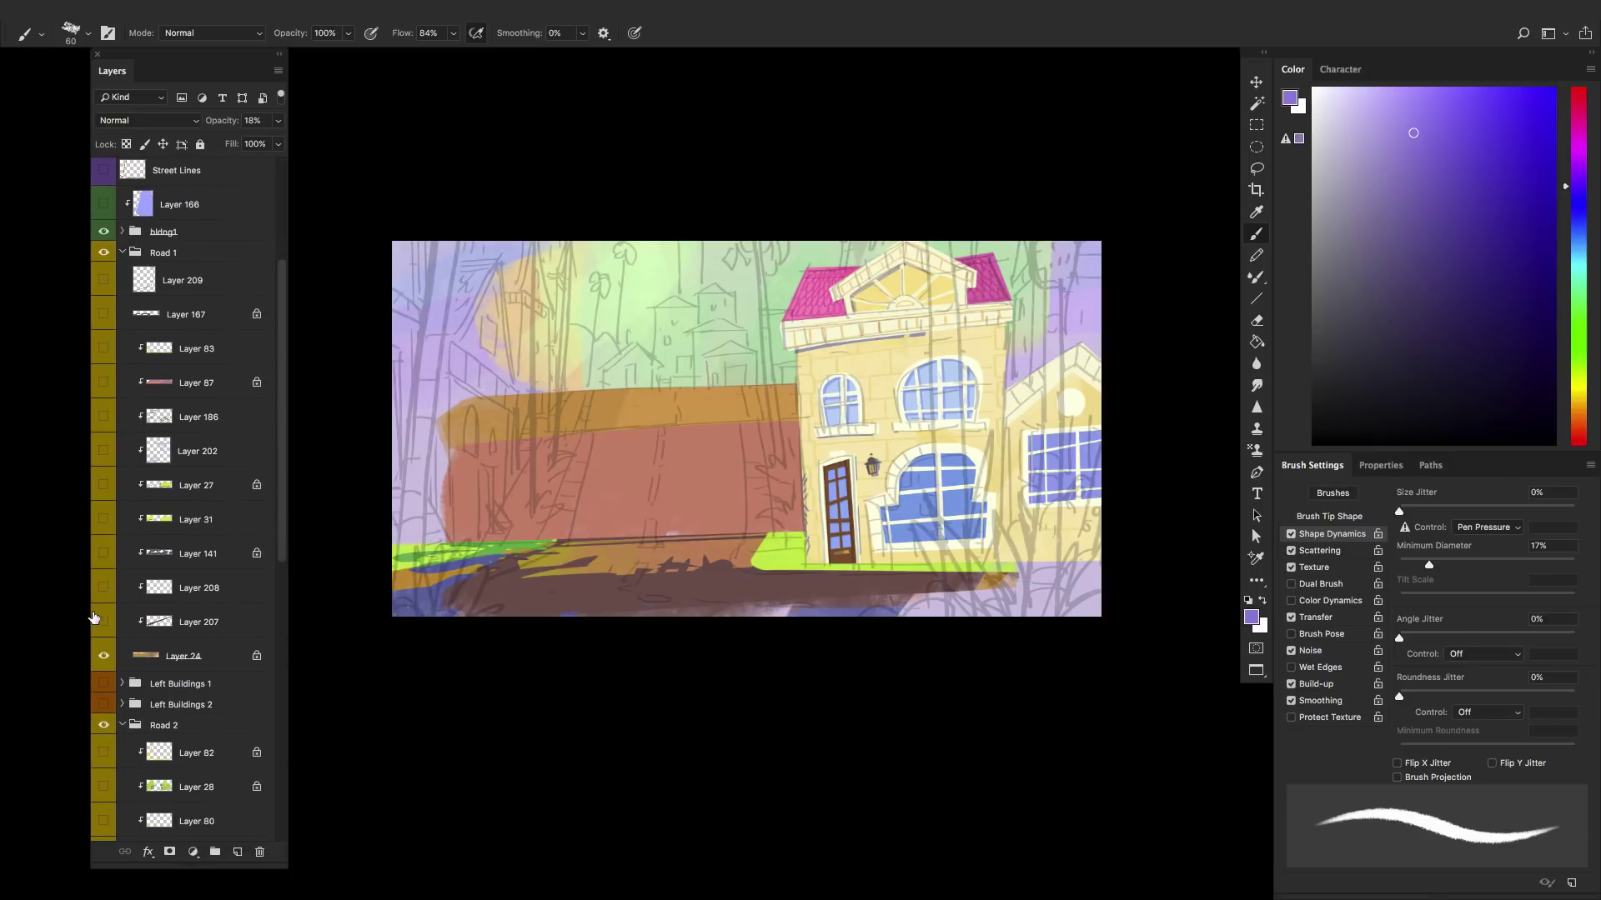
left_click_drag(282, 538, 282, 637)
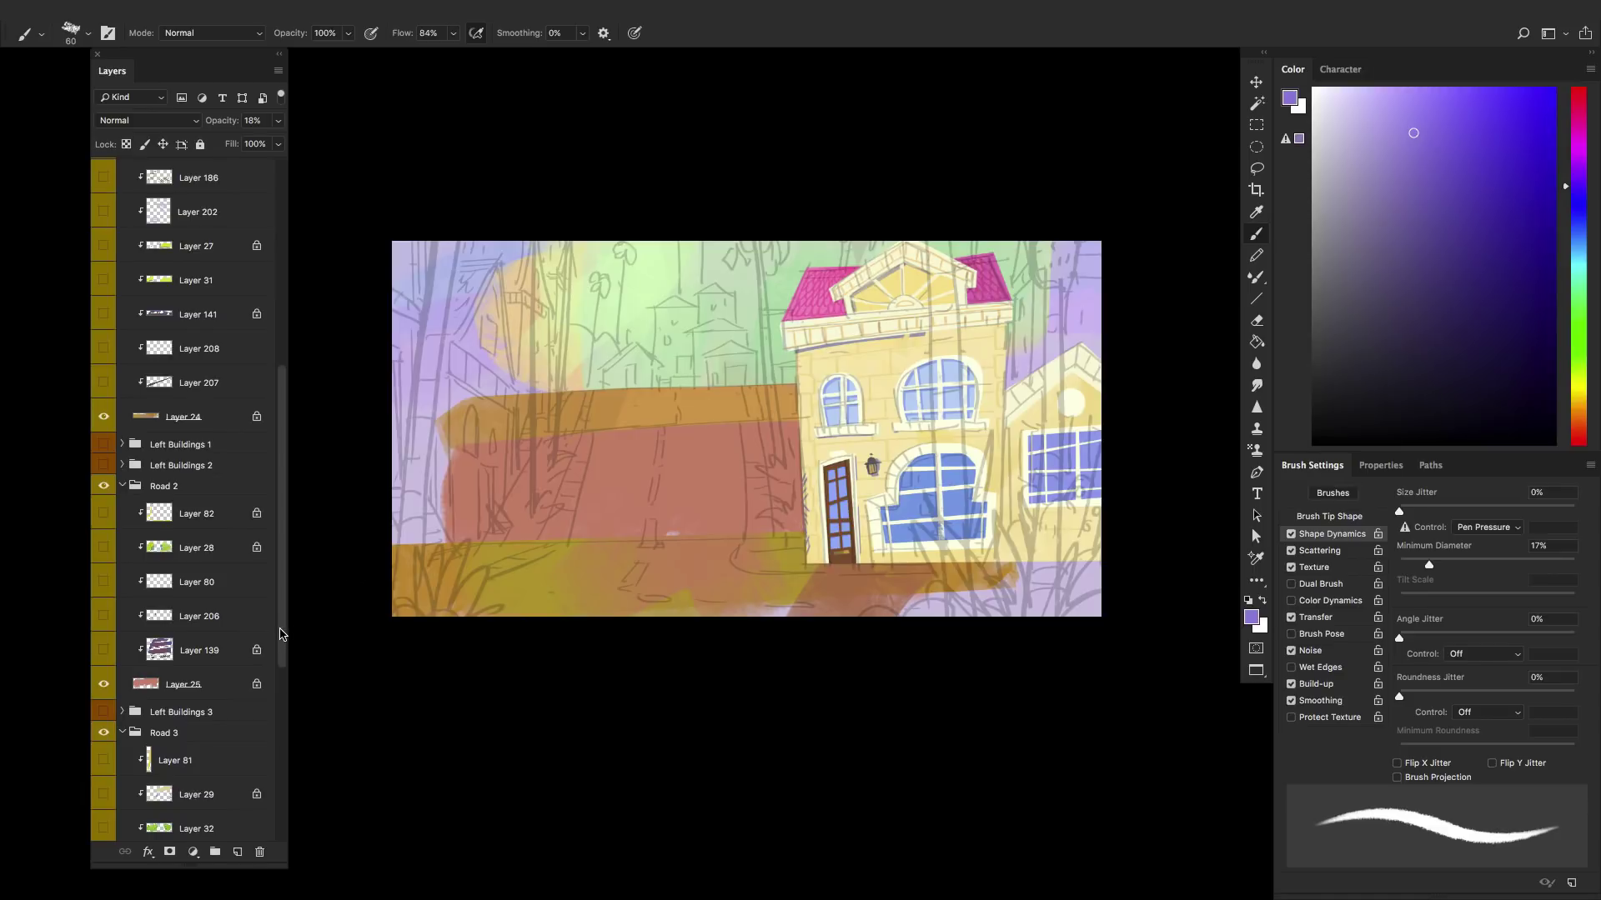
left_click_drag(284, 633, 284, 735)
- Hide Layer 140, show Layers 32, 29, 81 and the Road 2 layers, then hide Layer 139
left_click(103, 658)
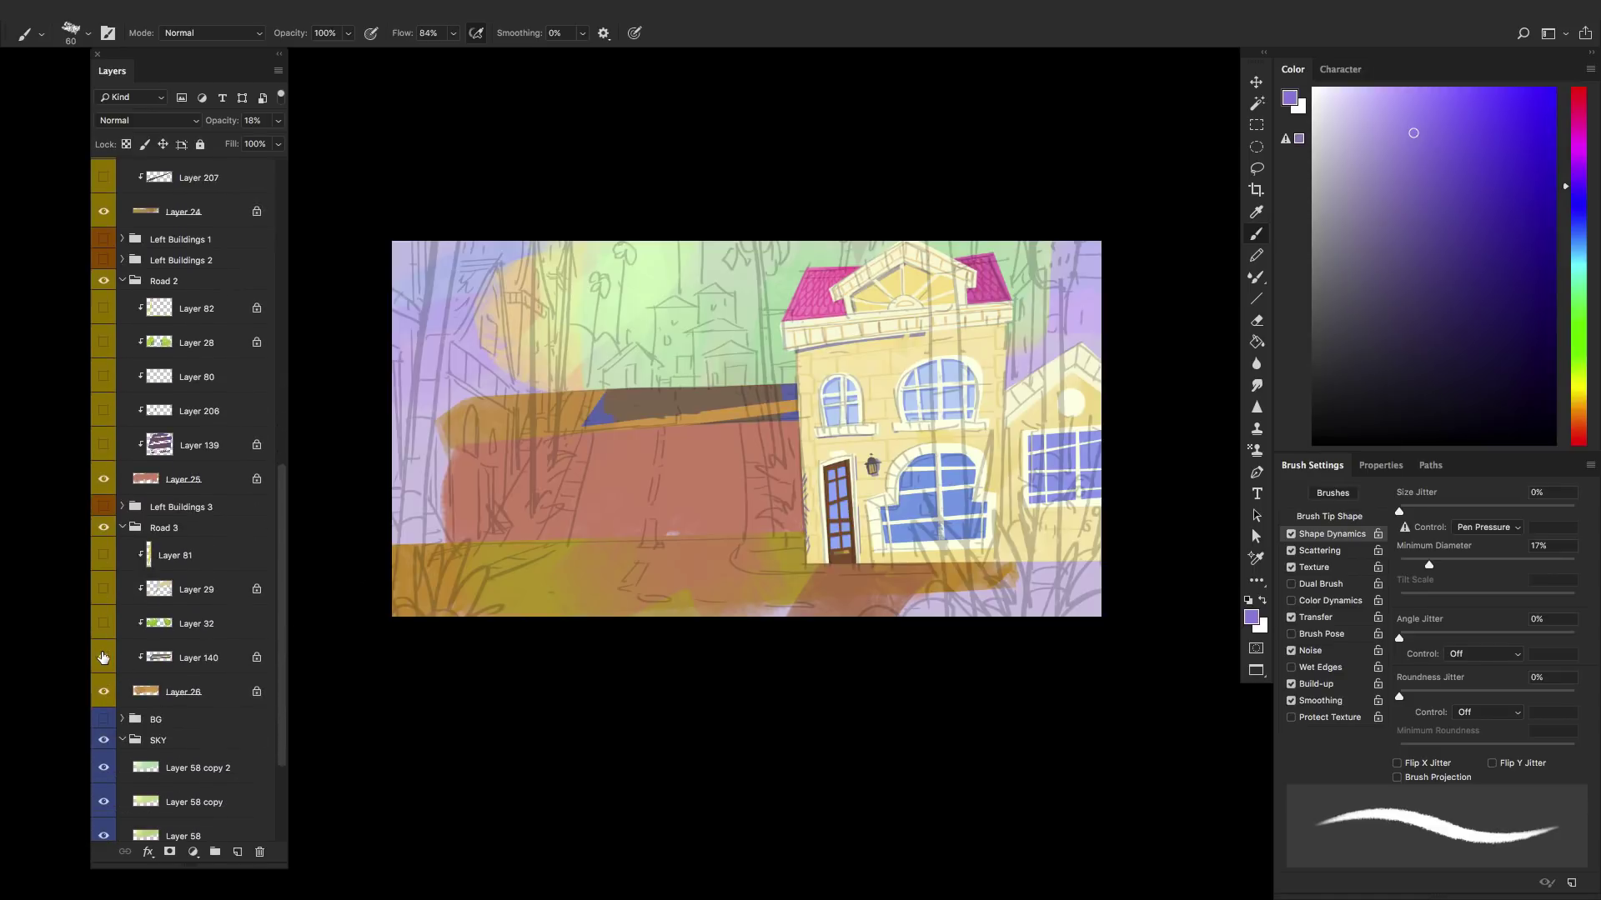
left_click(102, 624)
left_click(103, 590)
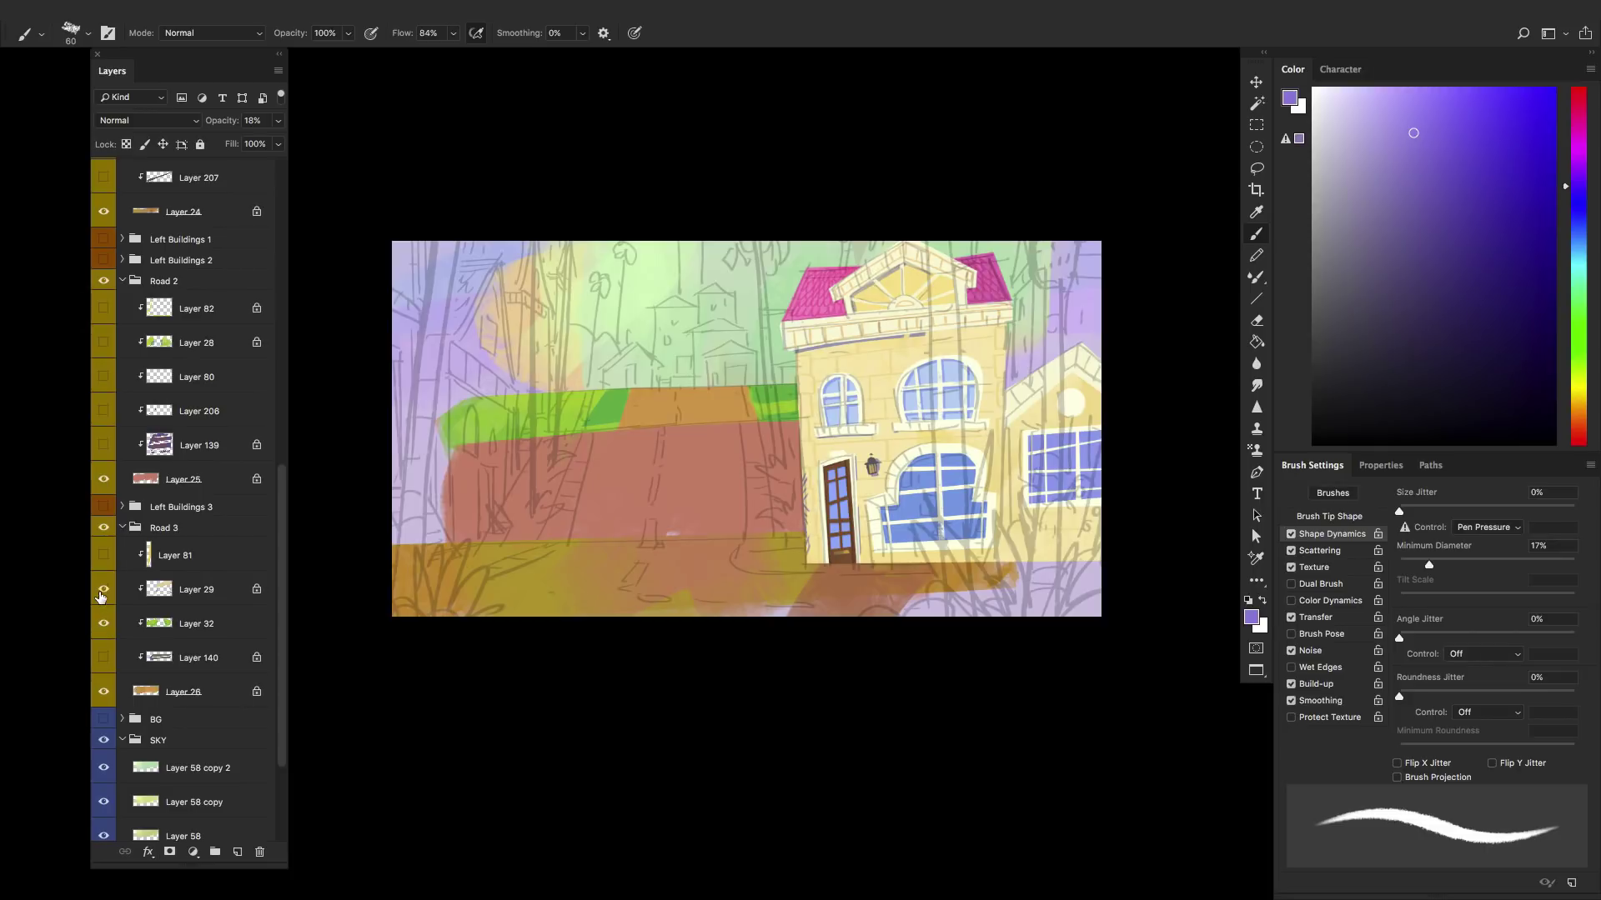
left_click(103, 555)
left_click_drag(103, 446, 103, 309)
left_click(102, 447)
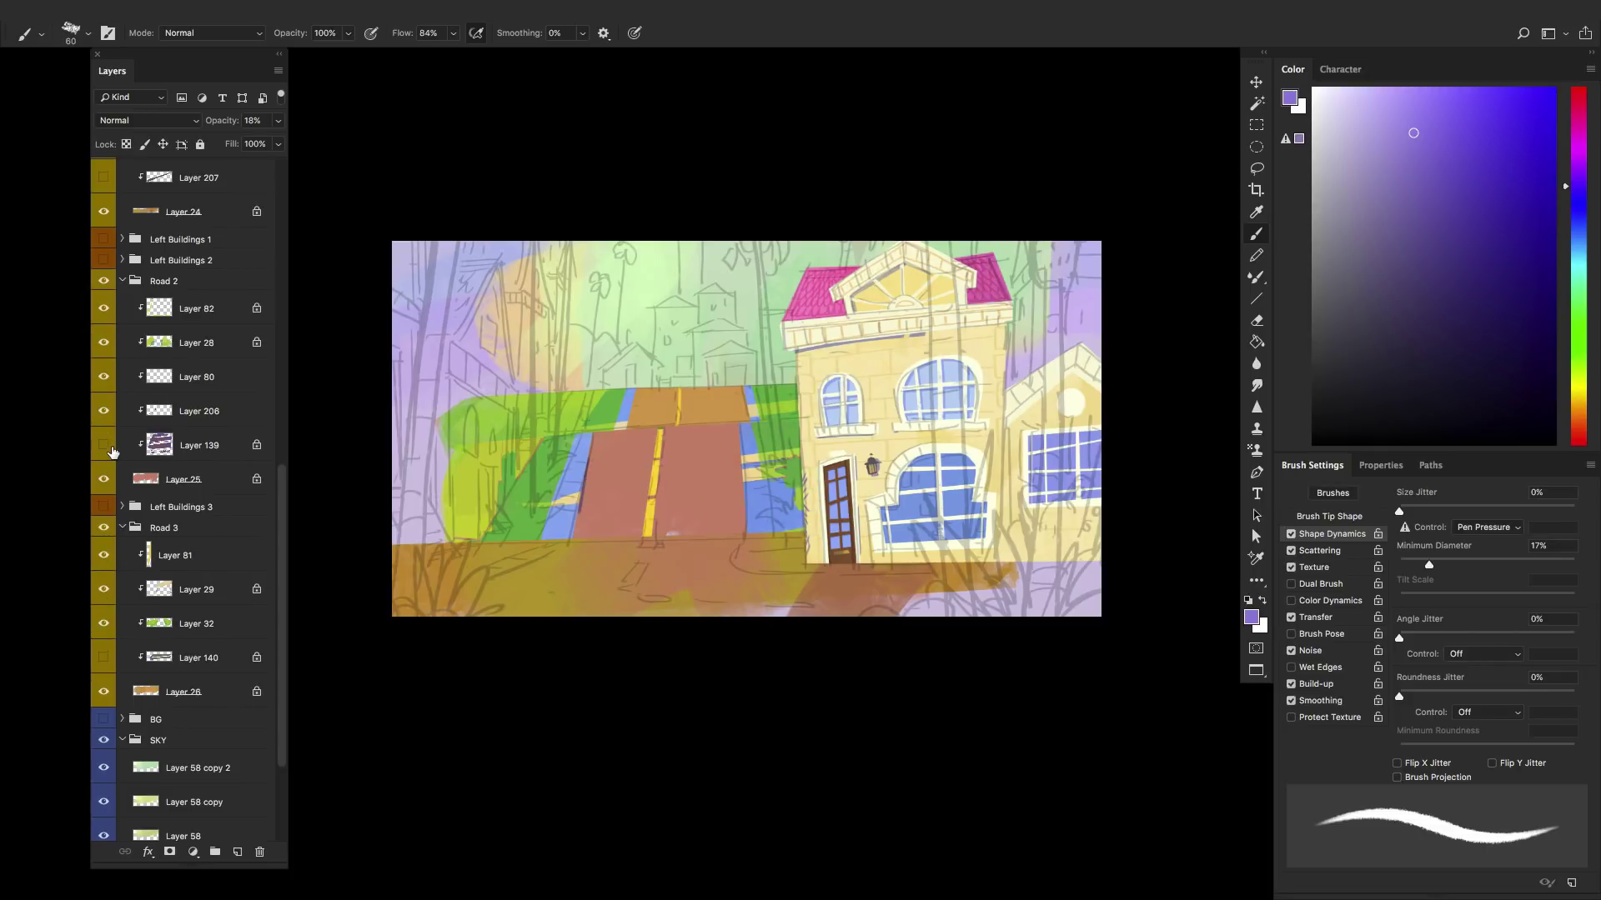
- Turn the Road 1 layers back on, compare Layer 87, and hide Layer 141 to lighten shadows
scroll(134, 613, "up", 8)
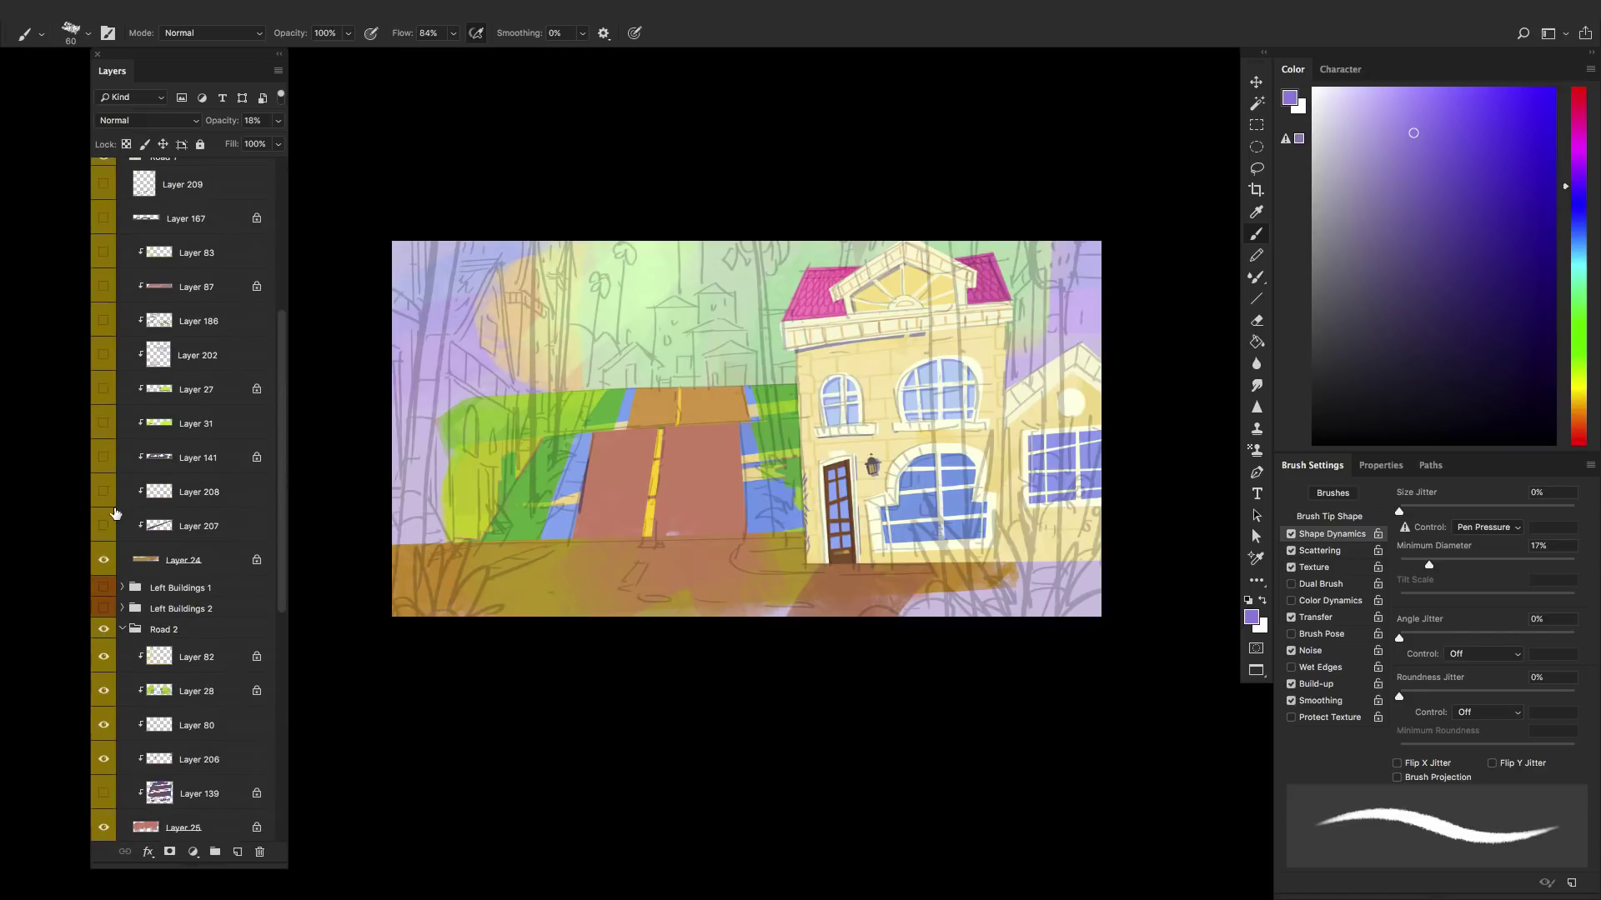
left_click_drag(102, 526, 97, 218)
left_click(103, 289)
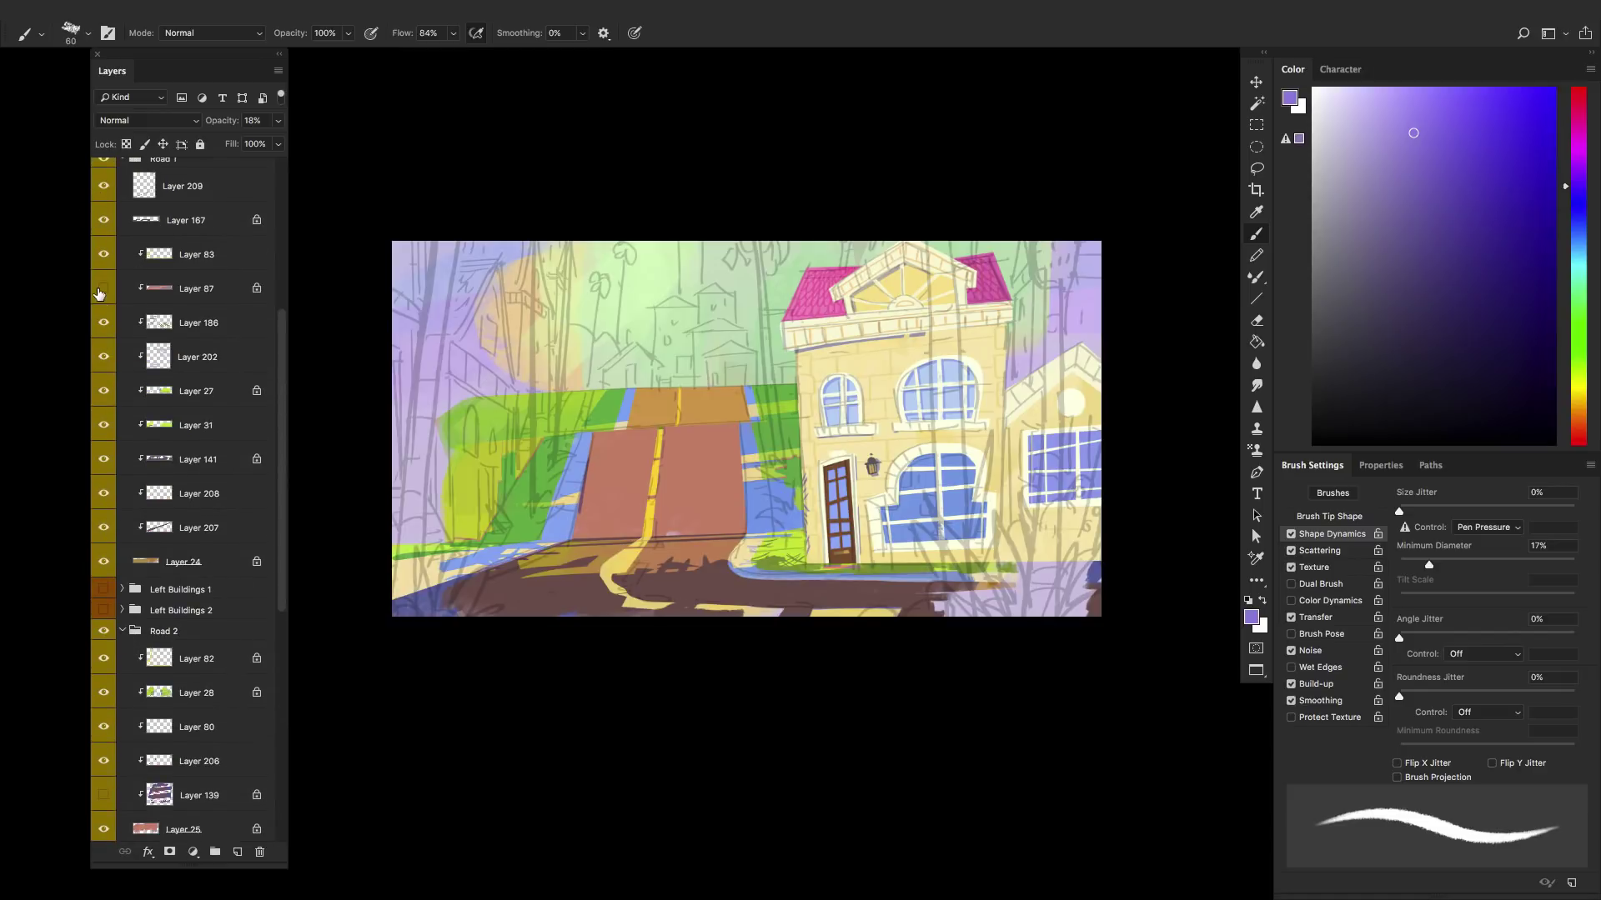
left_click(103, 289)
left_click(105, 461)
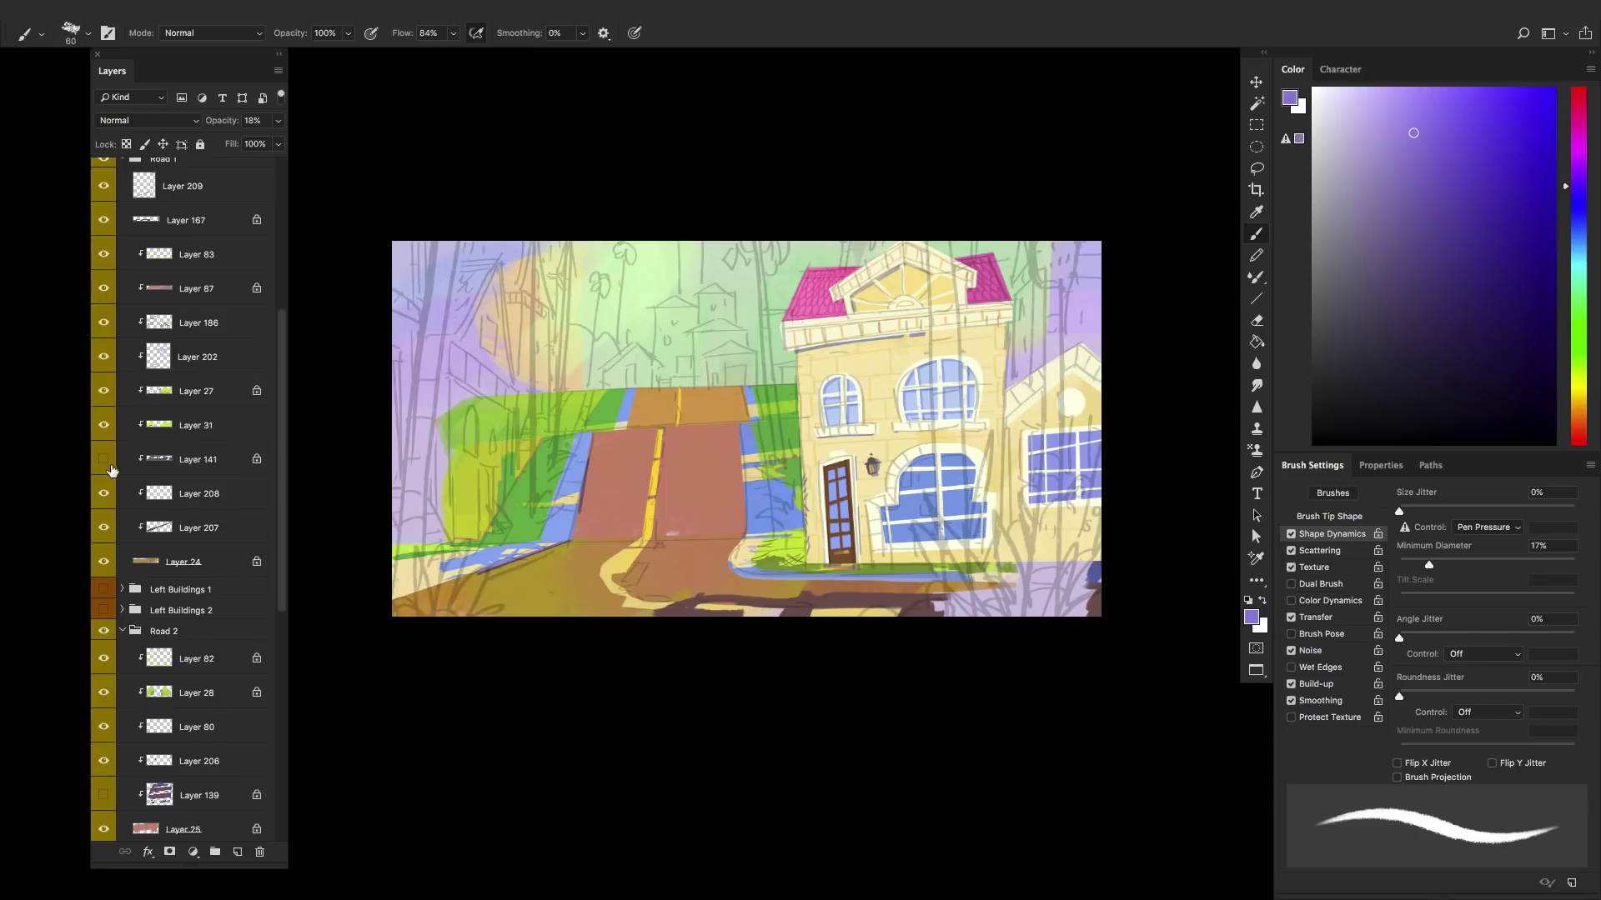
scroll(125, 390, "up", 10)
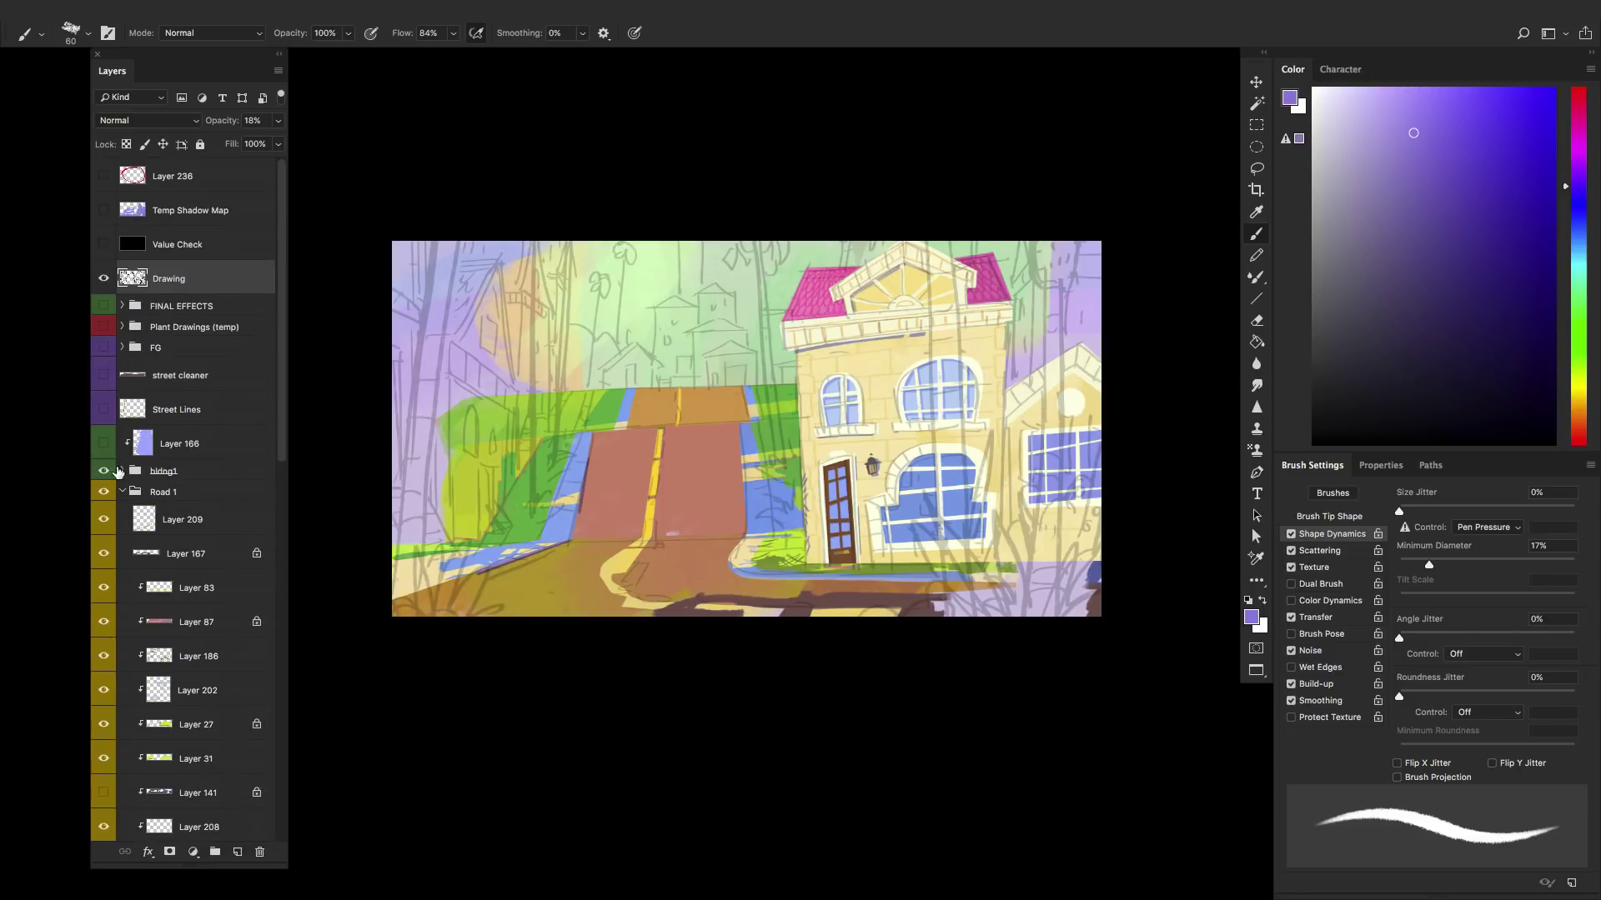
- Fold the Road 1, Road 2 and Road 3 groups closed
left_click(122, 492)
left_click(122, 554)
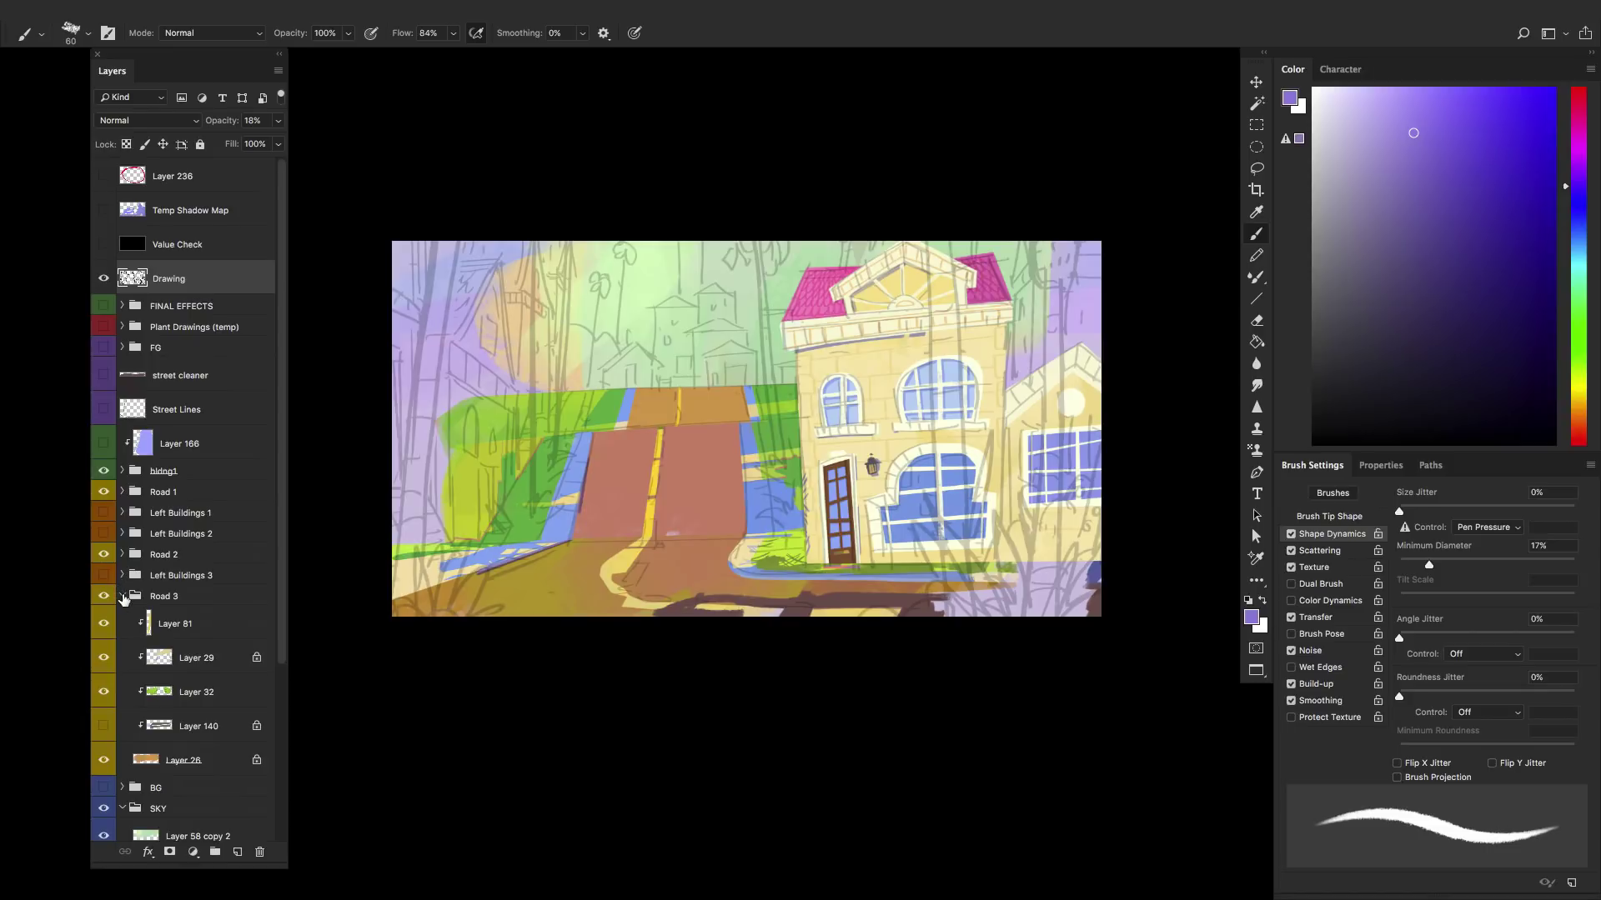
left_click(123, 595)
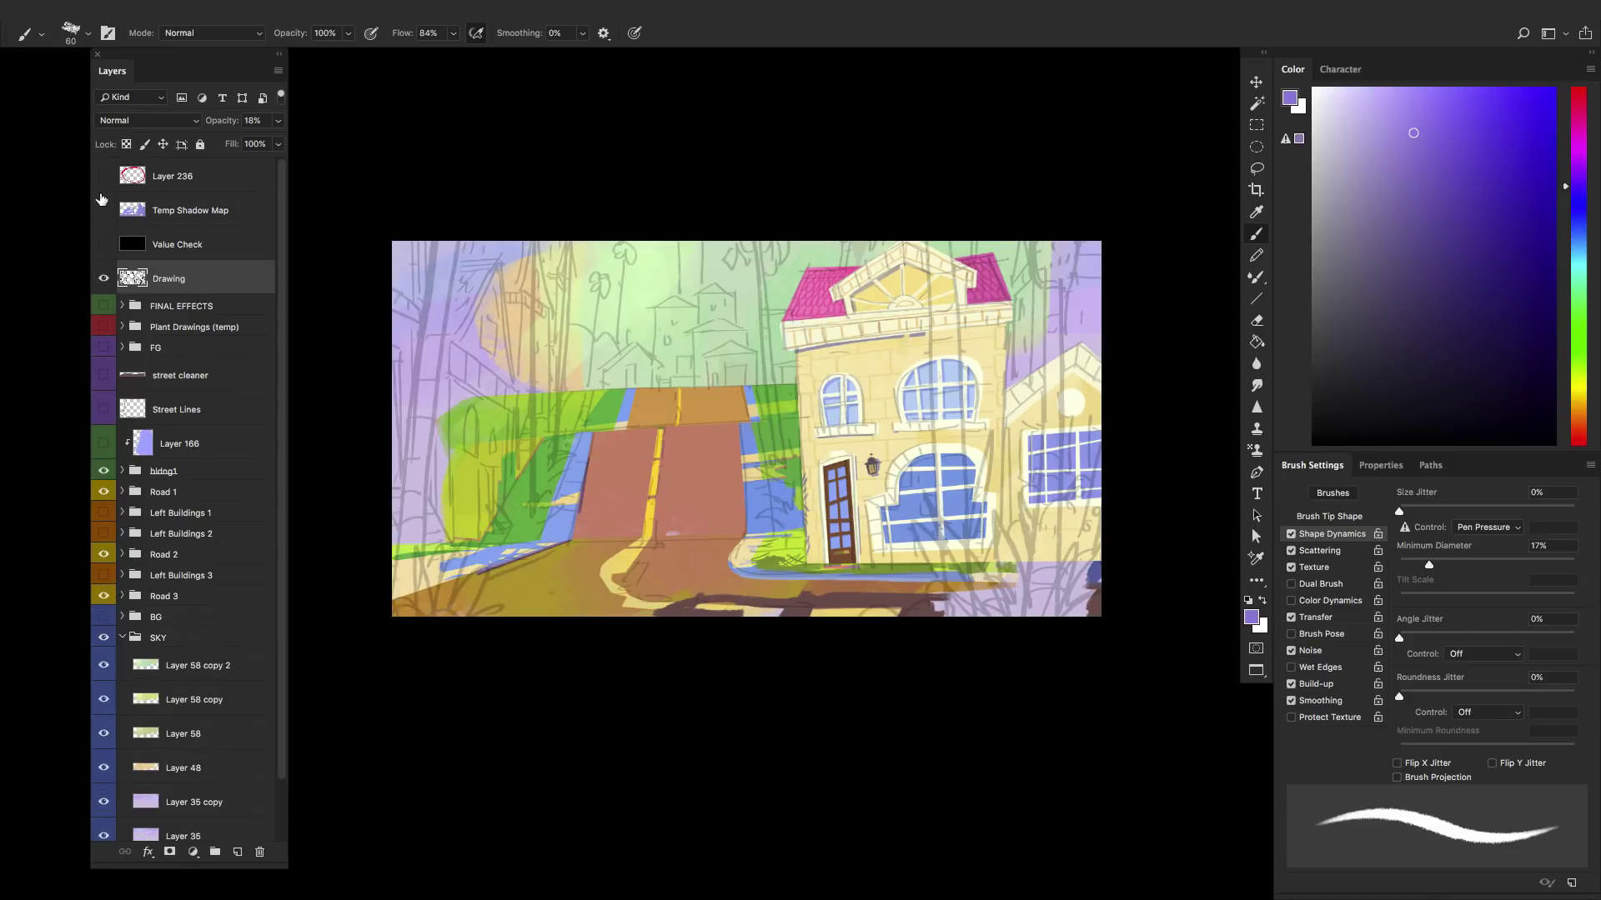
- Preview the Temp Shadow Map (Multiply 91%) with Drawing hidden, then hide the shadow map
left_click(100, 209)
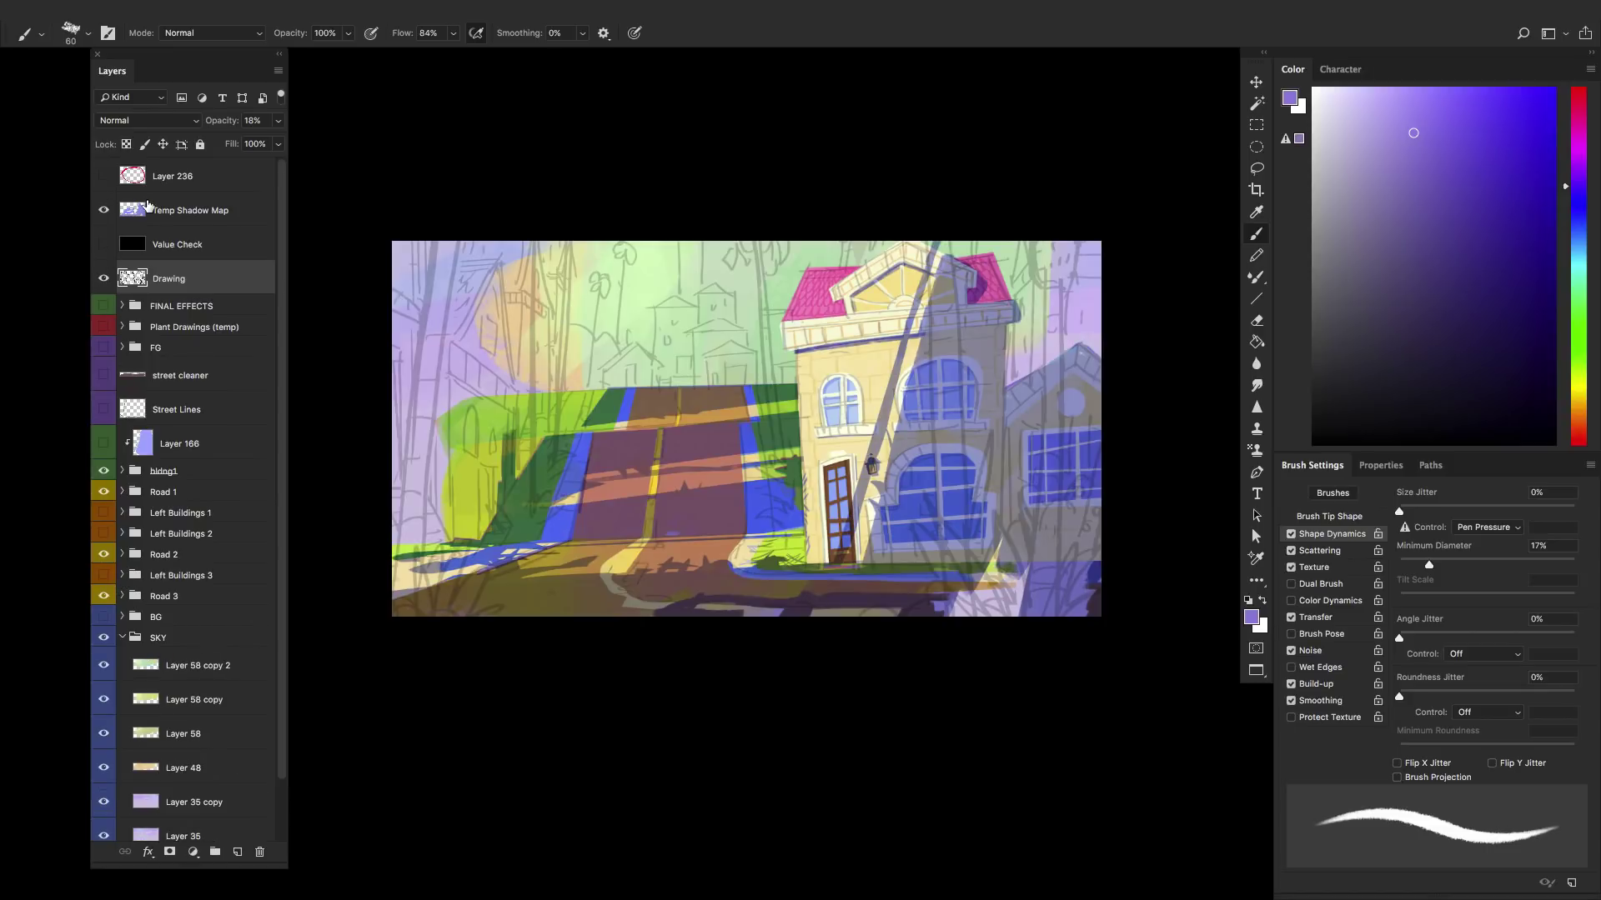
left_click(102, 281)
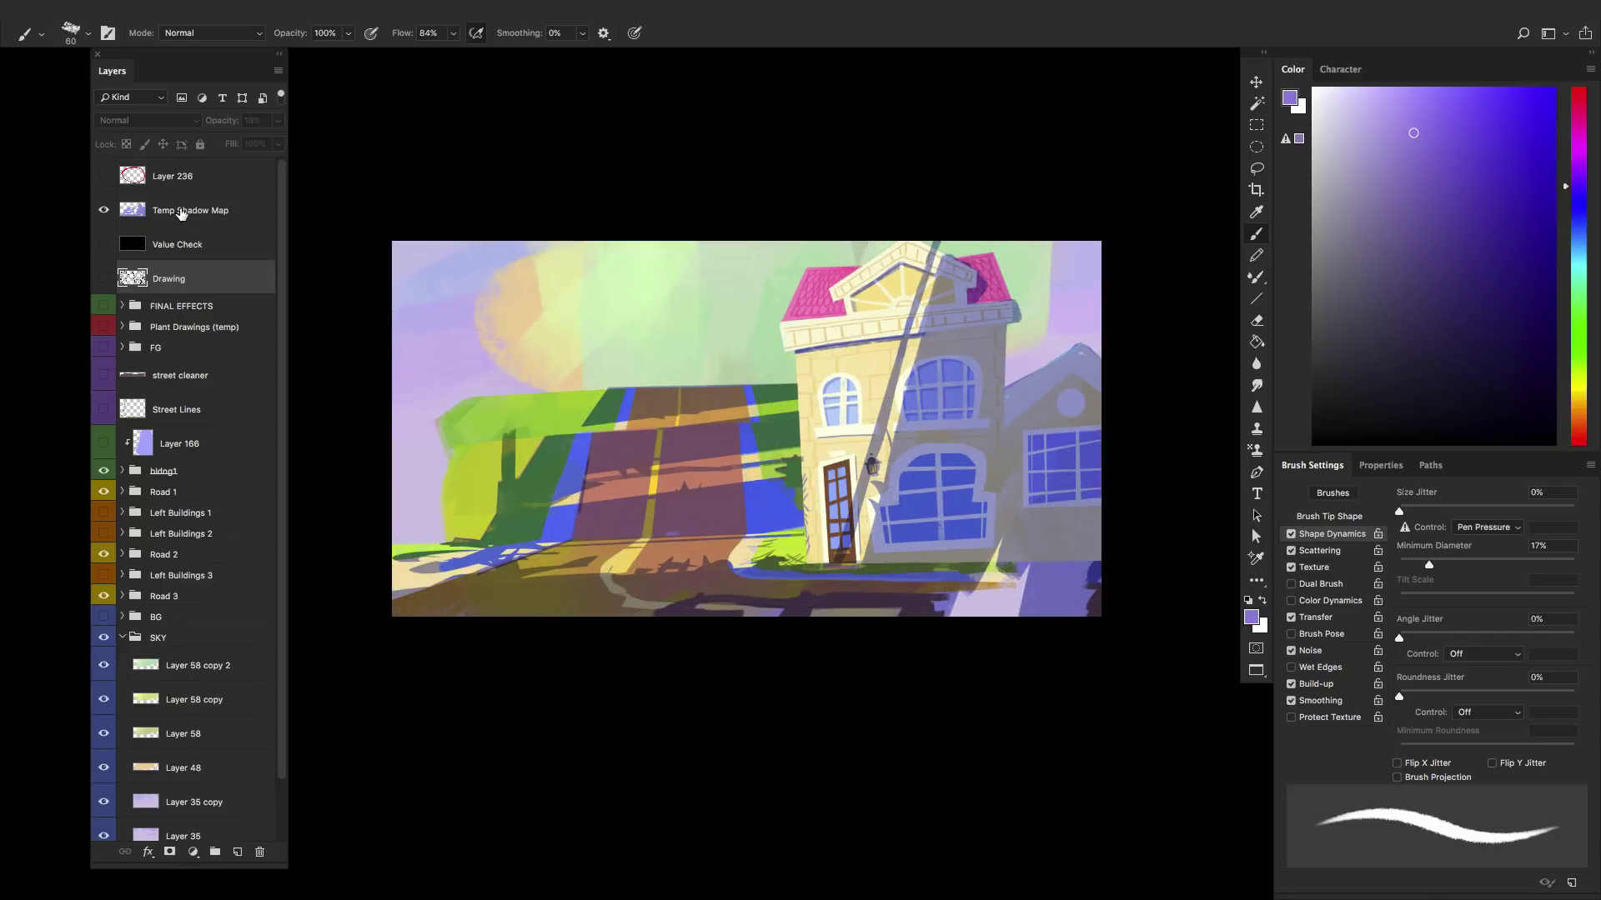
left_click(185, 211)
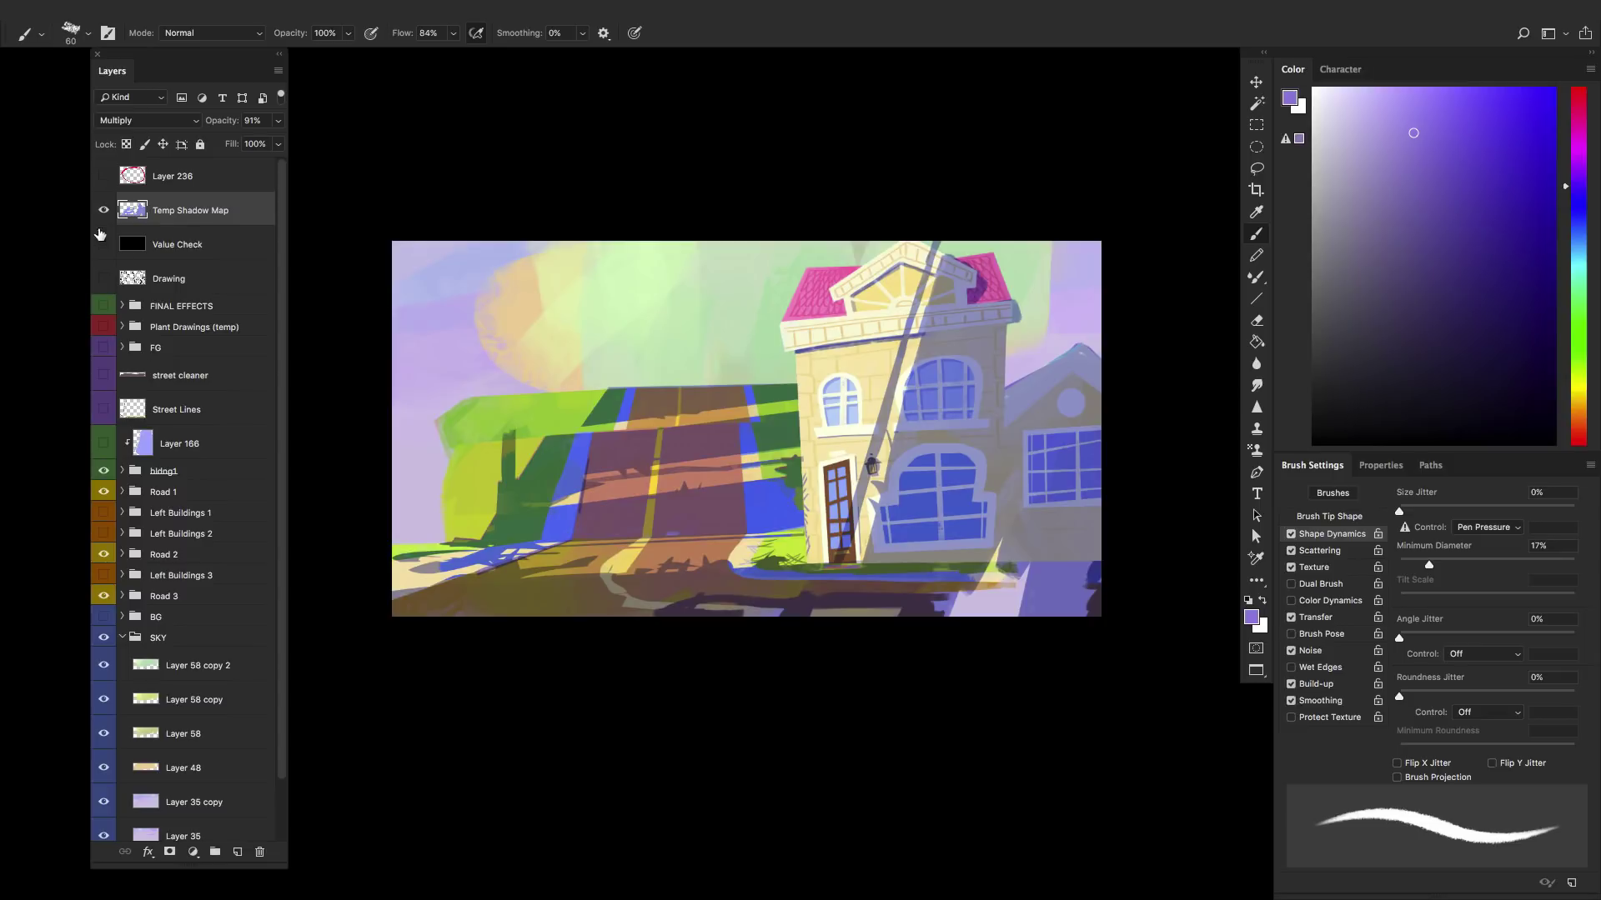
left_click(103, 210)
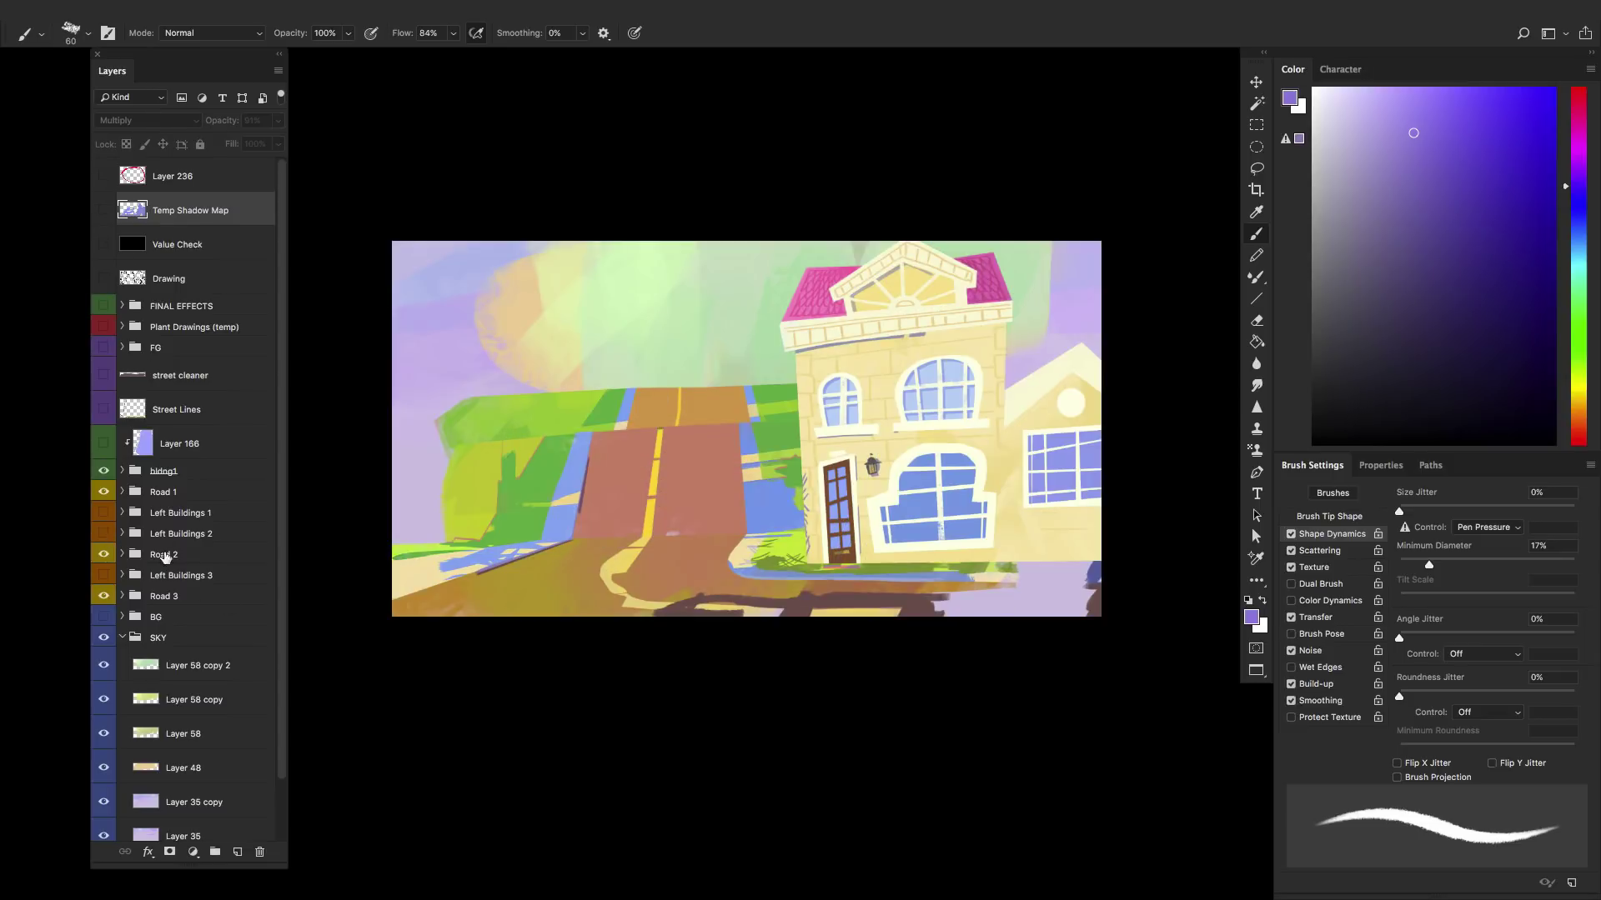
- Turn on Left Buildings 2, expand it, and begin hiding its upper detail layers
left_click(105, 534)
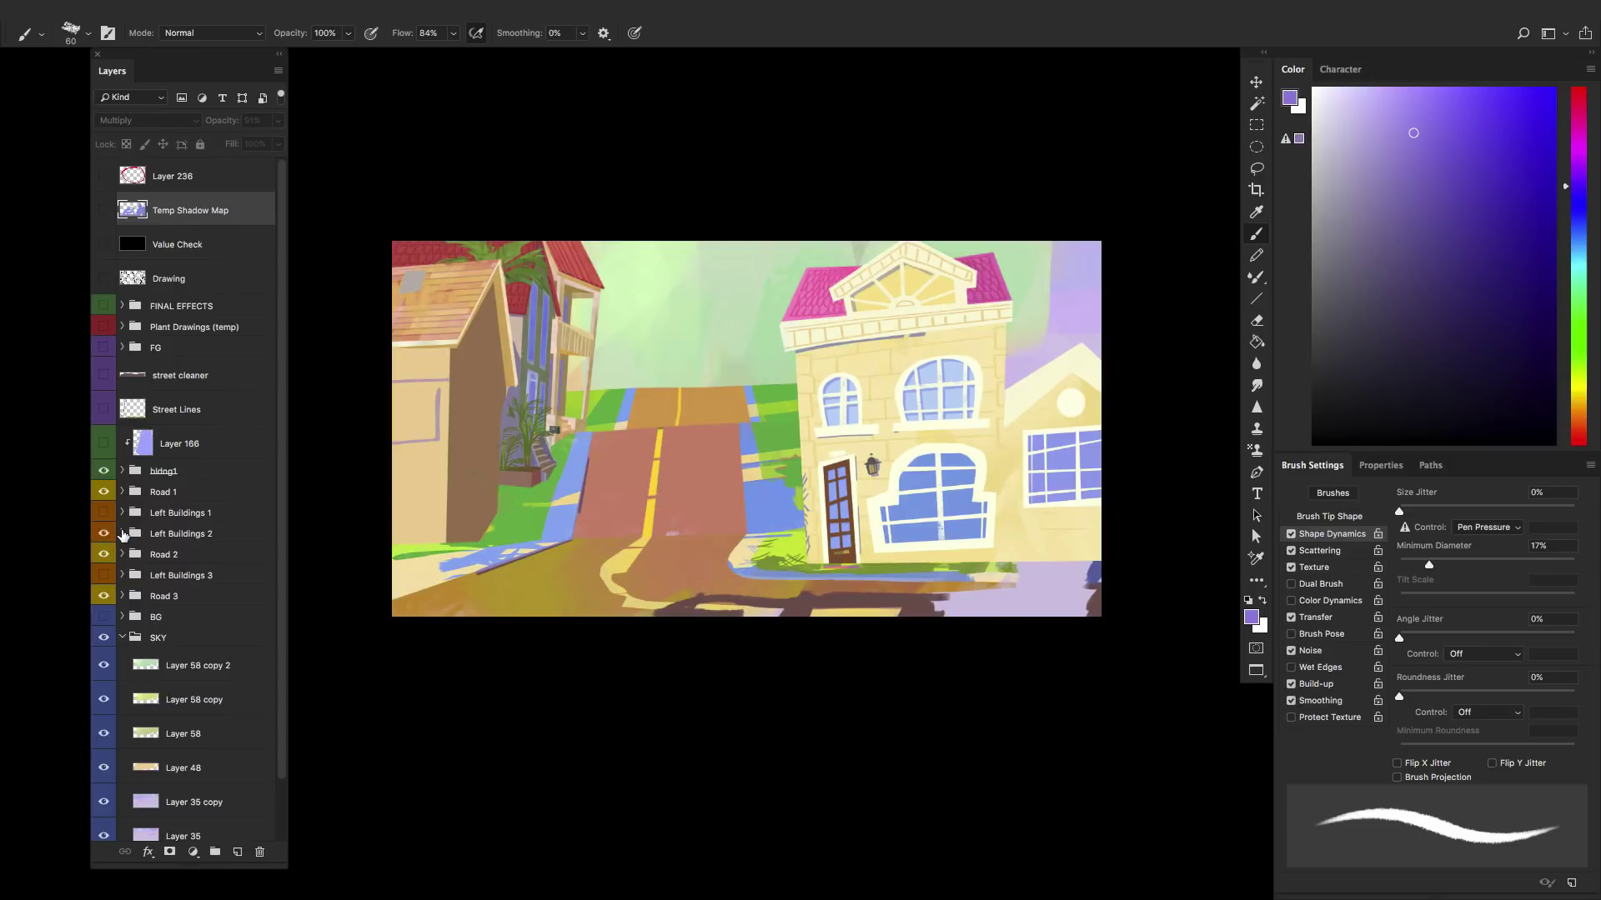
left_click(123, 534)
left_click_drag(283, 380, 275, 458)
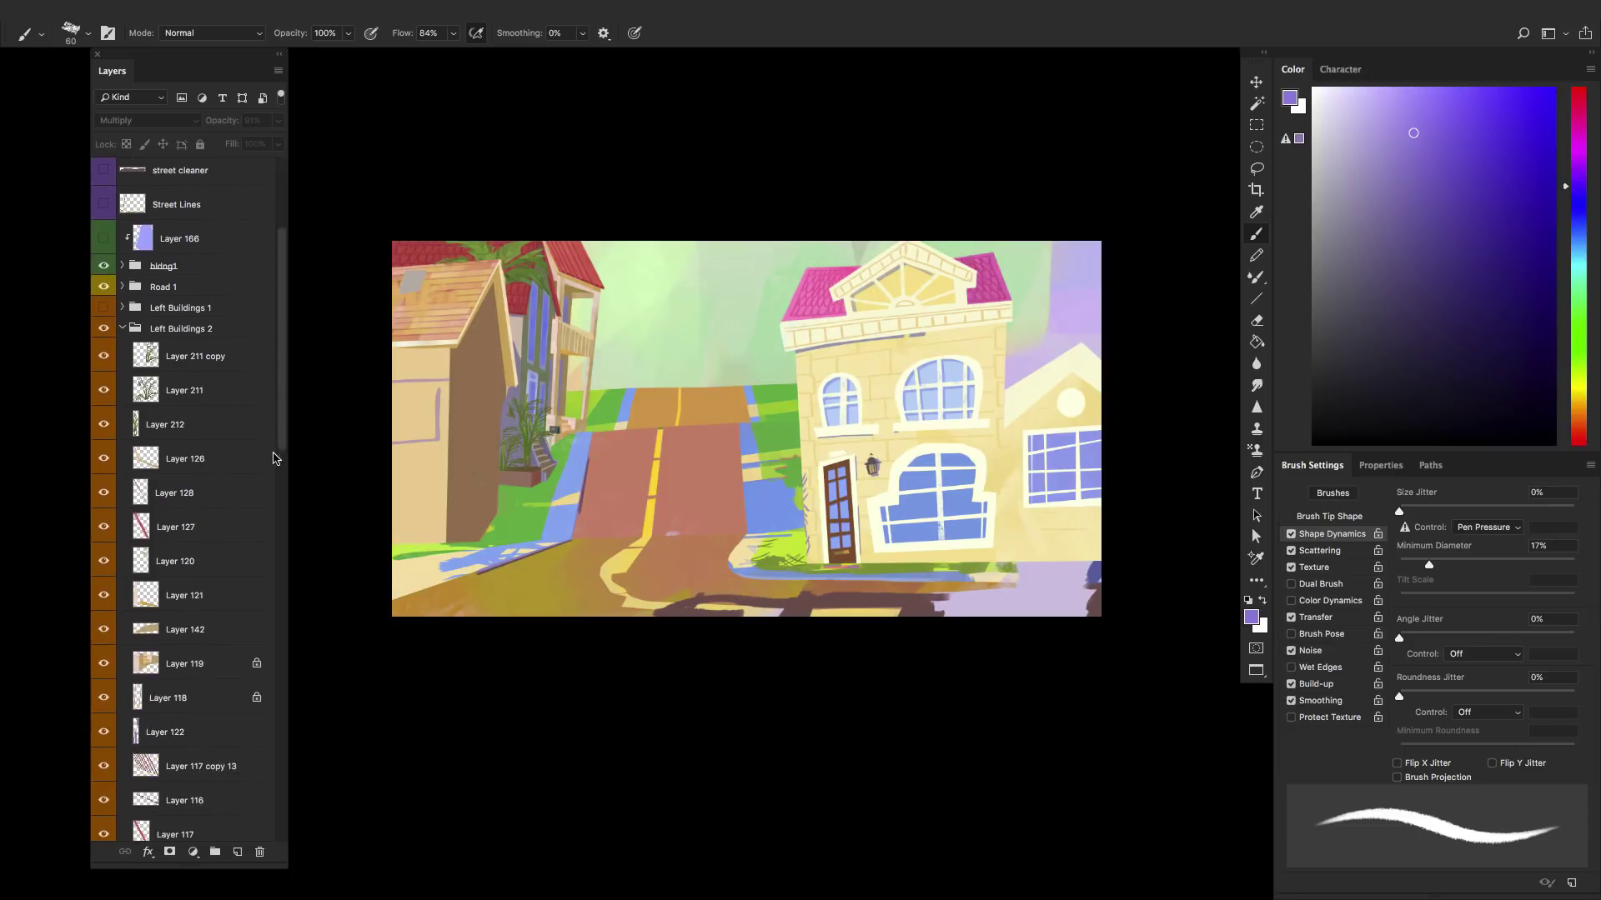
scroll(275, 459, "down", 1)
left_click_drag(103, 322, 102, 408)
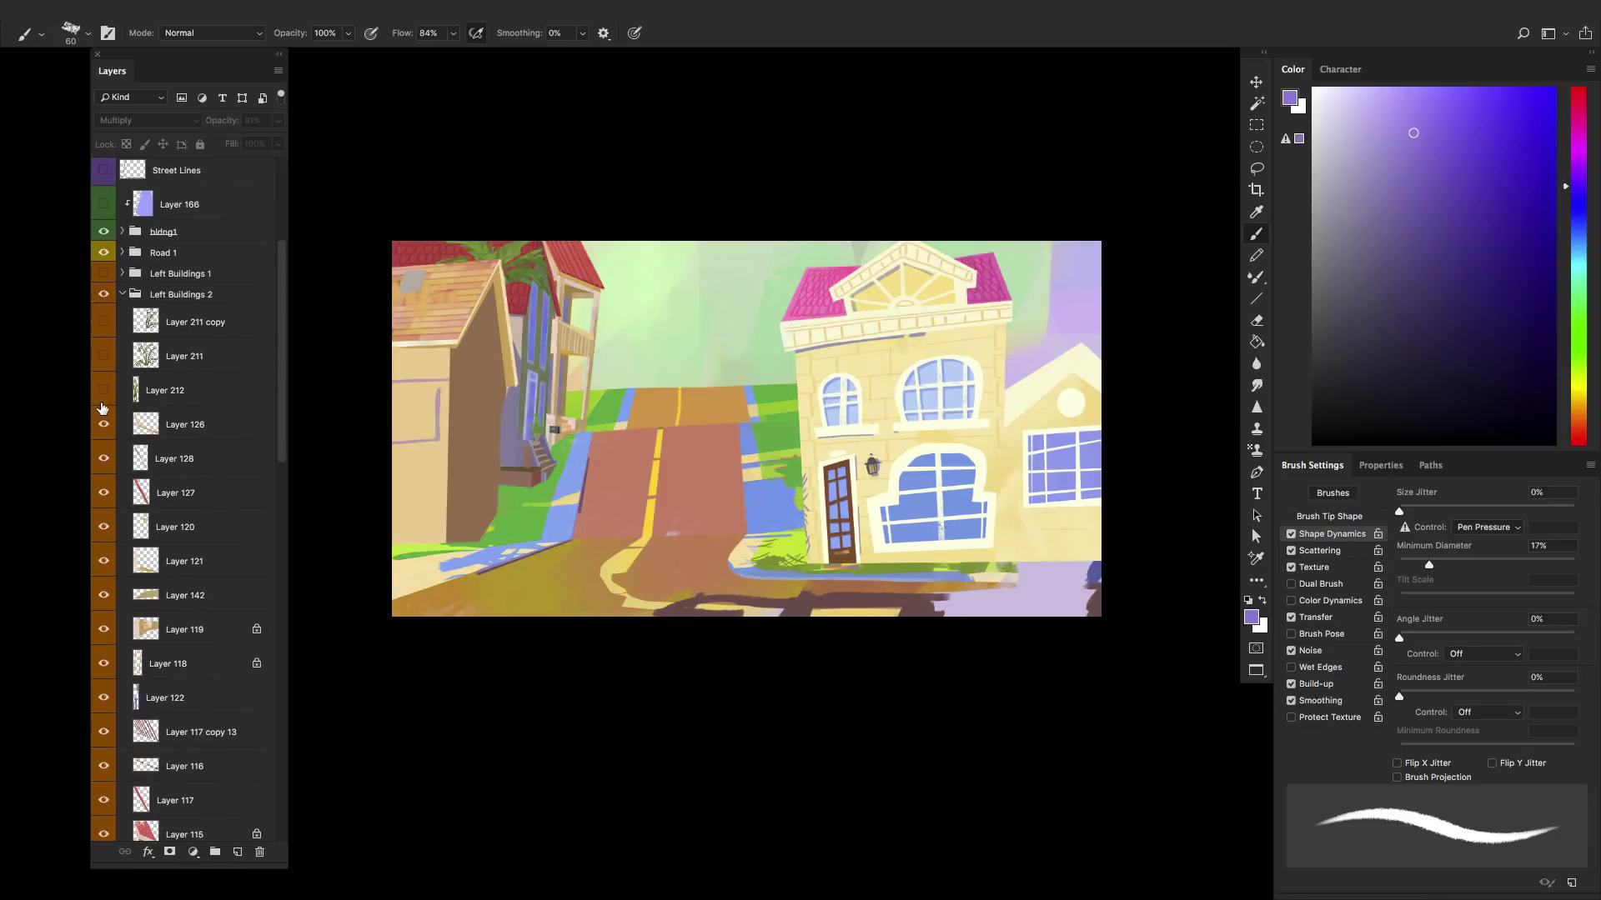
scroll(277, 430, "down", 3)
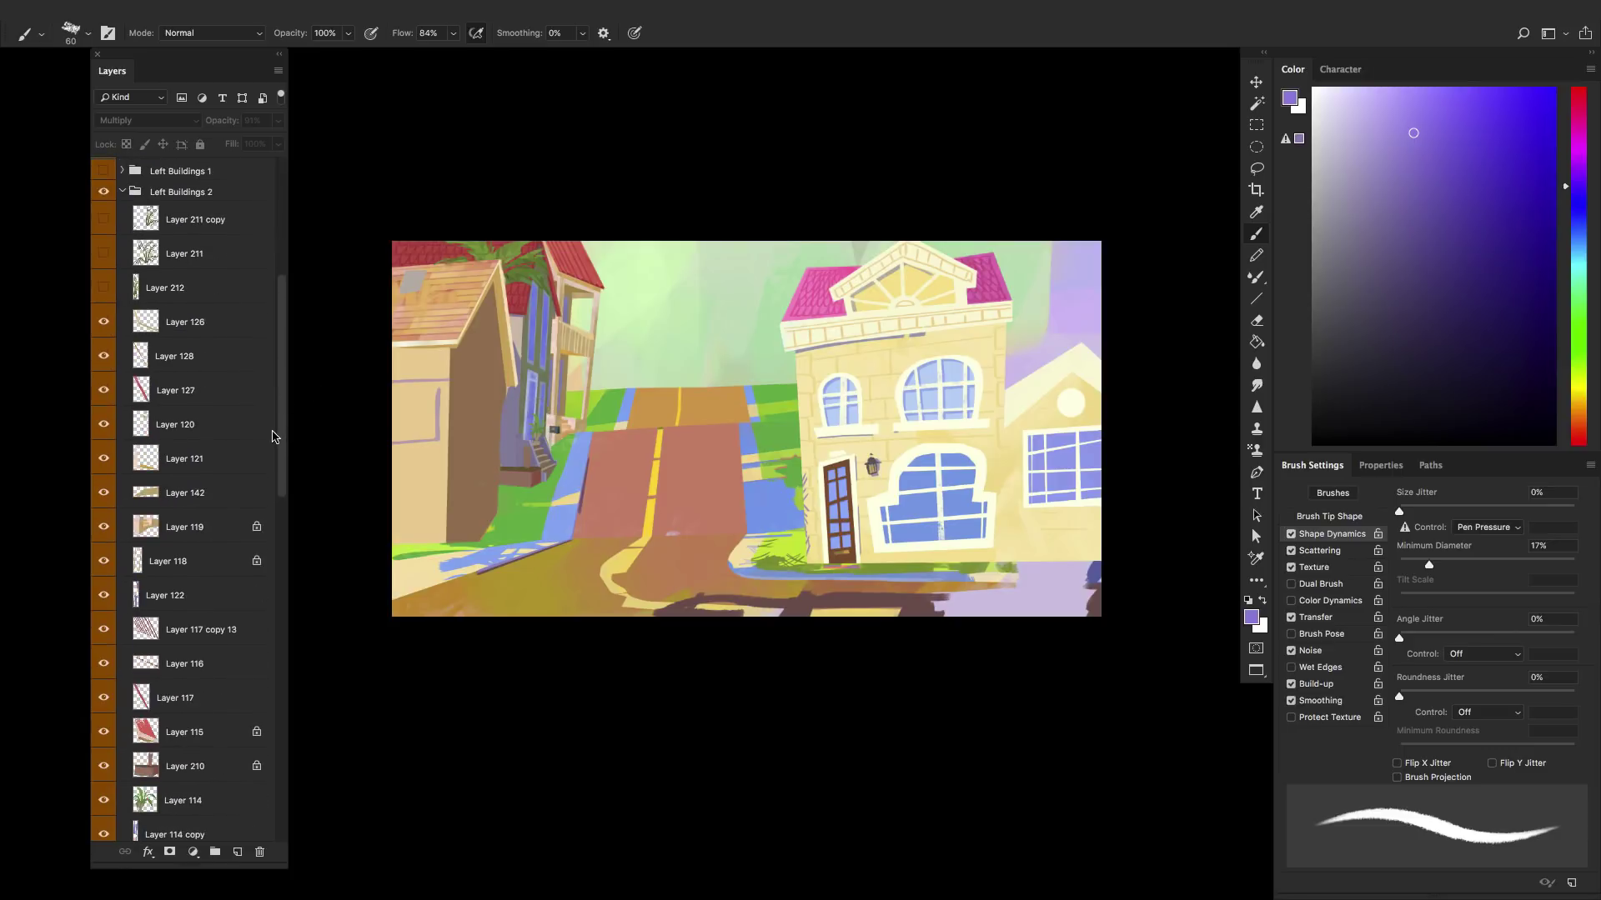
scroll(273, 436, "down", 6)
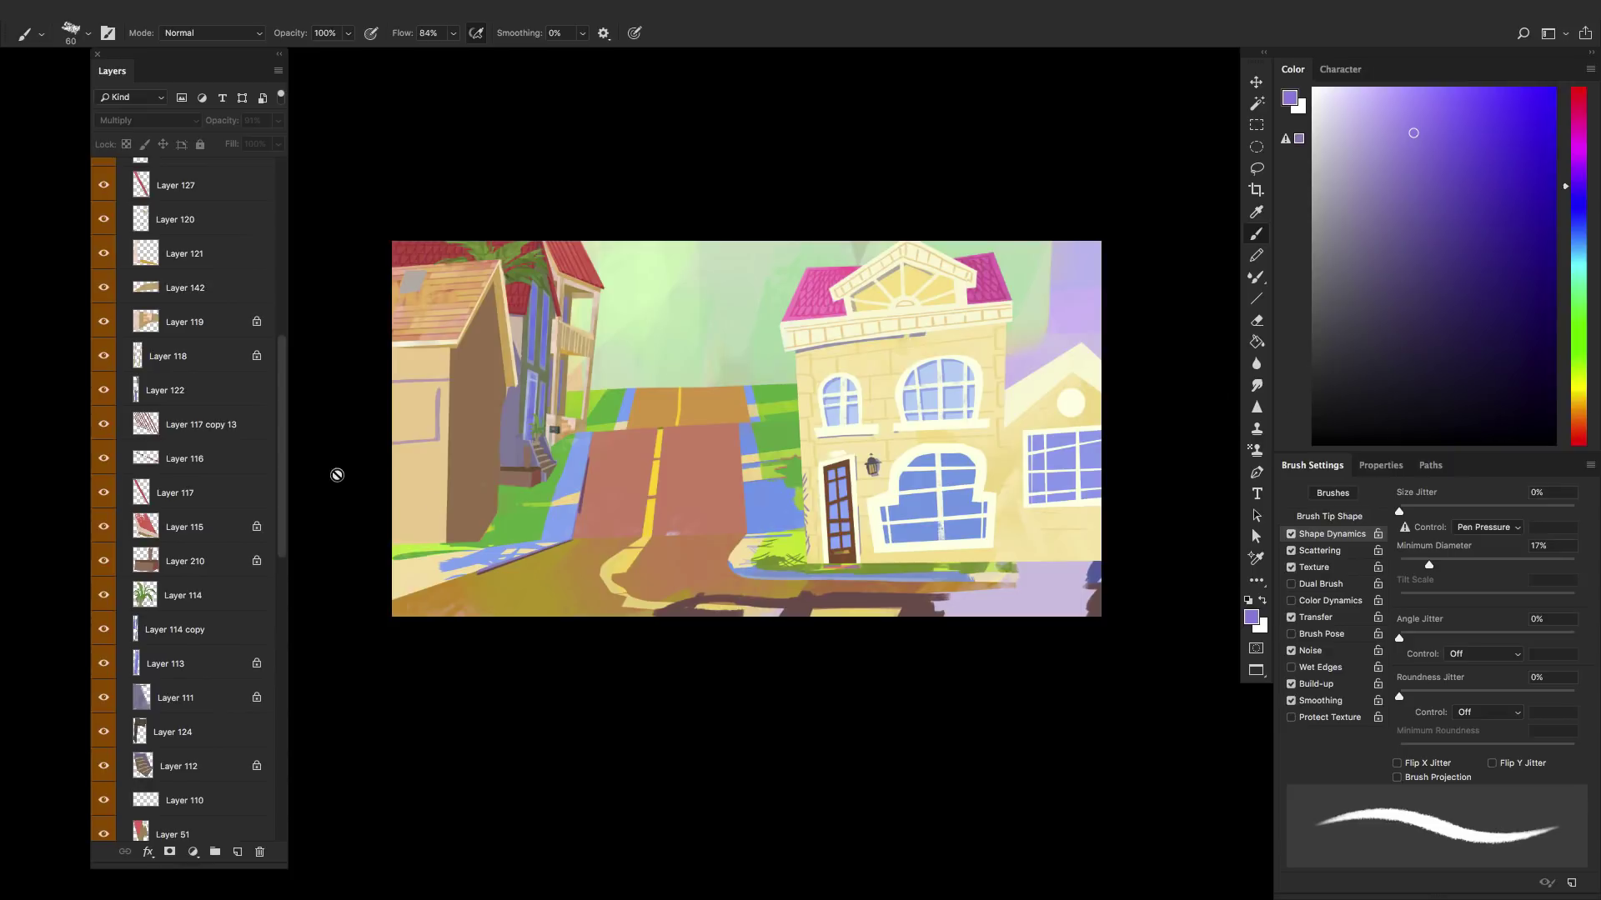
scroll(283, 450, "up", 5)
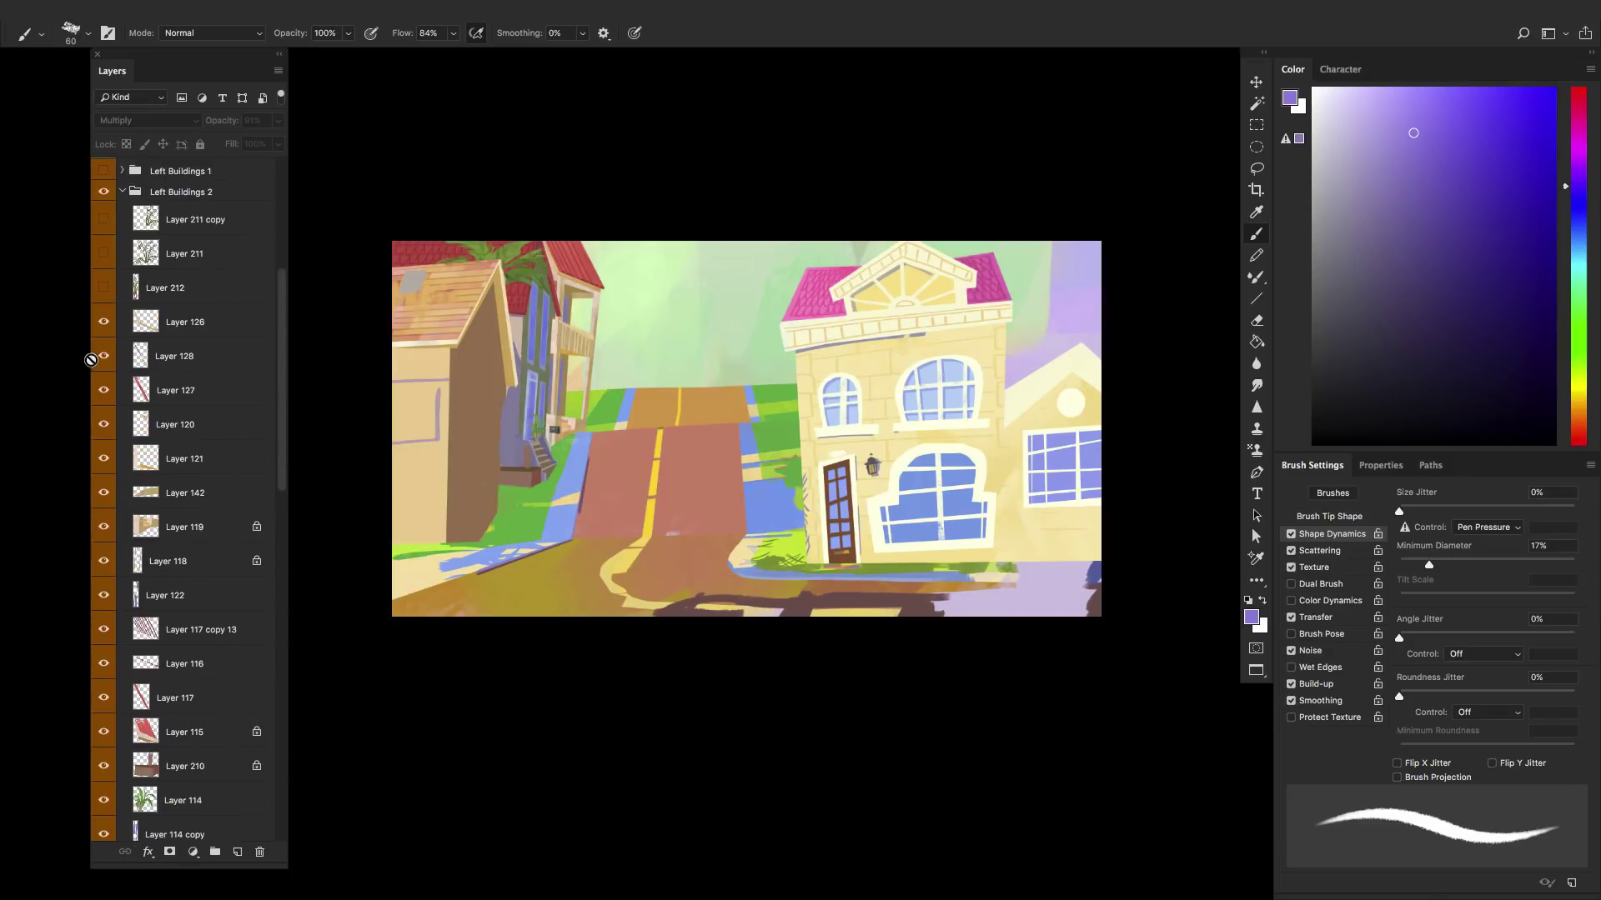
- Hide Layers 126, 128, 127, 120, 117–110, 213, 45, 129, 106 and 214 for flat blocks
left_click_drag(103, 323, 87, 659)
scroll(286, 447, "down", 4)
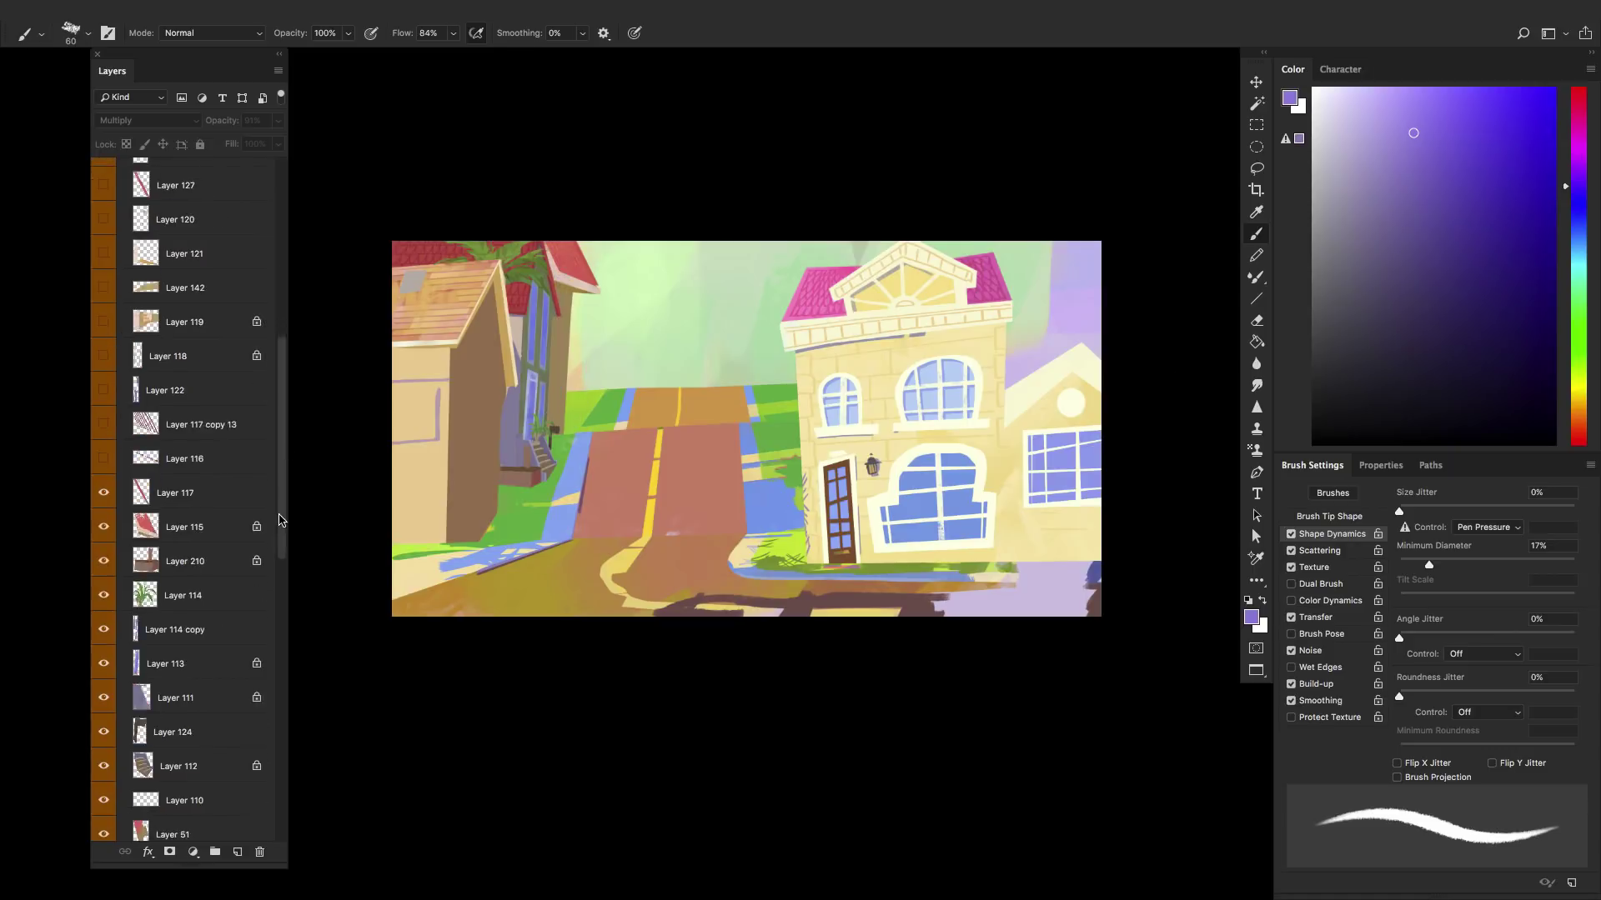
left_click_drag(103, 425, 100, 744)
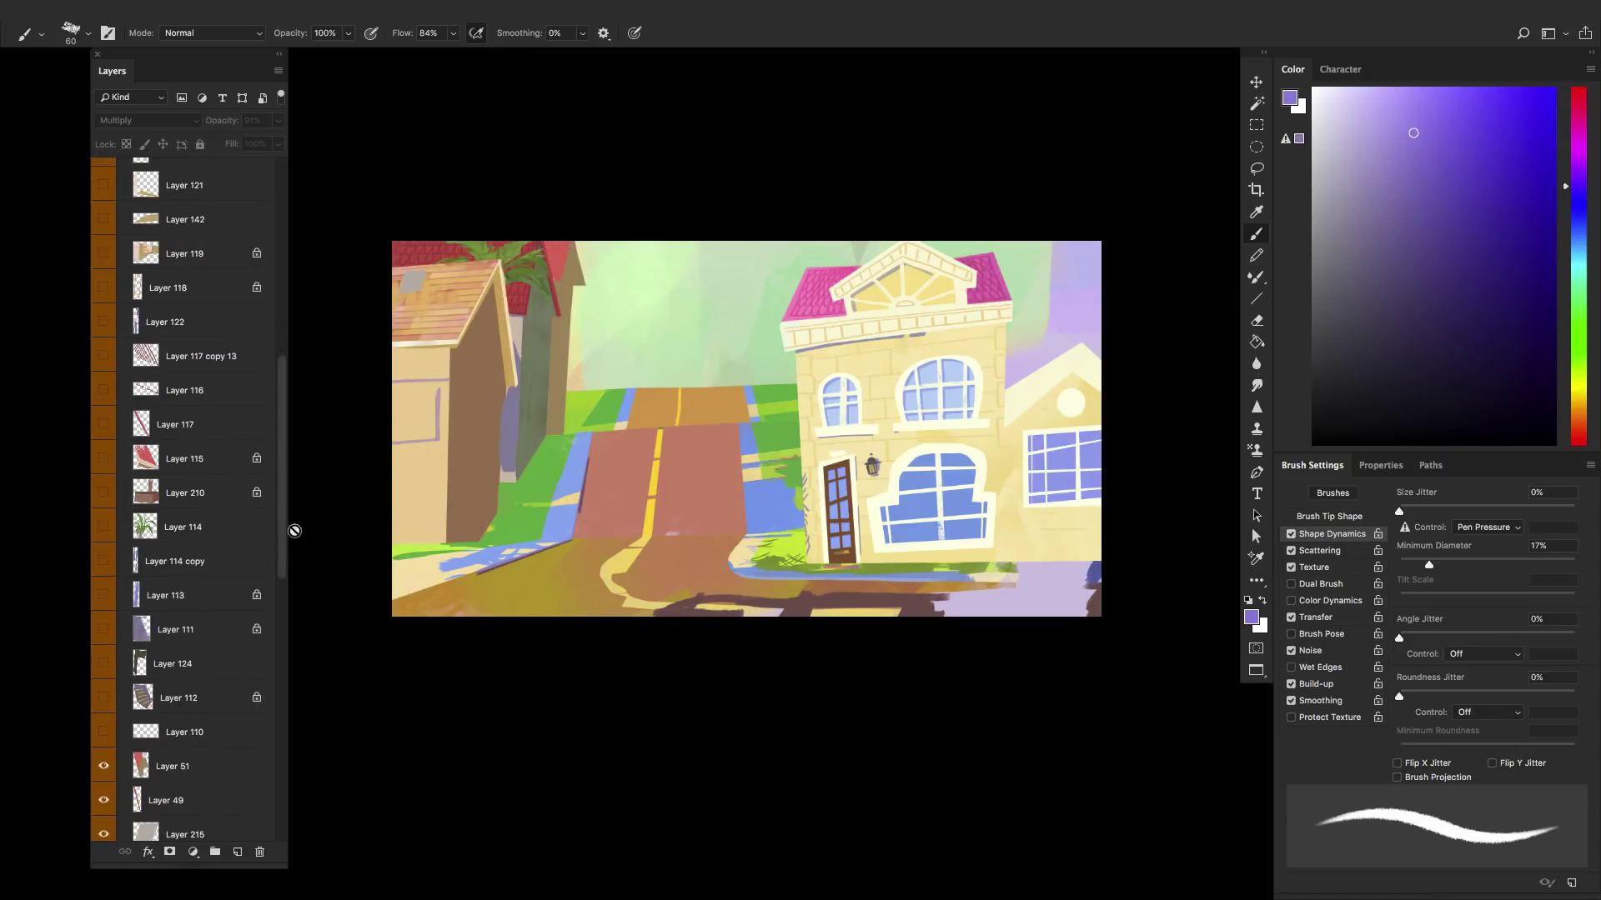
left_click_drag(280, 549, 280, 621)
left_click_drag(104, 561, 105, 632)
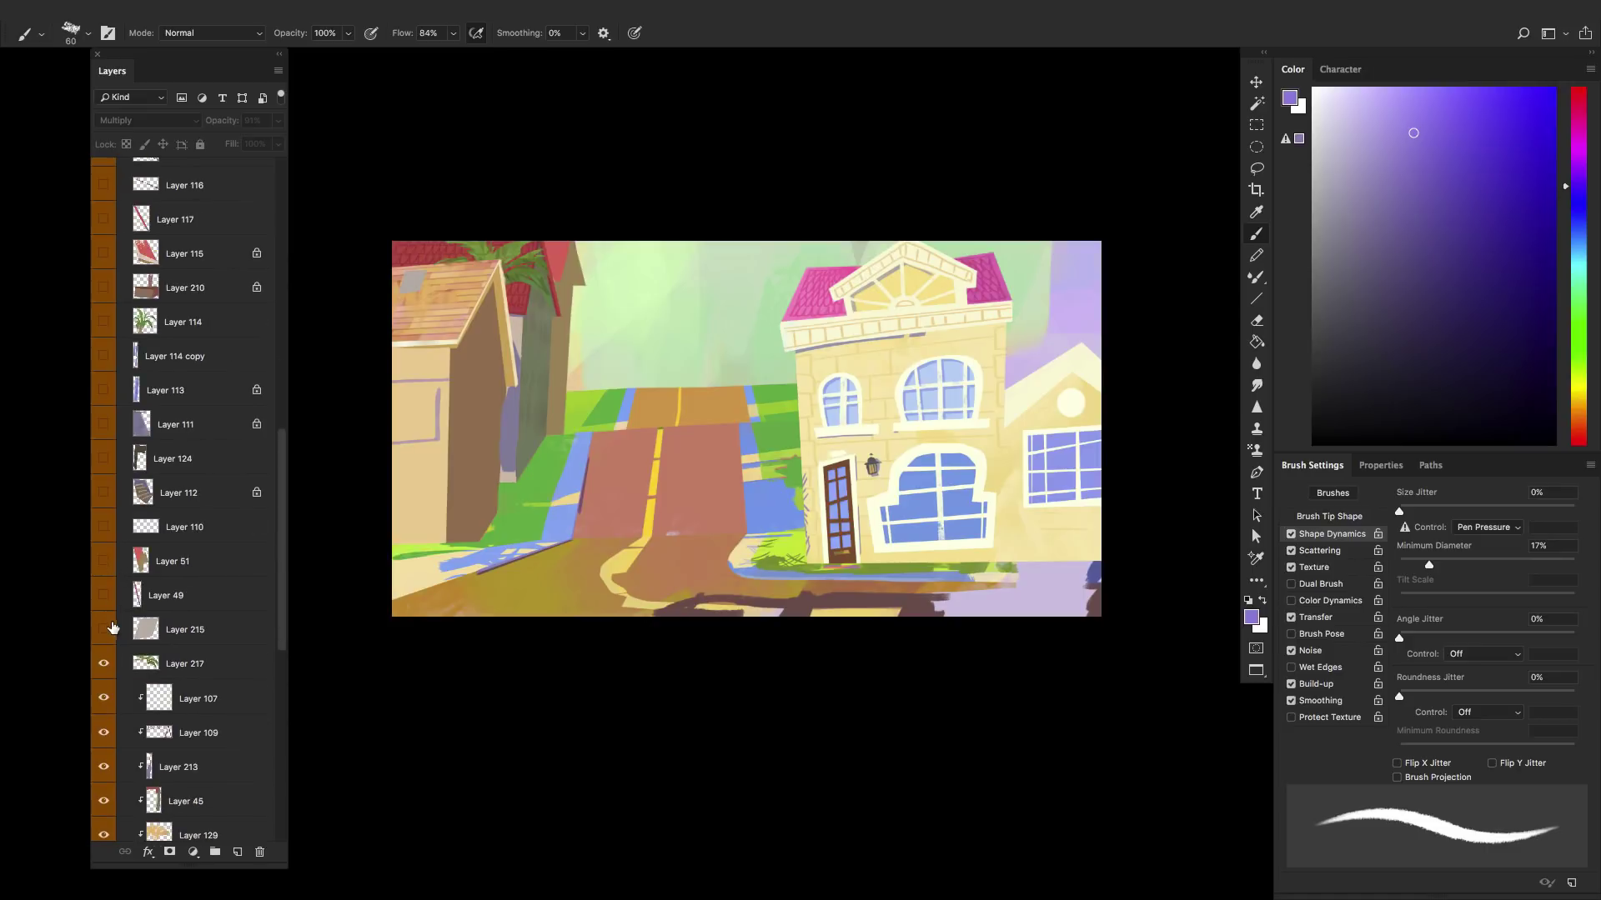
left_click_drag(282, 551, 283, 654)
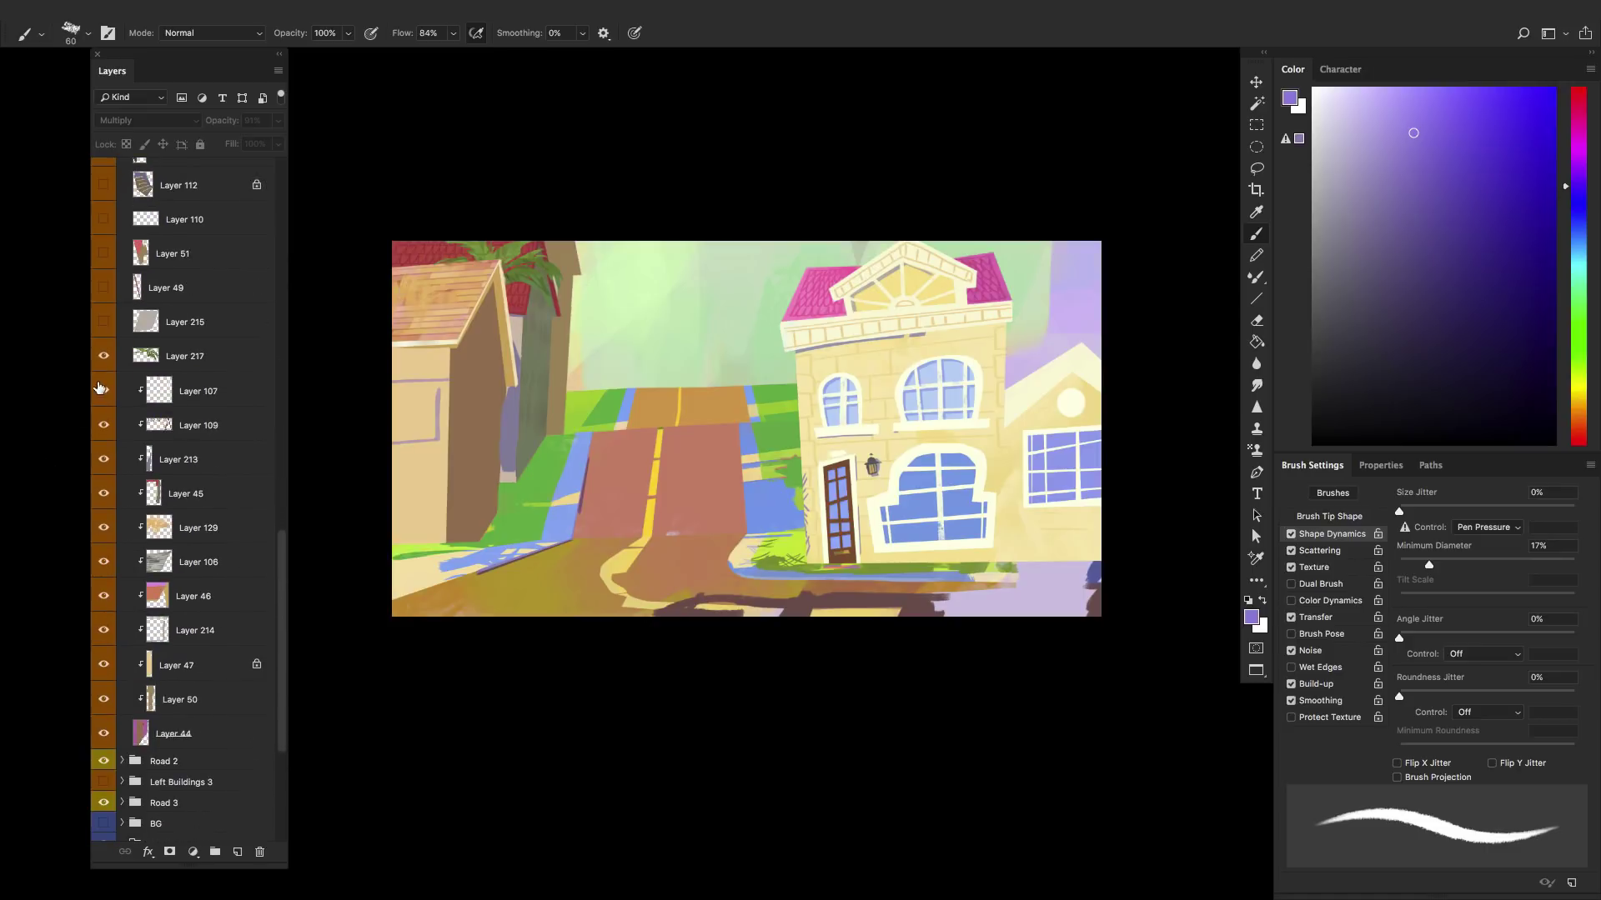
left_click_drag(105, 357, 105, 642)
left_click(104, 596)
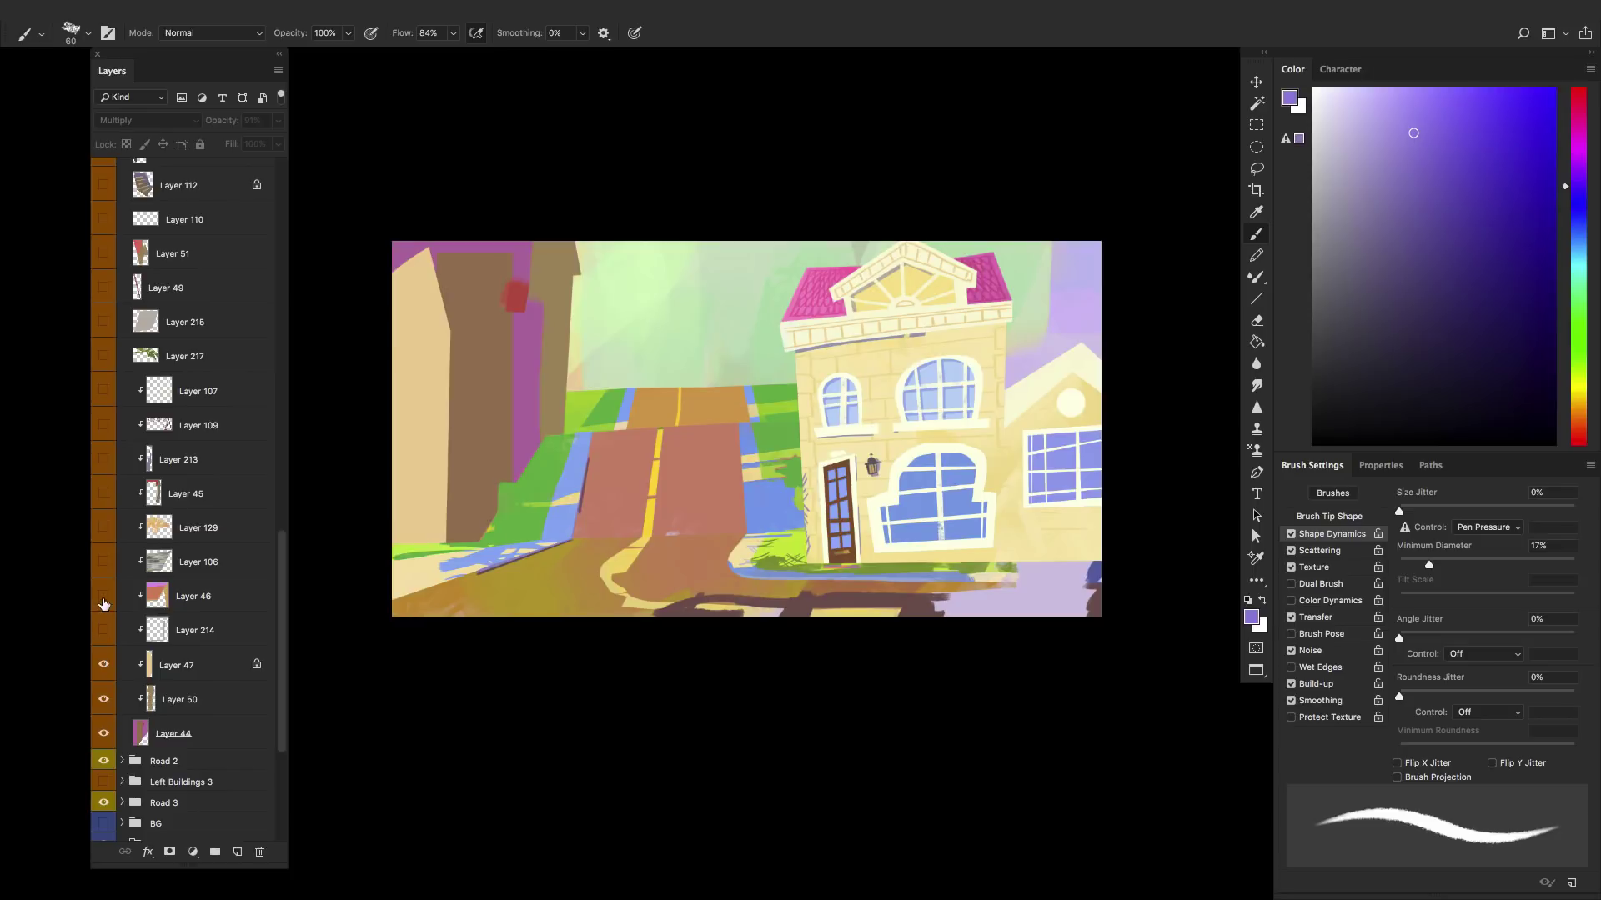
scroll(121, 542, "up", 10)
- Show the Drawing sketch lines briefly over the scene, then hide them again
left_click(101, 278)
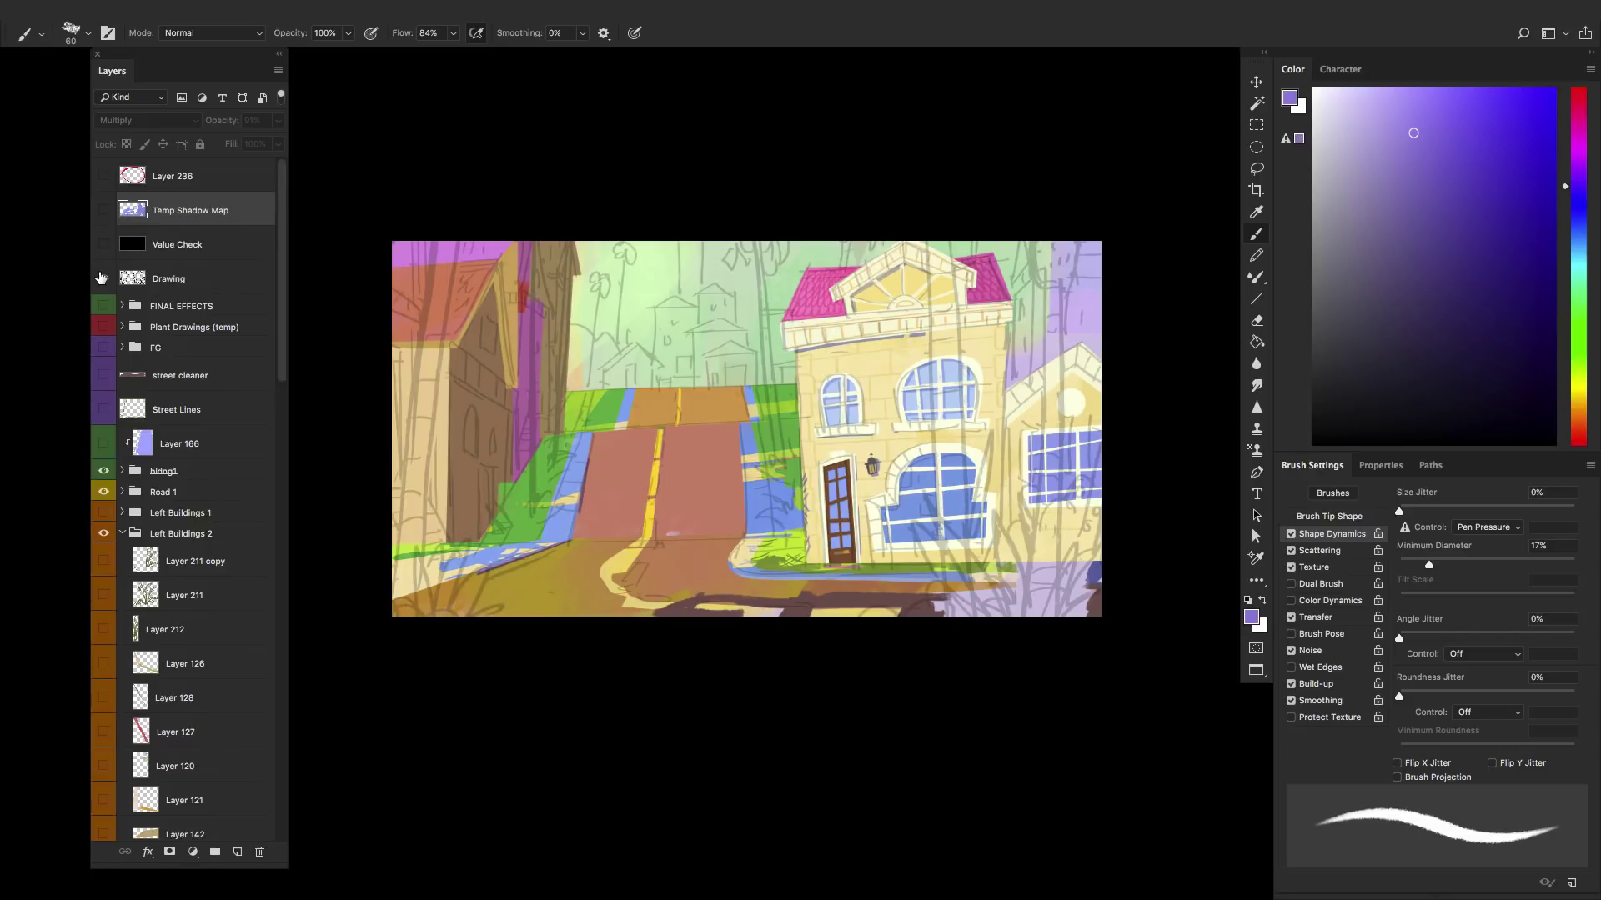
left_click(102, 278)
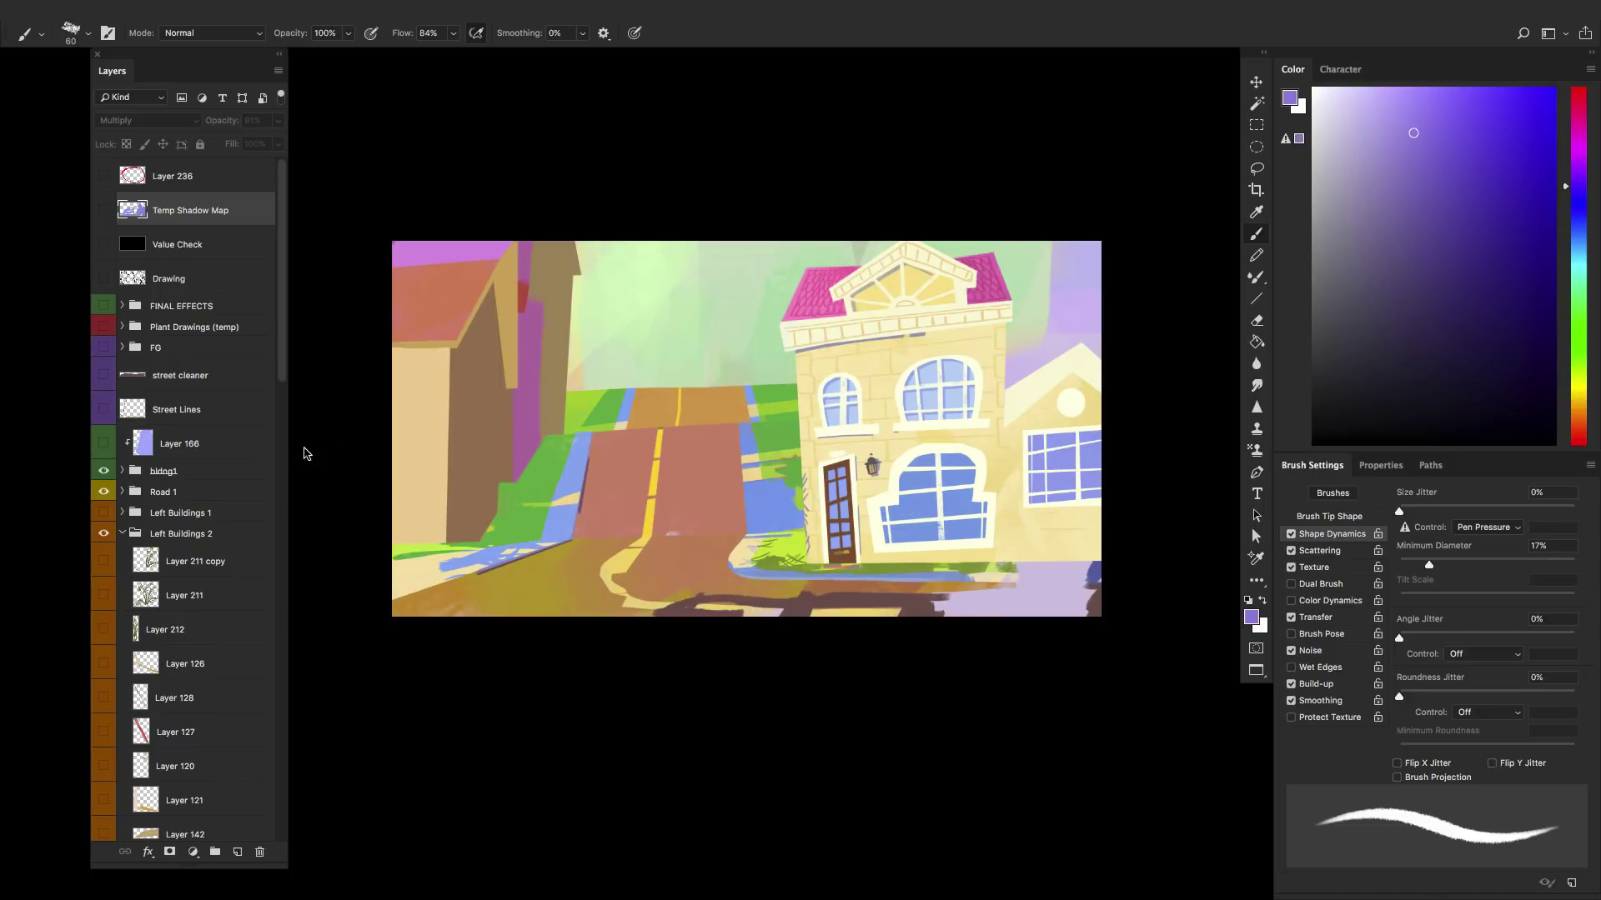
left_click_drag(286, 342, 257, 836)
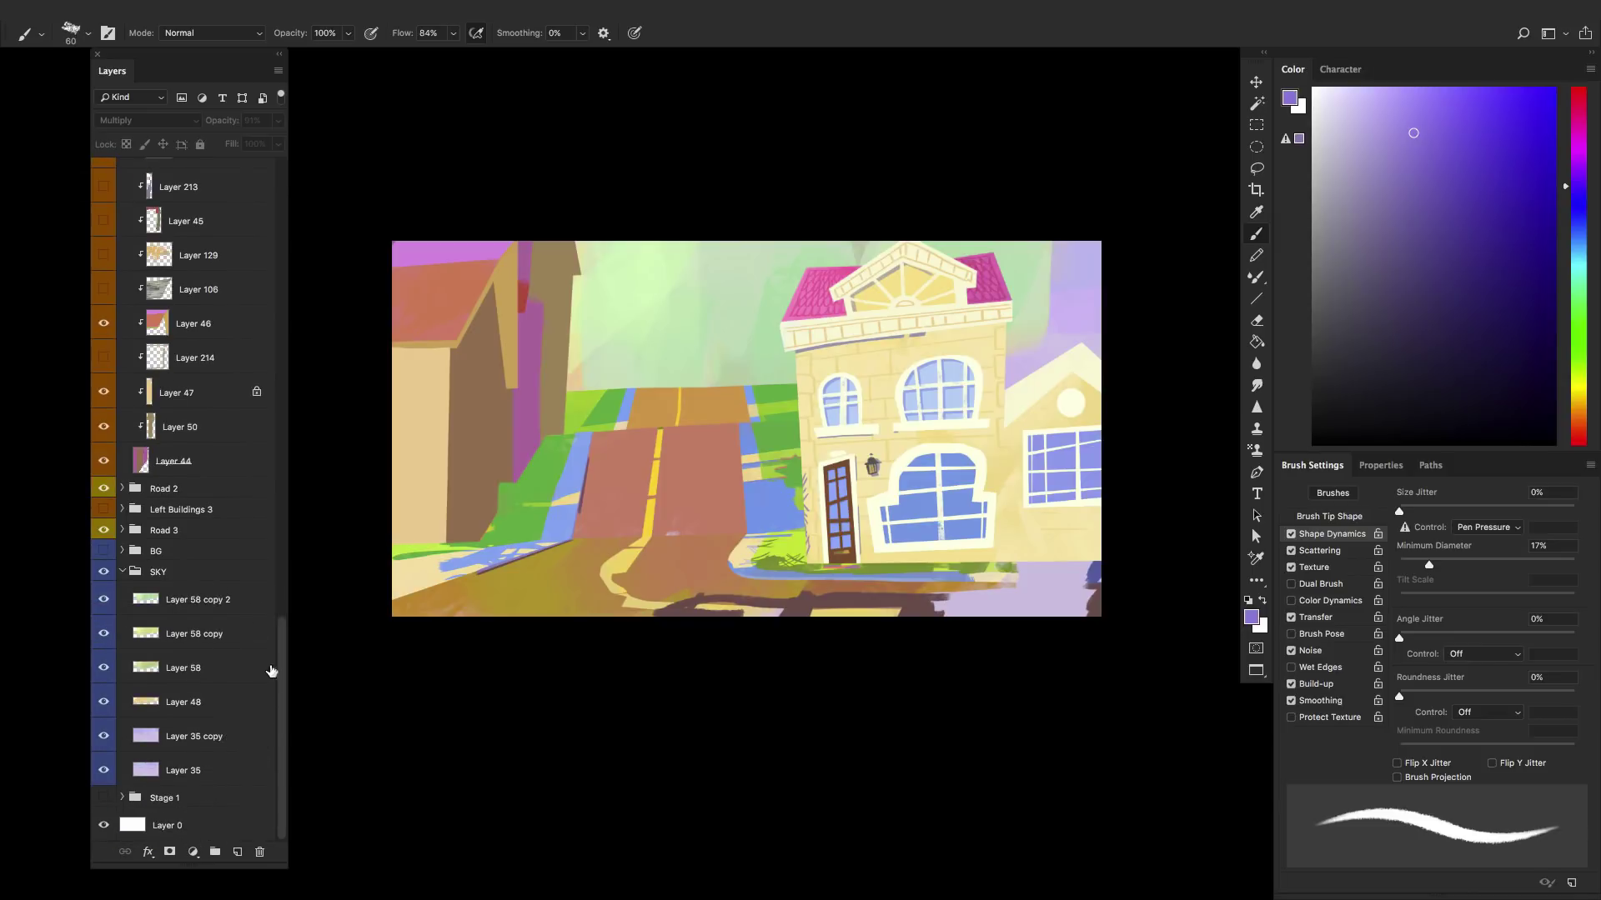
- Move REFERENCE_INSPIRATION from Stage 1 to the top, pan its photos, fit to screen, then hide it
left_click(122, 798)
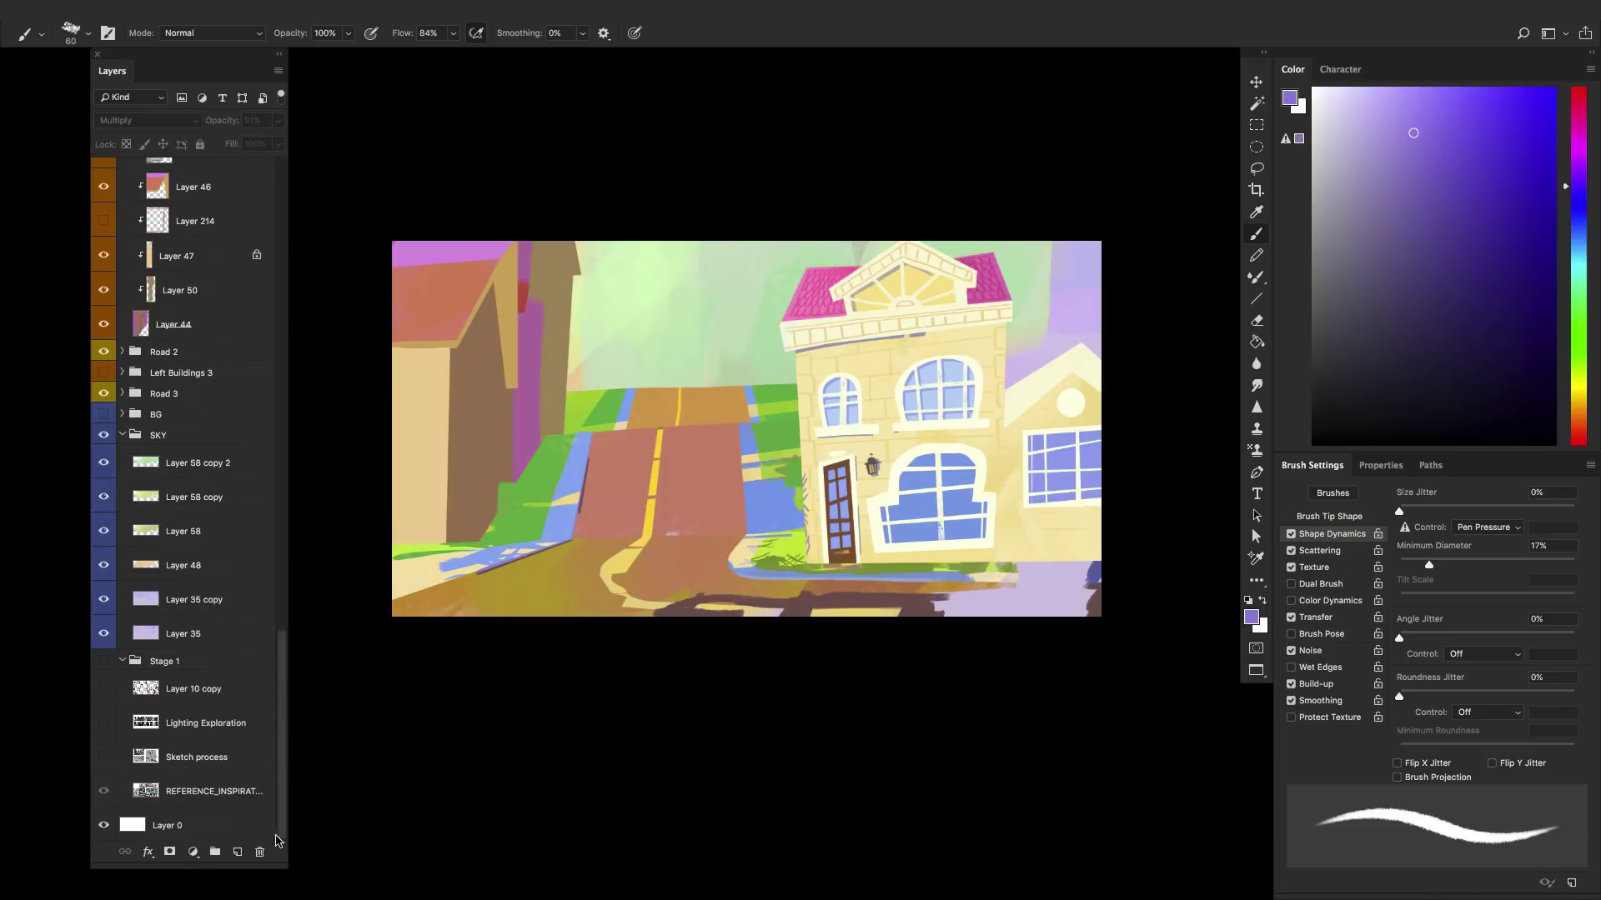
left_click_drag(201, 792, 133, 212)
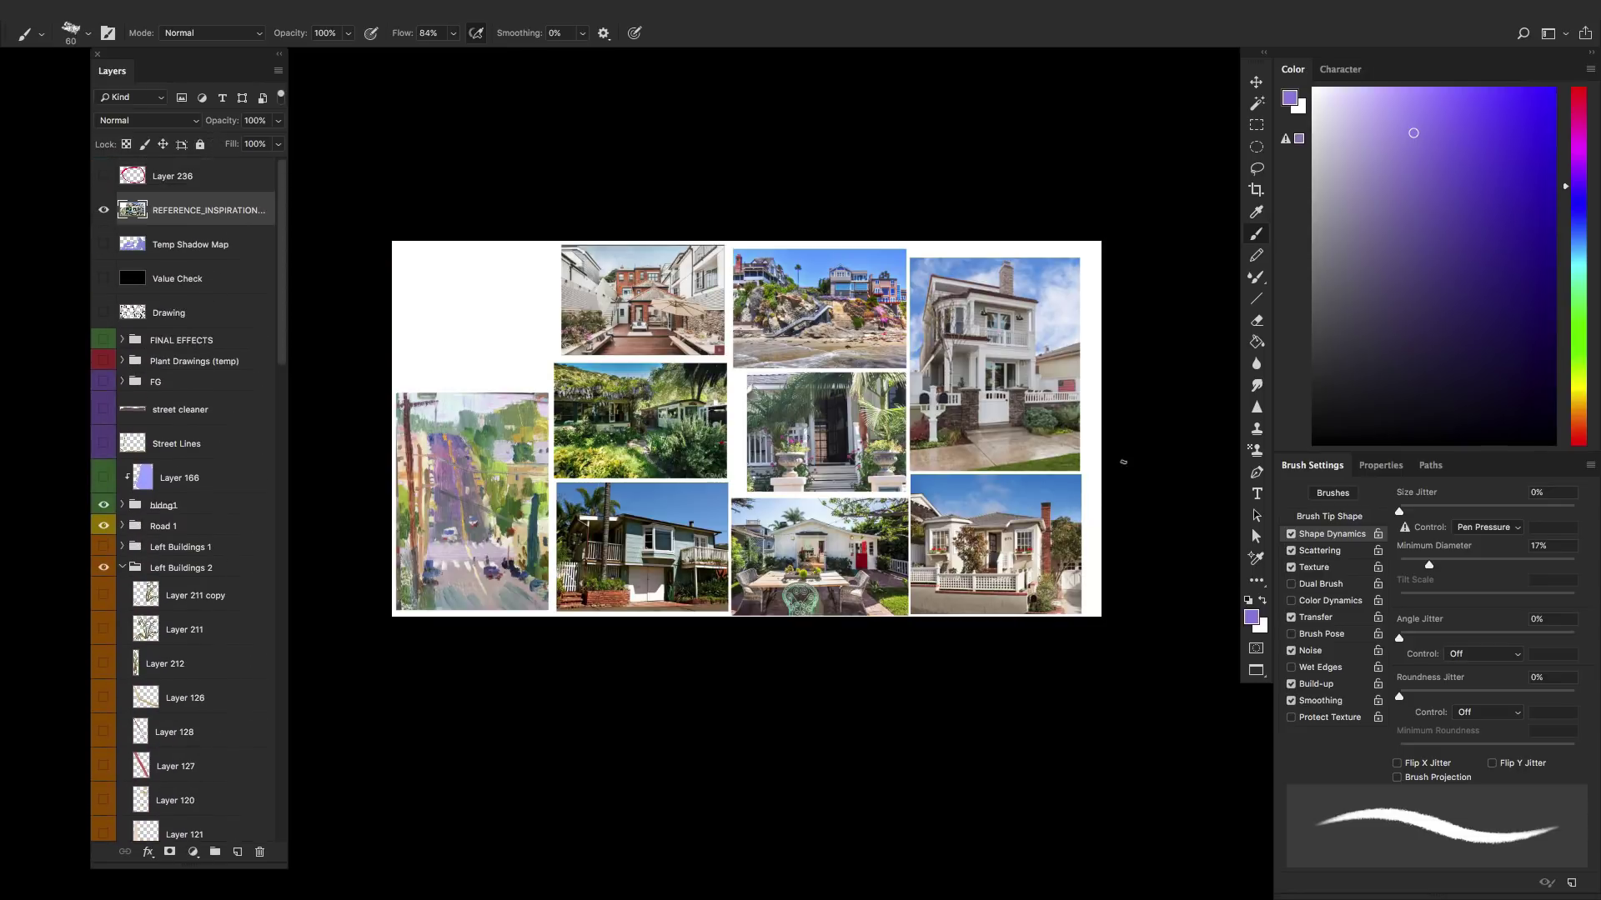
scroll(596, 275, "up", 5)
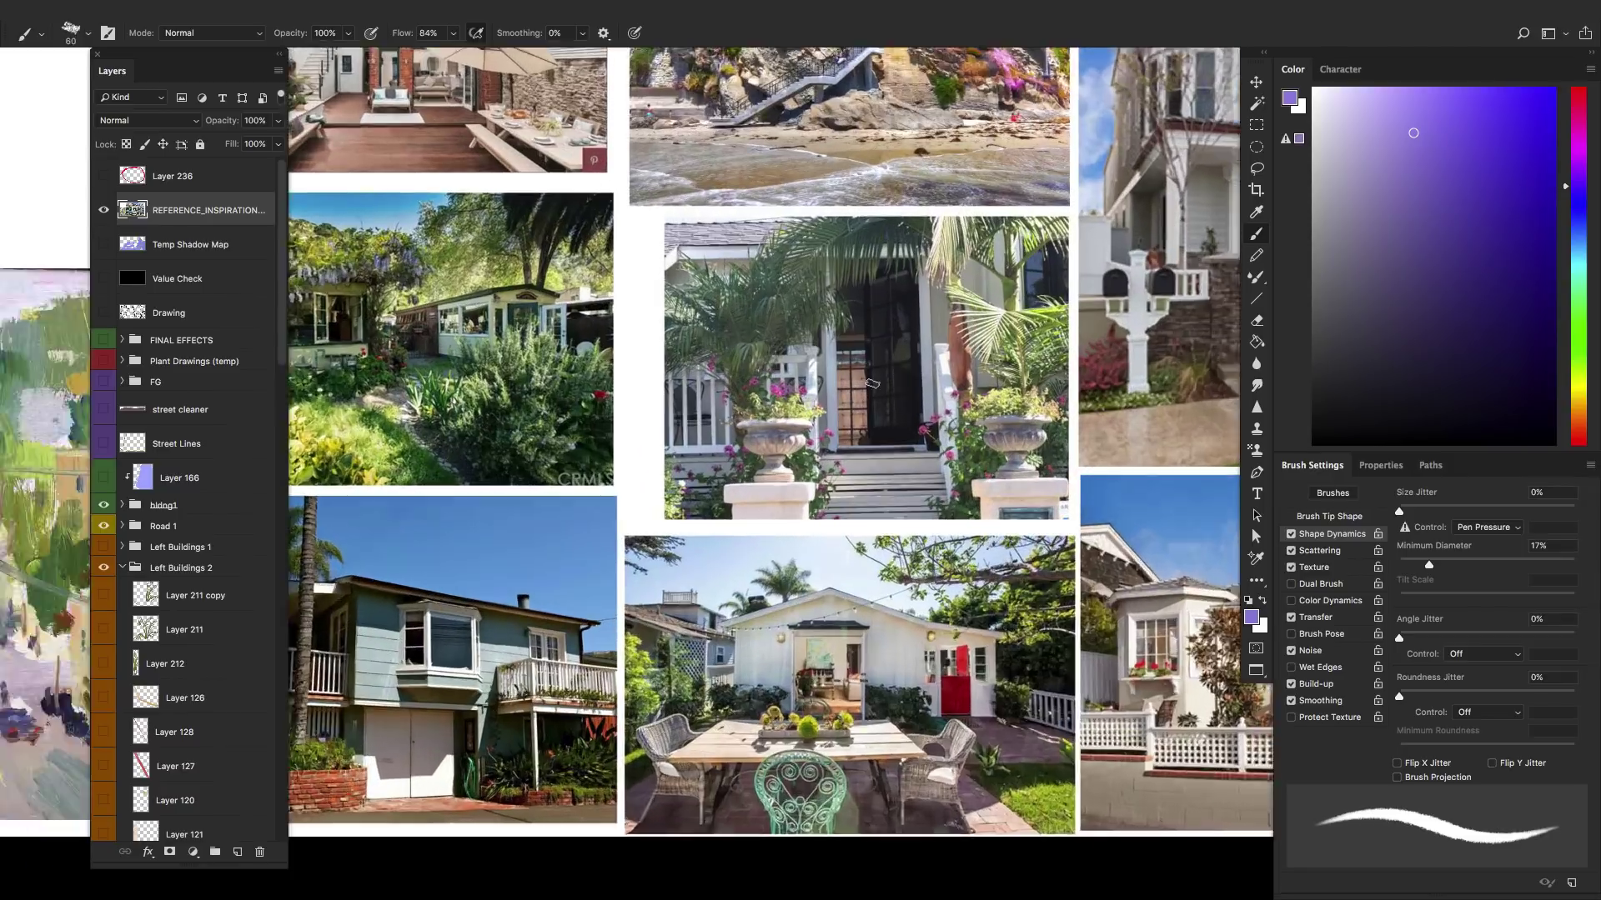
scroll(596, 275, "right", 2)
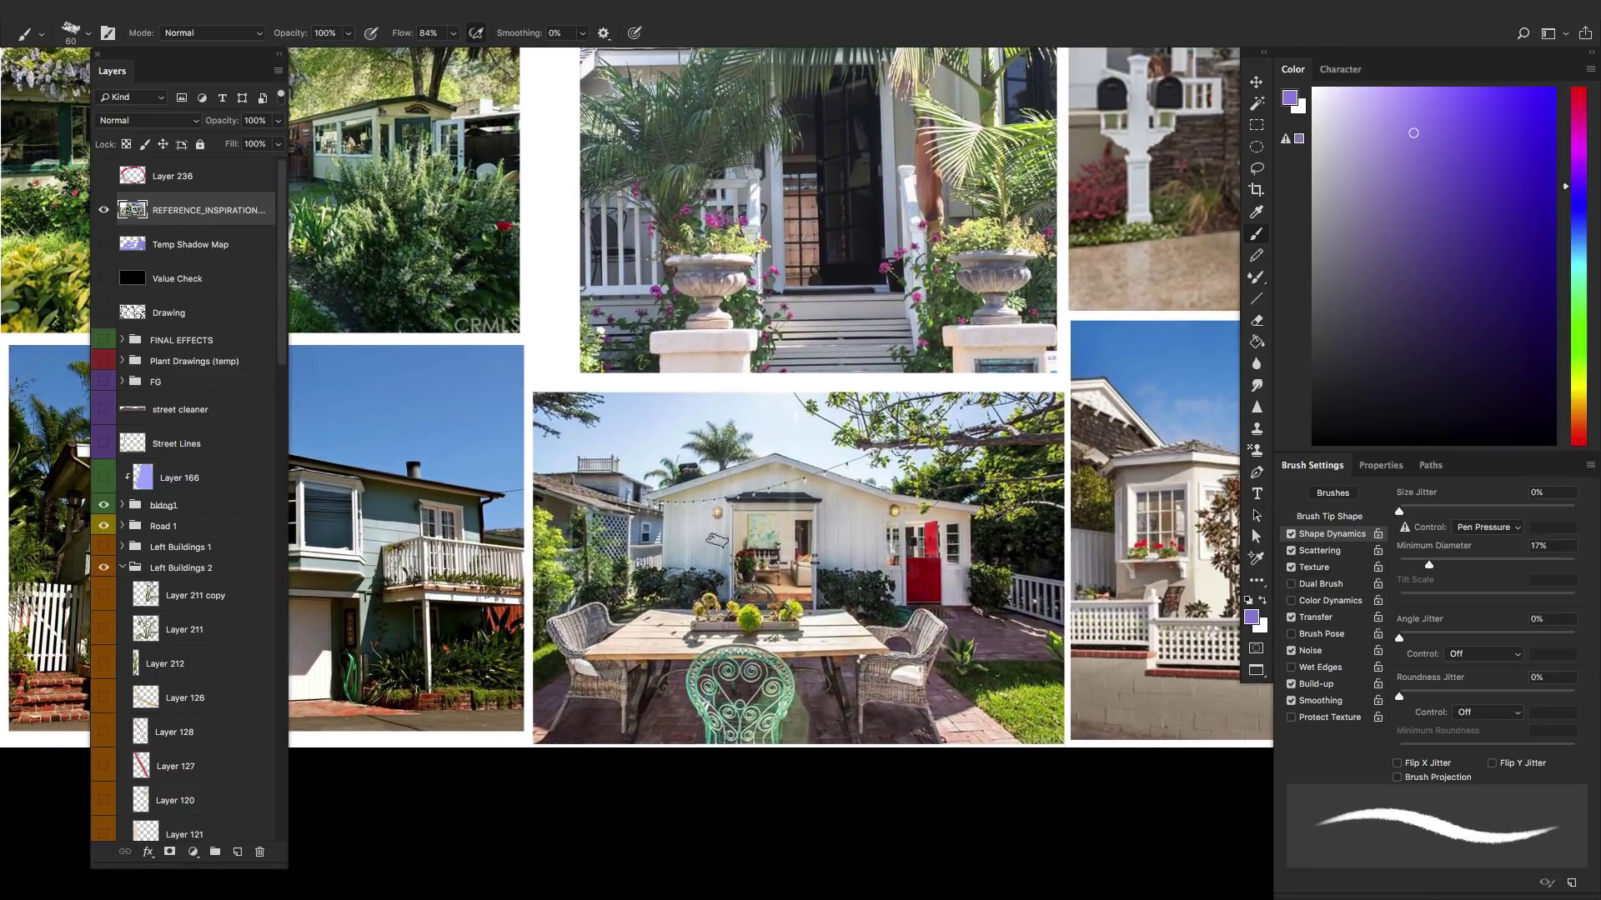
scroll(757, 546, "right", 3)
scroll(758, 546, "right", 4)
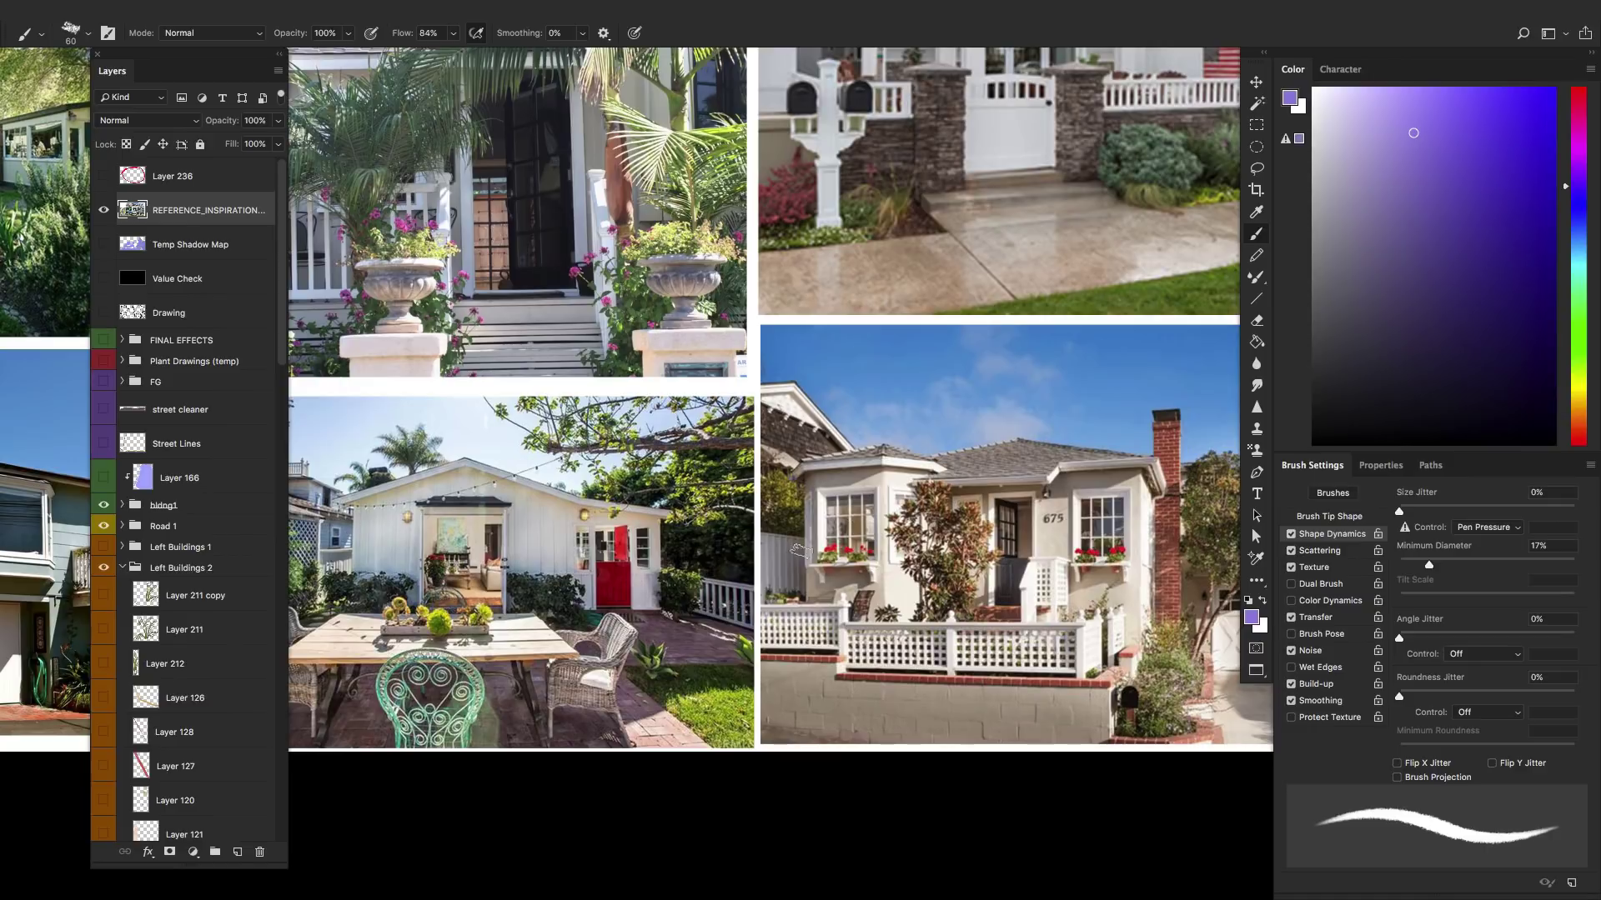
scroll(1058, 434, "up", 4)
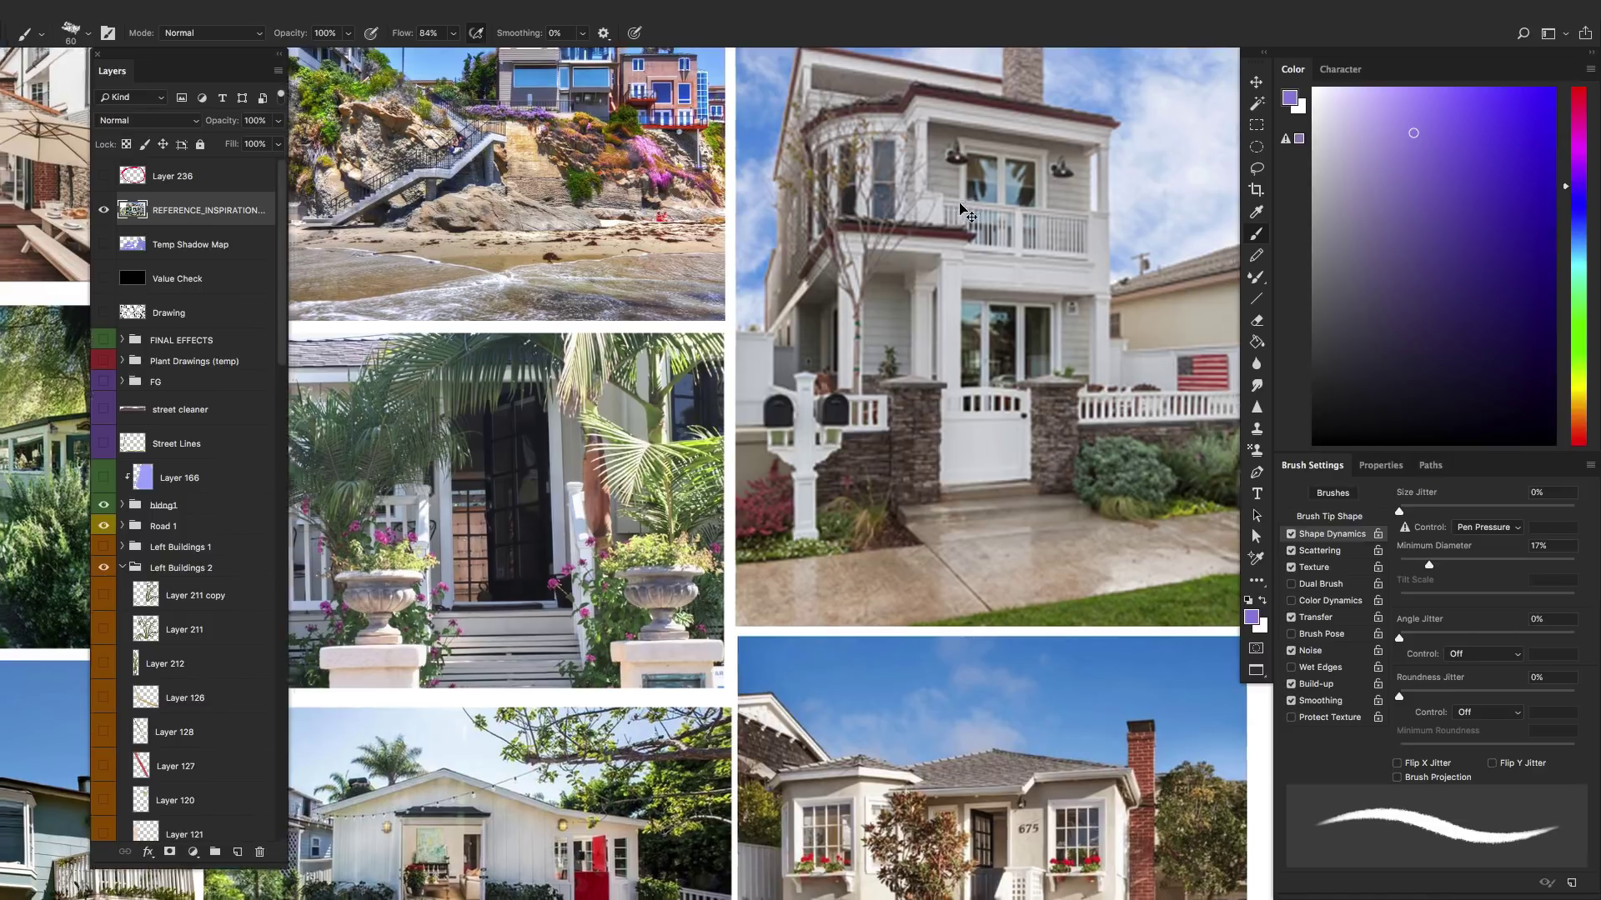
key("ctrl+0")
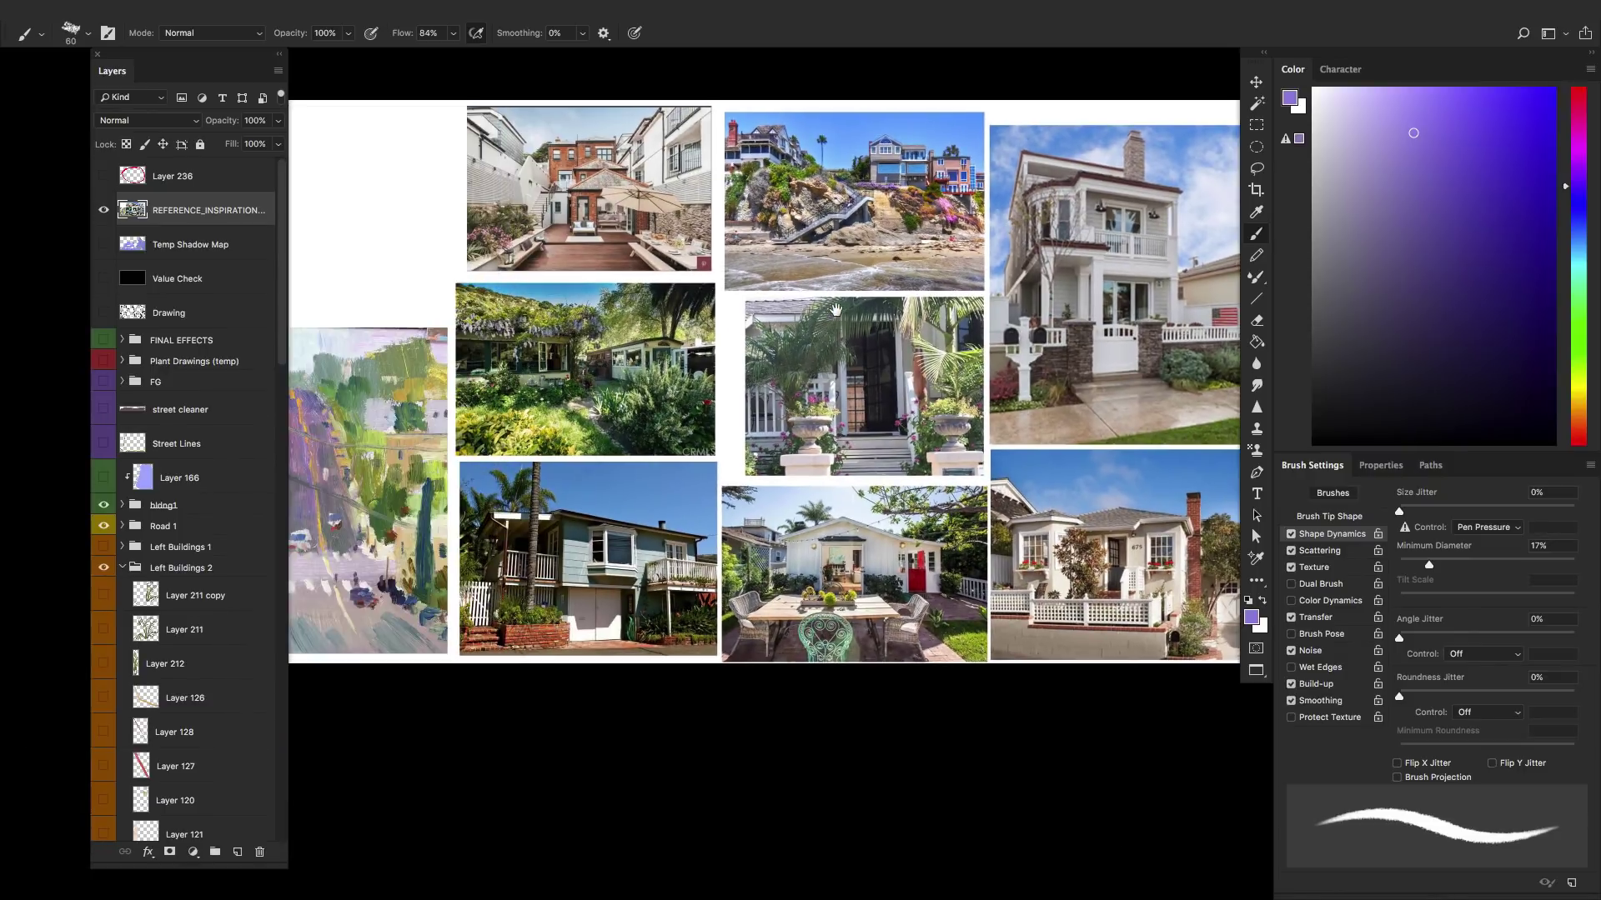
left_click(104, 210)
- Show Layer 214 and Layers 106 through 217, then hide the palm tree on Layer 217
scroll(288, 290, "down", 15)
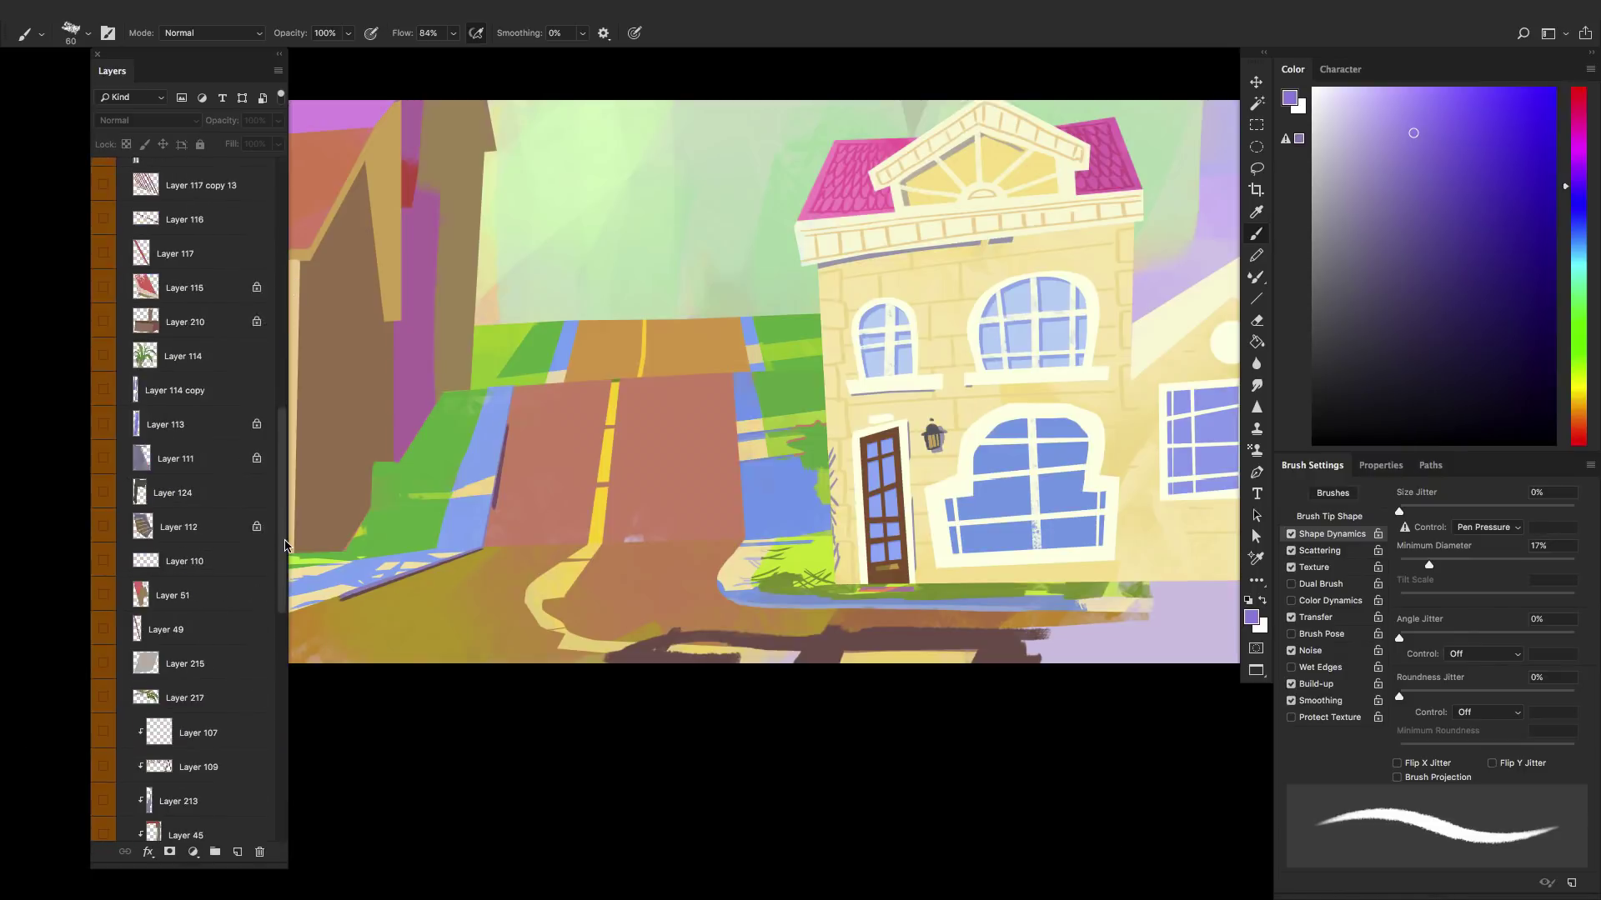
left_click(103, 595)
left_click_drag(336, 476, 428, 493)
left_click_drag(109, 538, 102, 286)
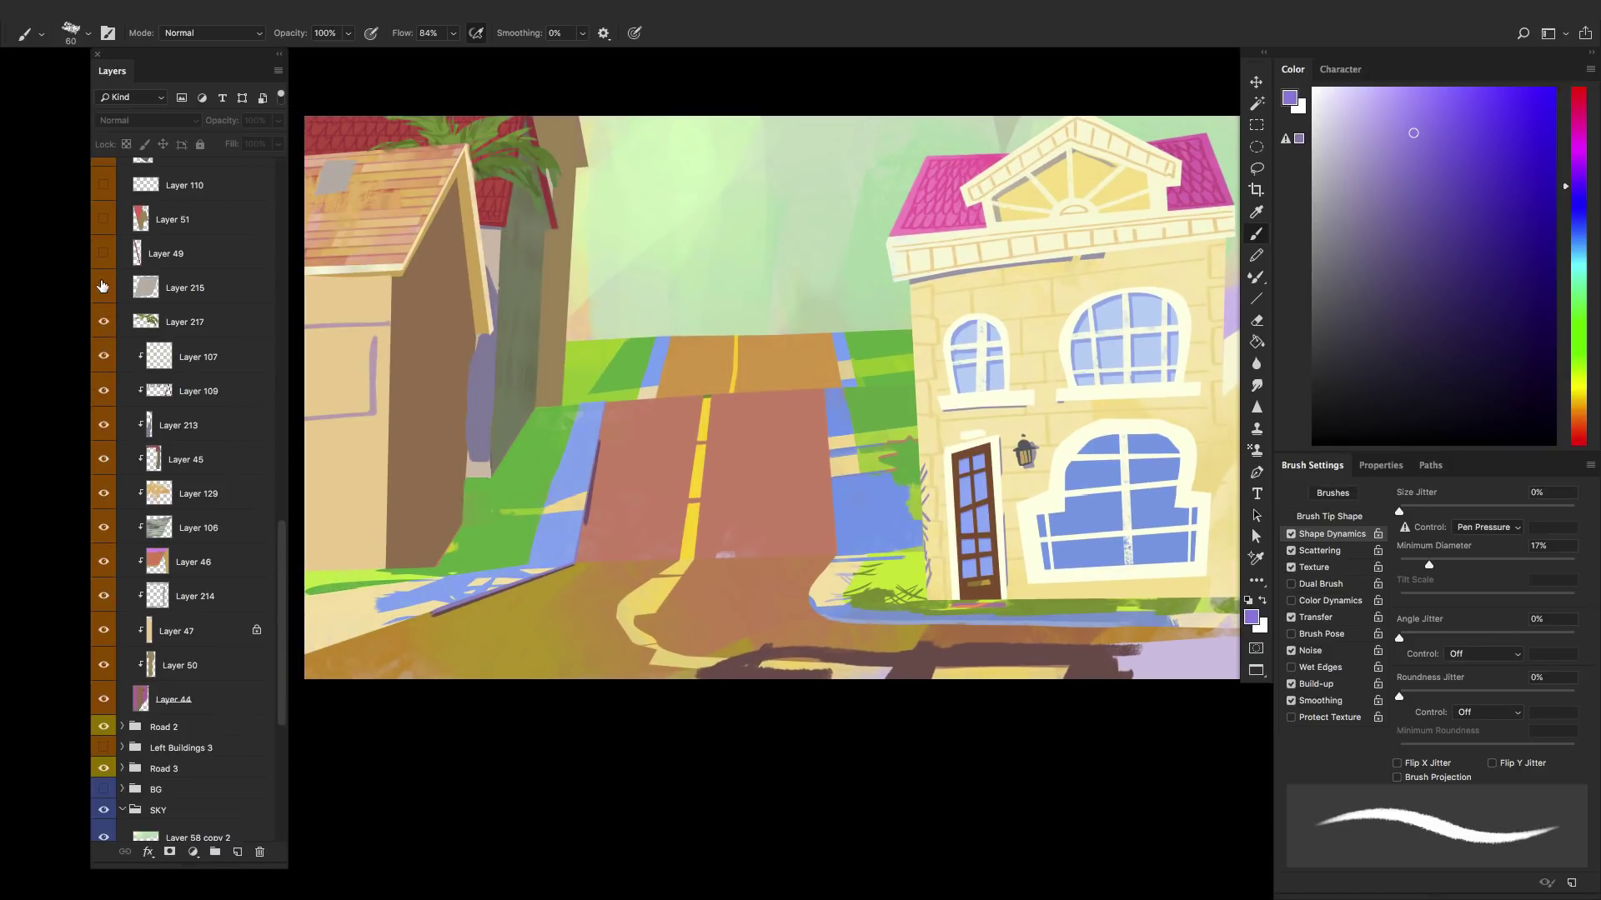
left_click(104, 322)
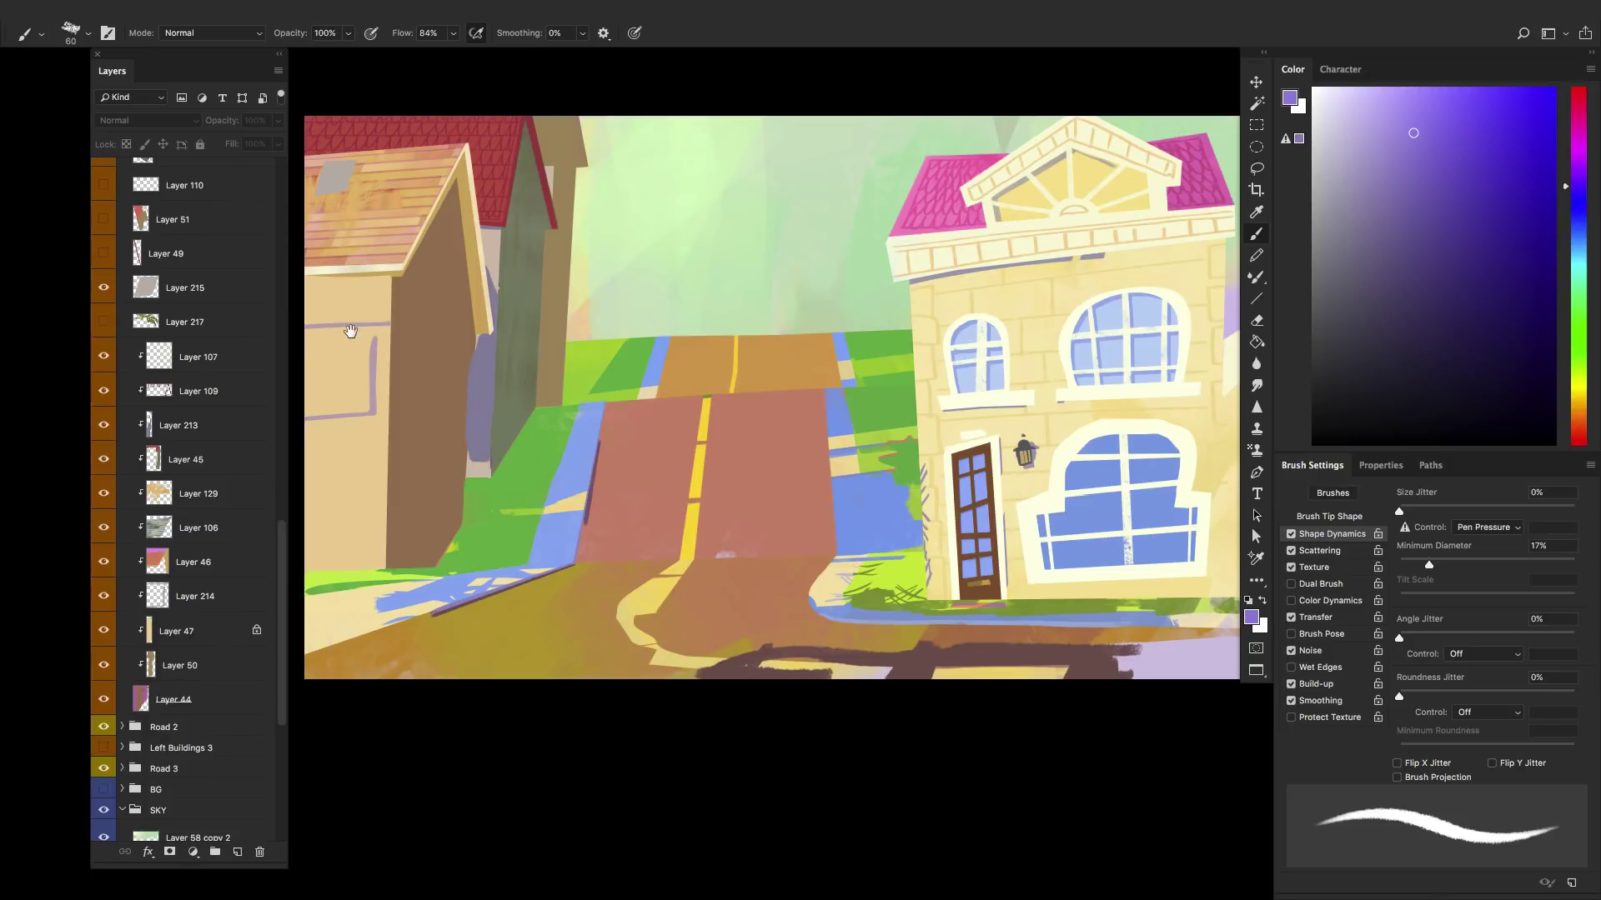
- Show Layers 117, 115, 210, 128 and 126 to restore the left building's porch area
left_click_drag(351, 330, 439, 399)
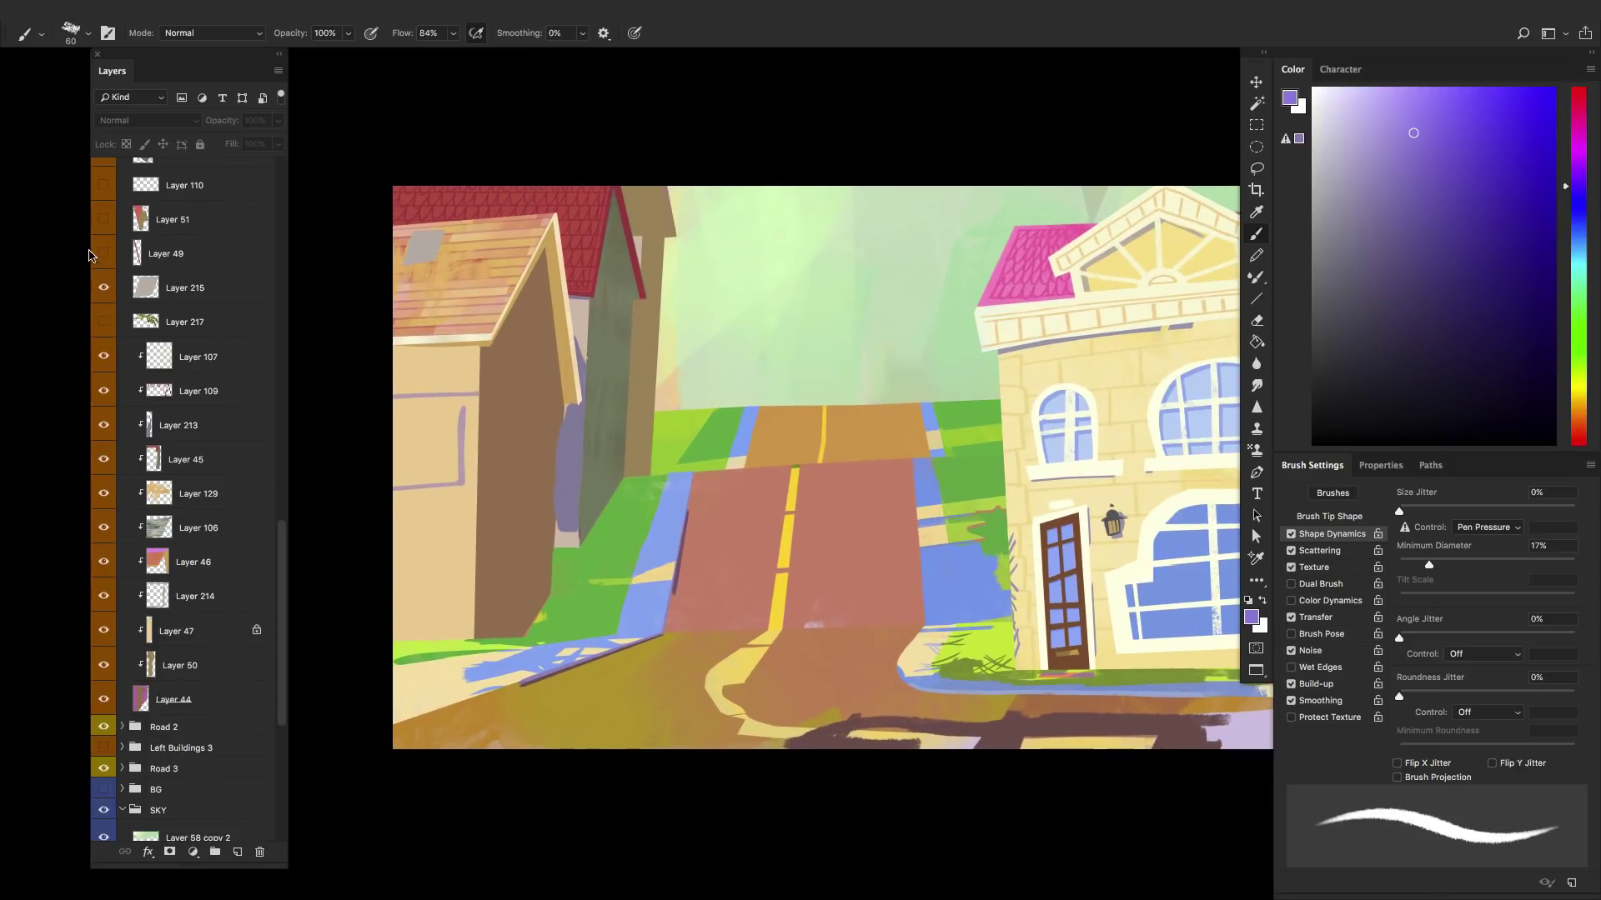
scroll(143, 417, "up", 5)
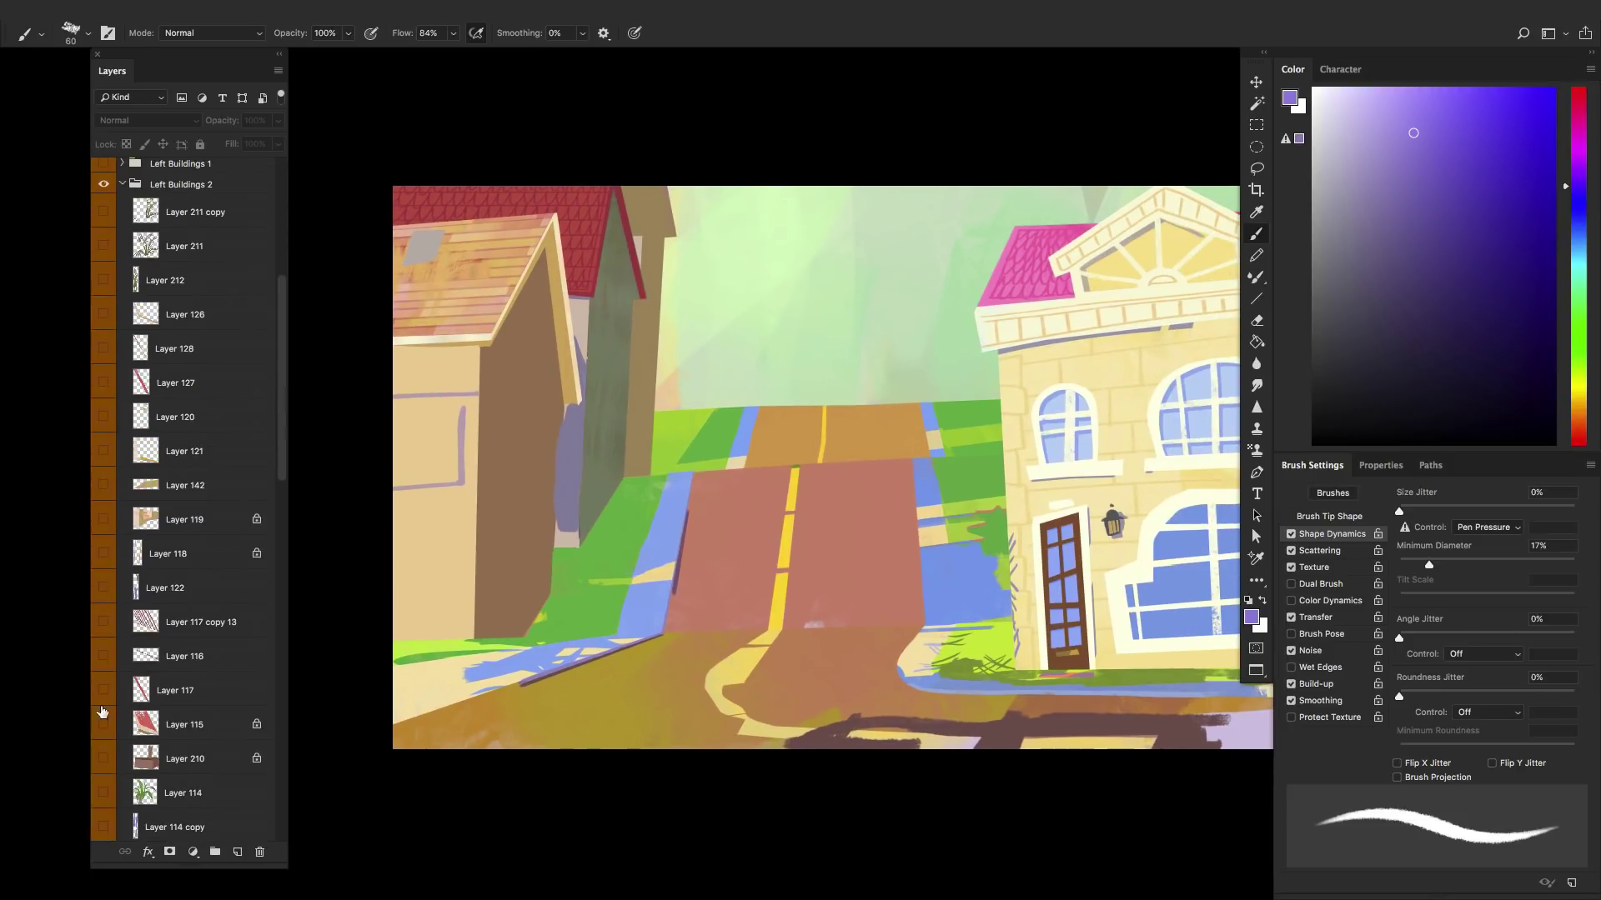
left_click_drag(103, 758, 104, 395)
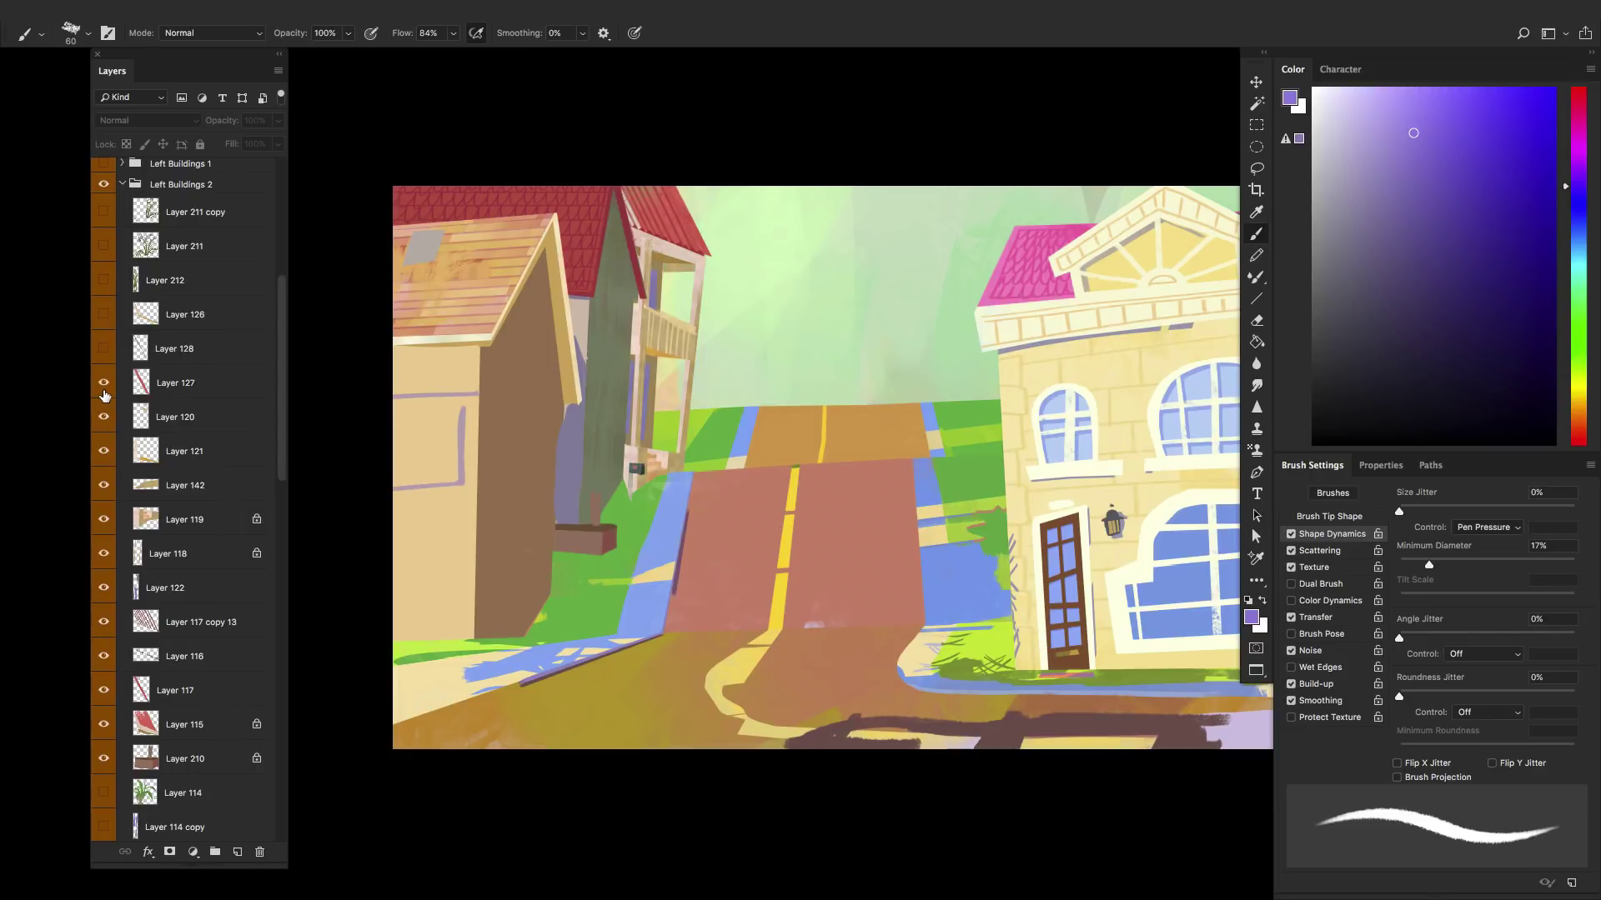
left_click_drag(117, 341, 98, 327)
- Show the planter plant on Layer 212 and collapse the Left Buildings 2 group
scroll(680, 467, "up", 3)
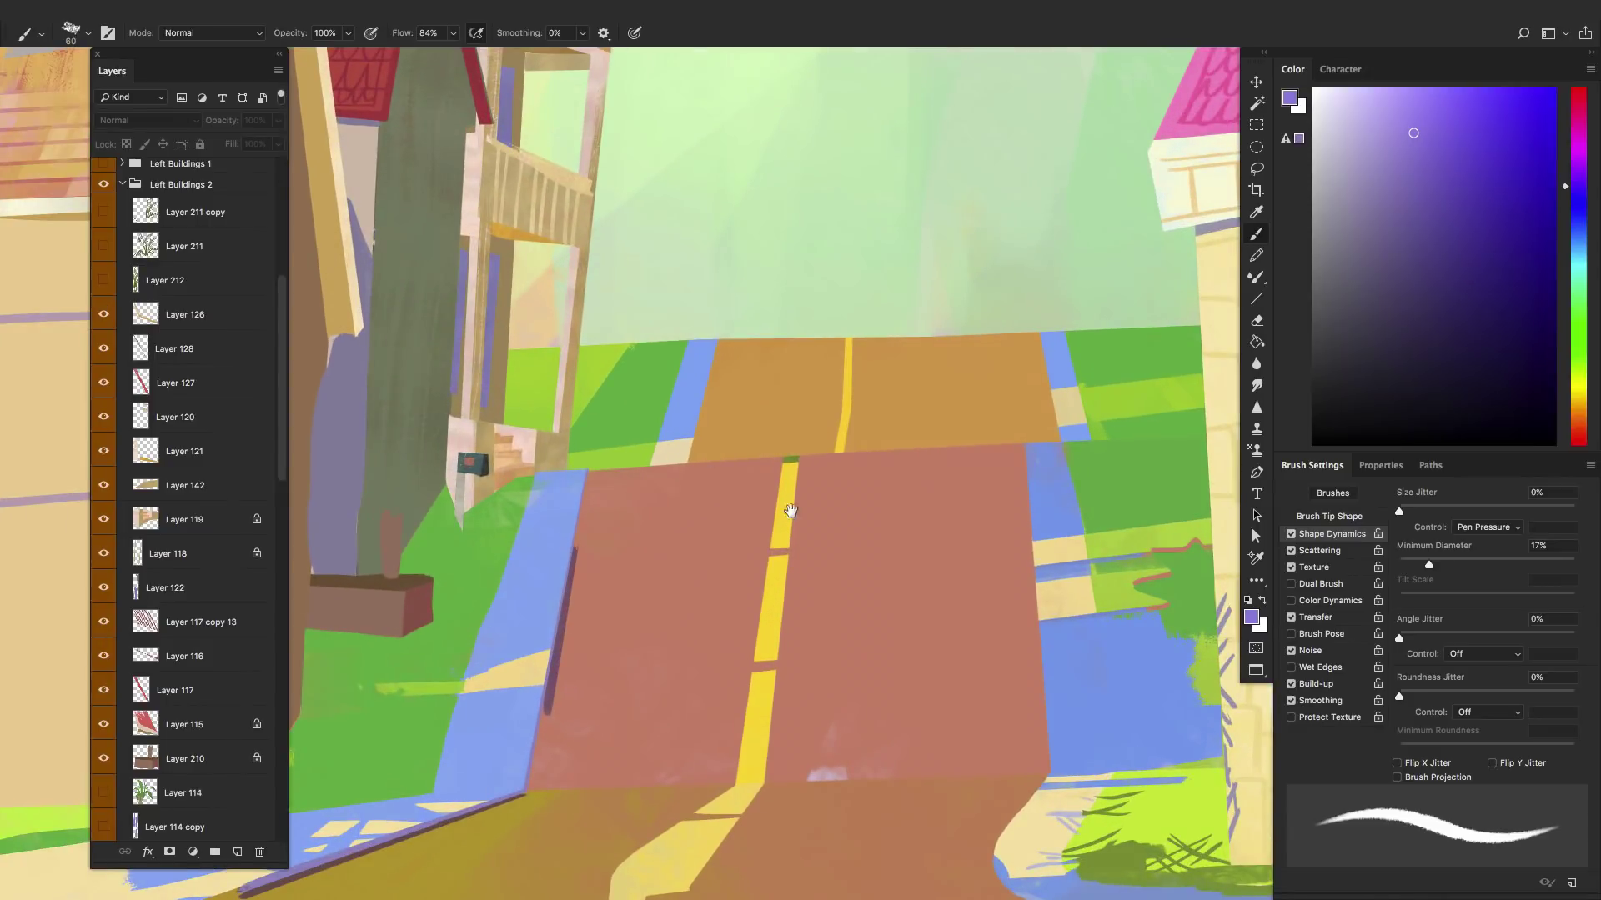
scroll(790, 511, "up", 2)
left_click(103, 280)
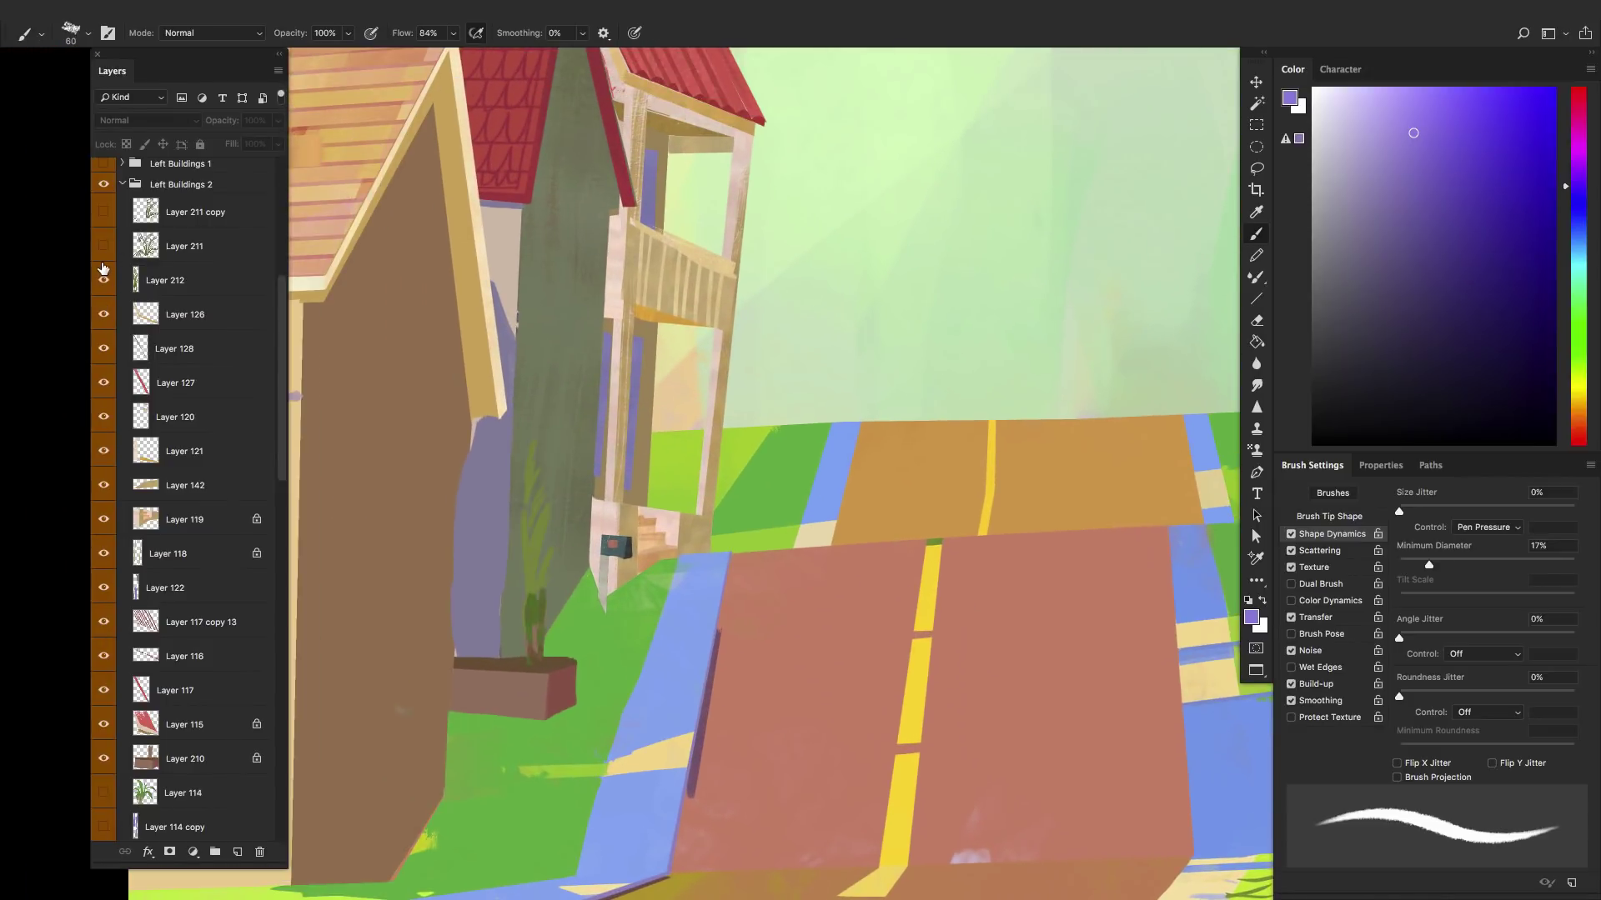
left_click(122, 184)
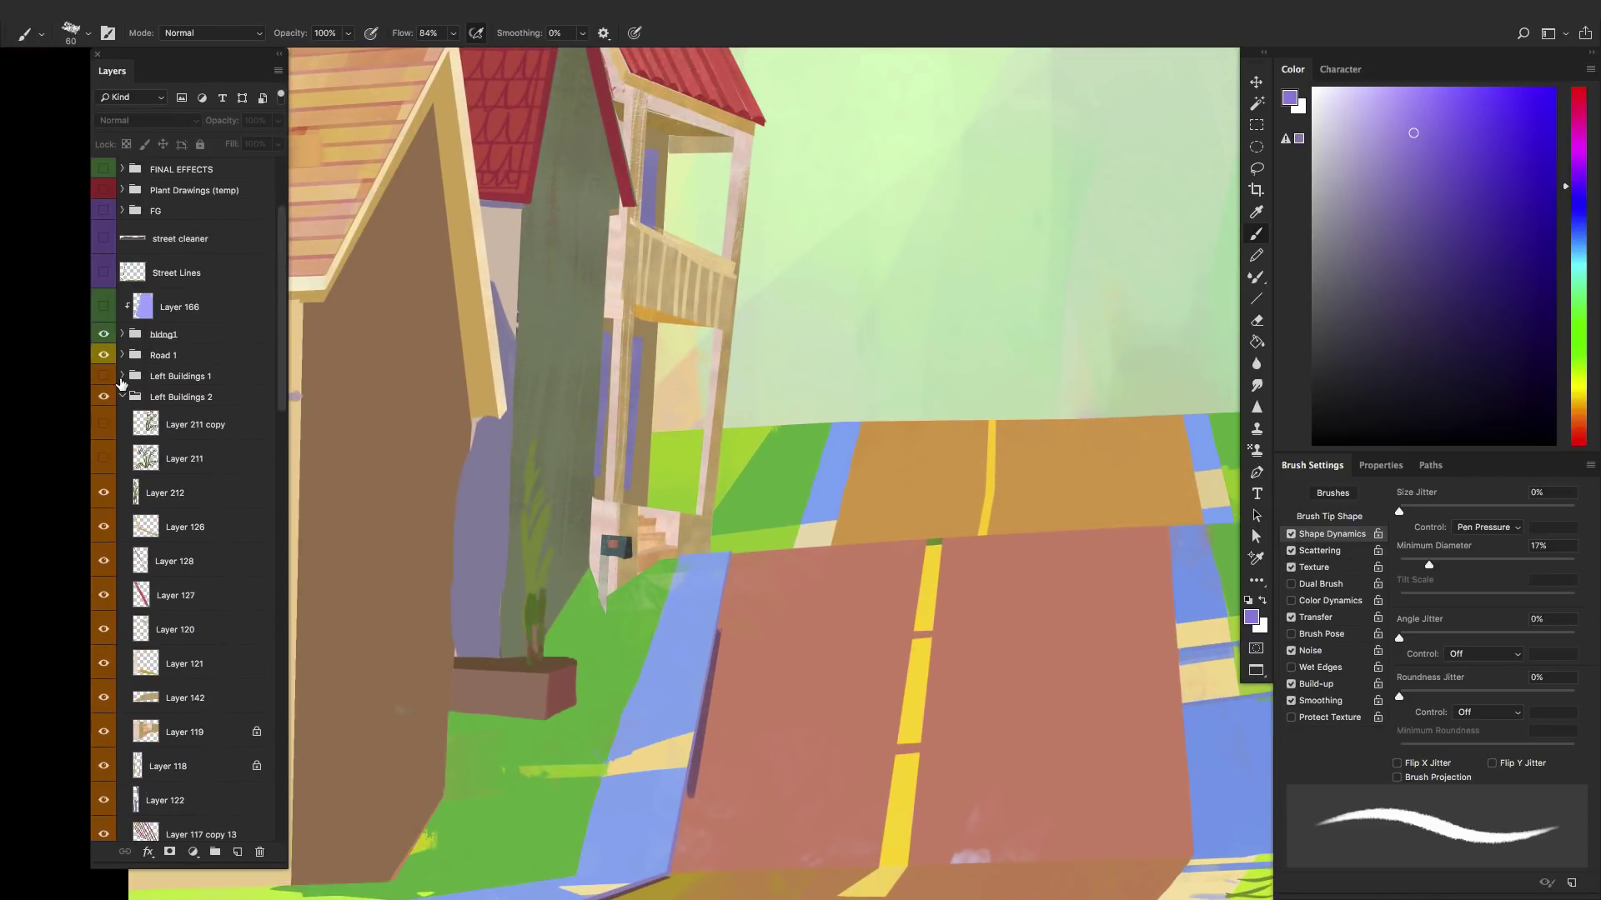
- Expand and show Left Buildings 1, hiding all its child layers down to Layer 93
left_click(116, 378)
left_click(103, 376)
left_click_drag(103, 403, 105, 780)
scroll(256, 401, "down", 6)
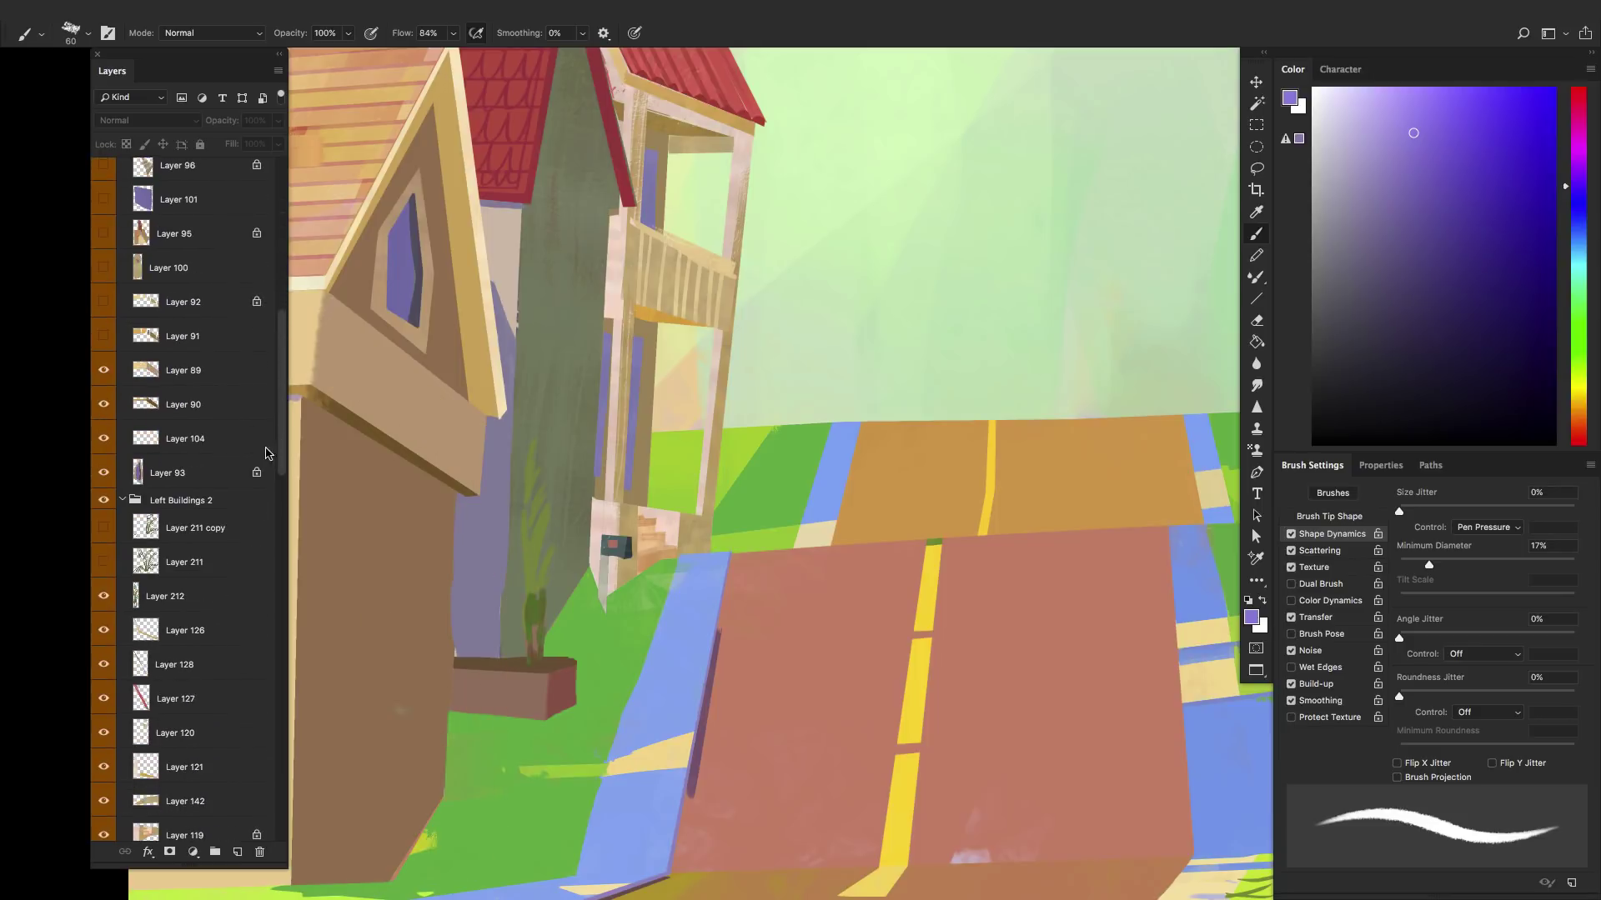
left_click_drag(99, 376, 104, 467)
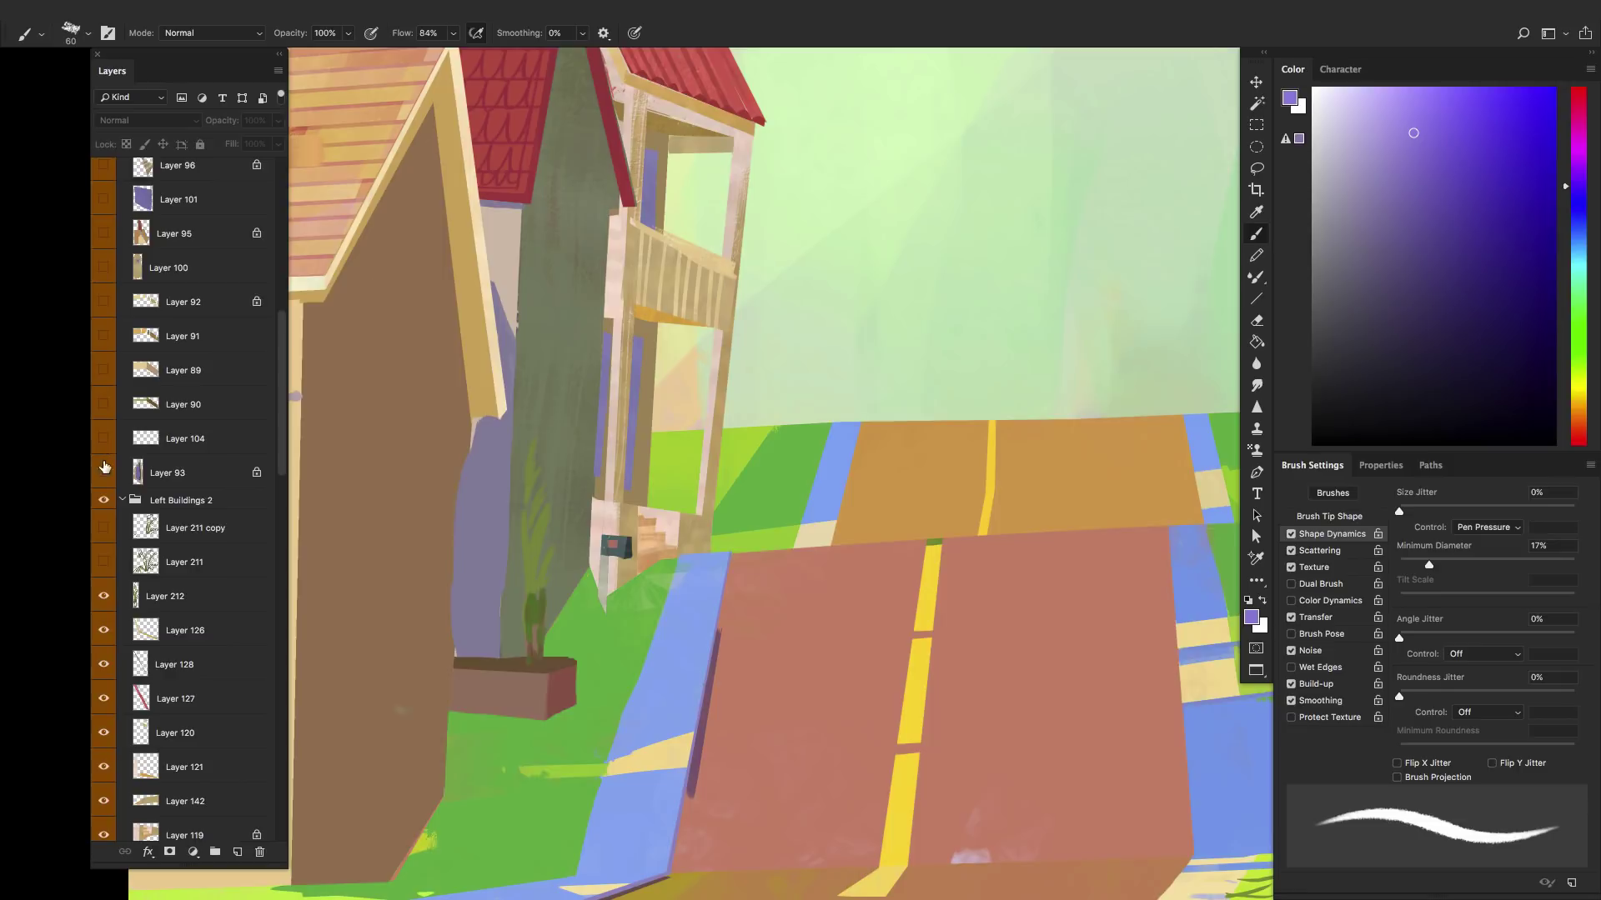
- Re-enable Layers 90, 89, 91, 92, 100 and 95 for the panelled overhang and red door
left_click(103, 405)
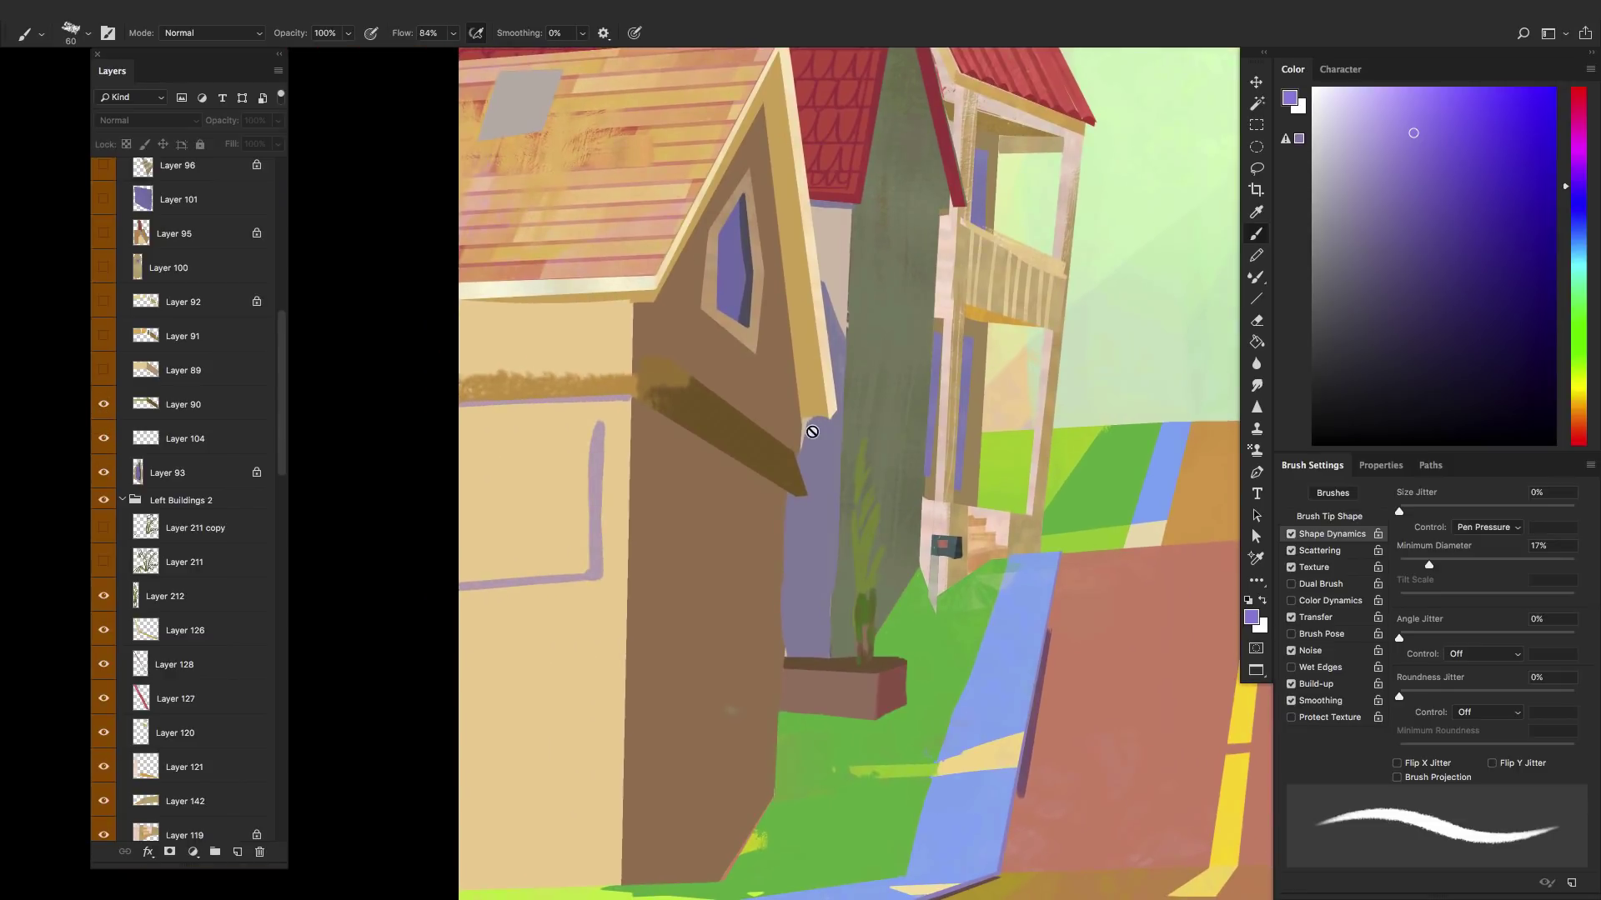
left_click(100, 371)
left_click(104, 337)
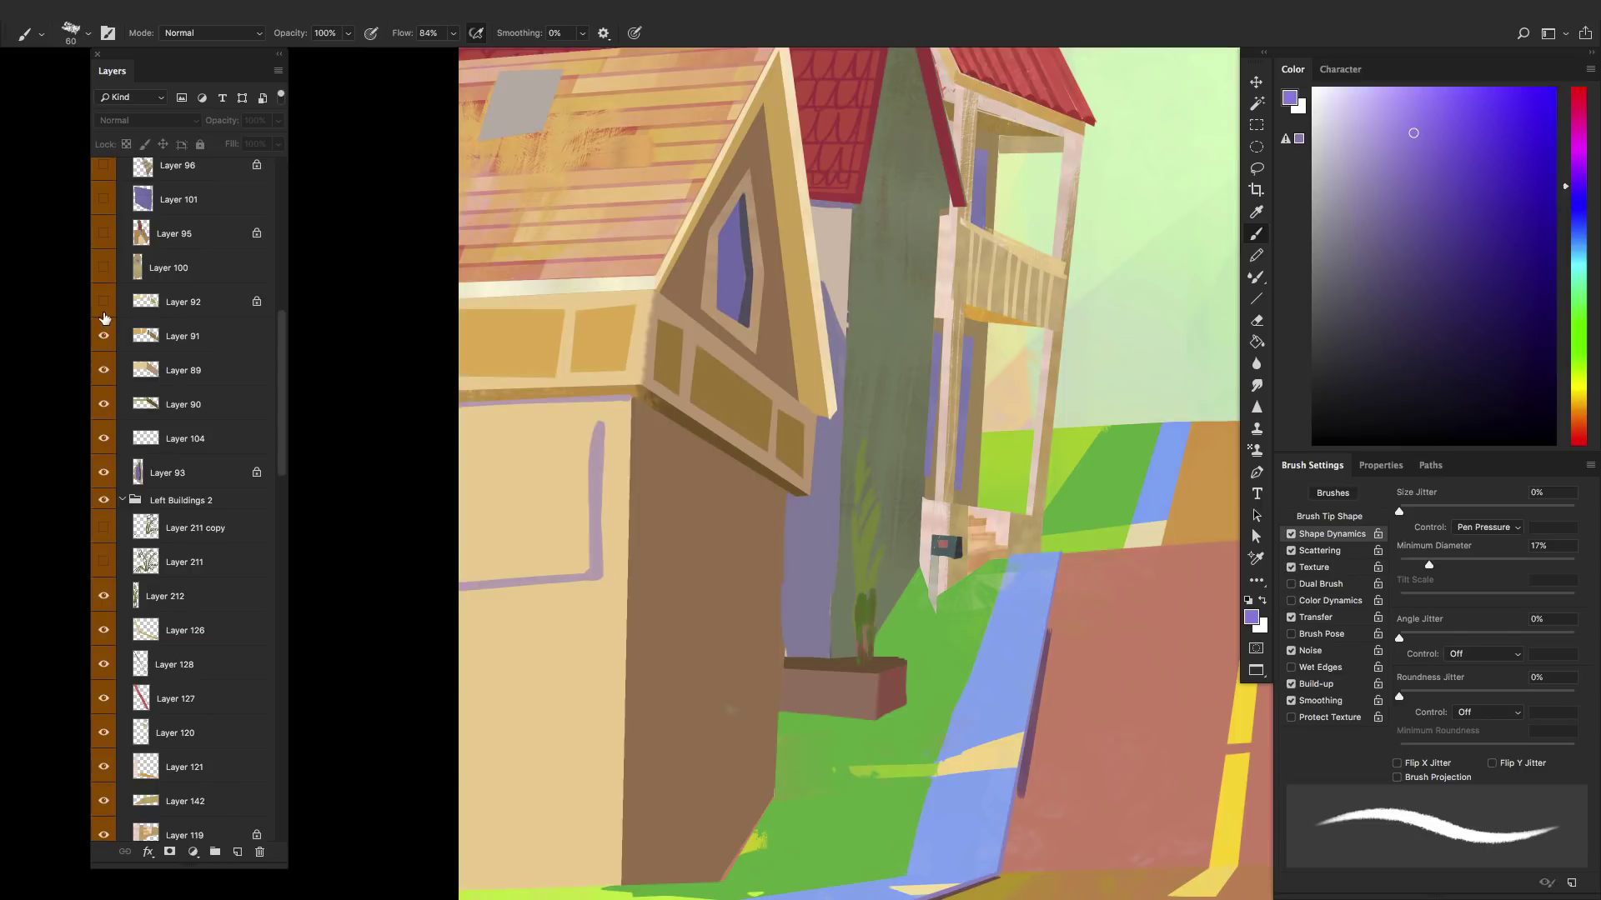
left_click(103, 302)
left_click(103, 268)
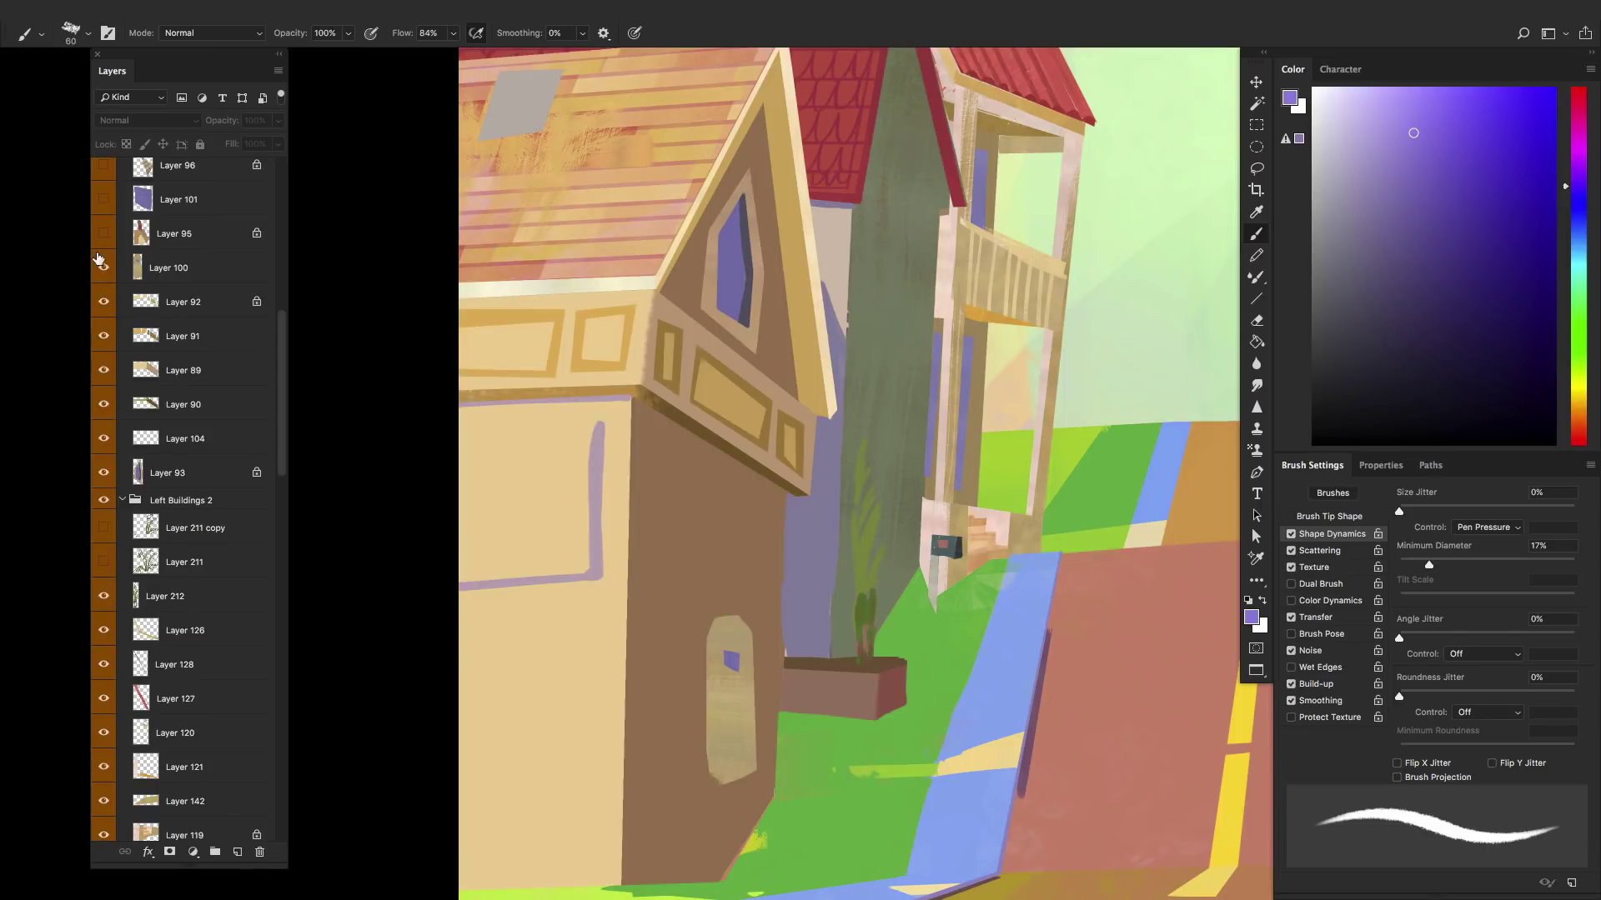
left_click(103, 233)
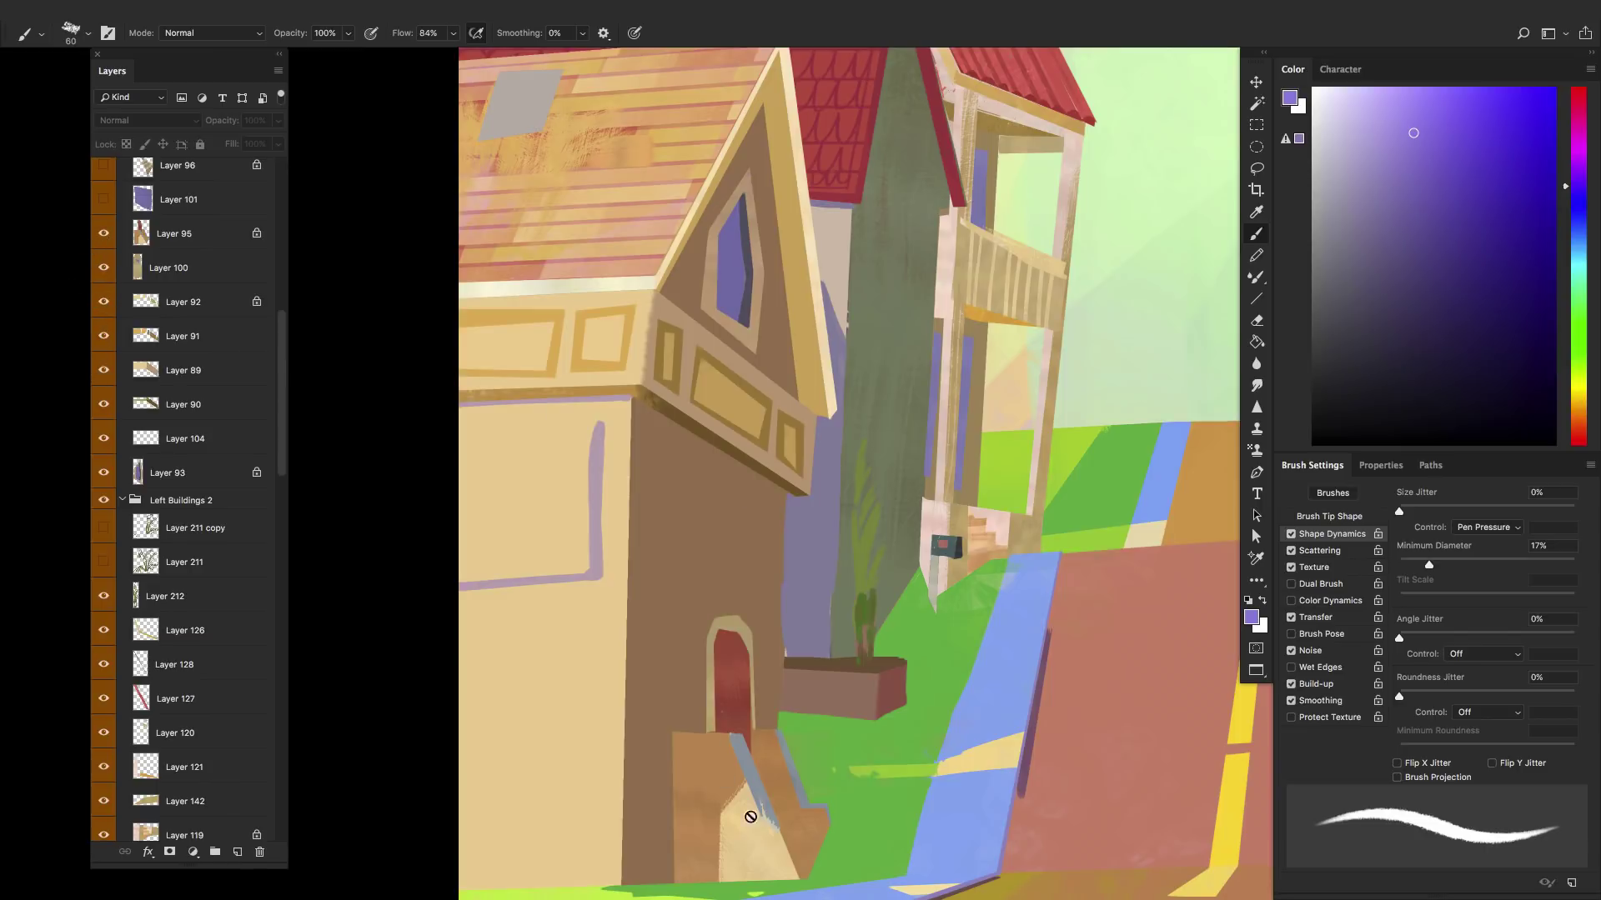
left_click_drag(921, 468, 874, 273)
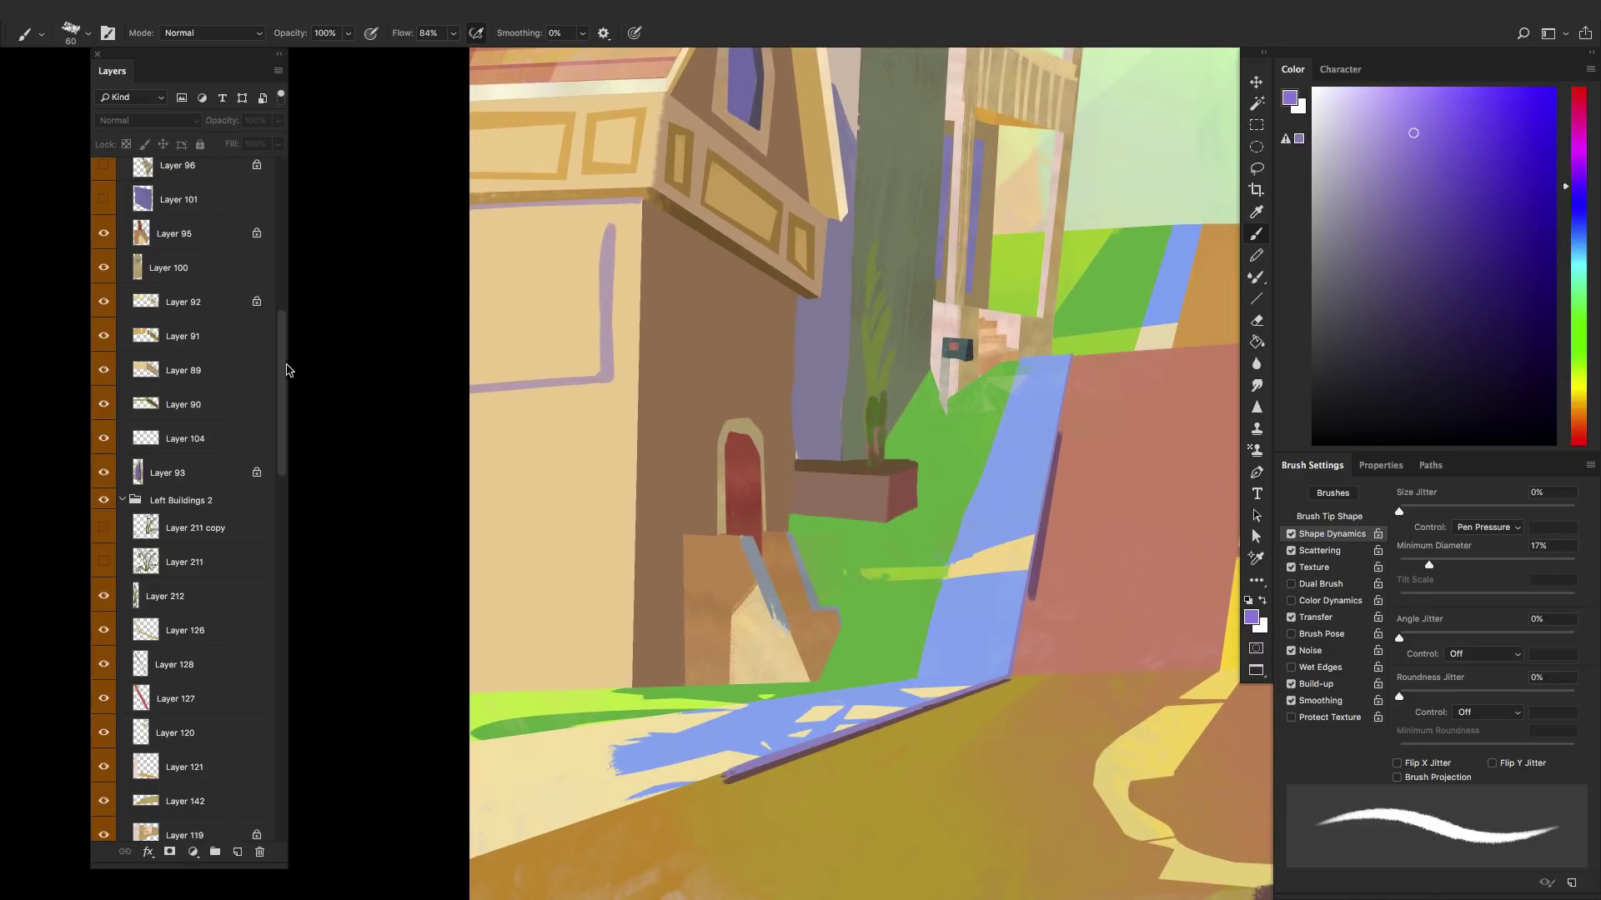
scroll(286, 298, "up", 3)
- Show the door window, stairs, awning Layer 98, Layer 125, pillars Layer 99 and red porch roof Layer 97
left_click(104, 439)
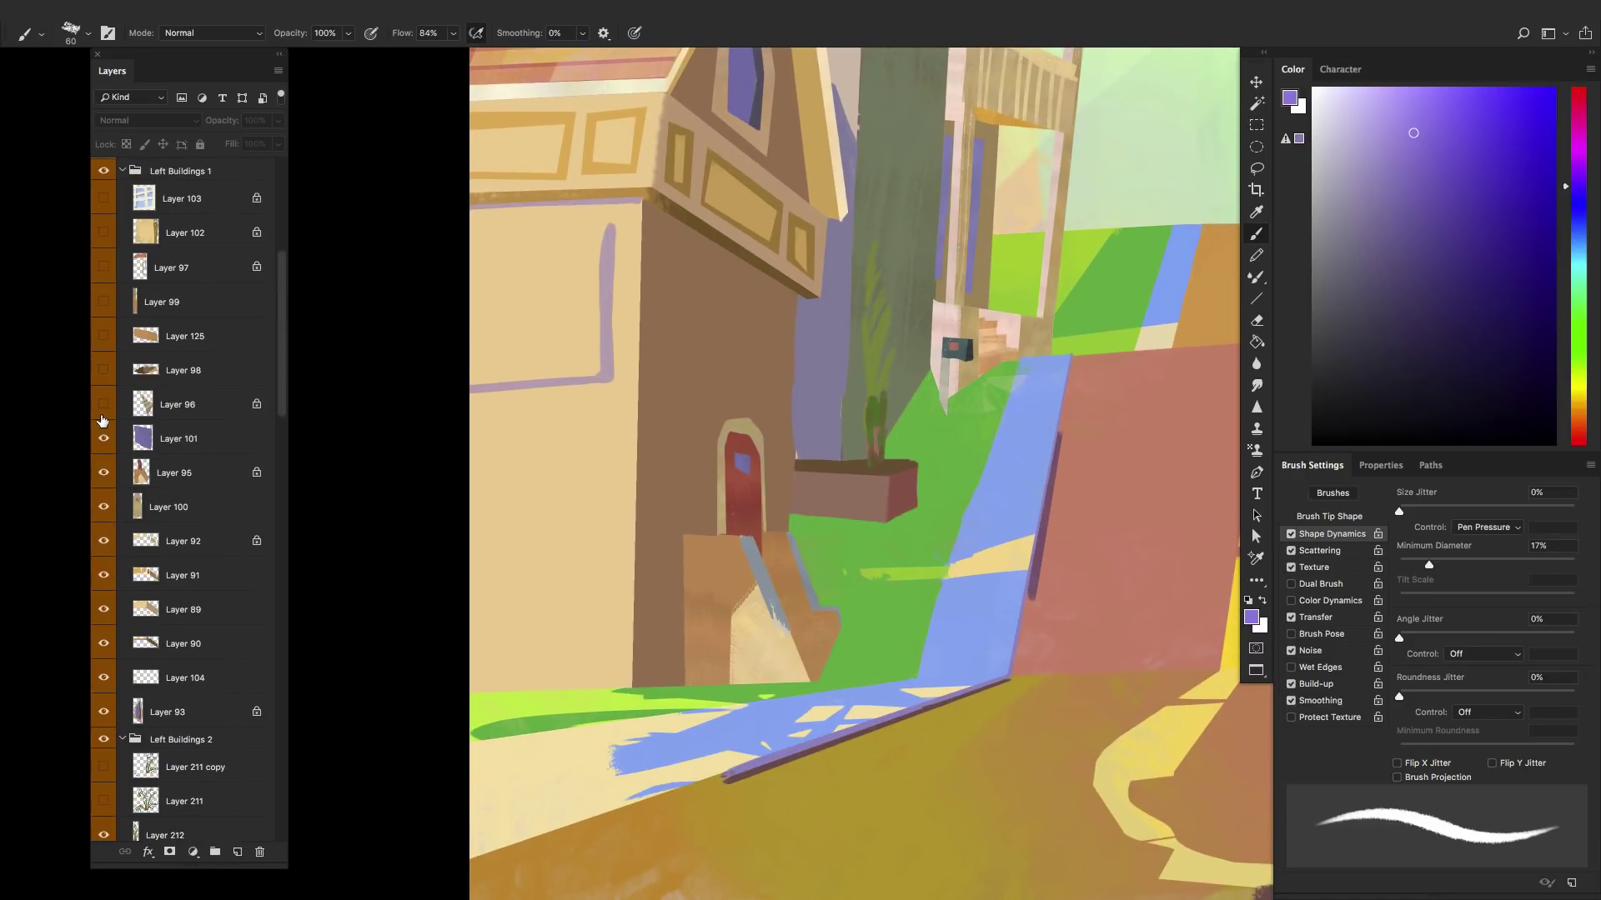
left_click(104, 404)
left_click(103, 371)
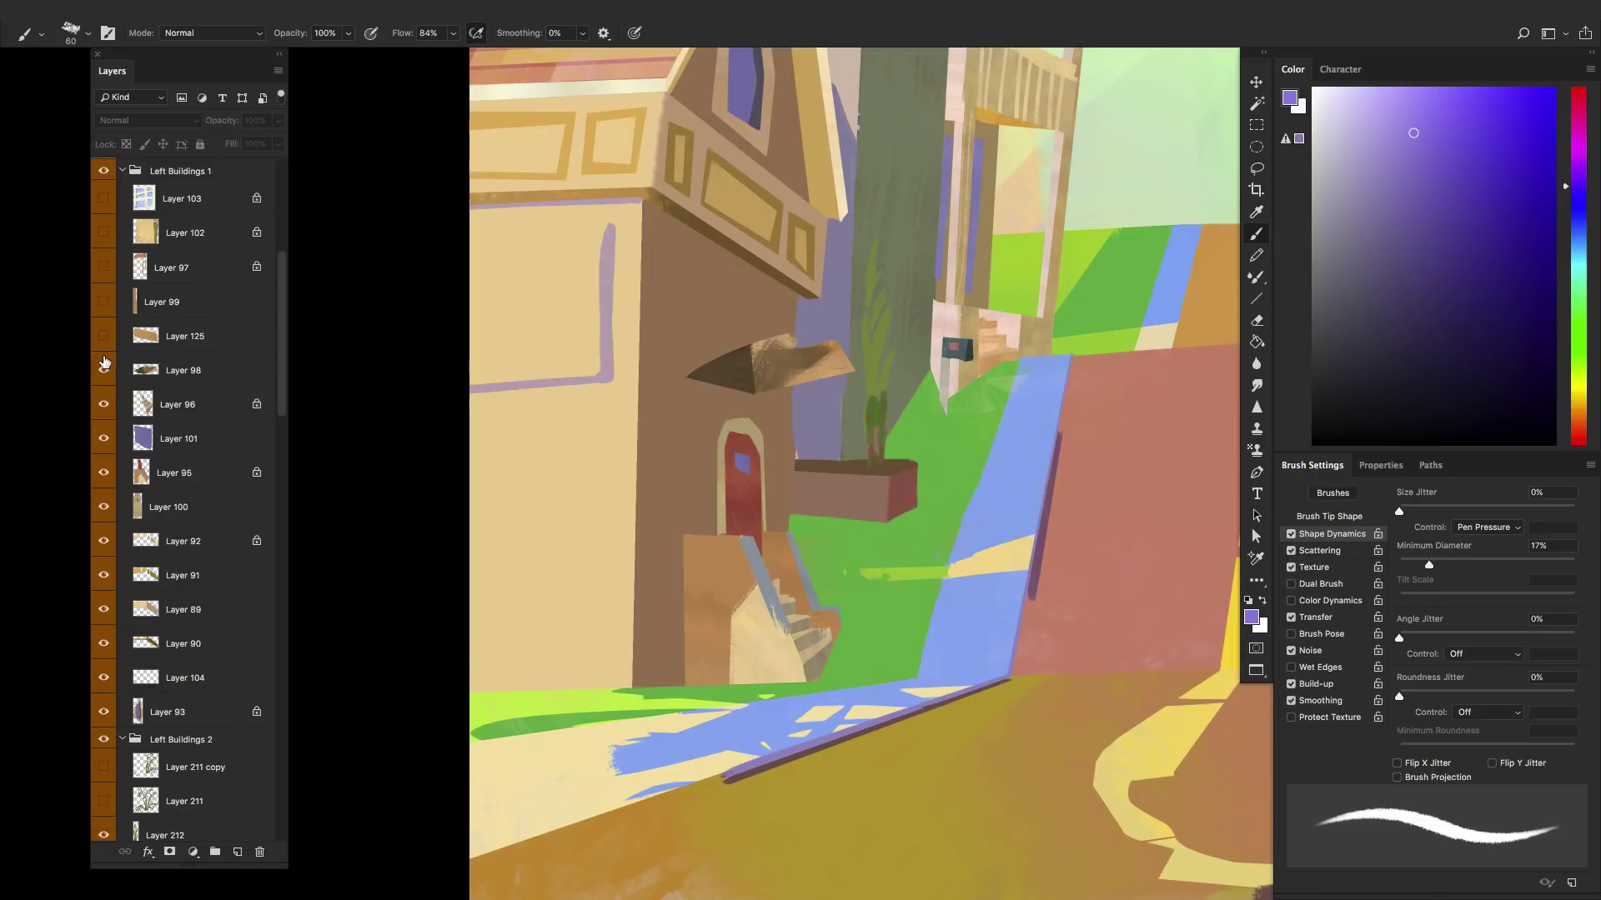
left_click(103, 336)
left_click(104, 302)
left_click(104, 267)
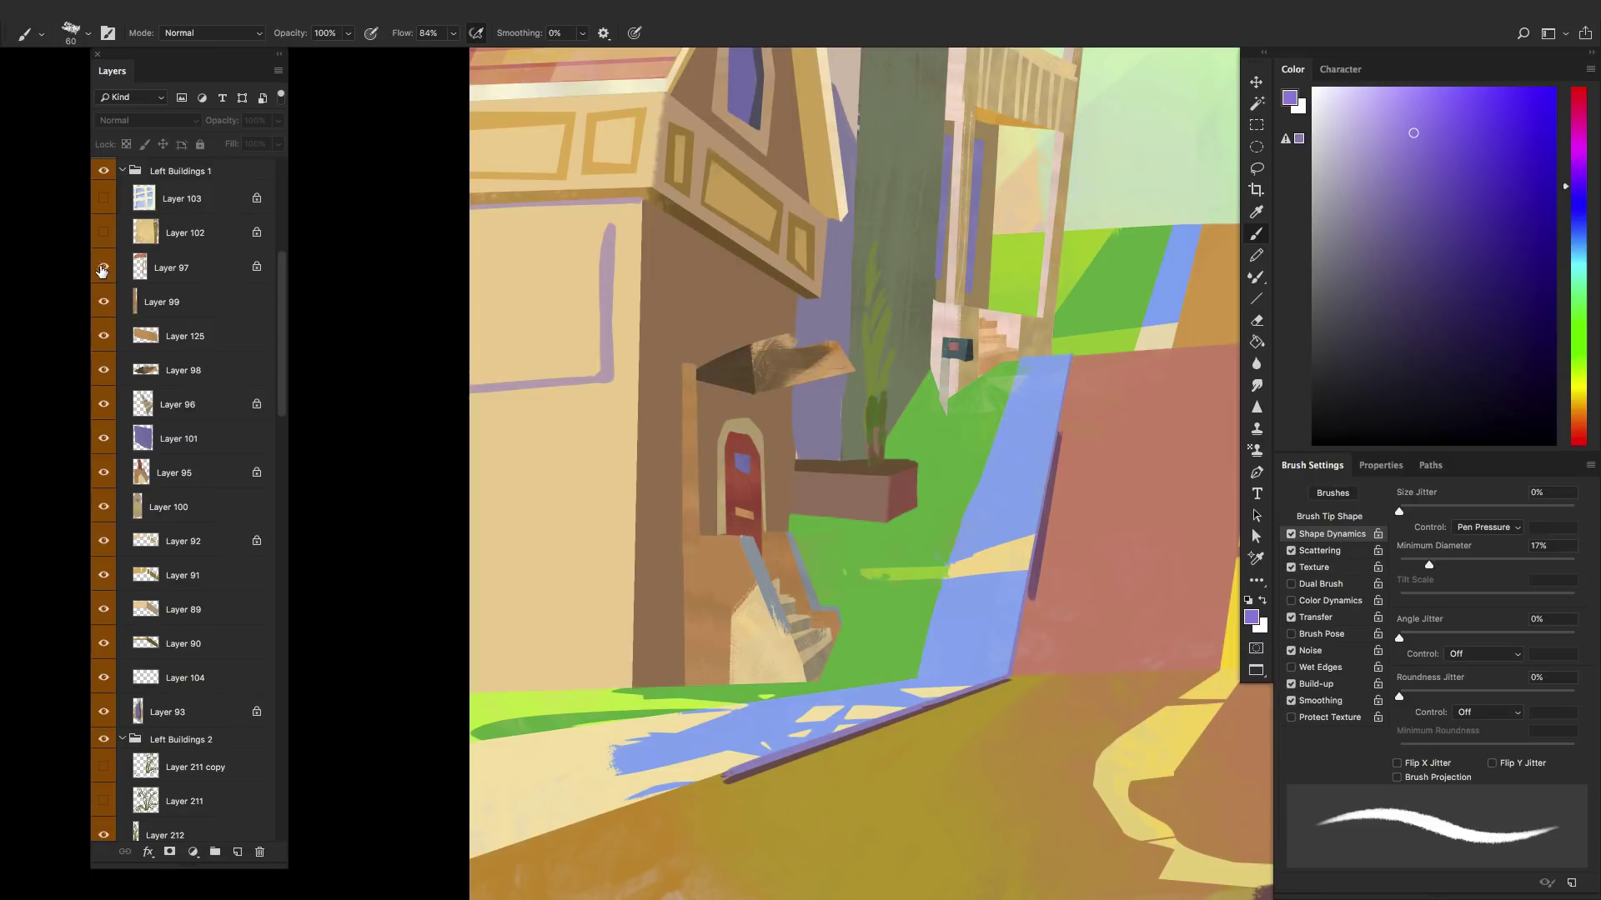
left_click_drag(818, 561, 764, 662)
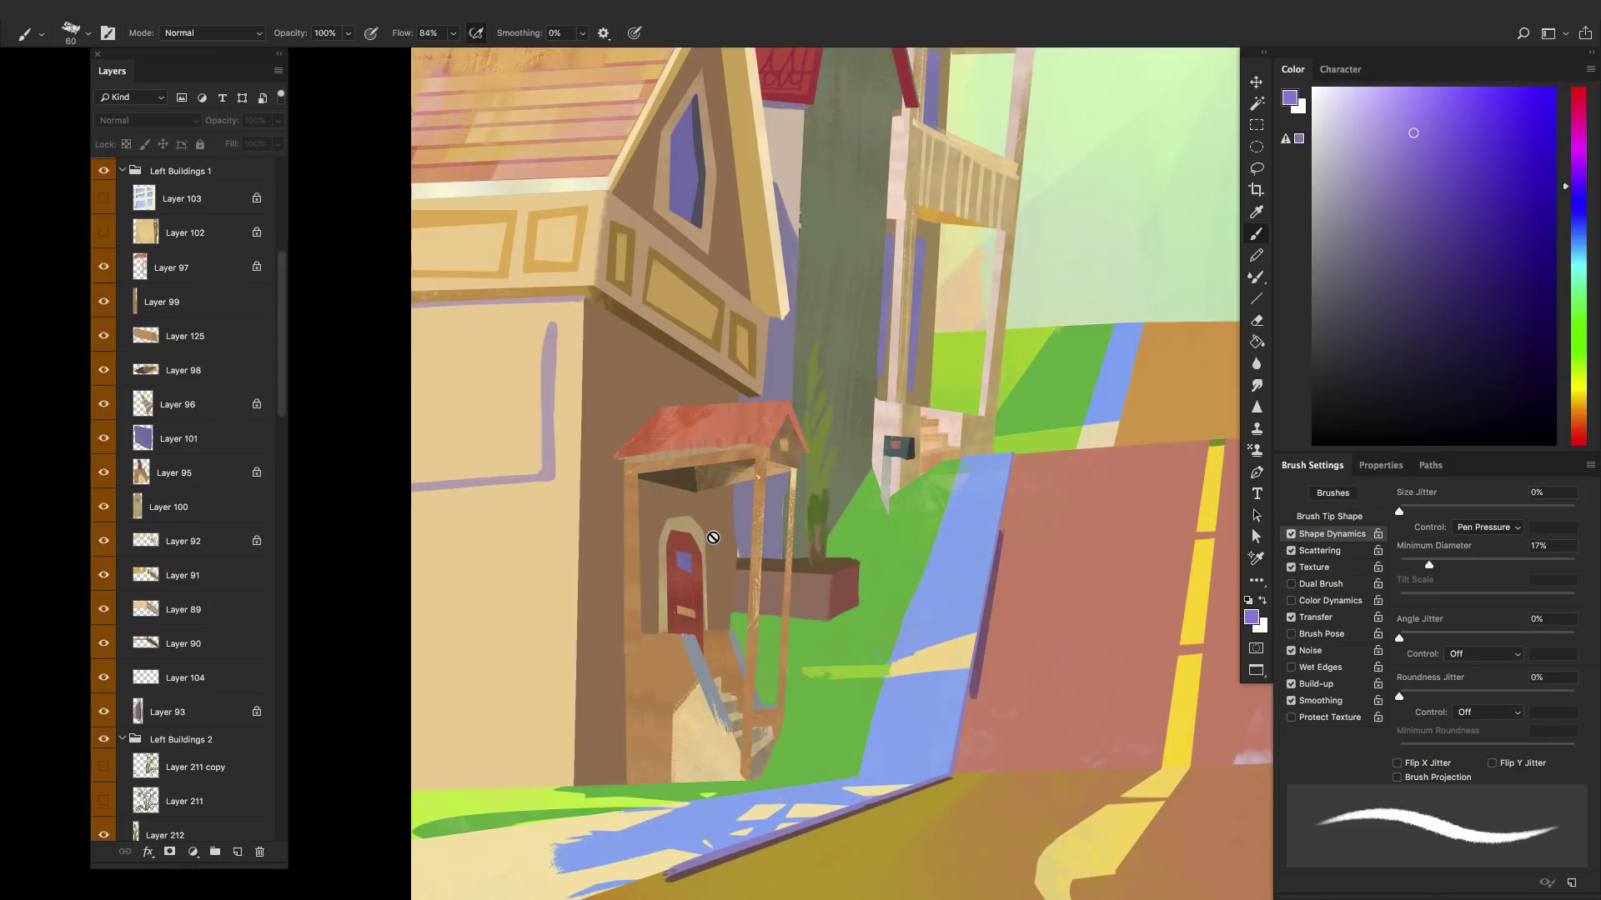
- Show the window artwork on Layer 103
scroll(282, 373, "up", 6)
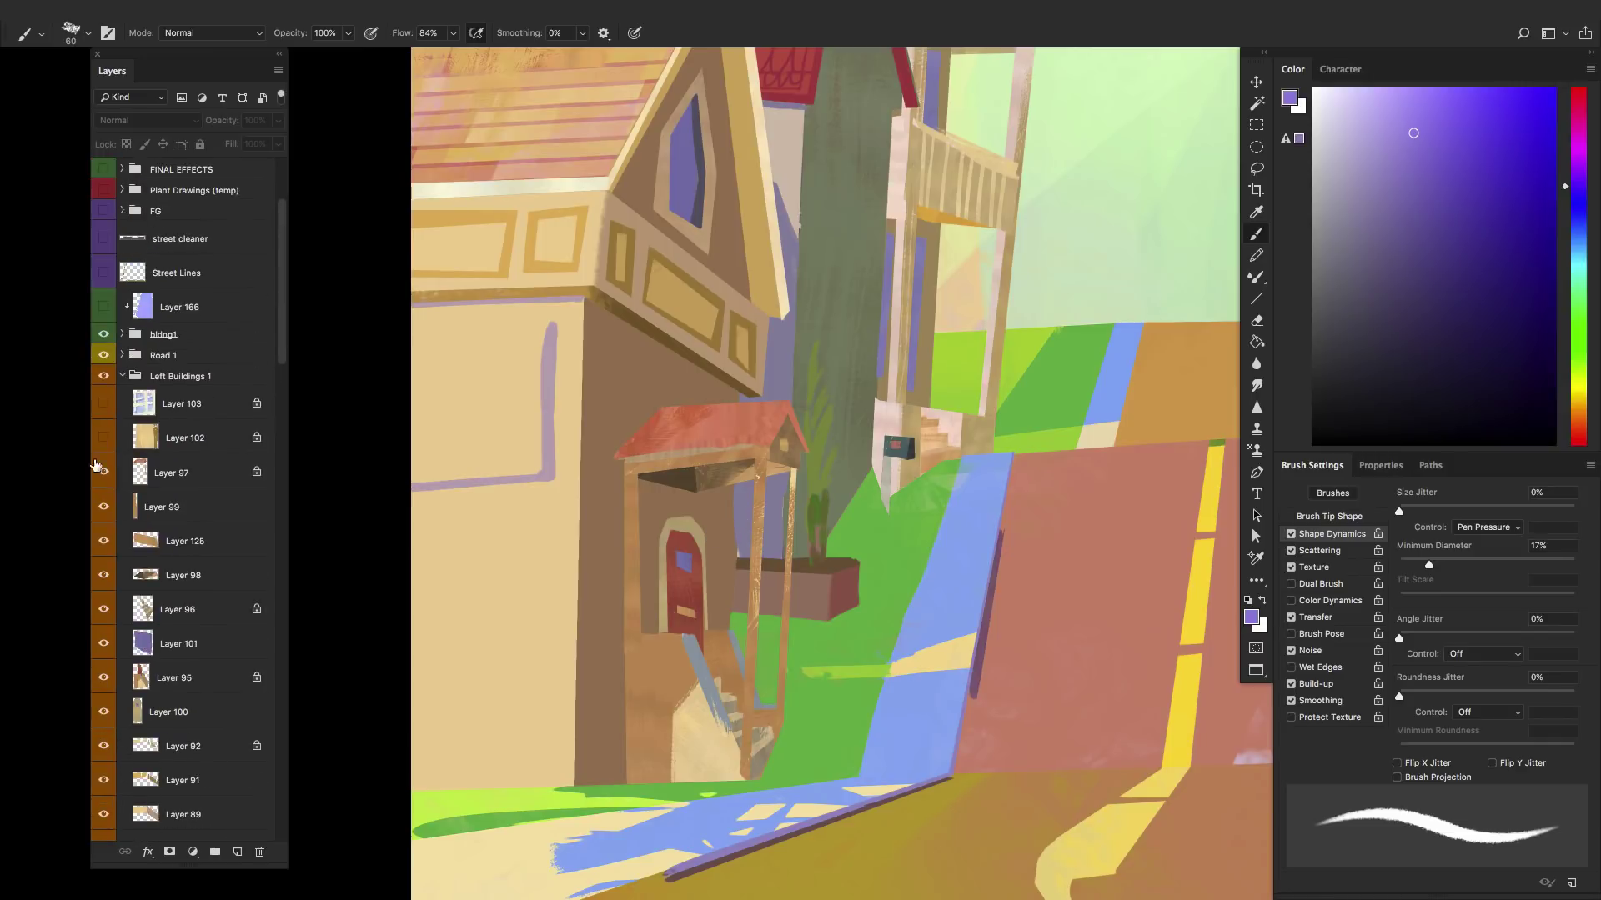
left_click(104, 405)
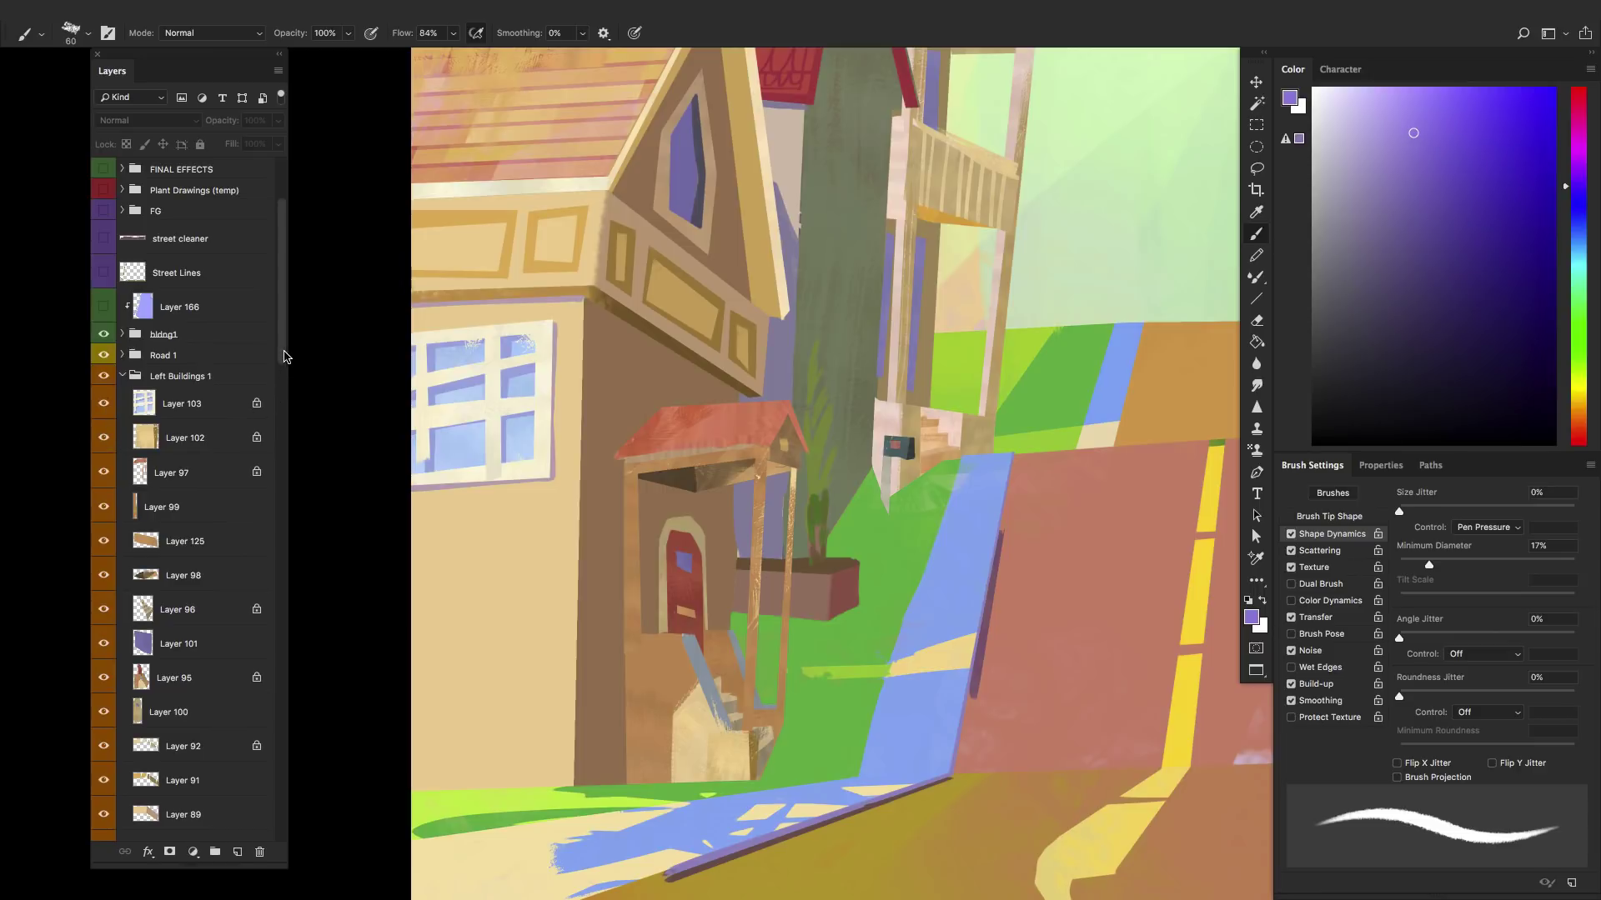
scroll(283, 356, "down", 5)
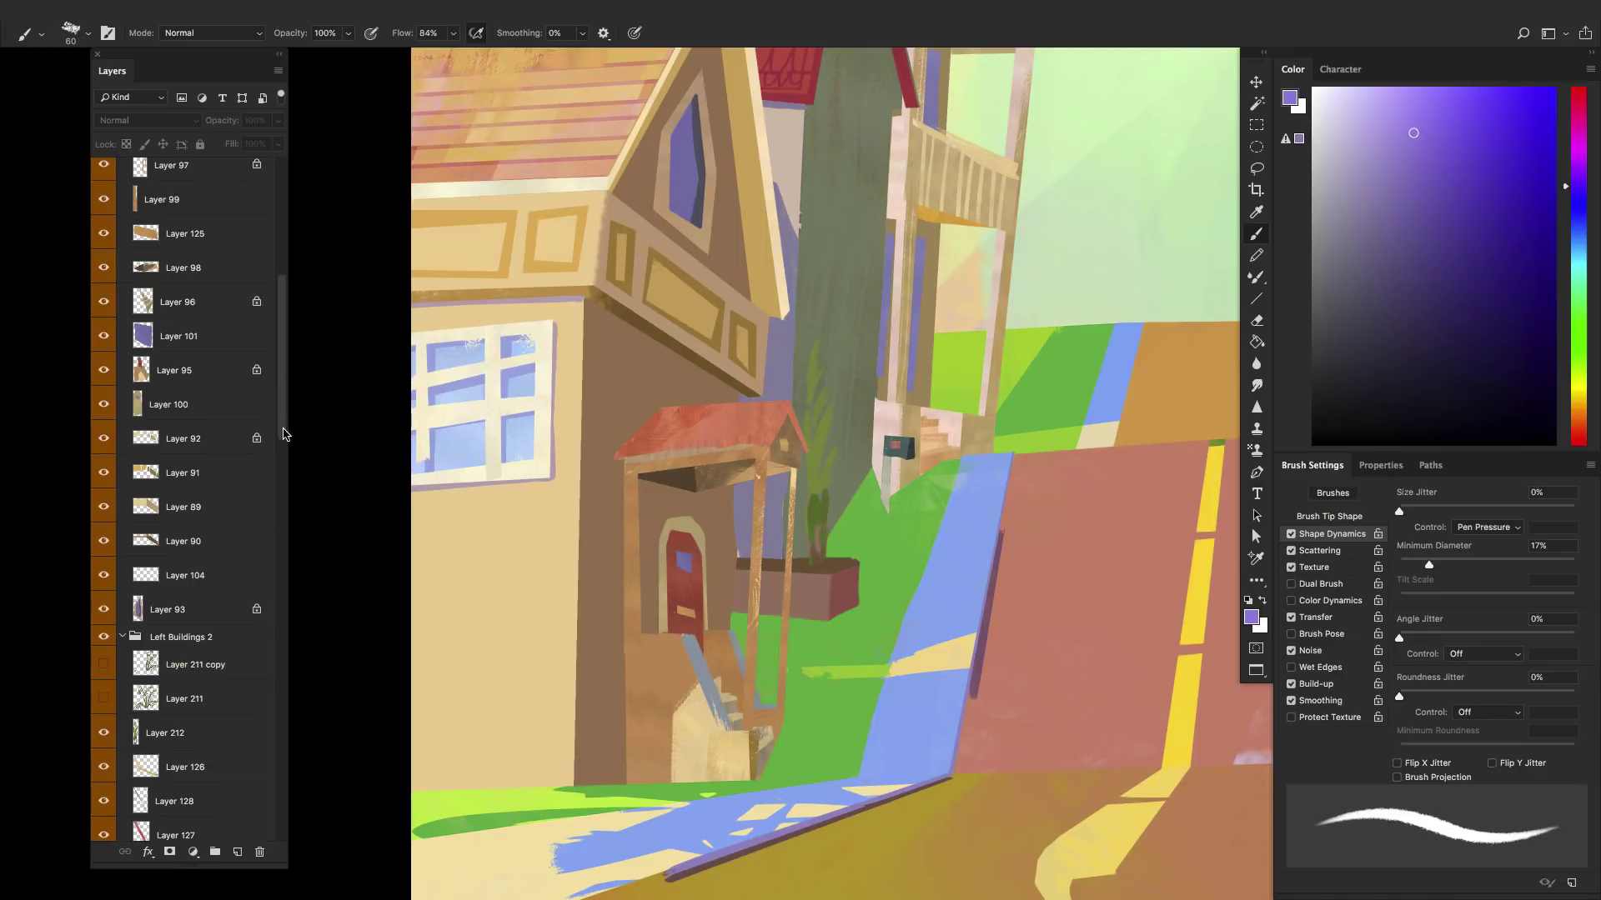
- Expand Stage 1, turn on the top-level REFERENCE_INSPIRATION moodboard, and pan to view it whole
left_click_drag(285, 425, 285, 826)
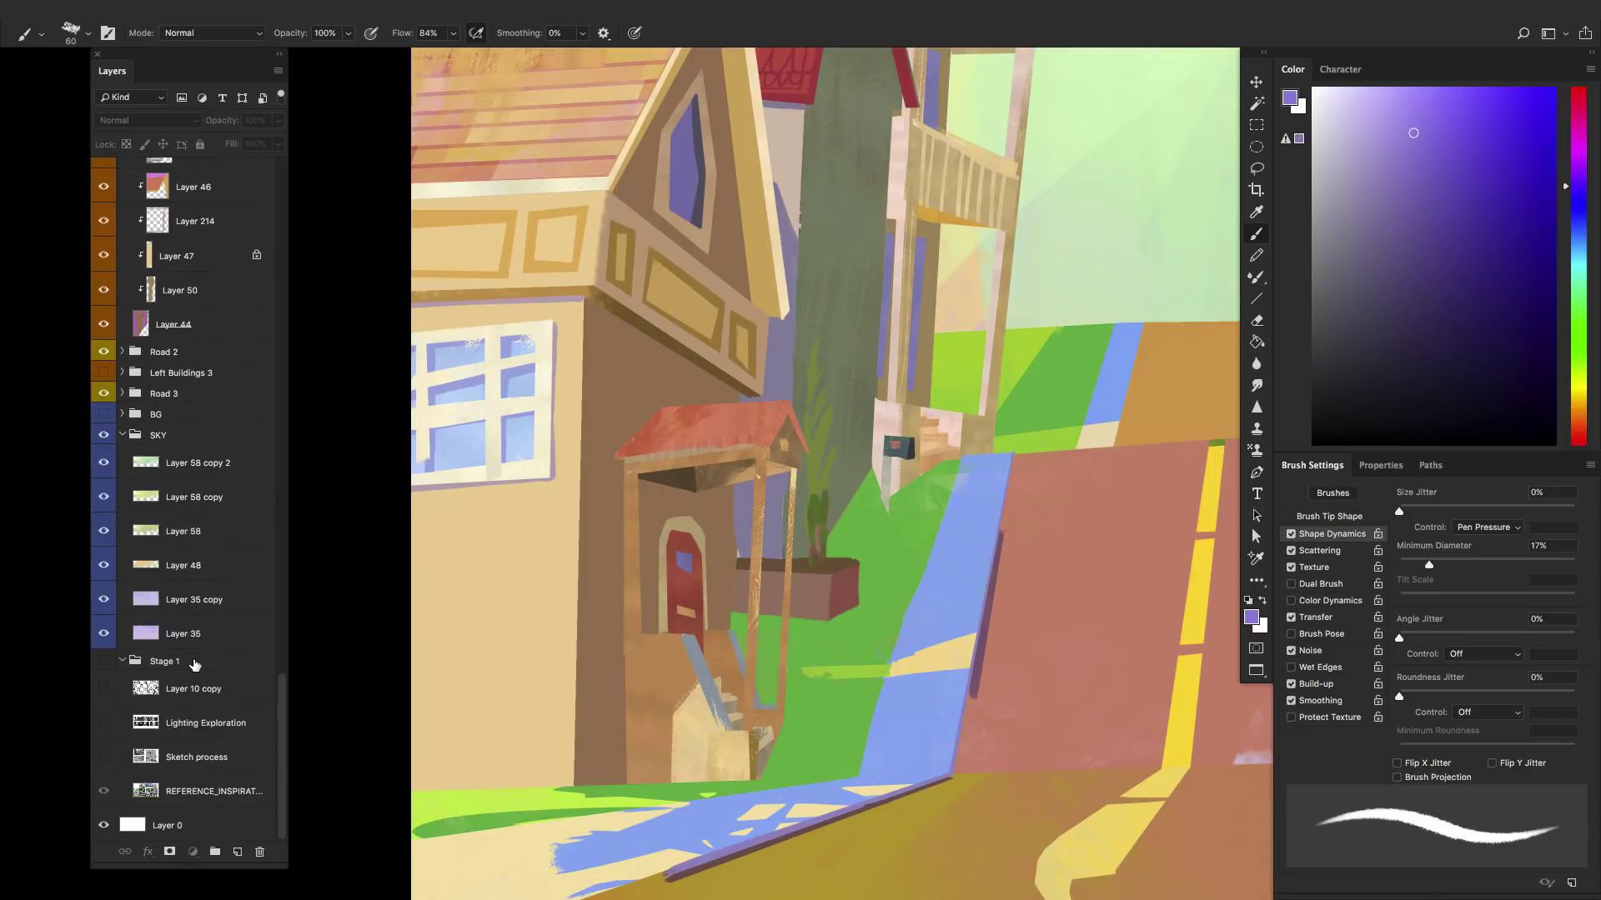
left_click_drag(195, 659, 191, 225)
left_click(122, 238)
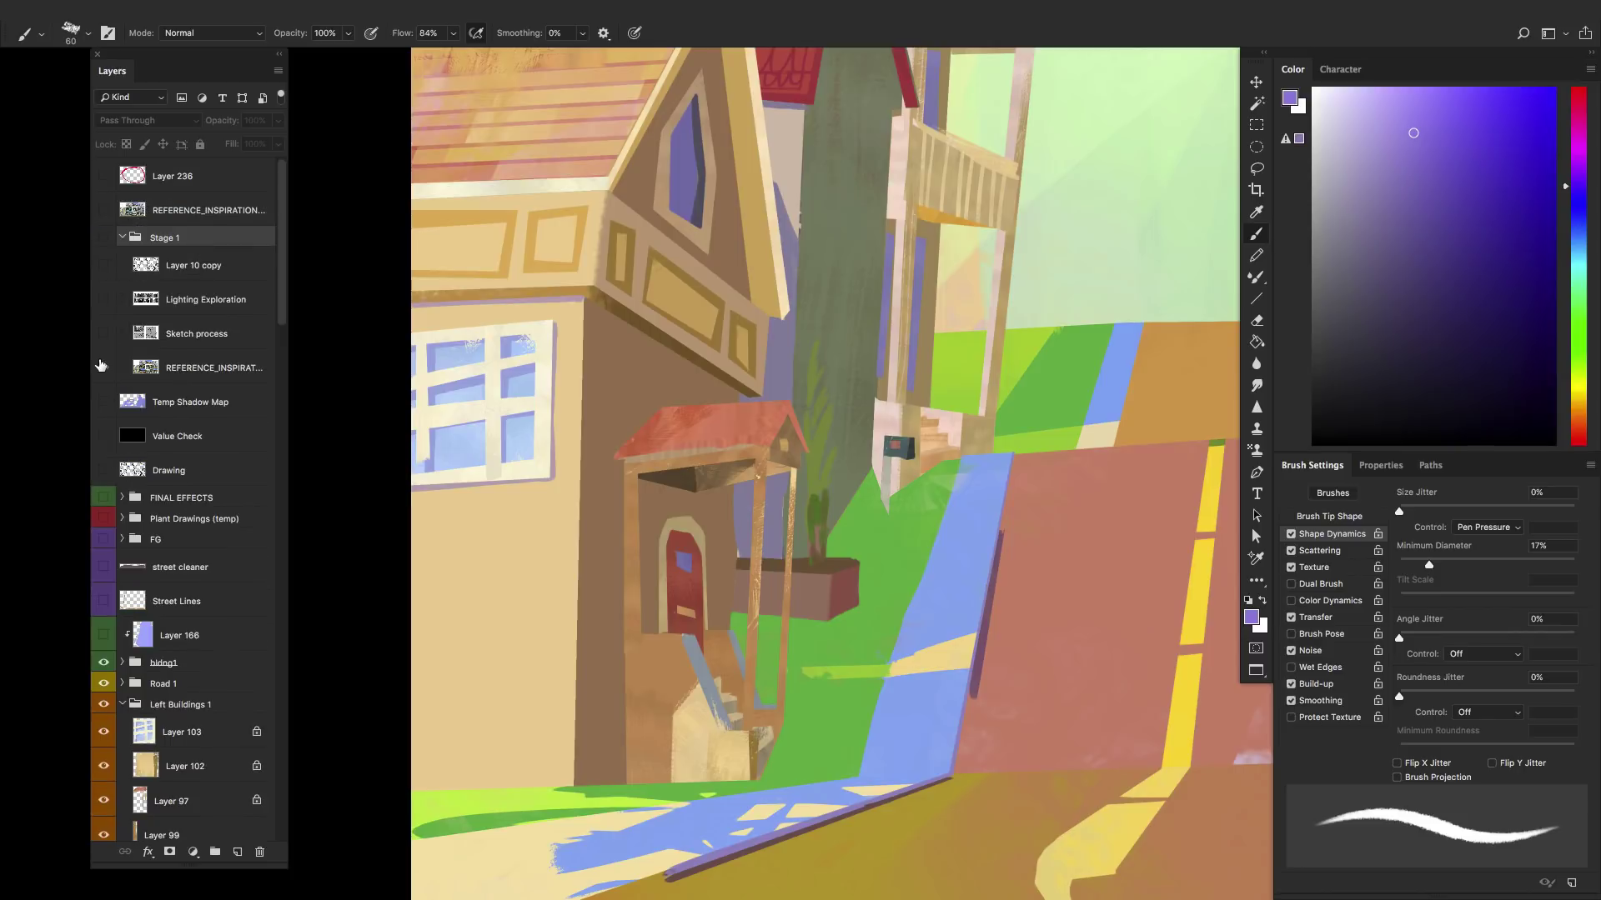
left_click(102, 369)
left_click(103, 368)
left_click(103, 210)
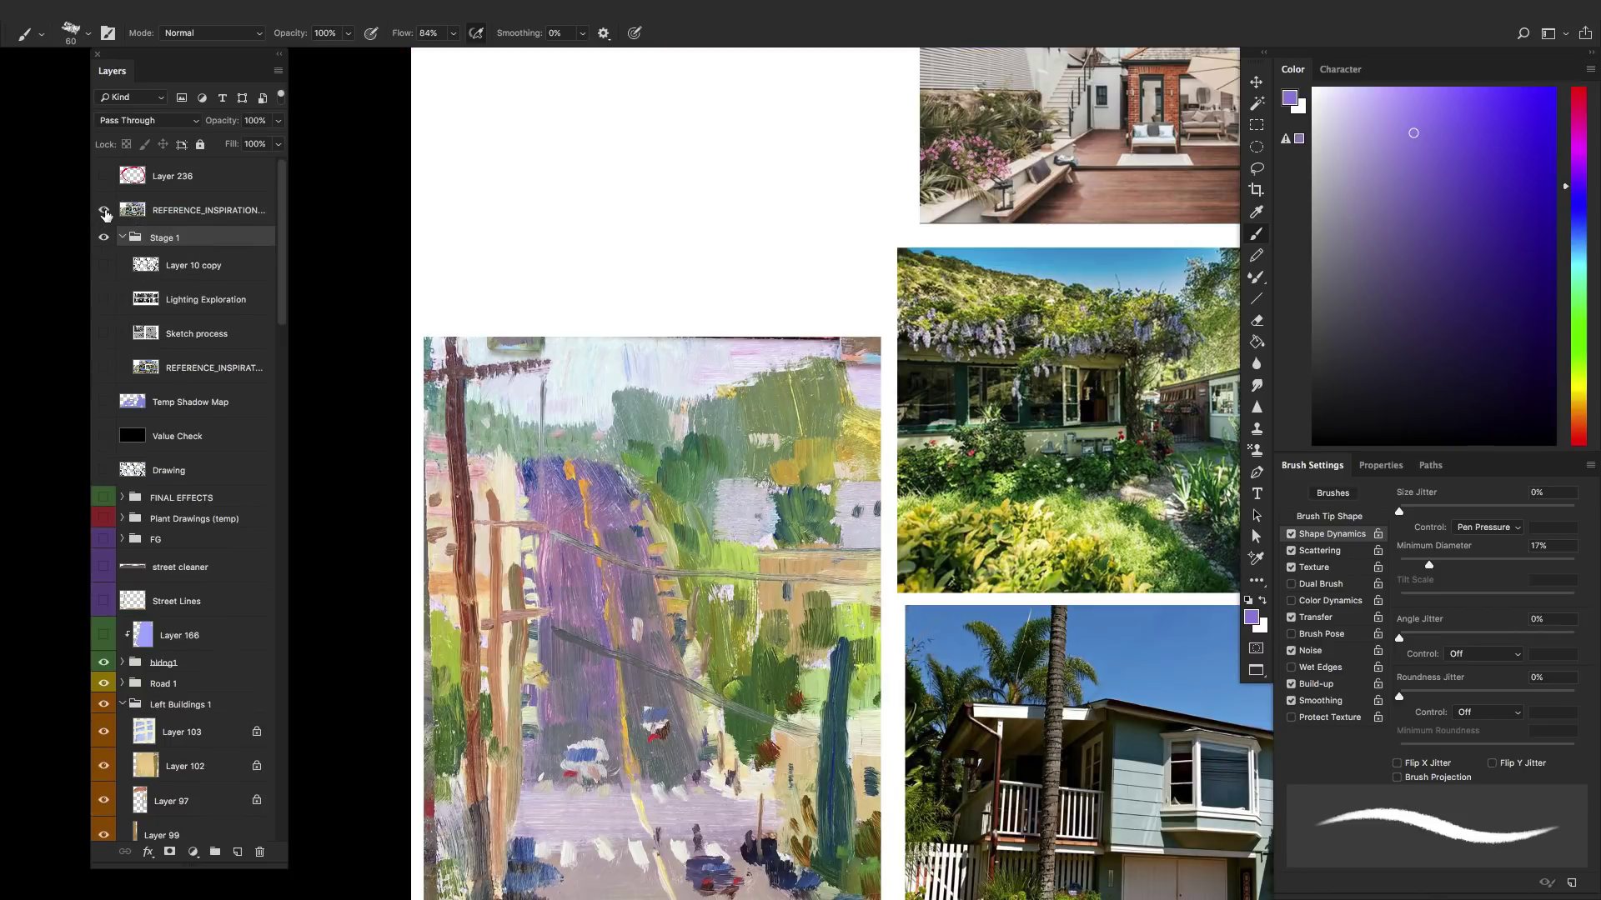
left_click_drag(810, 626, 861, 407)
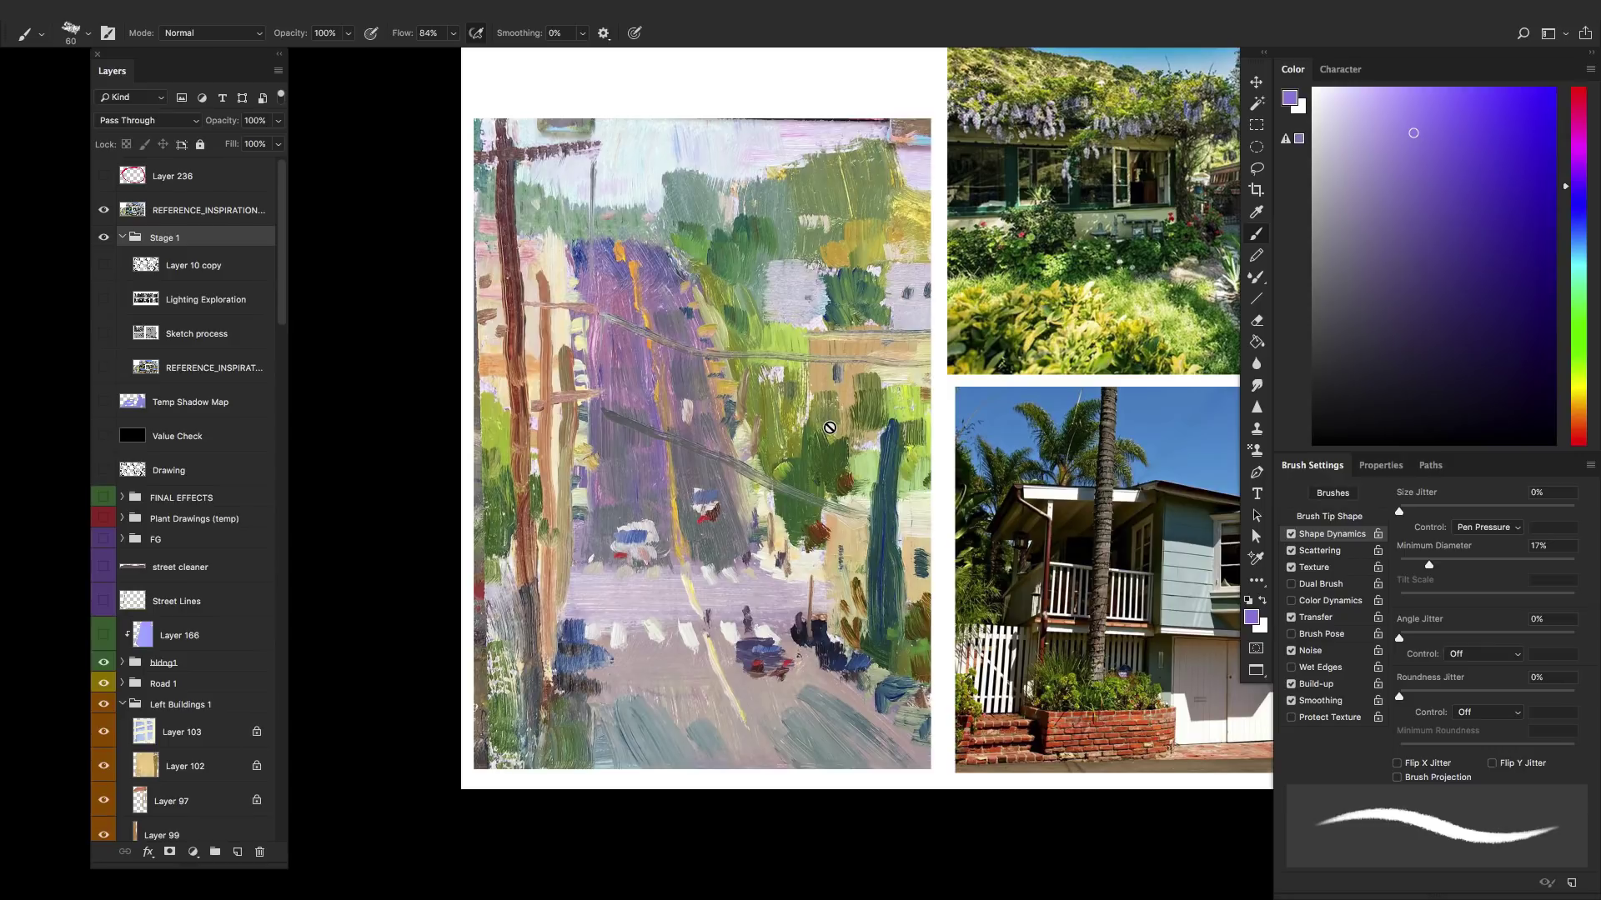
- Hide the moodboard and Stage 1, then fold the Road 1 and Left Buildings 1 groups closed
left_click(103, 237)
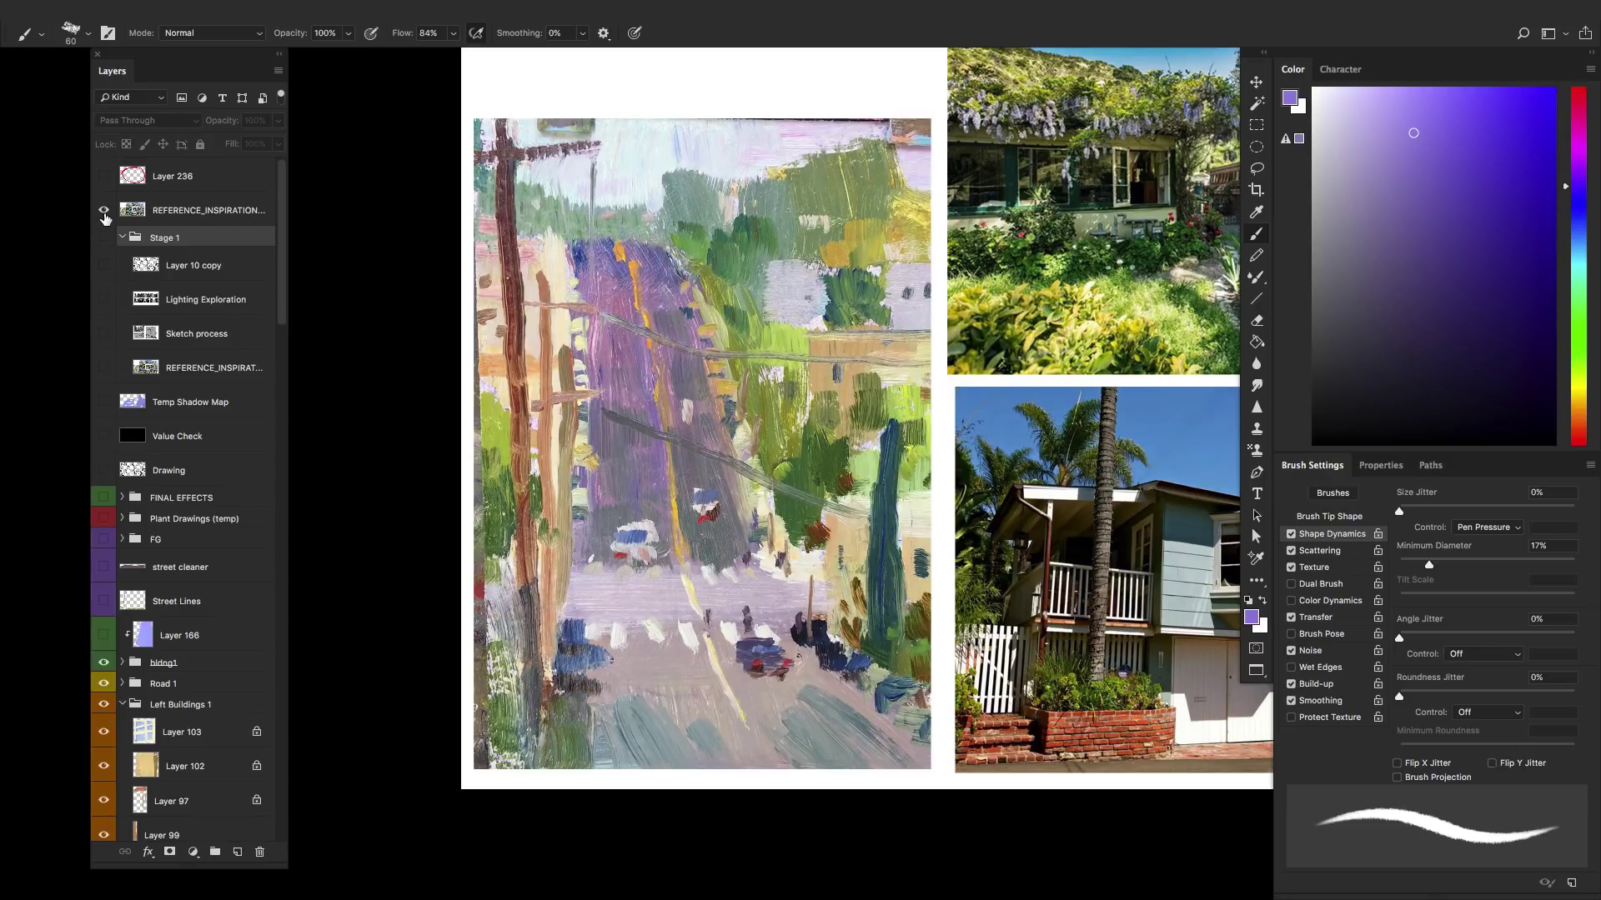
left_click(104, 210)
scroll(165, 435, "down", 5)
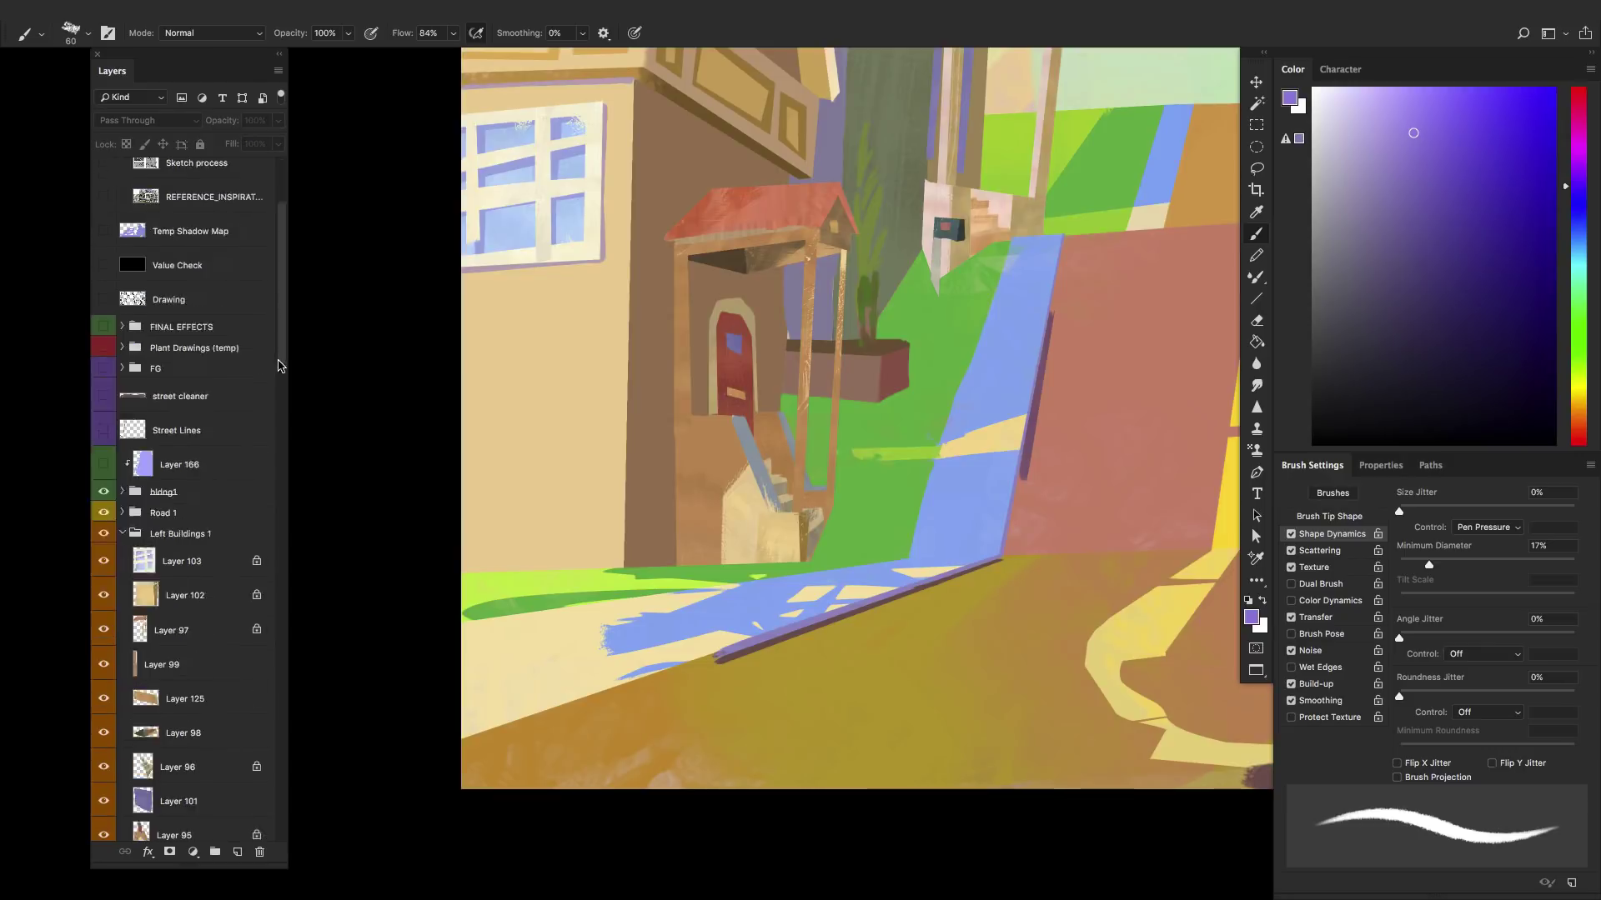
left_click(124, 447)
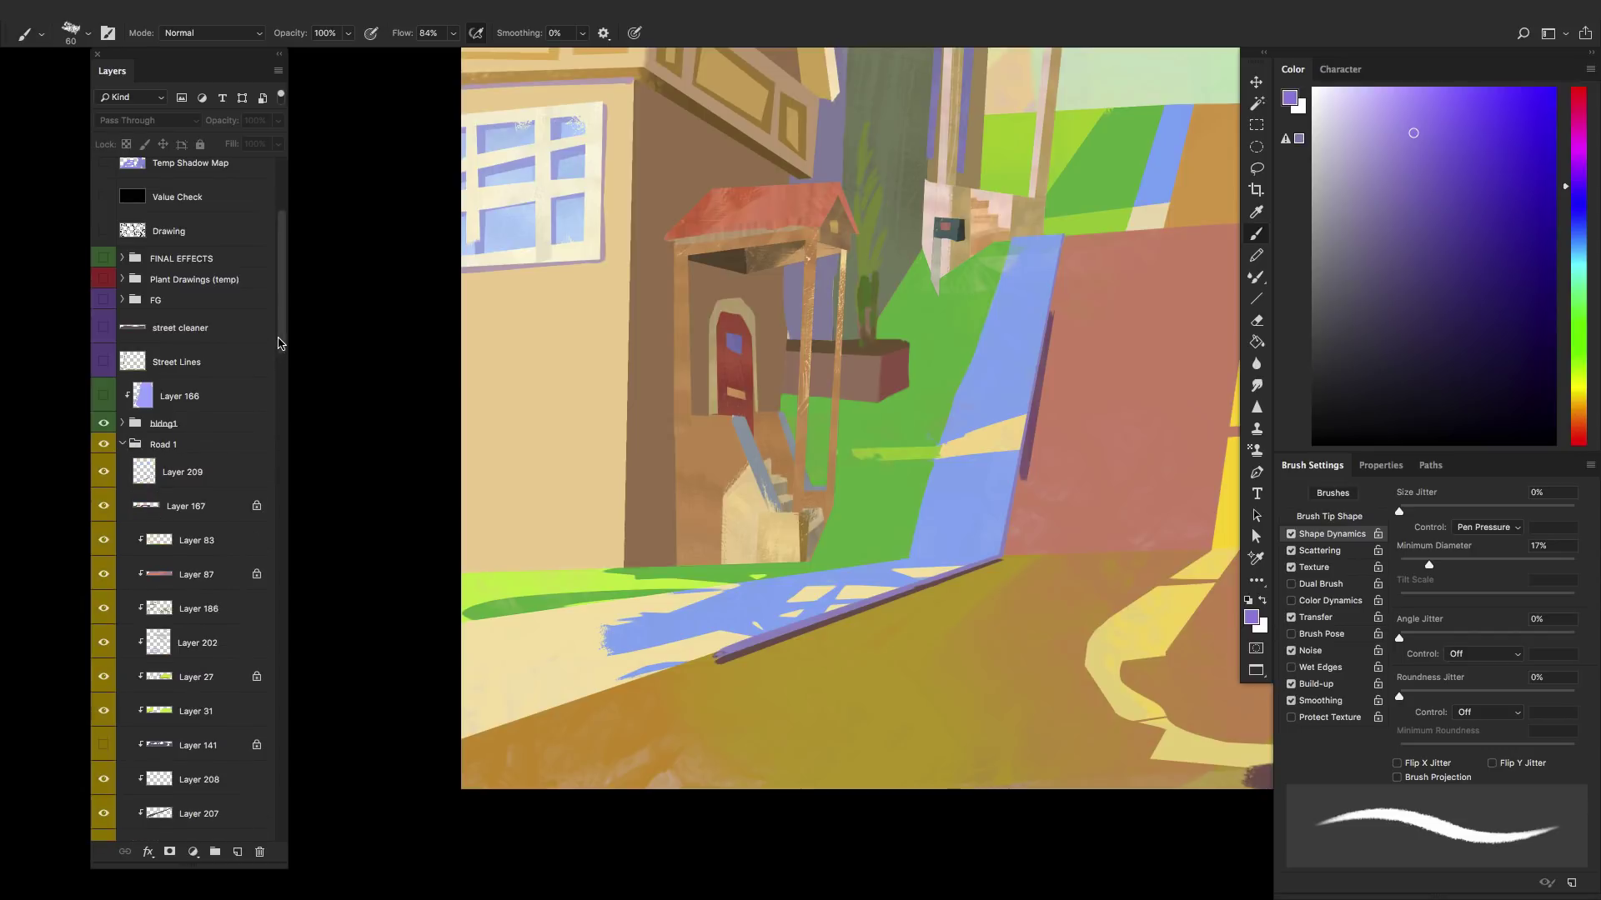
scroll(275, 400, "down", 5)
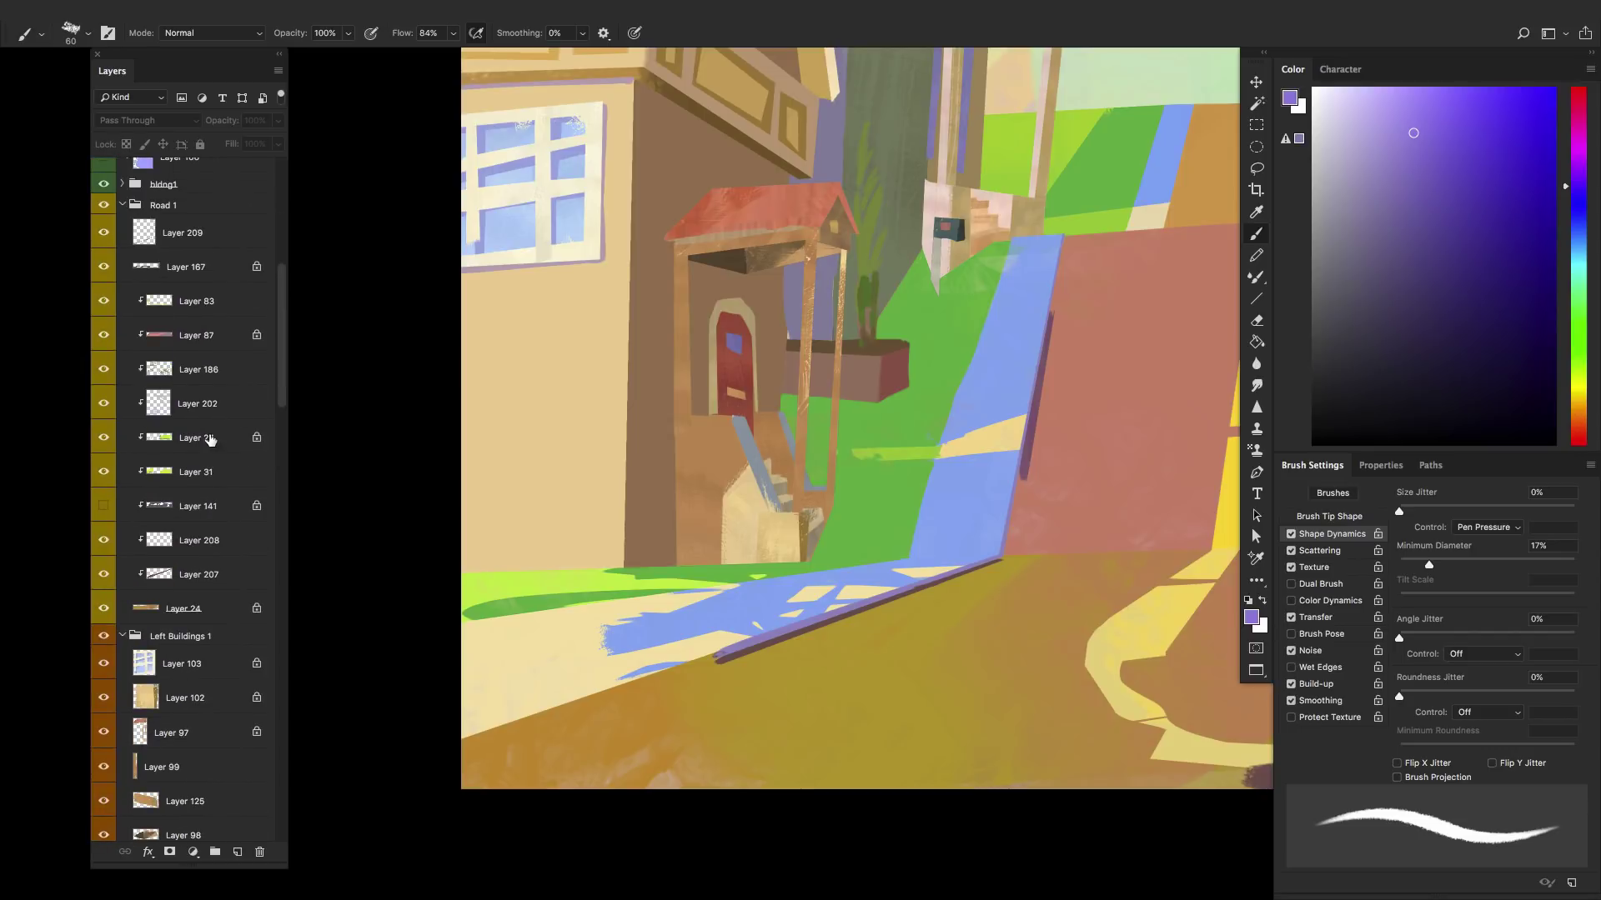
scroll(279, 391, "up", 1)
left_click(123, 240)
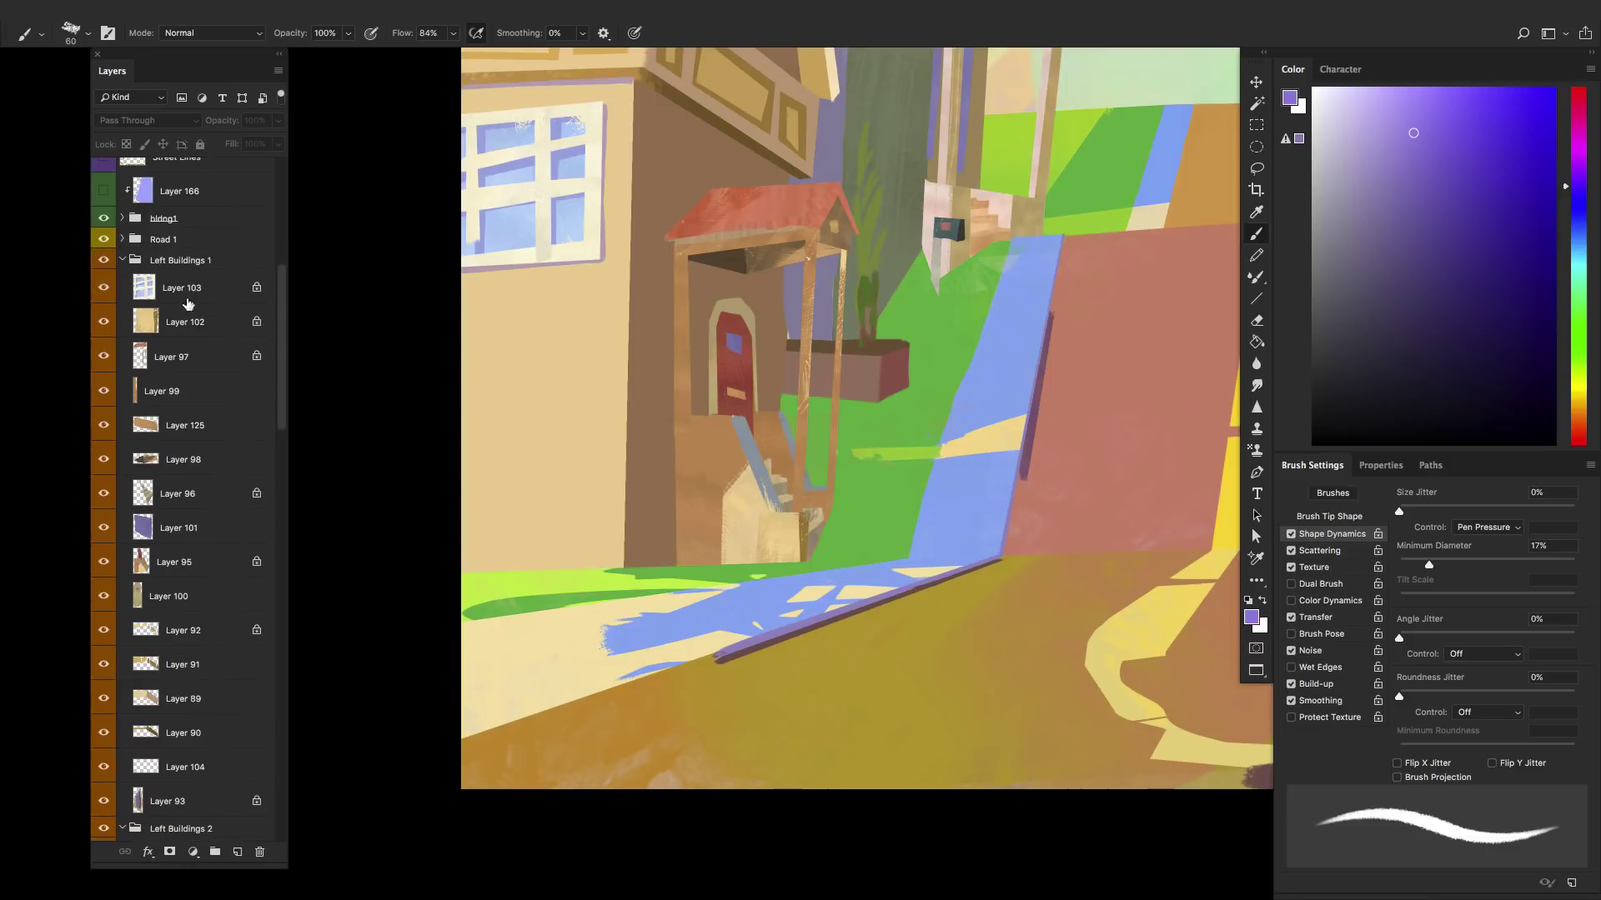
left_click(124, 260)
- Collapse Left Buildings 2, show and expand Left Buildings 3, then hide all its layers
left_click(122, 281)
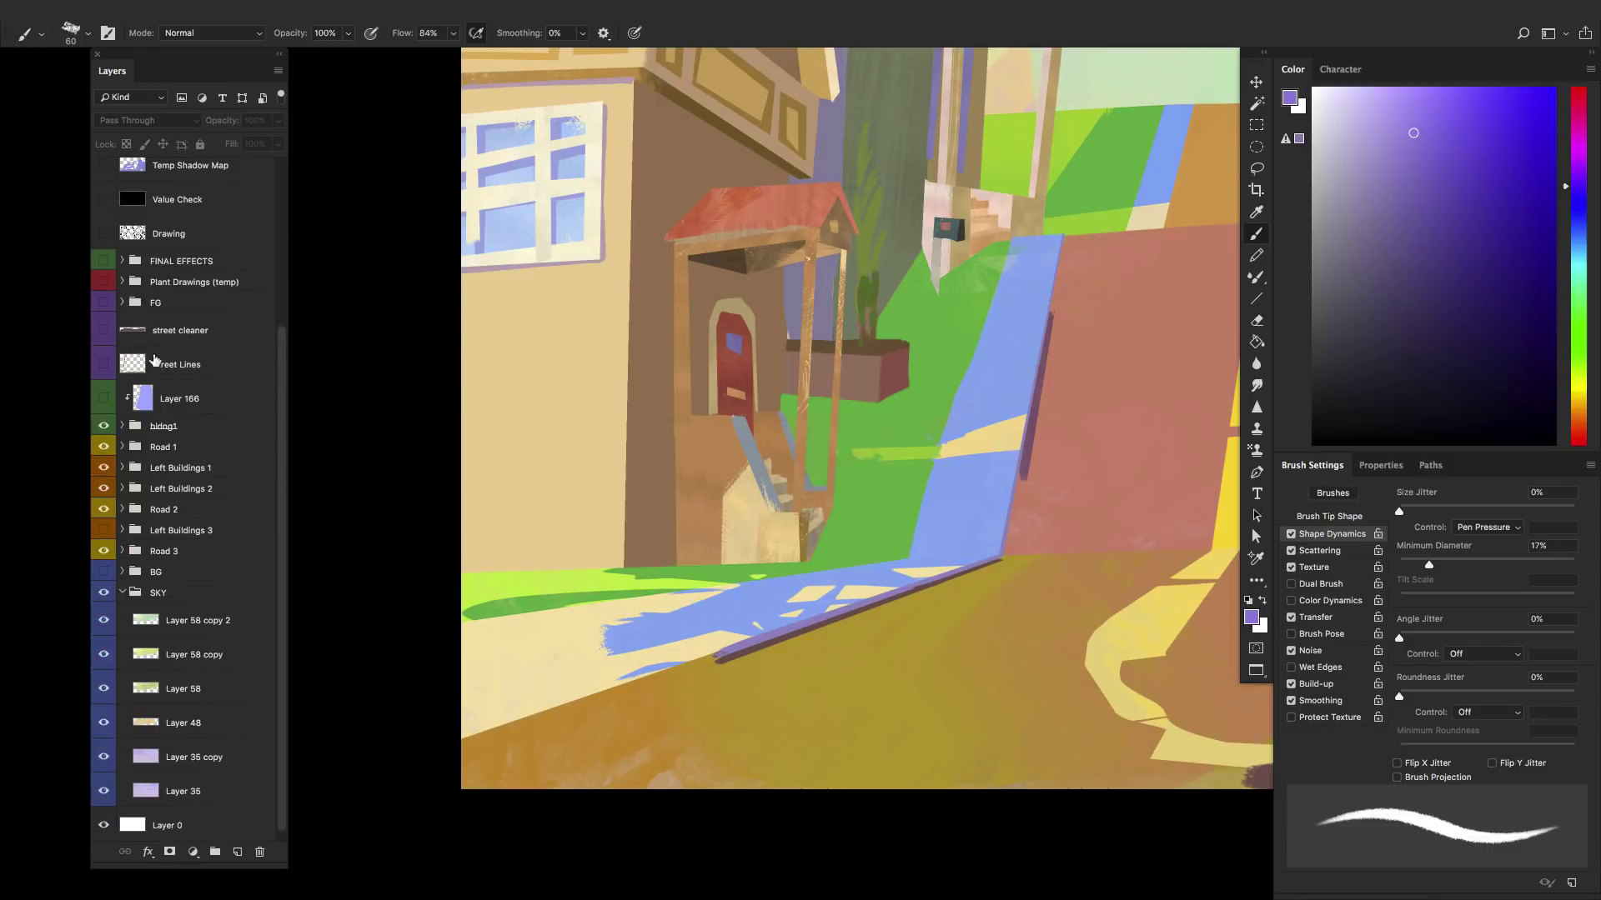
left_click(103, 531)
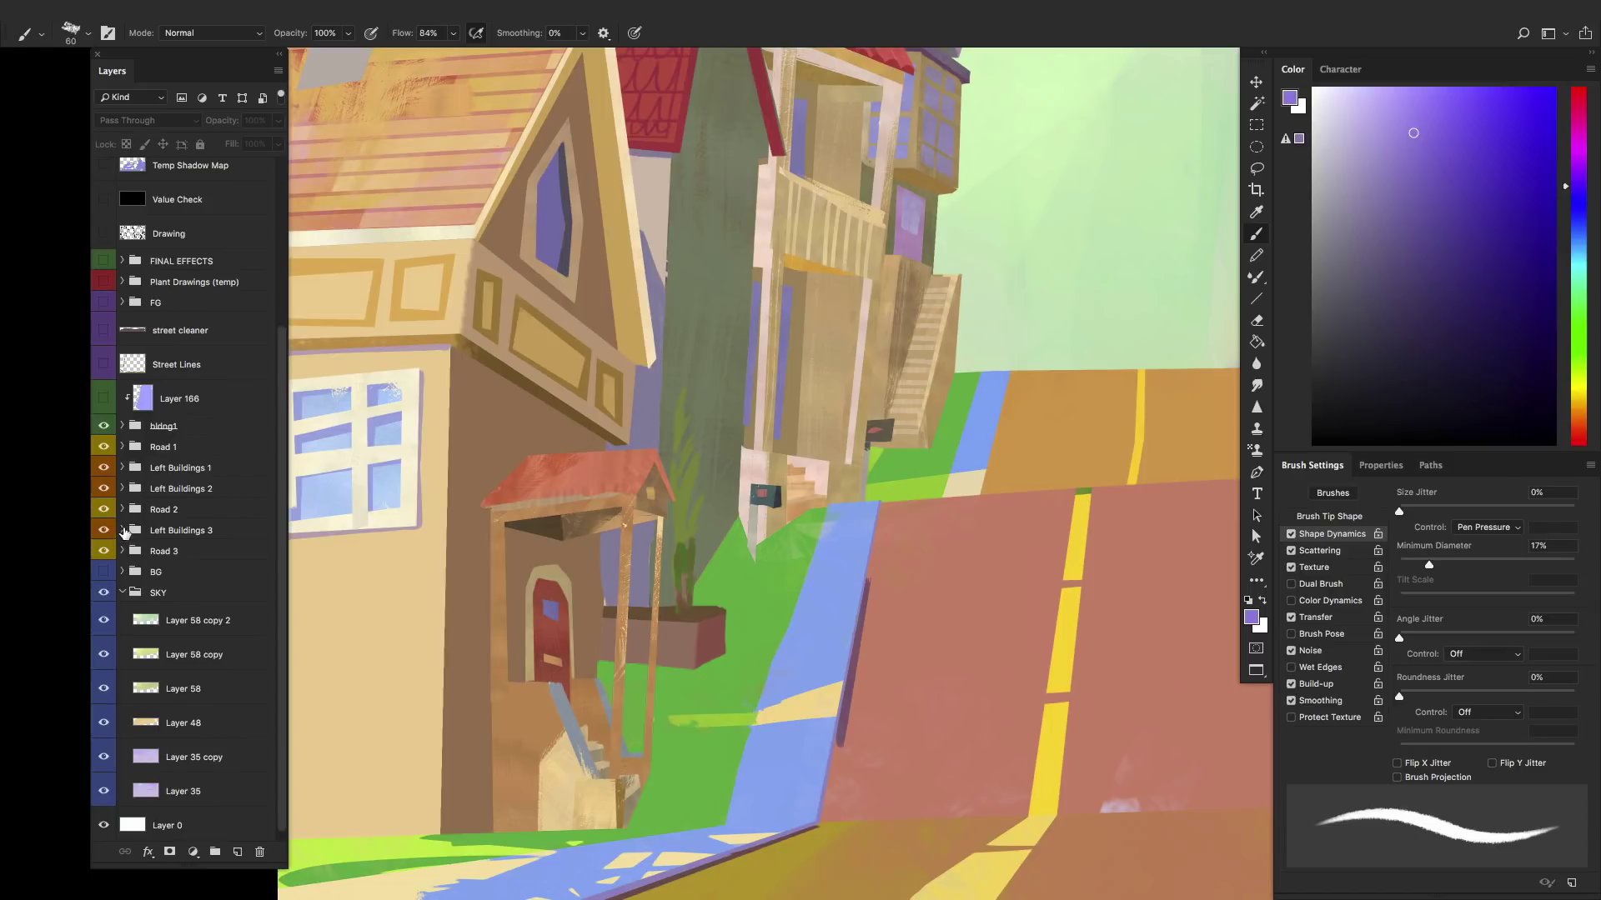
left_click(122, 530)
scroll(266, 621, "down", 4)
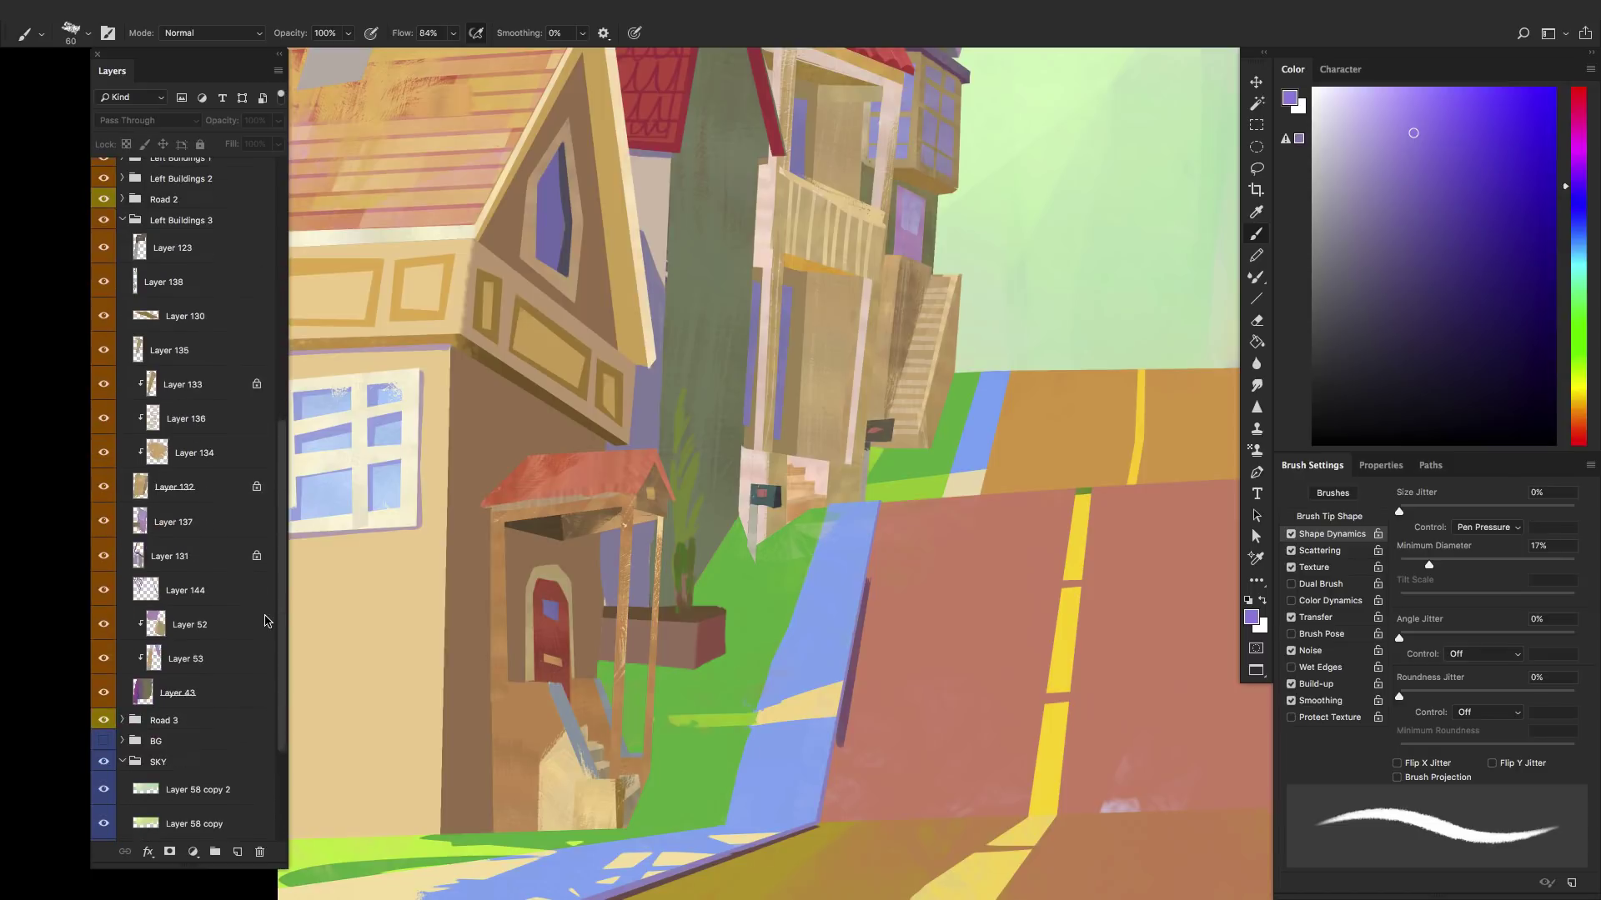
left_click_drag(104, 250, 121, 647)
left_click_drag(698, 410, 637, 564)
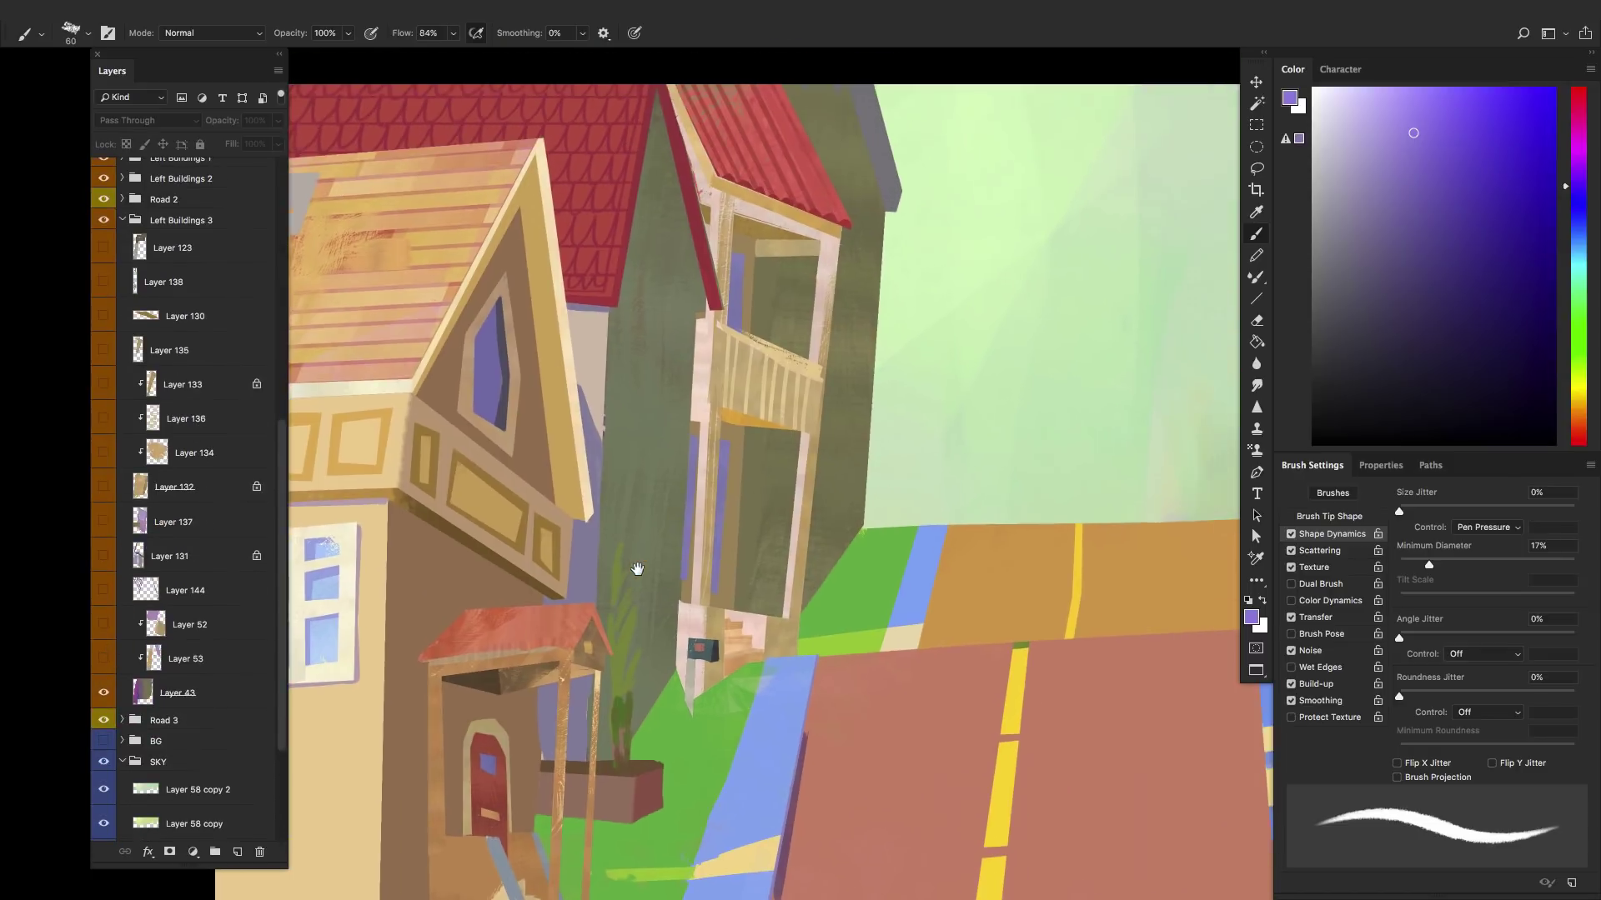
- Bring back the balcony shading, roof gable, shingles, bay window, Layer 137 and tan wall panels
left_click(104, 658)
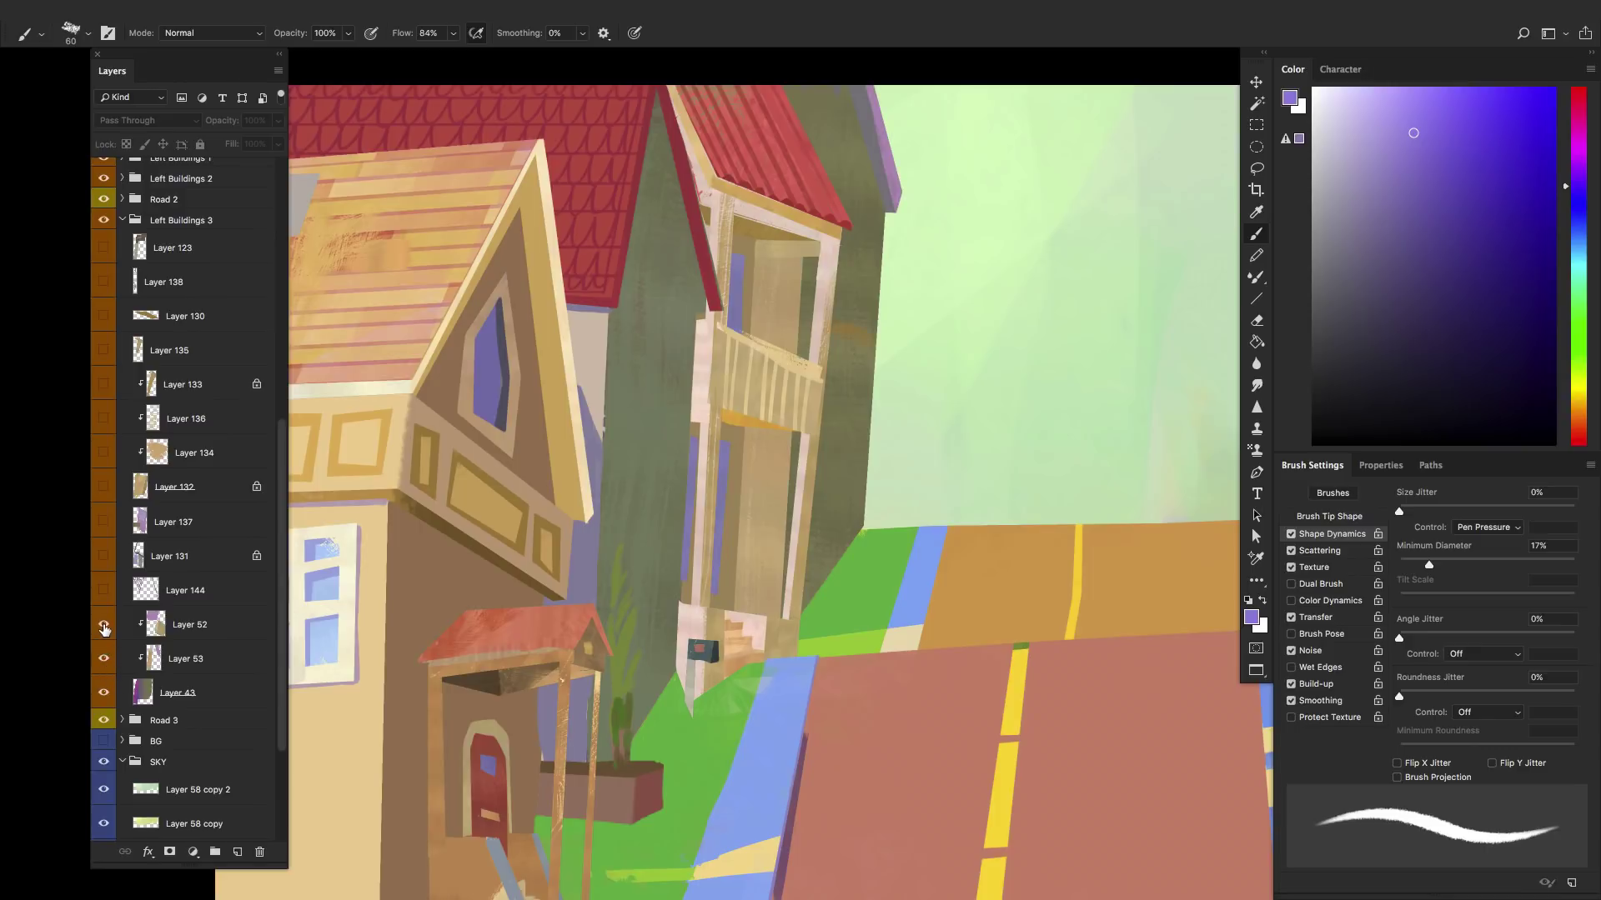
left_click(104, 625)
left_click(103, 591)
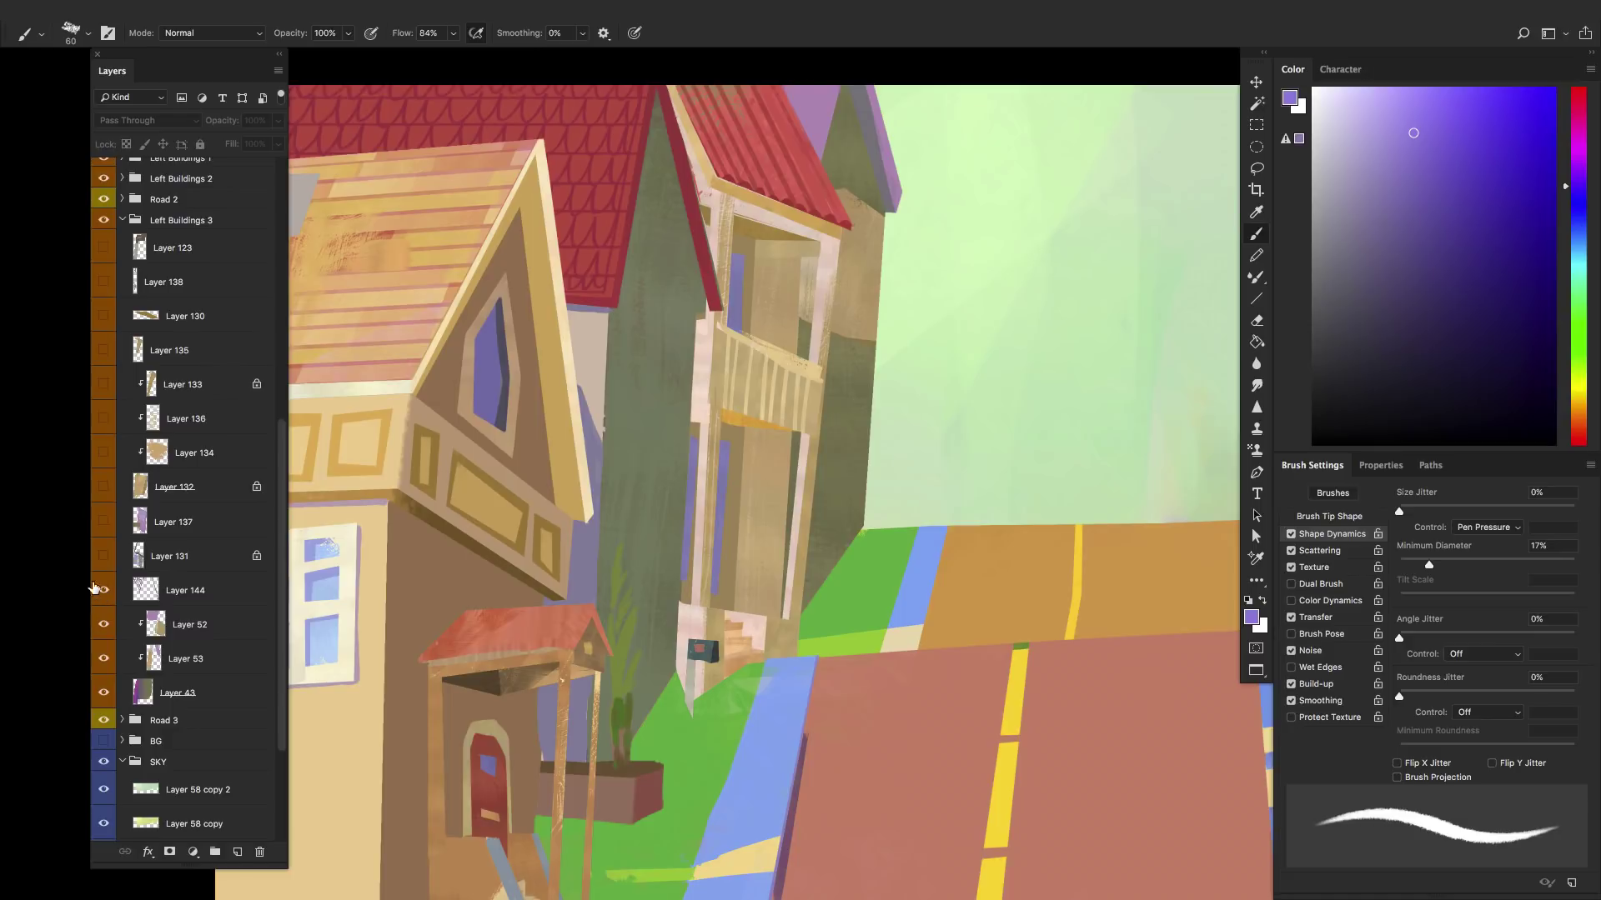
left_click(104, 559)
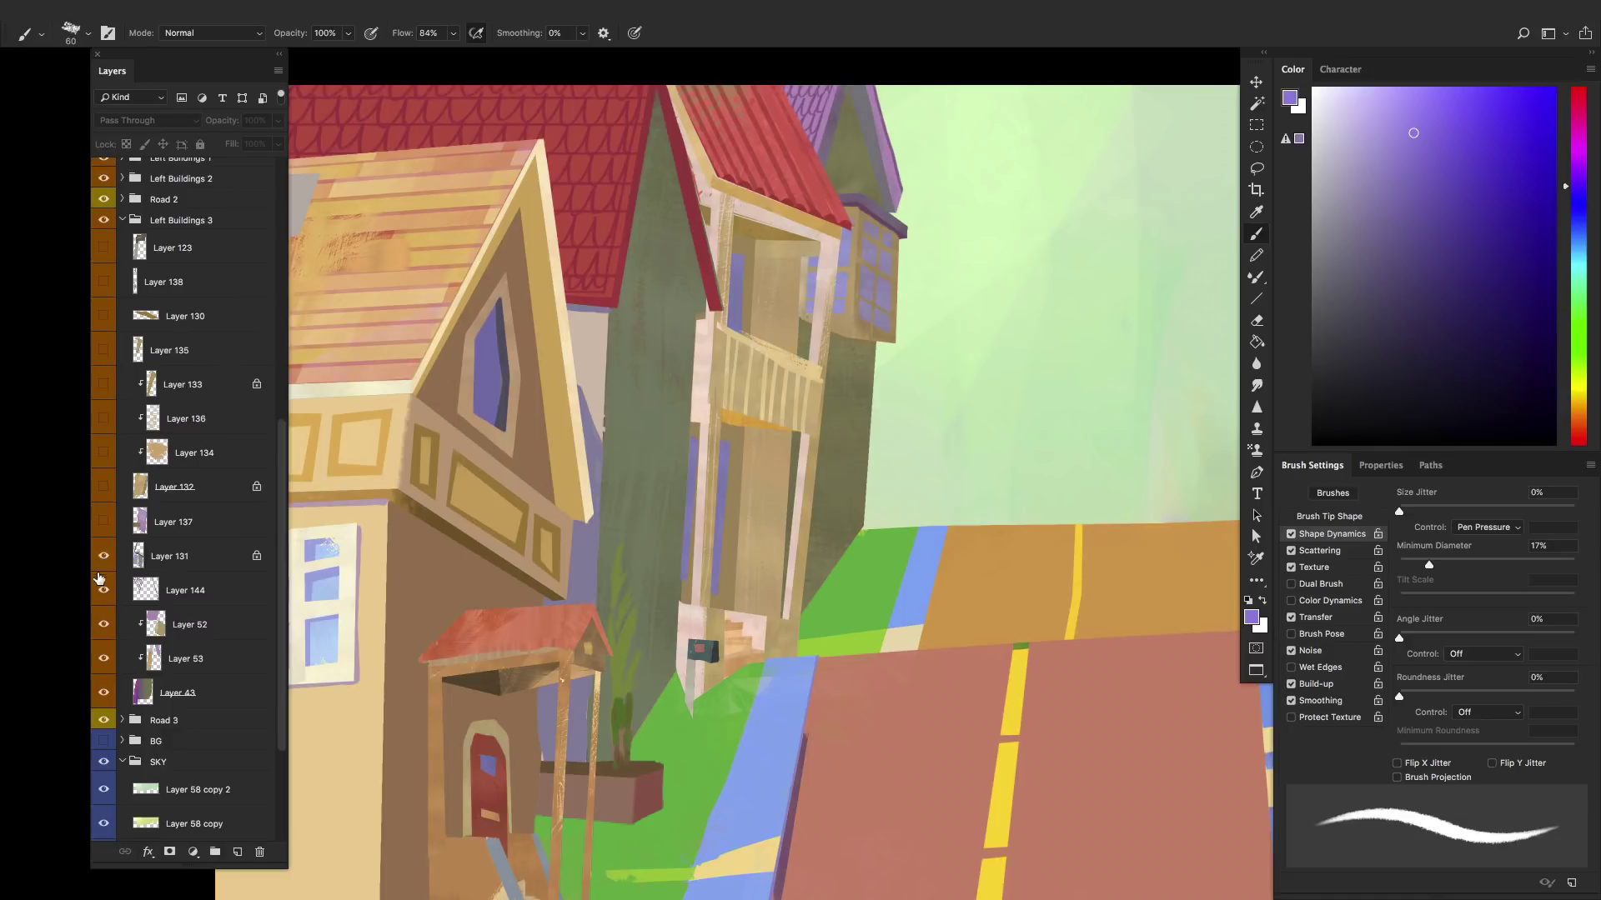
left_click(104, 523)
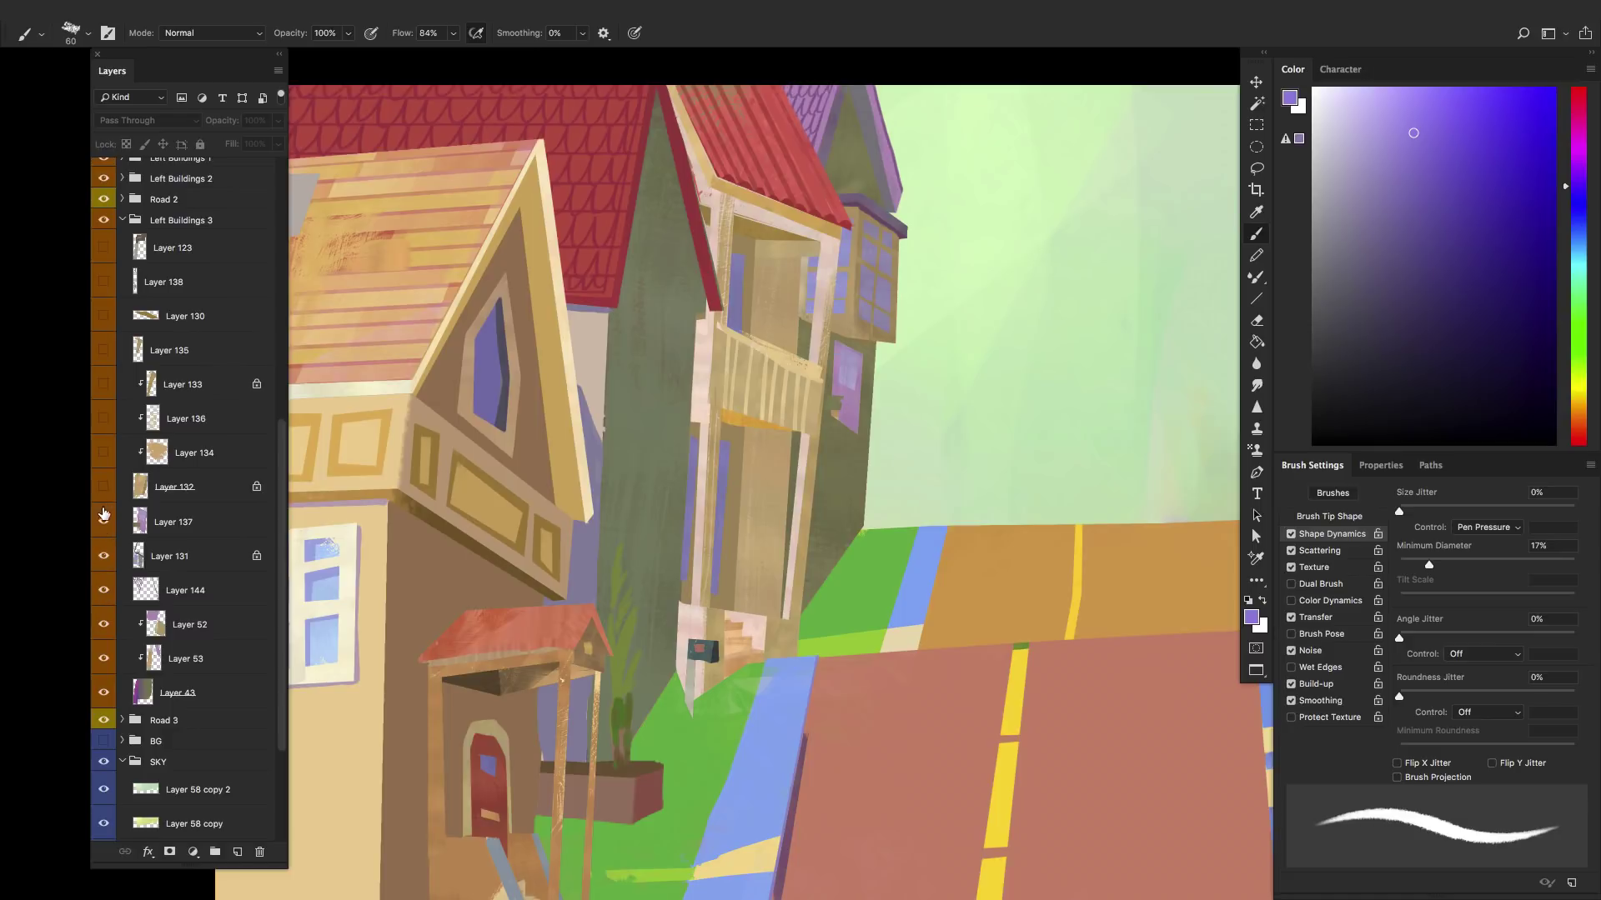
left_click(103, 488)
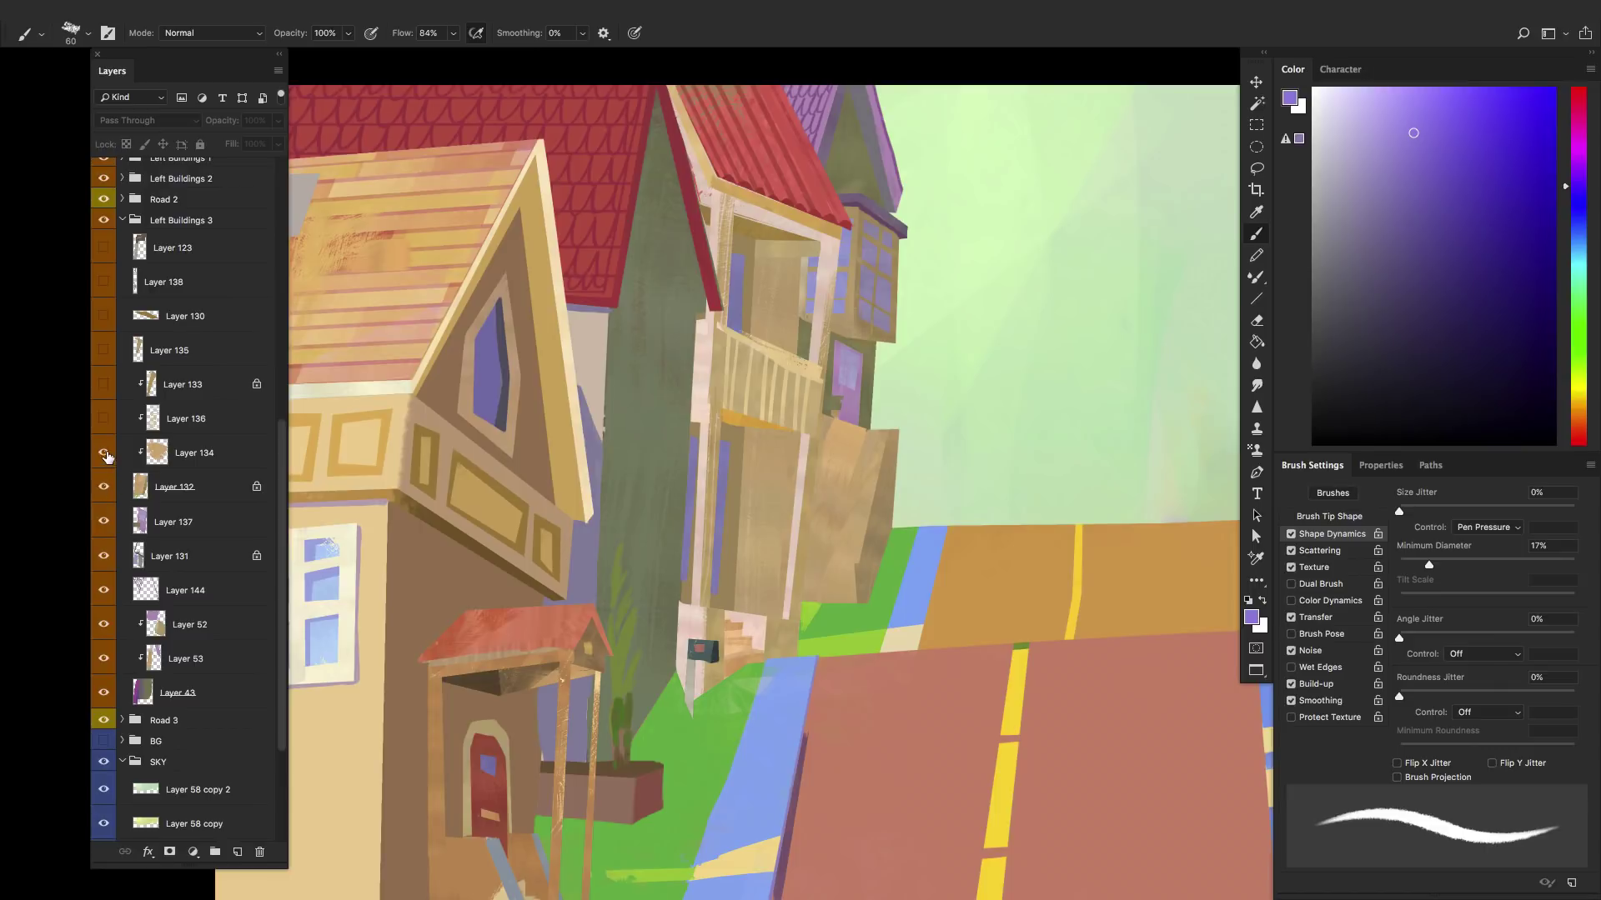
left_click(103, 453)
- Show the tower's stripes, stairs, Layers 135, 130 and 138, and the Layer 123 sign
left_click(104, 419)
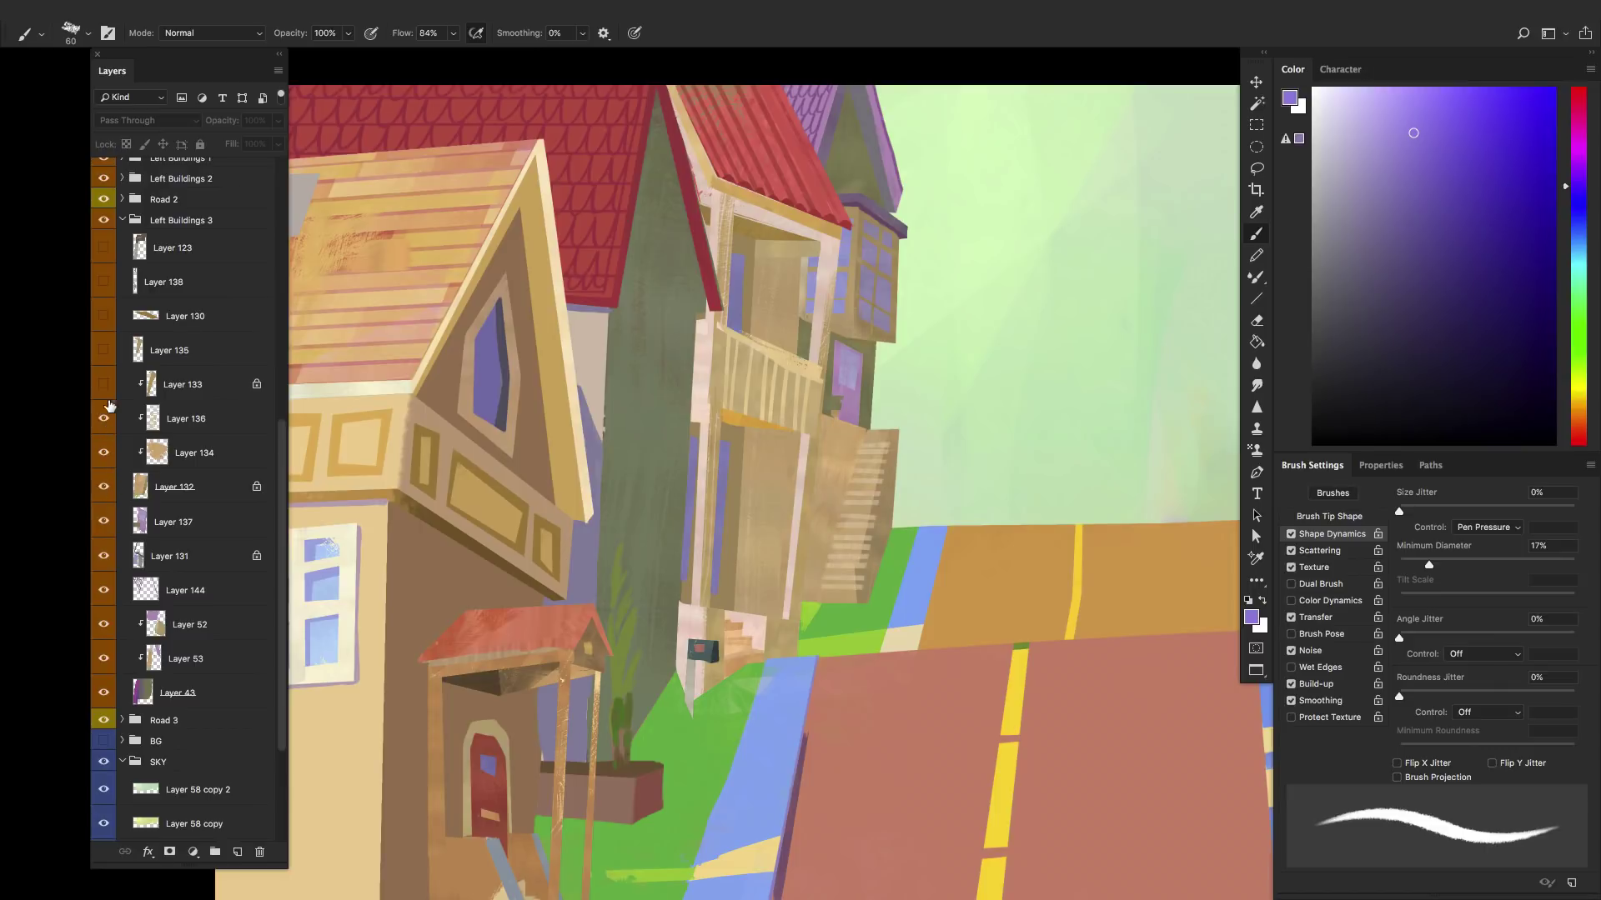
left_click(104, 384)
left_click(103, 351)
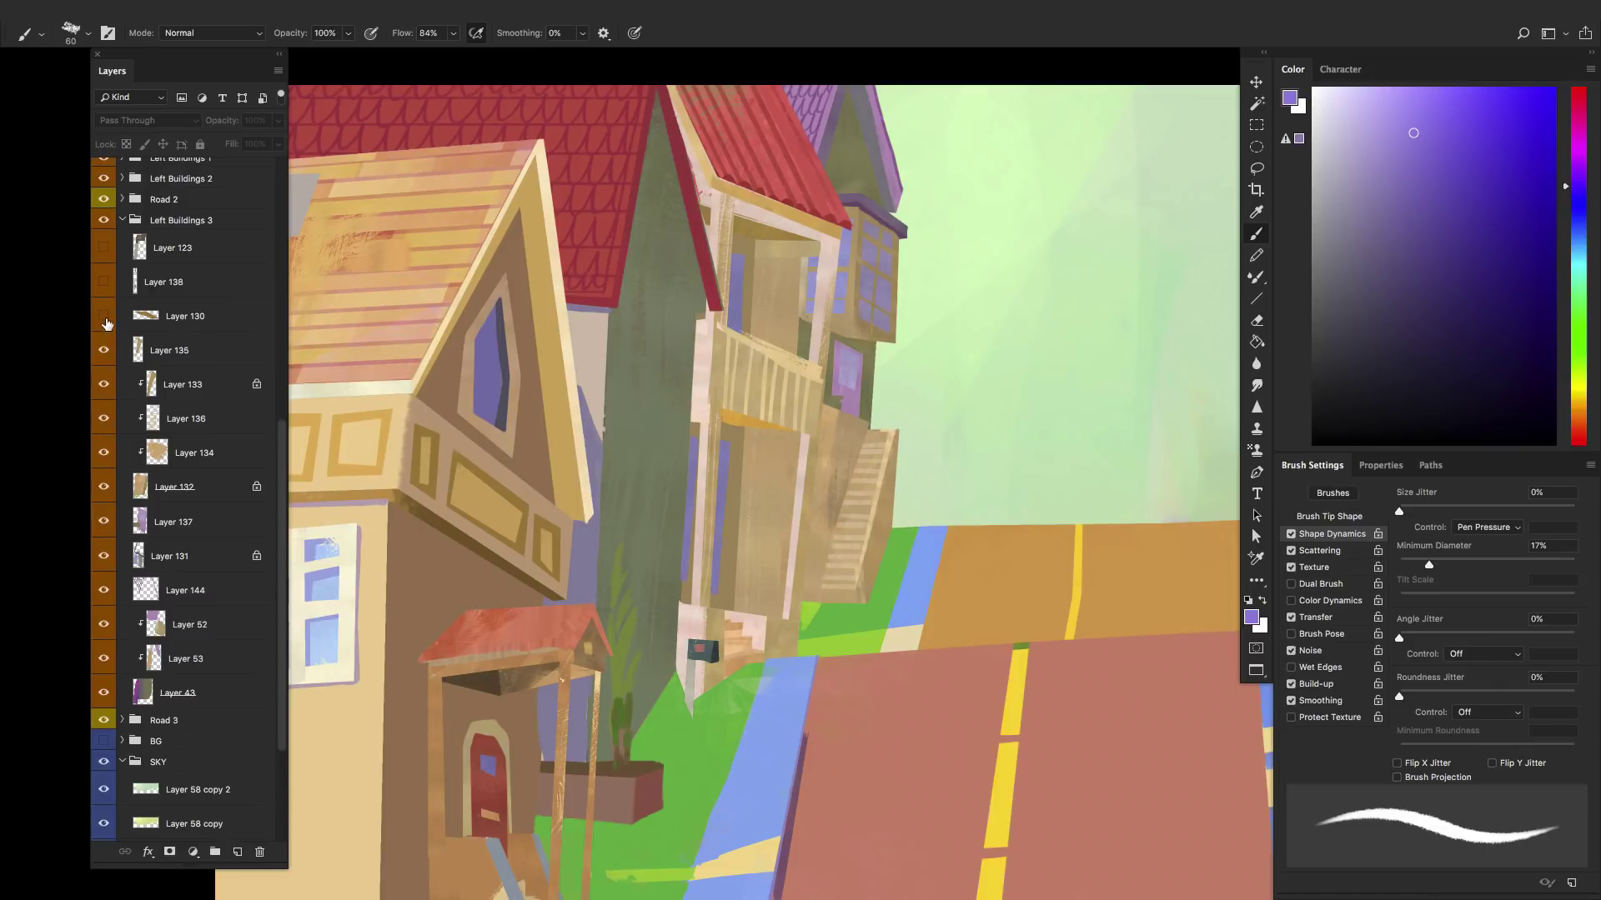
left_click(103, 316)
left_click(103, 282)
left_click(103, 247)
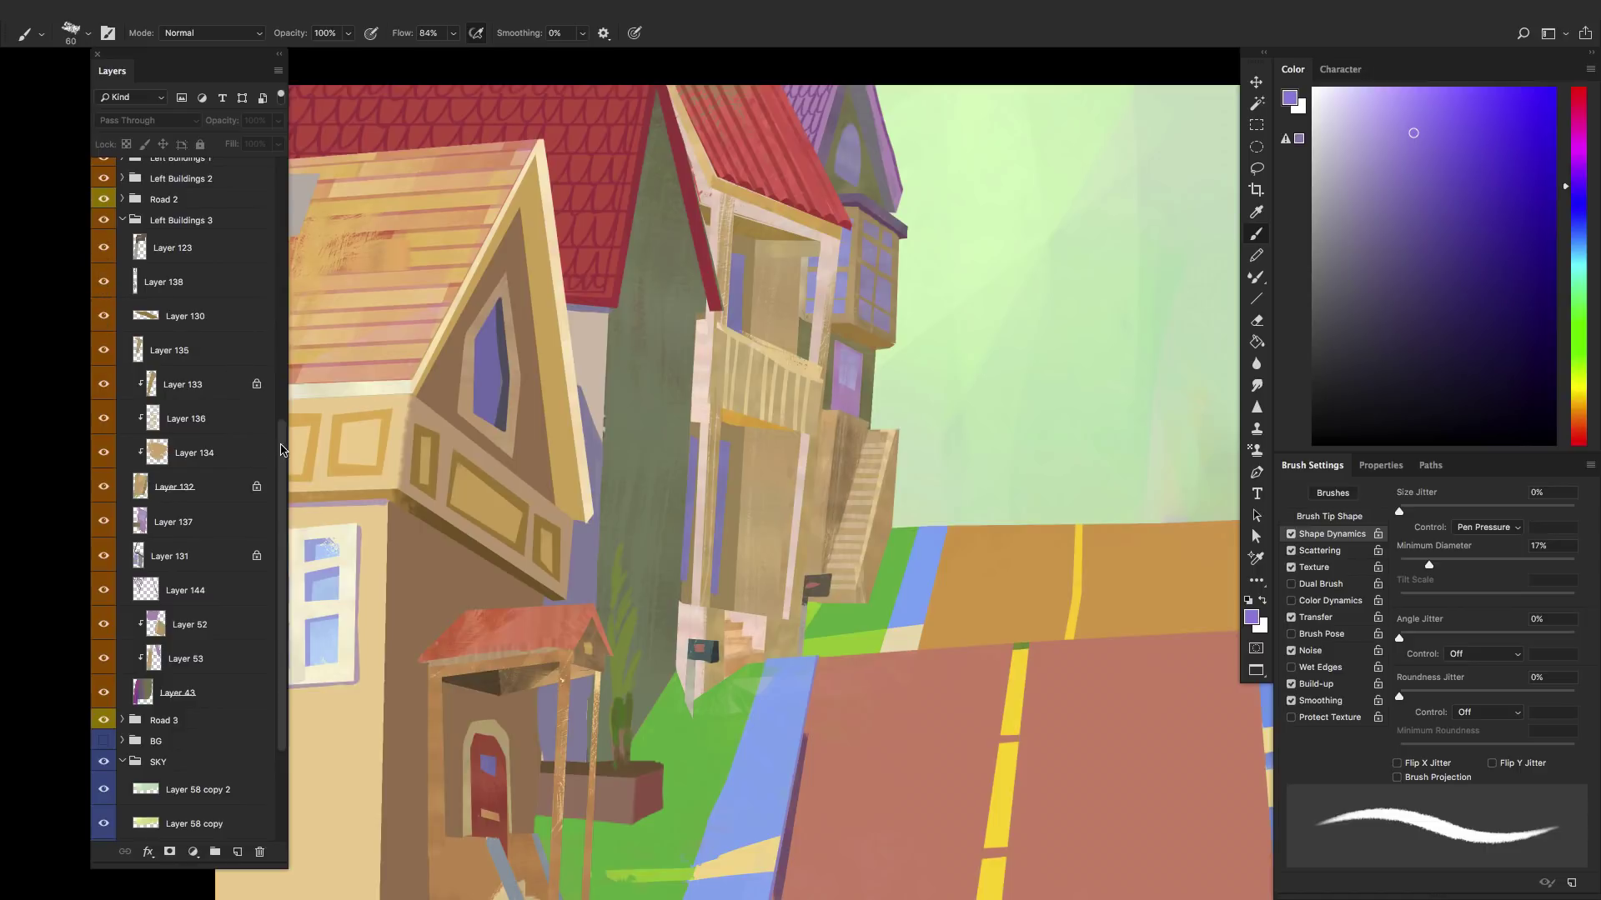
- Expand the BG group, show the background houses, and hide Layer 60's palms and bushes
scroll(281, 451, "down", 4)
left_click(122, 603)
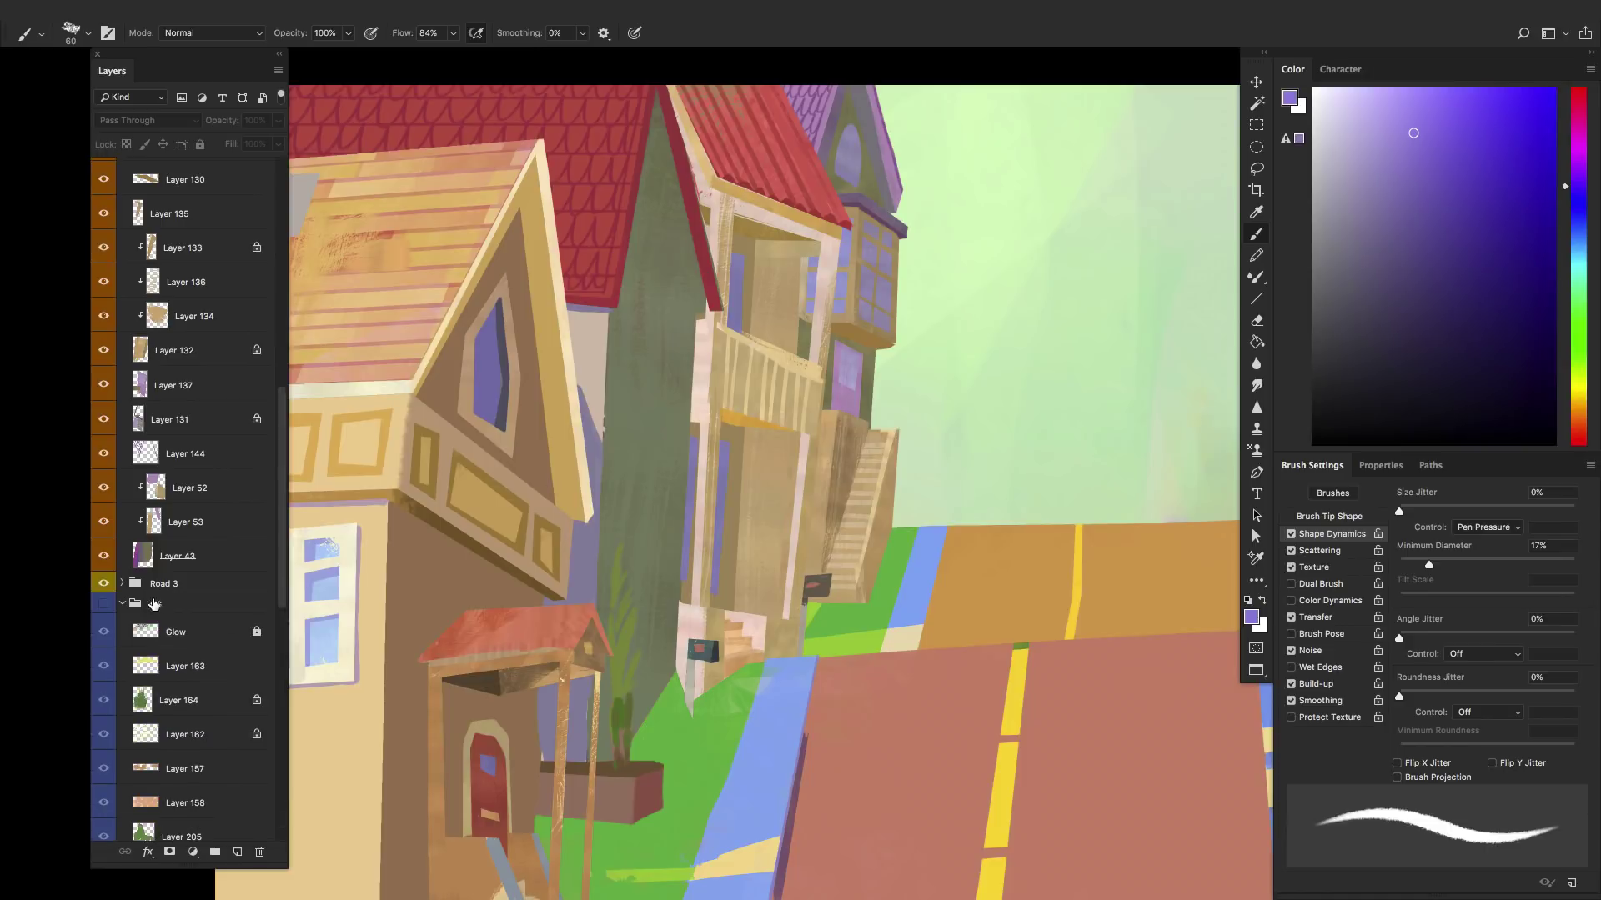
scroll(281, 543, "down", 15)
scroll(280, 543, "up", 1)
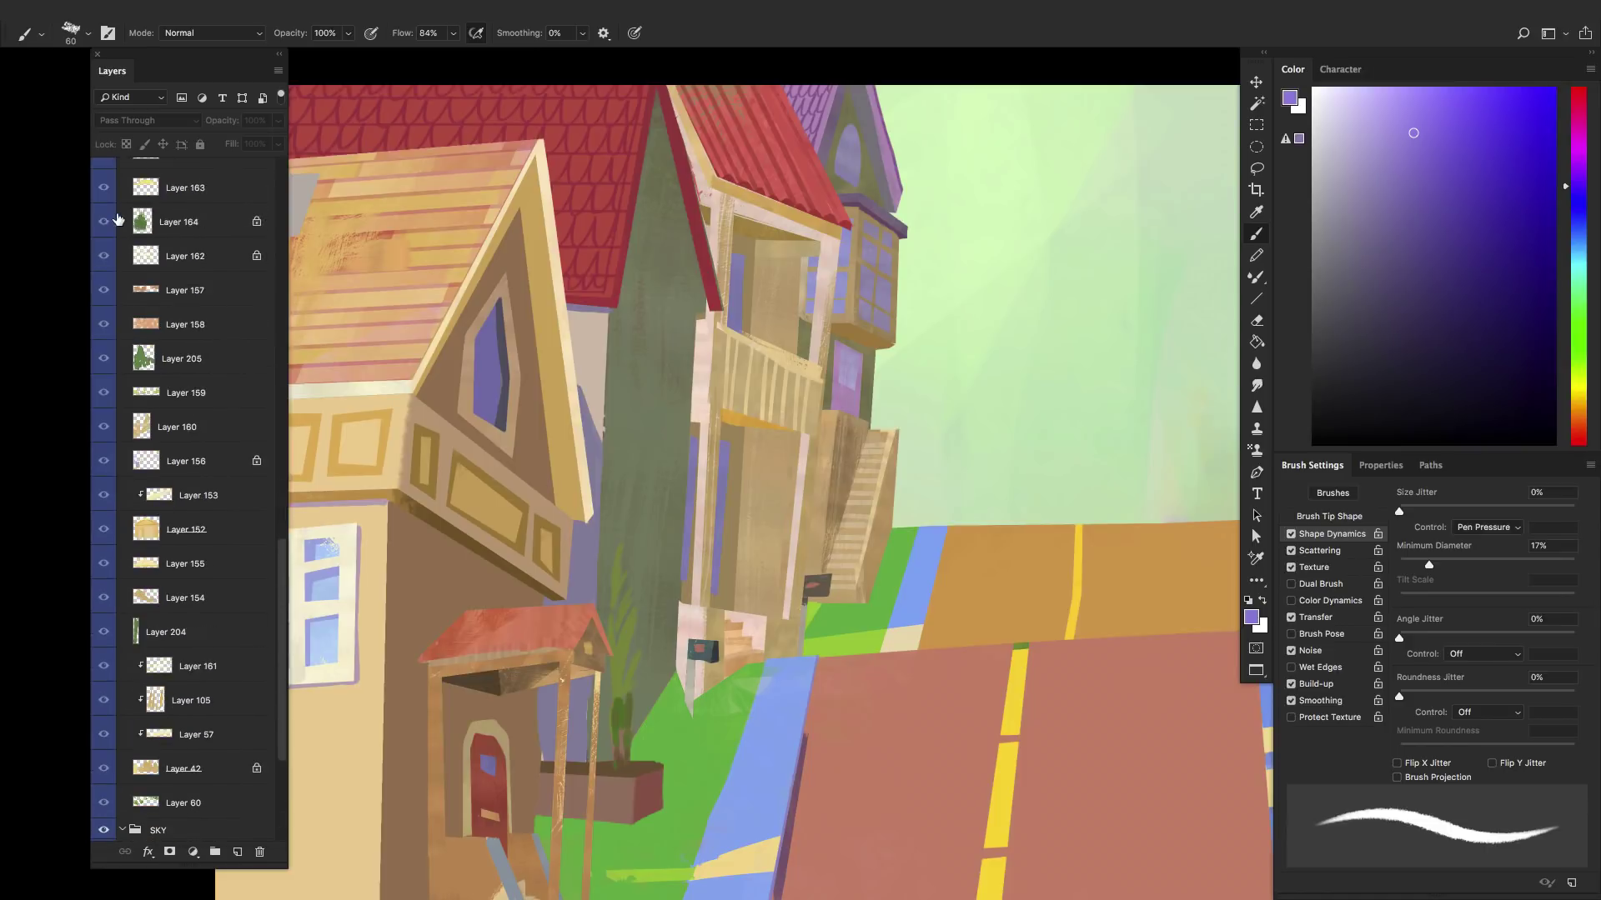
left_click(106, 199)
left_click_drag(119, 203, 103, 769)
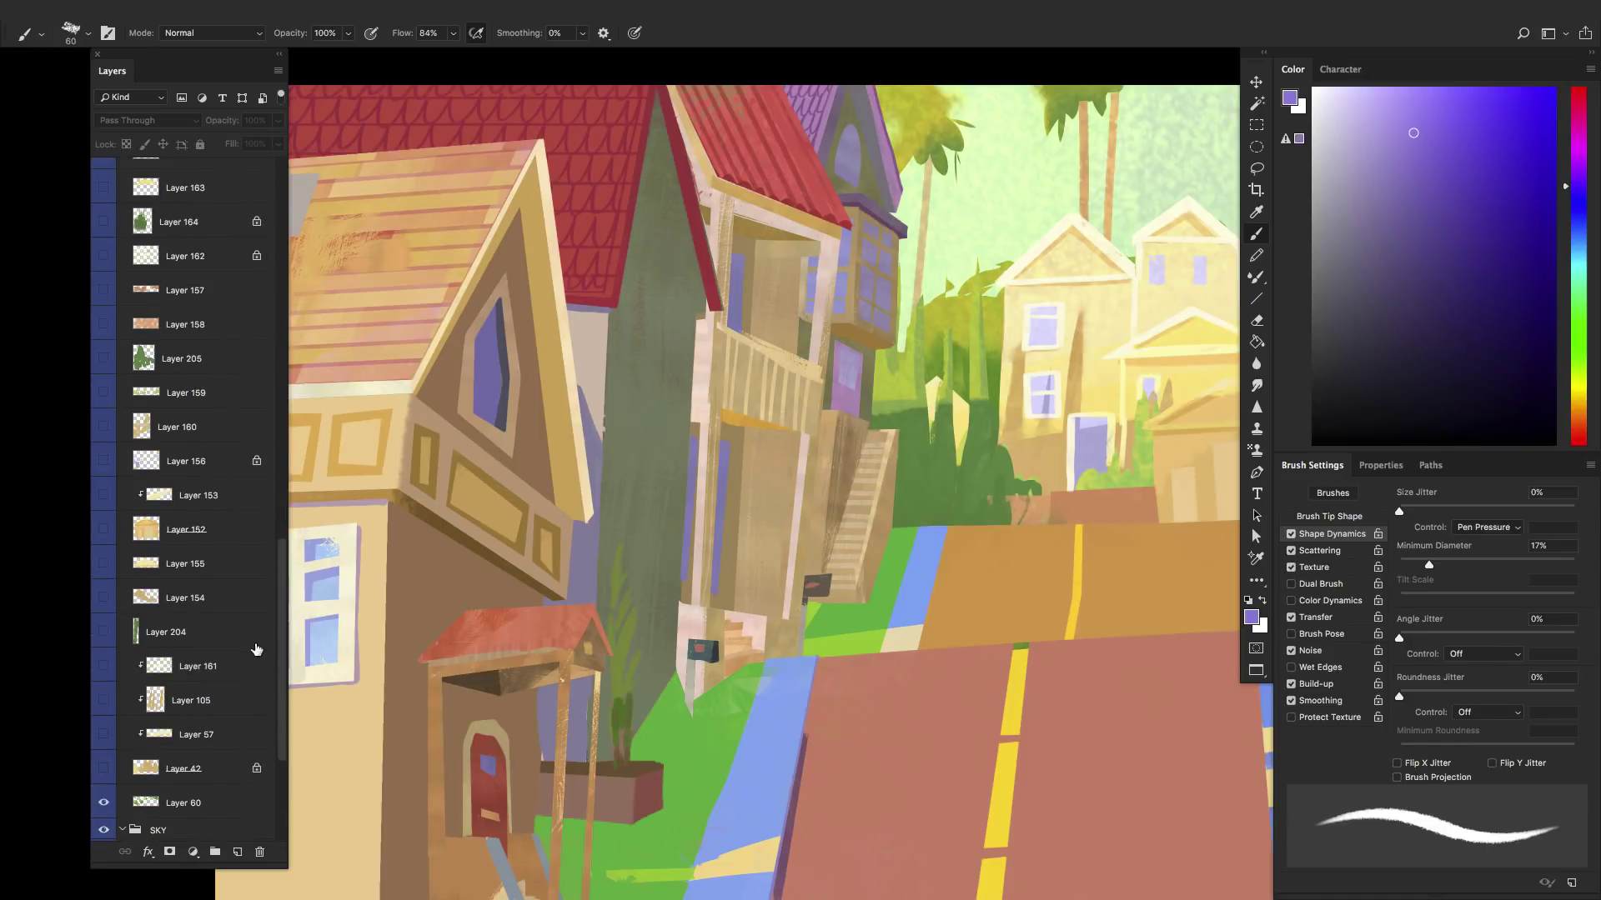
scroll(115, 584, "down", 7)
left_click(104, 565)
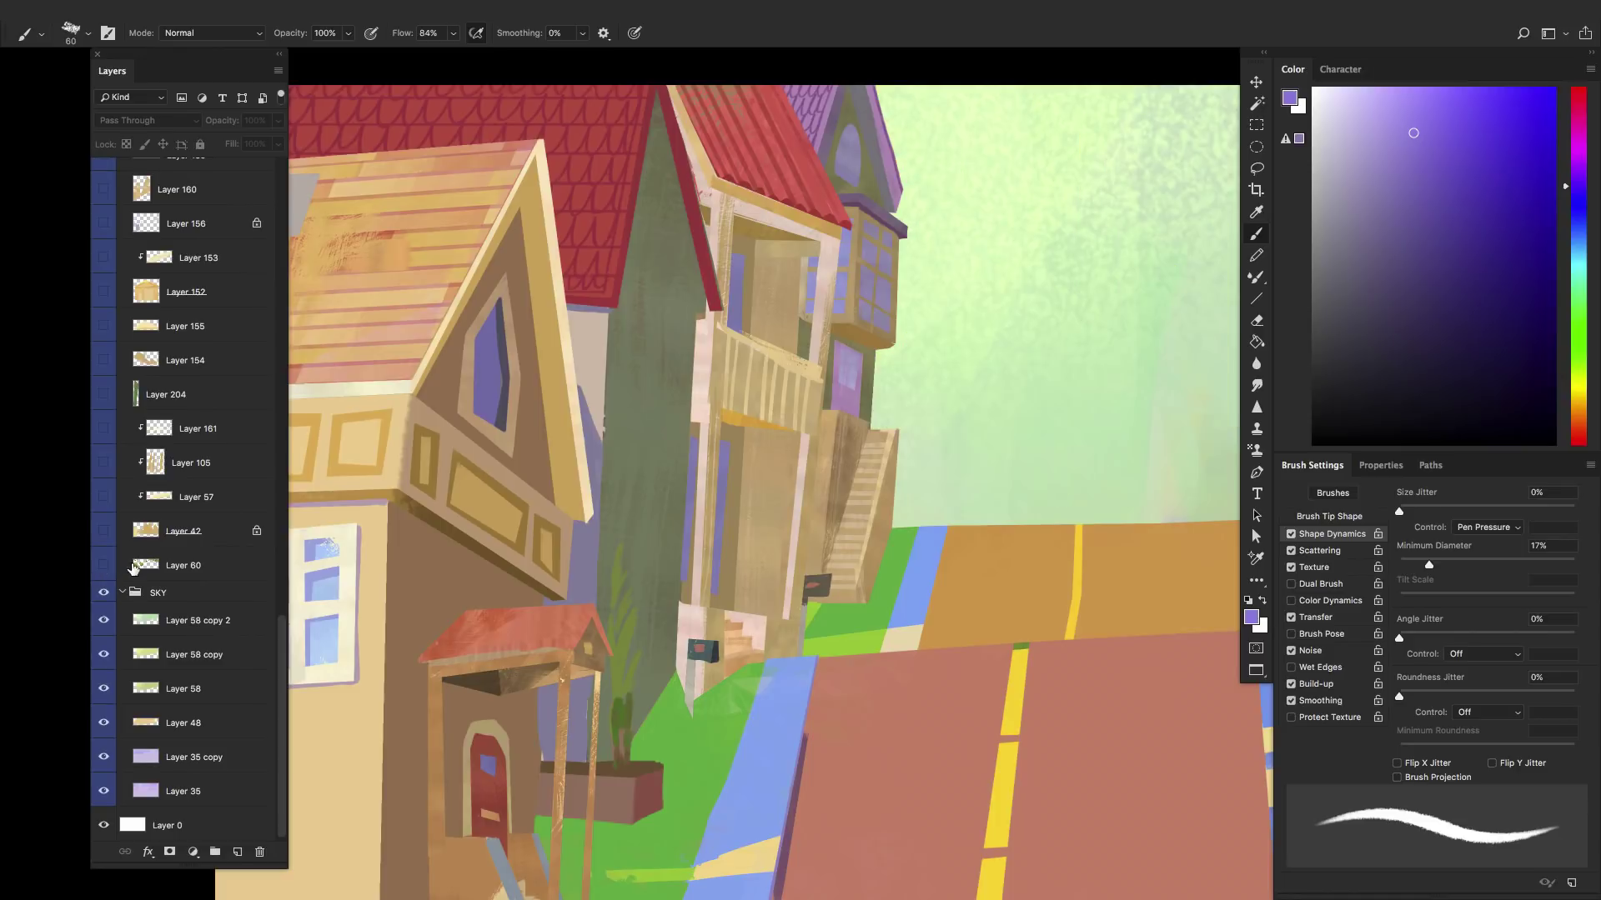
- Hide the Glow layer and turn on the Drawing layer's sketch lines
left_click(260, 648)
left_click(227, 575)
scroll(150, 417, "up", 11)
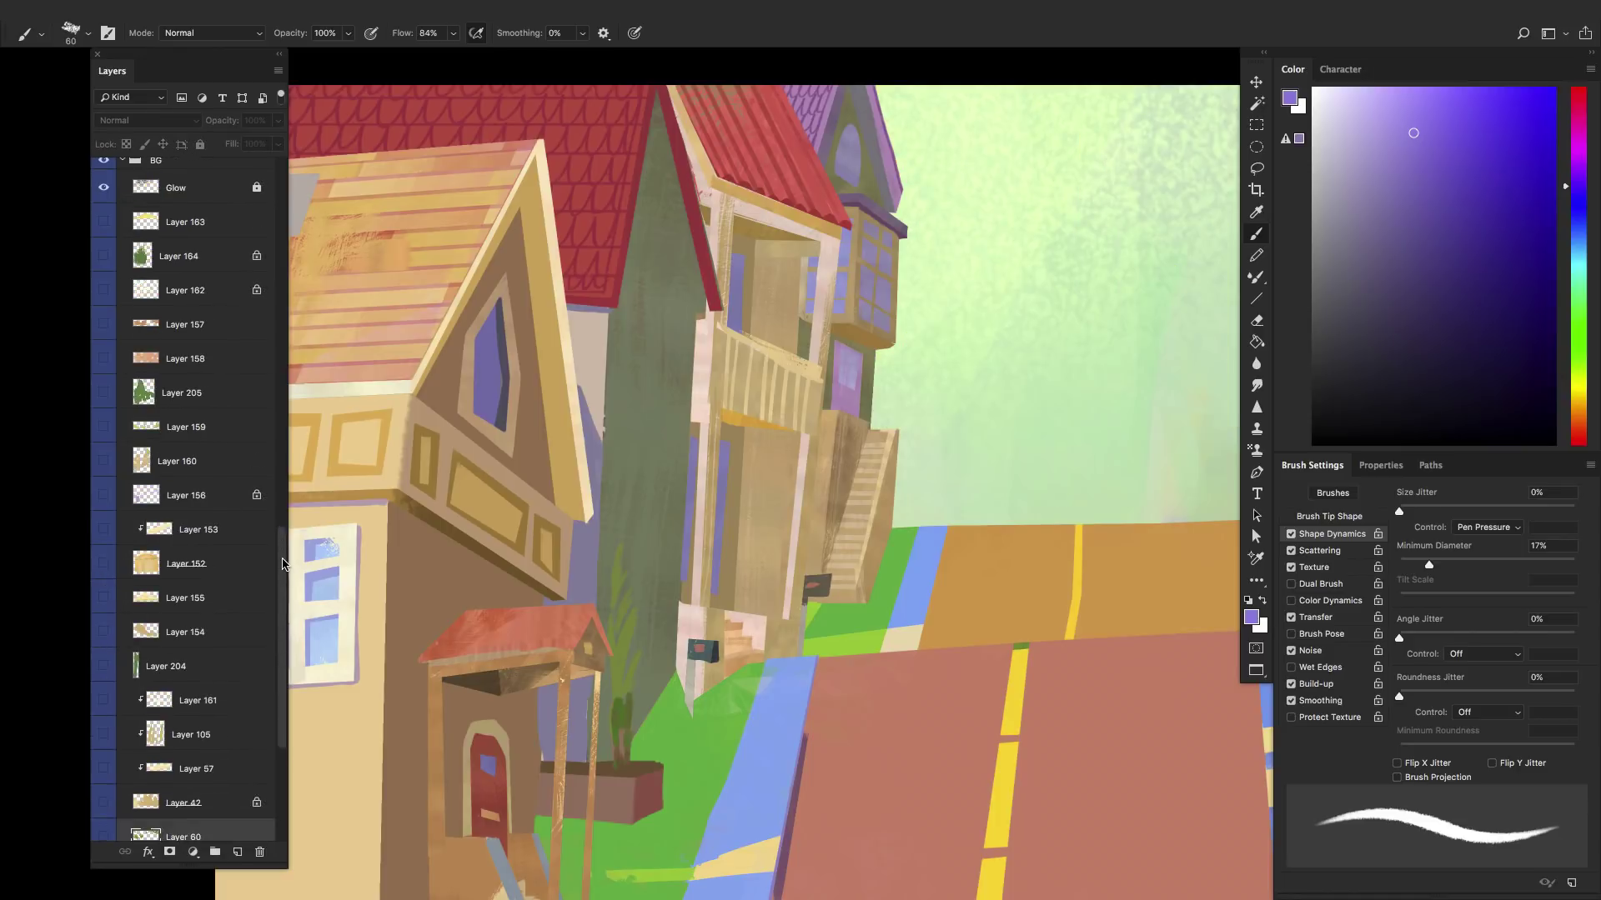
left_click(102, 282)
scroll(133, 375, "up", 15)
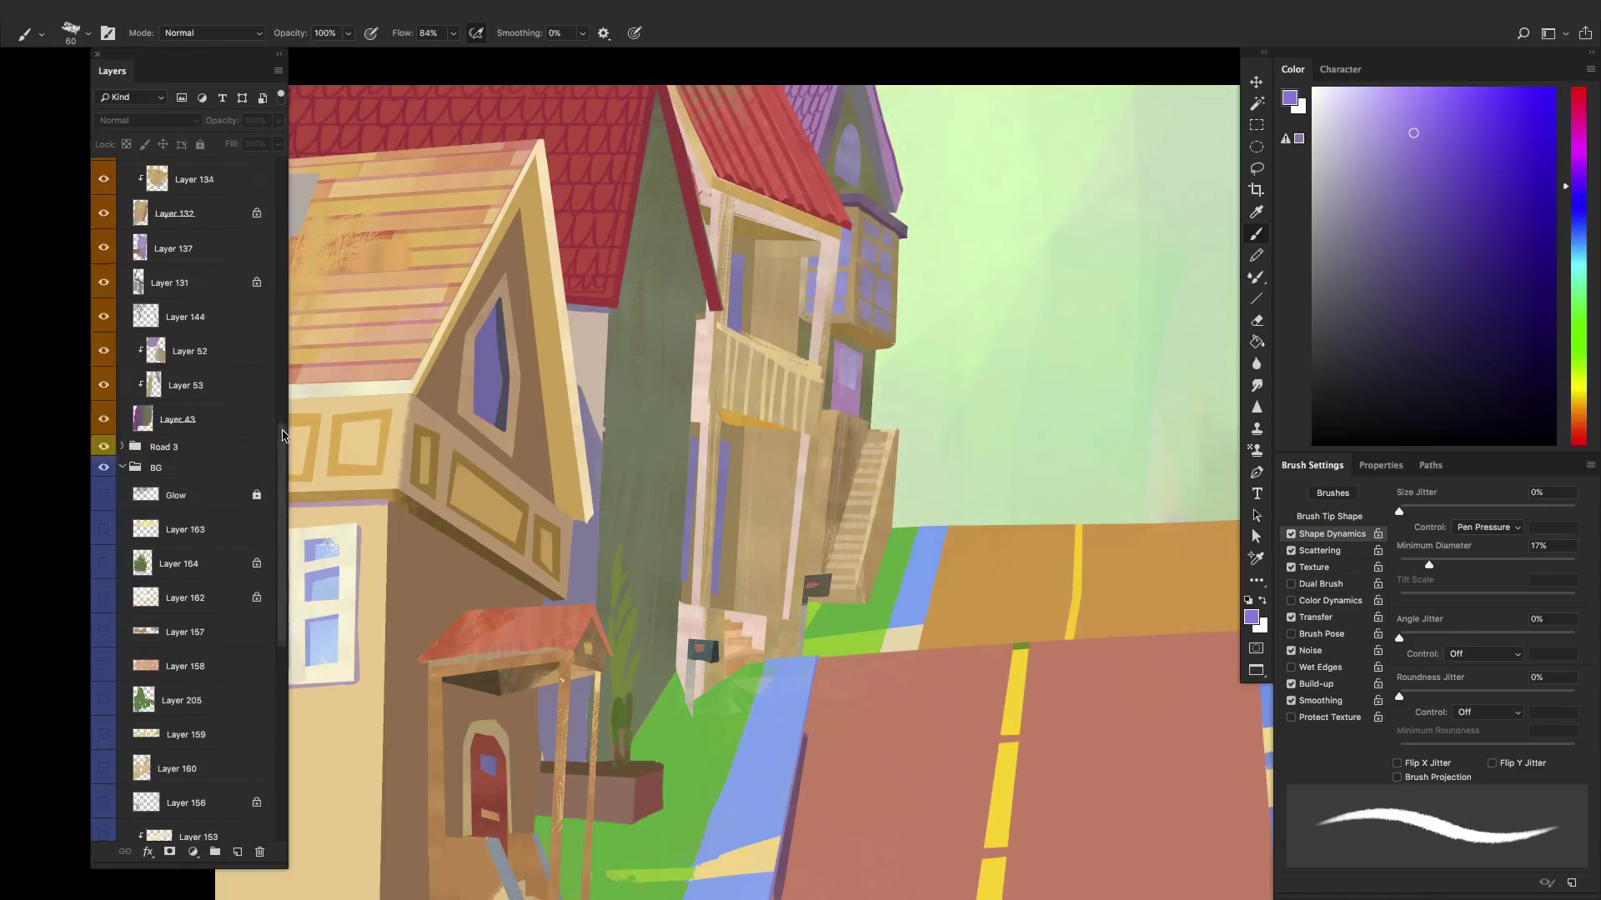
left_click(103, 435)
- Show Layer 42's brown background buildings, previewing Layer 57 then hiding it again
scroll(583, 417, "right", 6)
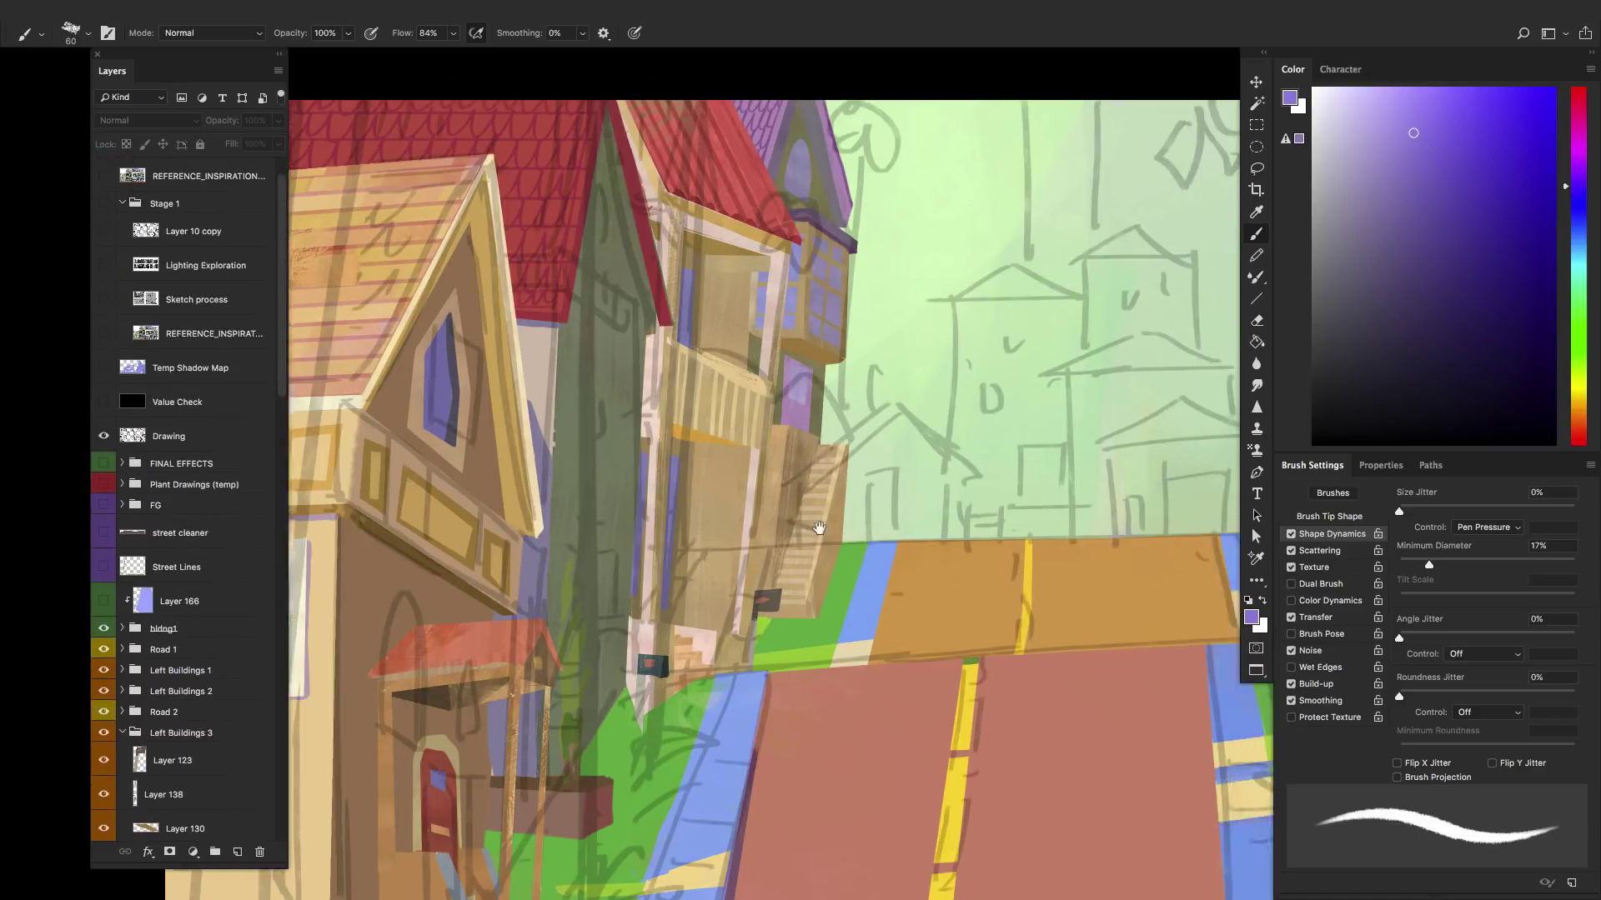
left_click_drag(279, 379, 262, 725)
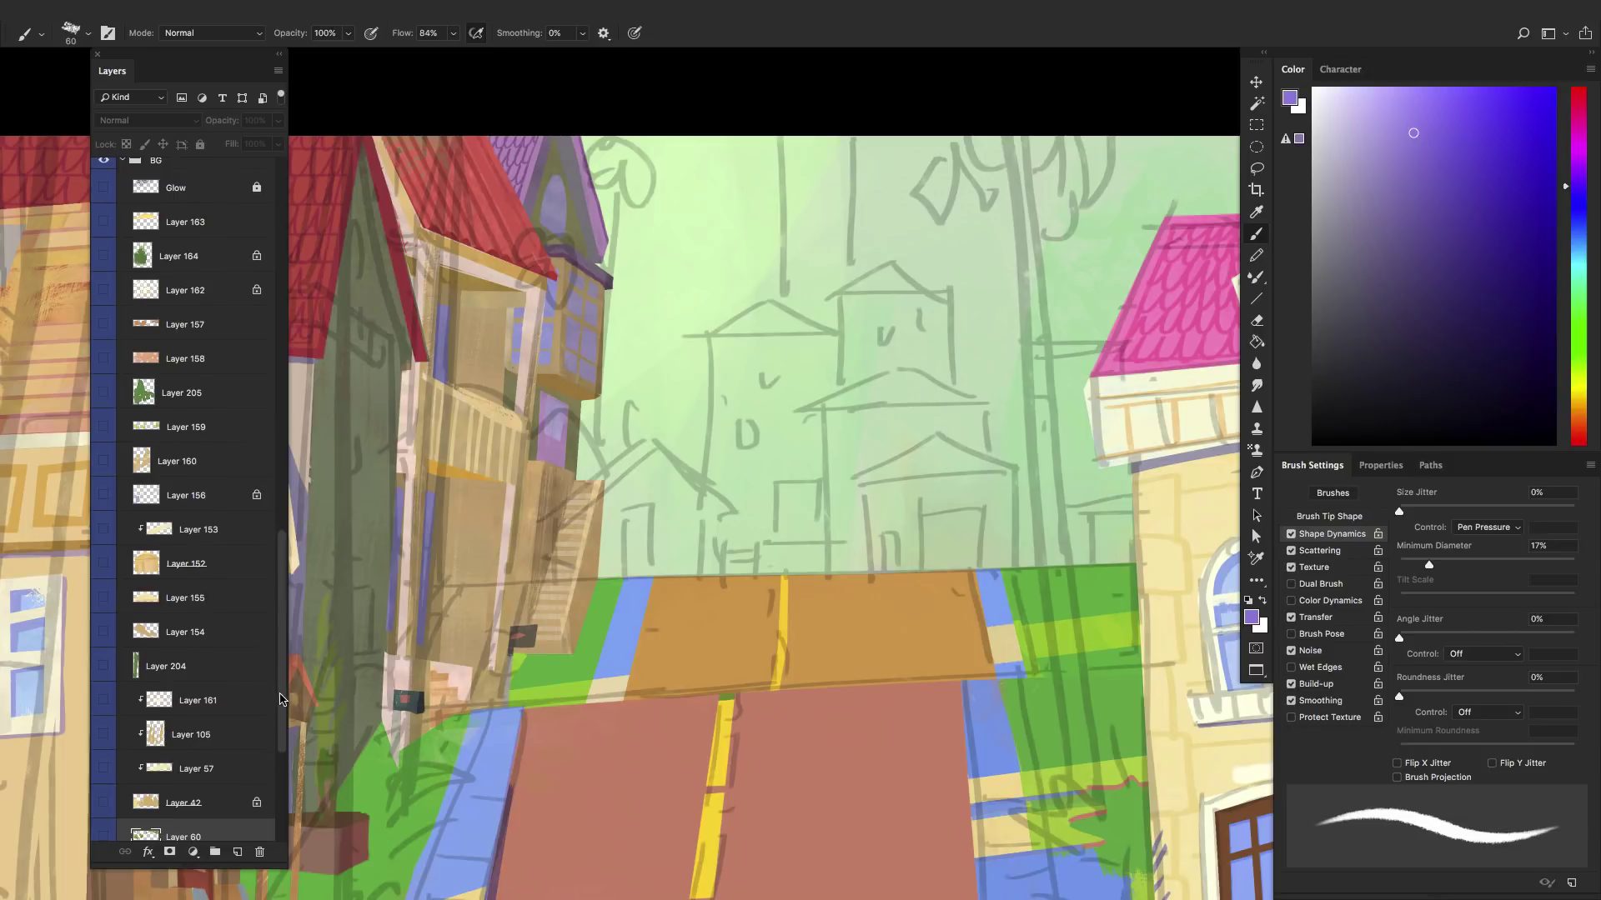
scroll(281, 699, "down", 2)
left_click(101, 736)
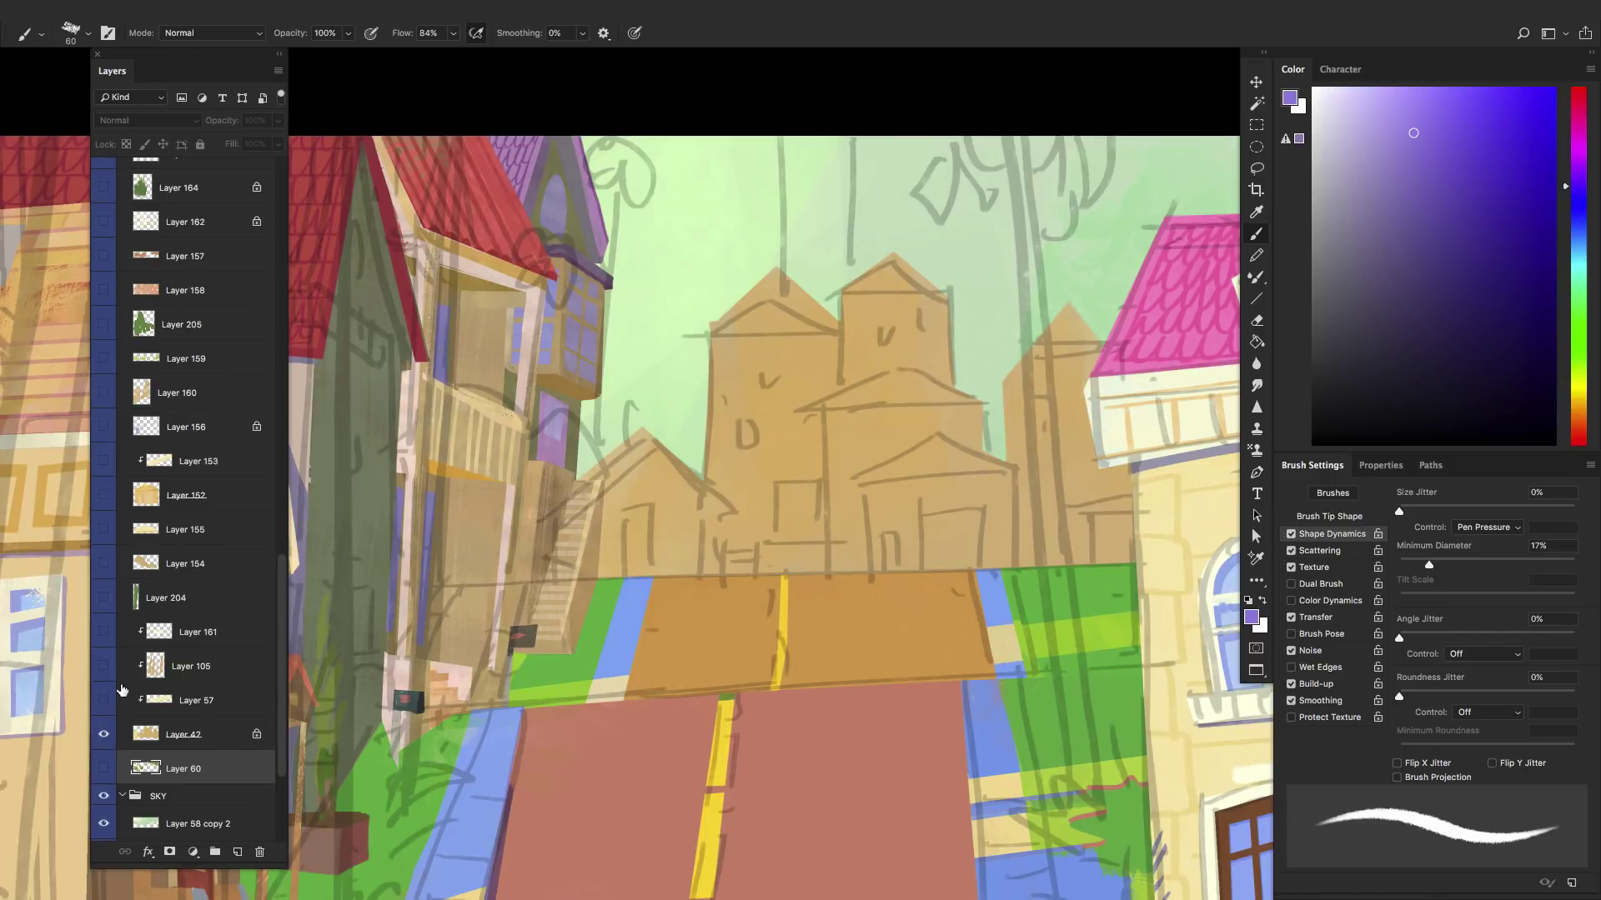
left_click(102, 702)
left_click(101, 702)
- Reveal the central roof layers, Layers 155 and 154 shading, and Layer 152's gabled front
left_click(103, 666)
left_click(103, 632)
left_click(105, 598)
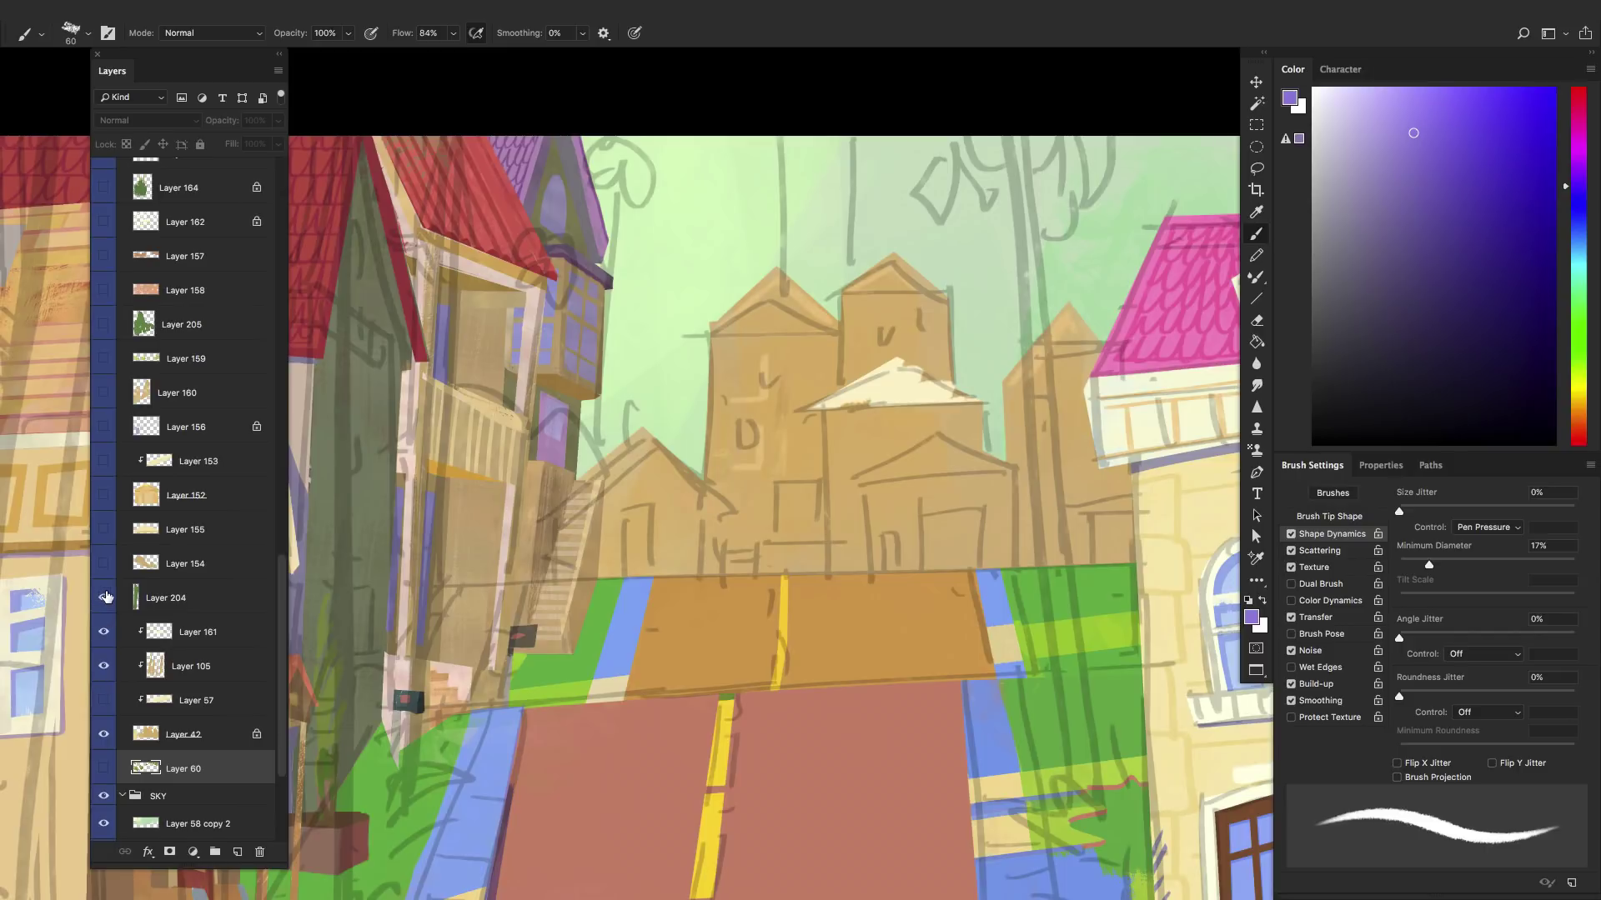
left_click(105, 598)
left_click(105, 597)
left_click(104, 563)
left_click(106, 530)
left_click(104, 495)
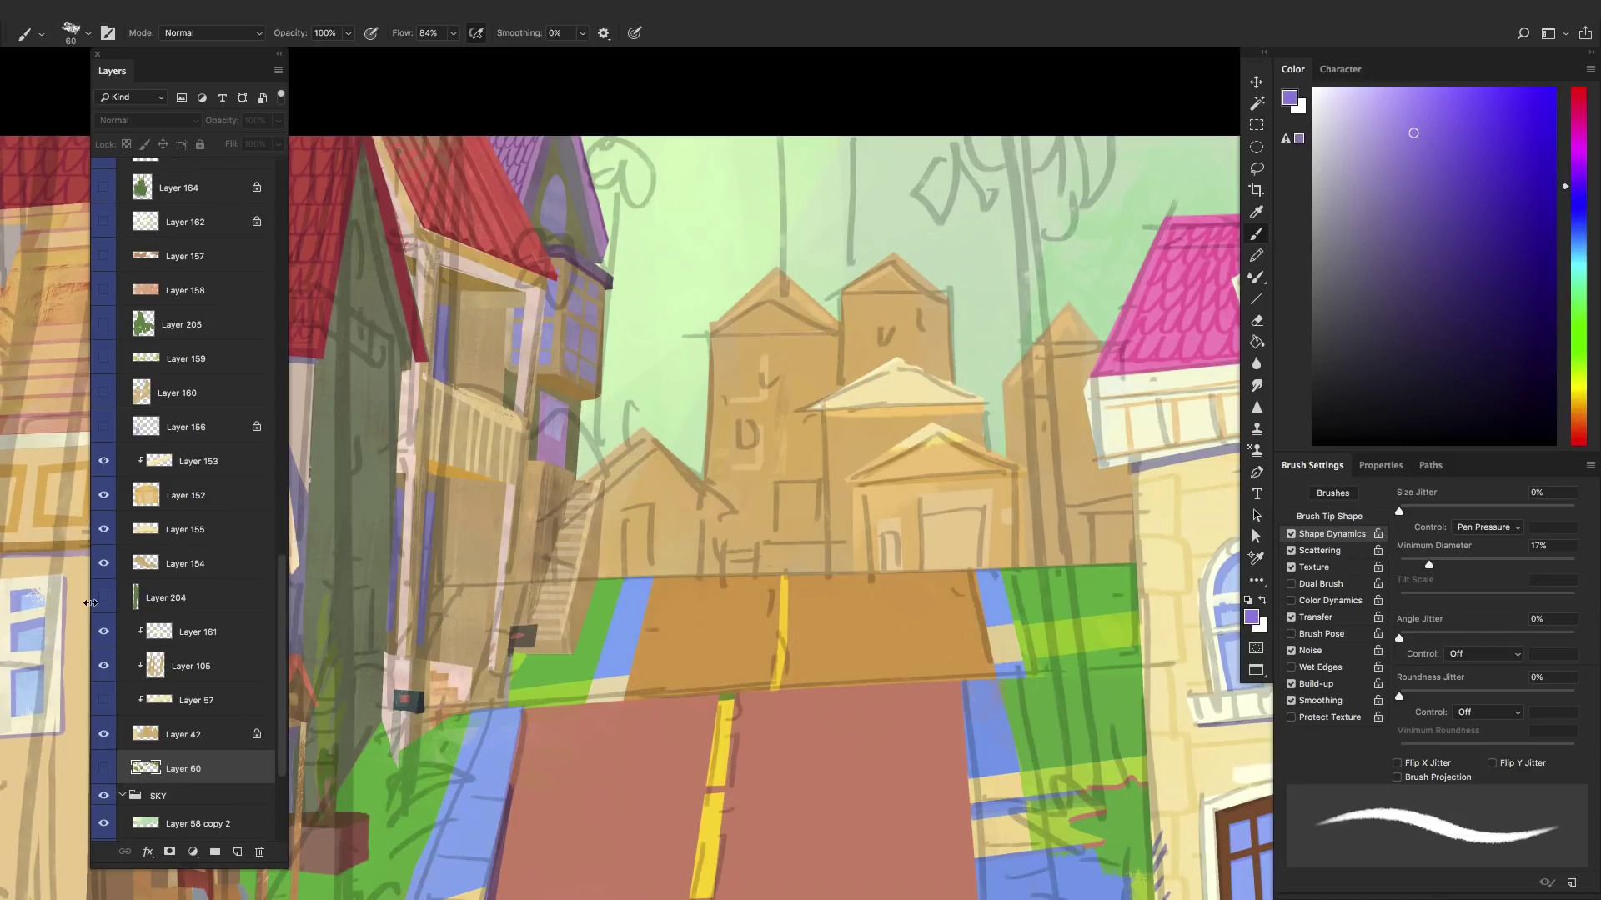
- Reveal the background windows, trees and sky glow, then hide Glow to compare
left_click_drag(104, 429, 92, 260)
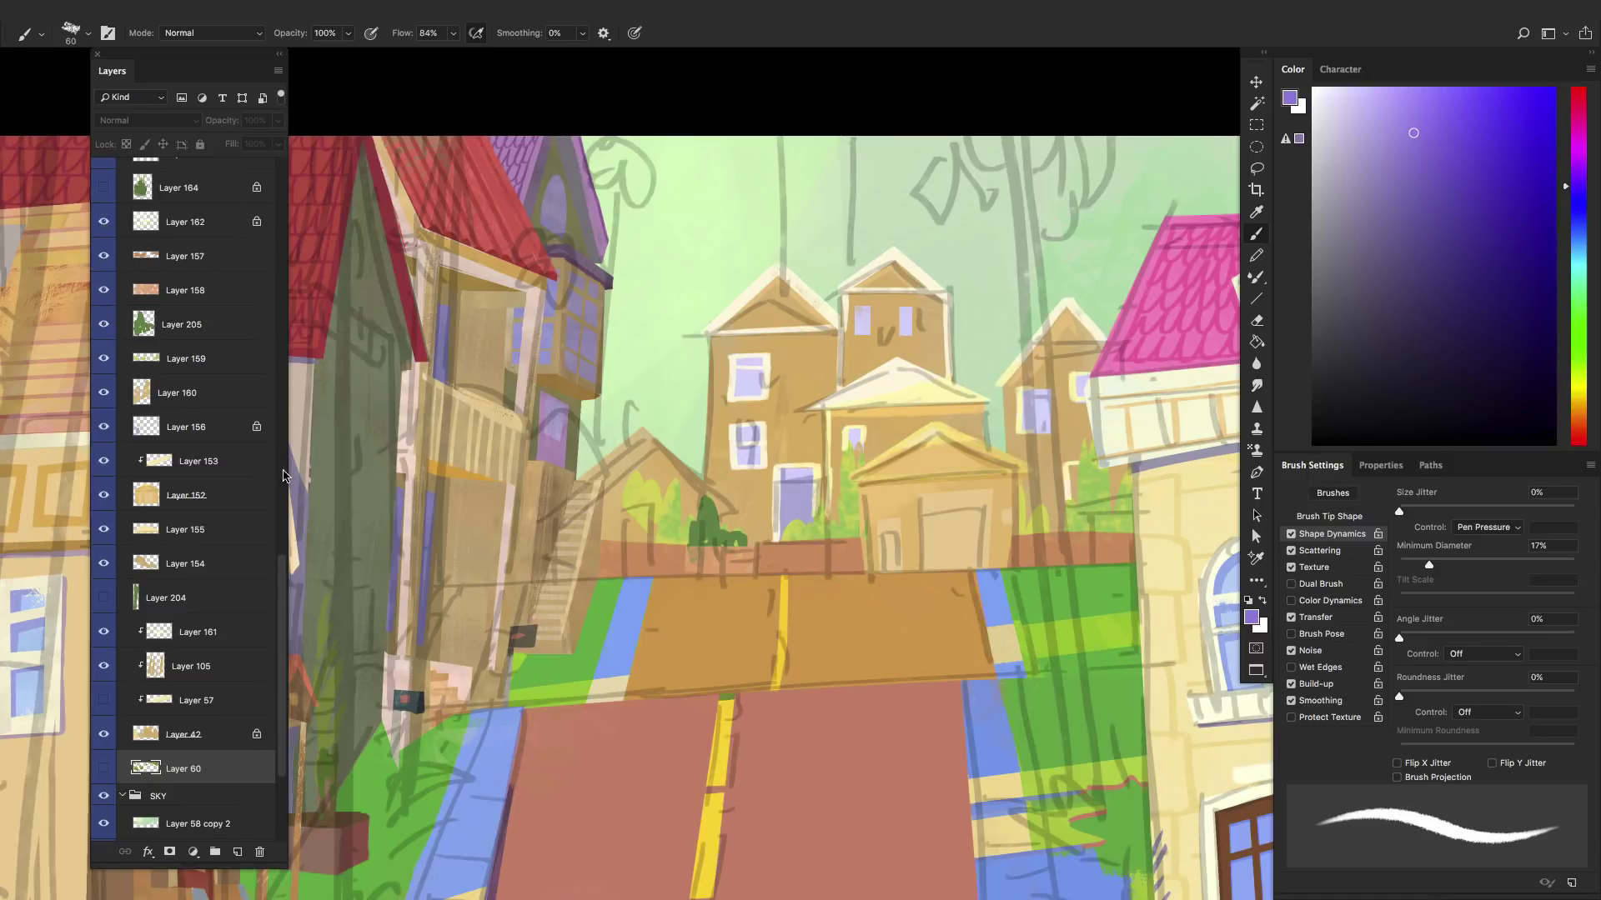
scroll(283, 476, "up", 5)
left_click_drag(94, 361, 82, 287)
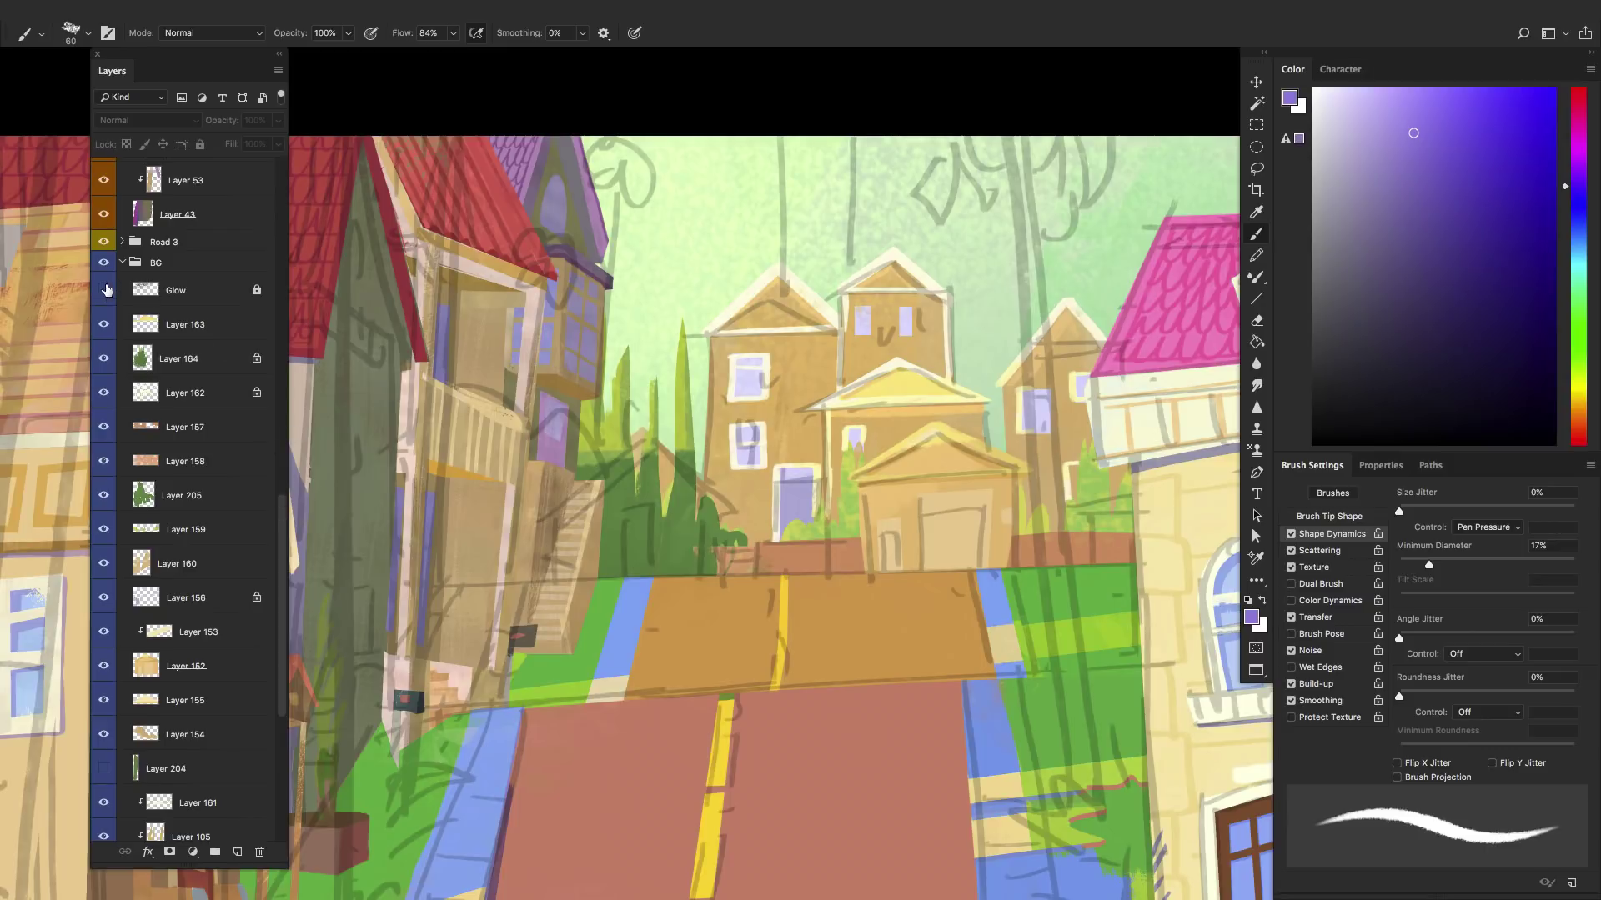
left_click(101, 291)
scroll(279, 508, "down", 6)
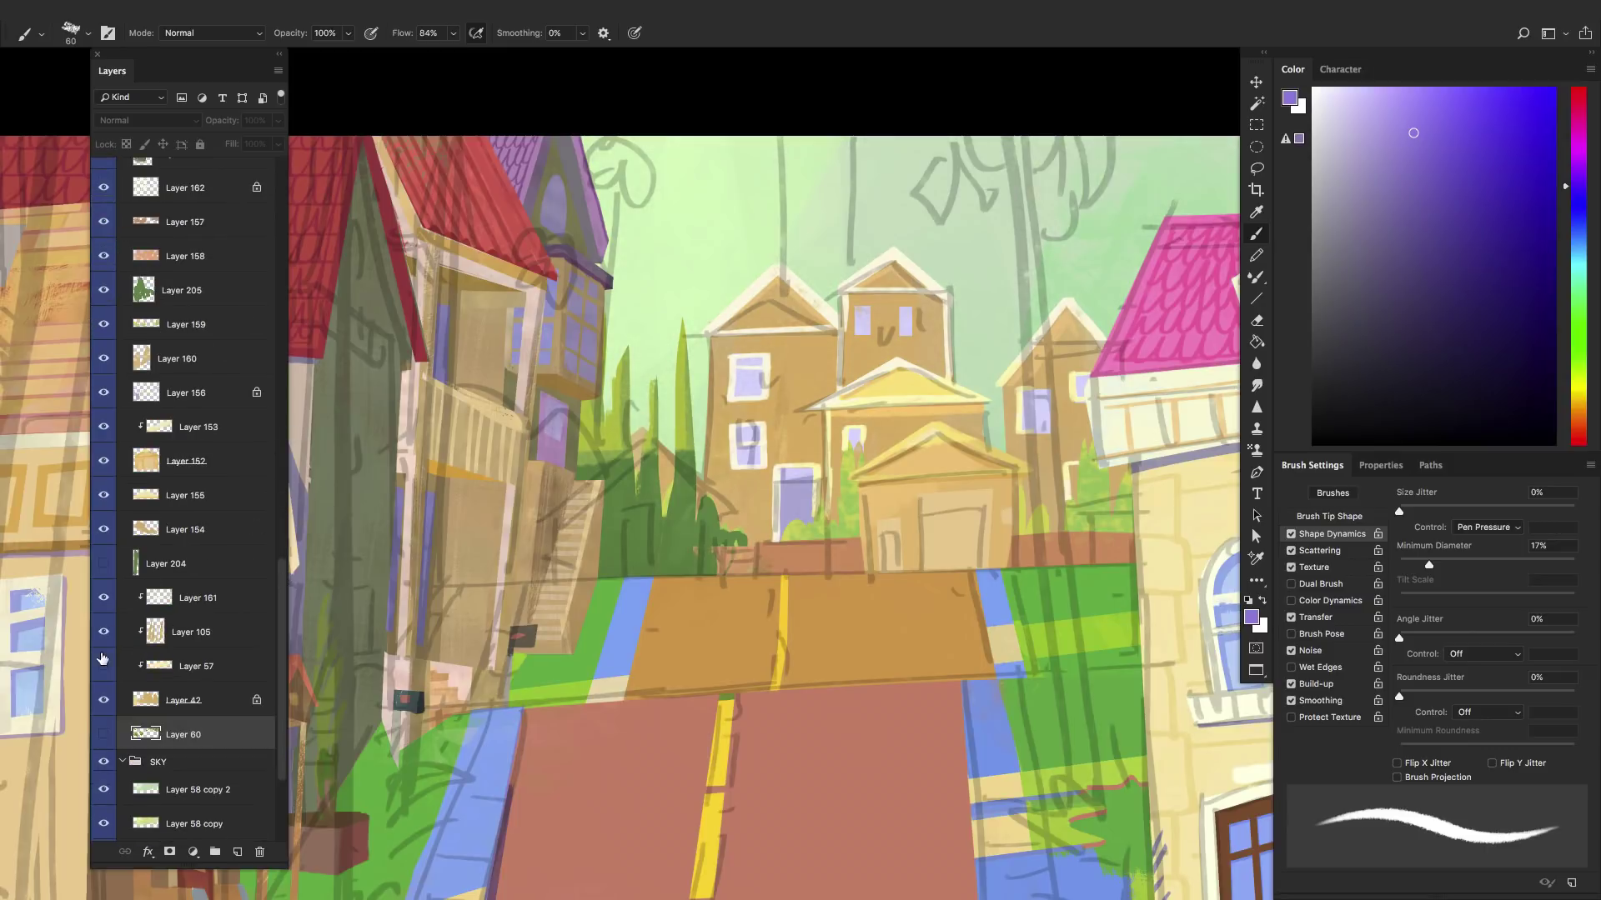
- Show Layer 204's palm trees, turn the Glow layer back on, and select it
left_click(103, 564)
scroll(284, 531, "up", 12)
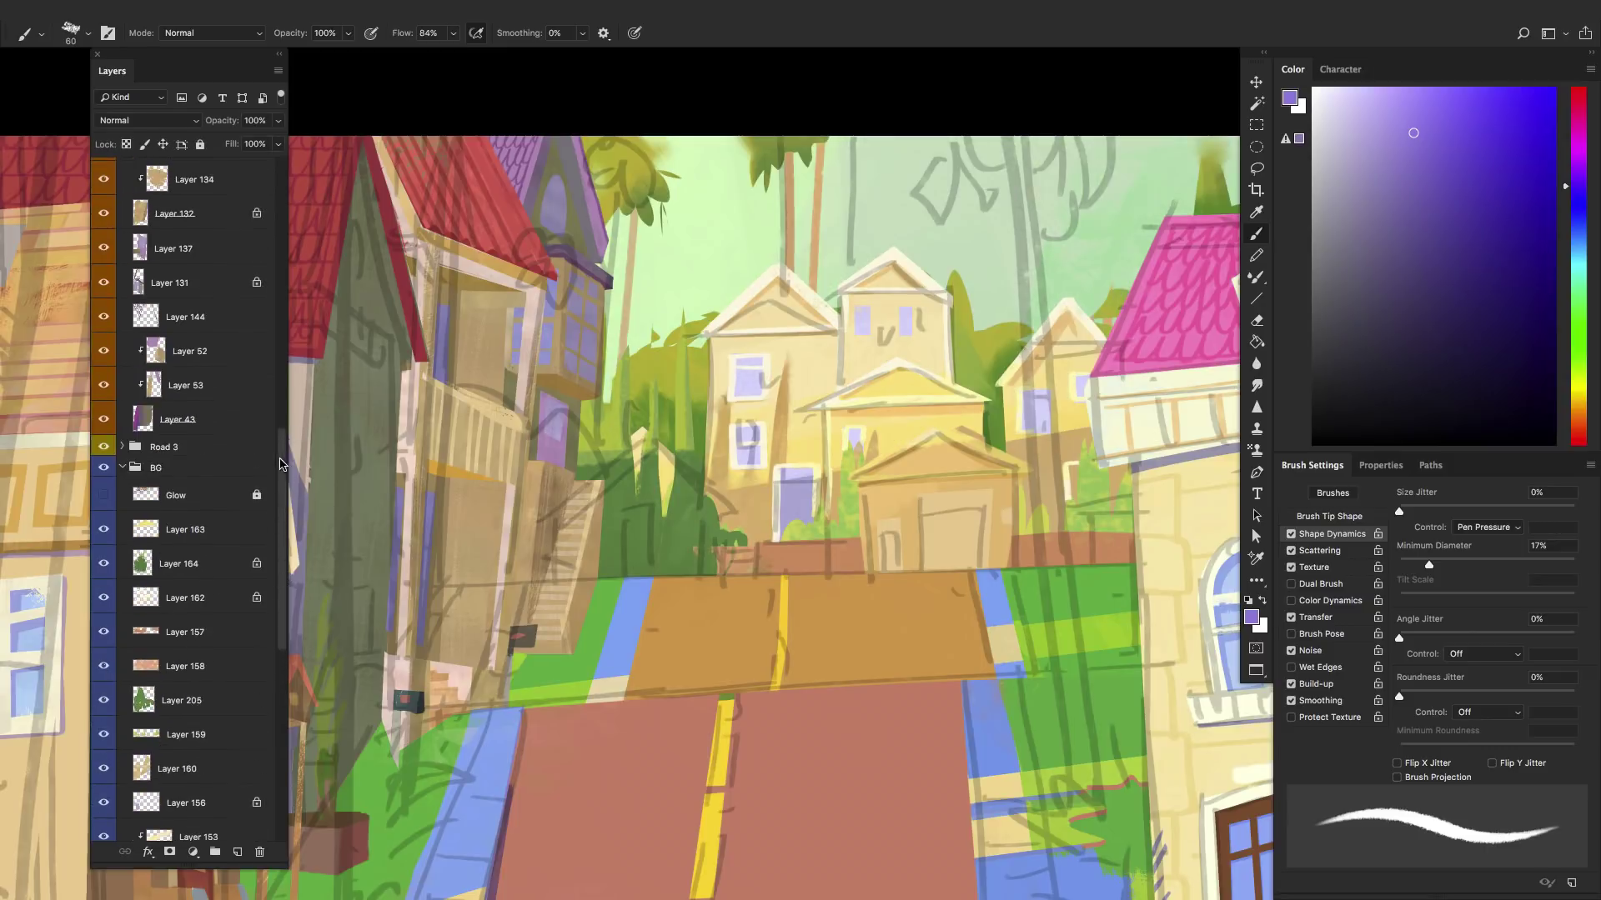
left_click(103, 496)
left_click(103, 497)
left_click(104, 496)
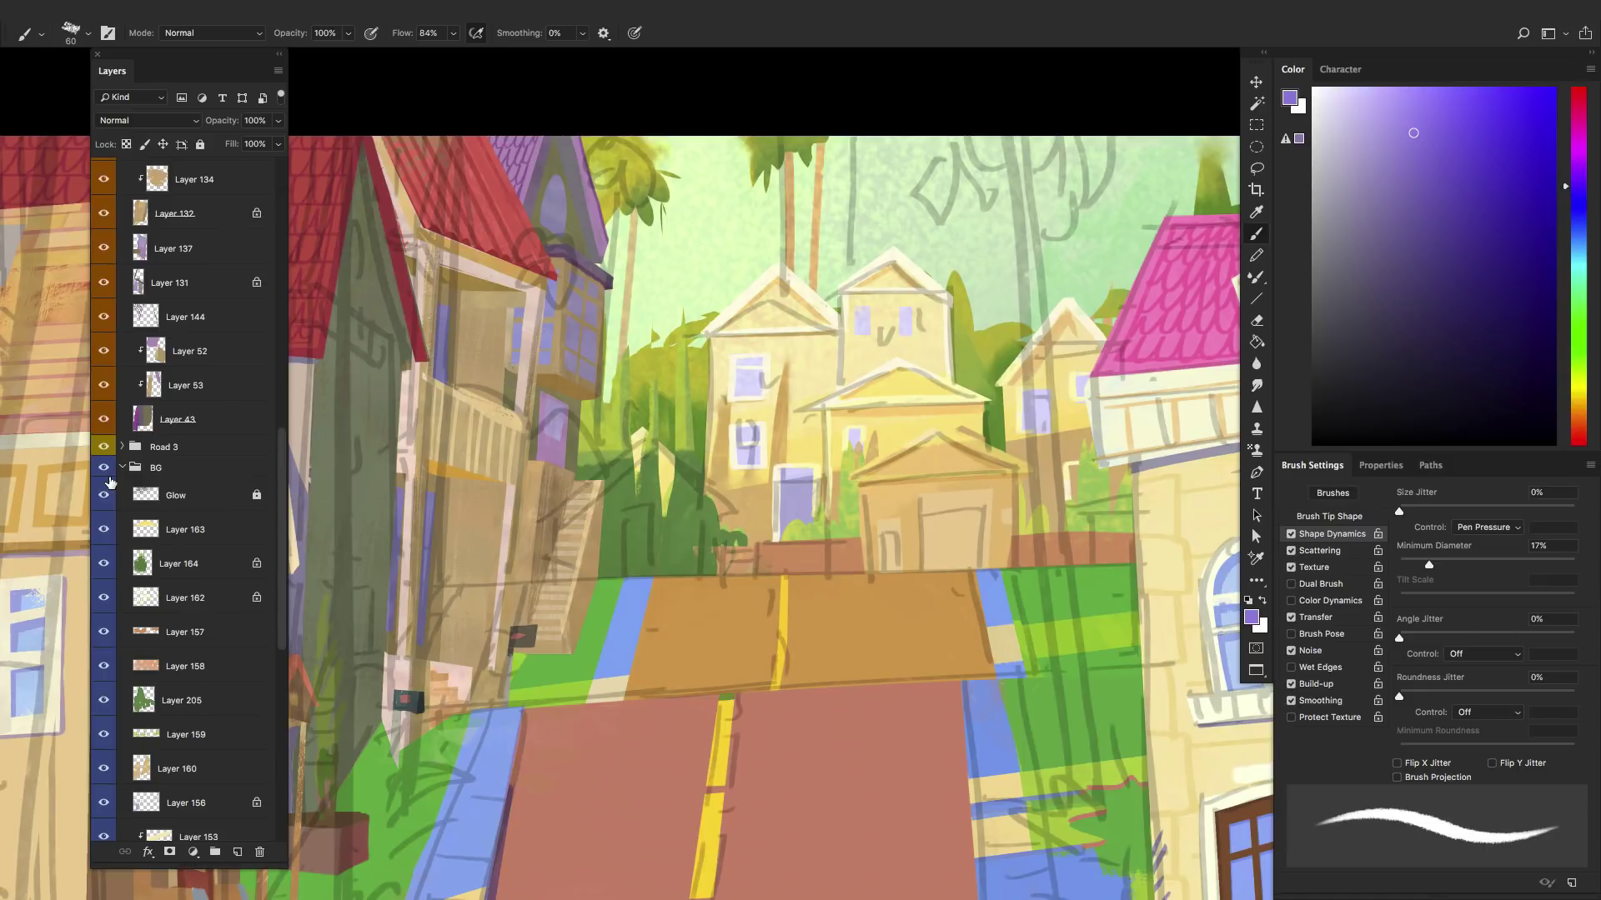
left_click(235, 498)
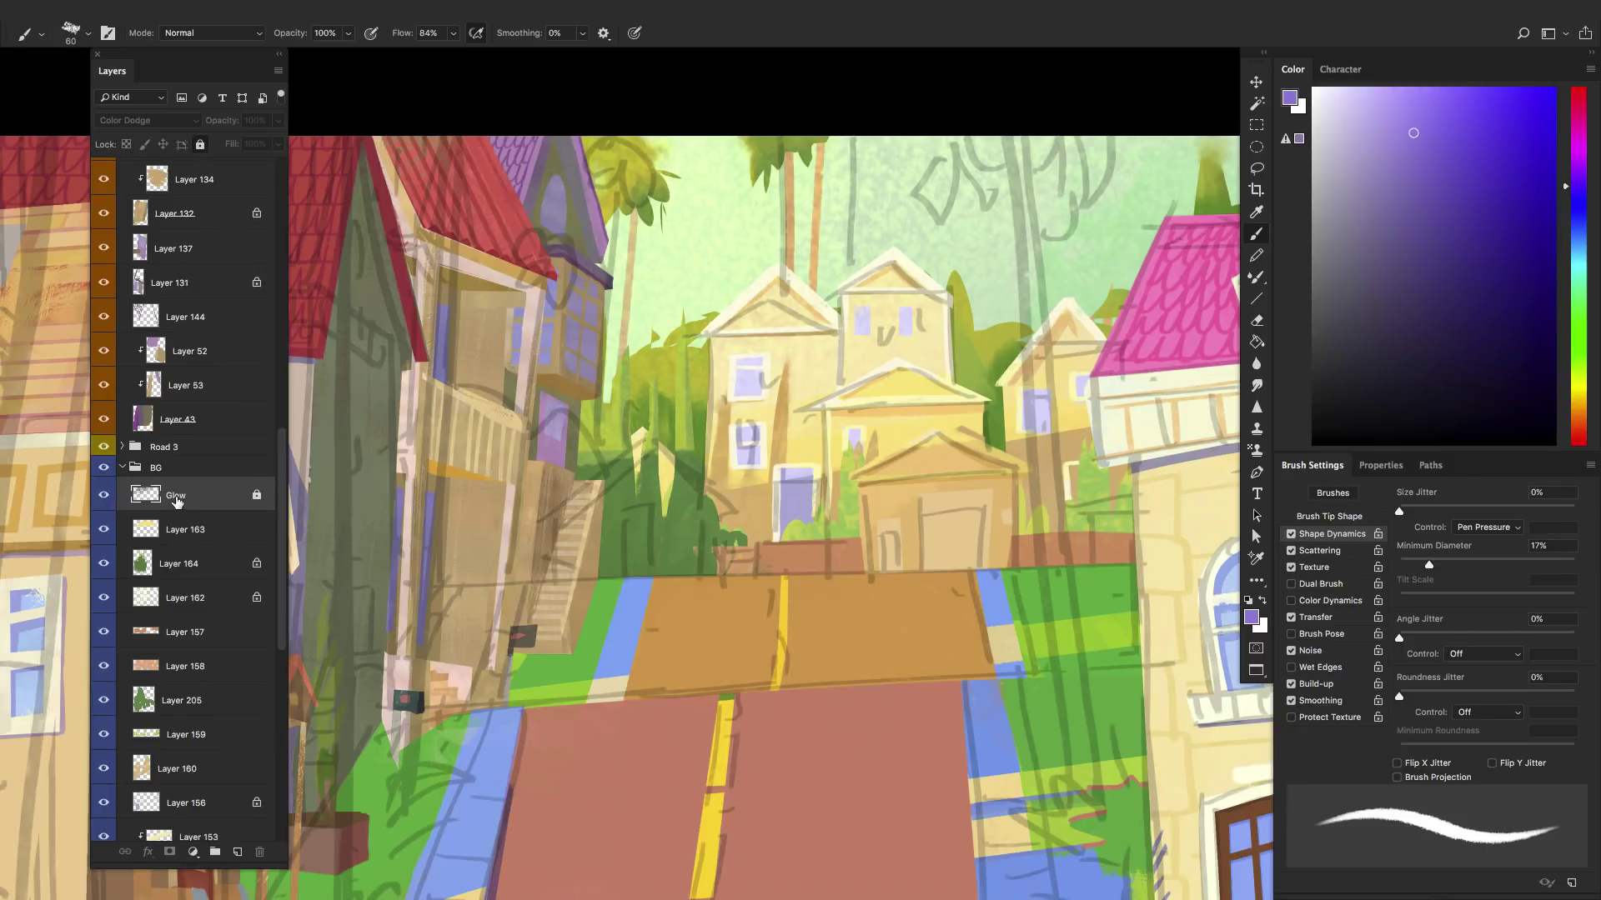
- Unlock the Glow layer, compare it on and off, and set its blending to Normal
left_click(200, 145)
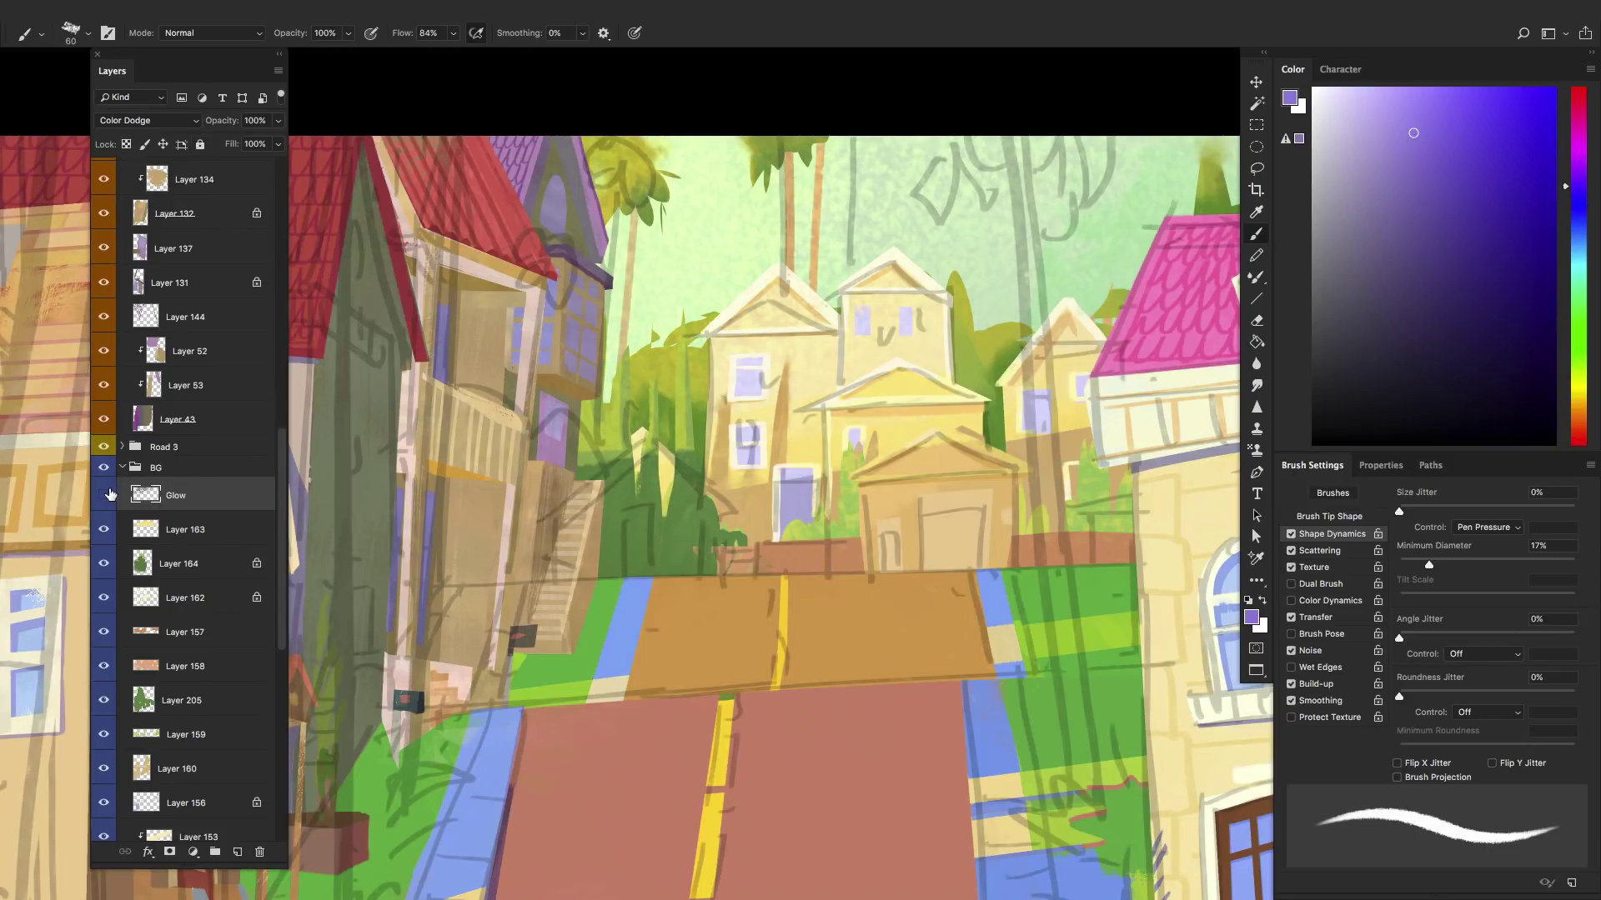
left_click(104, 496)
left_click(104, 495)
left_click(104, 495)
left_click(104, 495)
left_click(160, 124)
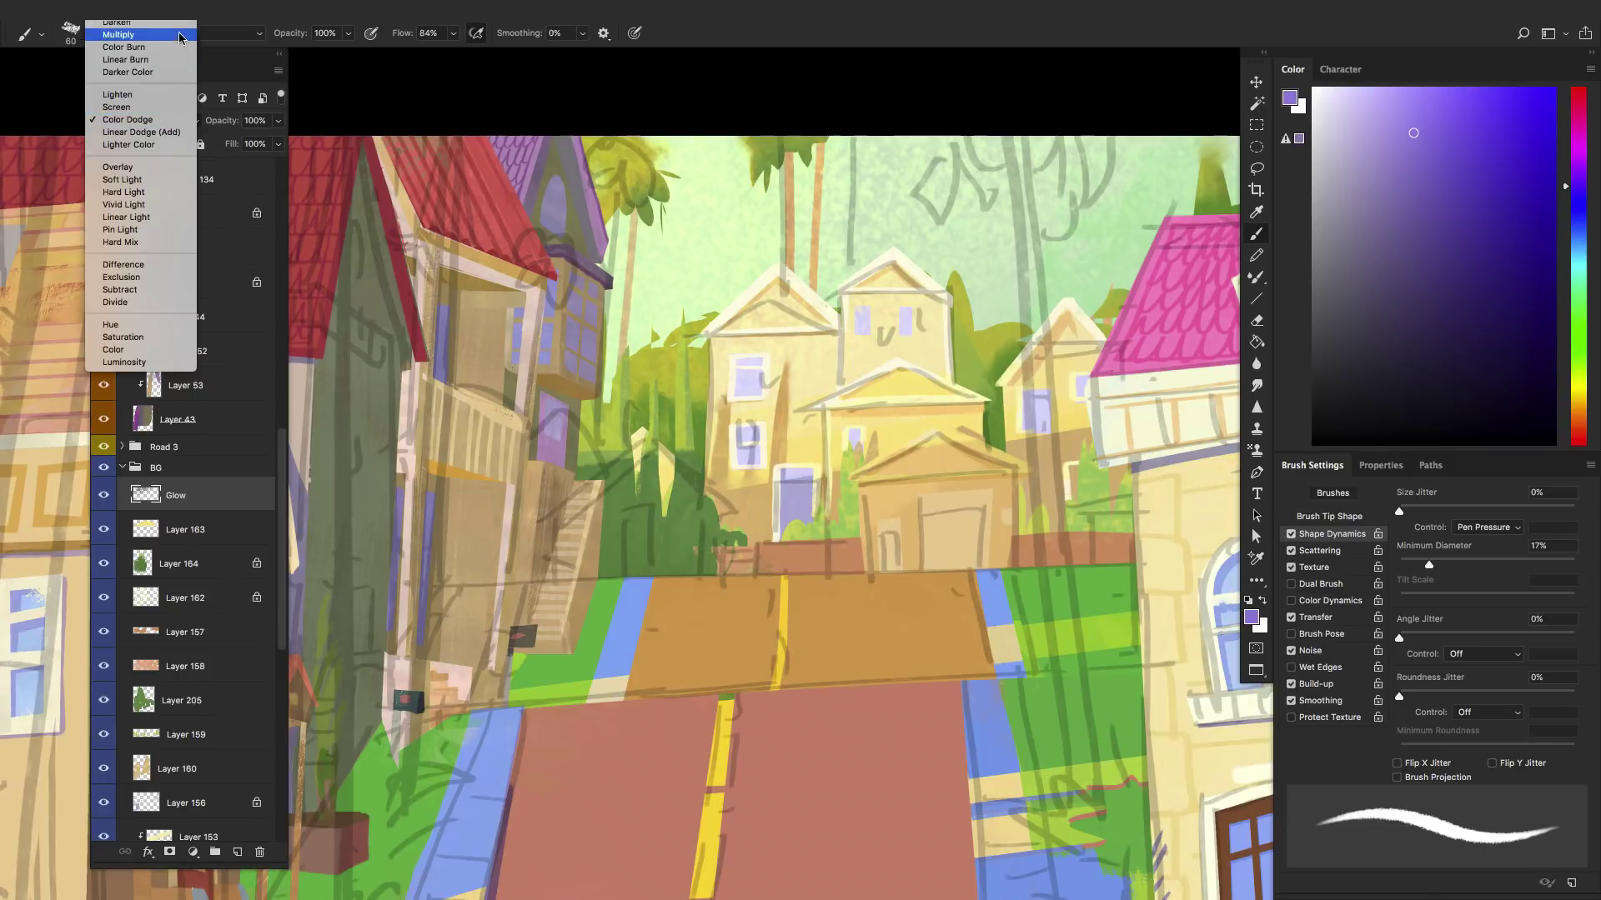
scroll(179, 38, "up", 3)
left_click(134, 28)
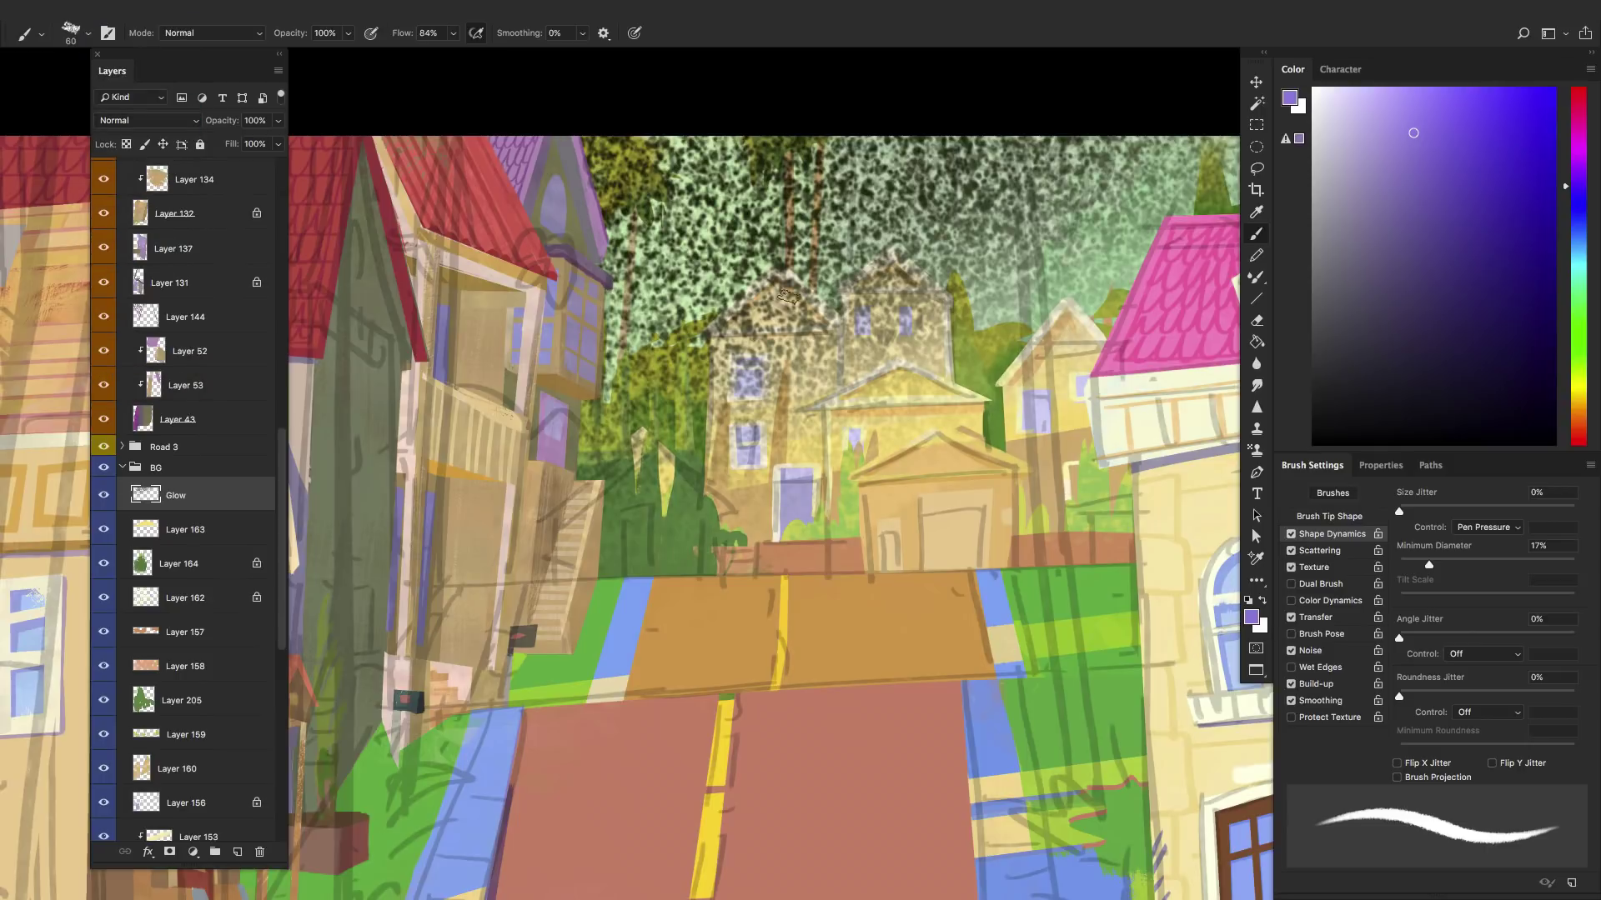
- Sample a dark olive colour and set the Glow layer to Linear Dodge (Add)
key("i")
left_click(792, 190)
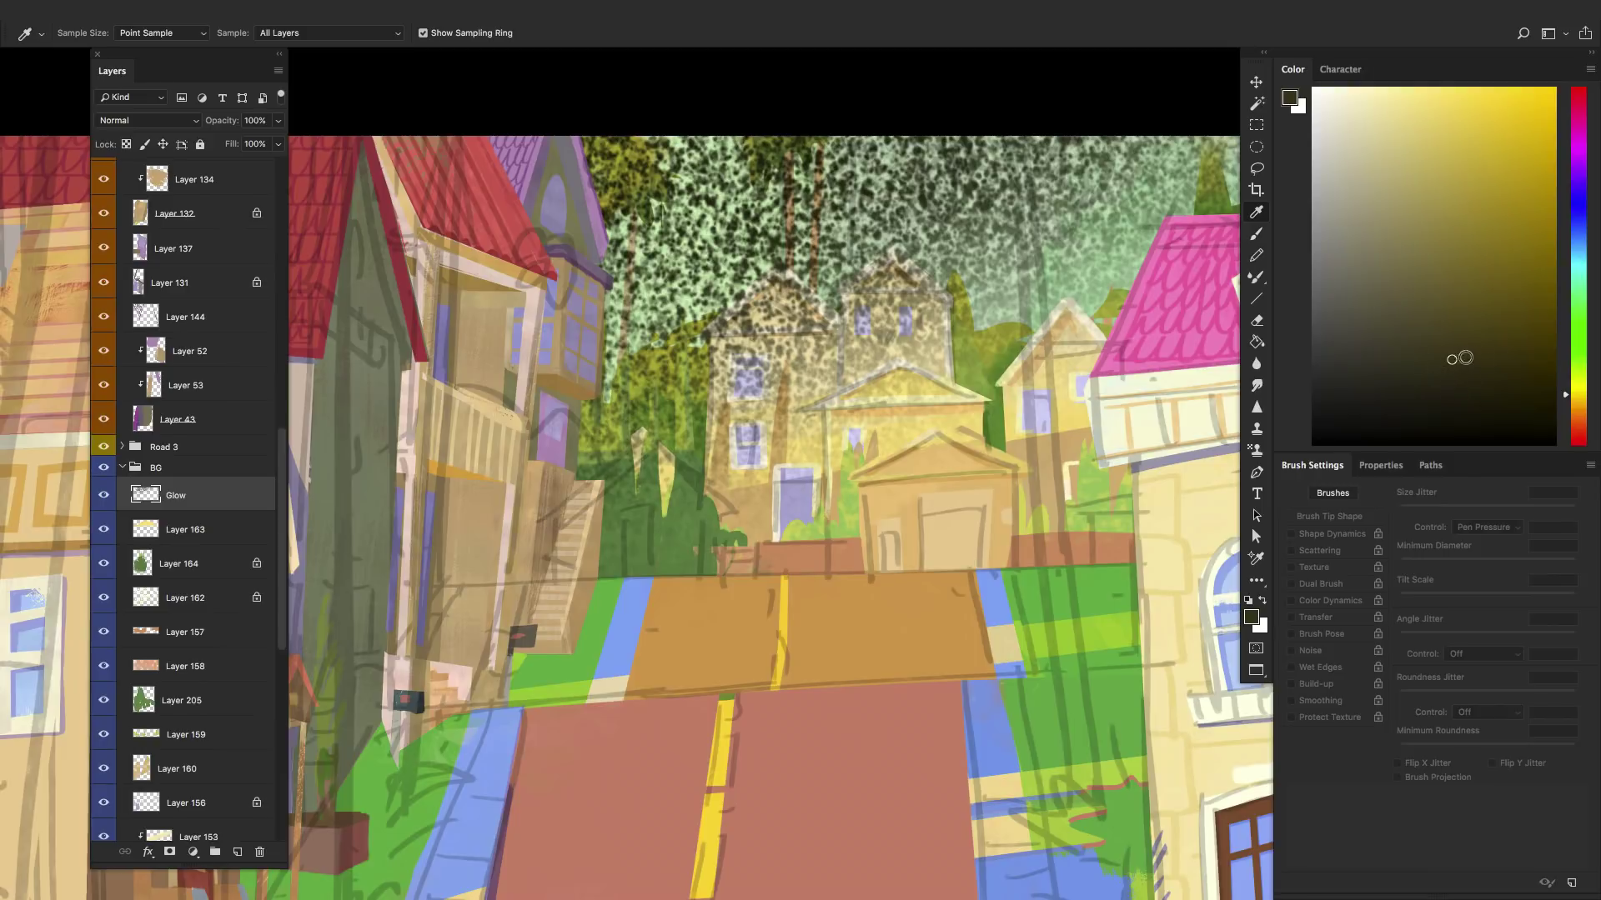
left_click(171, 123)
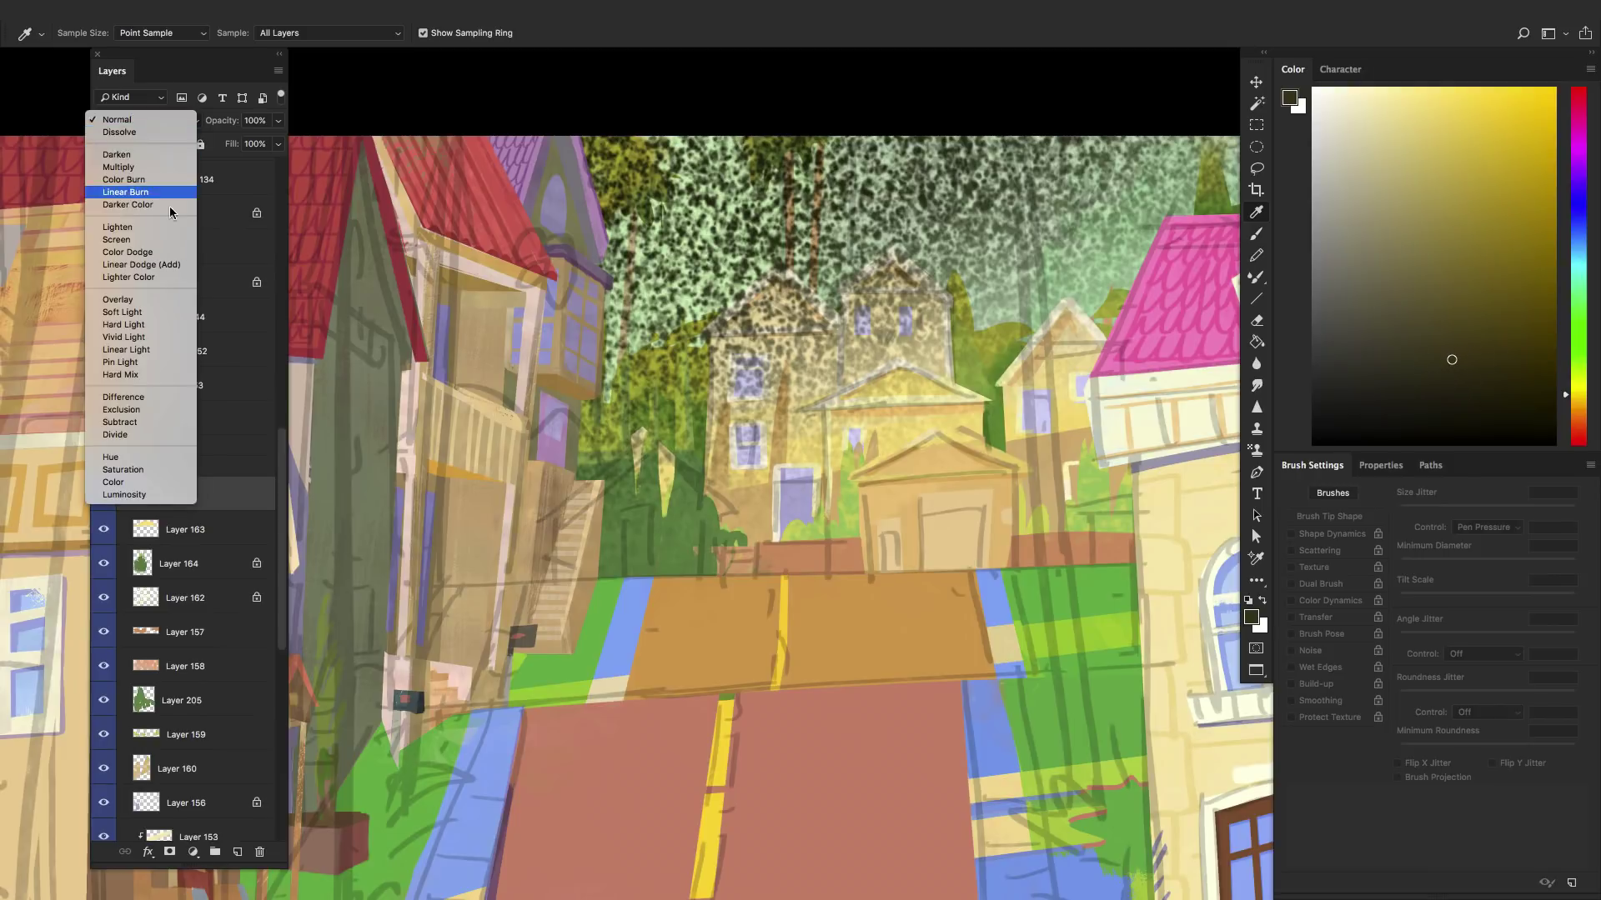
left_click(170, 264)
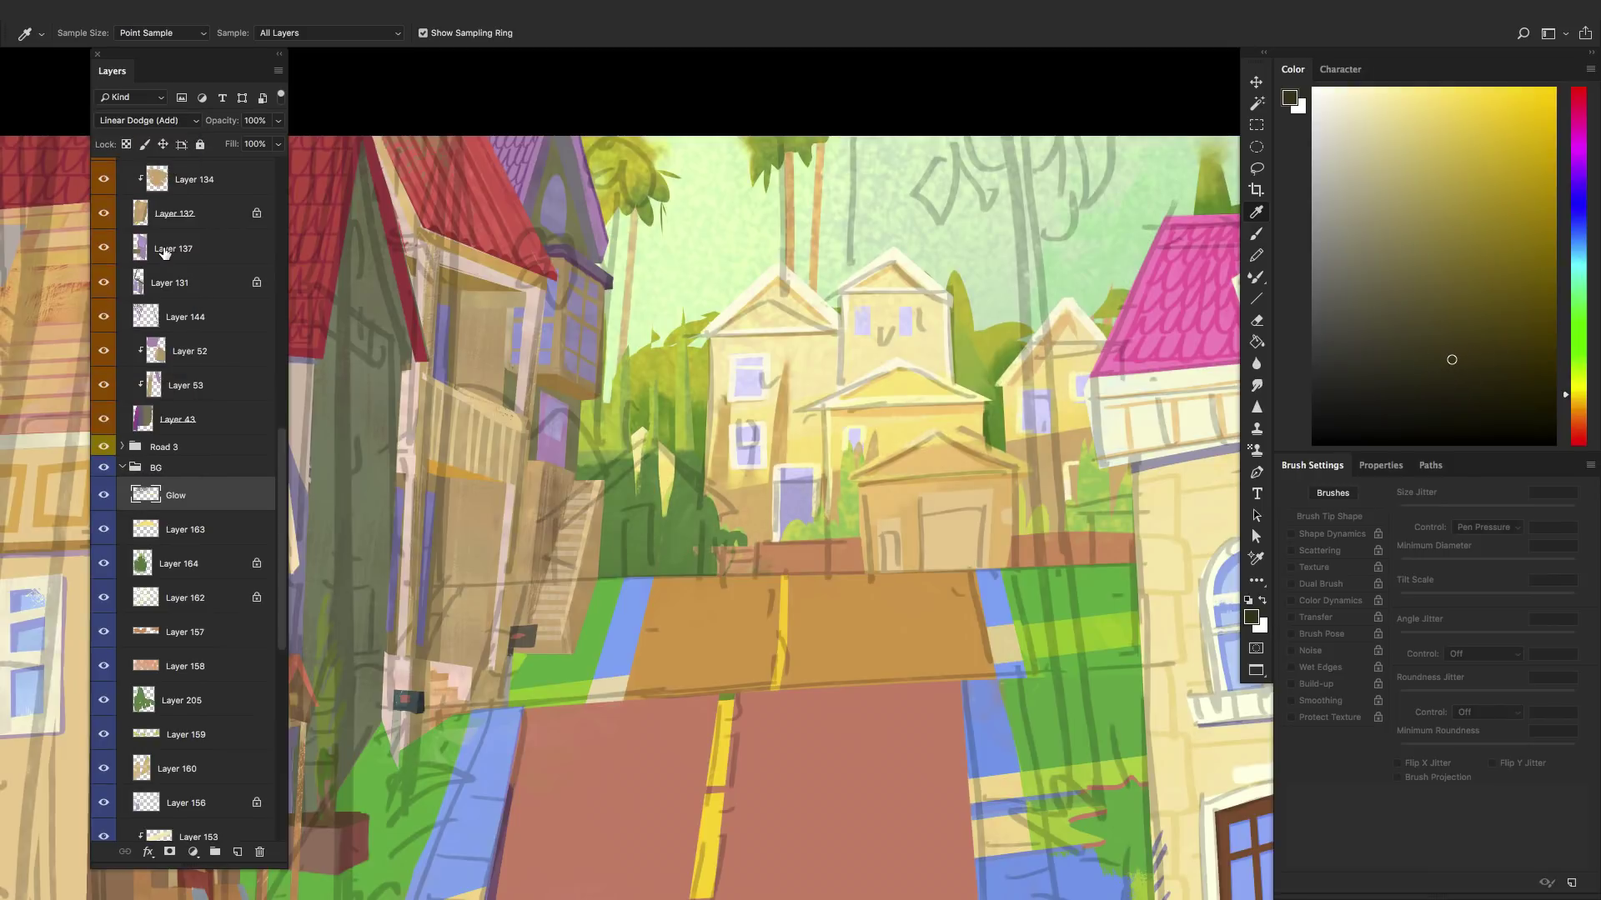
- Collapse the BG and SKY groups in the Layers panel
left_click(132, 469)
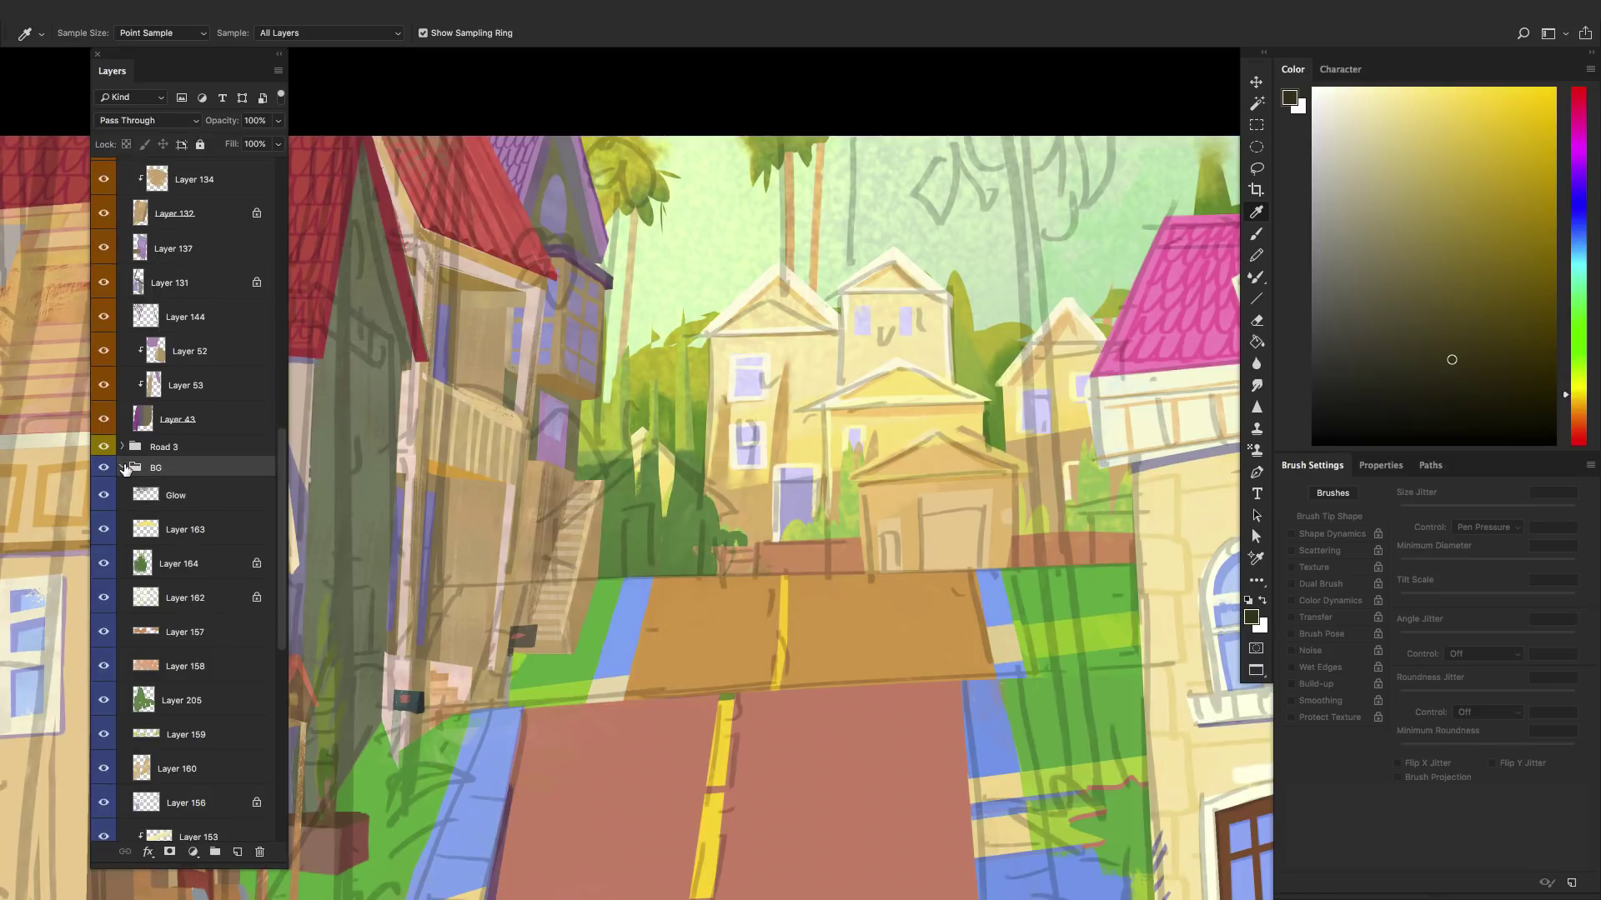
left_click(122, 468)
left_click(123, 593)
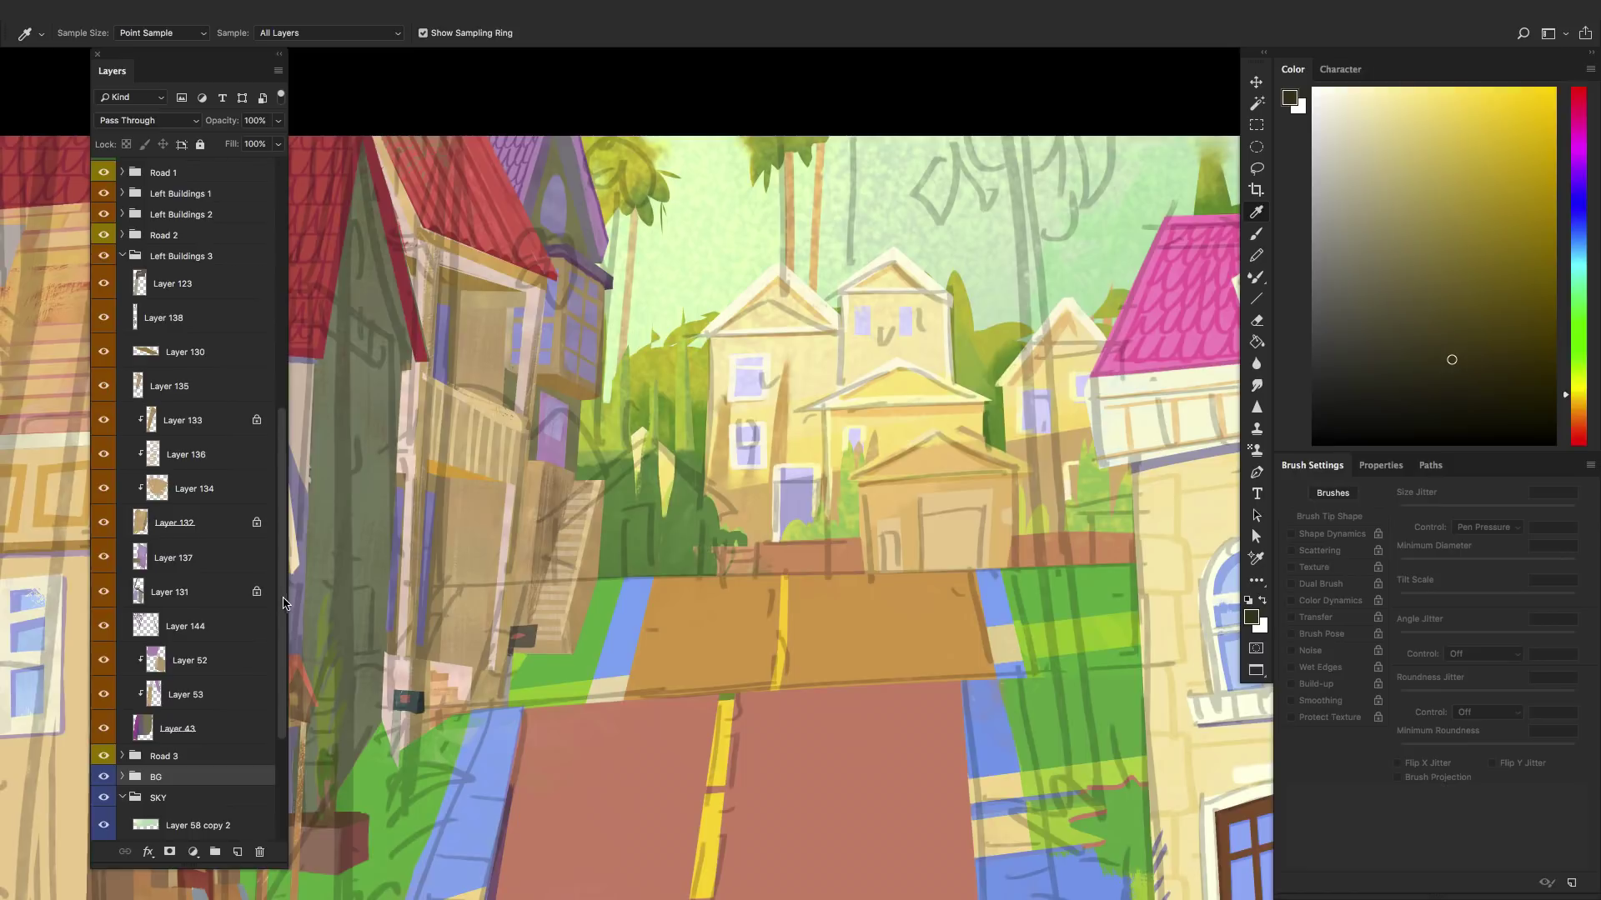
- Expand SKY, hide the three Layer 58 sky layers, then restore Layer 48, Layer 58 copy and copy 2
left_click(122, 798)
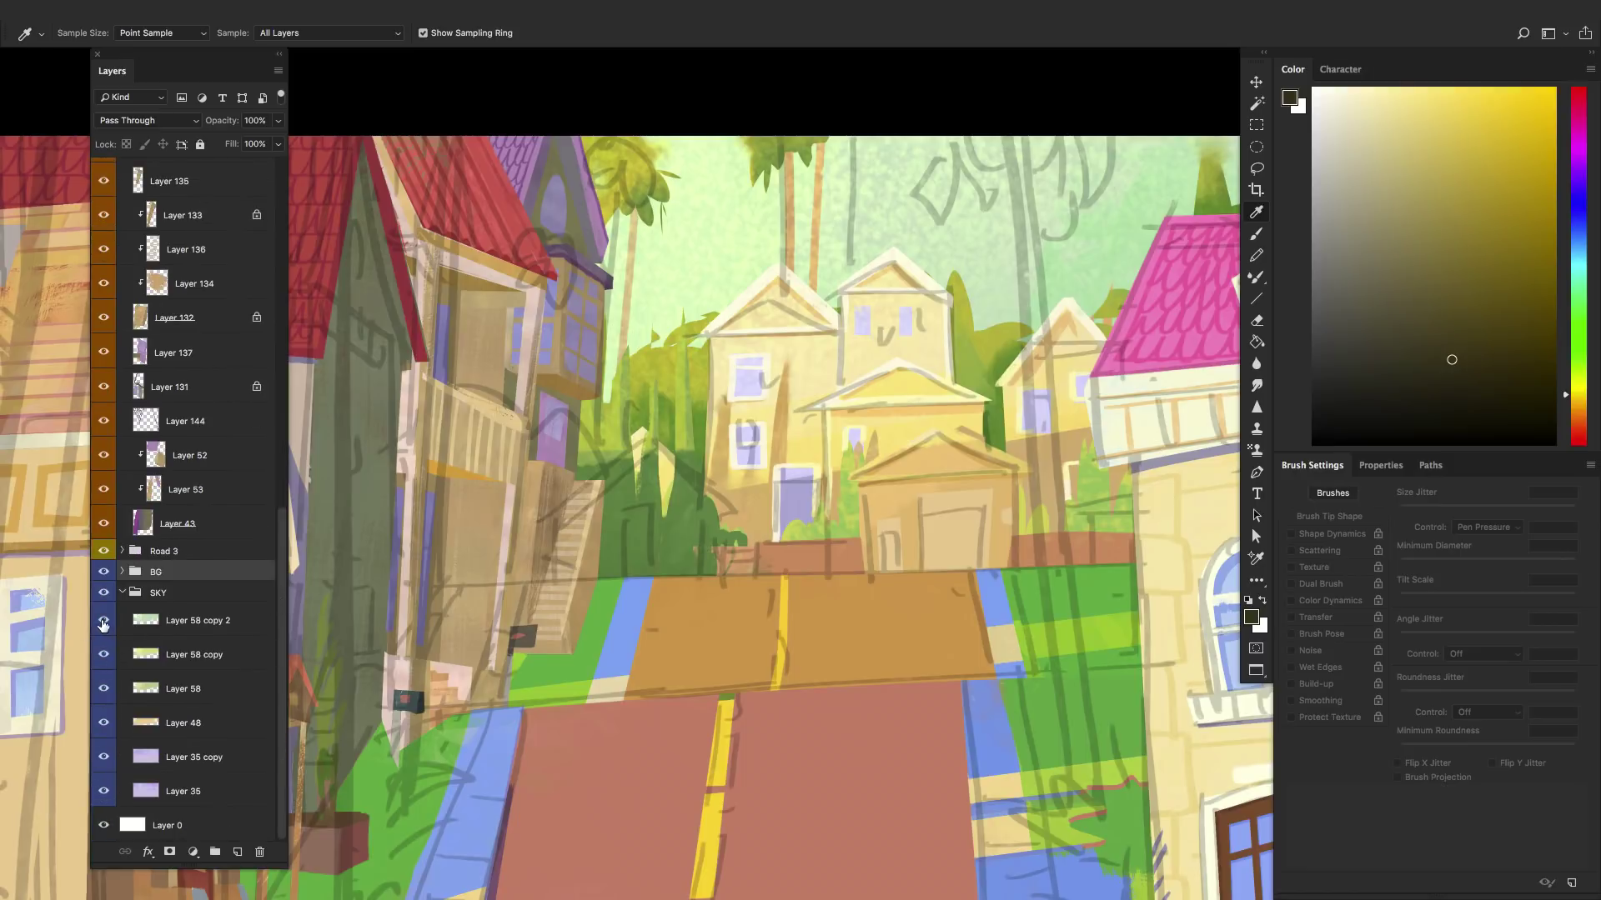
left_click_drag(104, 625, 103, 703)
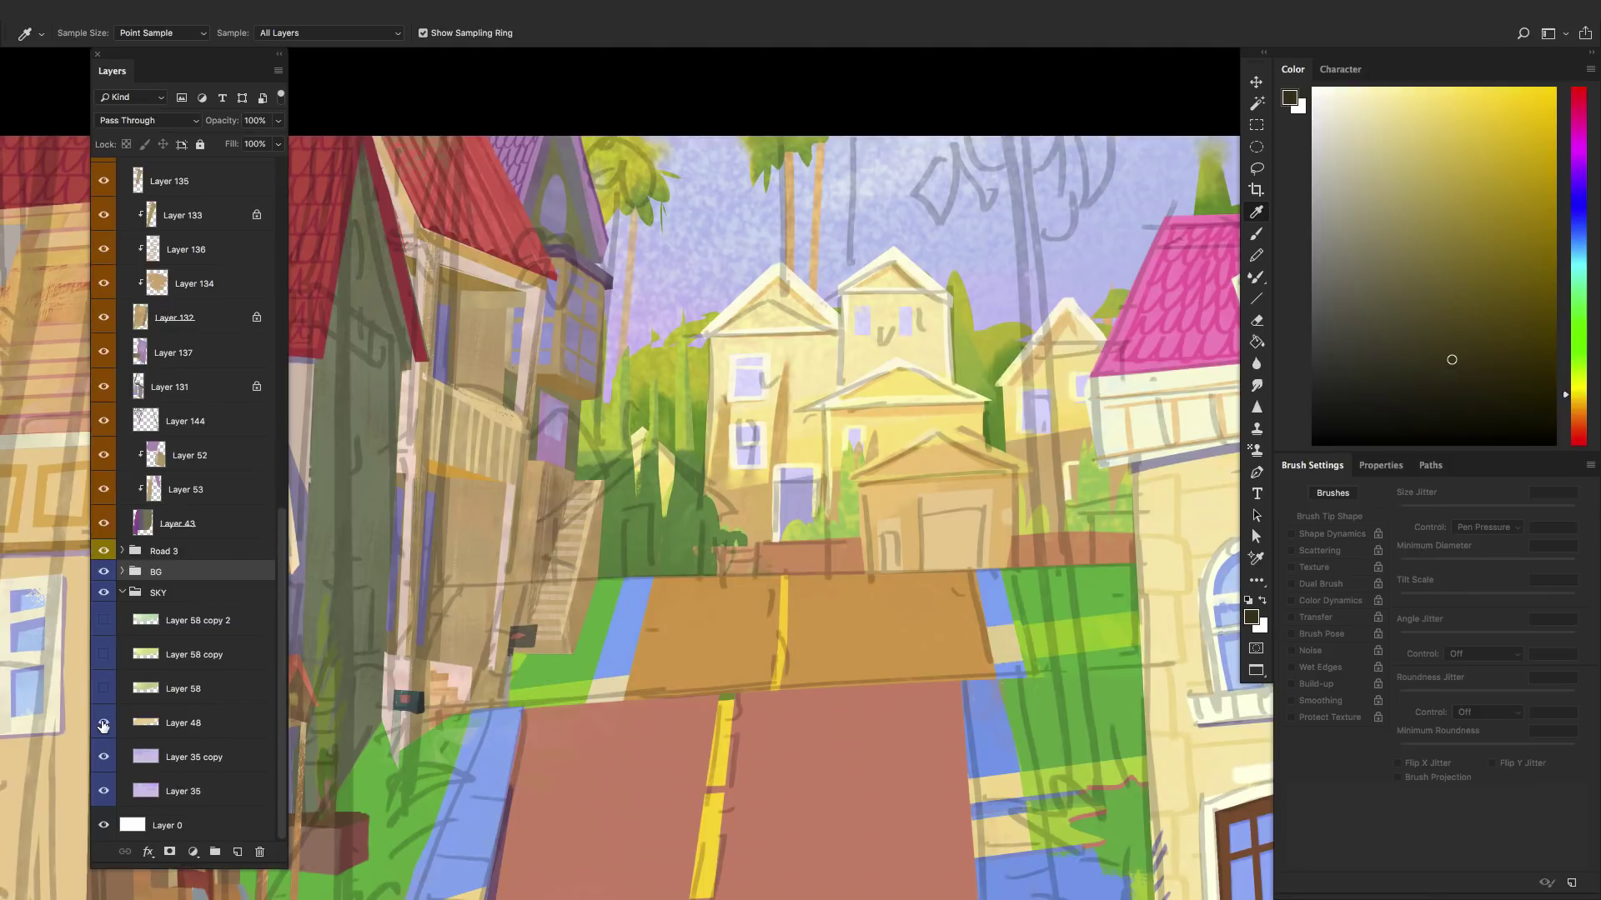
left_click(104, 721)
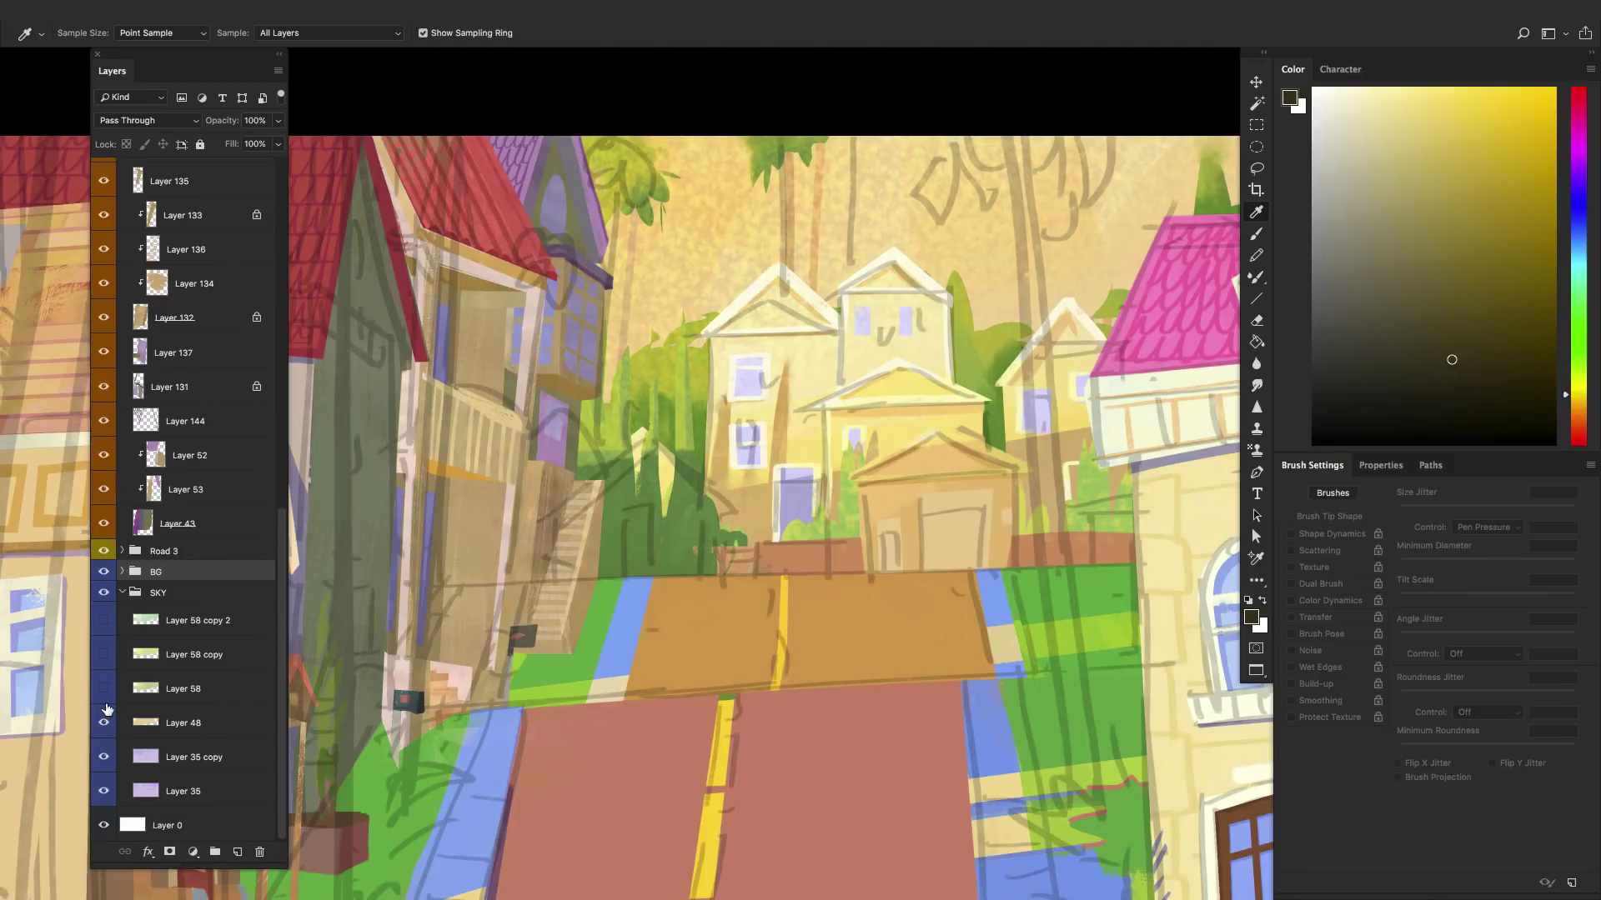
left_click(105, 655)
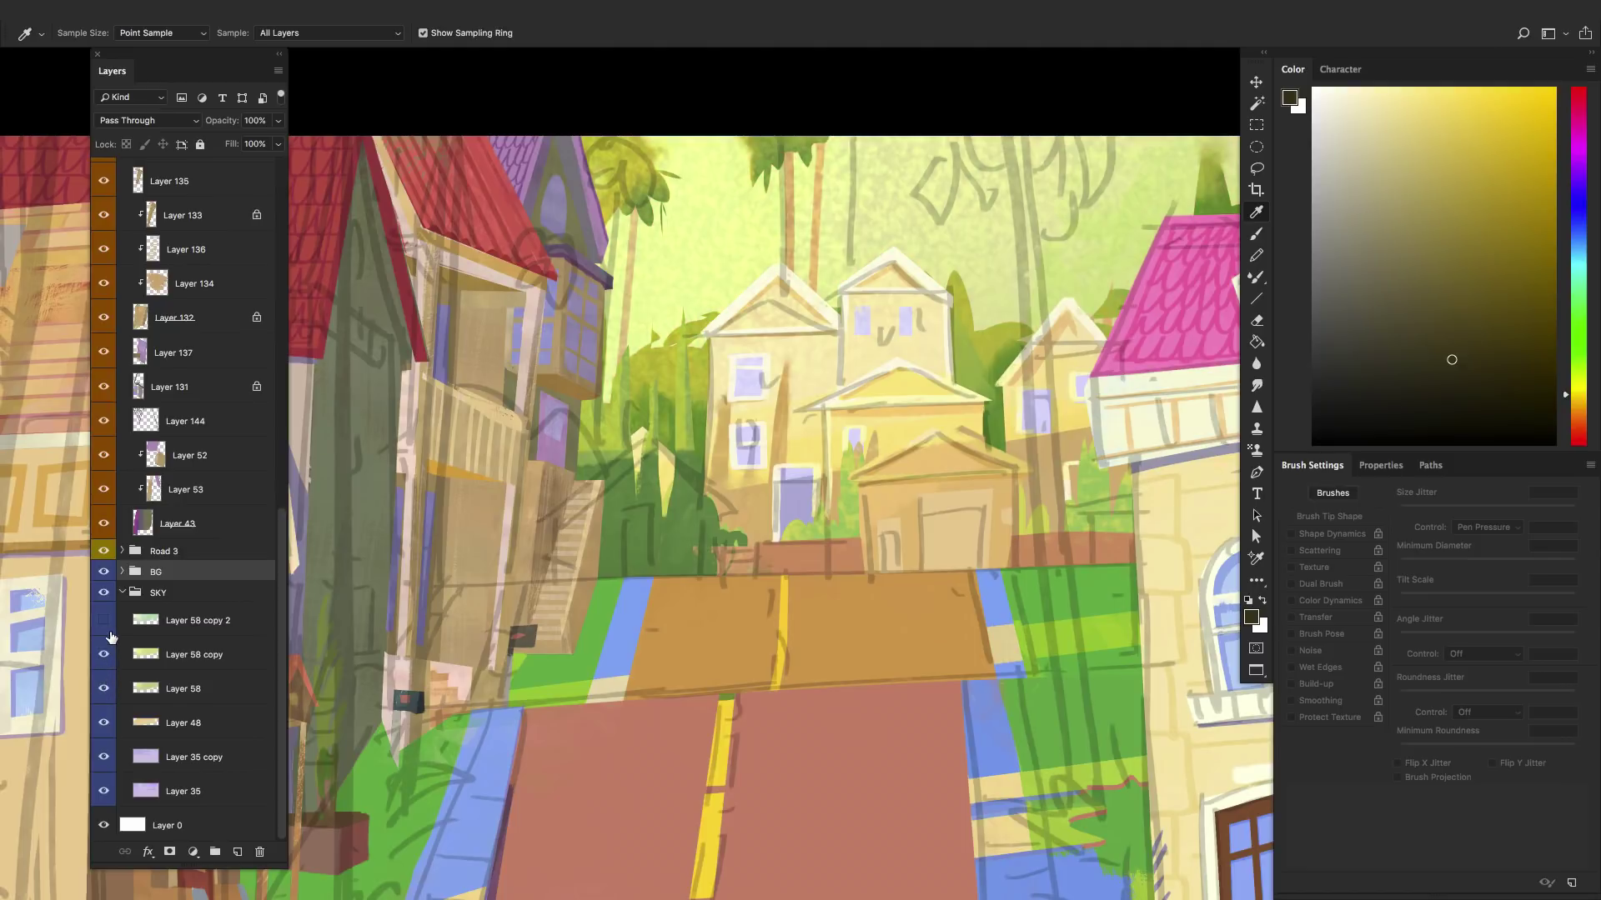
left_click(104, 622)
scroll(165, 700, "up", 1)
scroll(164, 700, "up", 1)
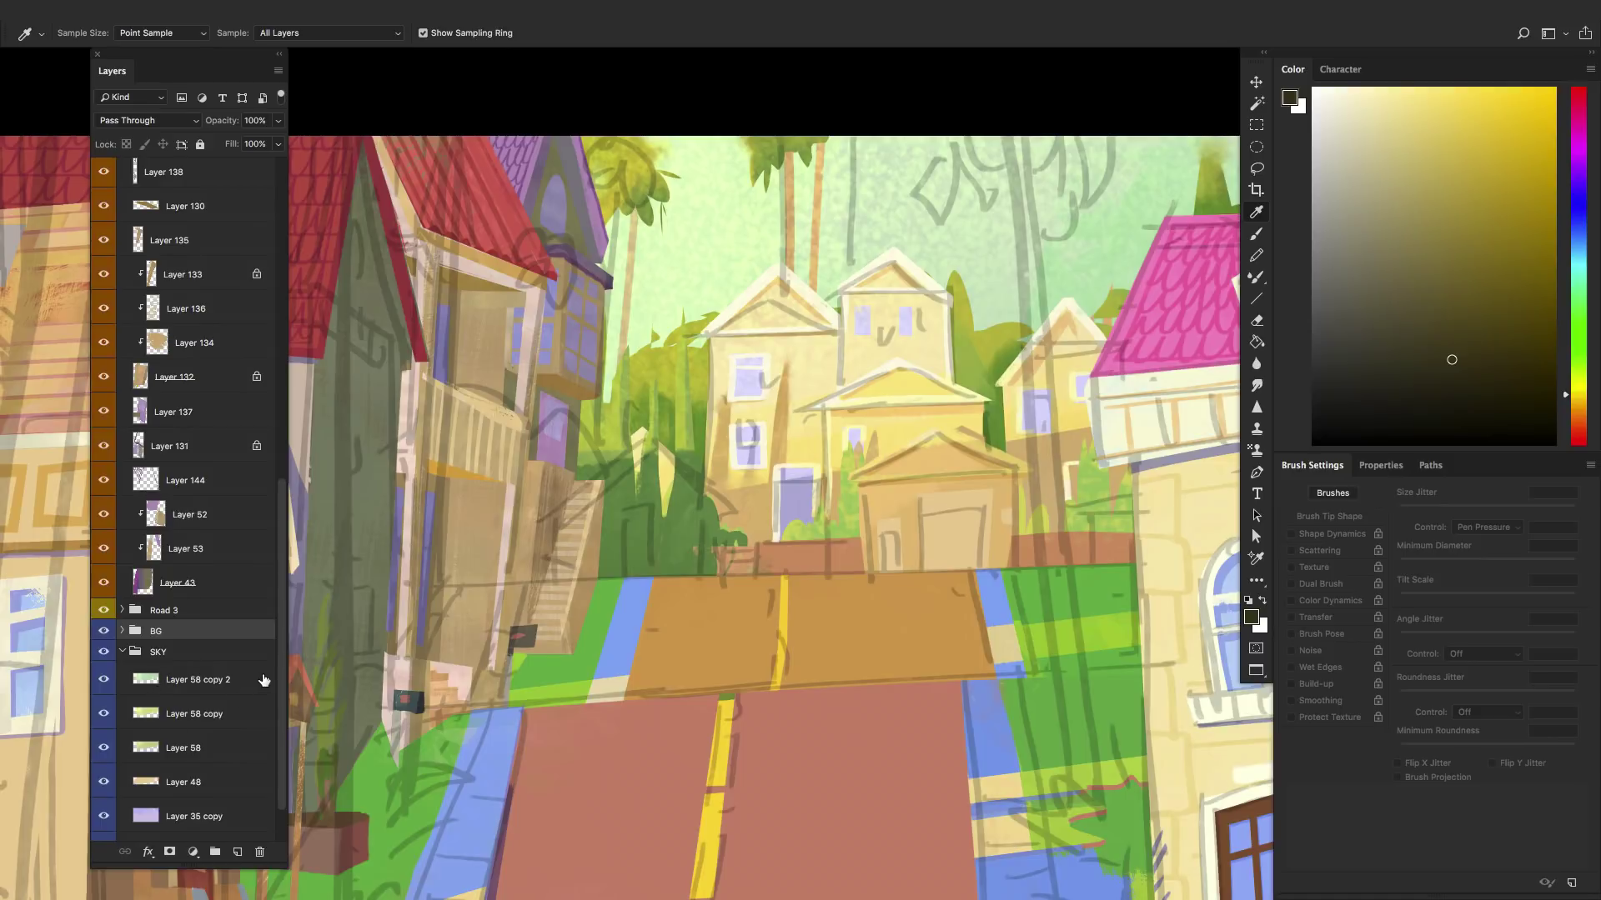
- Hide Street Lines and show Temp Shadow Map so purple shadow shapes overlay the road
left_click_drag(281, 694, 279, 575)
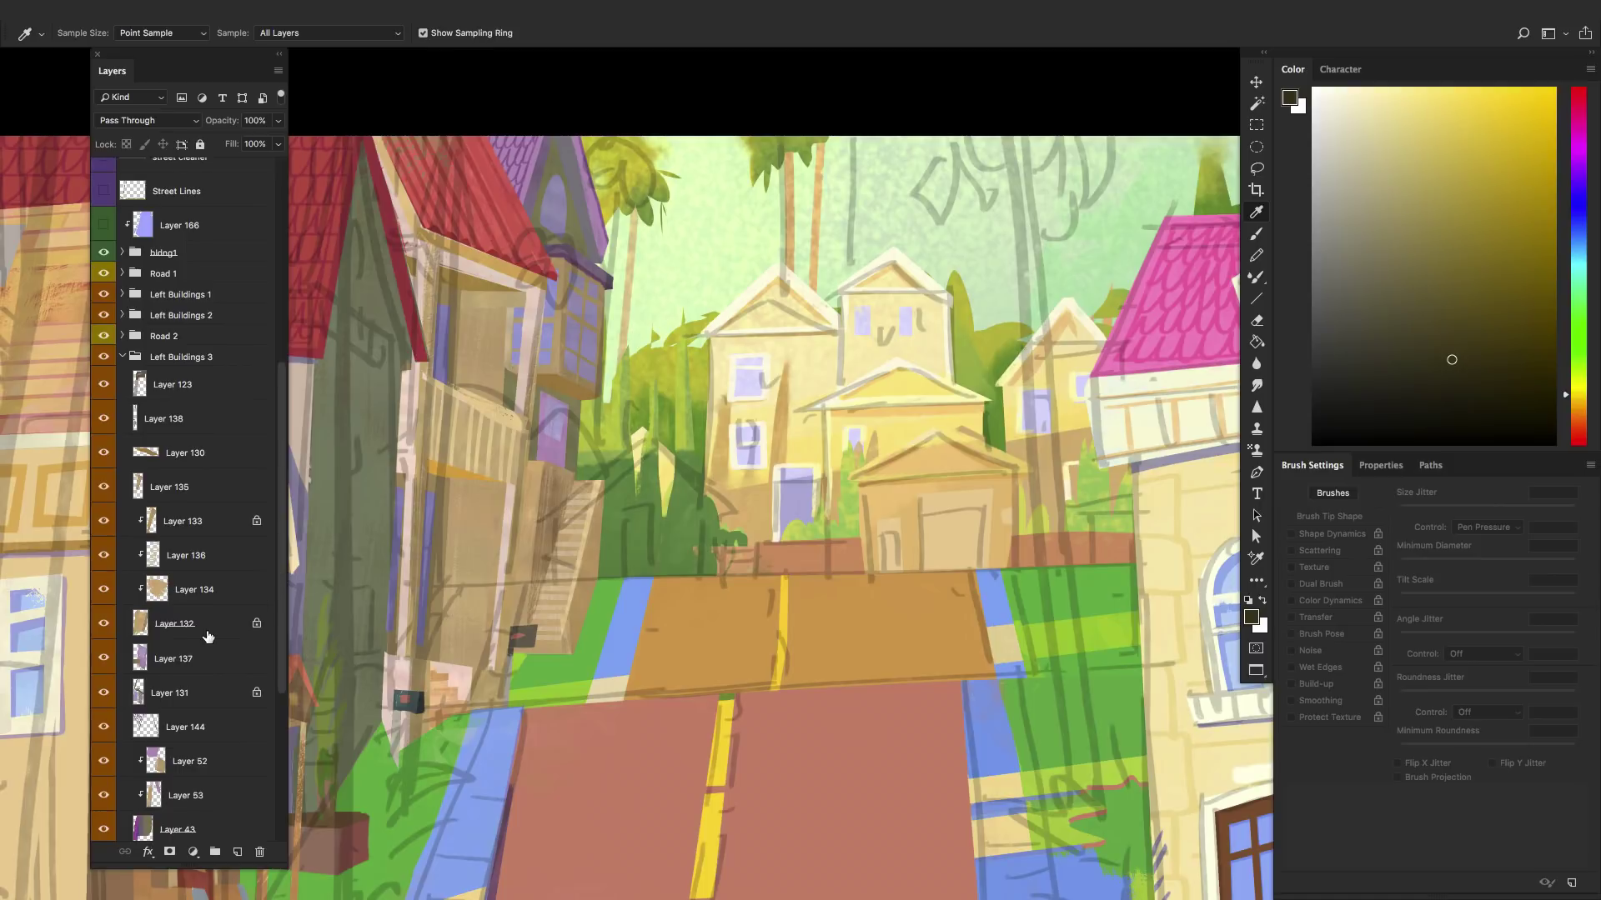
scroll(200, 642, "up", 10)
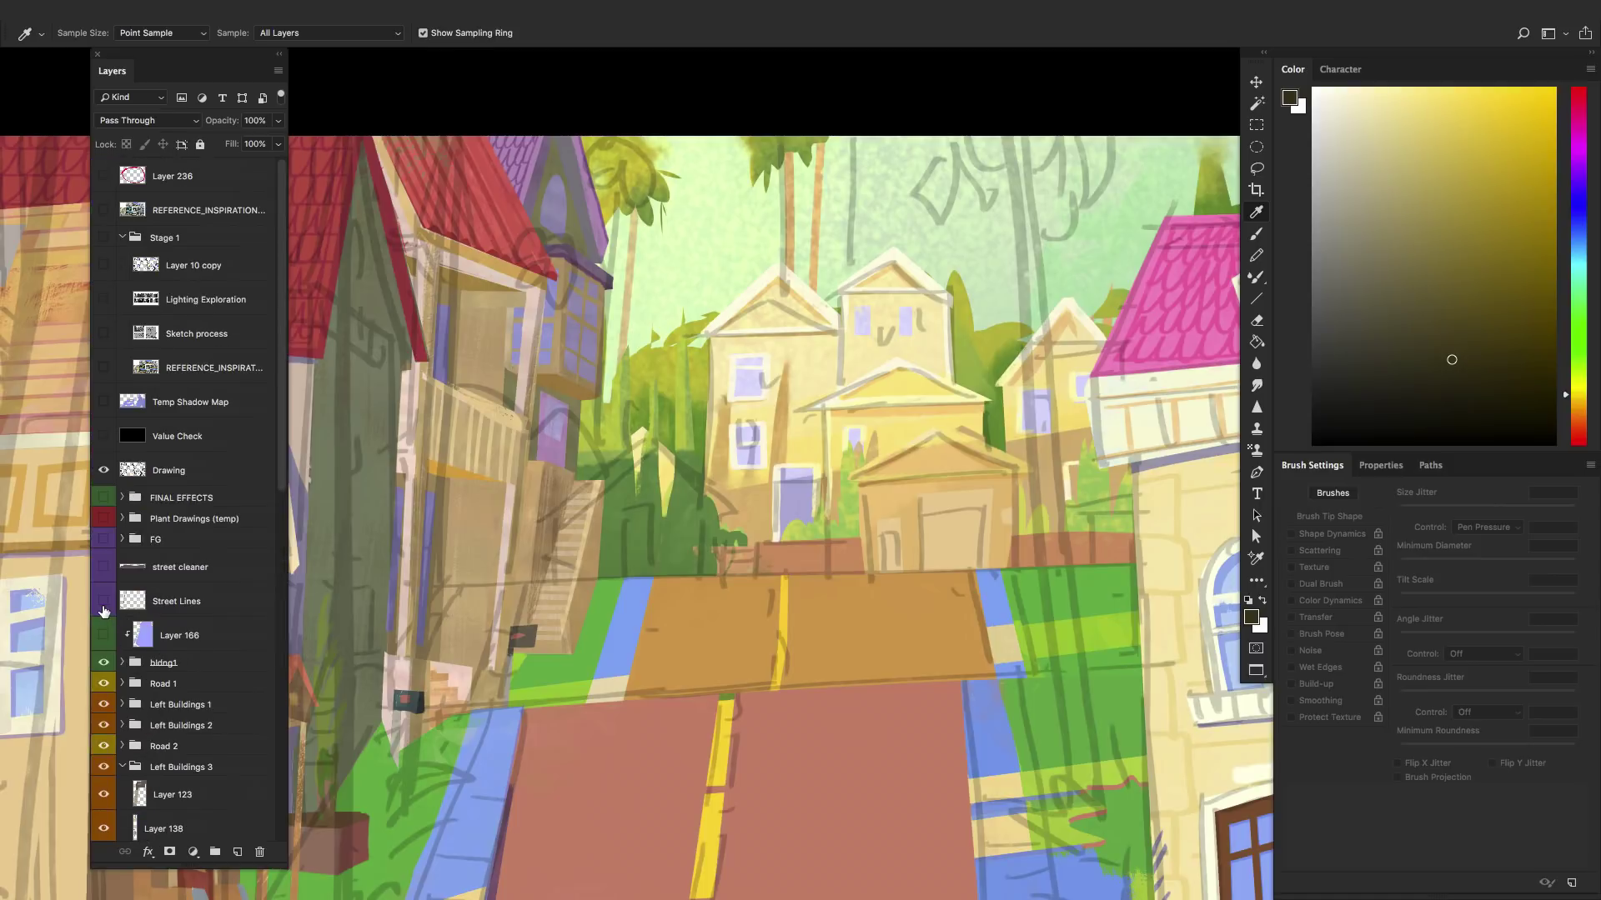
left_click(103, 601)
left_click(104, 402)
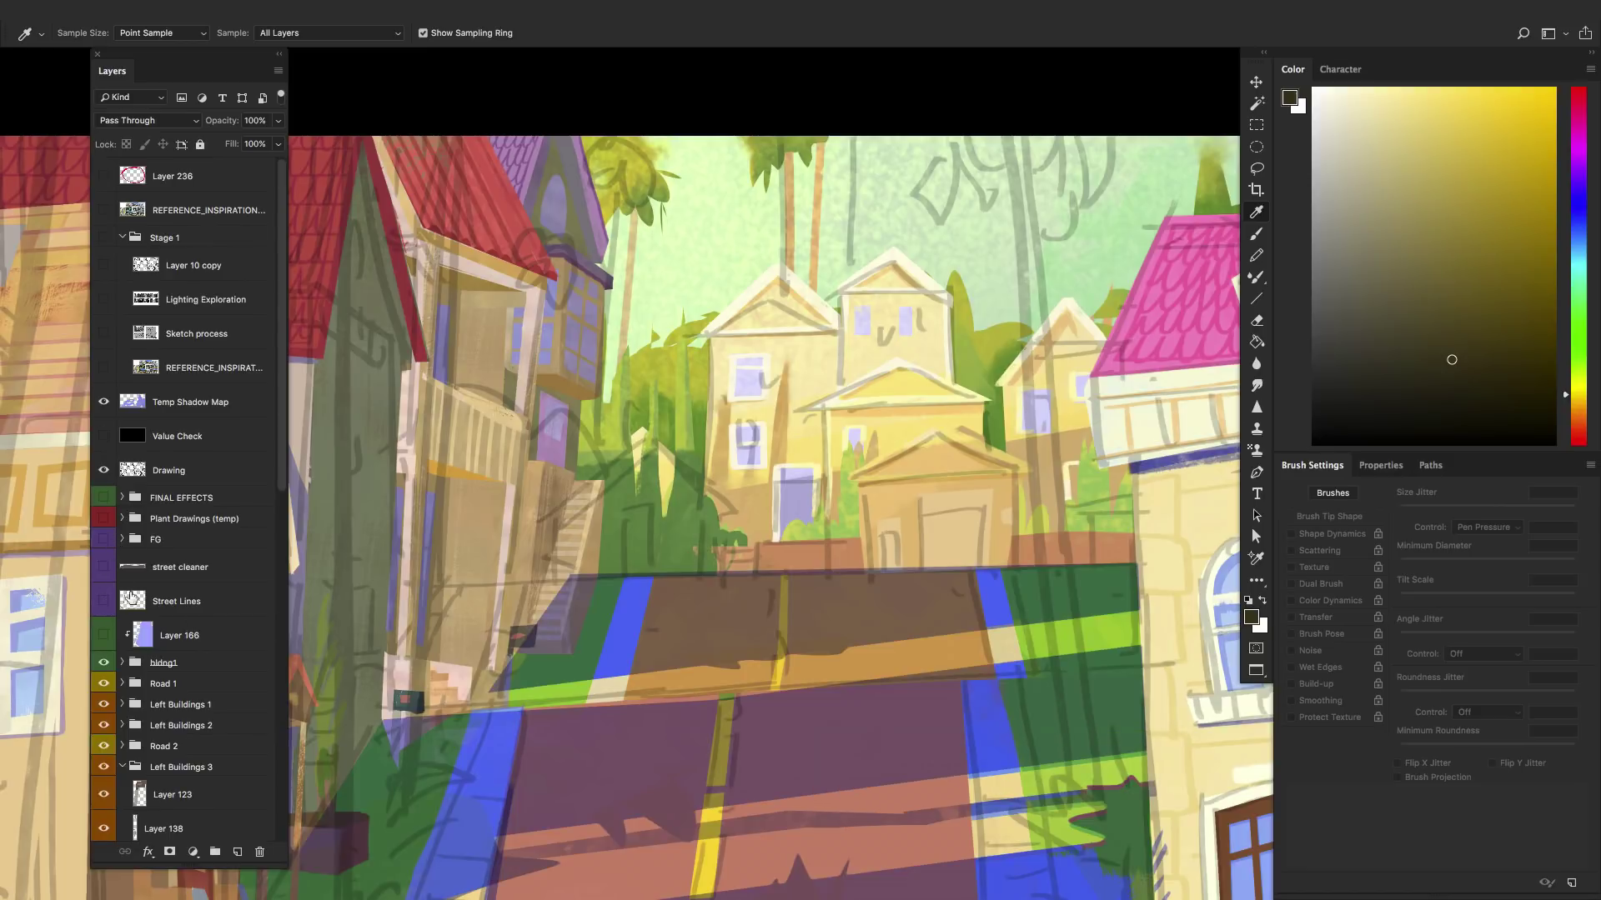
scroll(662, 661, "down", 5)
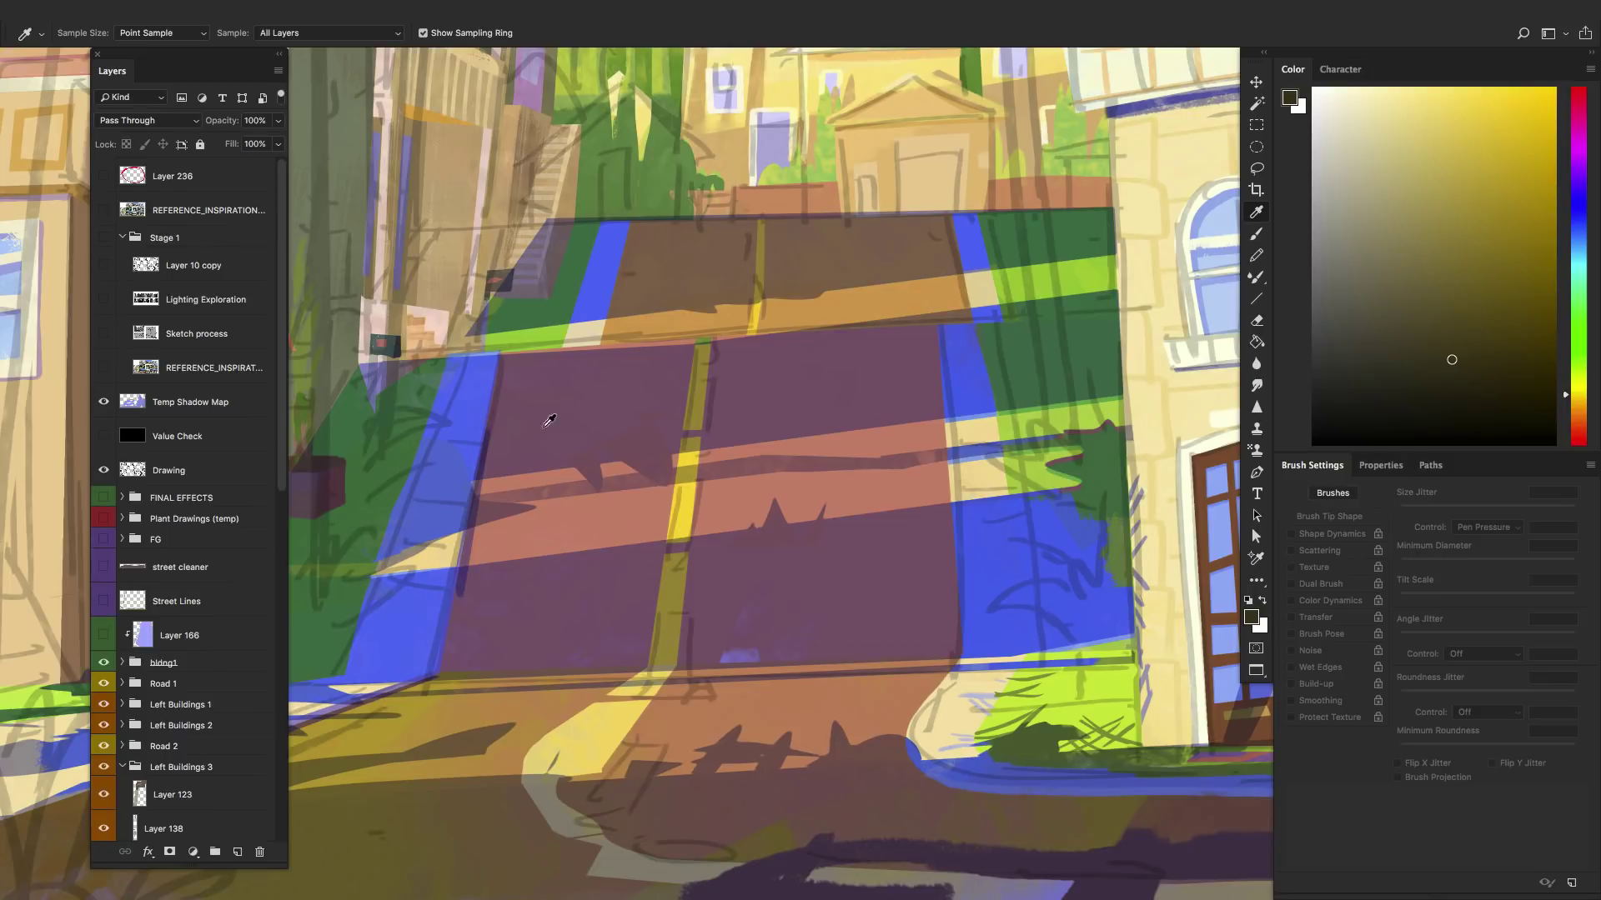
- Turn Street Lines back on and hide the Temp Shadow Map layer
left_click(103, 600)
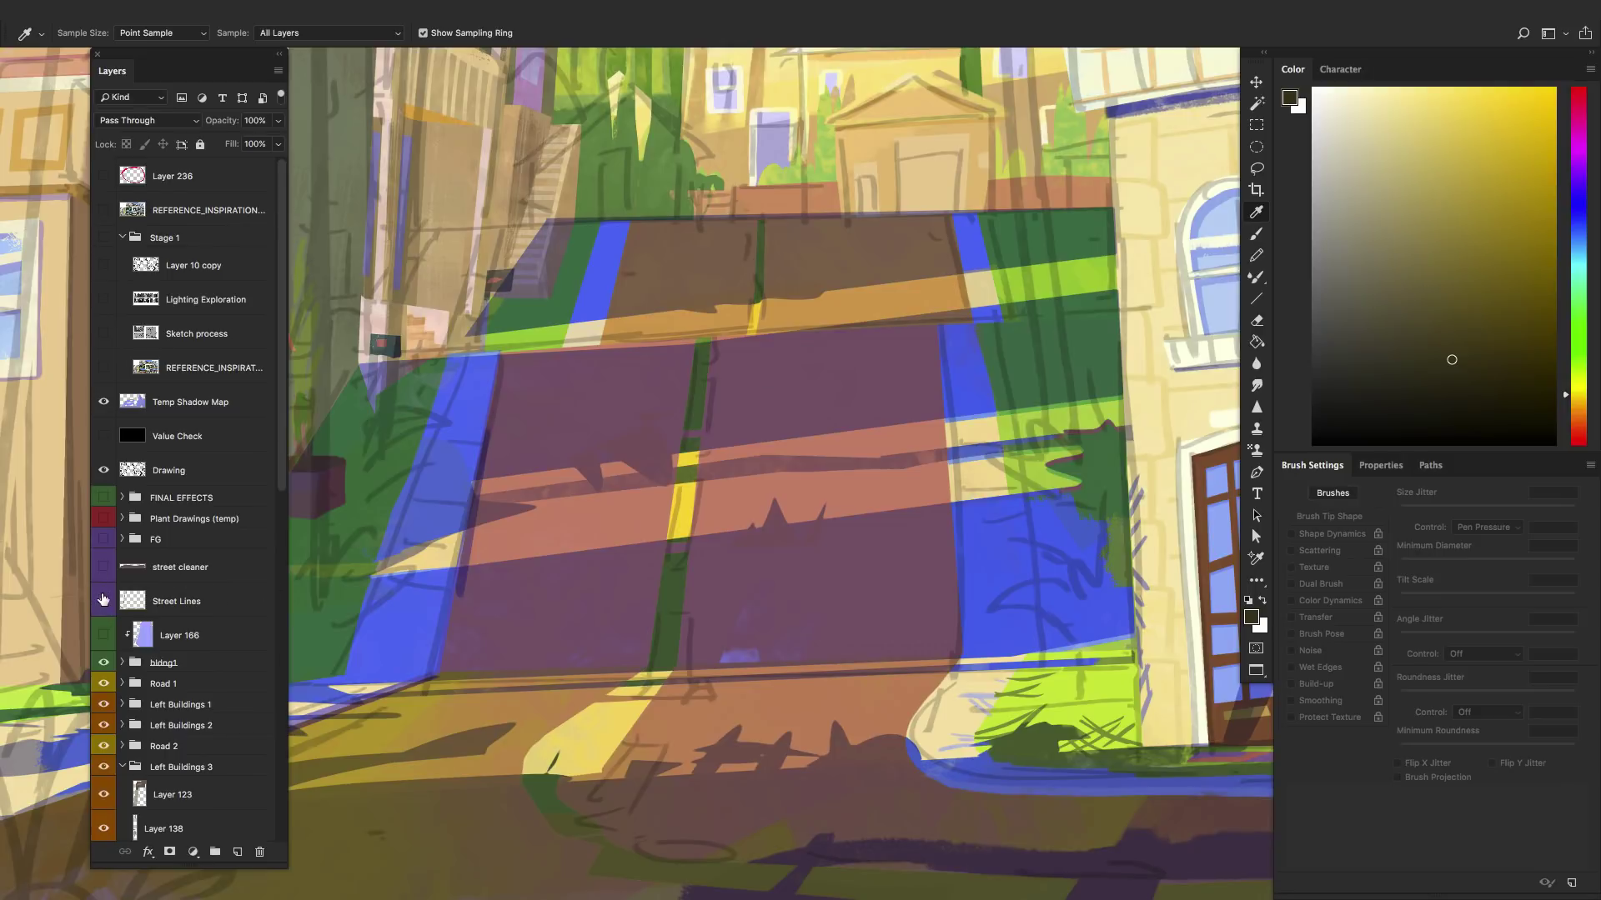
left_click(103, 403)
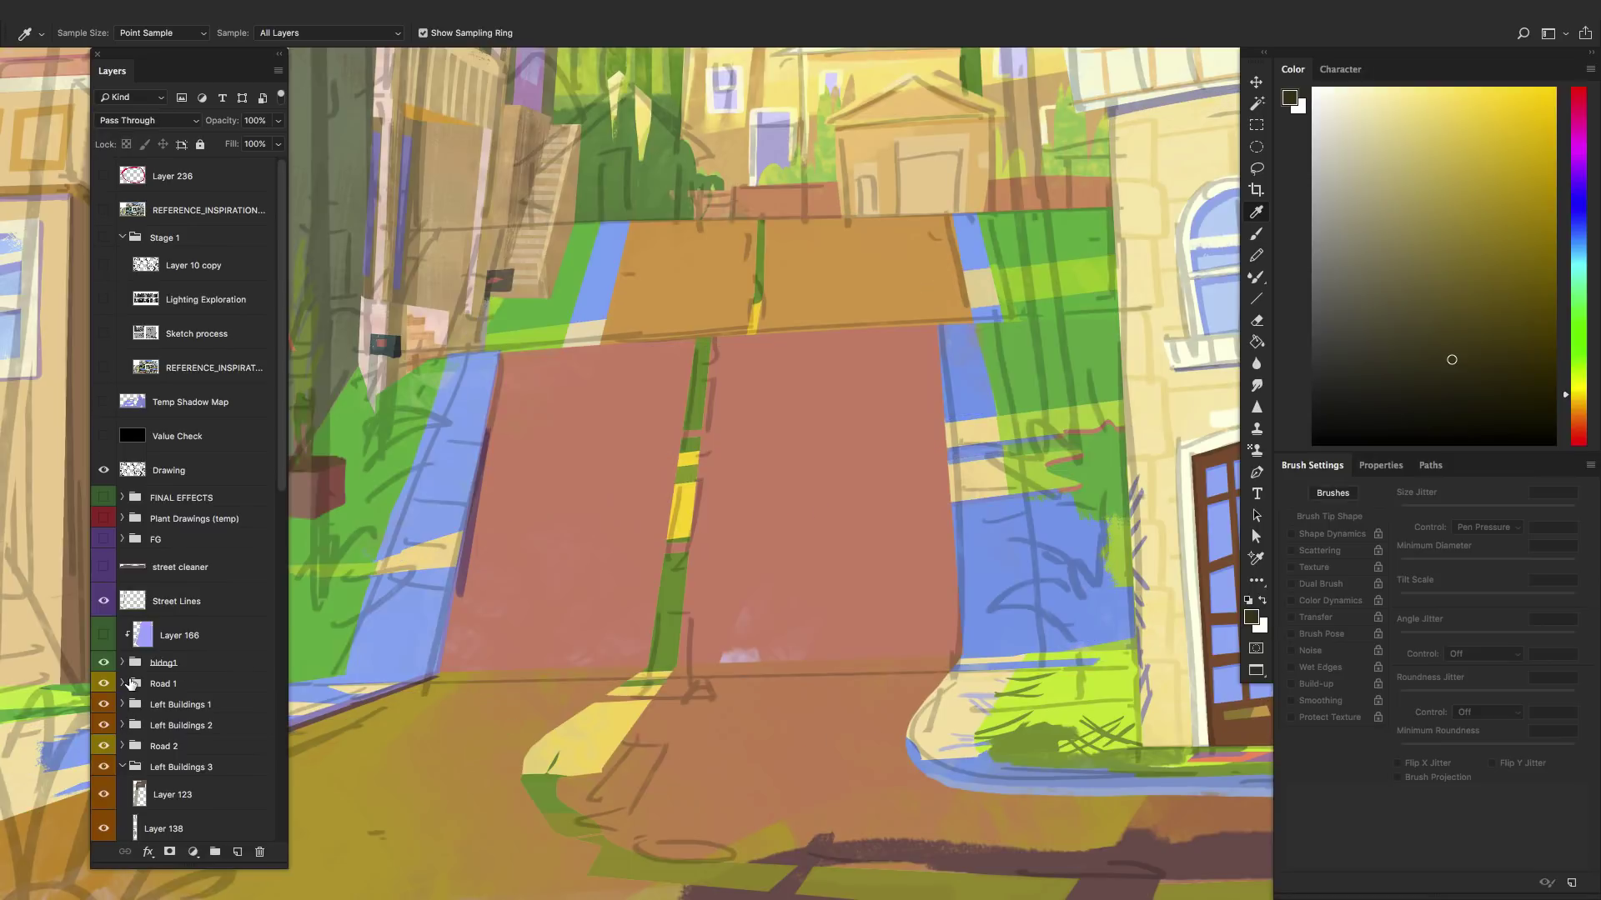
left_click(122, 705)
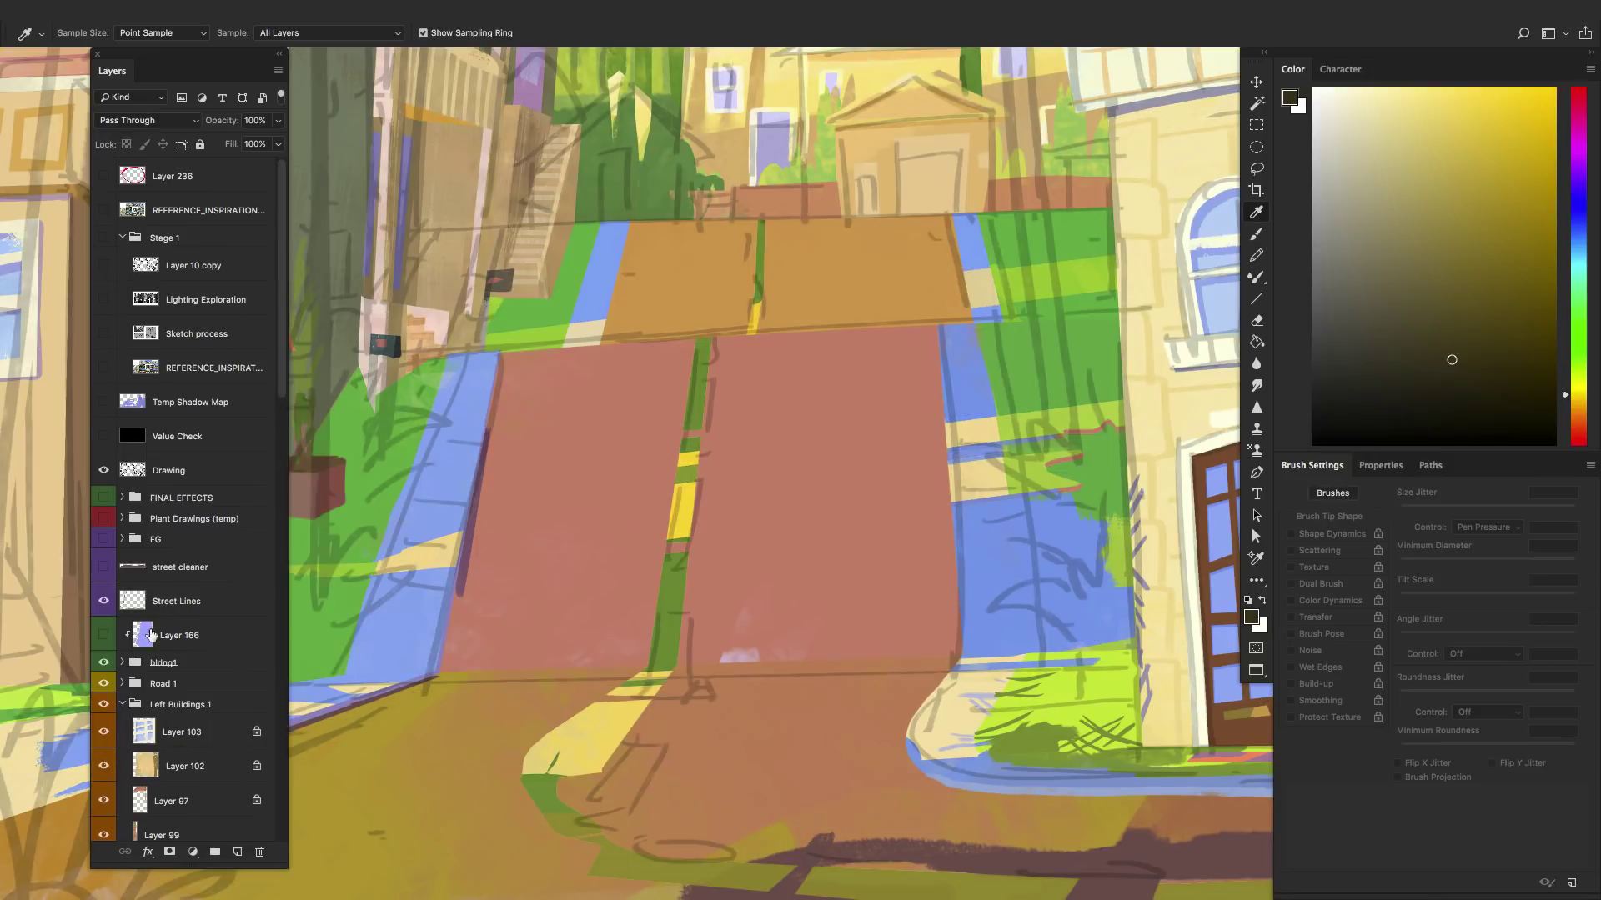
left_click(123, 704)
- Expand Road 1 and Road 2 and show Layer 141 and Layer 139's purple road shadows
left_click(122, 683)
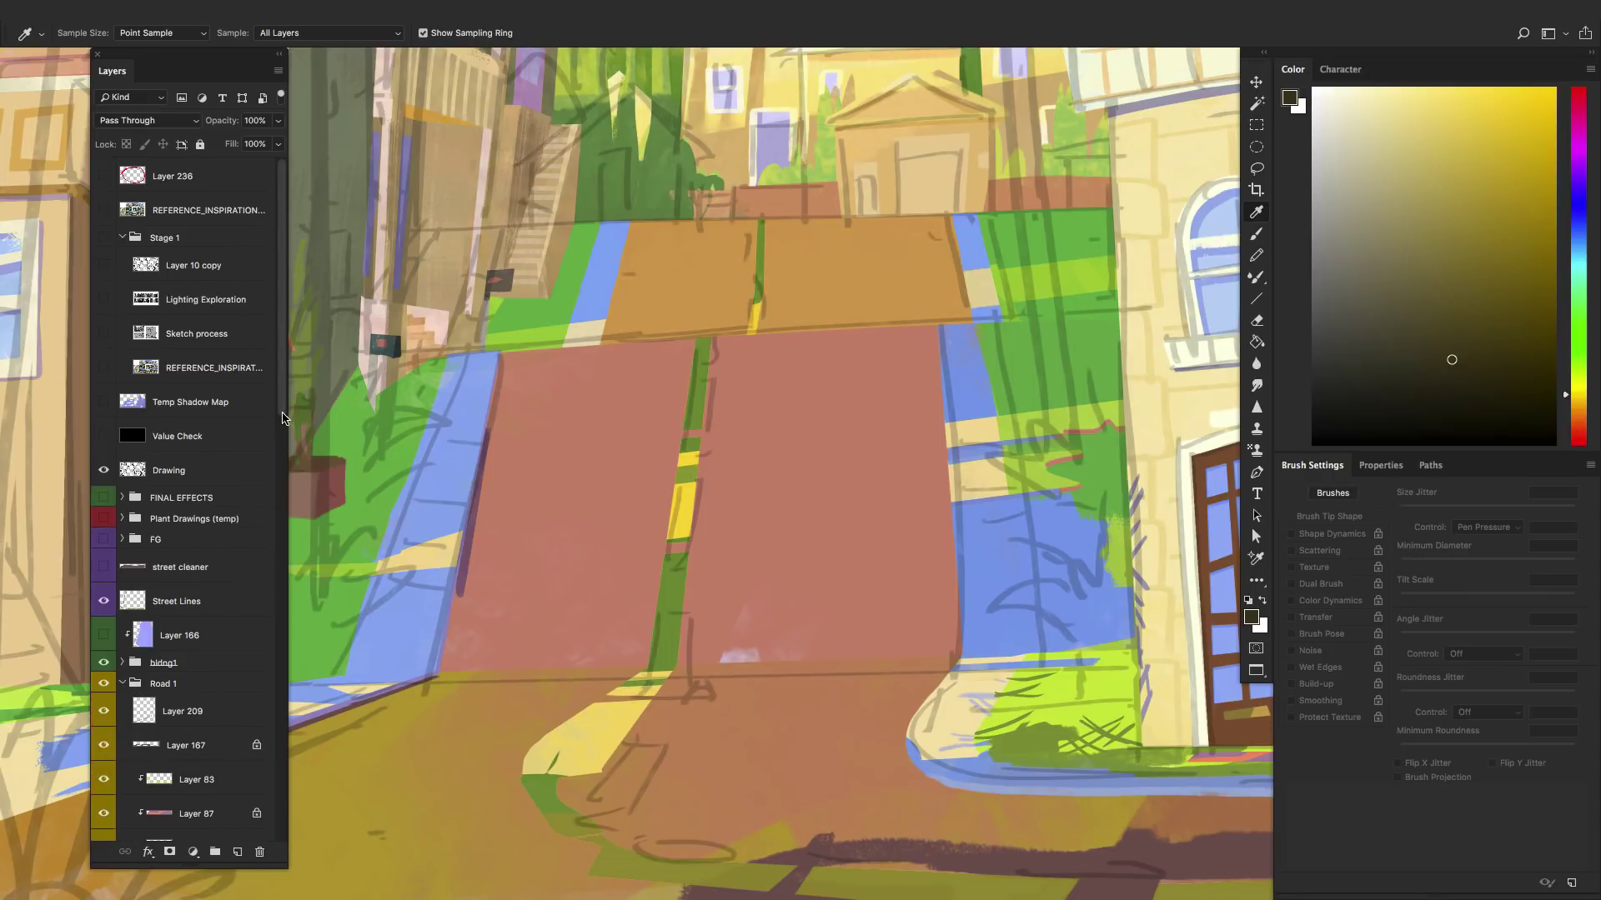
left_click_drag(282, 417, 282, 571)
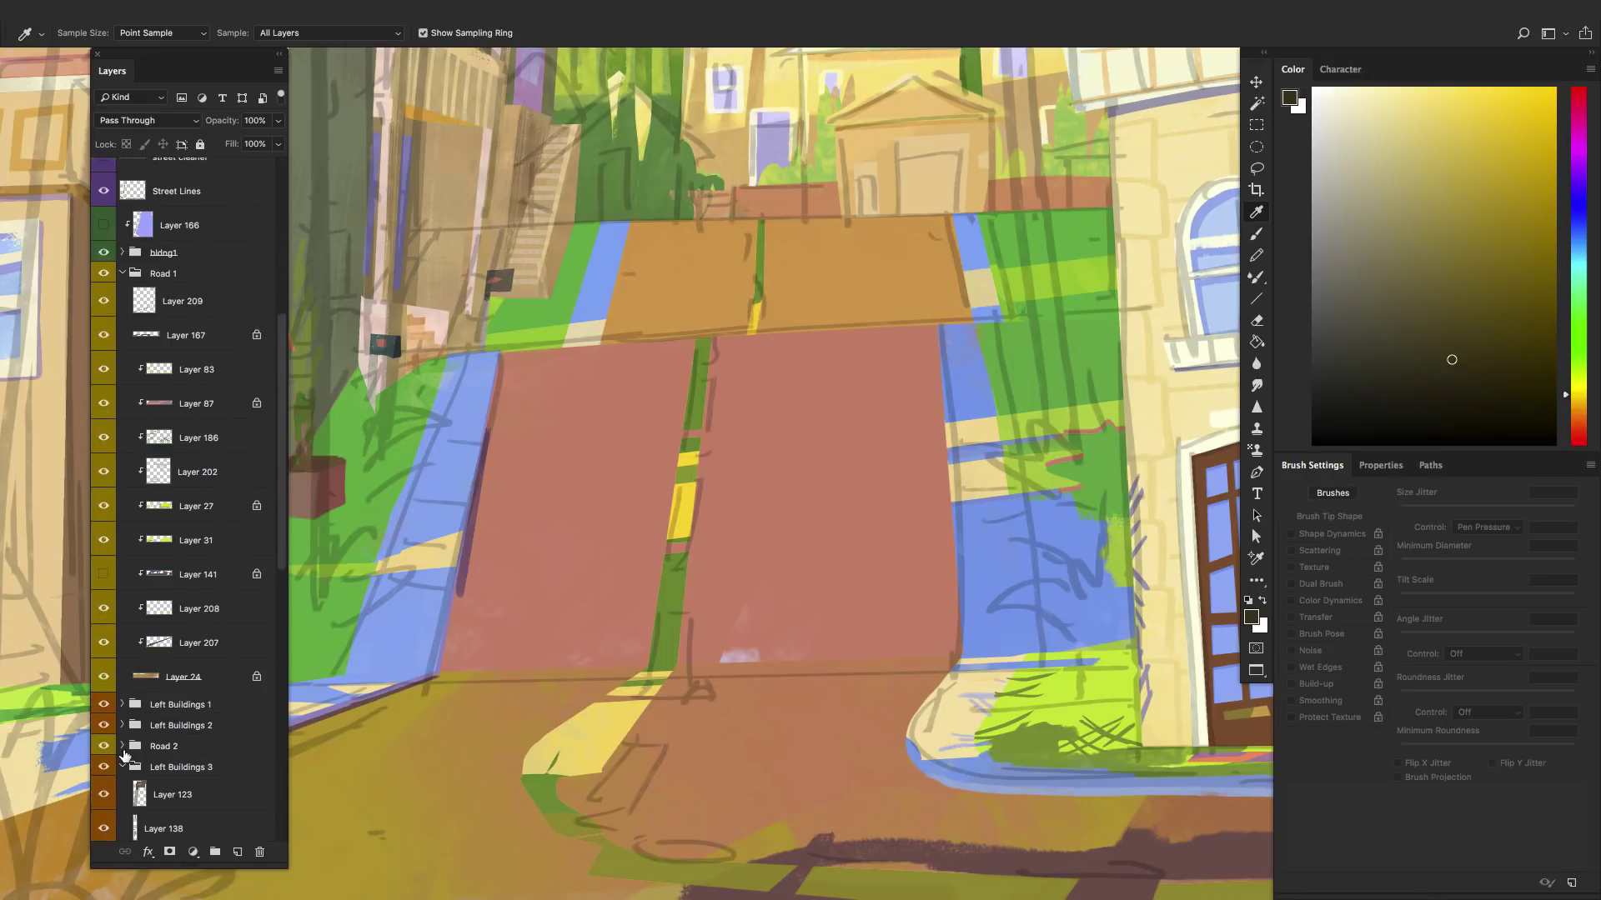
left_click(123, 747)
left_click(104, 575)
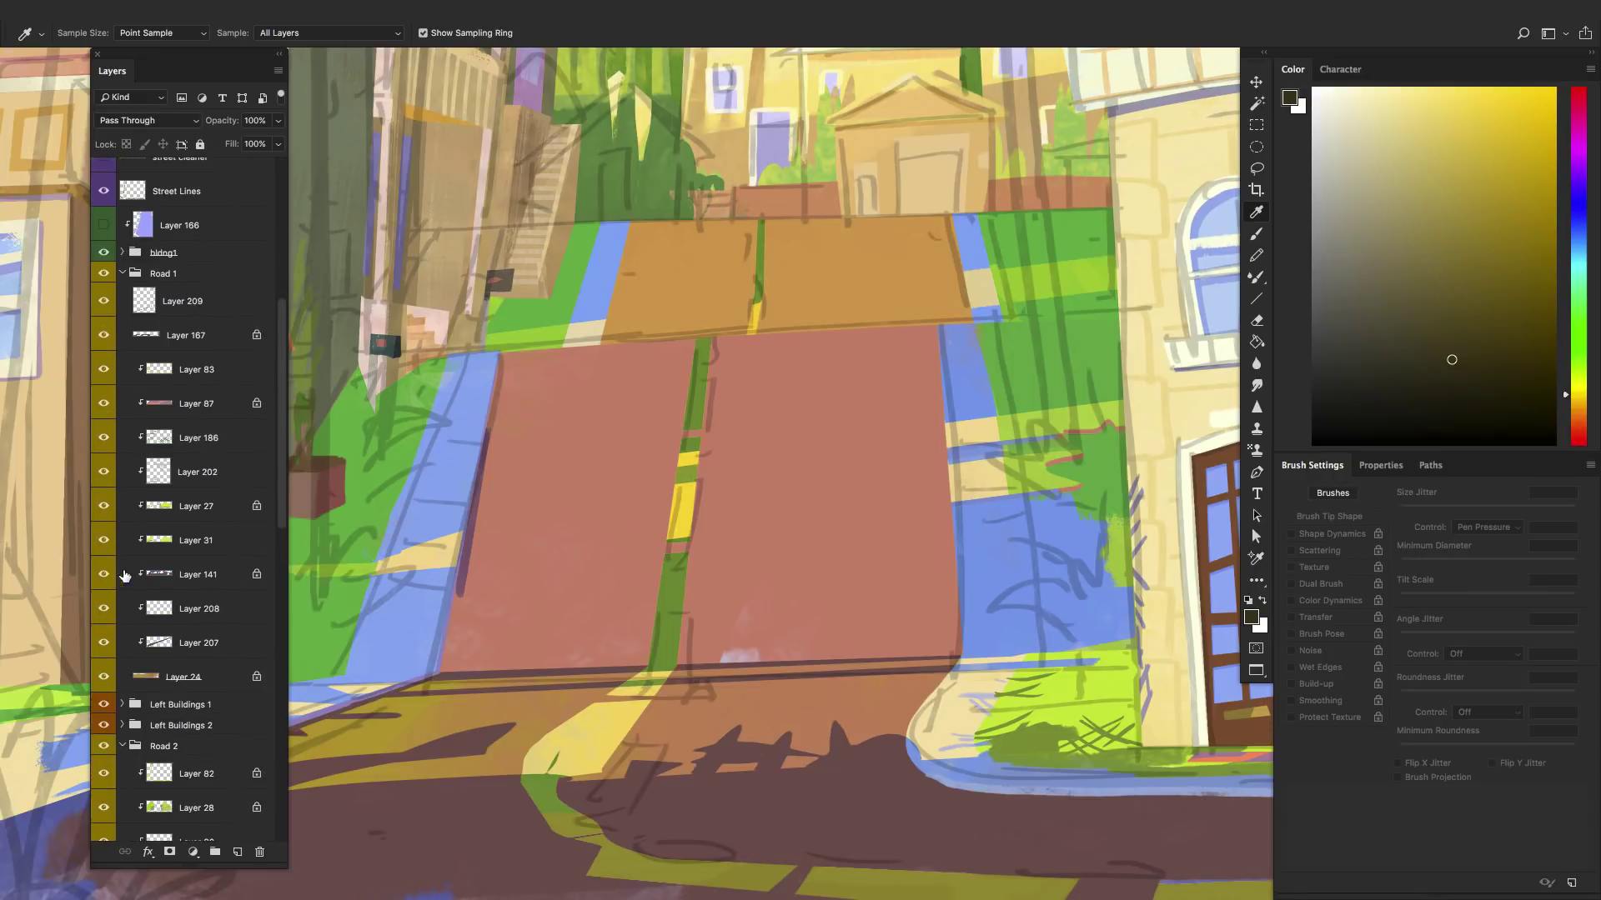
left_click_drag(281, 495, 275, 611)
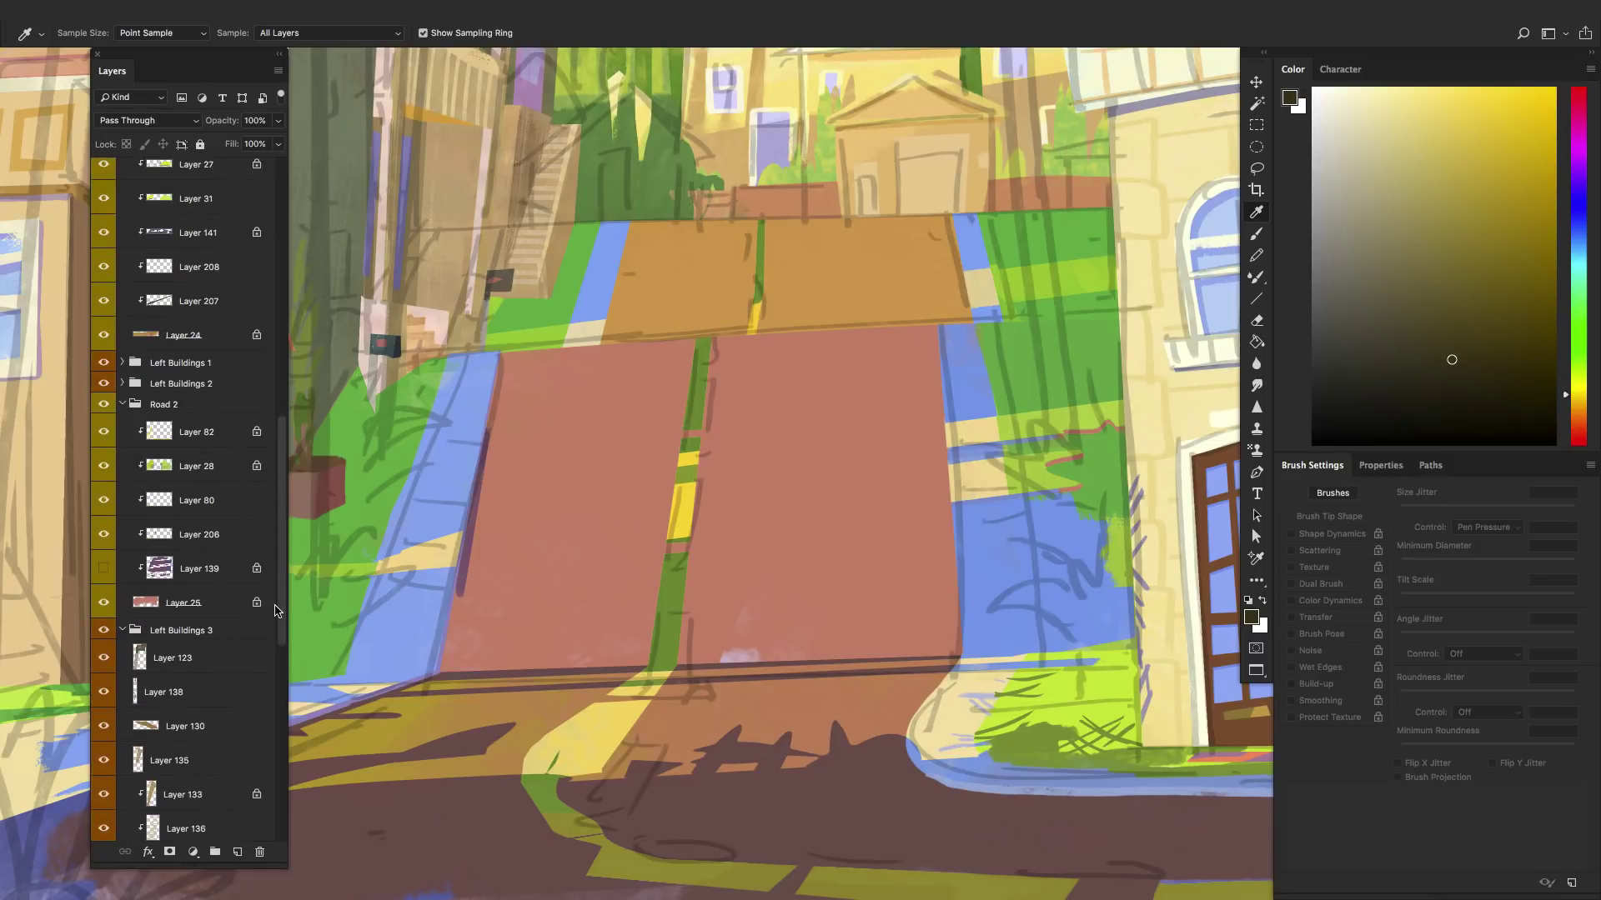
left_click(104, 568)
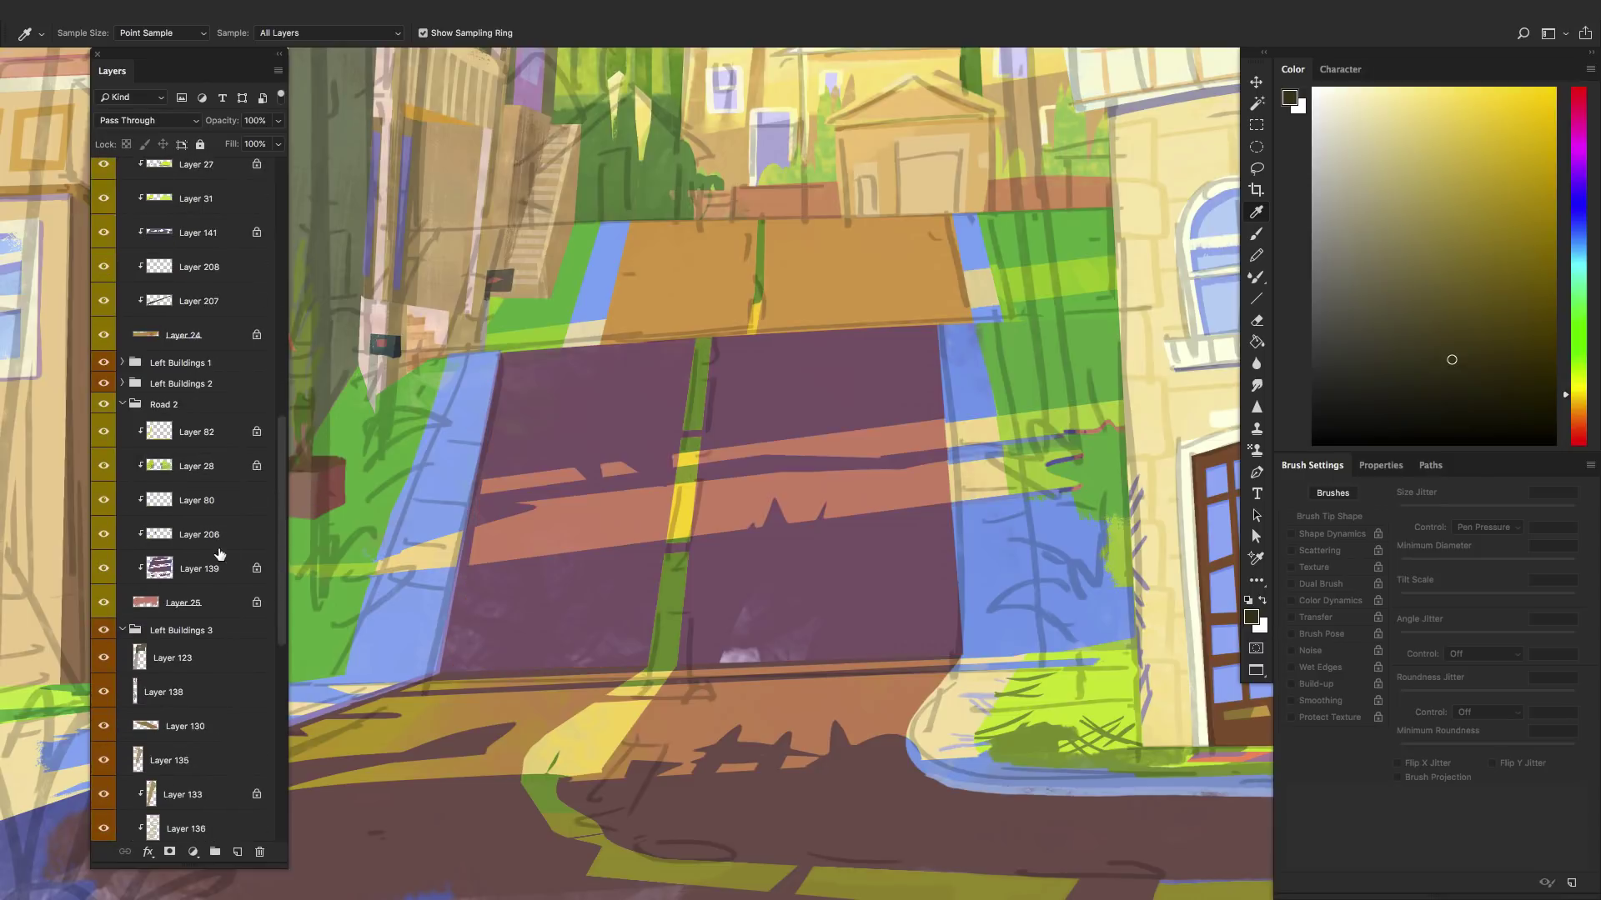
left_click_drag(282, 546, 289, 588)
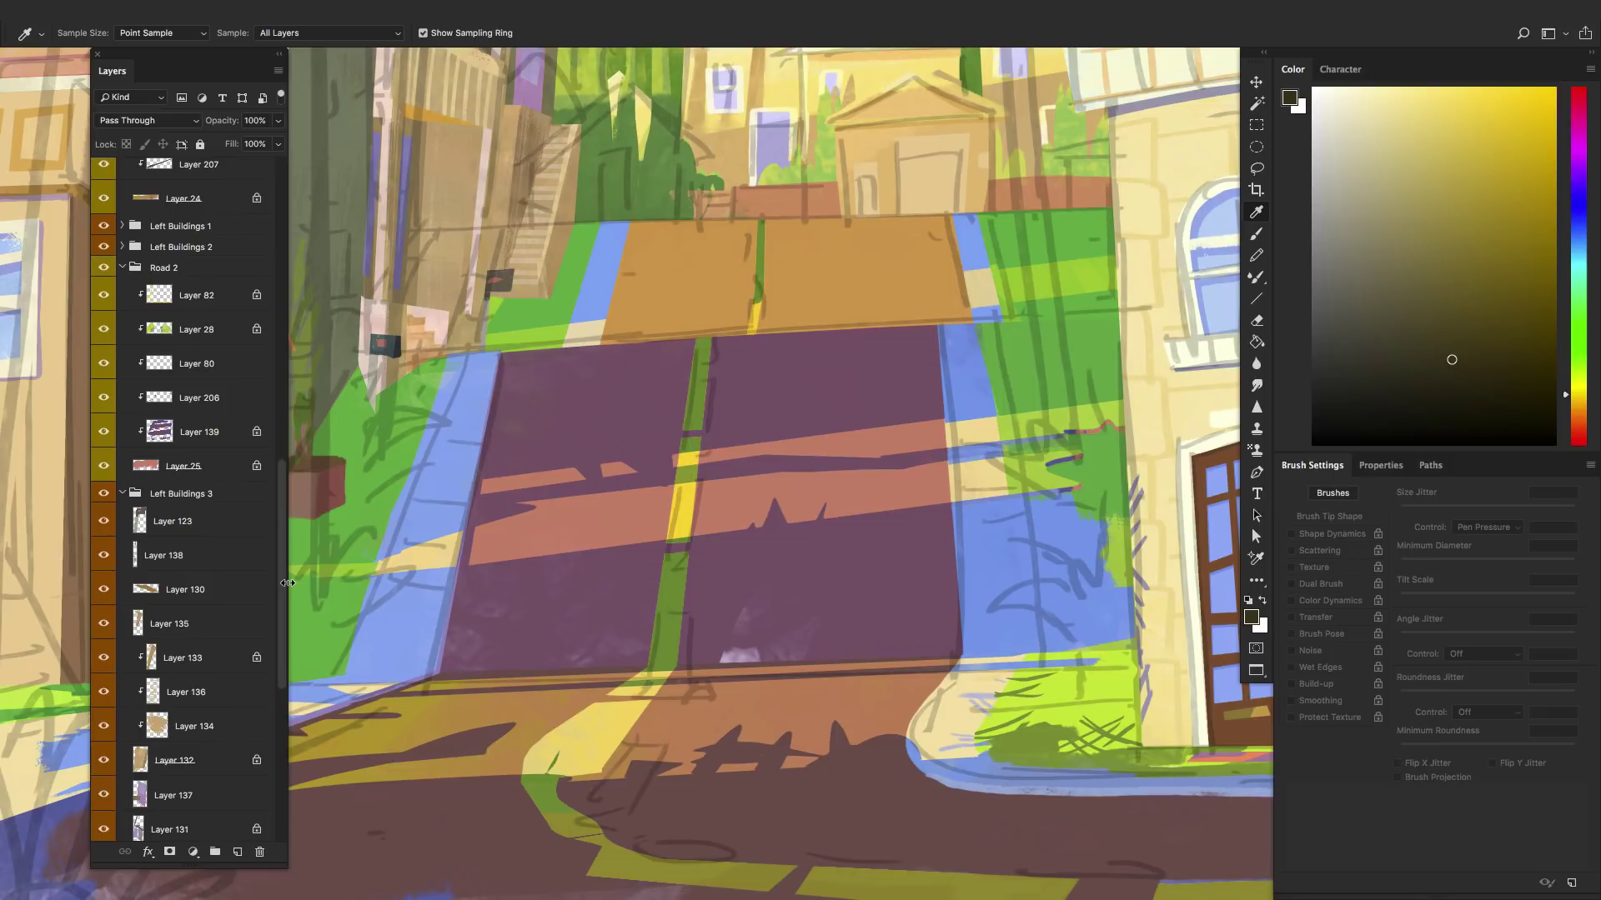
left_click_drag(282, 596, 279, 714)
- Expand the Road 3 group to review its layers
scroll(192, 501, "up", 10)
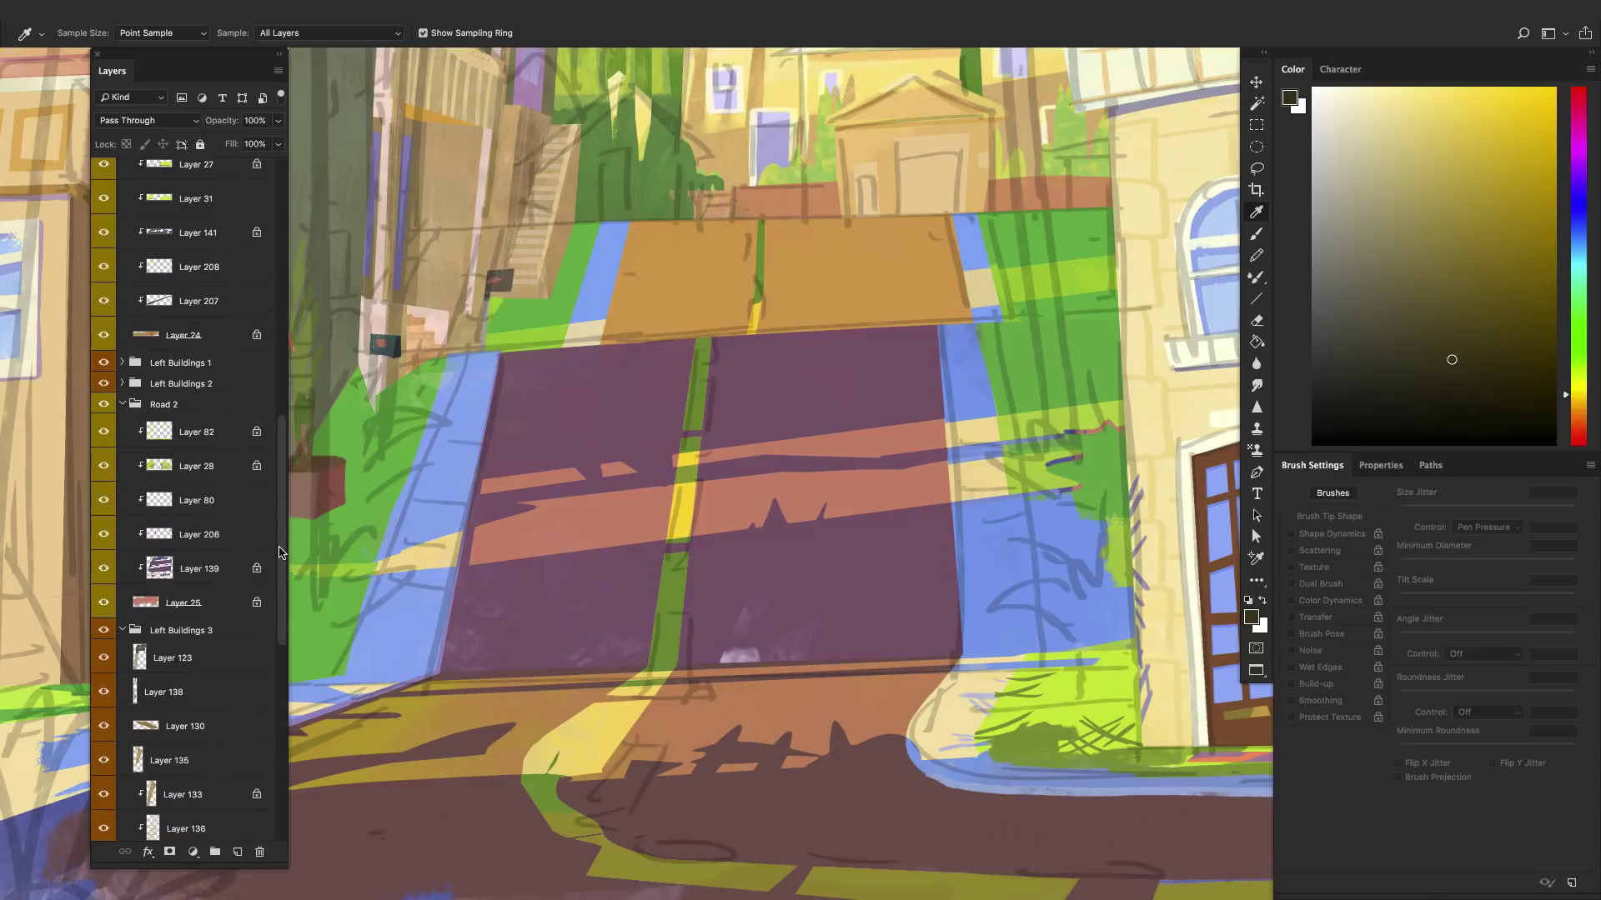
scroll(138, 502, "up", 4)
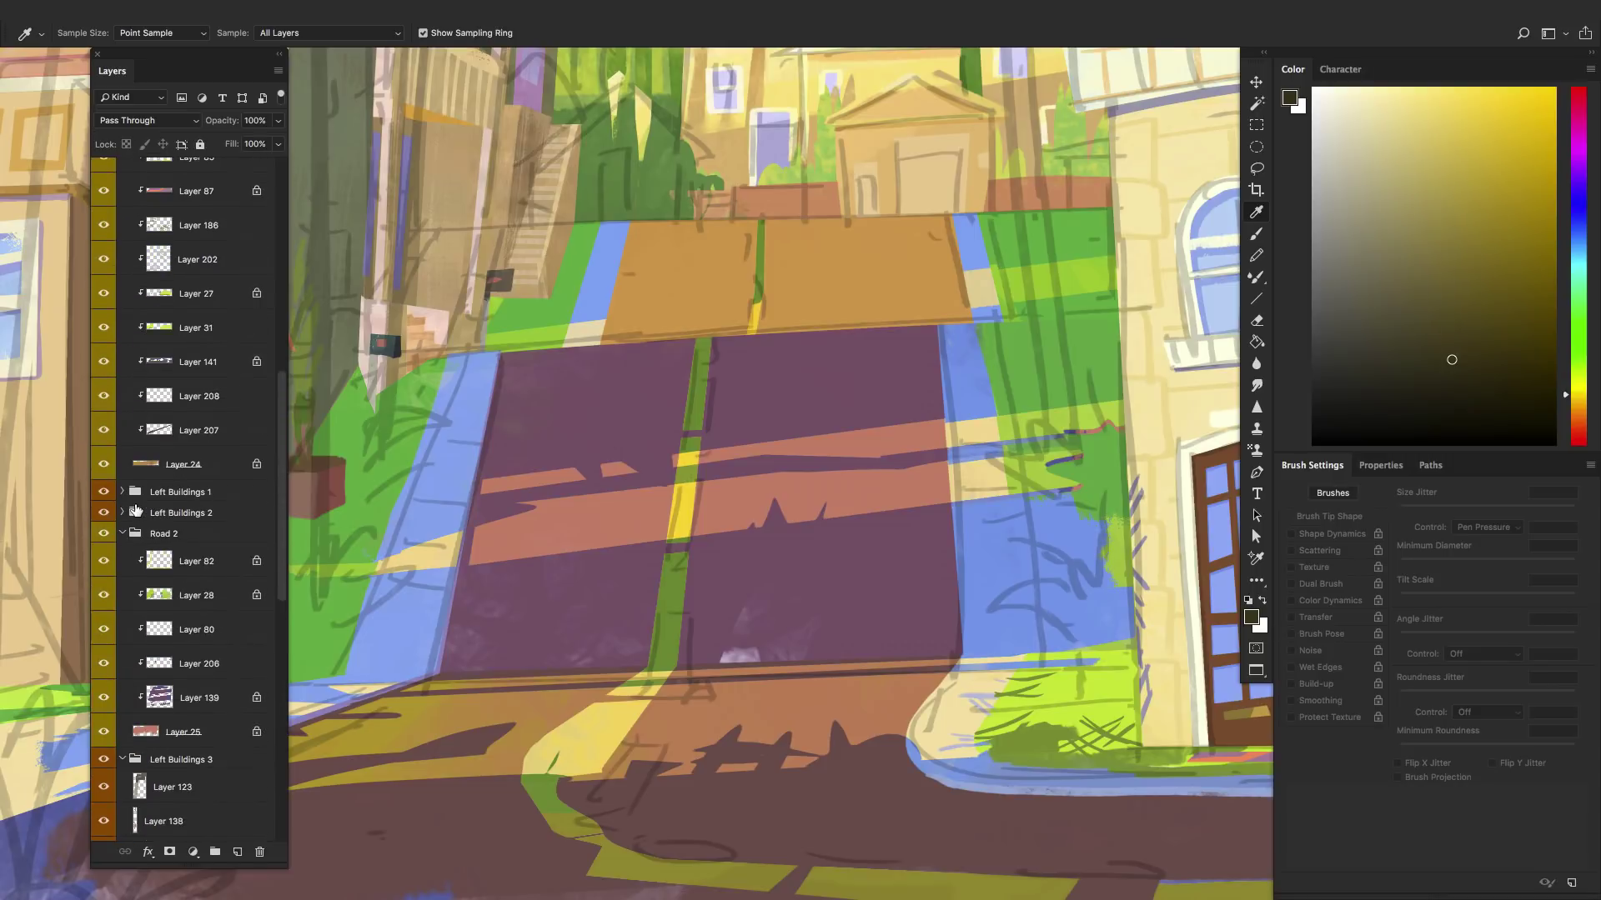
scroll(217, 600, "down", 13)
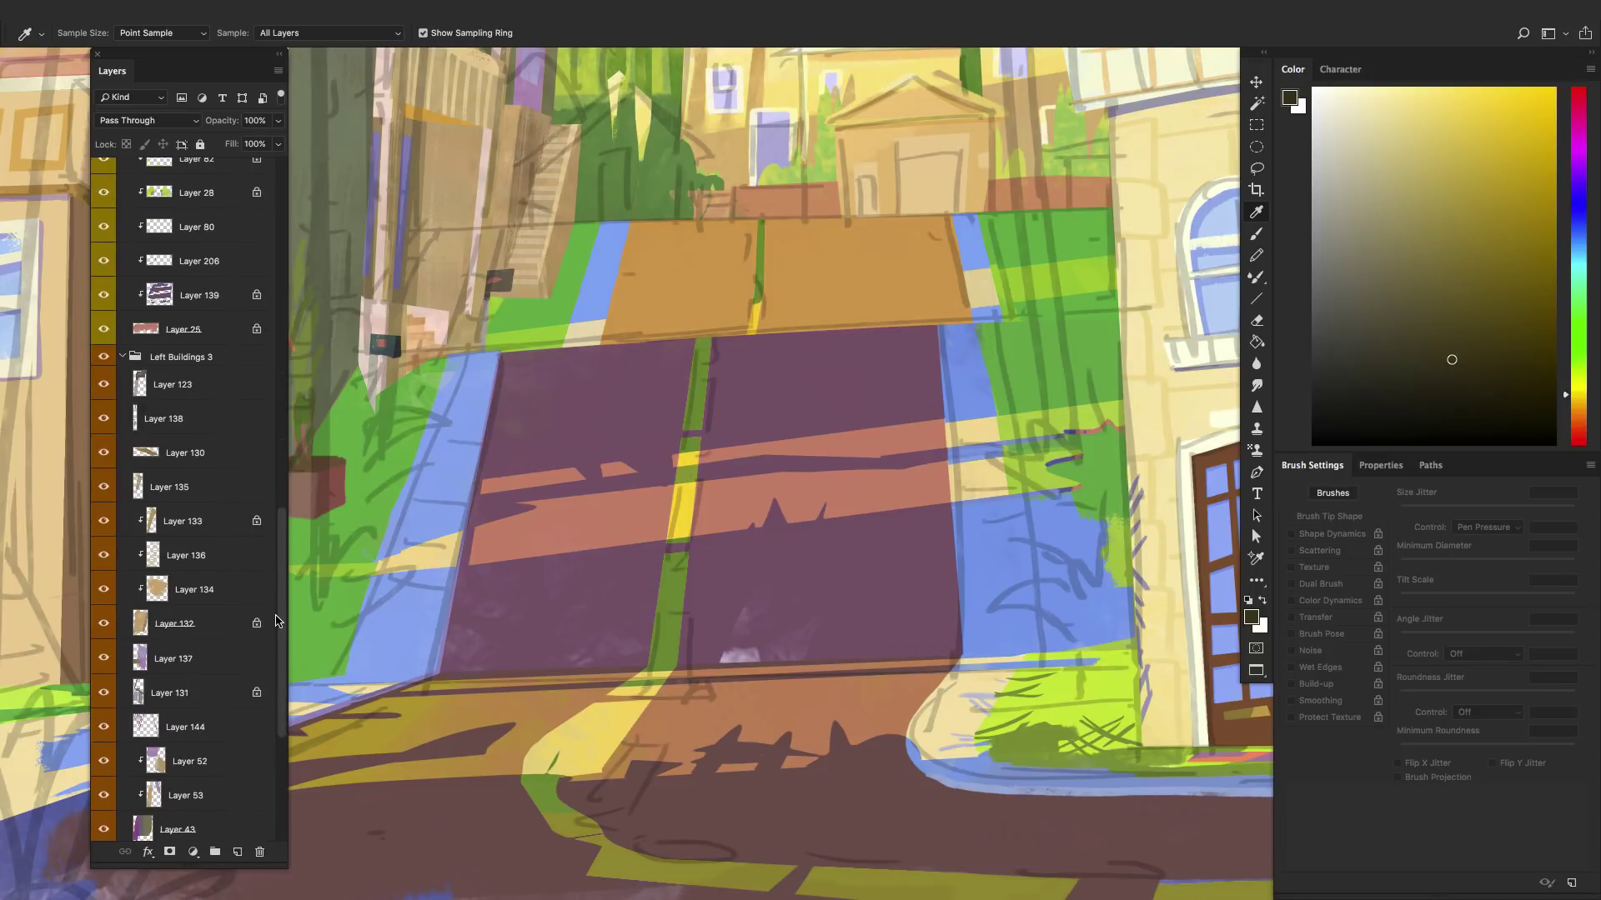
left_click(122, 652)
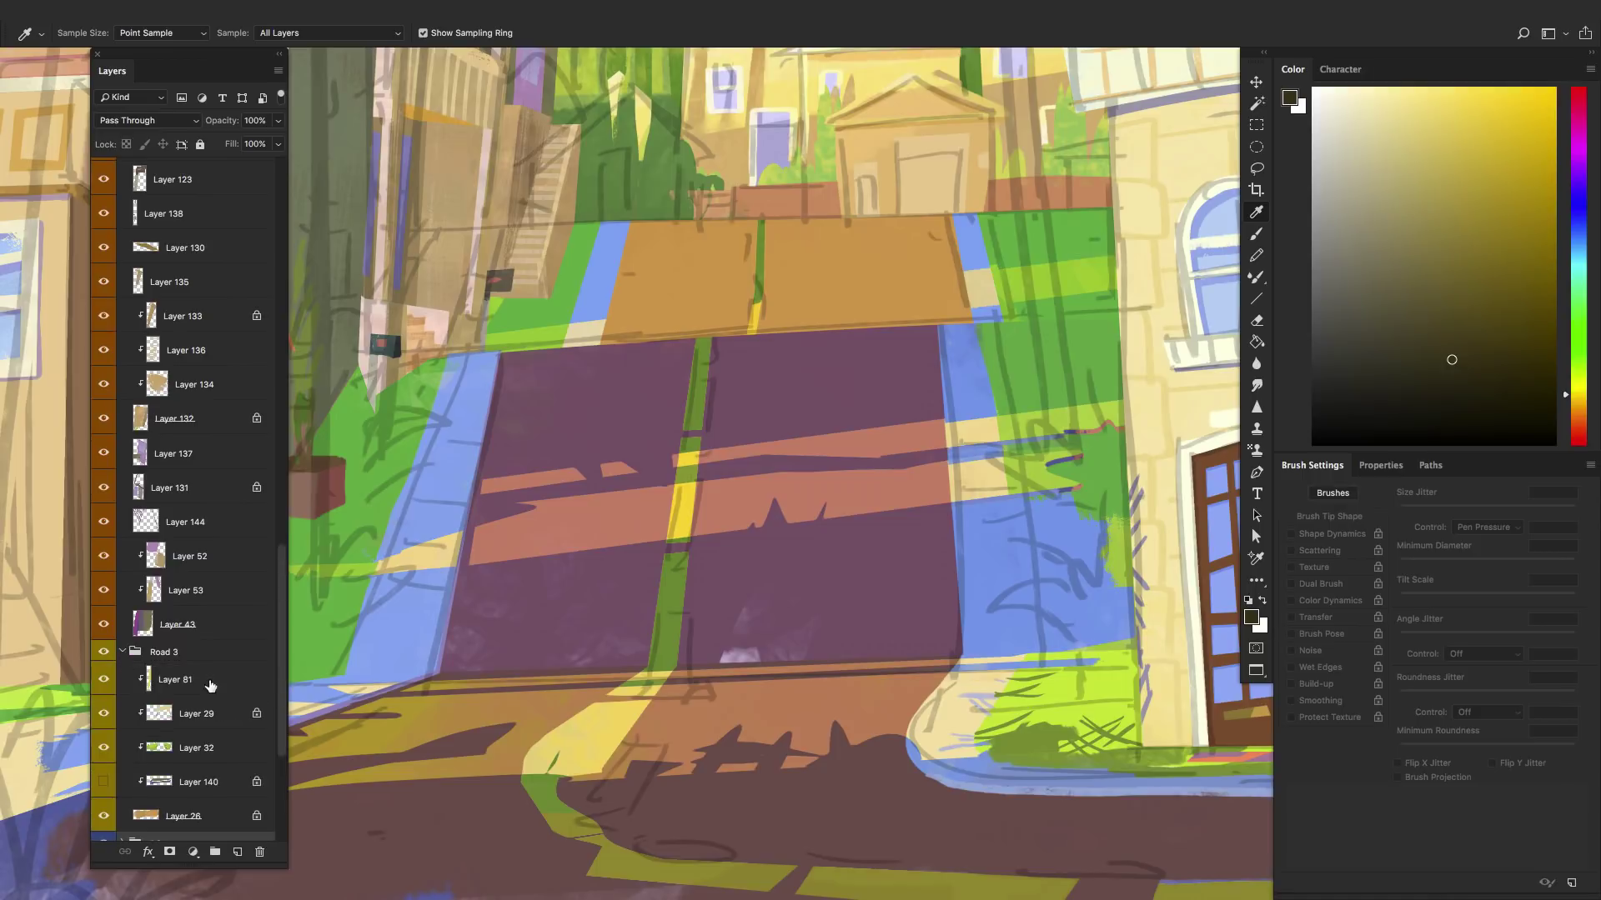
scroll(126, 704, "up", 15)
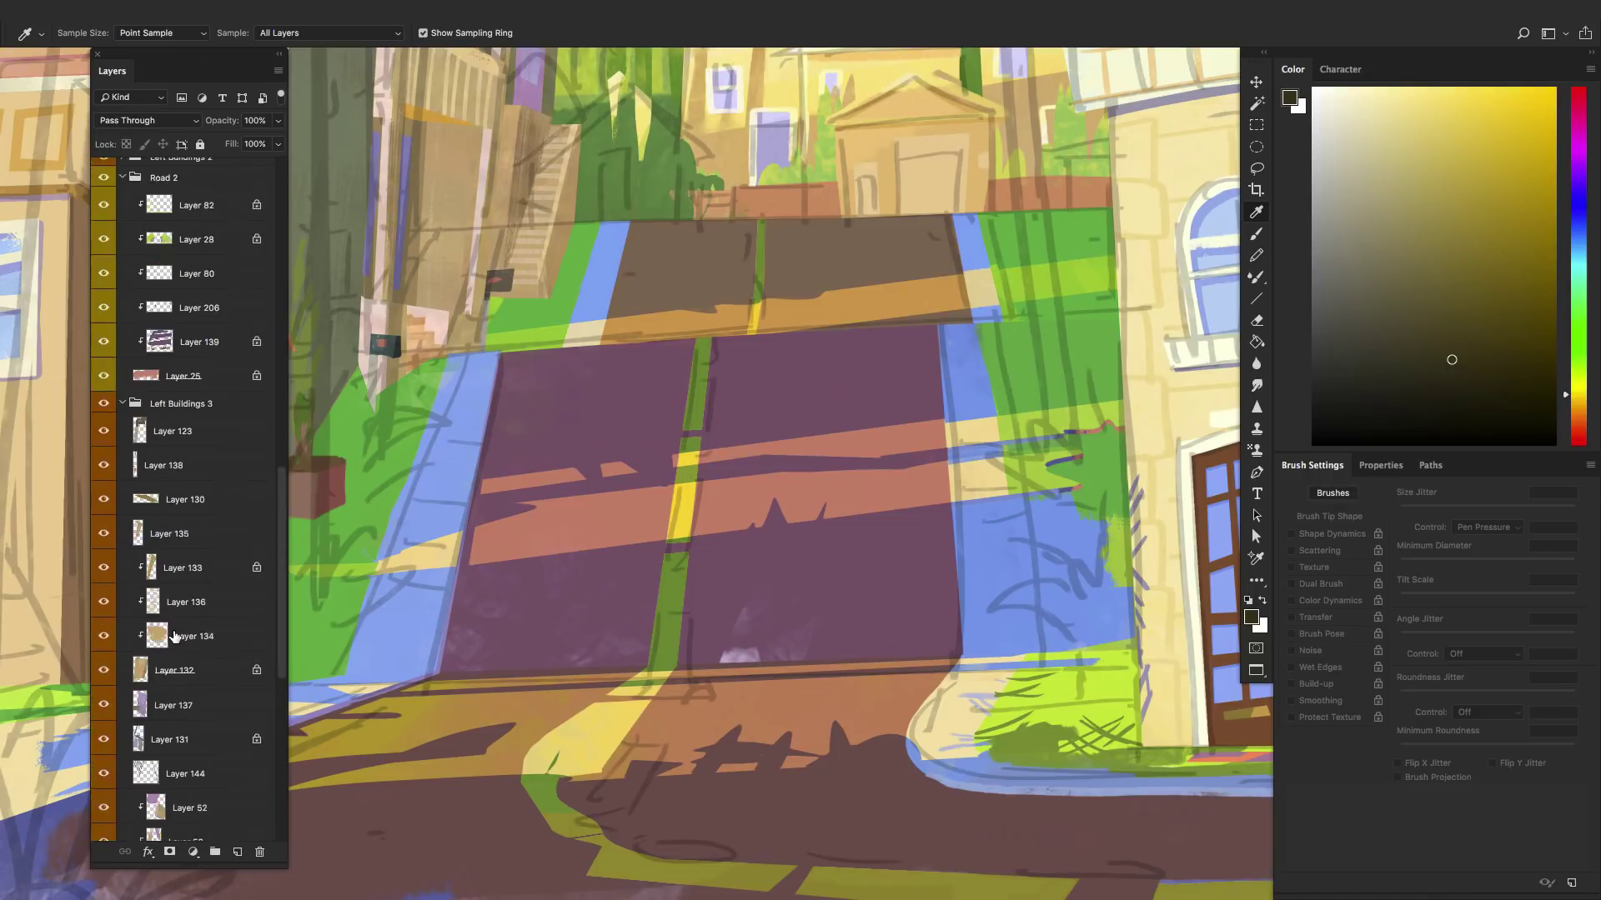
scroll(175, 638, "up", 1)
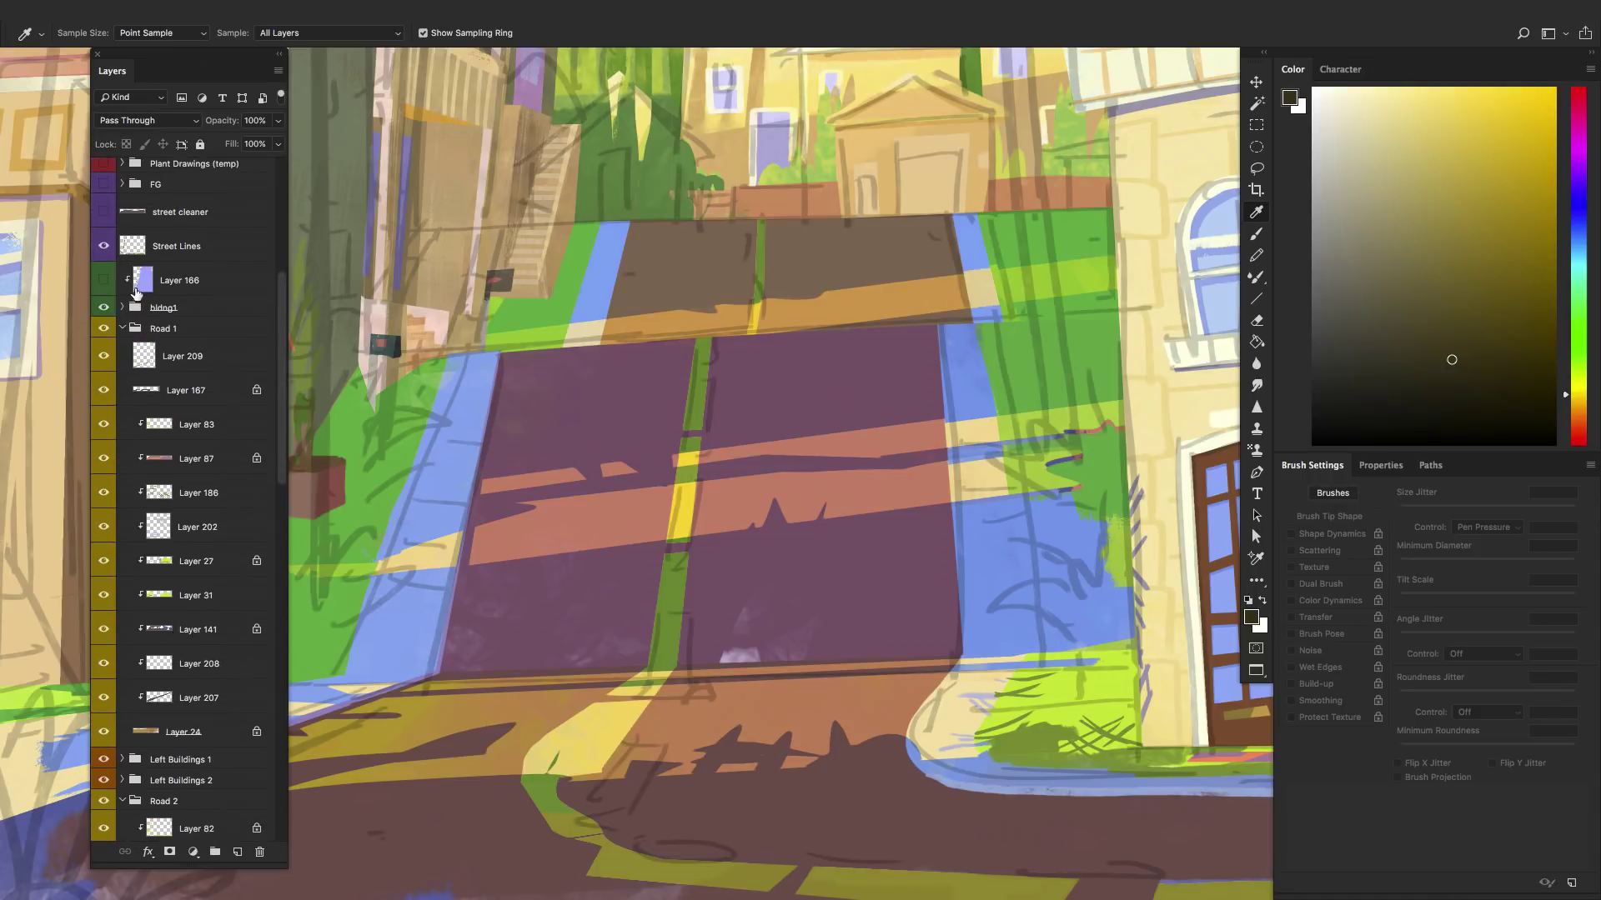
- Zoom out and turn on Layer 166's purple shading on the right house, comparing it off and on
key("ctrl+minus")
key("ctrl+minus")
key("ctrl+minus")
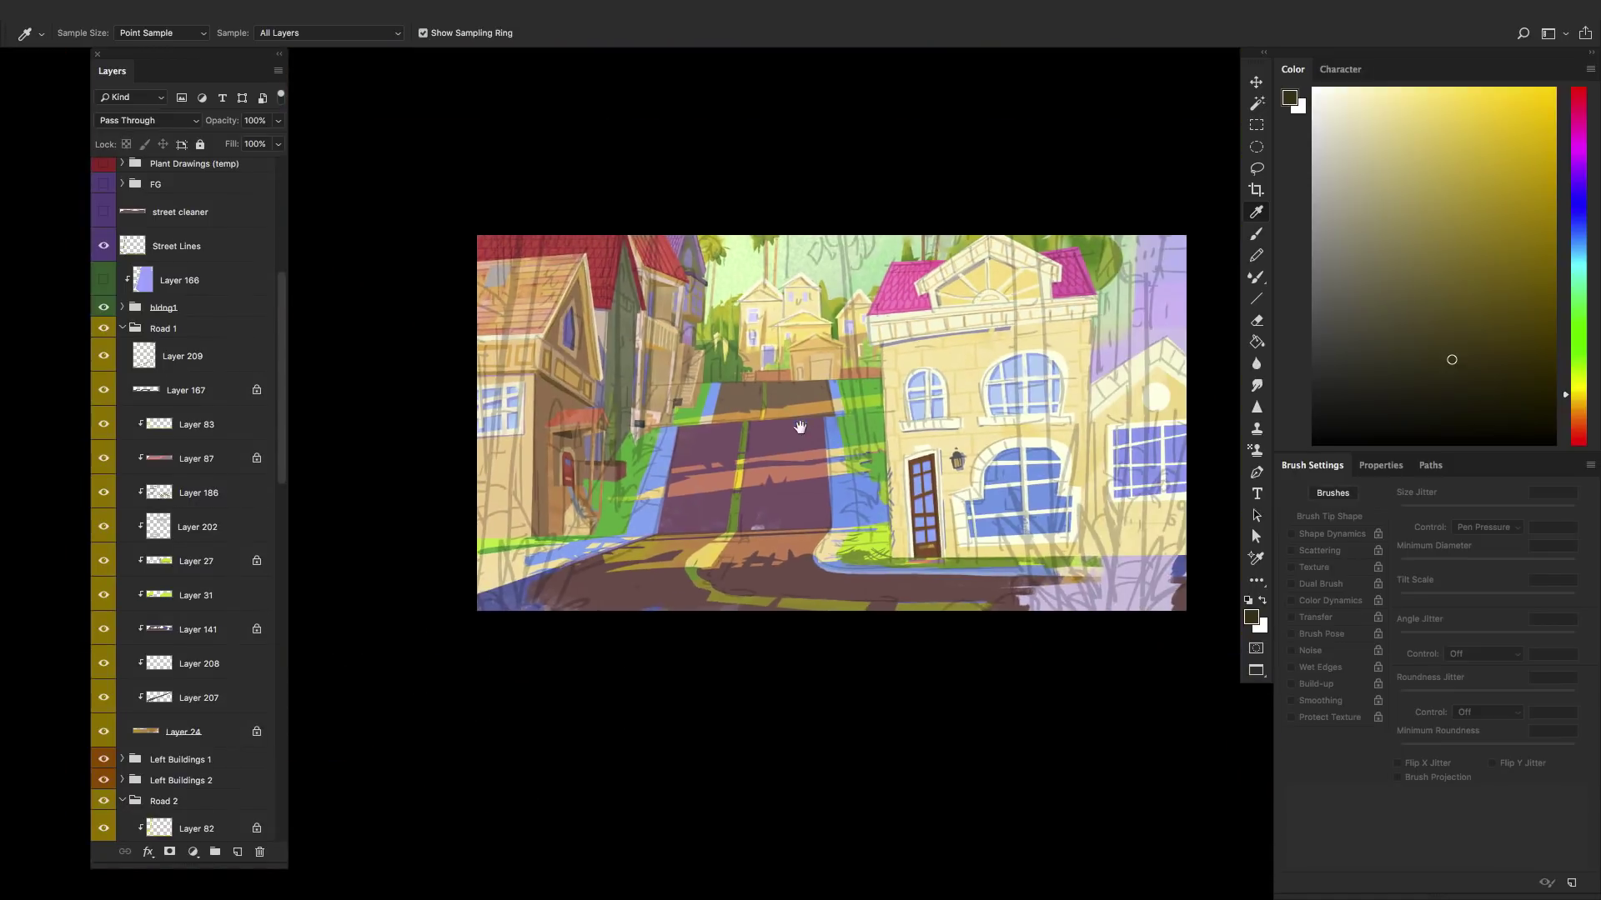
left_click(104, 280)
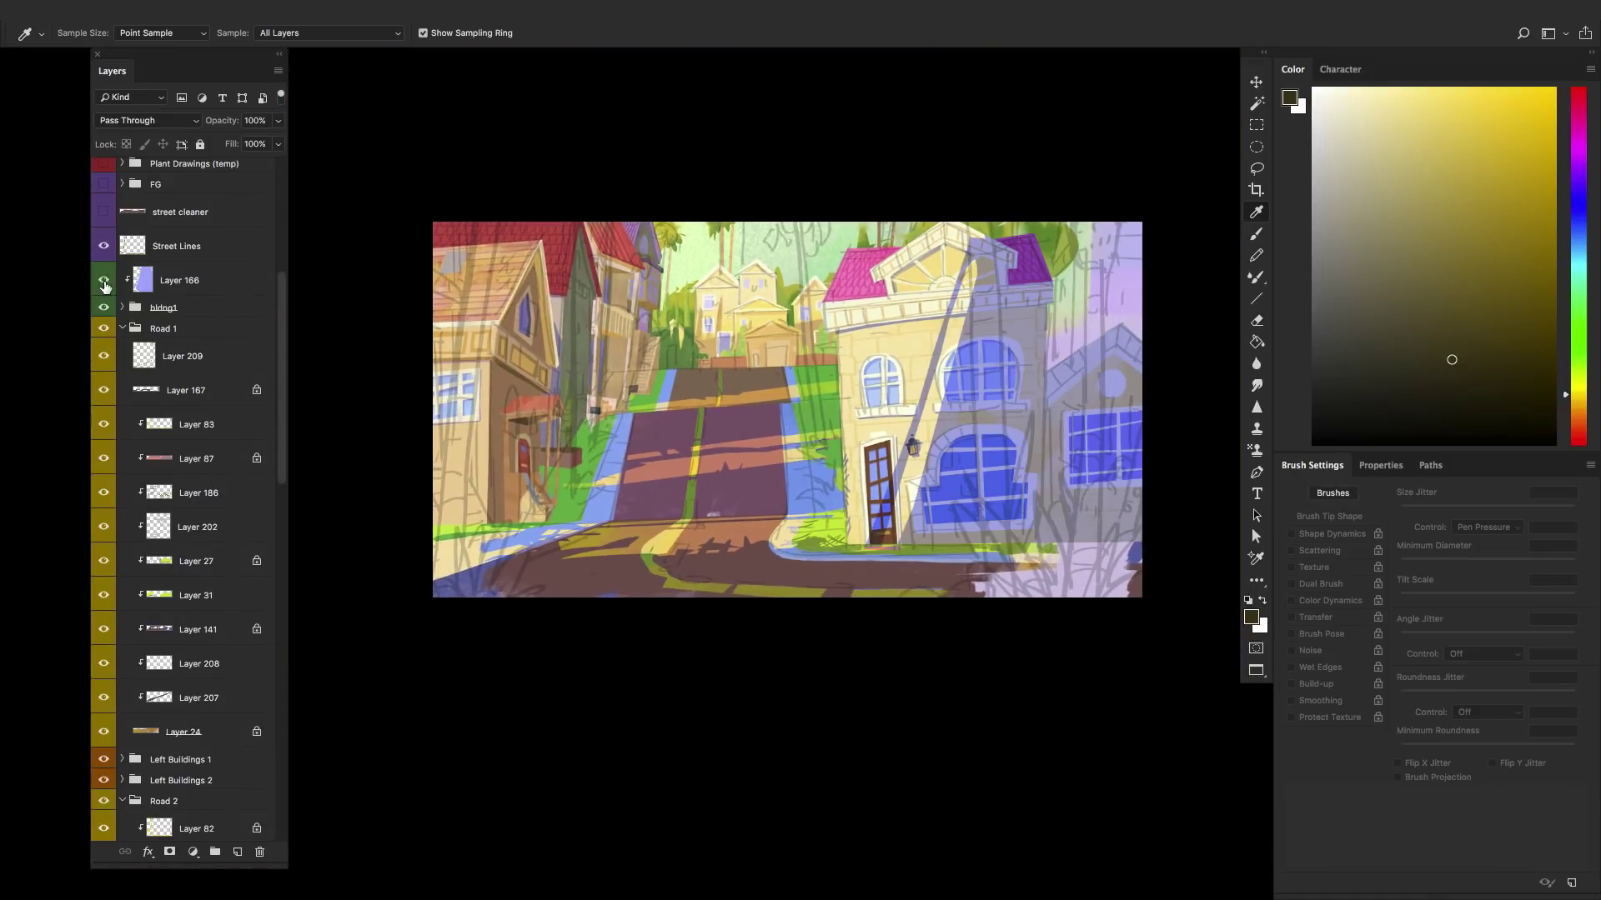
left_click(171, 281)
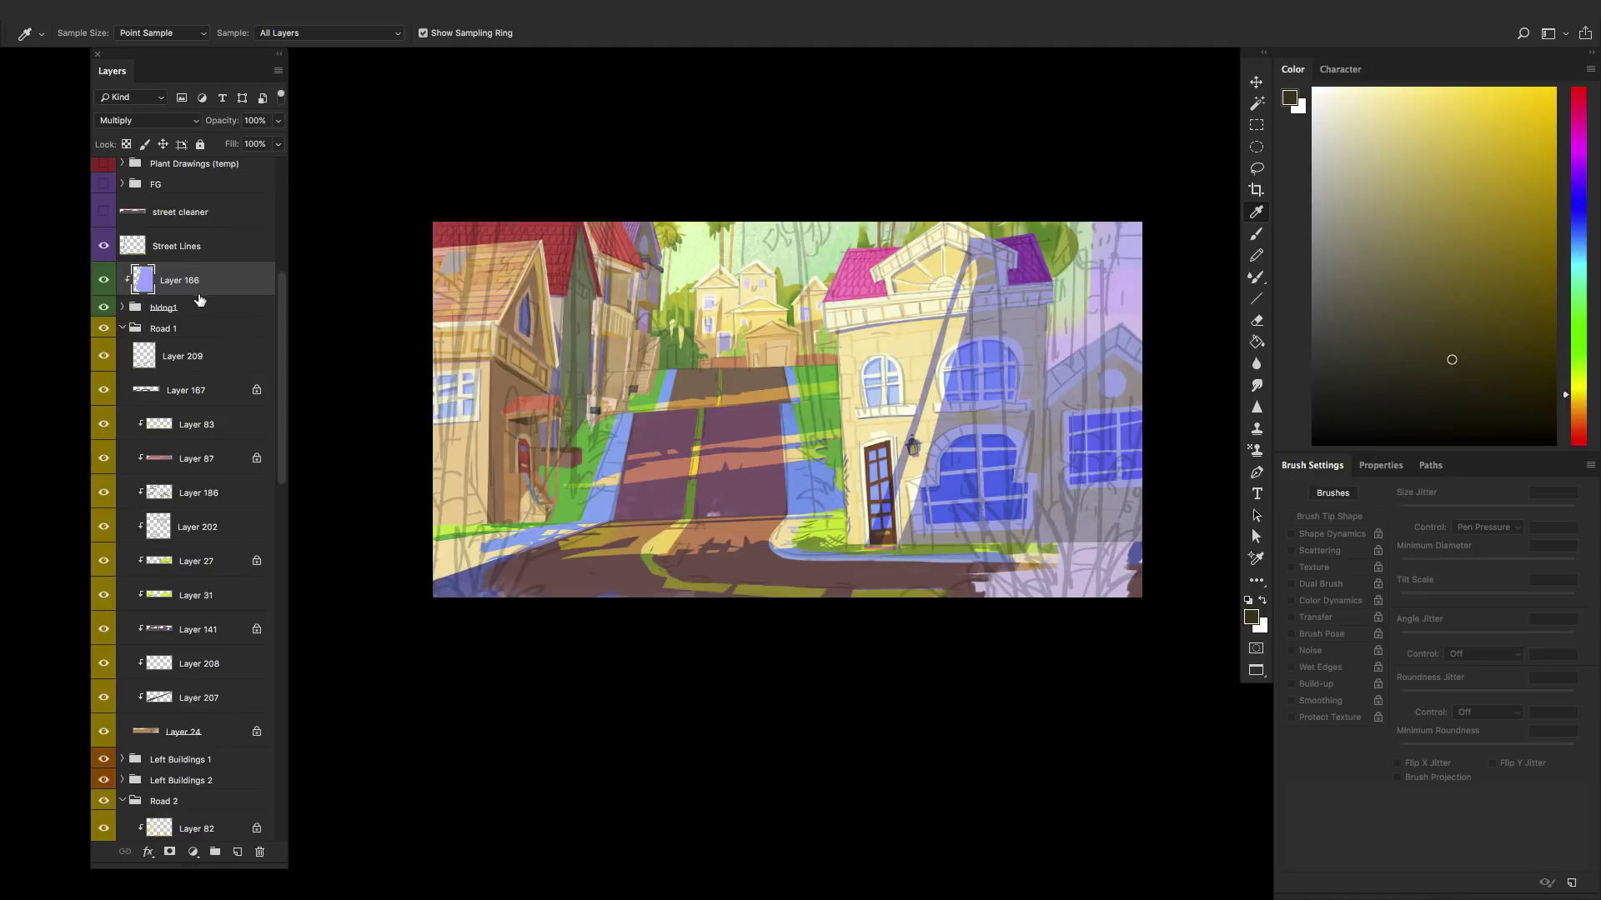
left_click(103, 282)
left_click(103, 282)
- Show street cleaner and FG plants, hide Curves 1 copy, and add a layer above FINAL EFFECTS
scroll(150, 384, "up", 2)
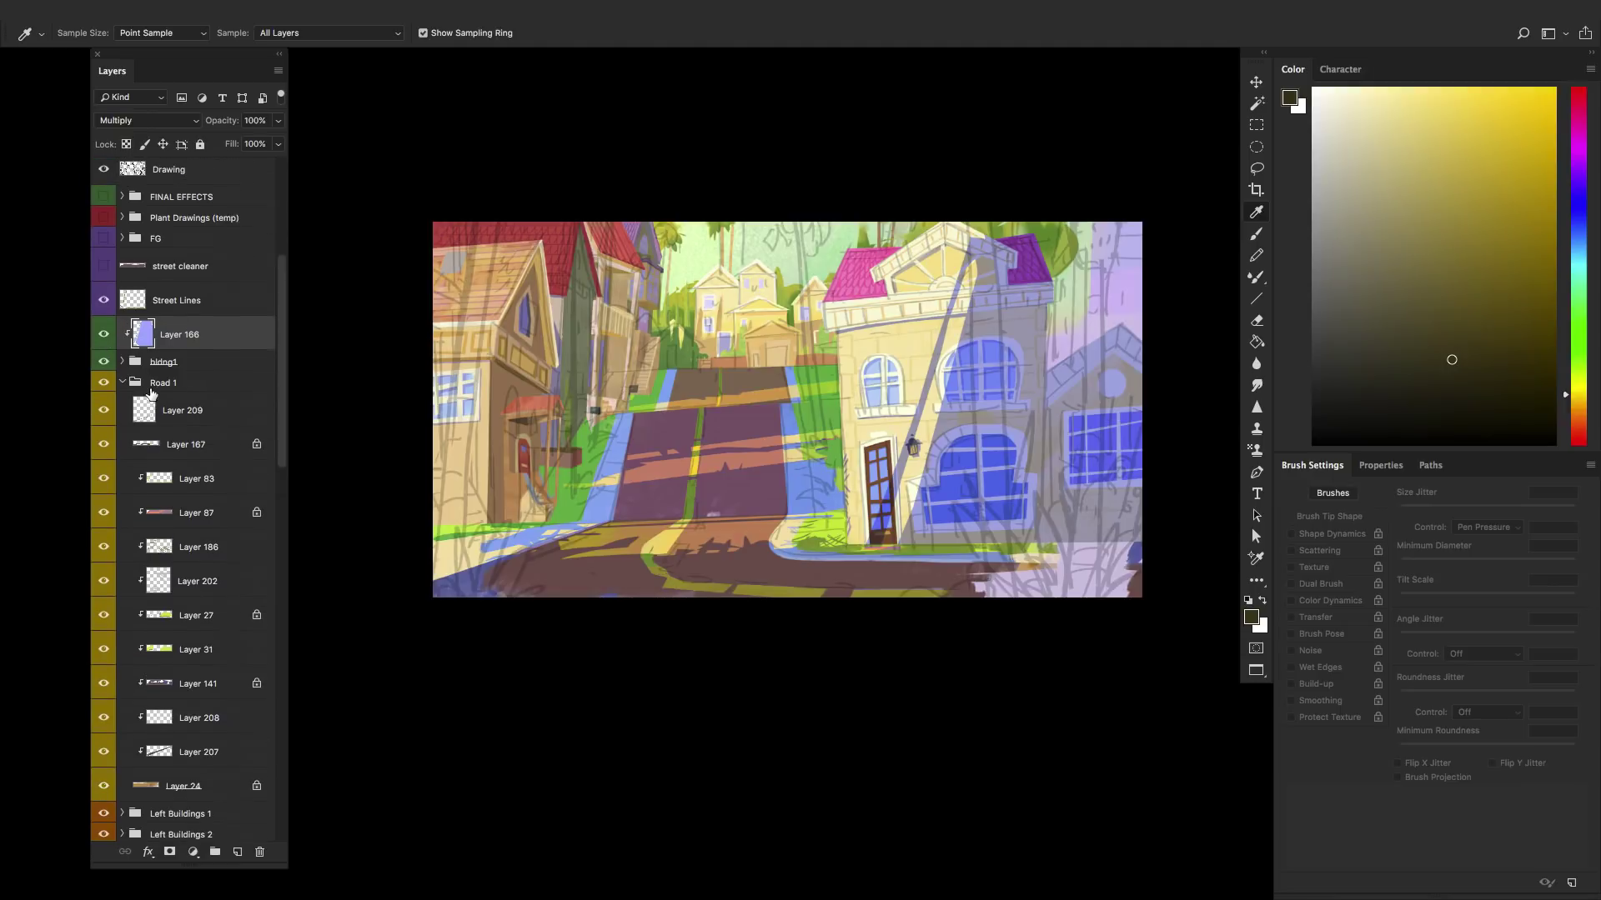
scroll(151, 392, "up", 5)
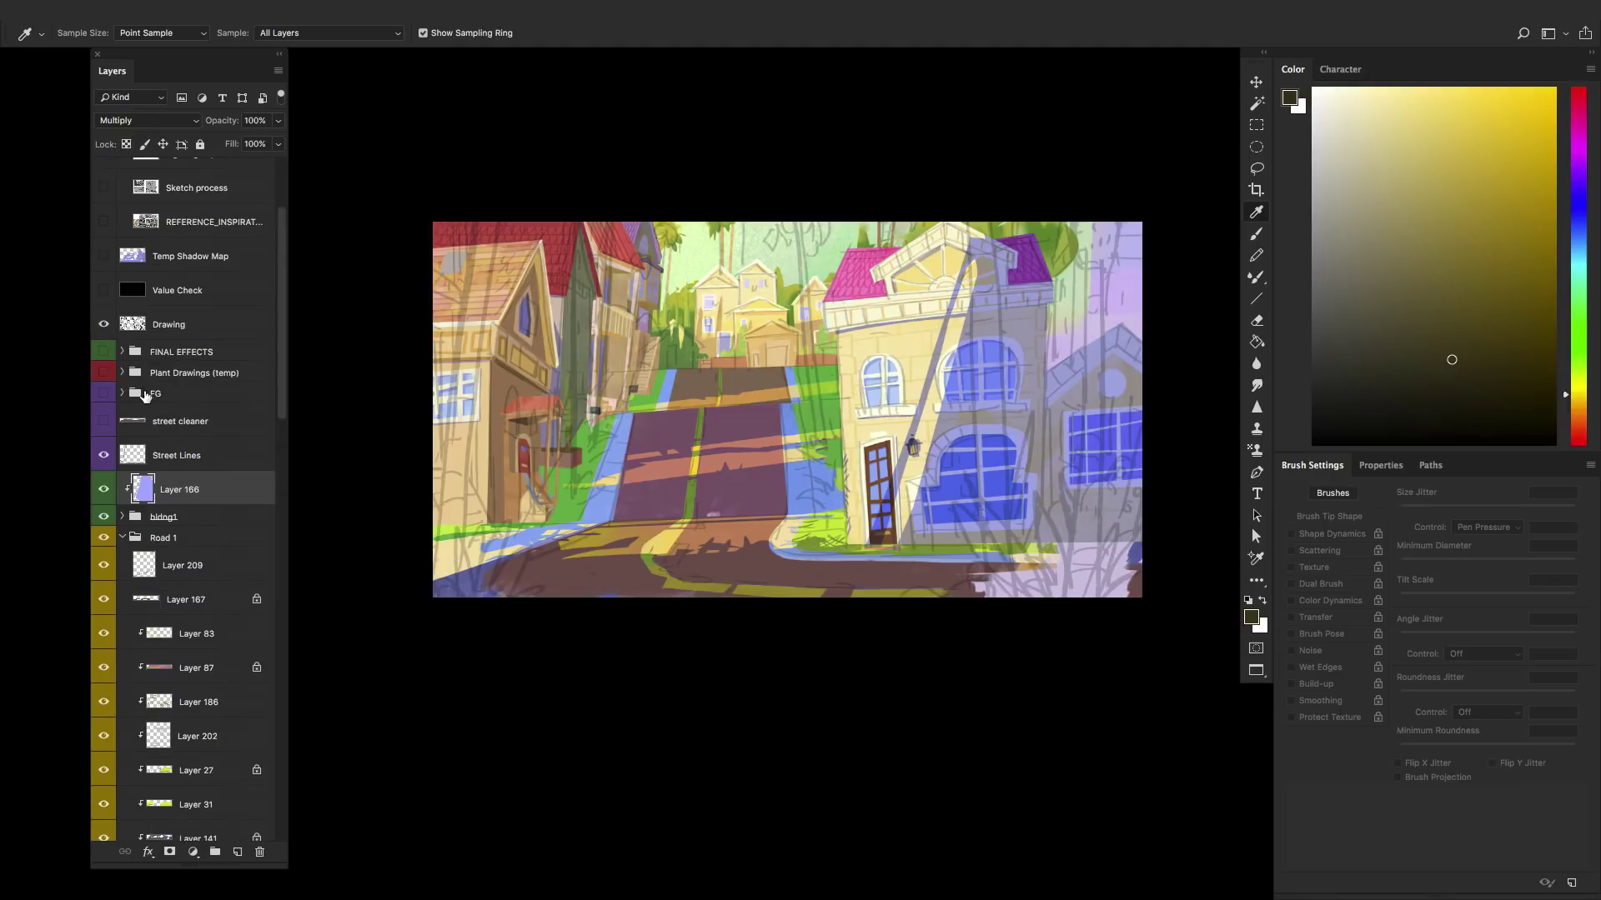
left_click(109, 423)
left_click(104, 395)
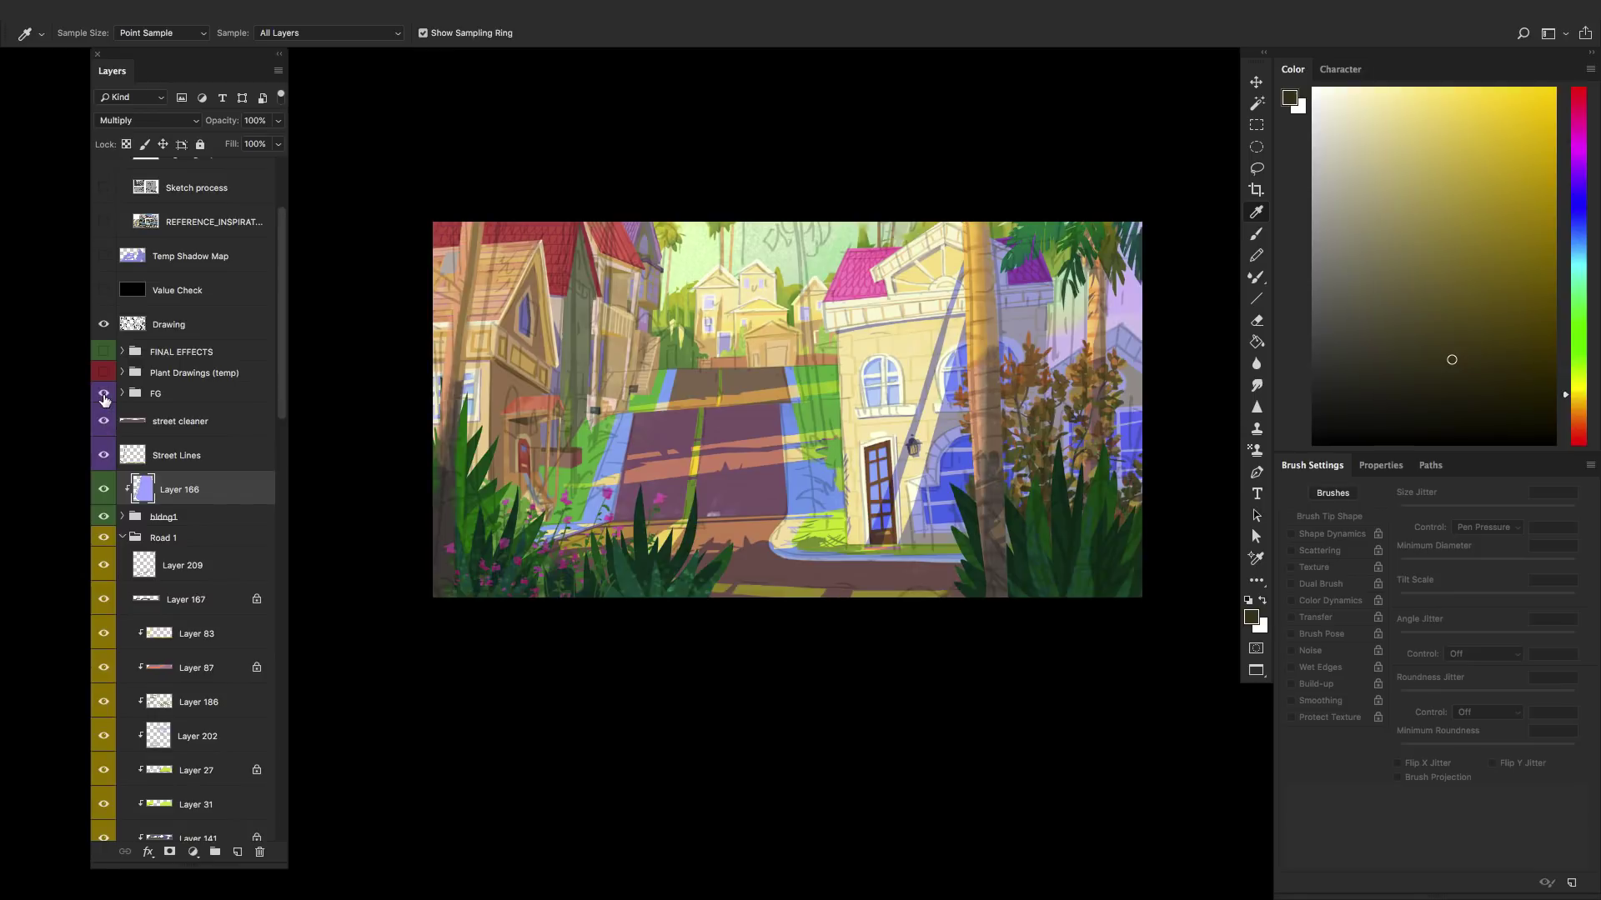
left_click(123, 394)
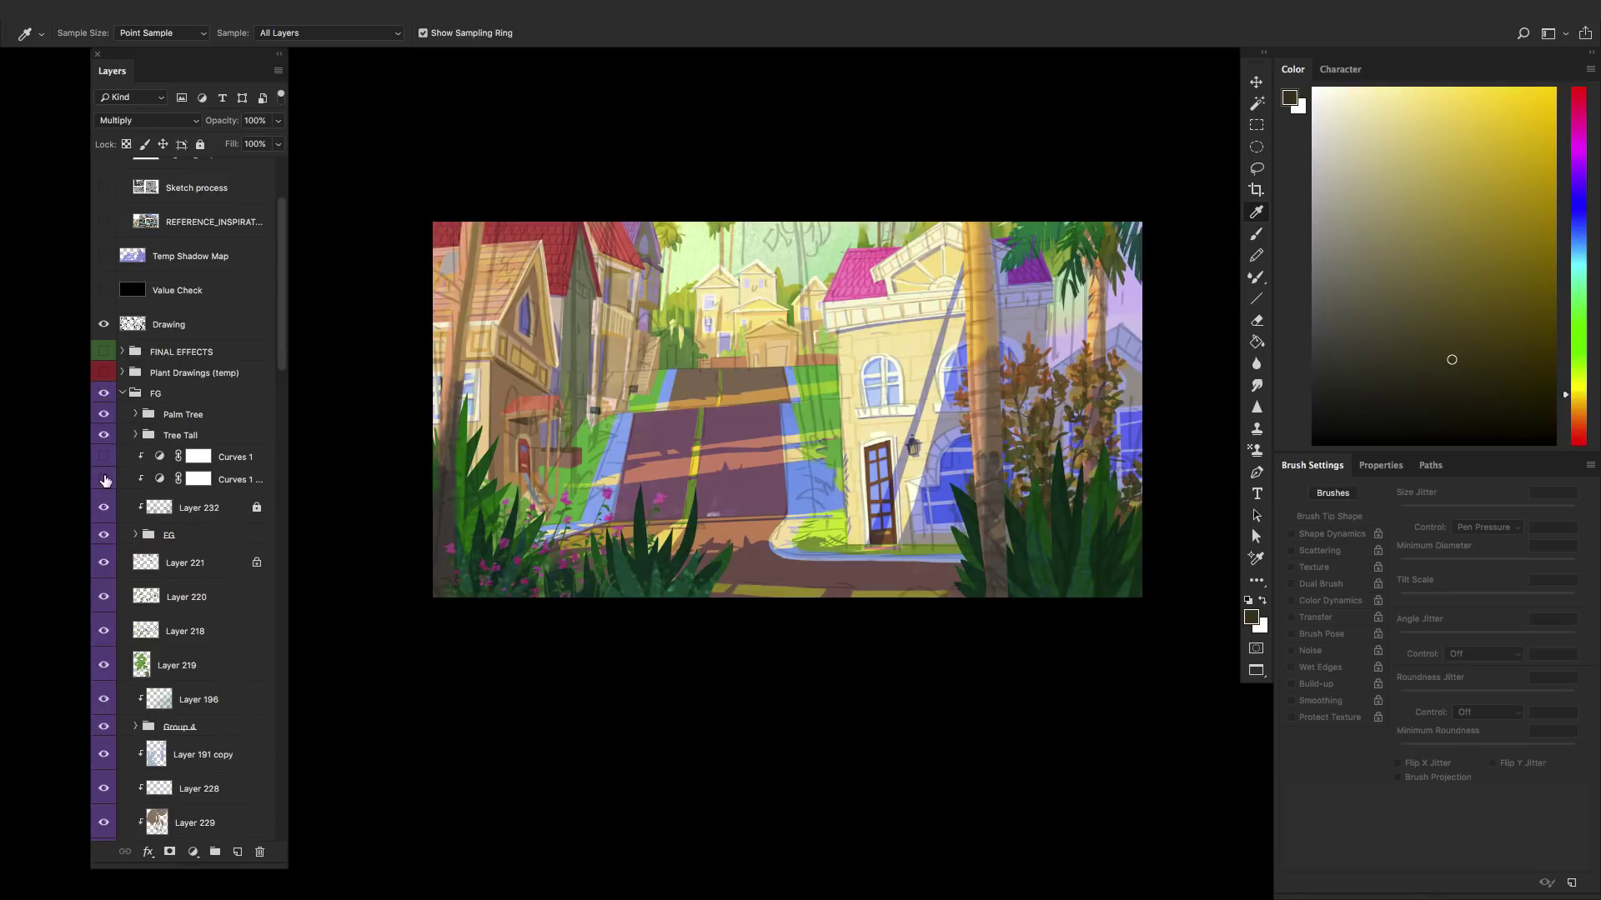
left_click(104, 479)
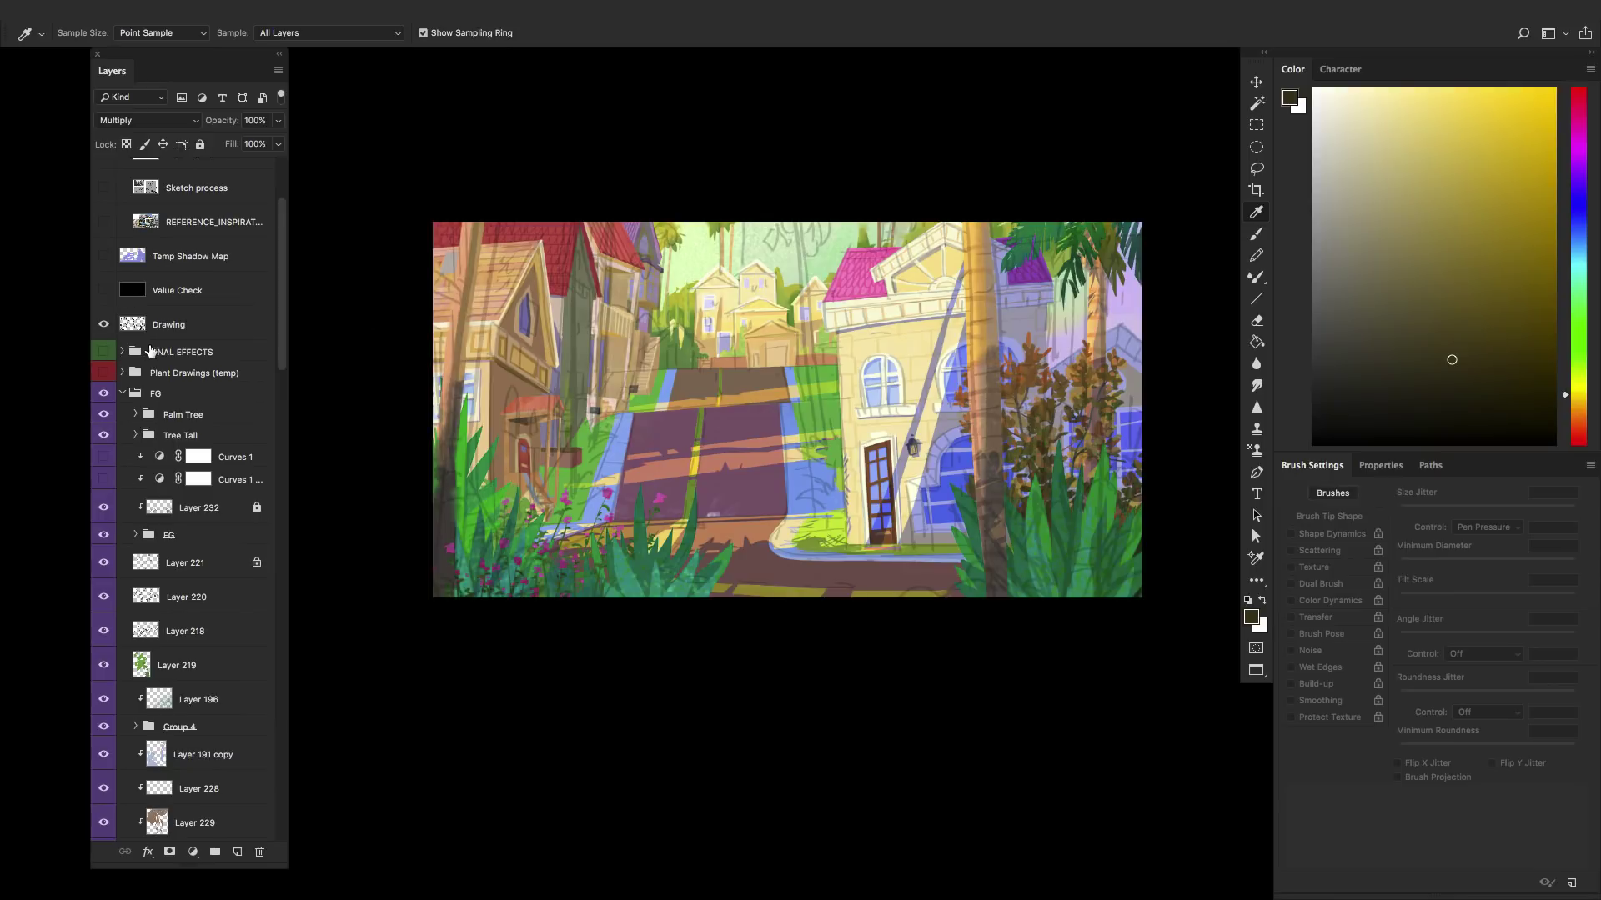
left_click(151, 351)
key("ctrl+shift+alt+n")
- Fill the new Layer 237 with white using the Paint Bucket
key("g")
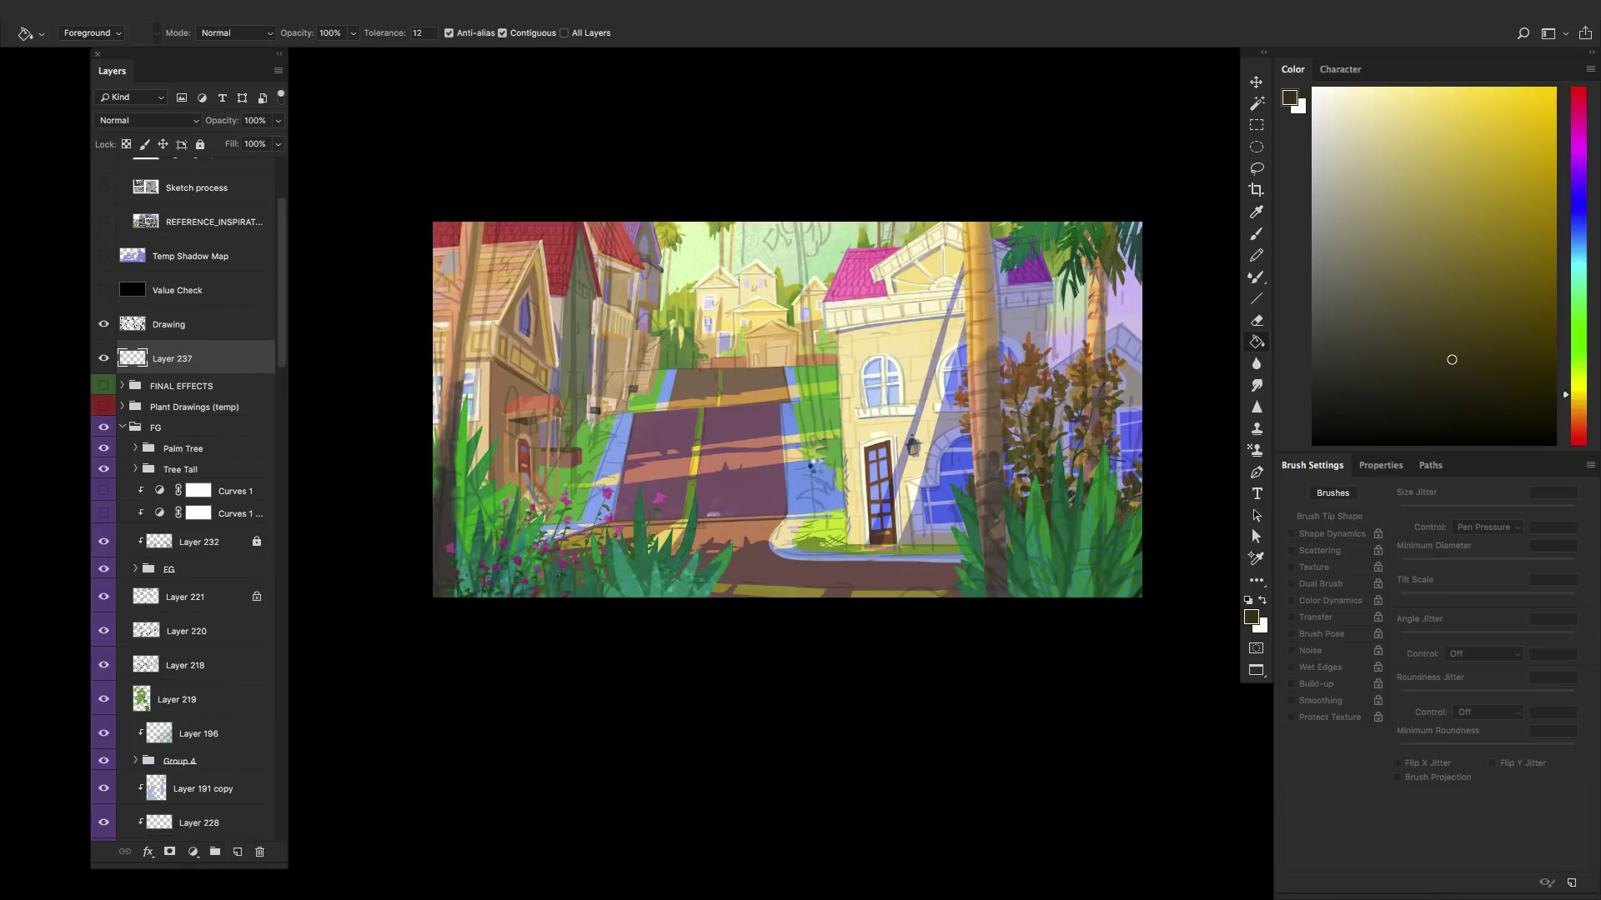
left_click(812, 465)
left_click(1314, 88)
left_click(824, 448)
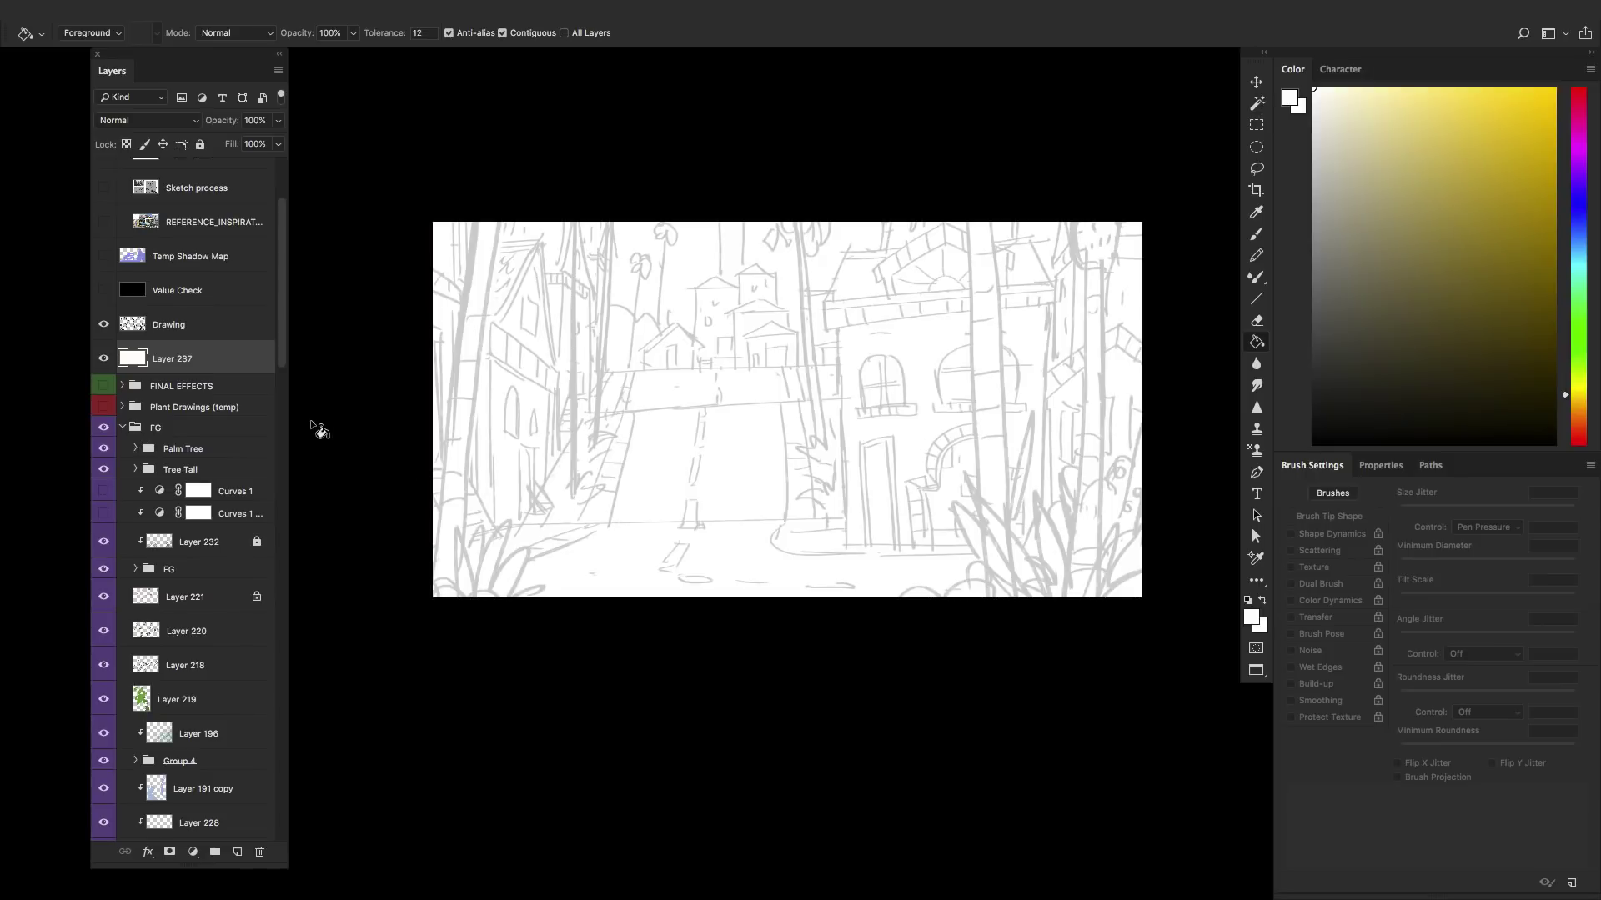
- Hide Layer 237, Drawing and Layer 232 through street cleaner, then show Group 4's foliage and select Layer 194
left_click(109, 360)
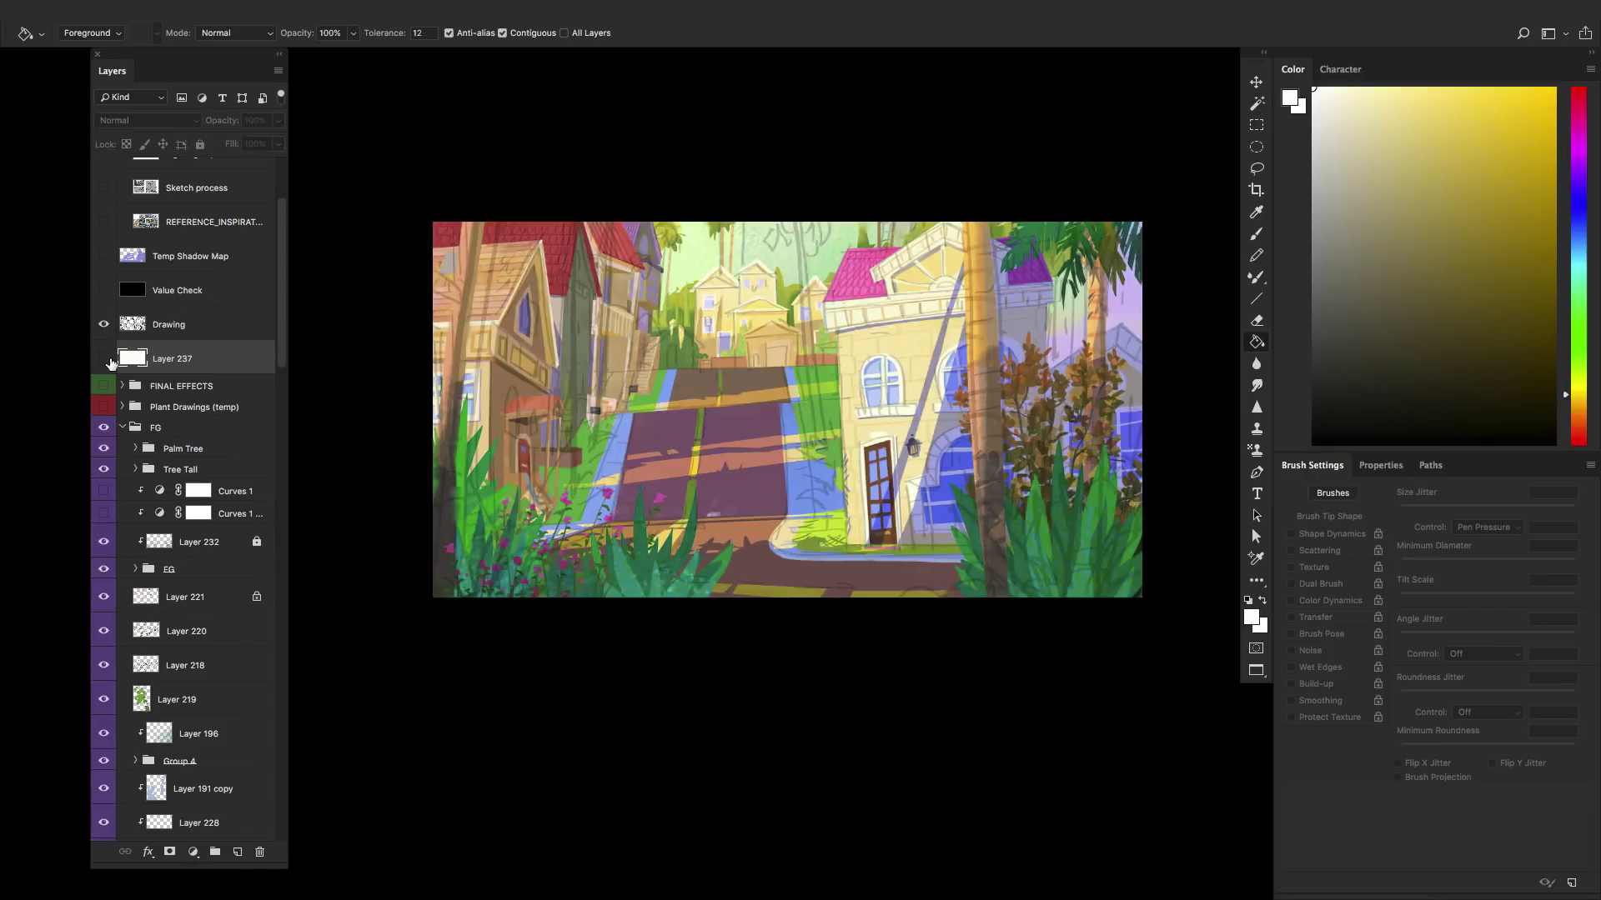
left_click(104, 324)
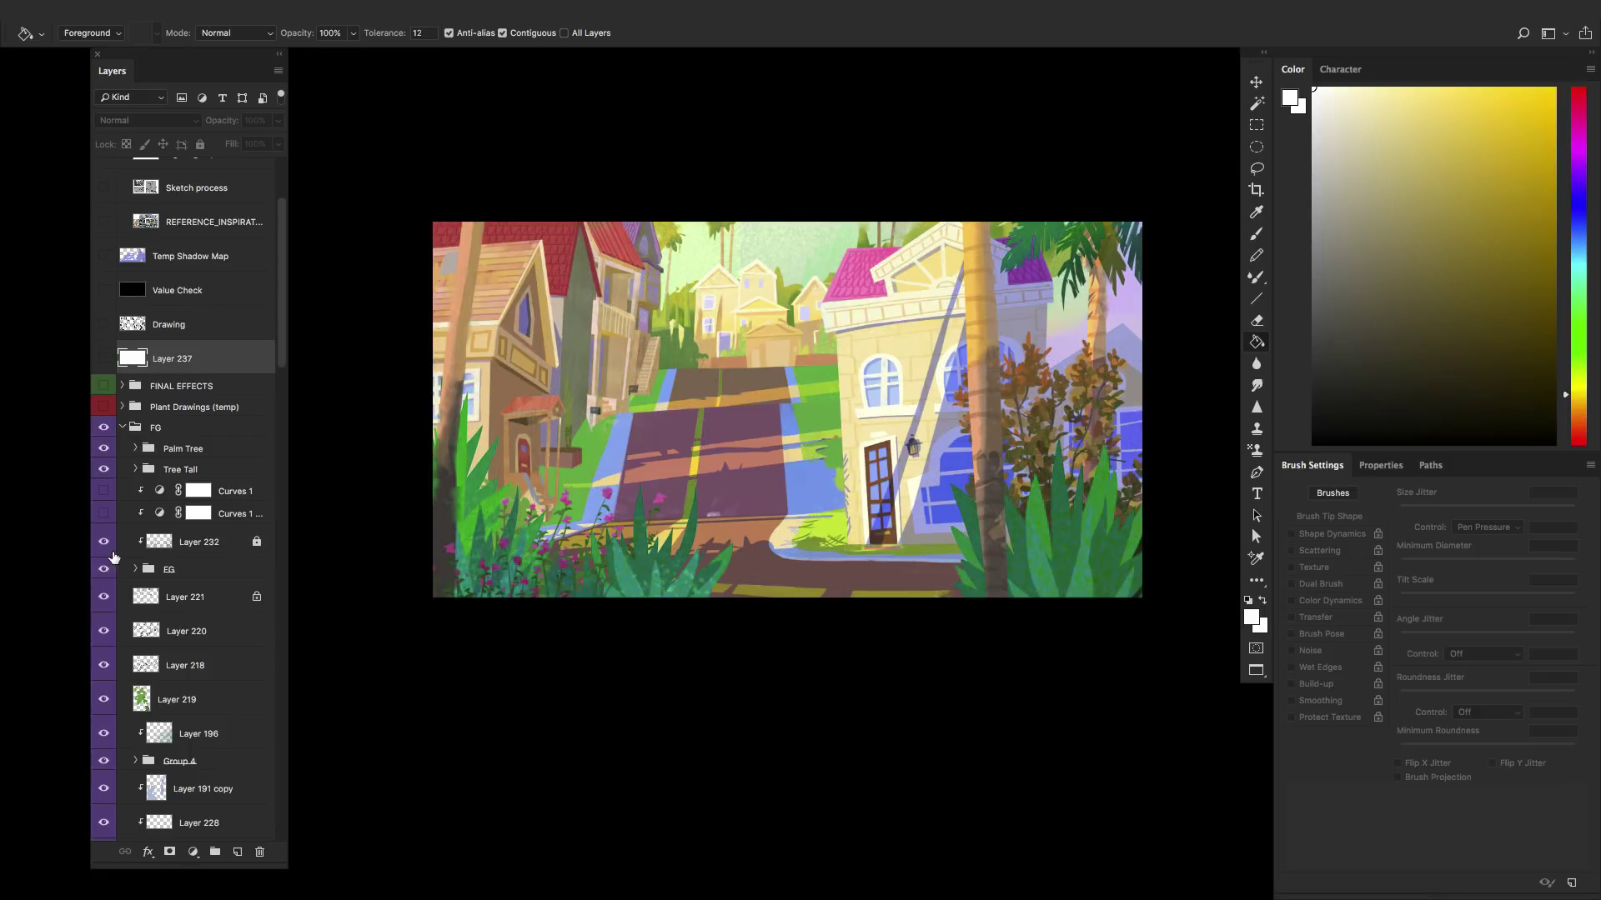
left_click_drag(281, 354, 278, 438)
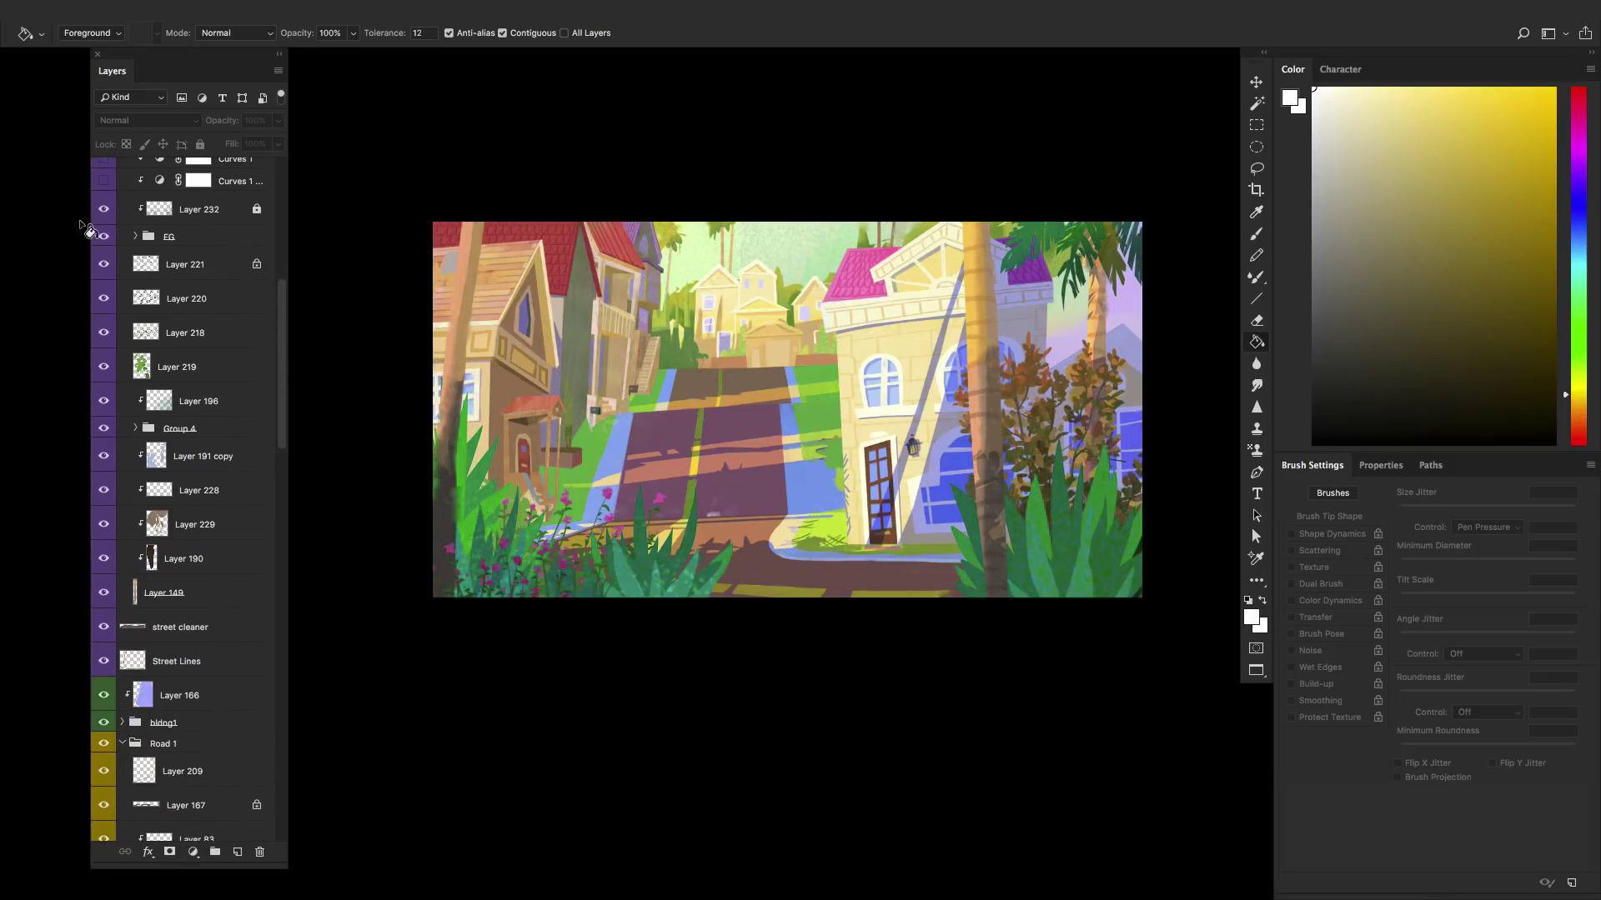
left_click_drag(102, 209, 101, 432)
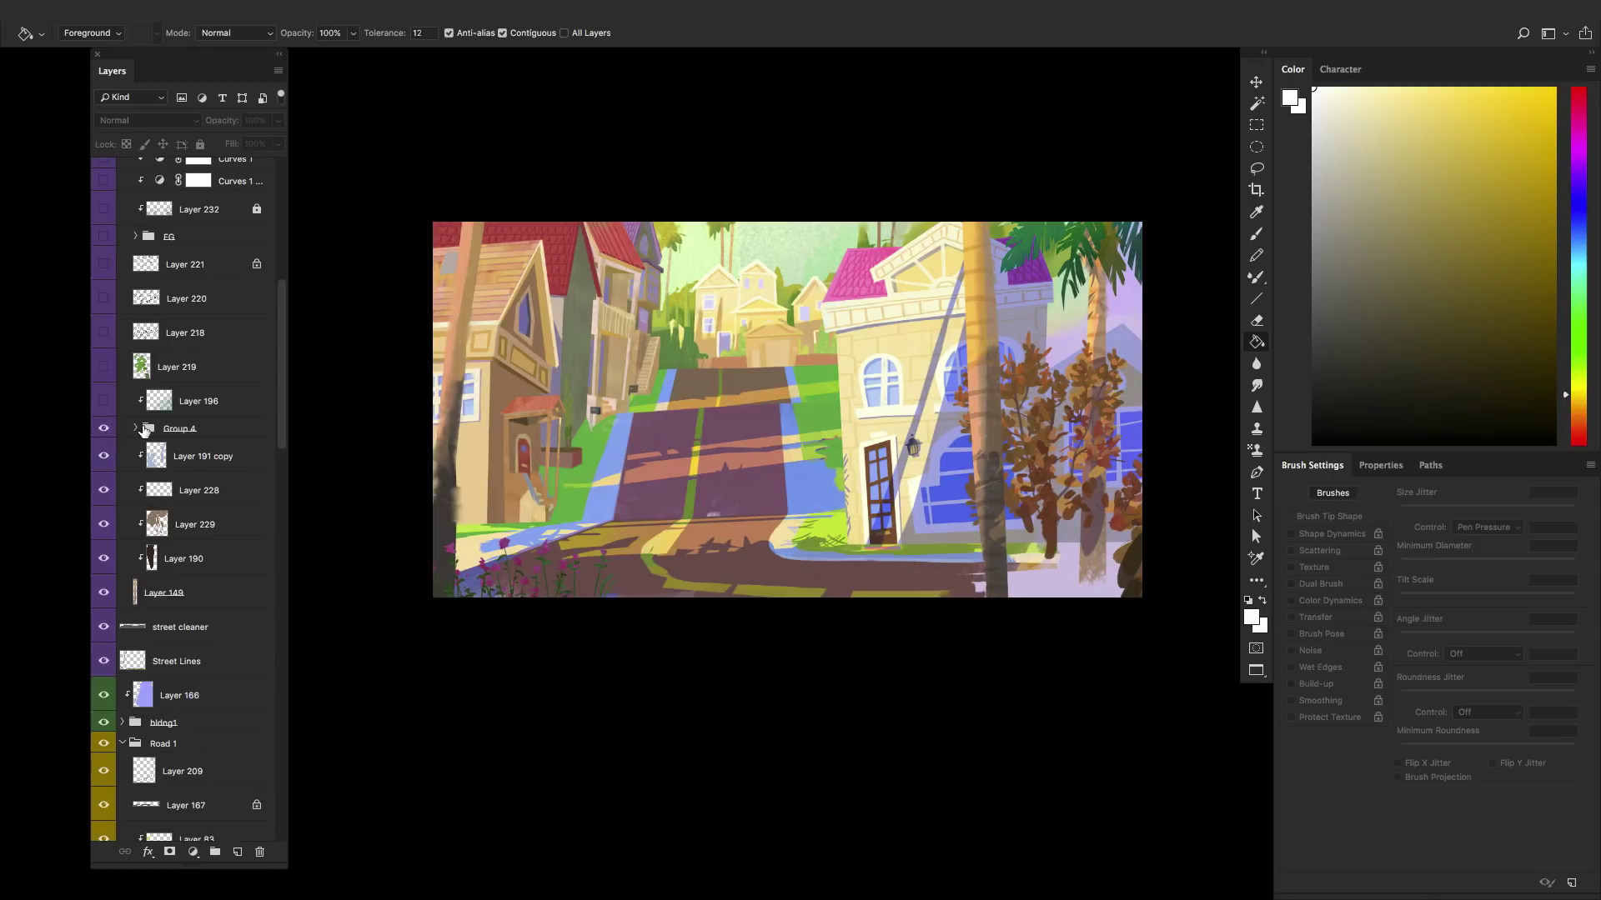
left_click(136, 428)
left_click(98, 365)
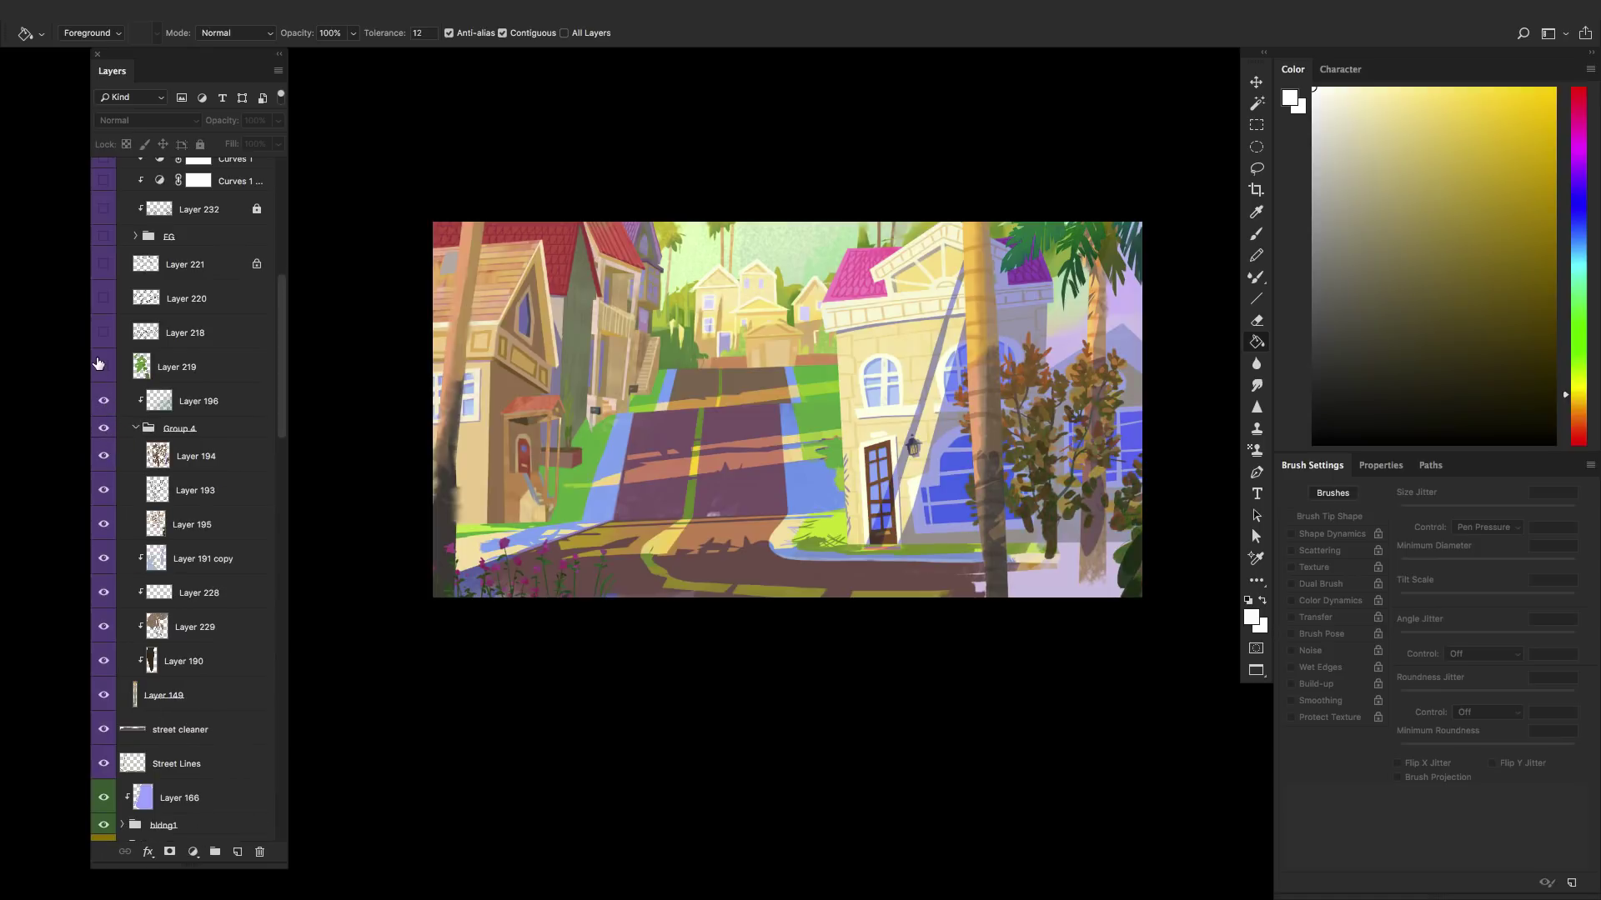
left_click(196, 464)
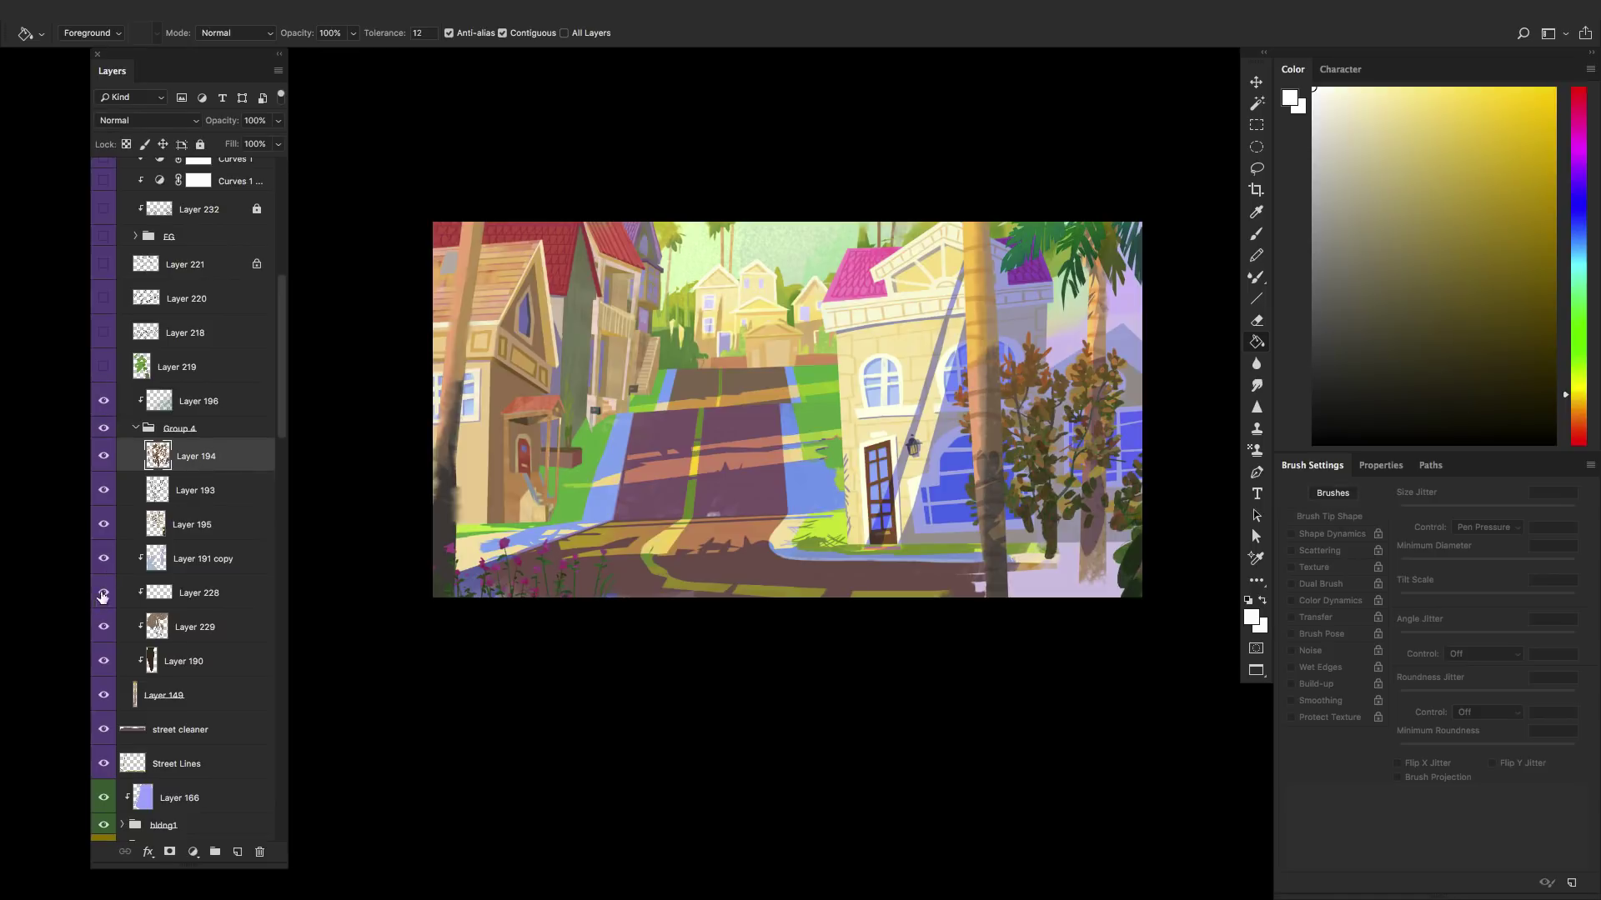
- Compare the right trees with and without the foliage and Layer 196, leaving both hidden
left_click(105, 430)
left_click(105, 430)
left_click(105, 430)
left_click(105, 430)
left_click(105, 431)
left_click(105, 430)
left_click(103, 401)
left_click(103, 401)
left_click(104, 401)
- Add empty Layer 238 and set a size-125 brush with Color Dynamics, Apply Per Tip off
key("b")
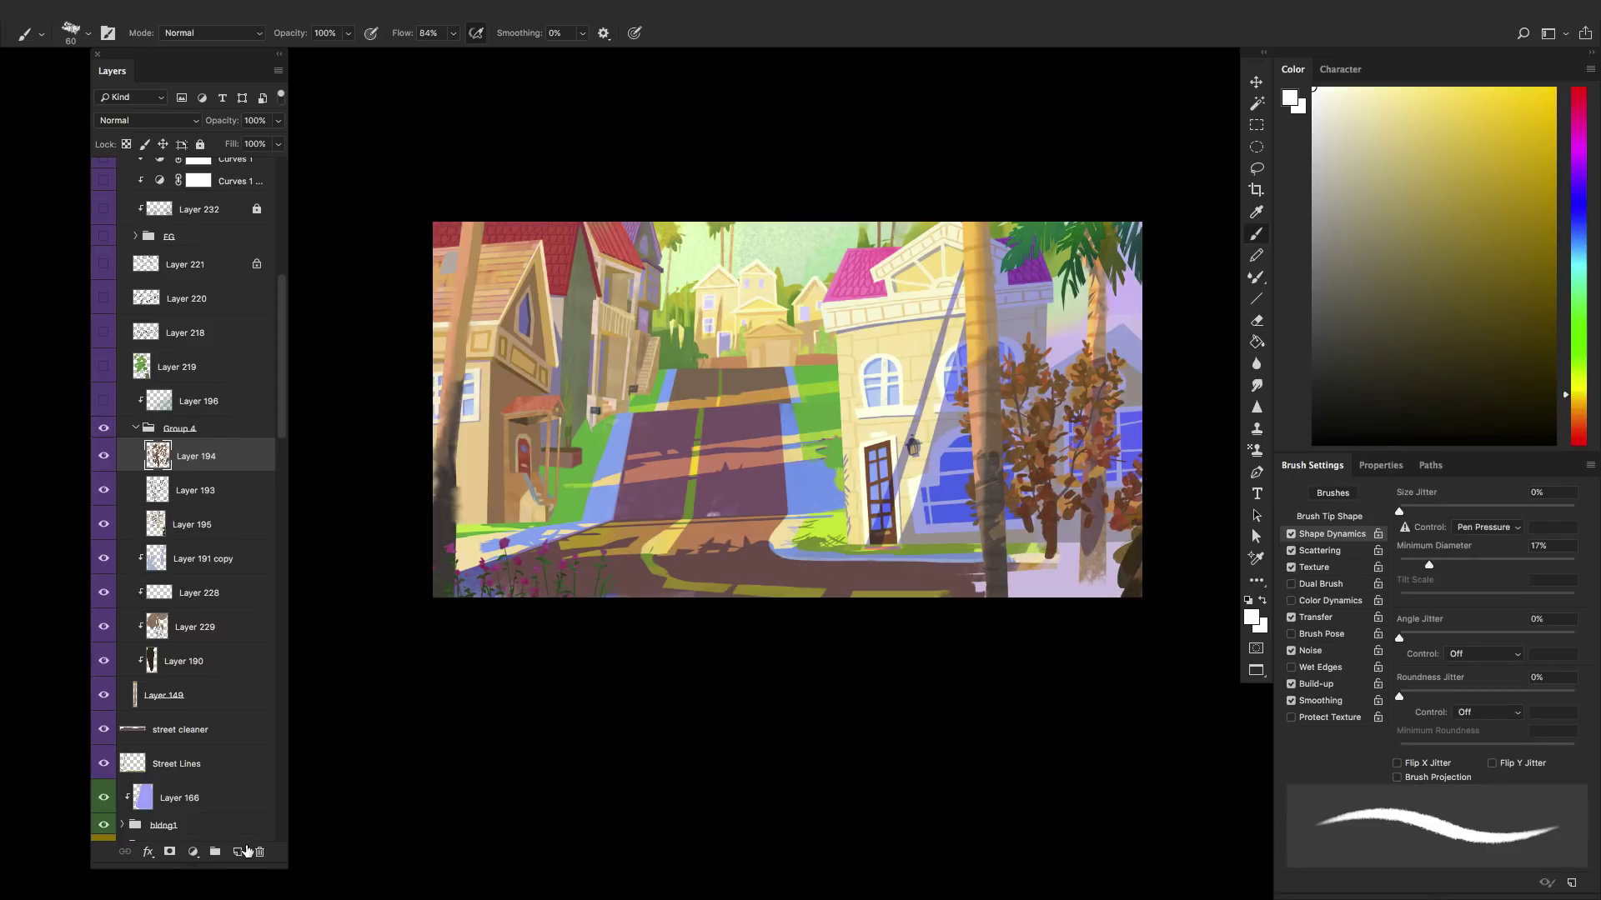
left_click(239, 851)
left_click(1343, 602)
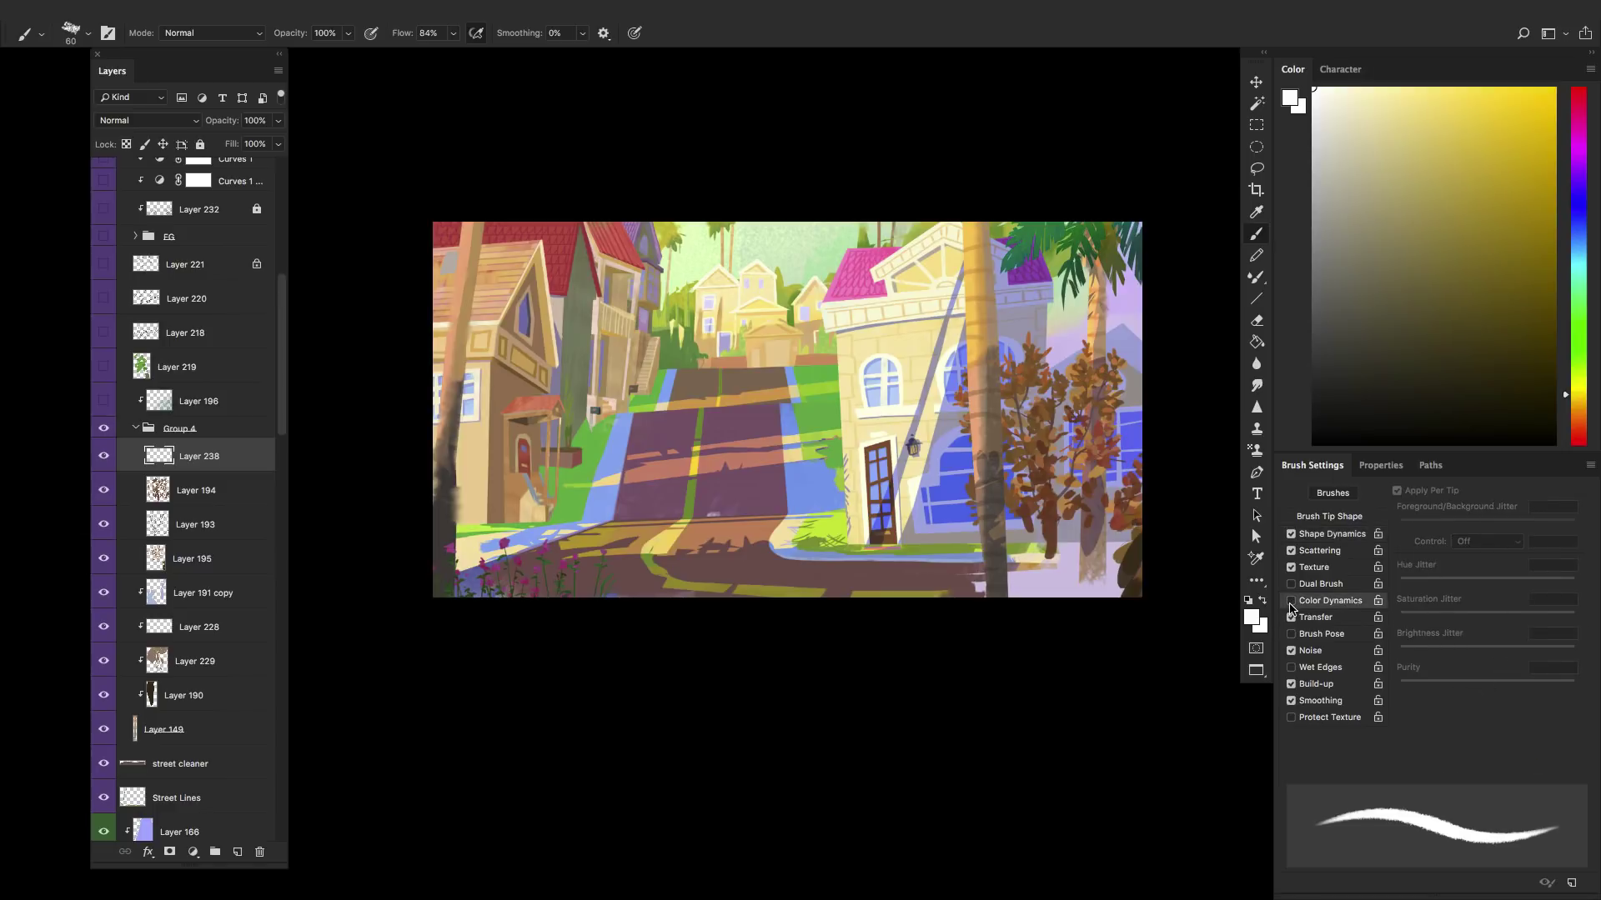
left_click(1398, 491)
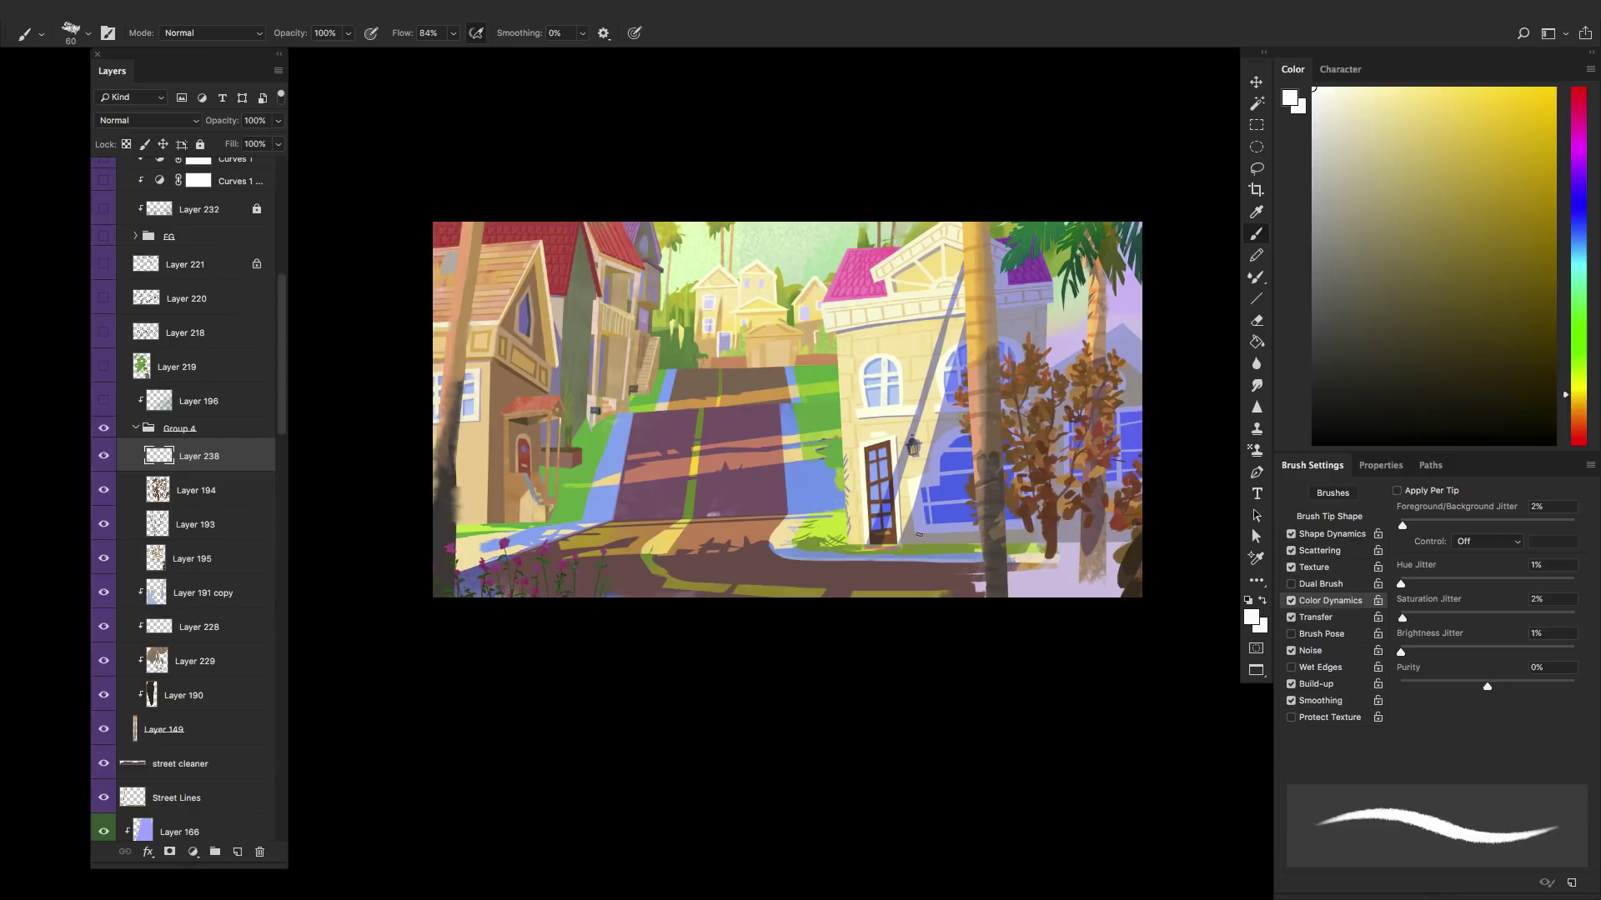
key("bracketright")
key("bracketright")
key("bracketright")
key("bracketright")
key("bracketright")
- Pick a cyan painting colour in the Color panel
left_click(1457, 182)
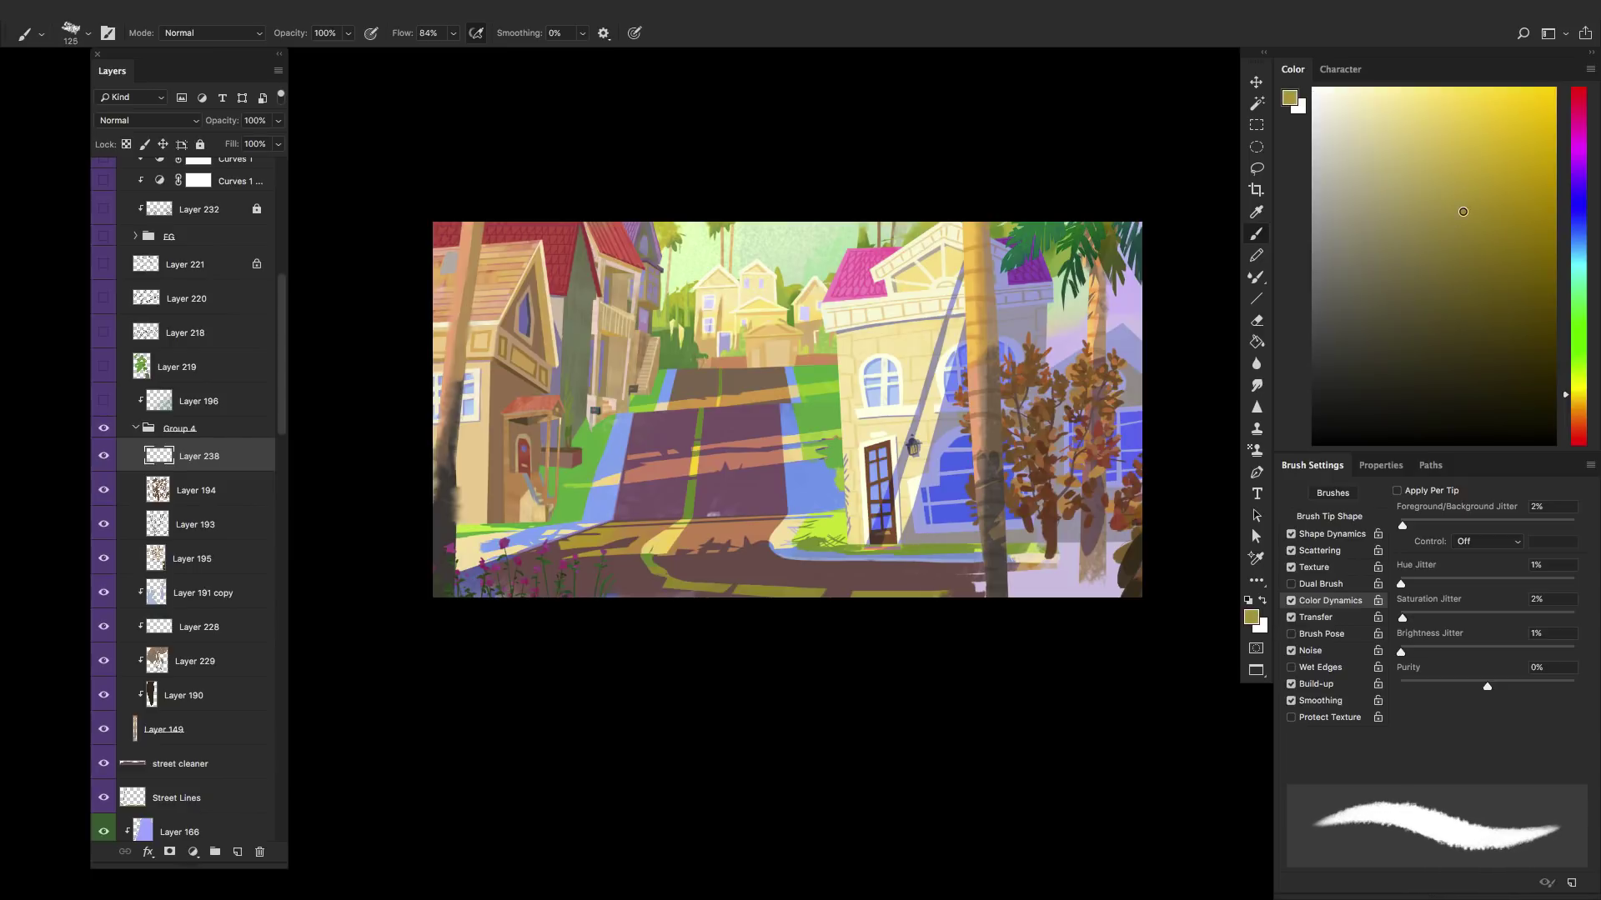
left_click(1572, 251)
left_click(1523, 123)
left_click(1529, 120)
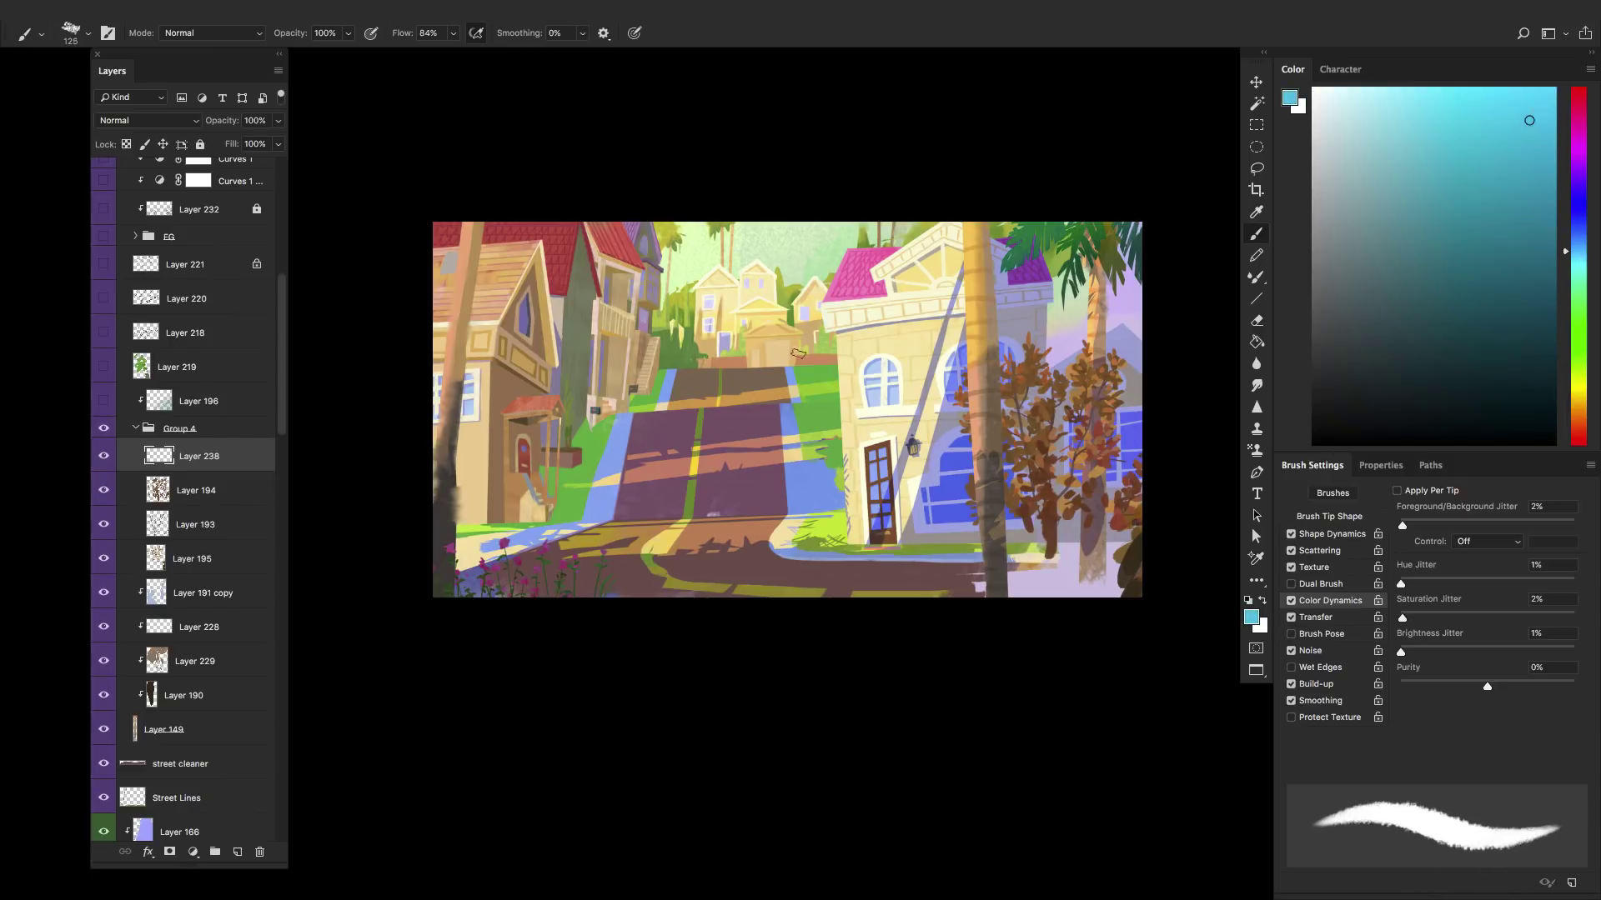
- Test hue jitter at 61% with strokes, then reset it to 0%
left_click(1450, 579)
left_click(1507, 579)
left_click_drag(723, 315, 727, 410)
mouse_move(764, 317)
left_mouse_down()
mouse_move(760, 393)
mouse_move(788, 403)
left_mouse_up()
mouse_move(822, 310)
left_mouse_down()
mouse_move(815, 405)
mouse_move(880, 428)
left_mouse_up()
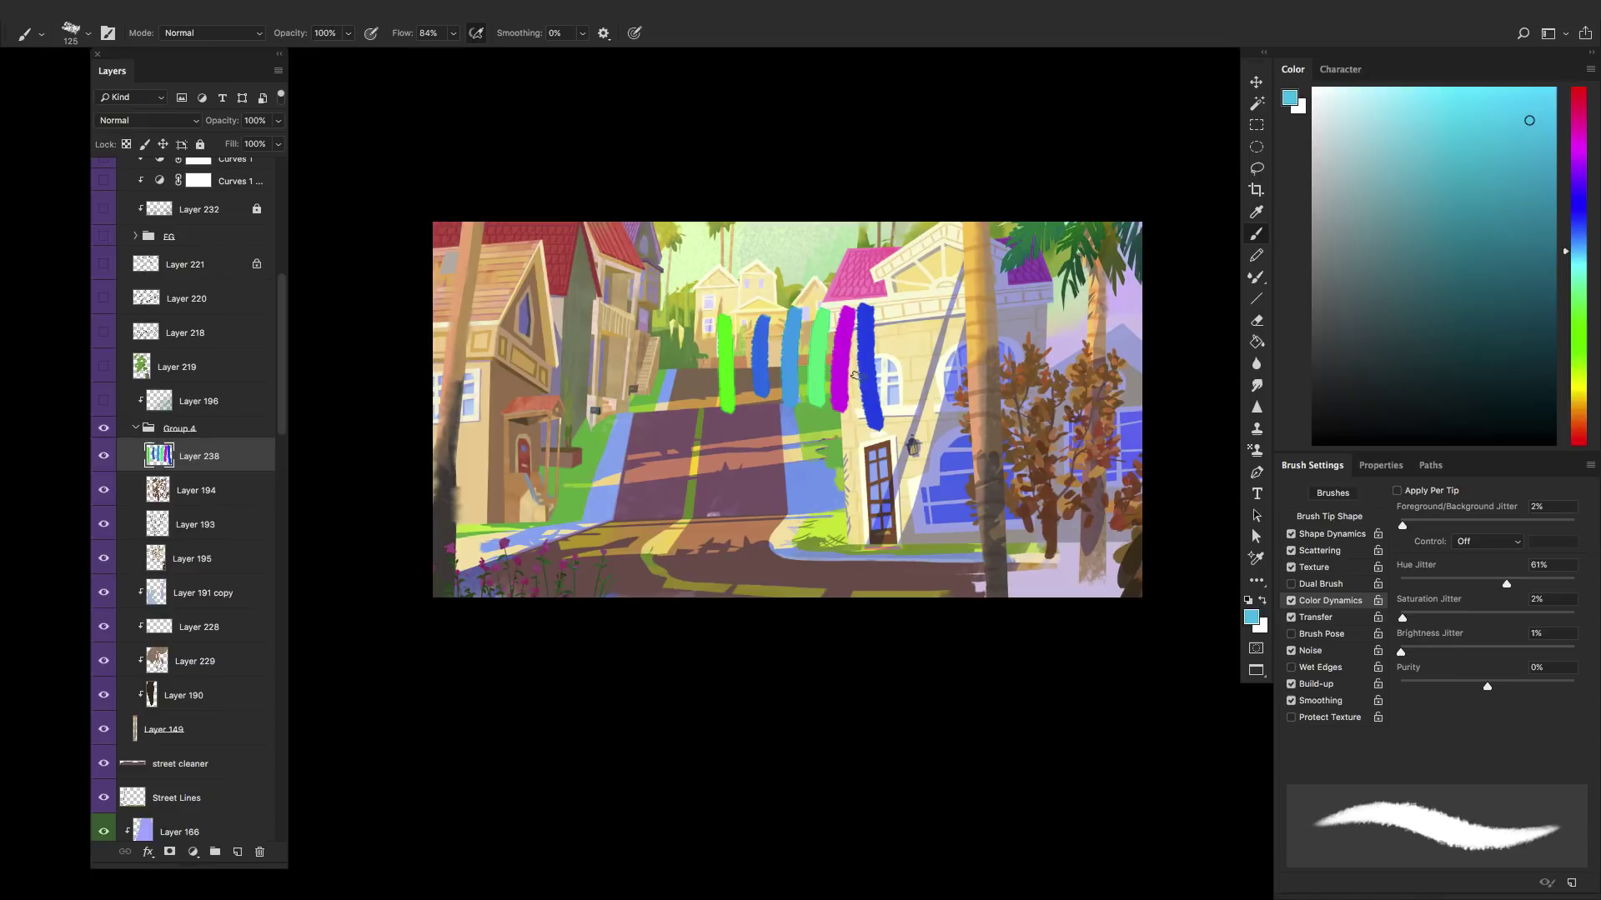
left_click(1400, 579)
- Test saturation jitter at 89% with strokes, then reset it to 0%
left_click(1553, 614)
mouse_move(730, 430)
left_mouse_down()
mouse_move(735, 507)
mouse_move(761, 510)
left_mouse_up()
mouse_move(792, 417)
left_mouse_down()
mouse_move(790, 517)
mouse_move(817, 517)
left_mouse_up()
mouse_move(839, 415)
left_mouse_down()
mouse_move(838, 517)
mouse_move(873, 515)
left_mouse_up()
left_click_drag(885, 432, 890, 525)
left_click(1555, 649)
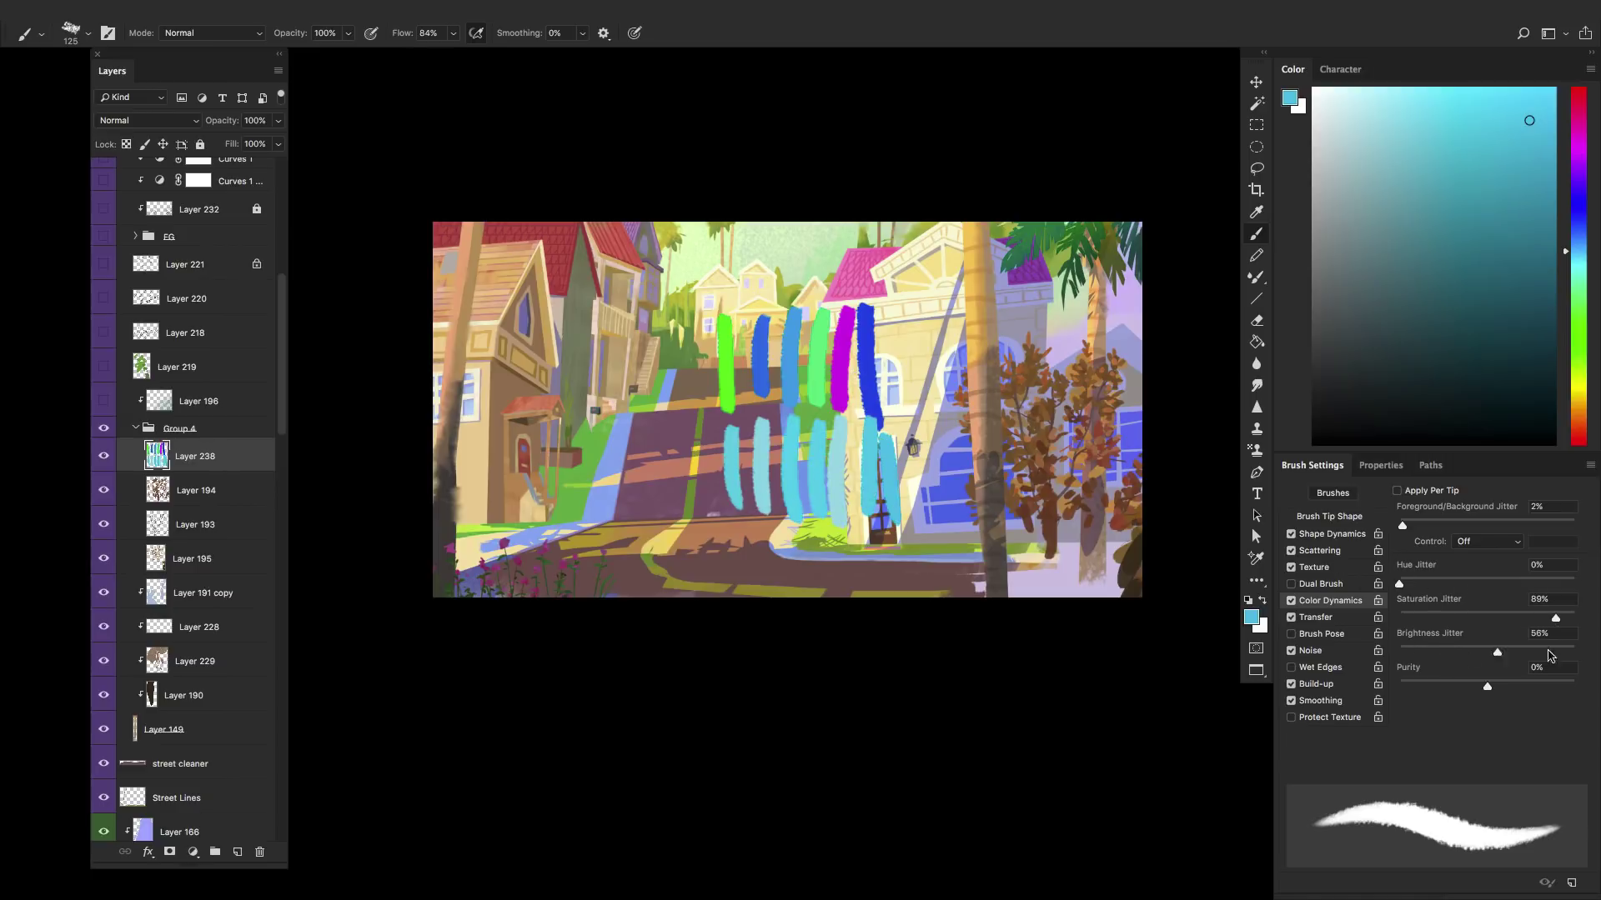
- Test brightness jitter at 90% with a row of strokes
left_click(1400, 617)
left_click_drag(733, 525, 738, 590)
mouse_move(782, 505)
left_mouse_down()
mouse_move(764, 584)
mouse_move(804, 593)
left_mouse_up()
left_click_drag(832, 525, 834, 593)
mouse_move(863, 517)
left_mouse_down()
mouse_move(859, 595)
mouse_move(892, 596)
left_mouse_up()
left_click_drag(915, 505, 911, 570)
- Settle jitter at 5% hue, 7% saturation, 7% brightness and clear the test strokes
left_click(1410, 648)
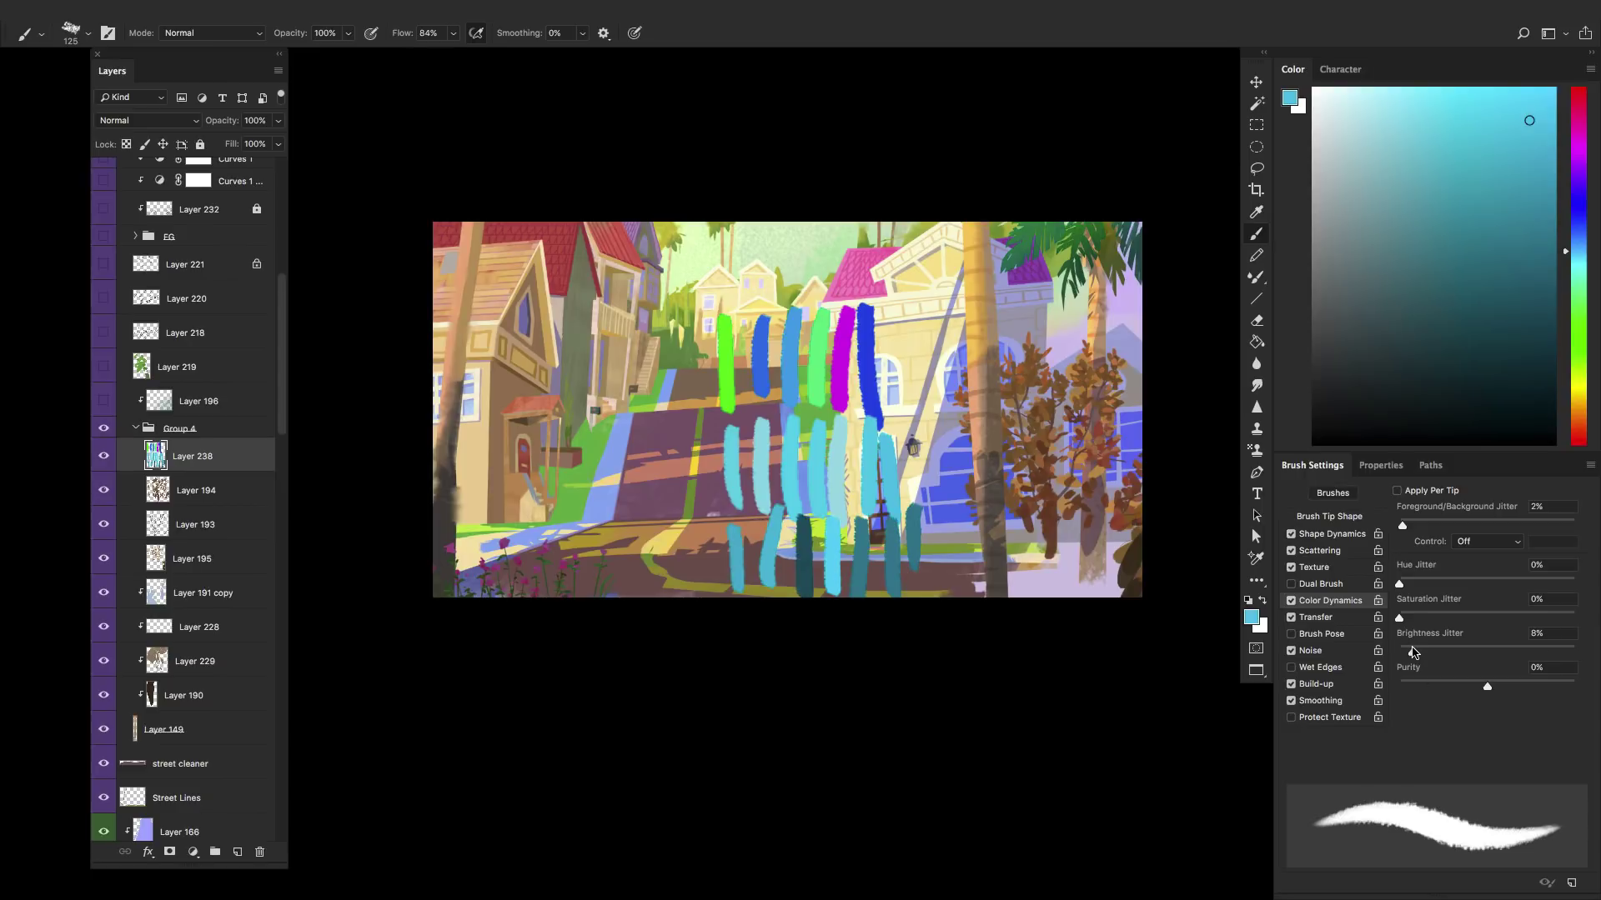
left_click(1412, 652)
left_click(1409, 617)
left_click(1409, 584)
key("ctrl+a")
key("Delete")
- Paint light-blue hatching near the house corner and window, then delete it
left_click_drag(811, 365, 782, 424)
left_click_drag(822, 389, 817, 438)
mouse_move(840, 342)
left_mouse_down()
mouse_move(851, 428)
mouse_move(842, 373)
mouse_move(825, 364)
mouse_move(804, 387)
mouse_move(836, 426)
mouse_move(809, 416)
mouse_move(824, 469)
left_mouse_up()
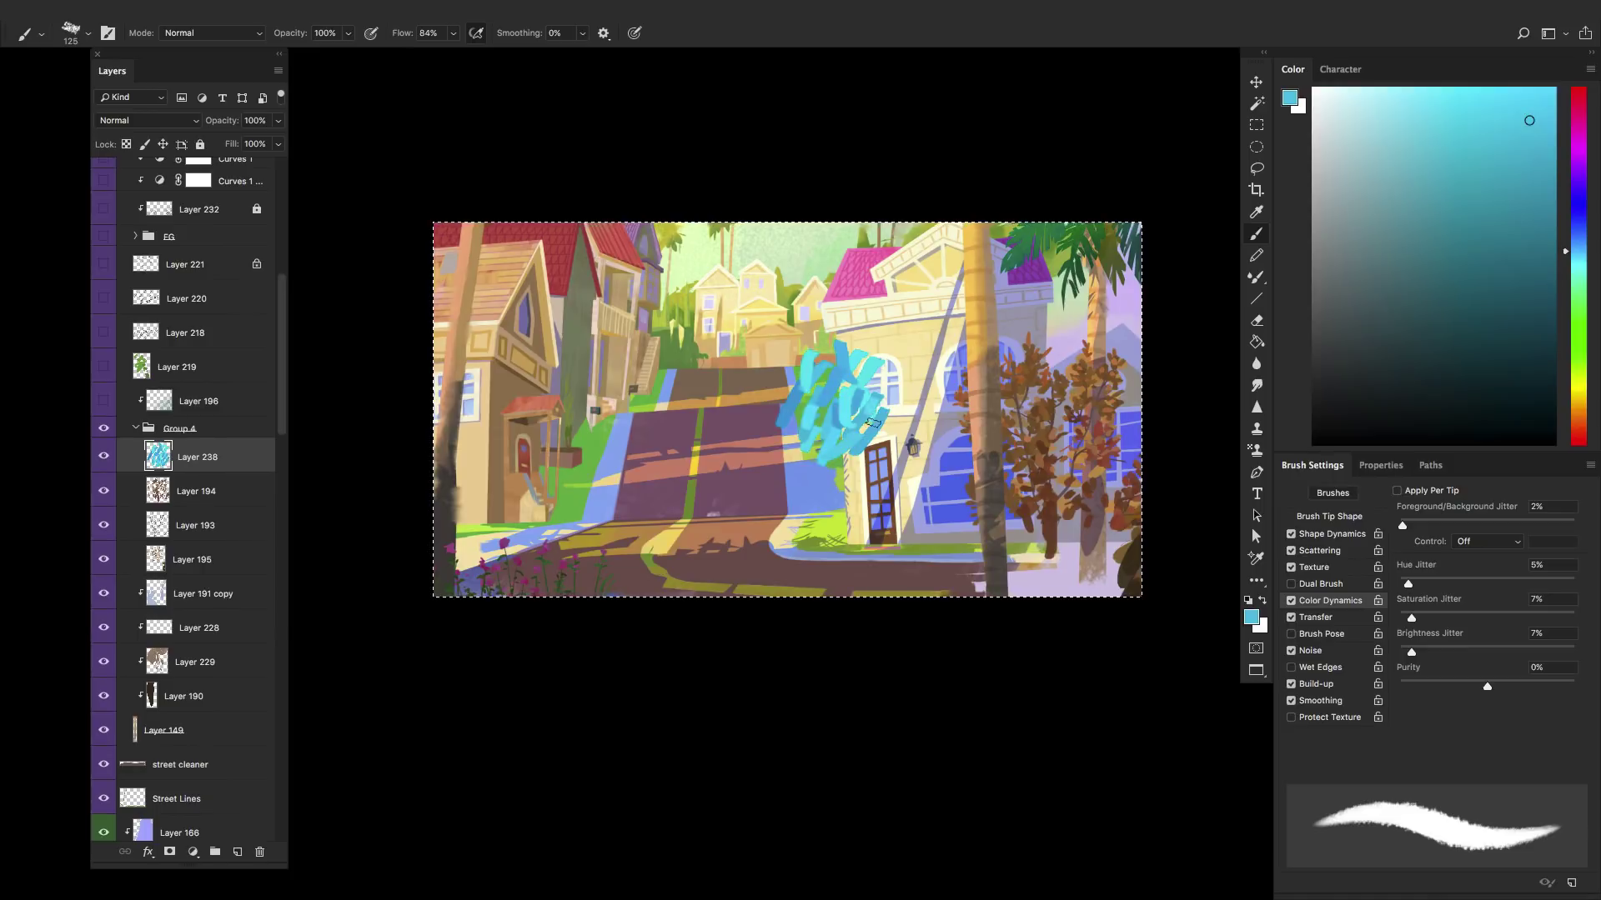
left_click_drag(896, 367, 879, 413)
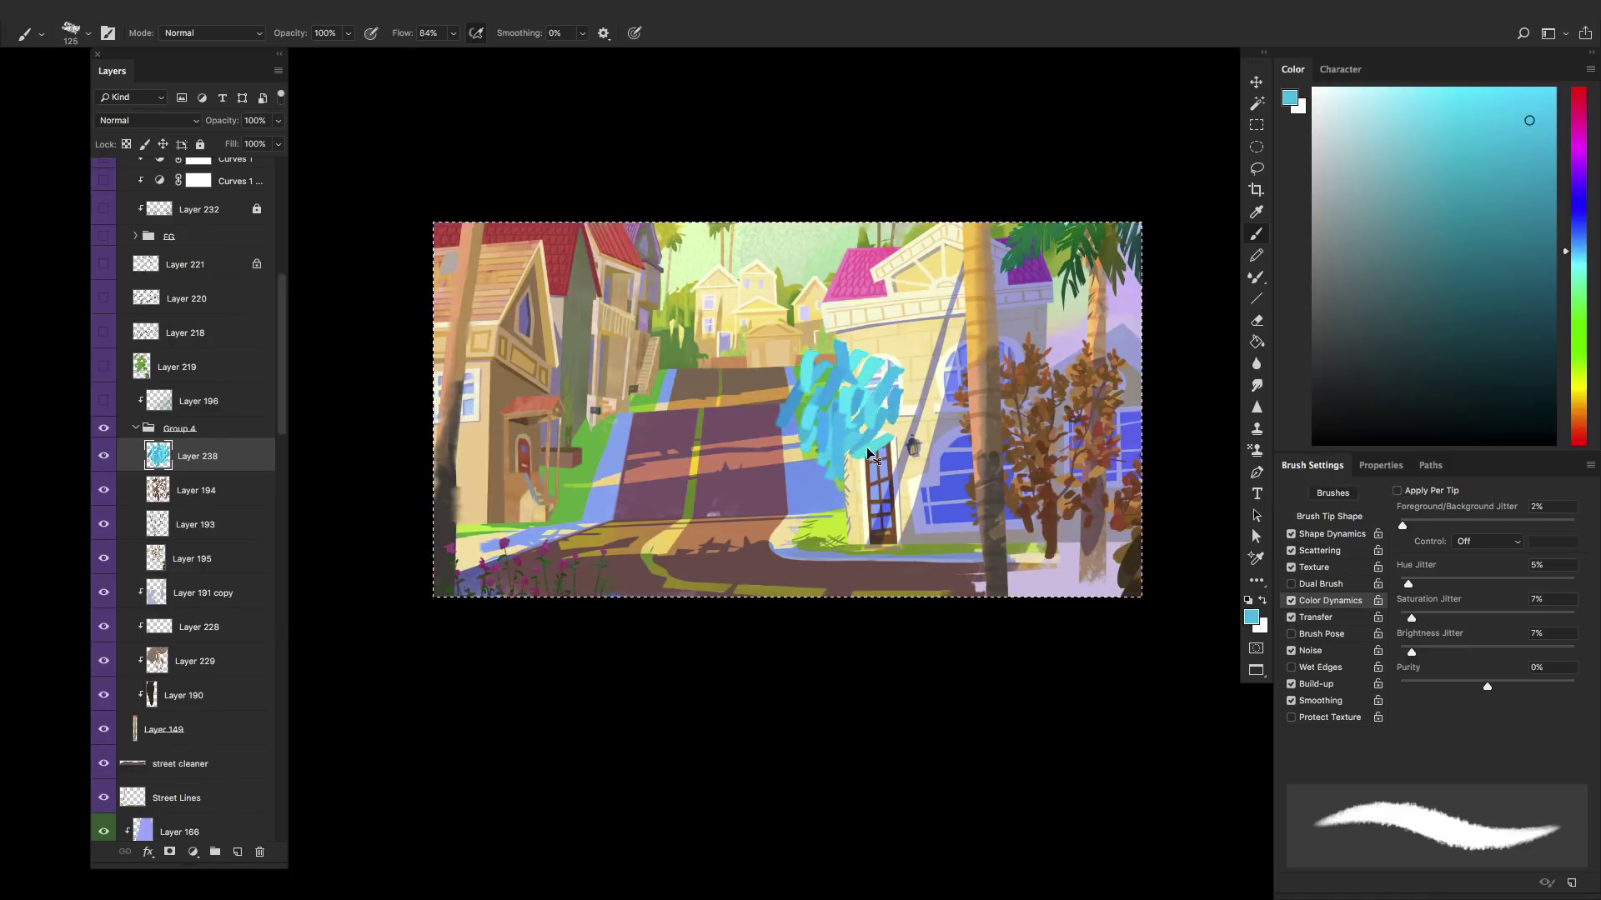
key("Delete")
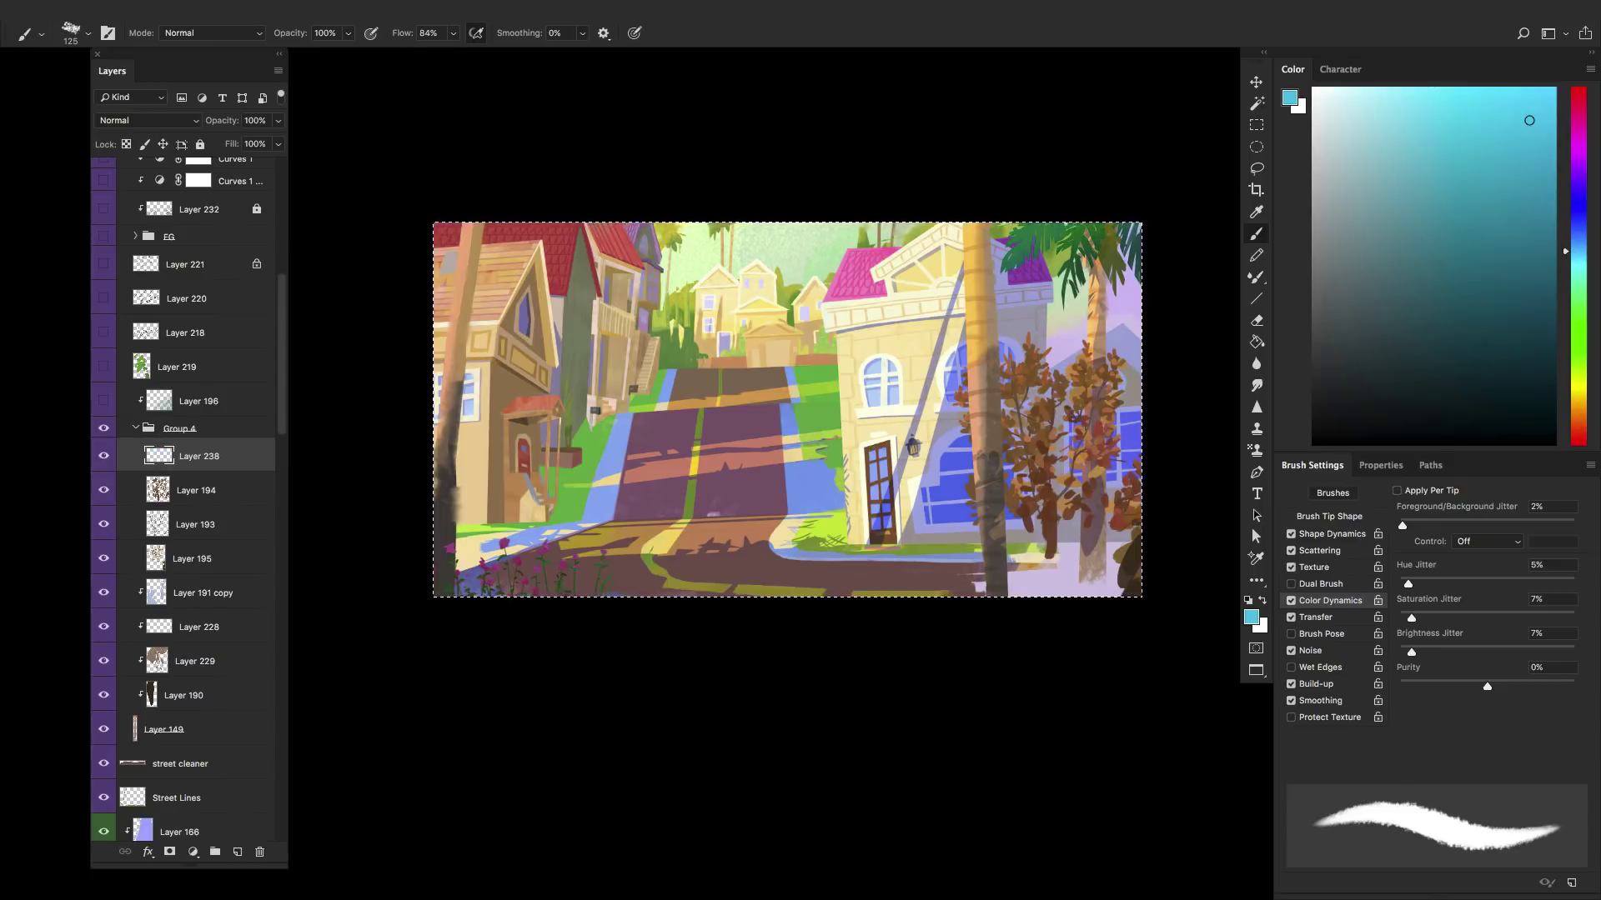
scroll(142, 625, "up", 5)
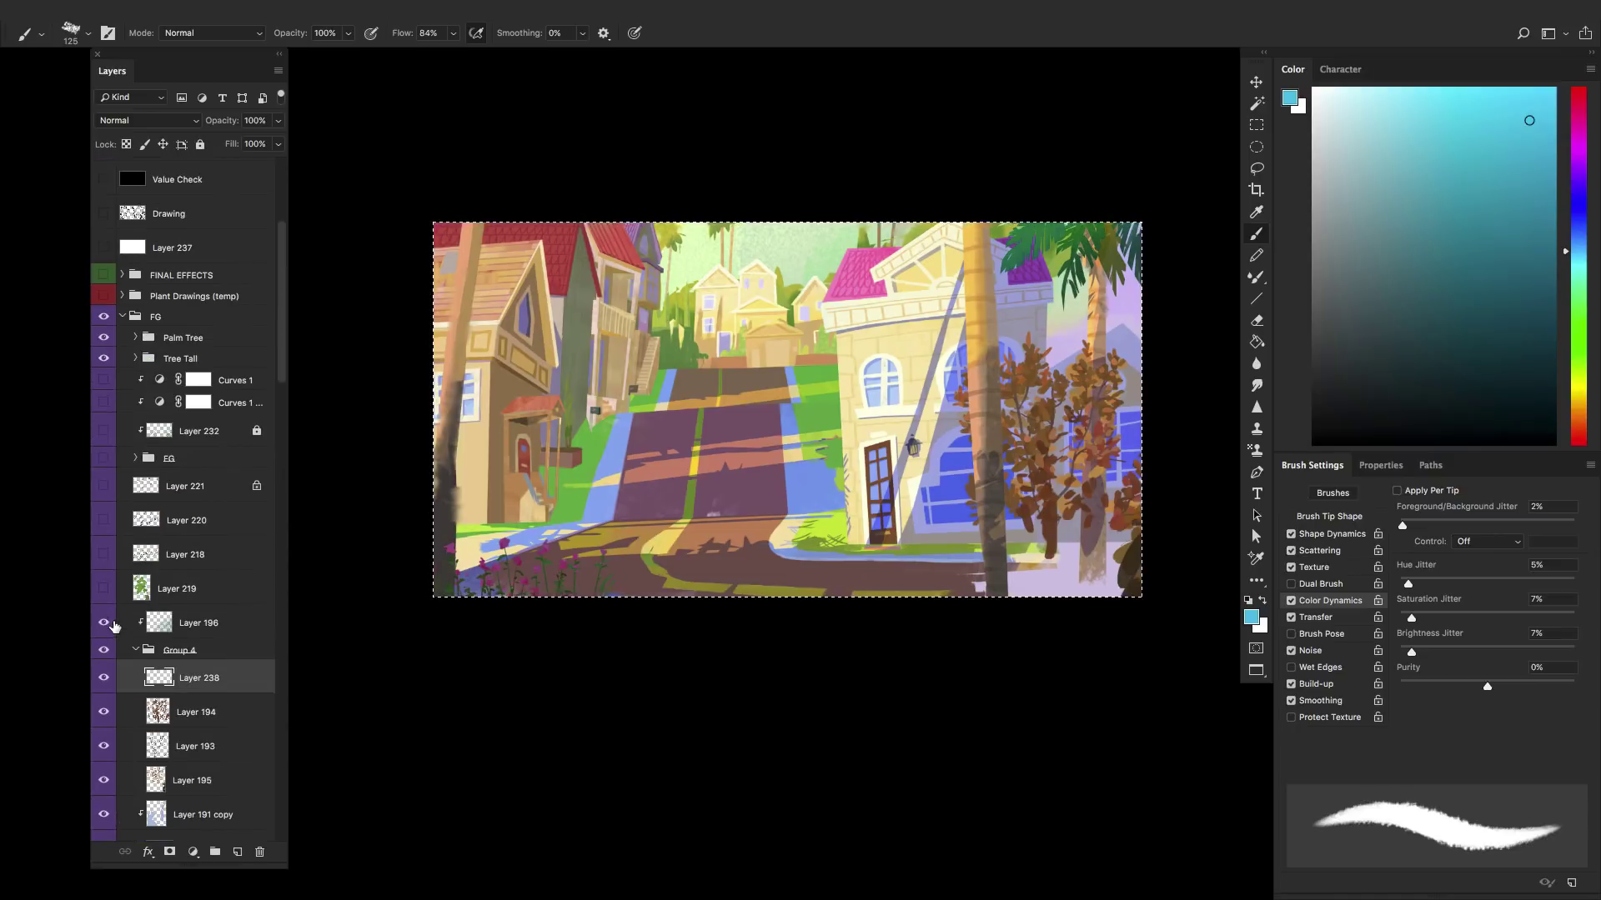
left_click(200, 624)
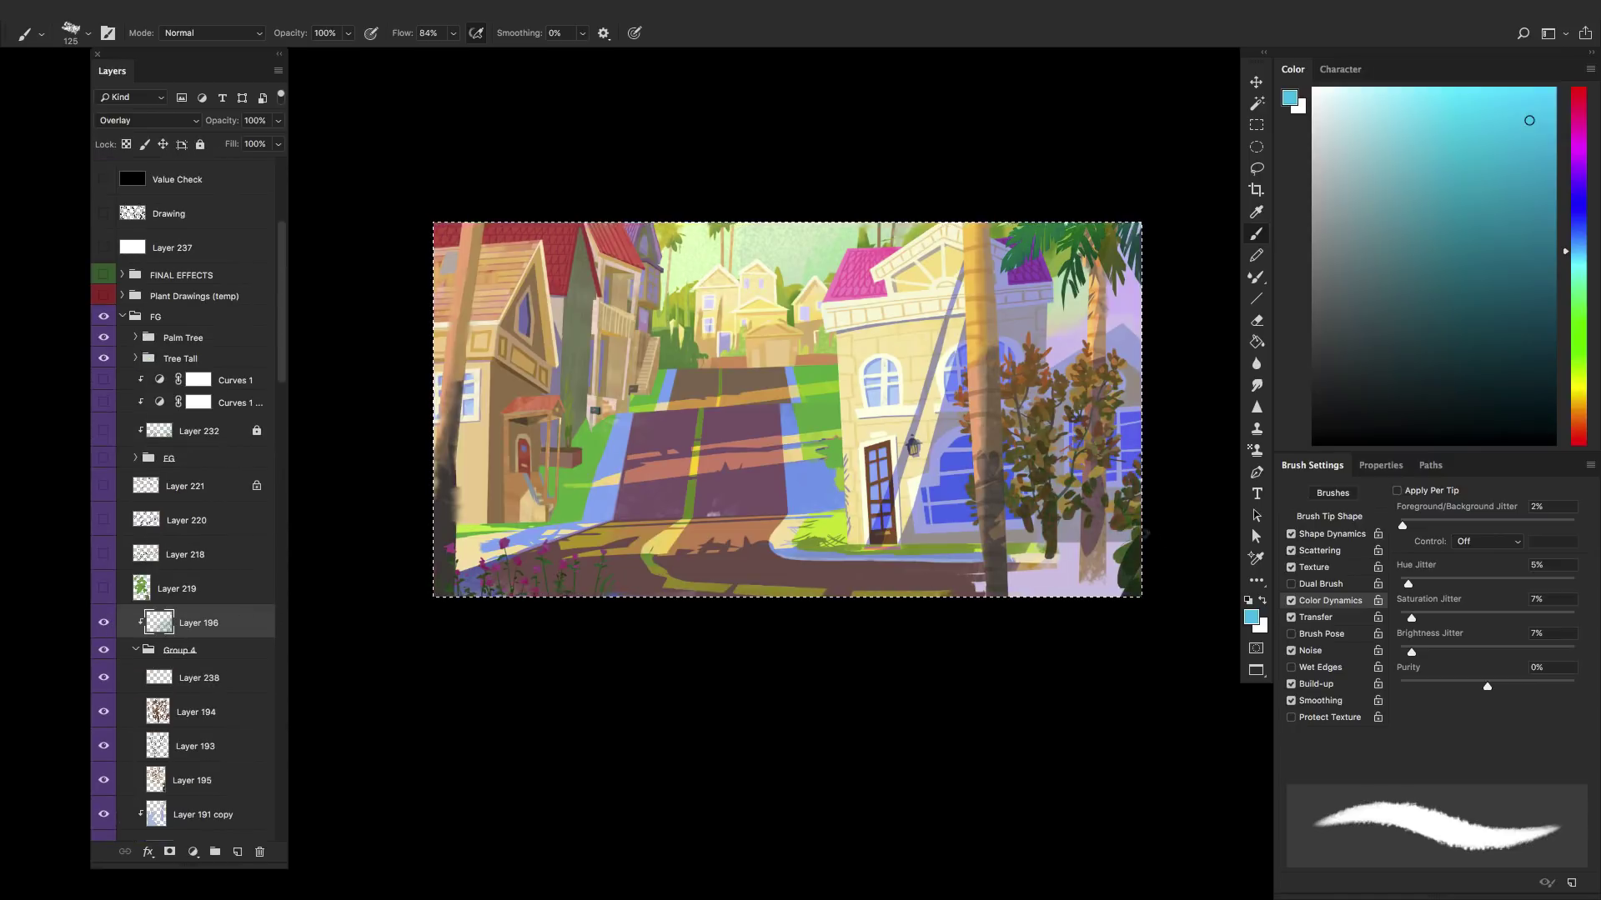
left_click(1254, 83)
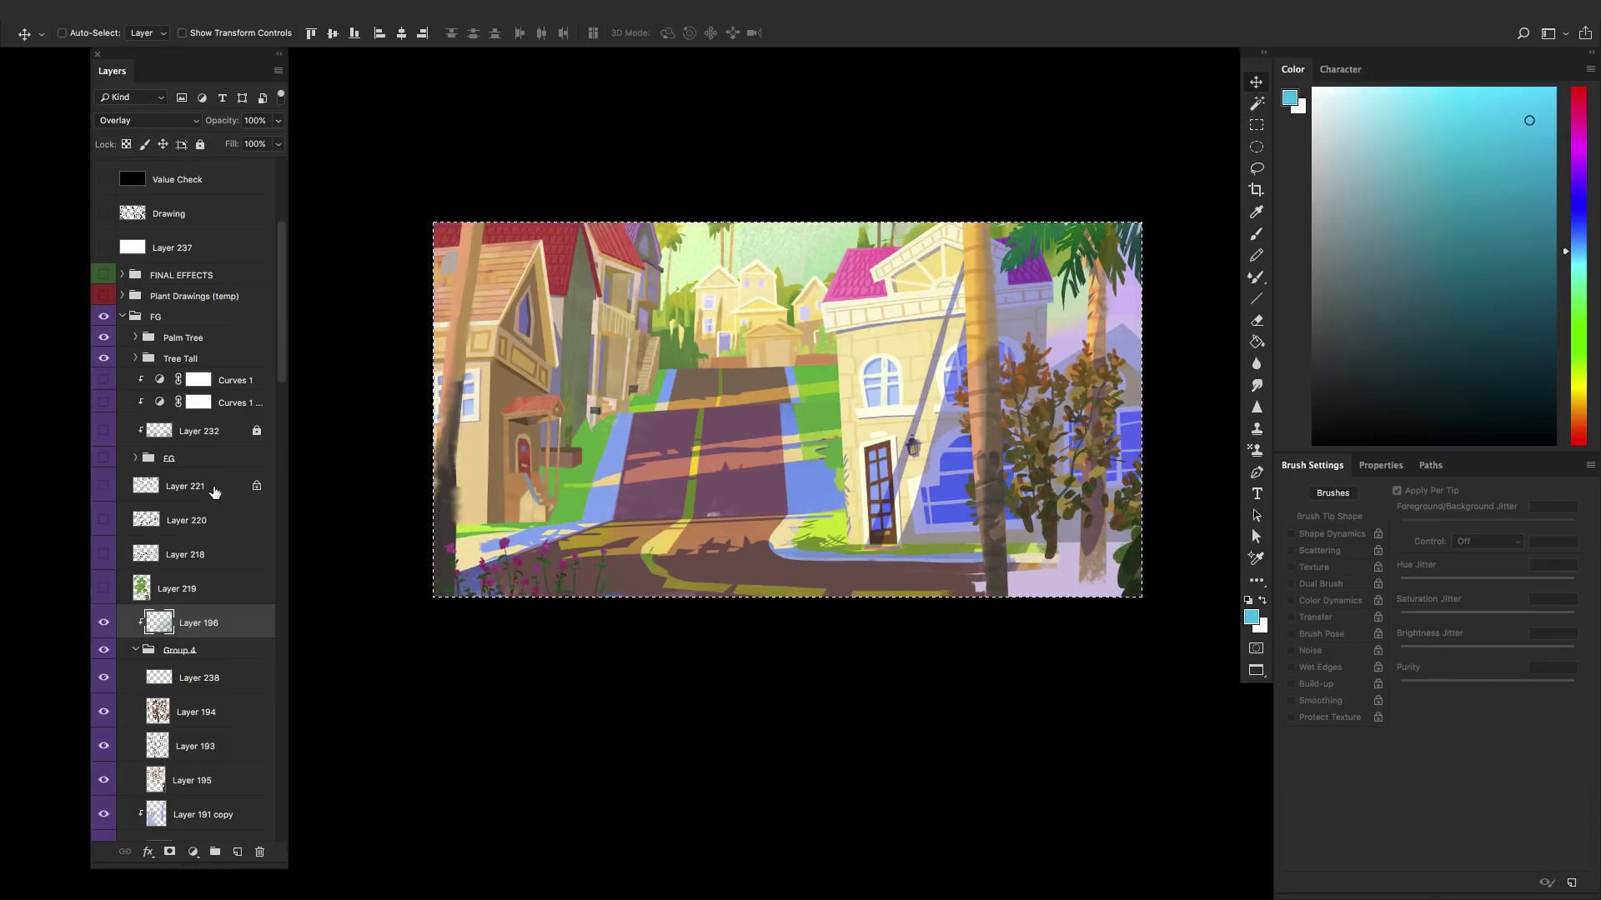
left_click(165, 122)
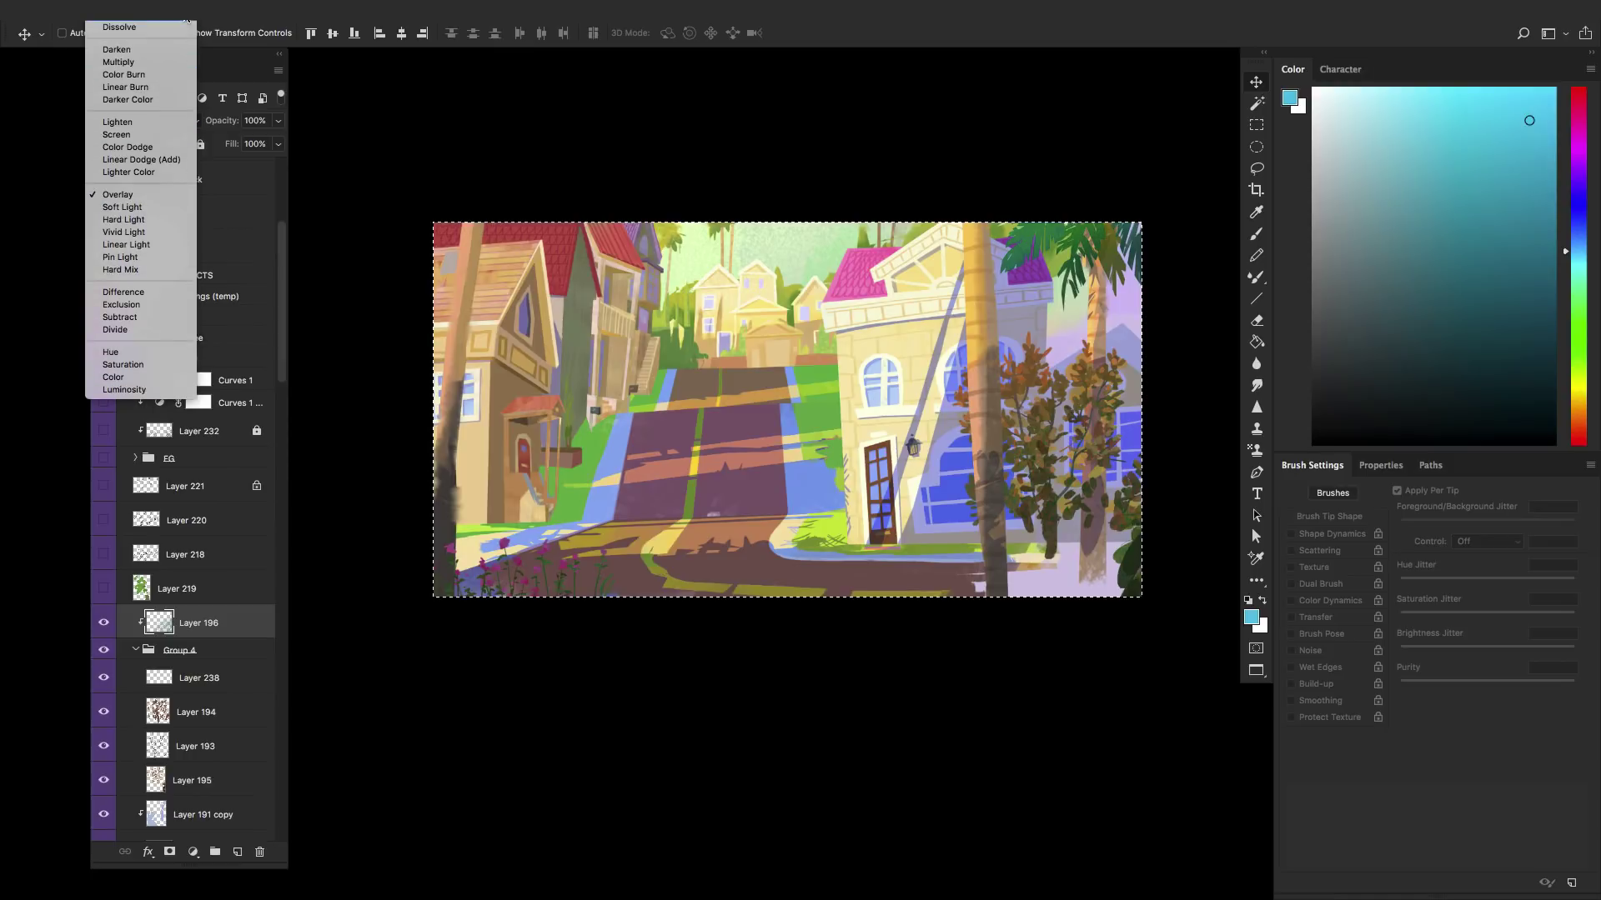
left_click(185, 22)
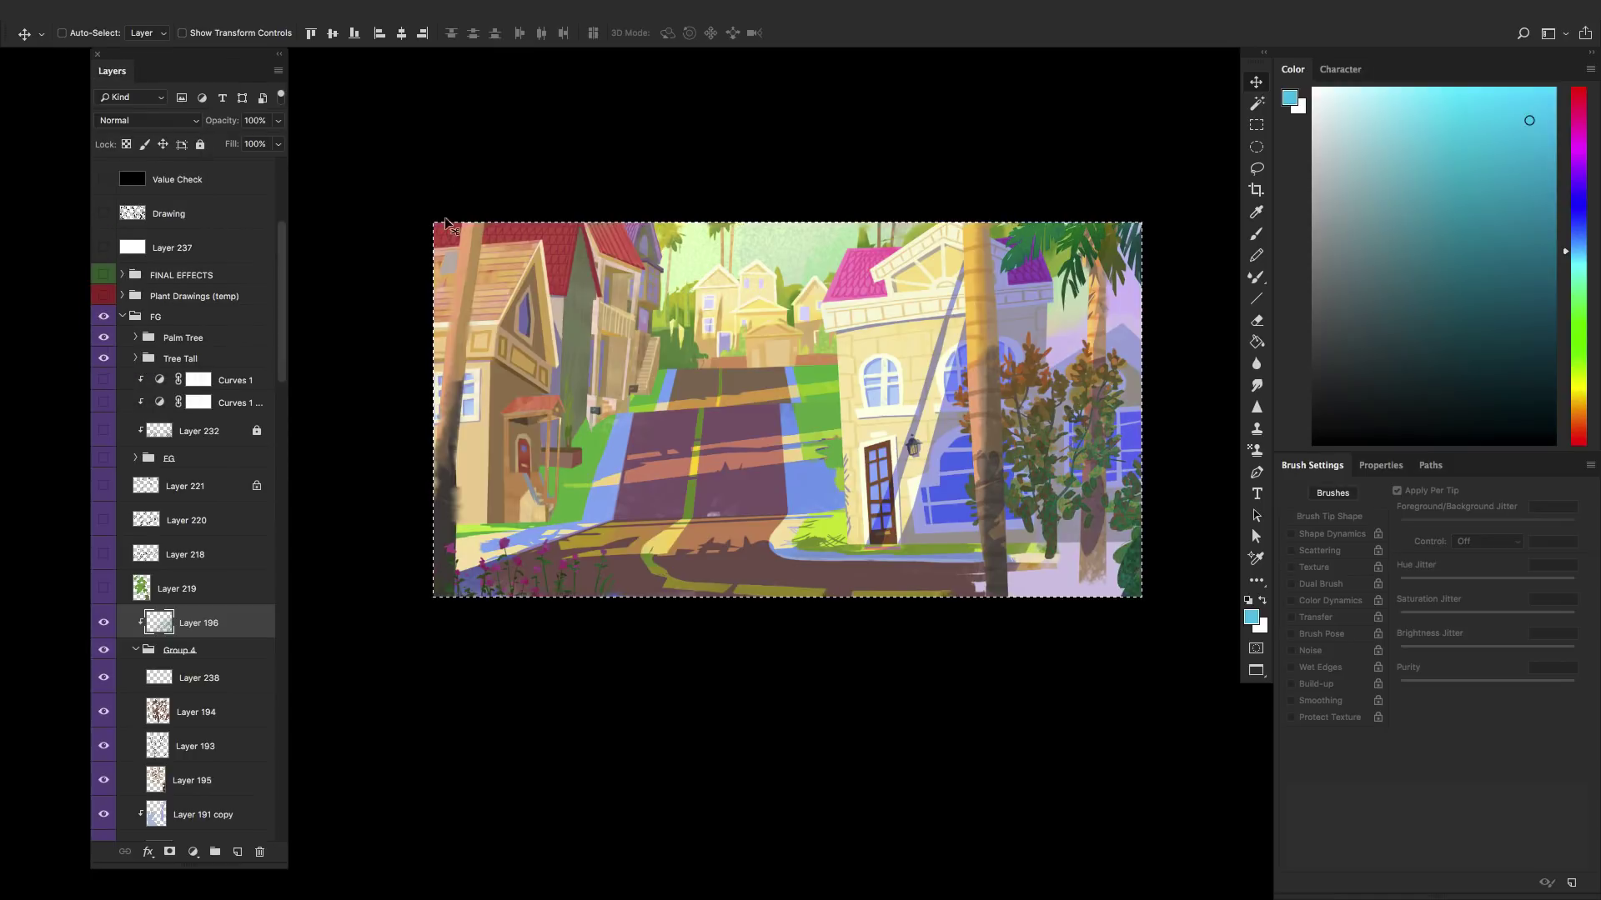
left_click(159, 121)
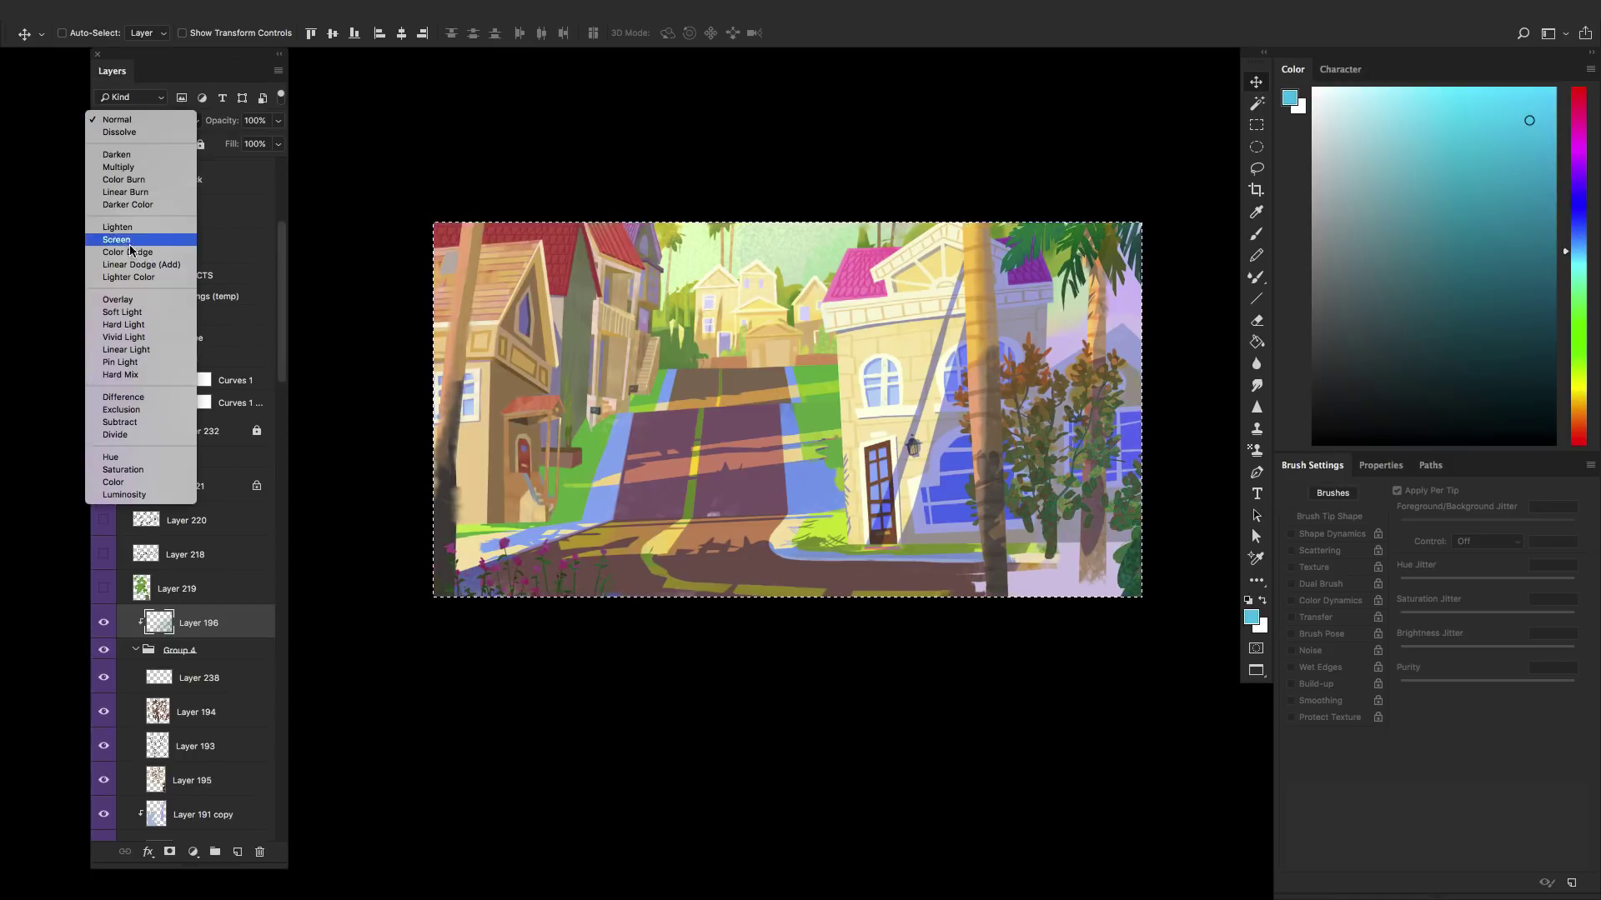
left_click(136, 302)
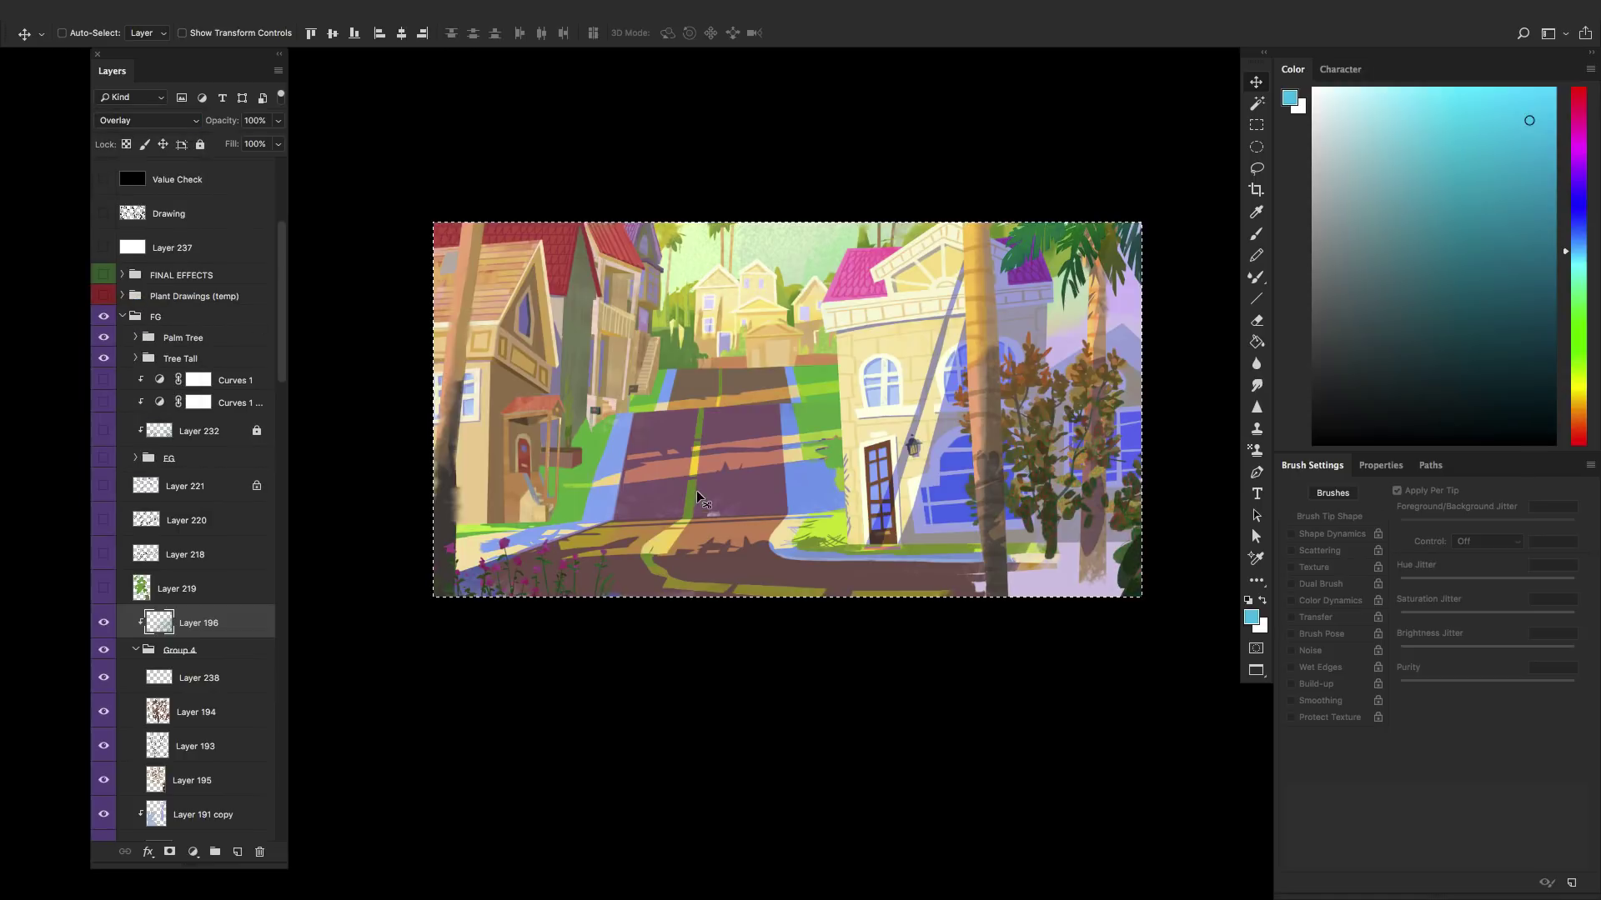
key("ctrl+u")
left_click_drag(1299, 199, 1264, 208)
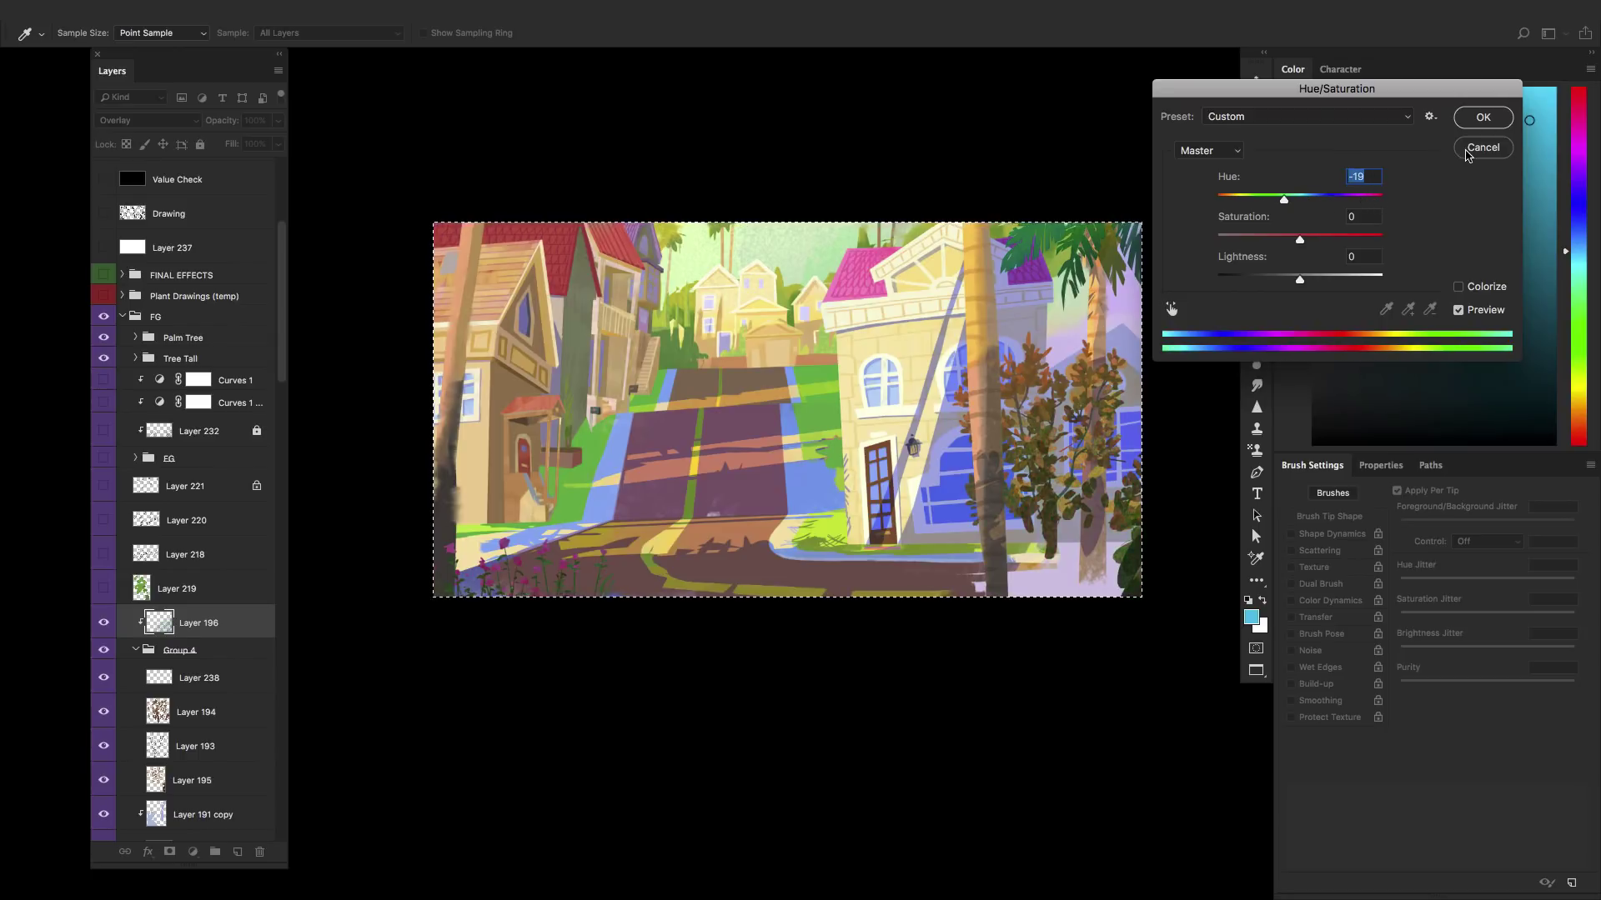
left_click(1469, 153)
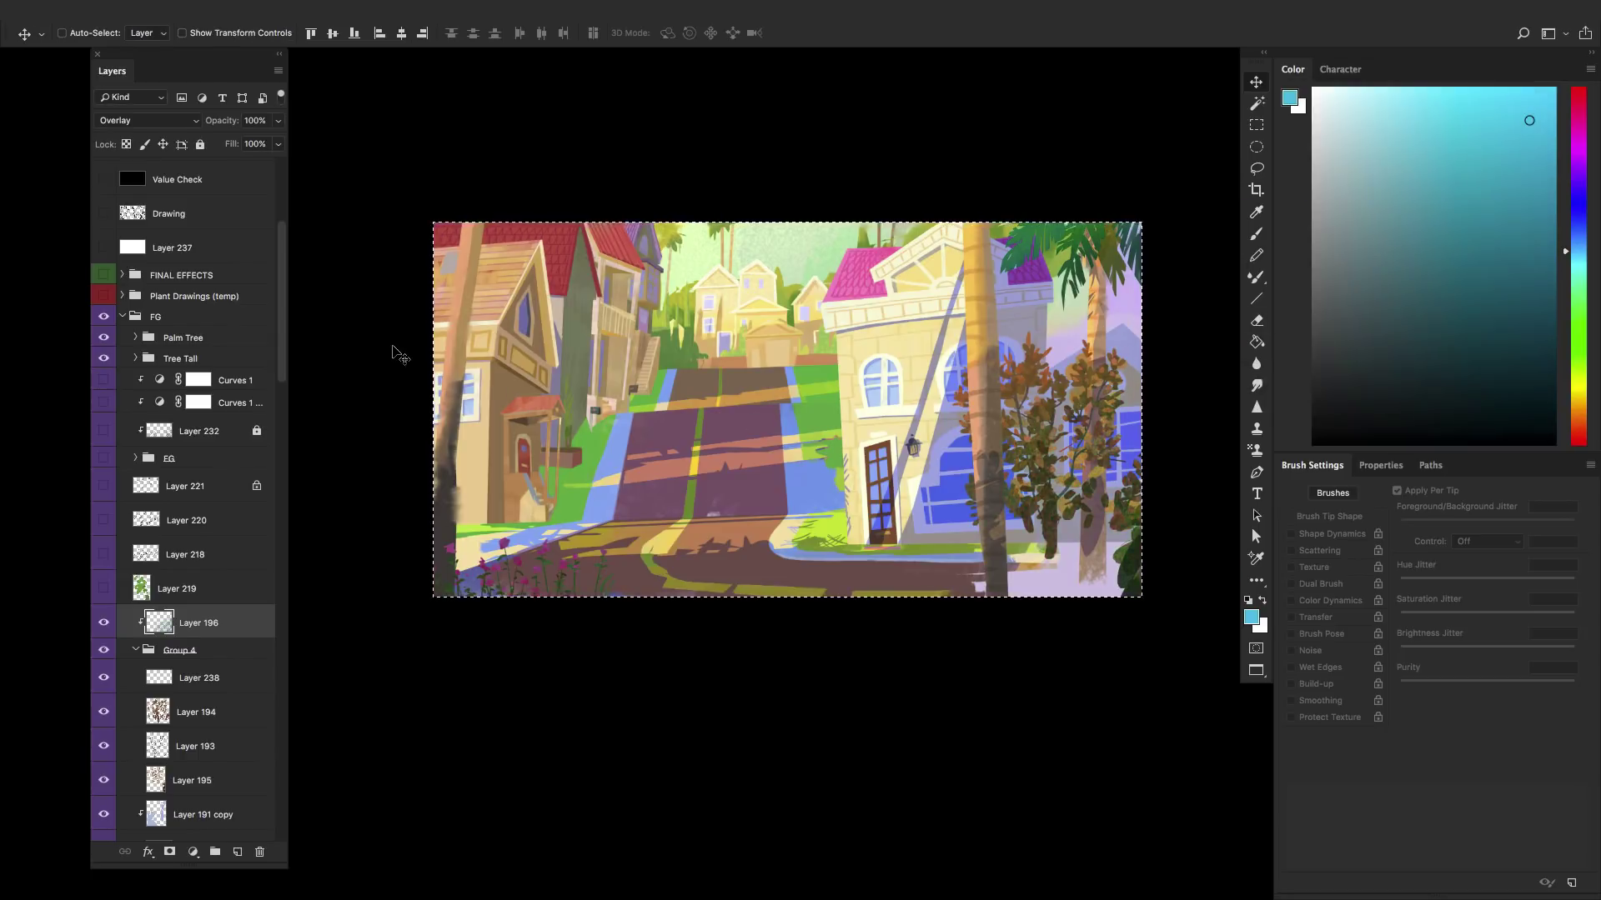
- Show Layers 219, 218, 220, 221, the EG group and Layer 232 again
left_click(104, 588)
left_click(103, 549)
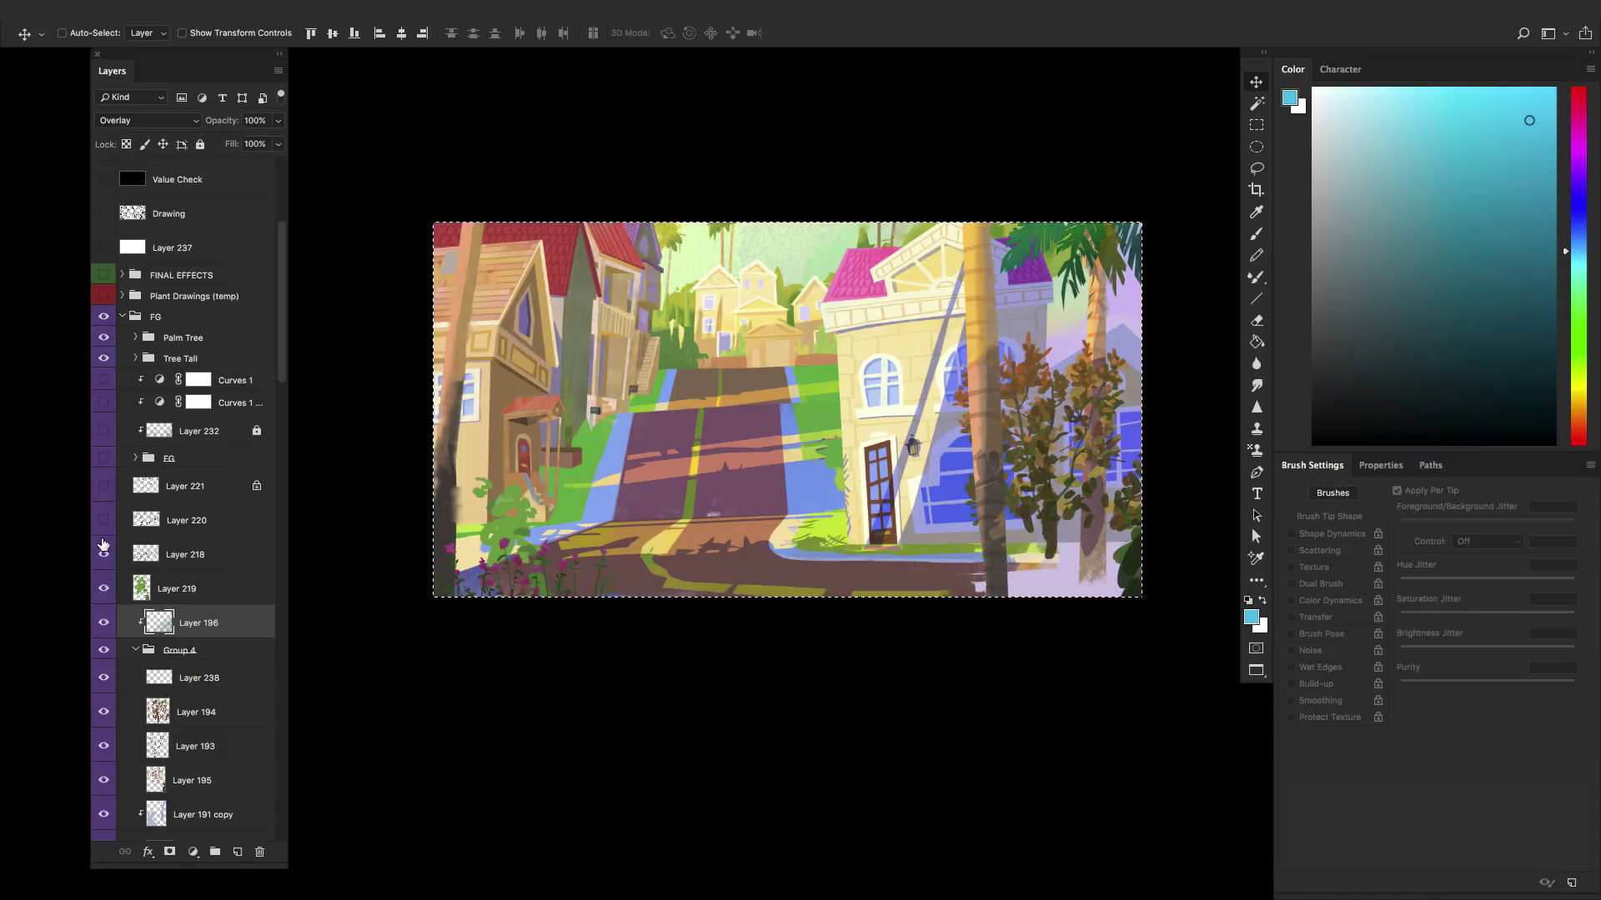
left_click(104, 520)
left_click(103, 487)
left_click(103, 458)
left_click(103, 431)
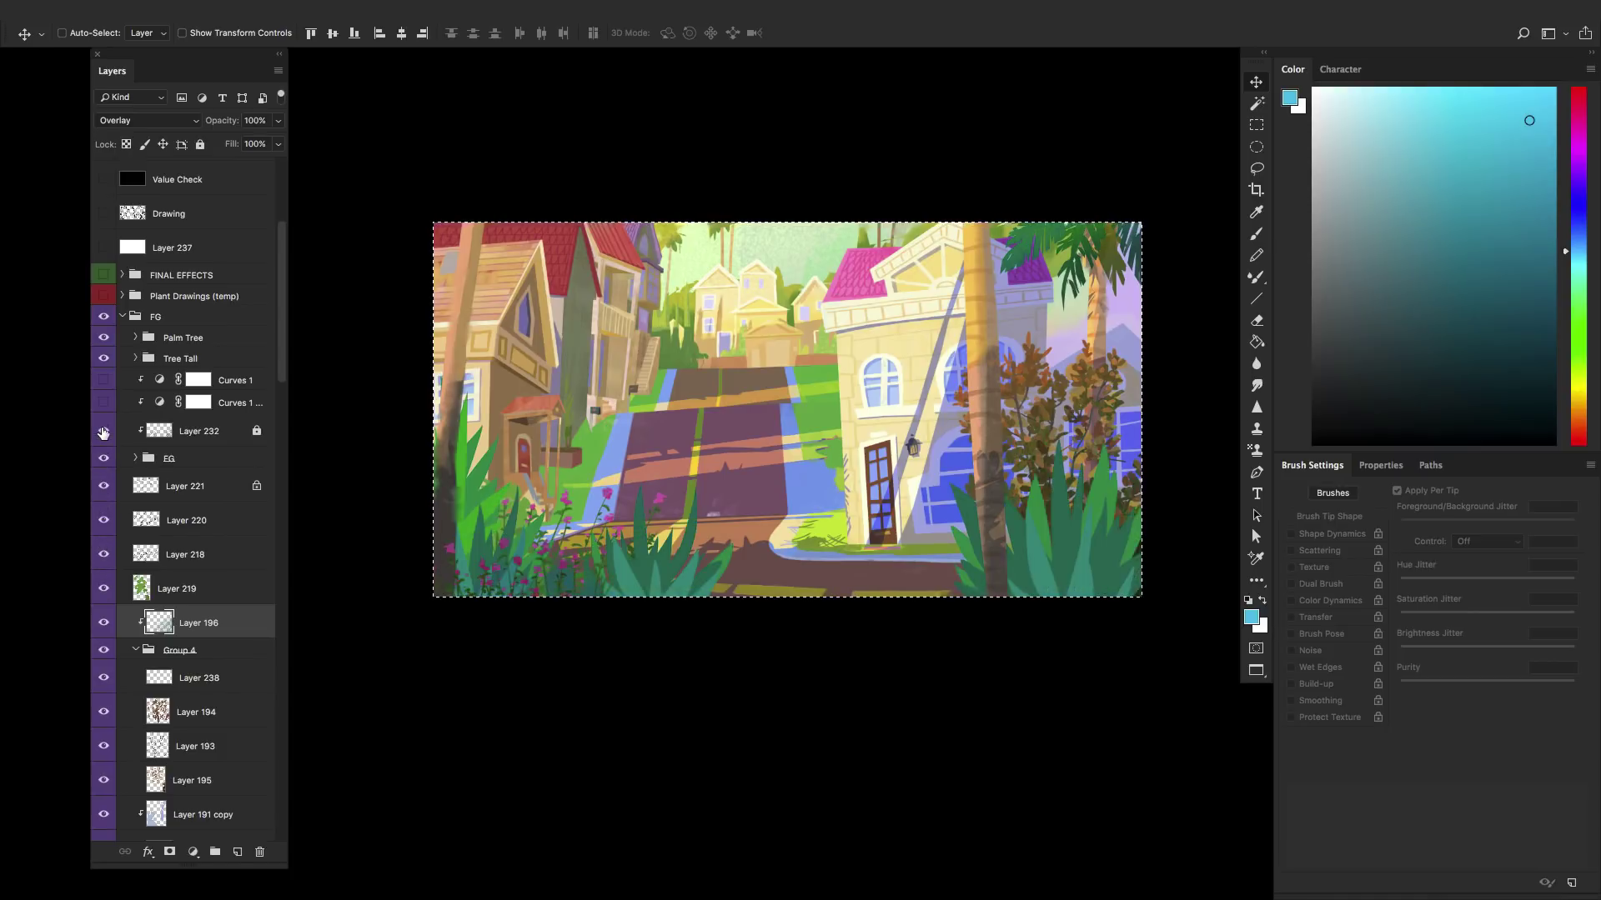
- Turn both Curves adjustments on, then off, to compare the plants
left_click(103, 403)
left_click(103, 381)
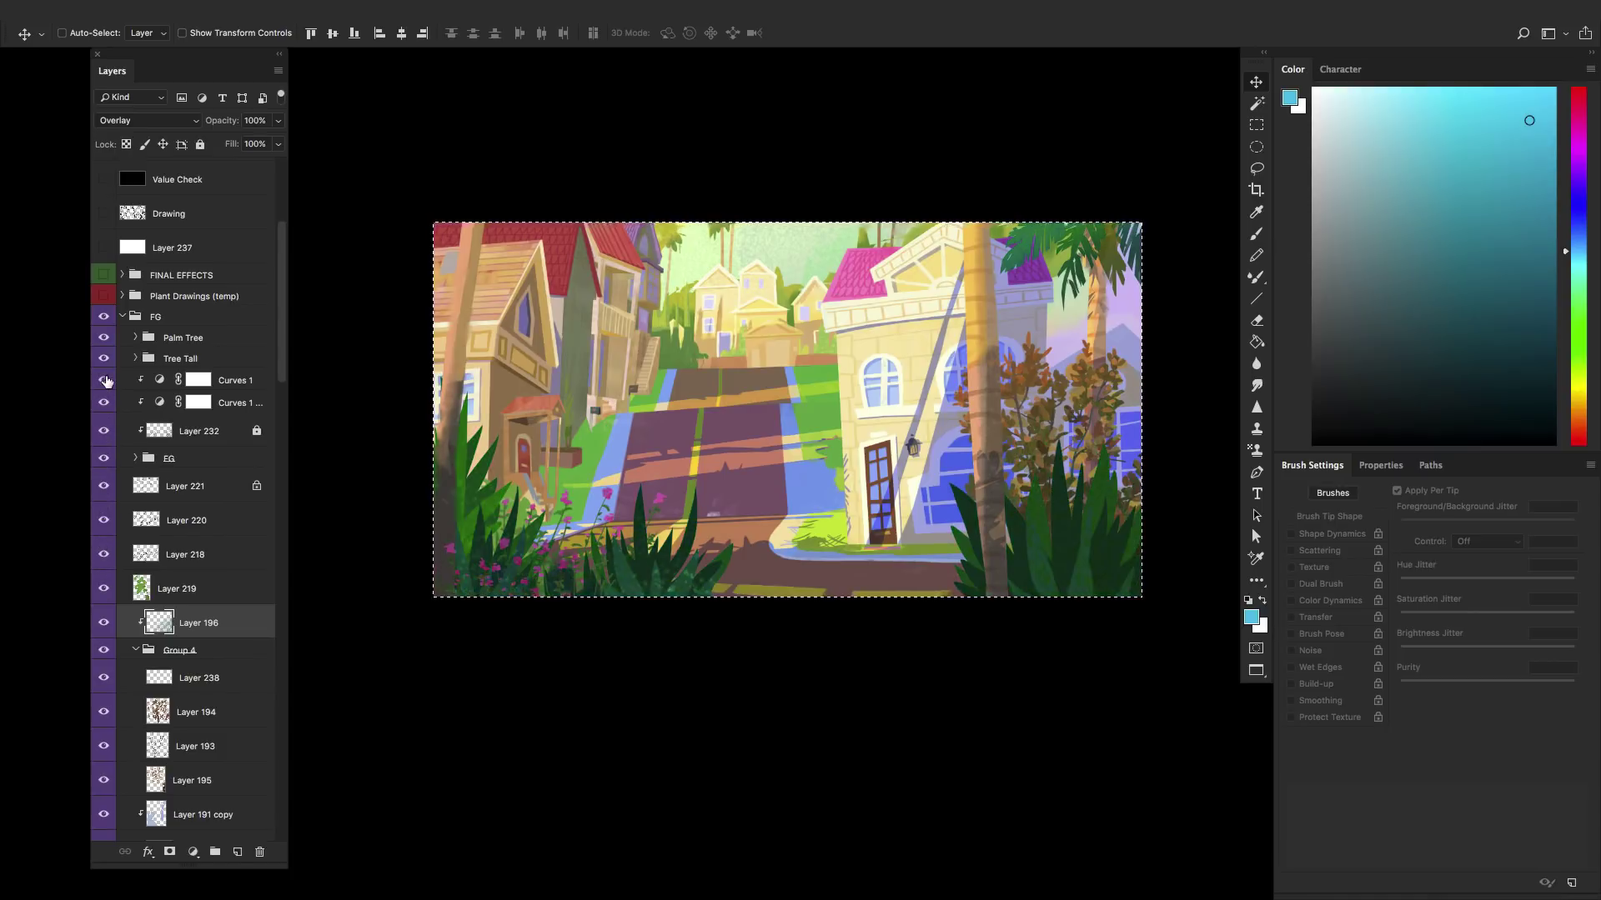
left_click(104, 380)
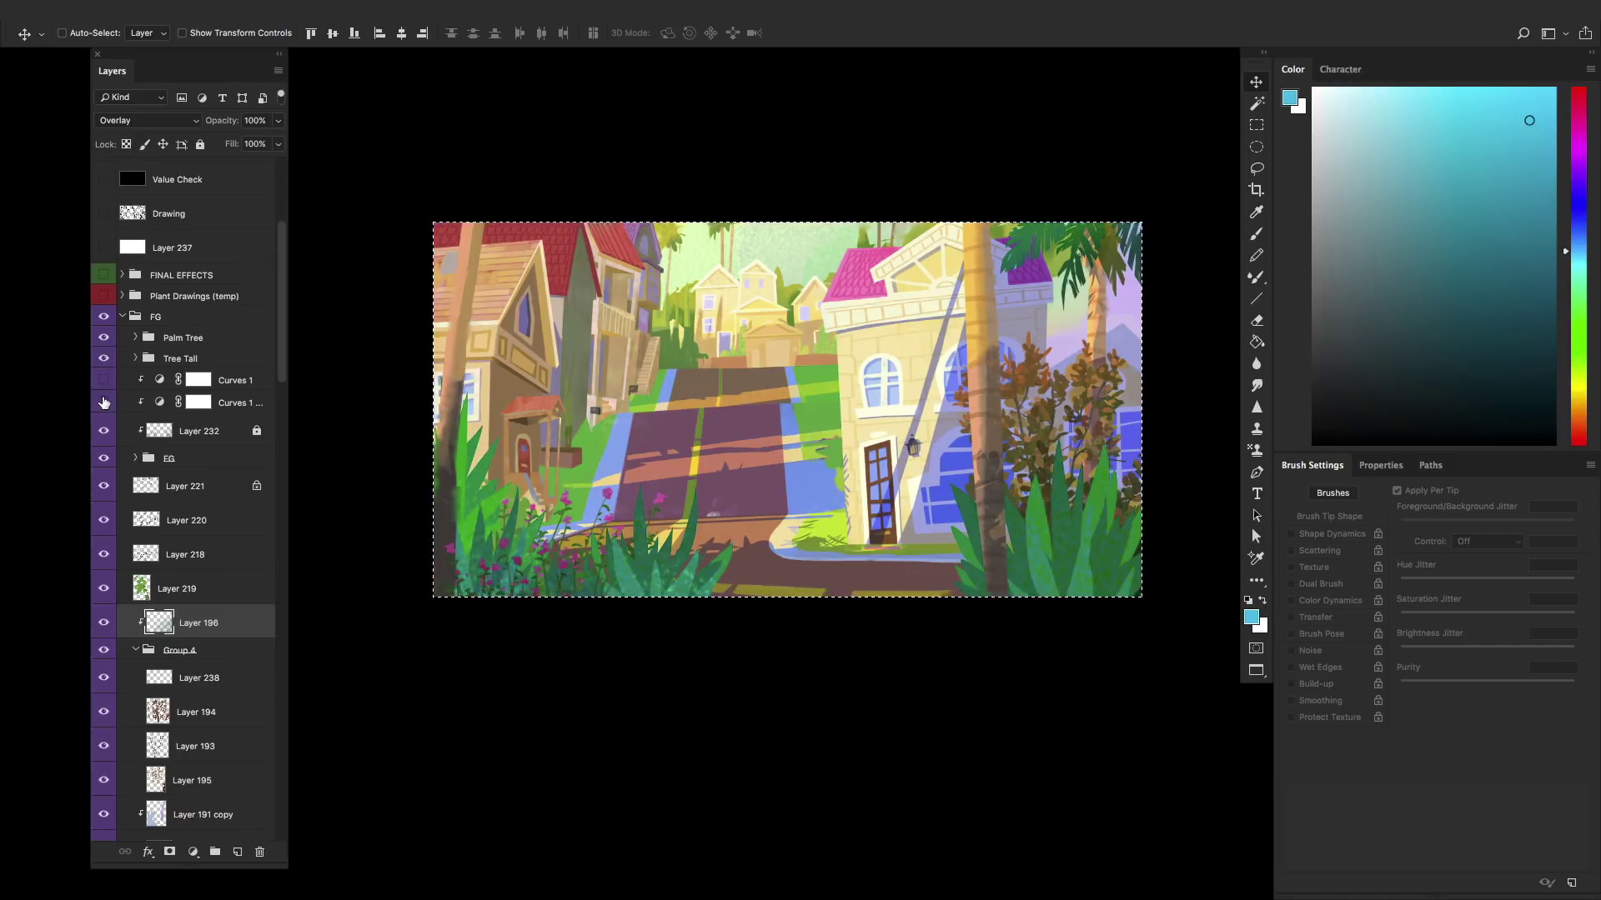
left_click(103, 403)
- Check values with Value Check in grayscale, then re-enable both Curves layers
left_click(103, 181)
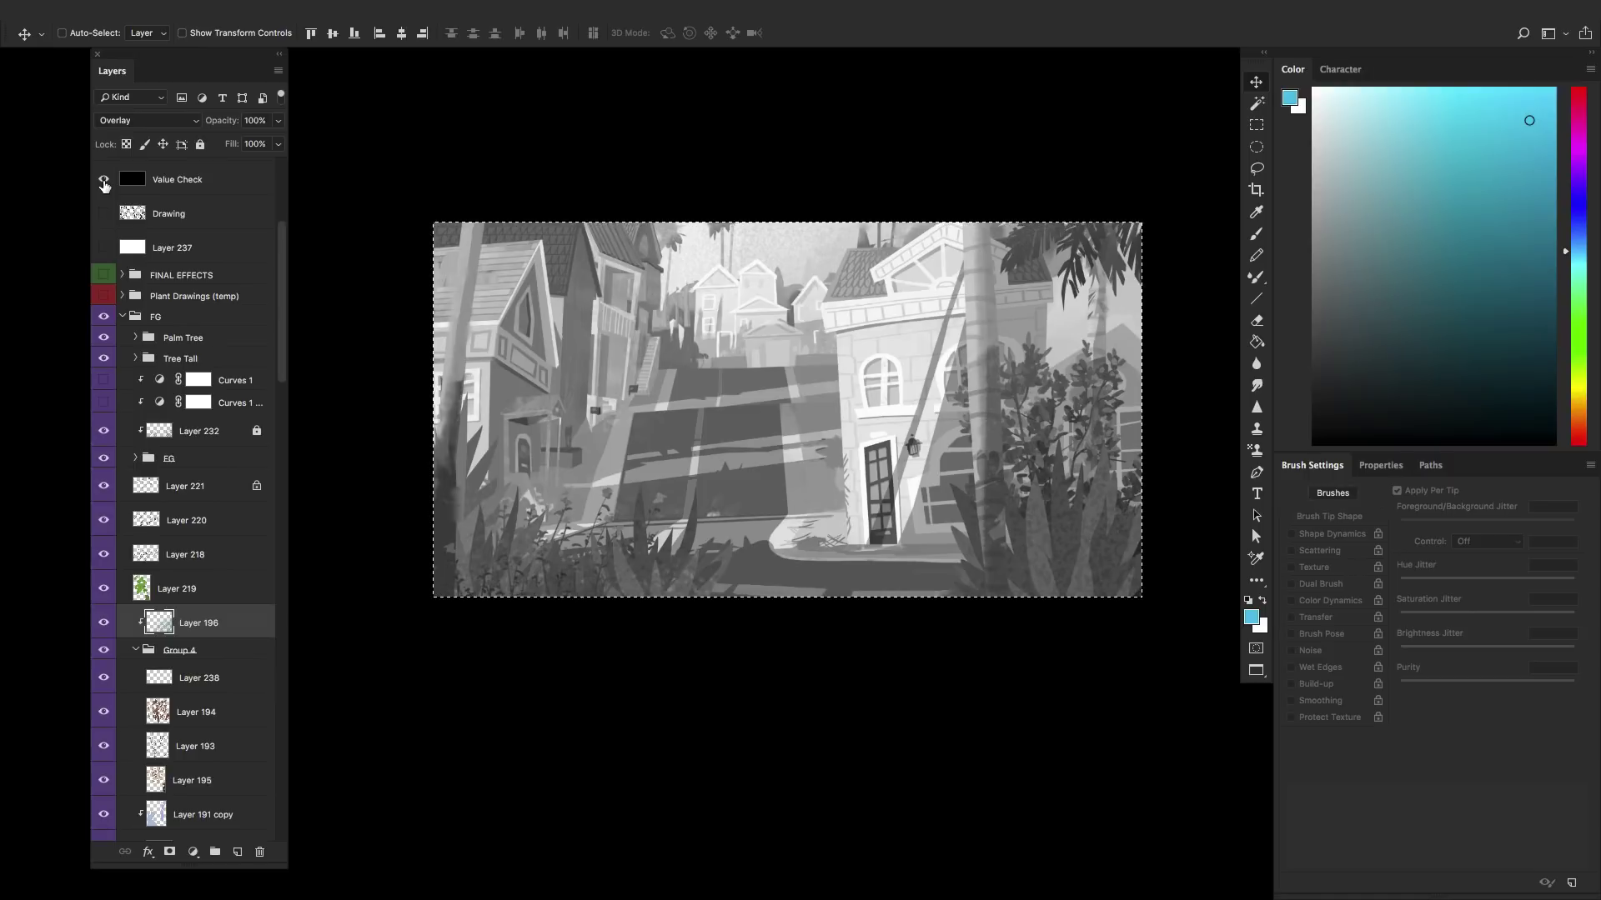
left_click(104, 181)
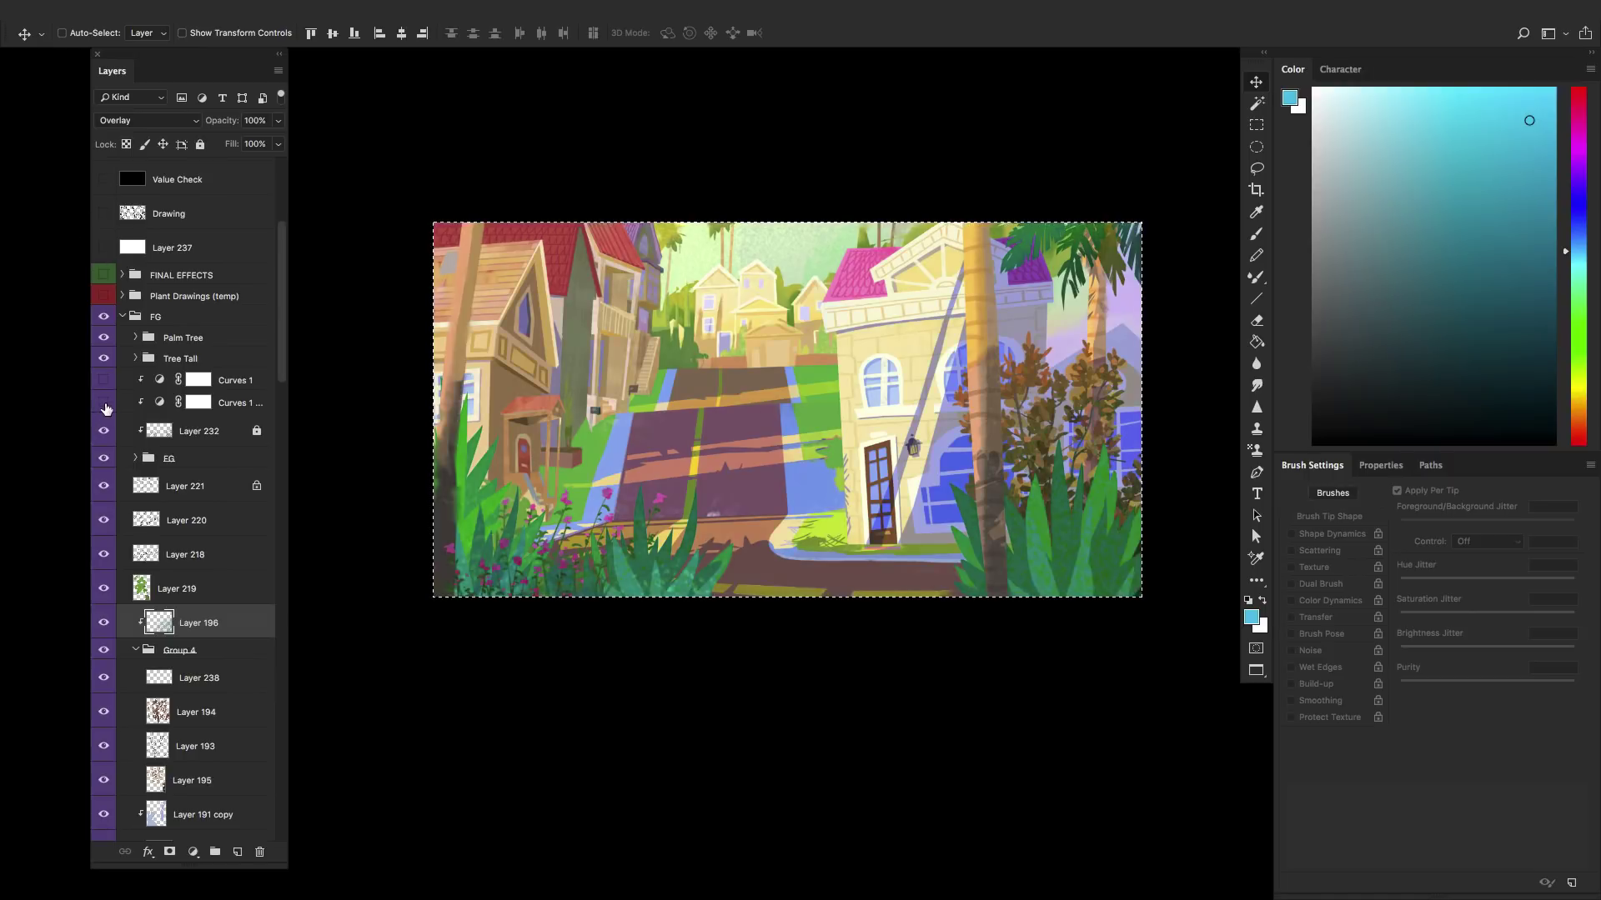
left_click_drag(105, 408, 103, 380)
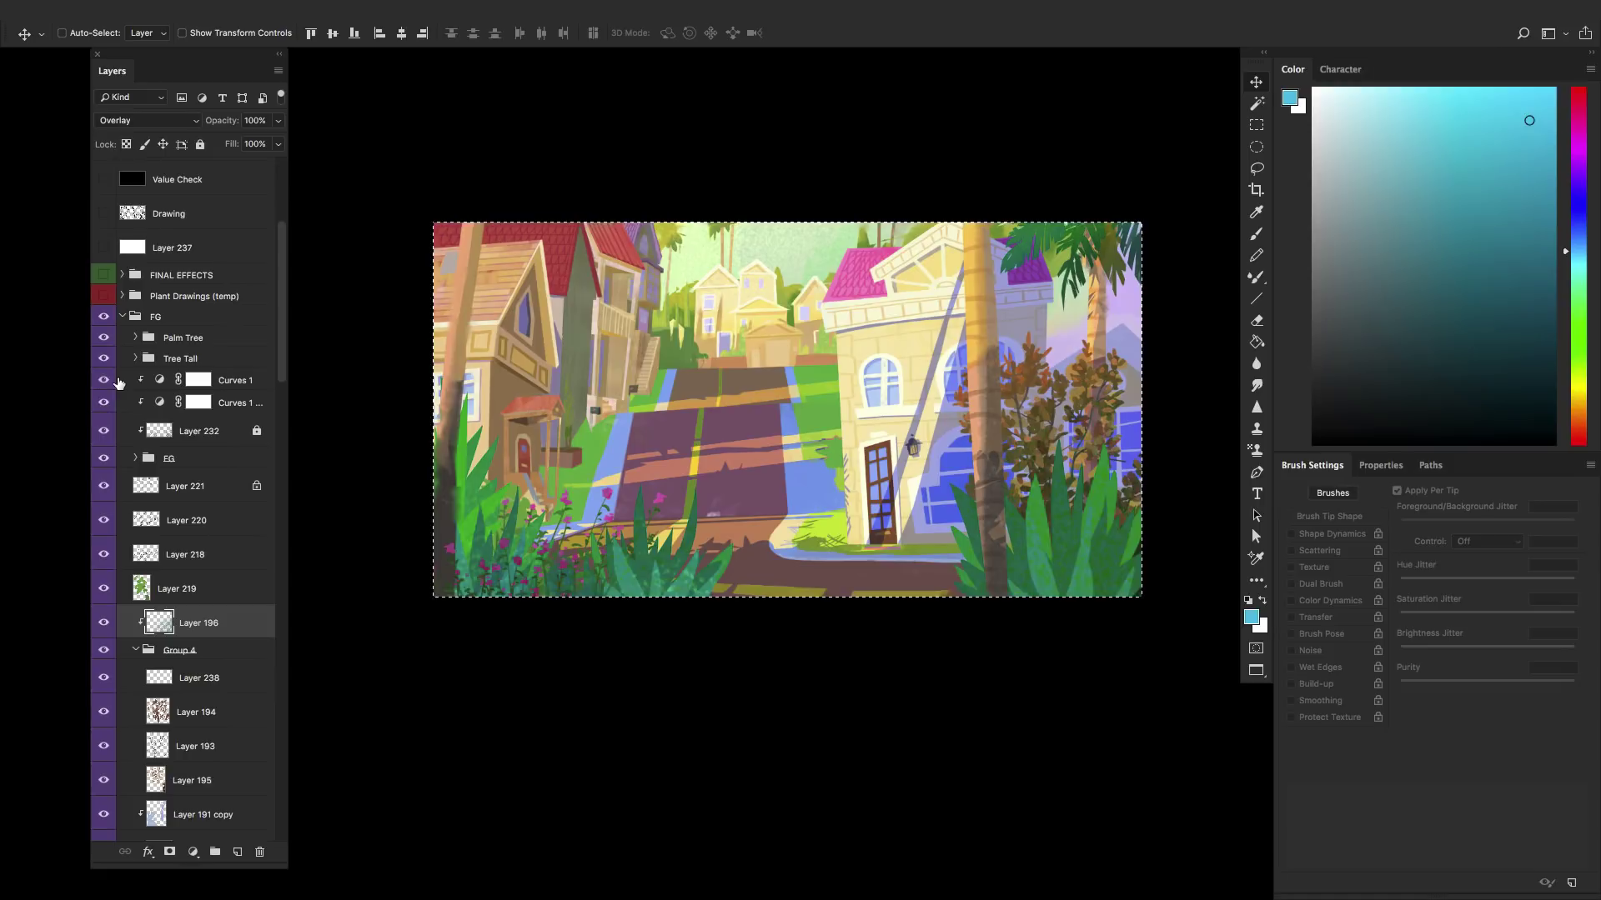
left_click(200, 381)
left_click(233, 408)
key("ctrl+a")
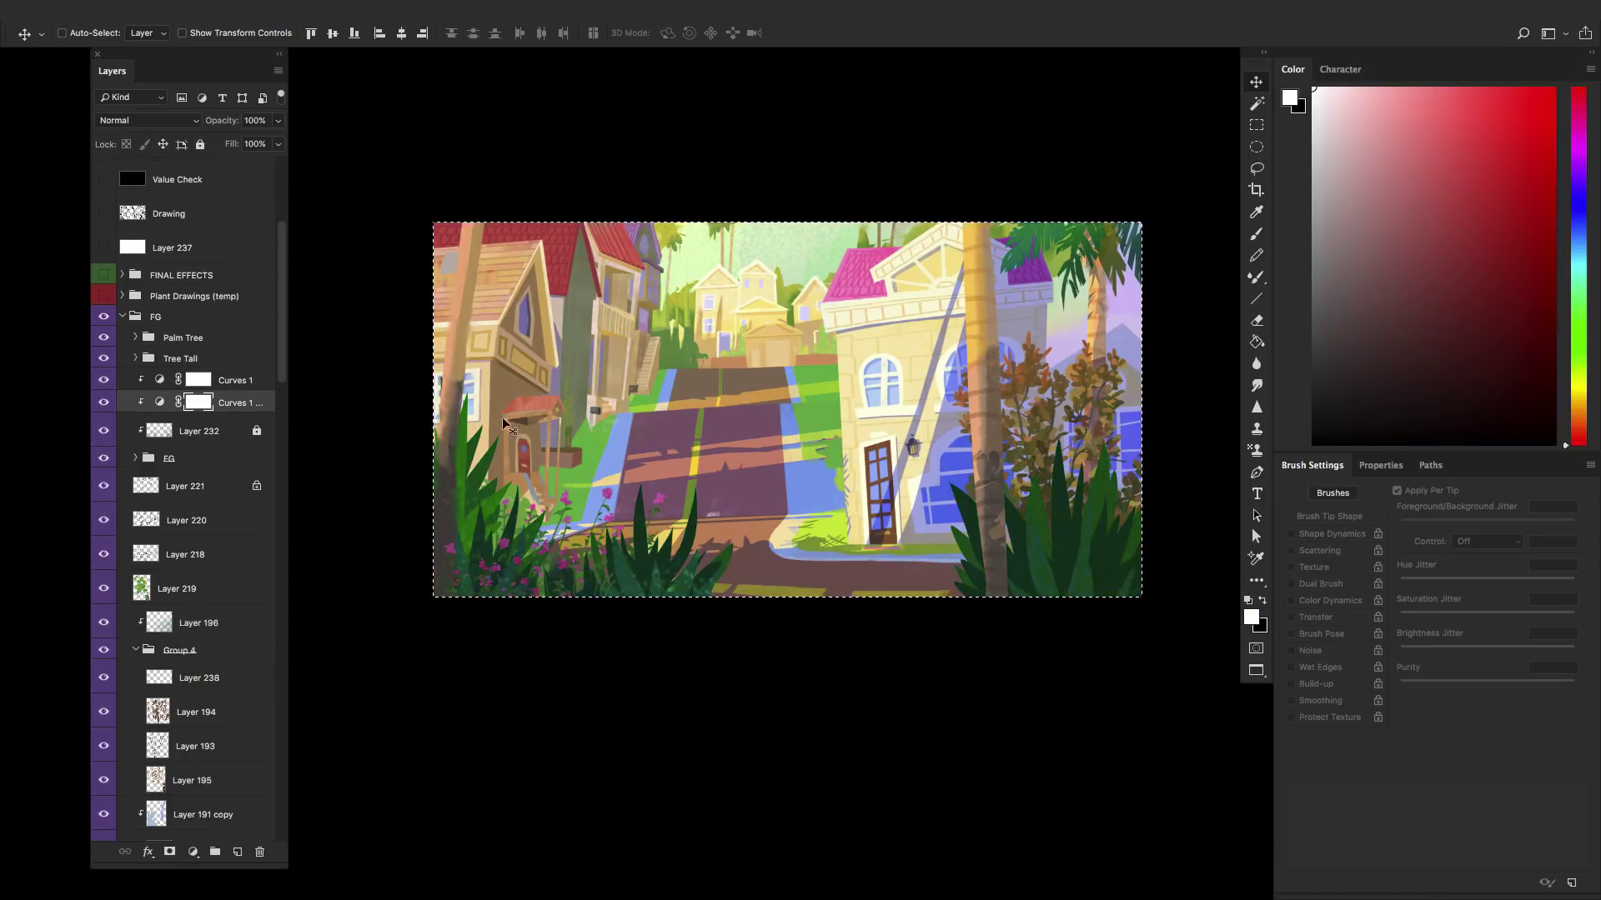
- Open the second Curves adjustment's properties and raise its curve midpoint to brighten the plants
left_click(1388, 465)
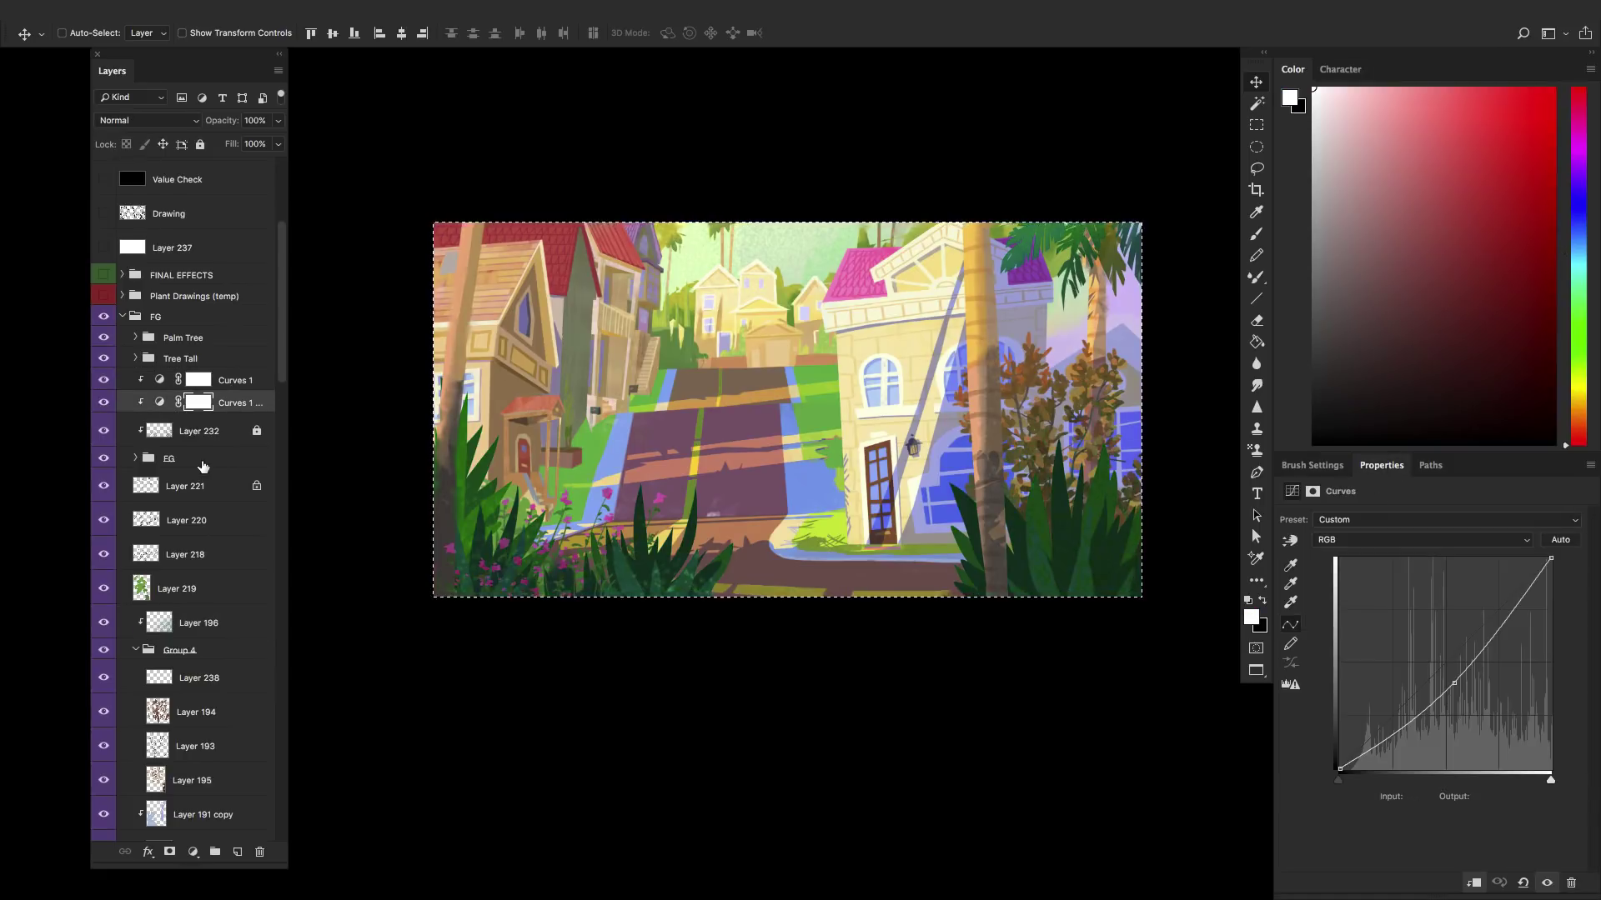
left_click(234, 384)
left_click(235, 403)
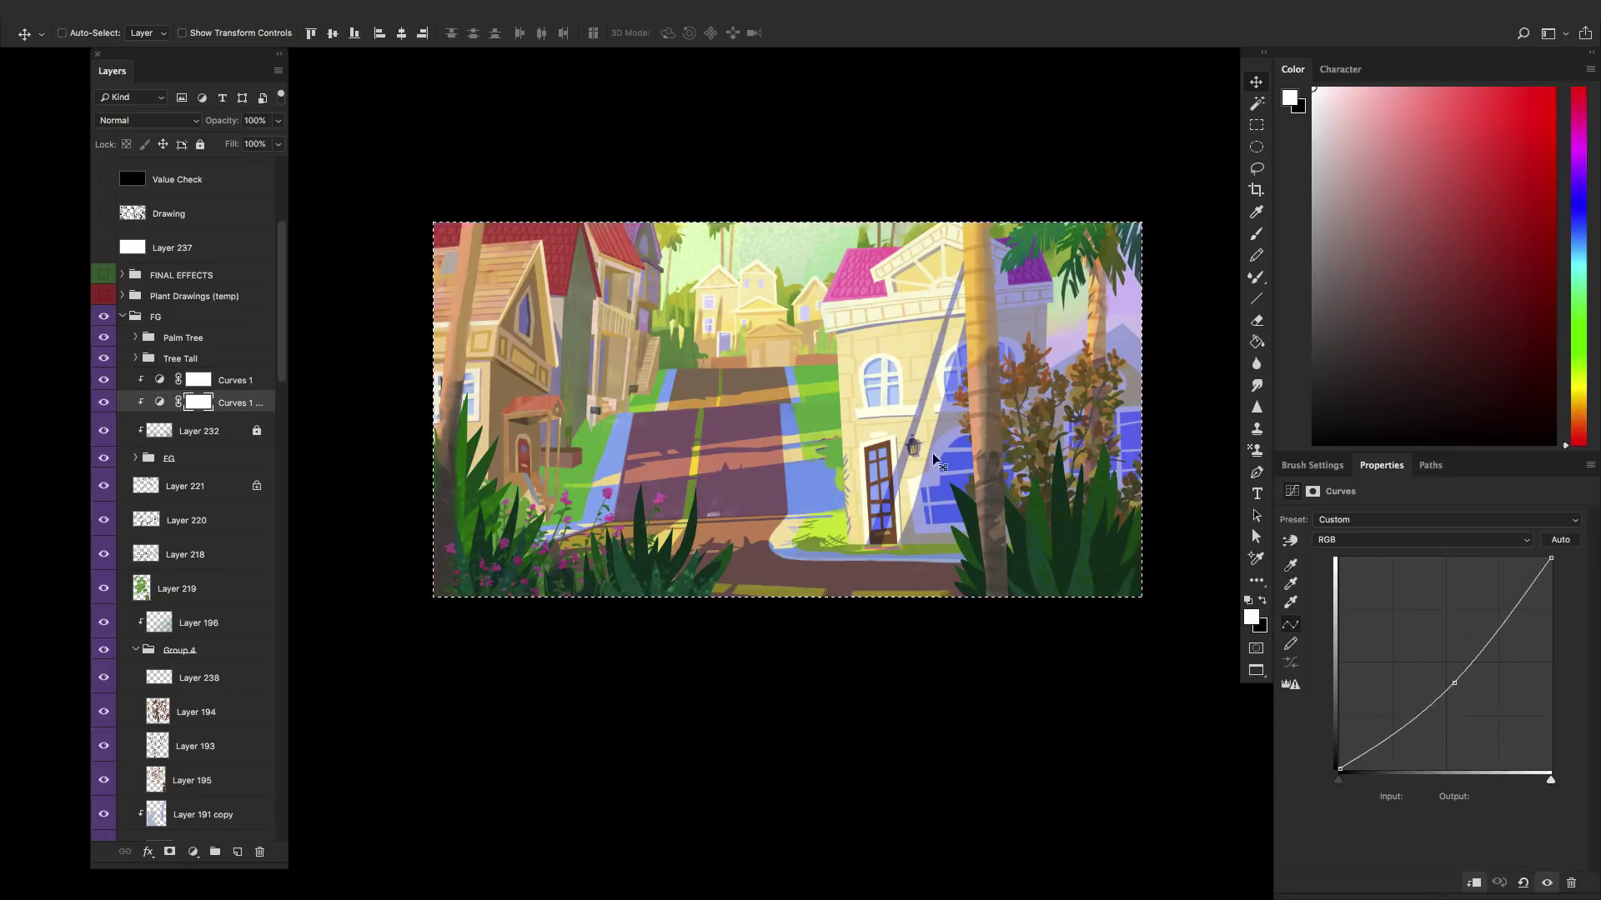
mouse_move(1456, 681)
left_mouse_down()
mouse_move(1455, 653)
mouse_move(1454, 683)
left_mouse_up()
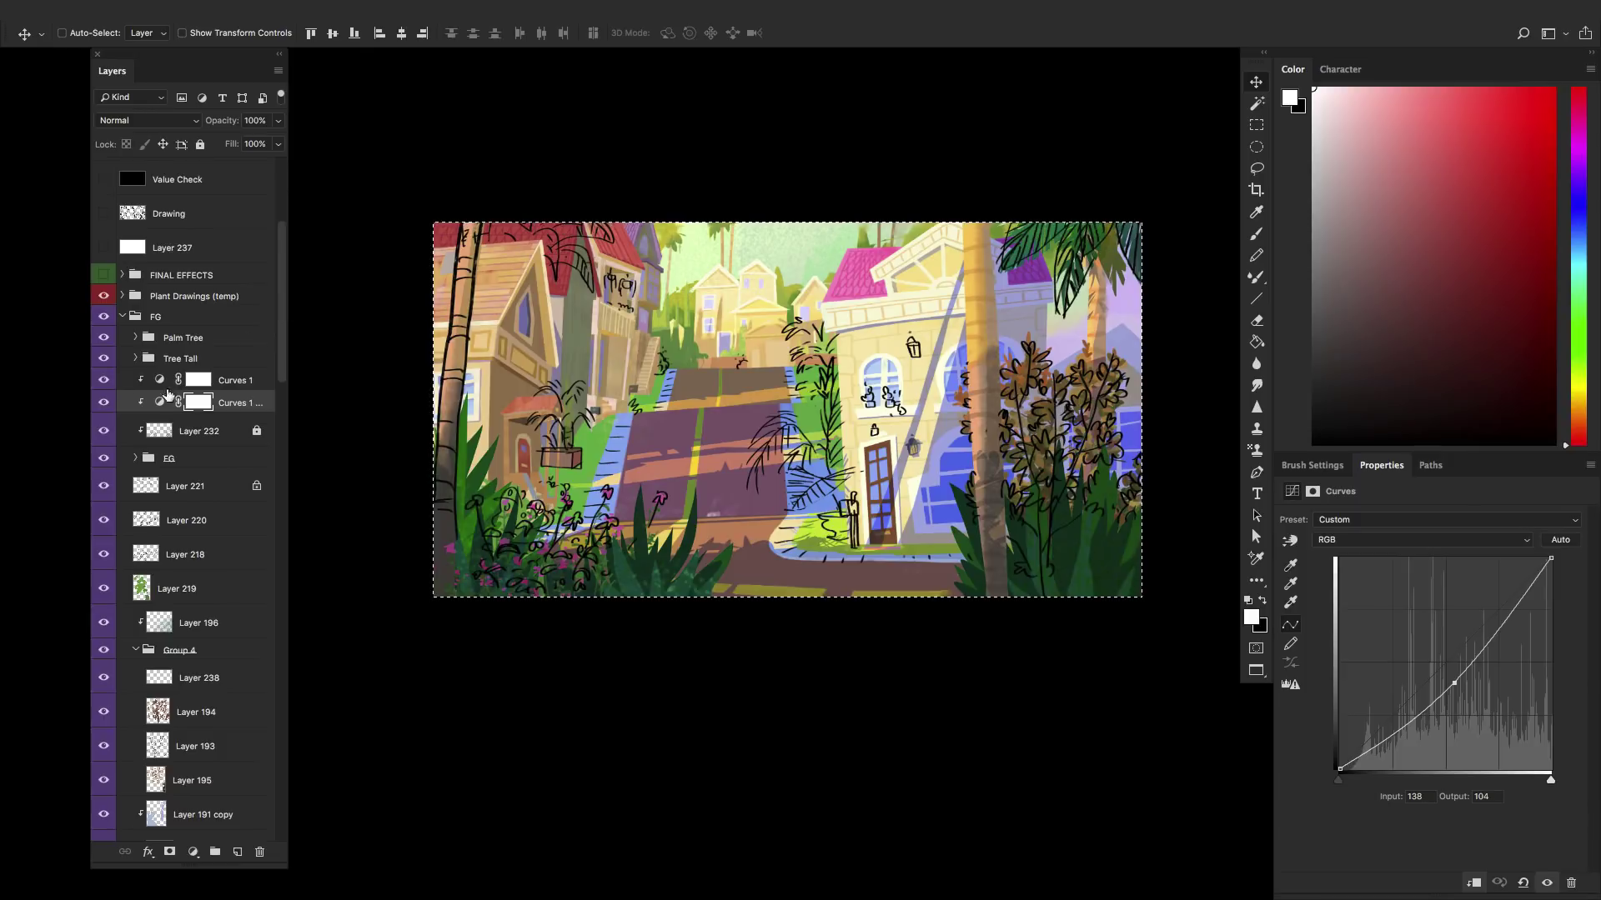
- Expand bldng1 and unhide Layers 178, 180, 182, 179, 183, 75, 78, 76 and 150–176
left_click_drag(281, 328, 289, 479)
left_click(123, 449)
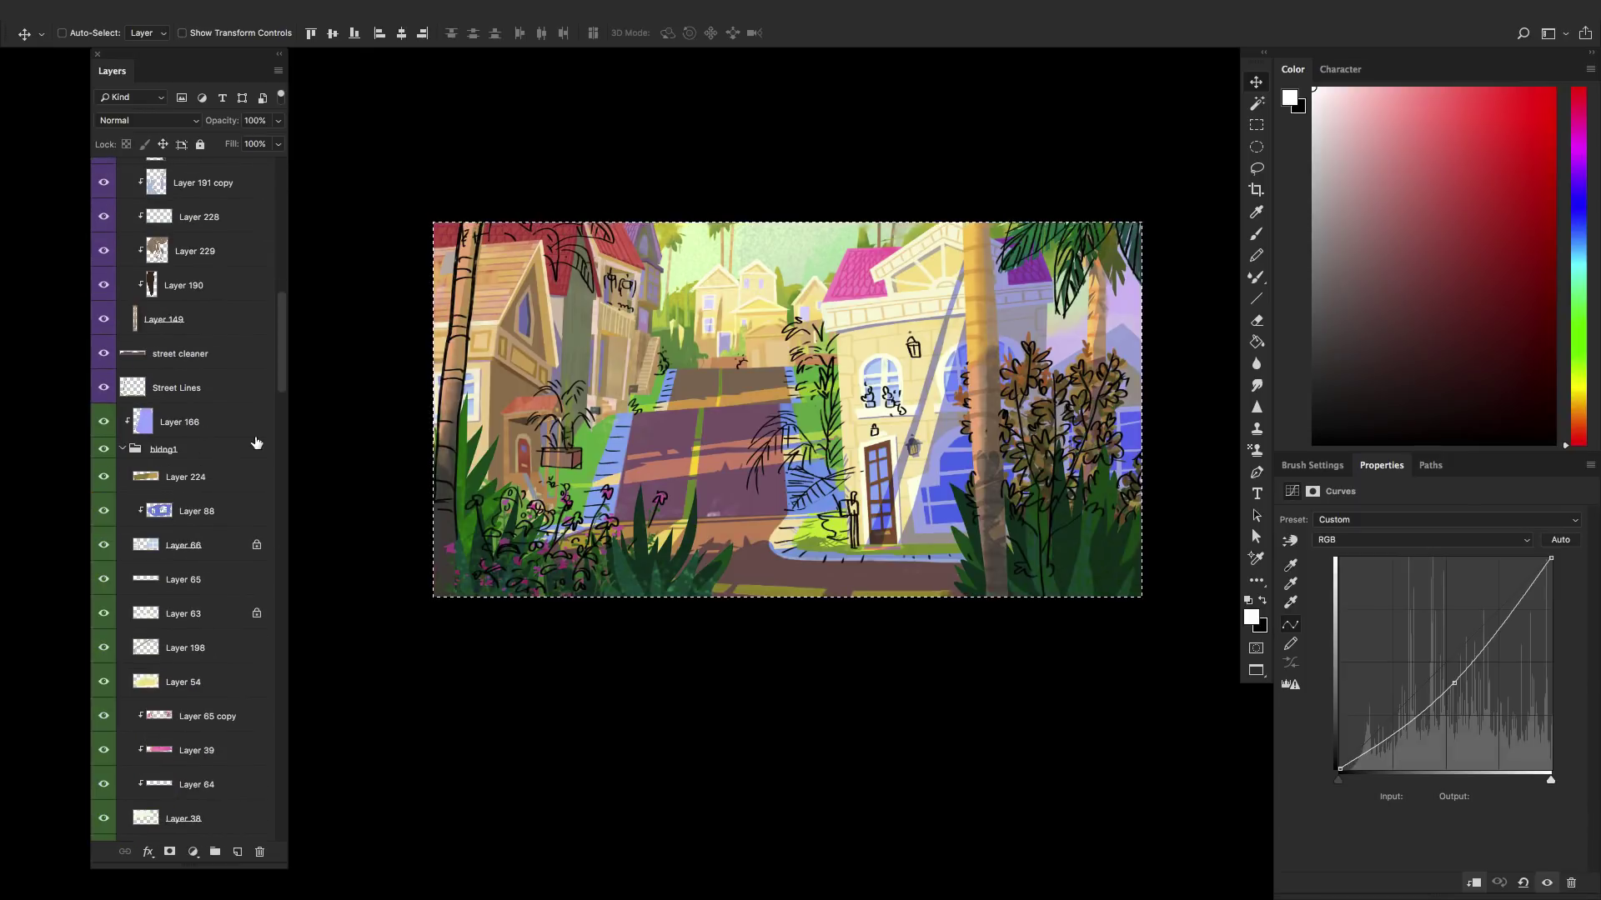
left_click_drag(285, 383, 284, 530)
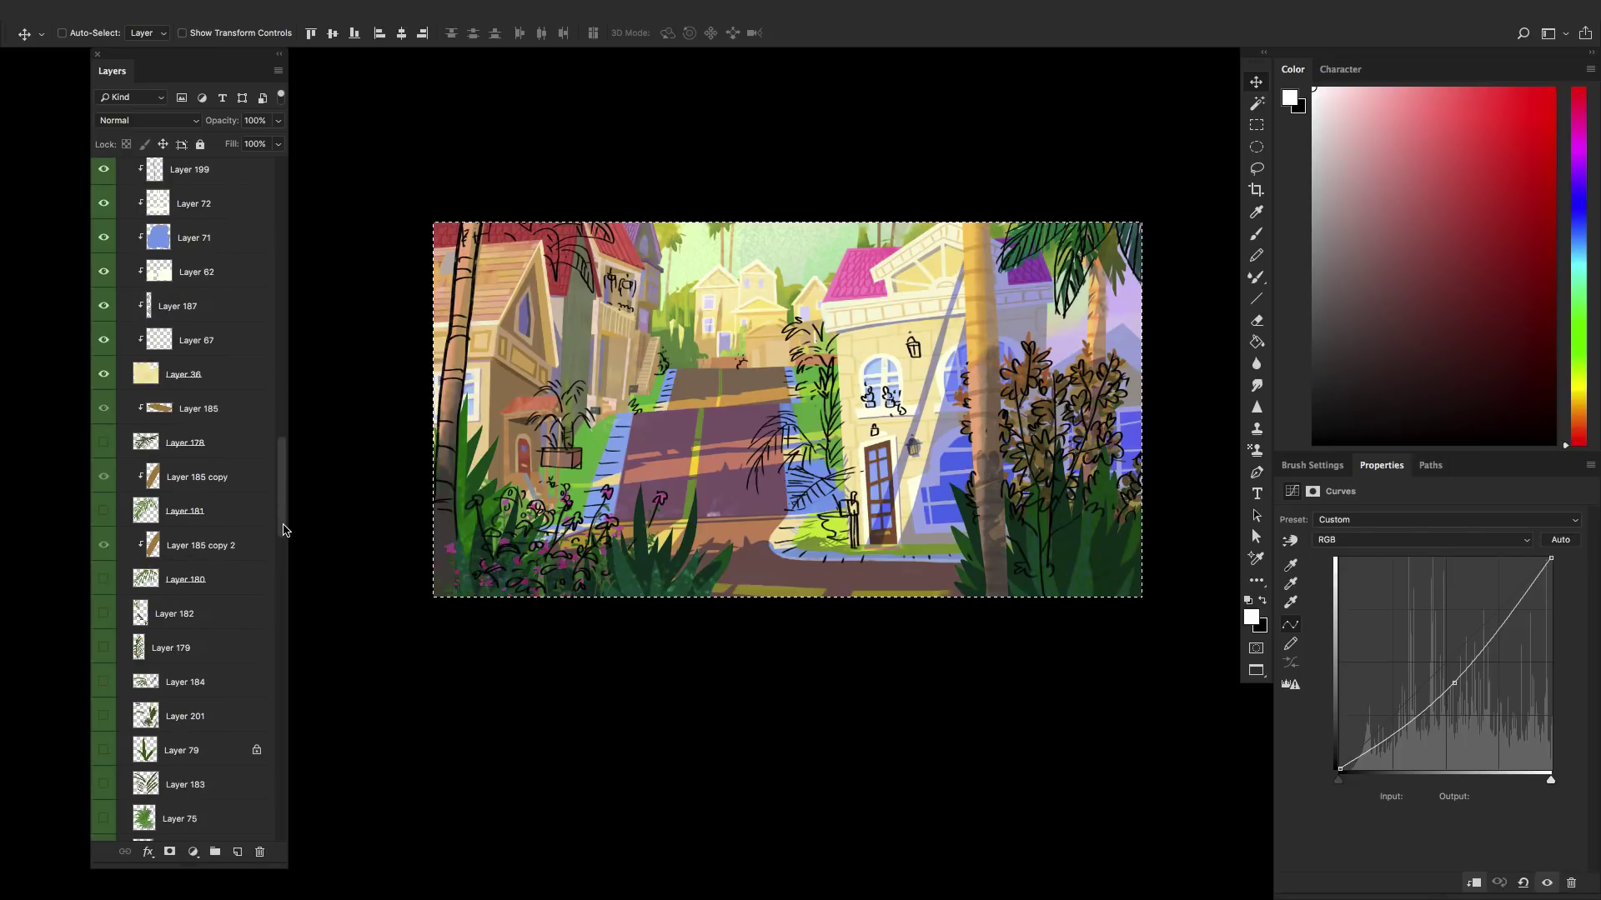
left_click(105, 445)
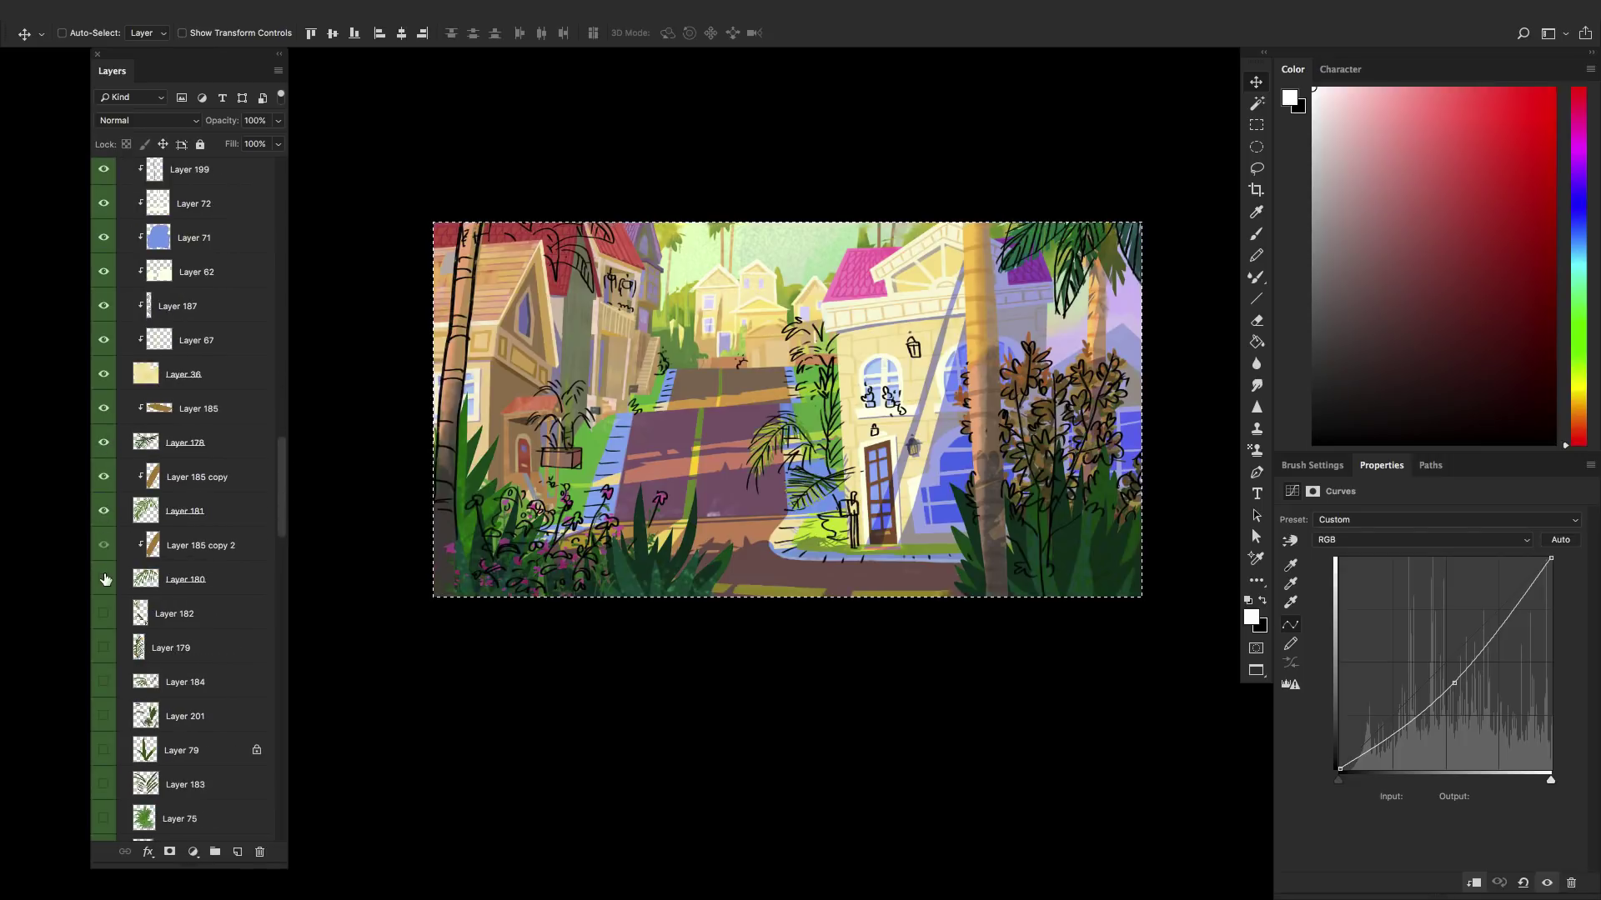
left_click_drag(105, 579, 111, 739)
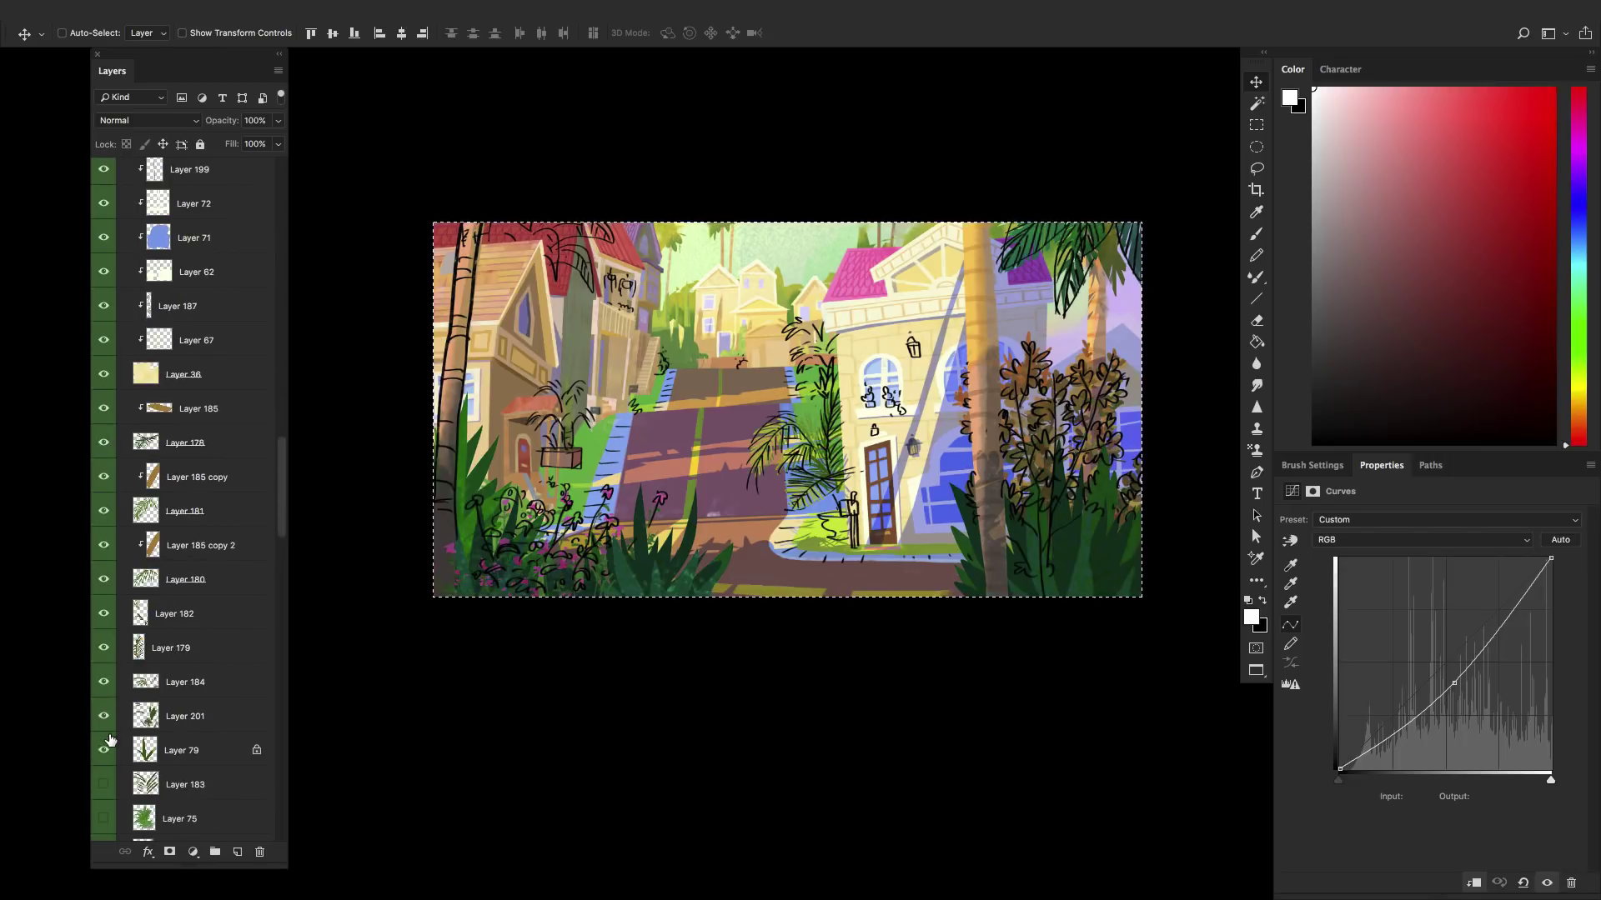
left_click_drag(284, 515, 287, 558)
left_click_drag(103, 484, 140, 581)
left_click_drag(275, 537, 272, 561)
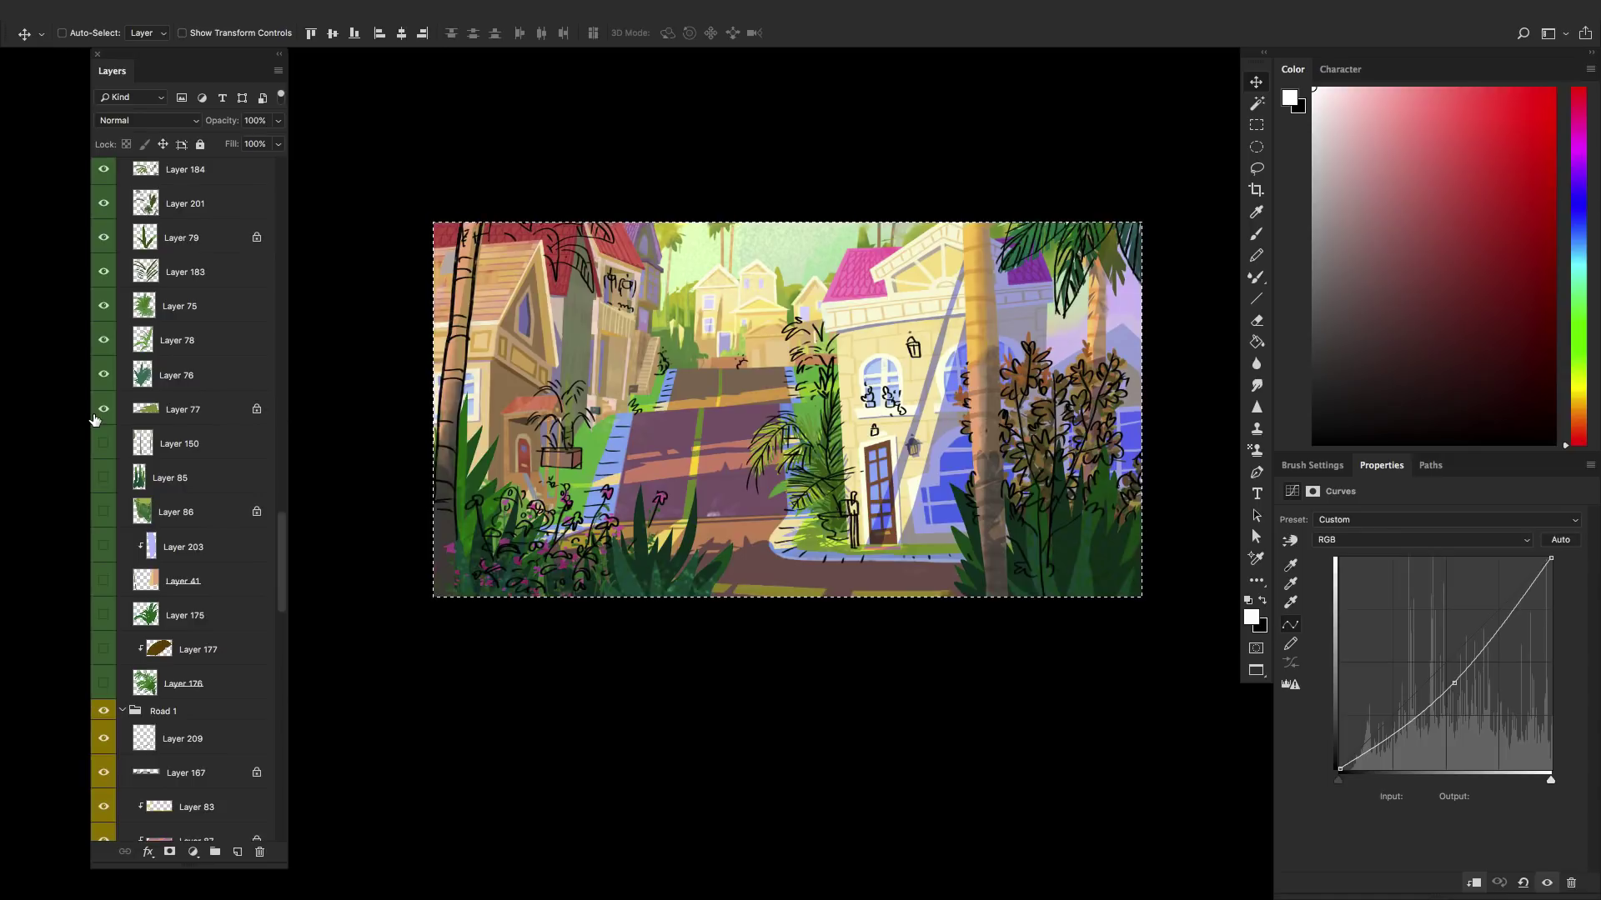
left_click_drag(102, 443, 102, 682)
left_click_drag(281, 546, 300, 175)
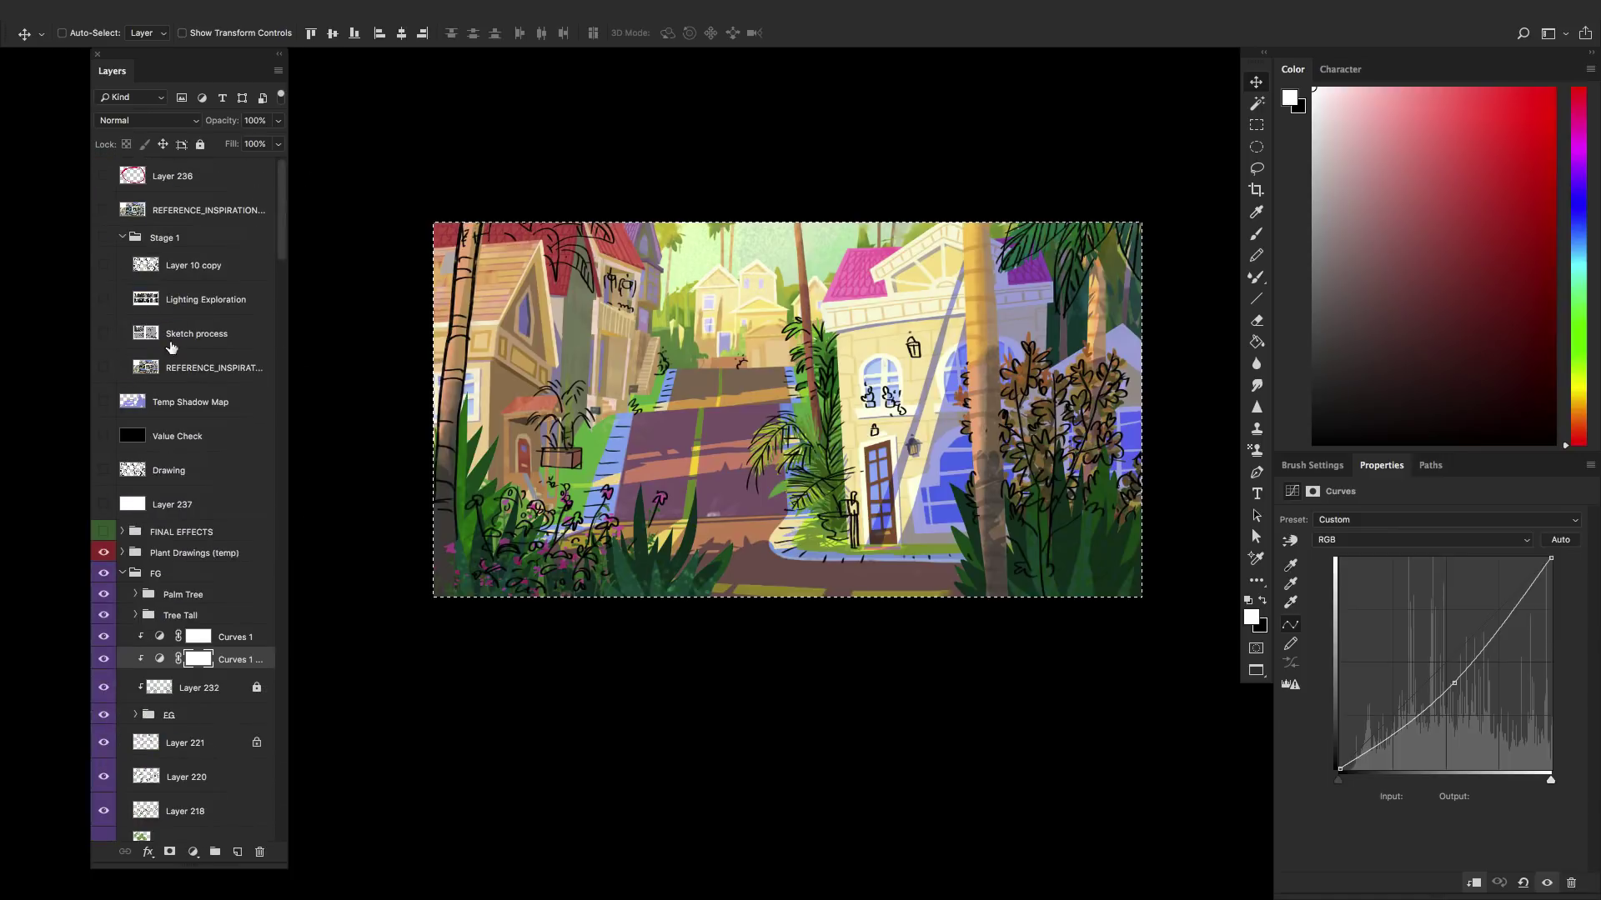
- Collapse FG, expand BG and Left Buildings 2, and unhide Layer 211 and Layer 211 copy
left_click(123, 574)
scroll(271, 288, "down", 20)
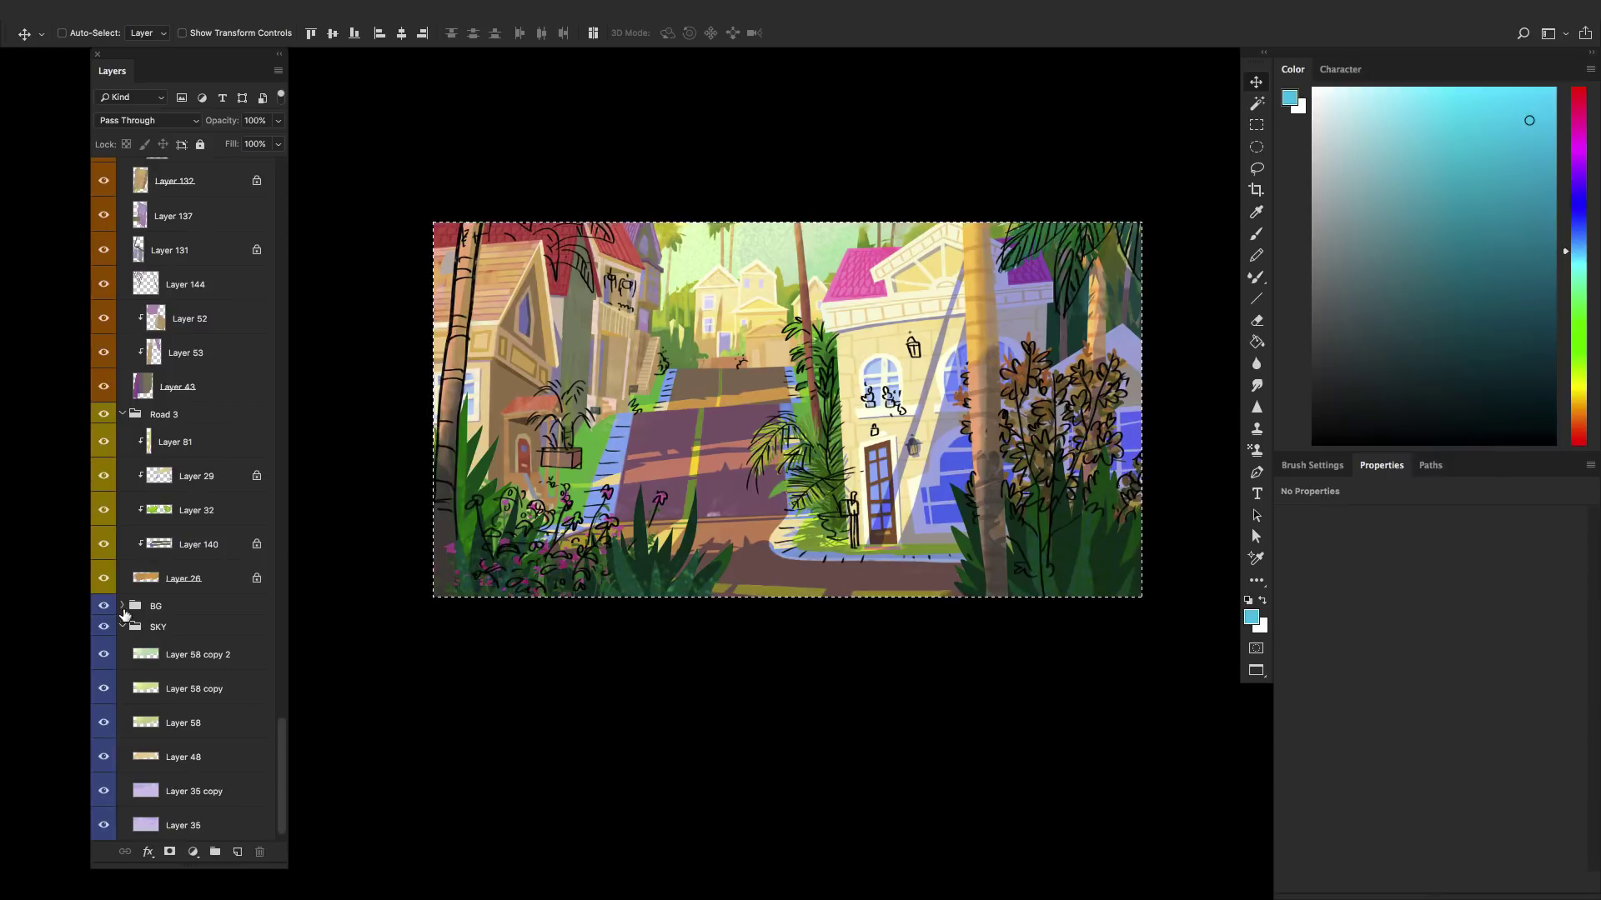
left_click(123, 608)
left_click_drag(278, 697, 283, 576)
left_click(124, 385)
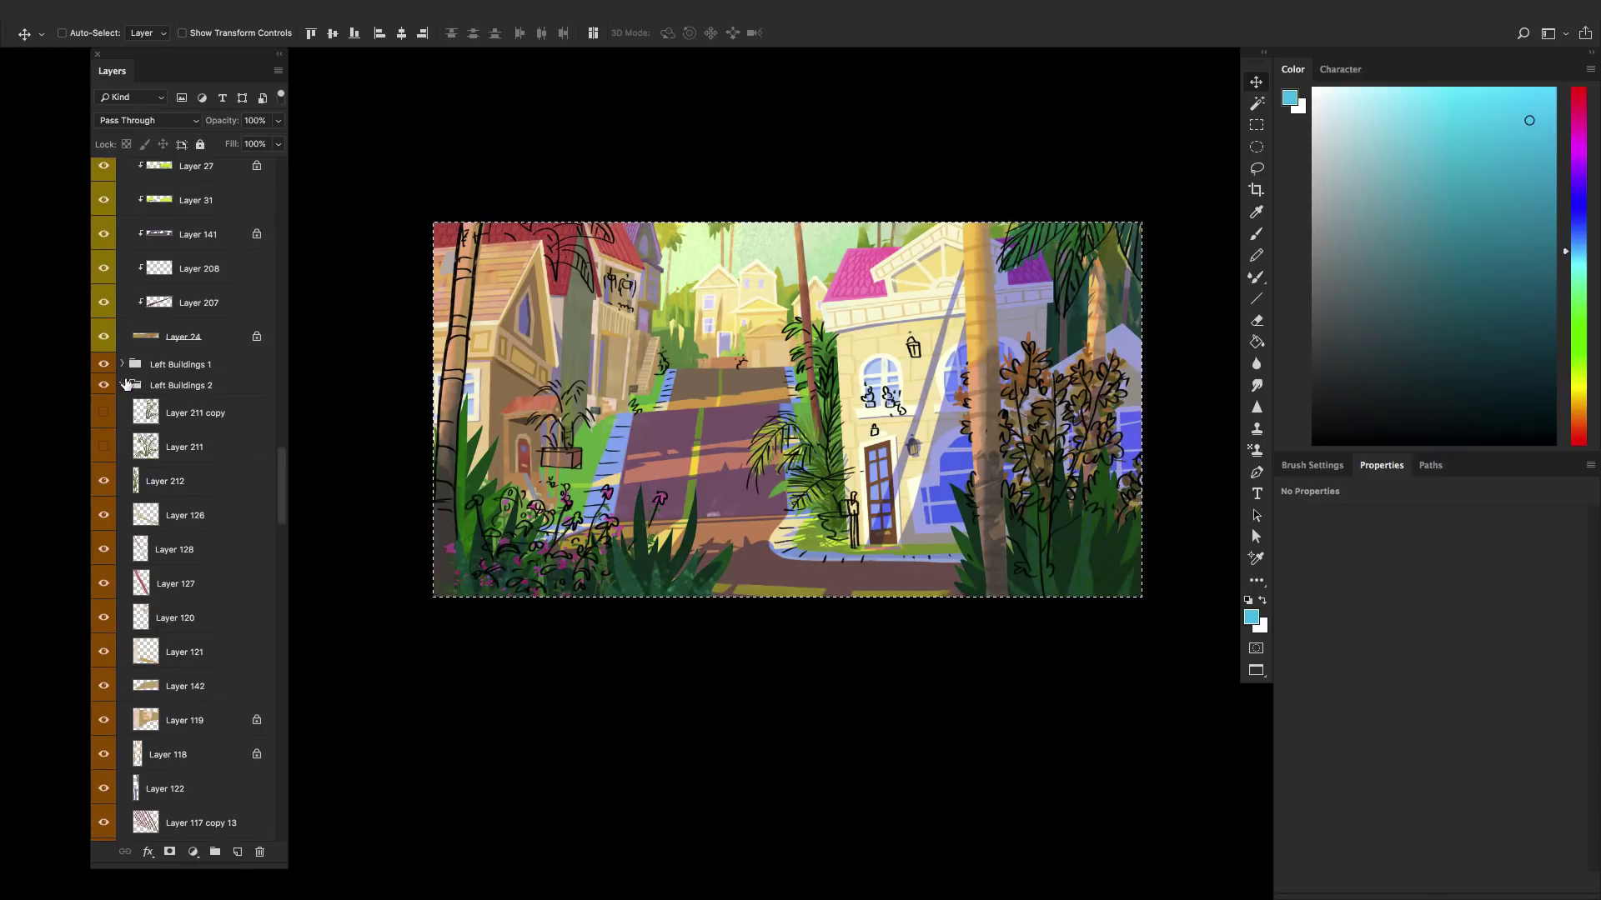
left_click_drag(102, 437, 115, 409)
- Unhide all hidden layers from Layer 114 to Layer 217 and hide Plant Drawings (temp)
left_click_drag(281, 460, 243, 522)
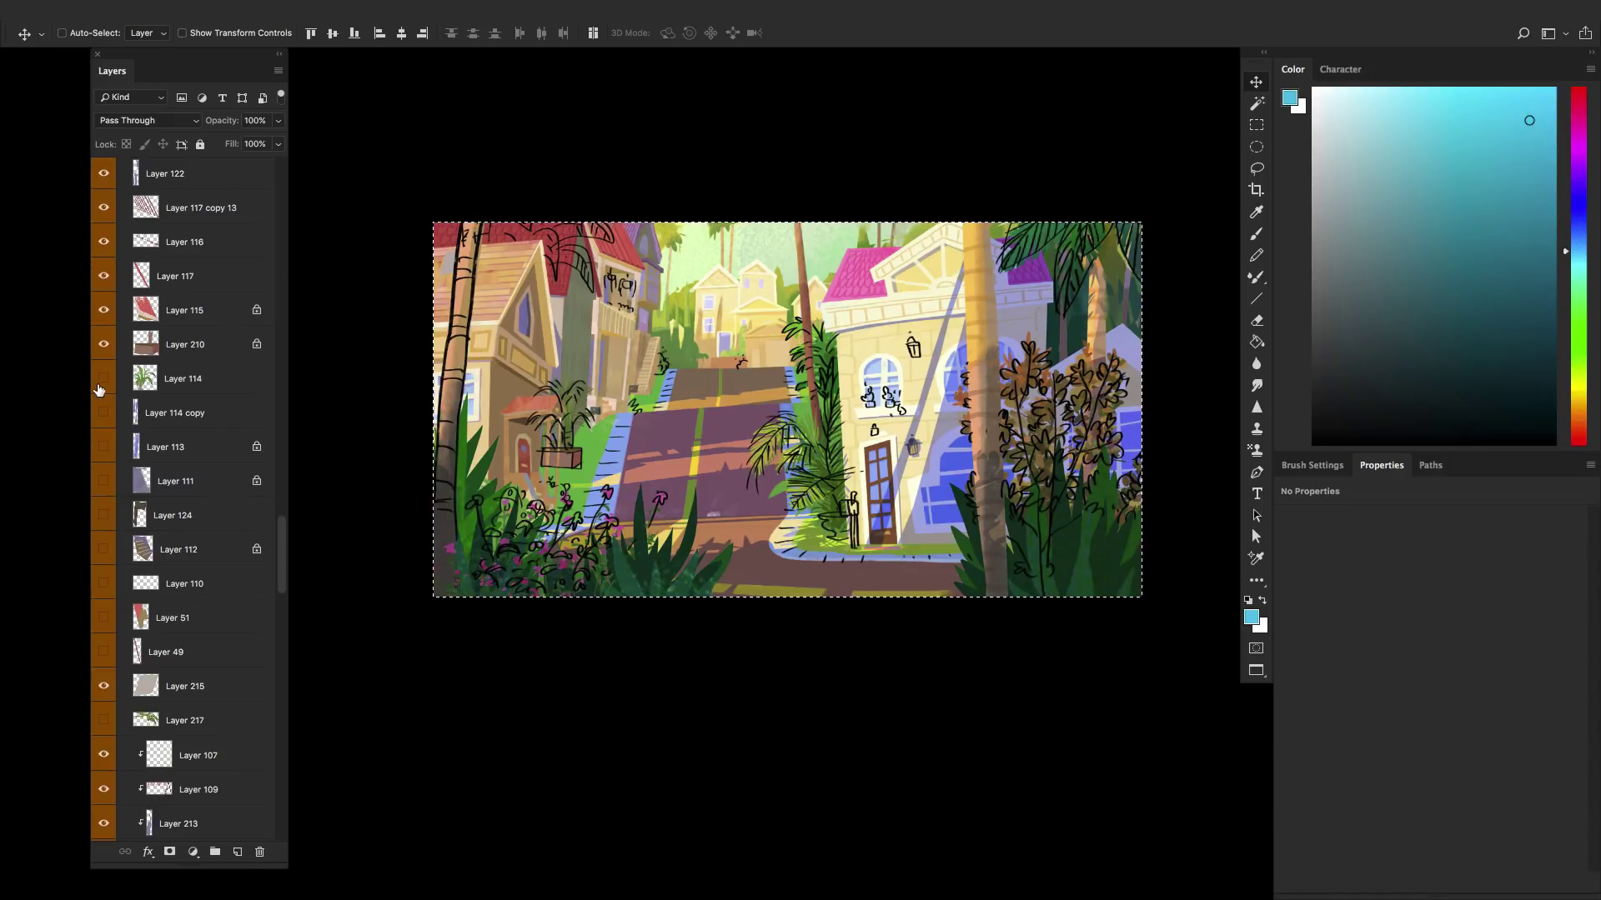
left_click_drag(98, 390, 93, 718)
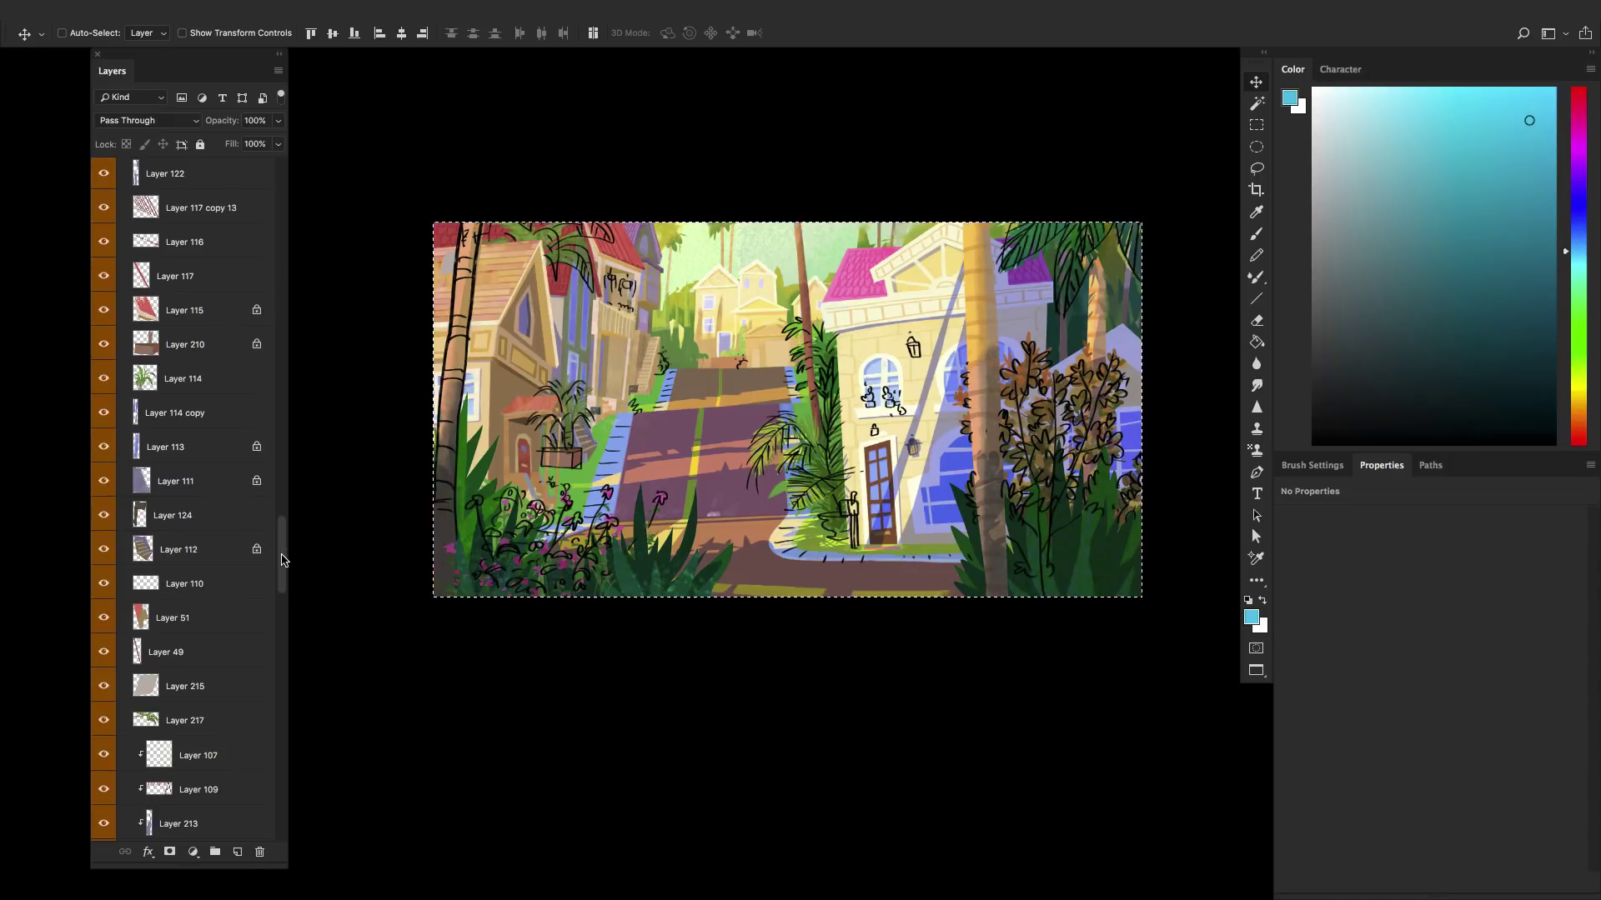
left_click_drag(284, 560, 286, 445)
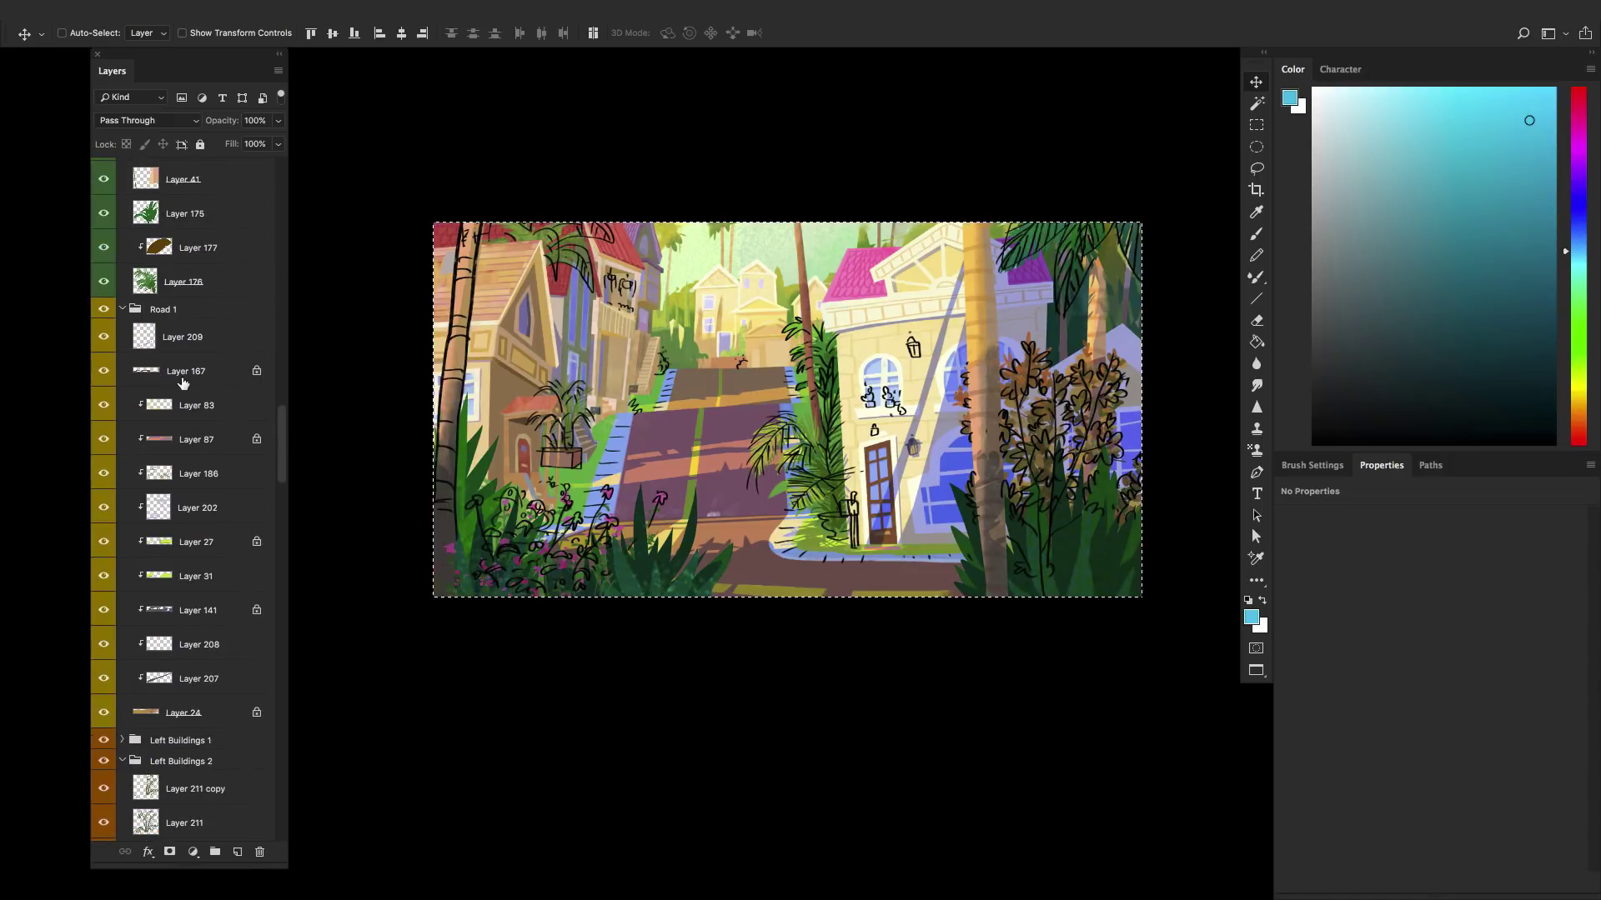
scroll(175, 391, "up", 10)
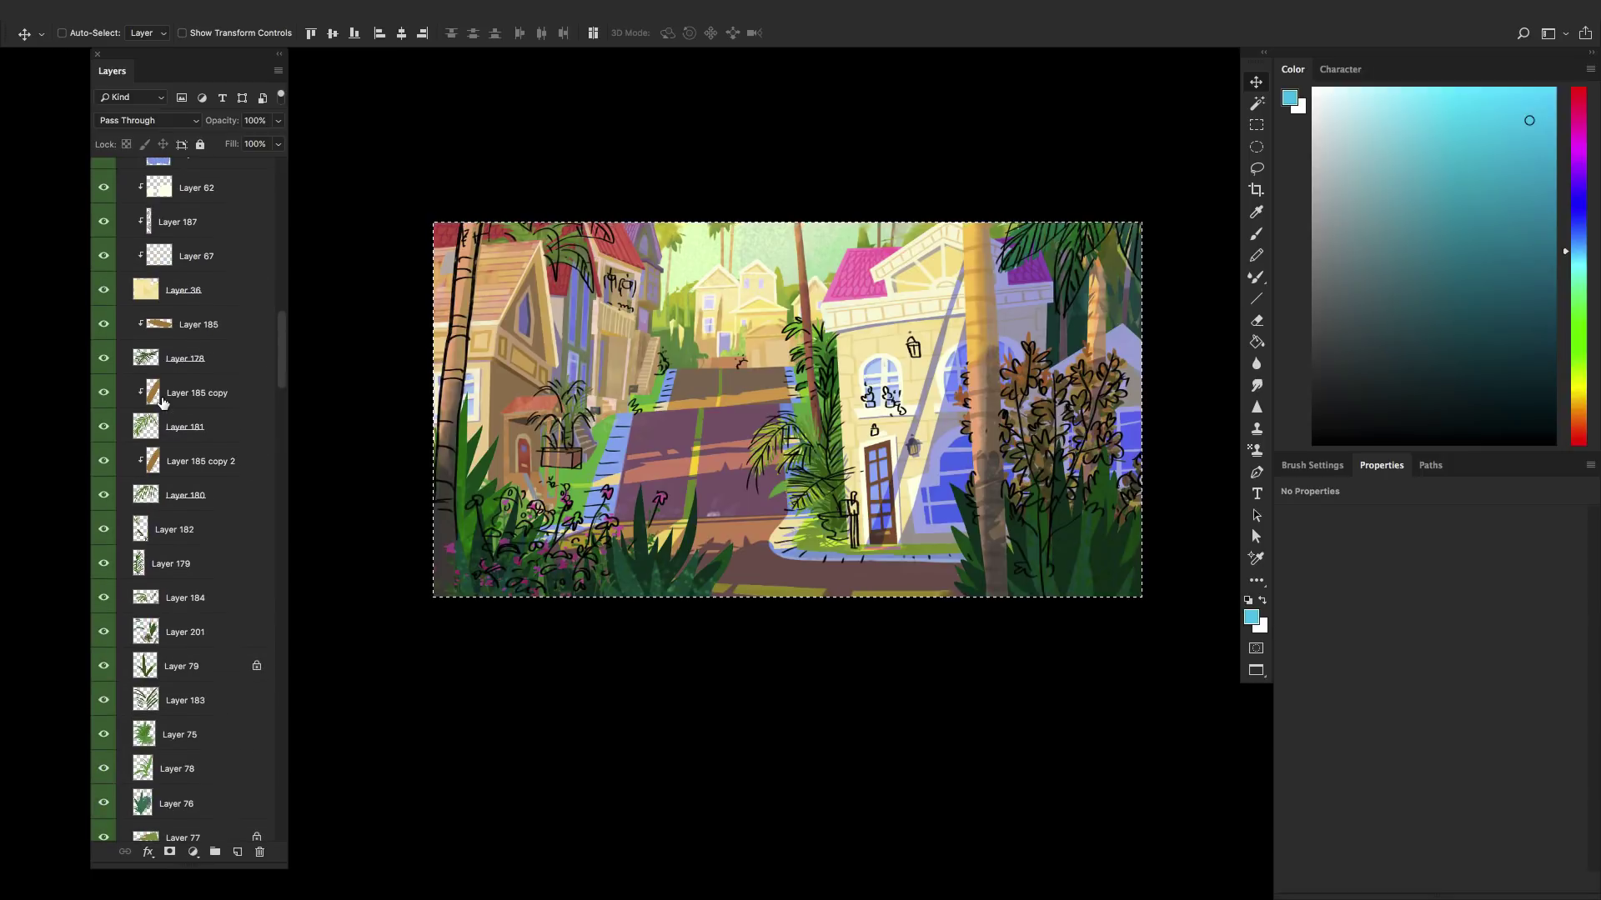
scroll(162, 403, "up", 10)
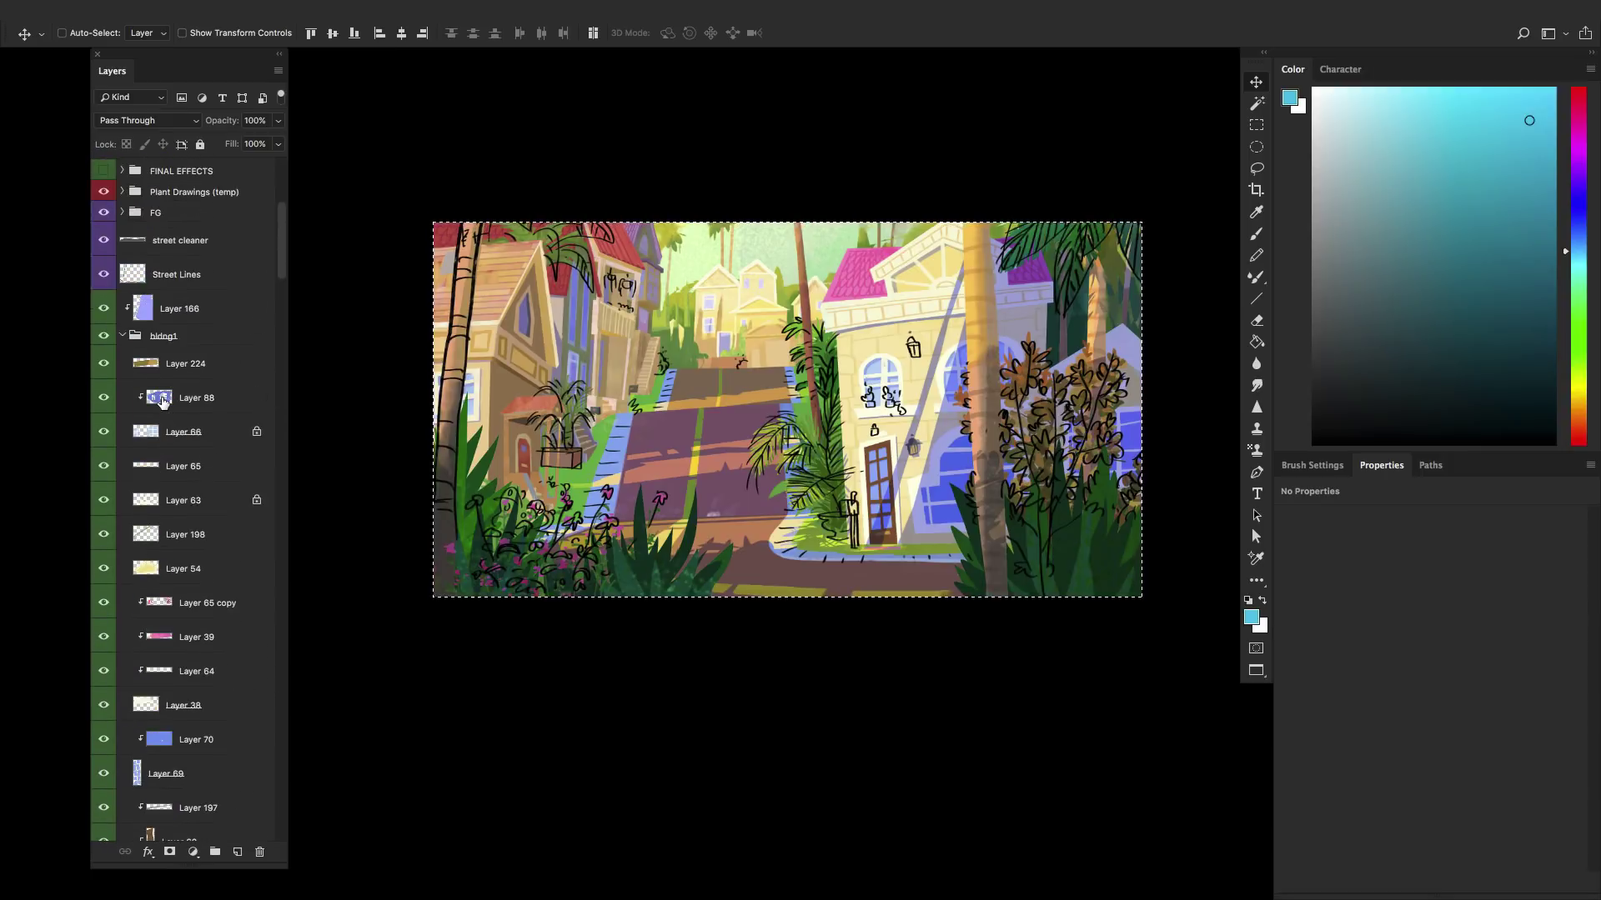
scroll(163, 400, "up", 5)
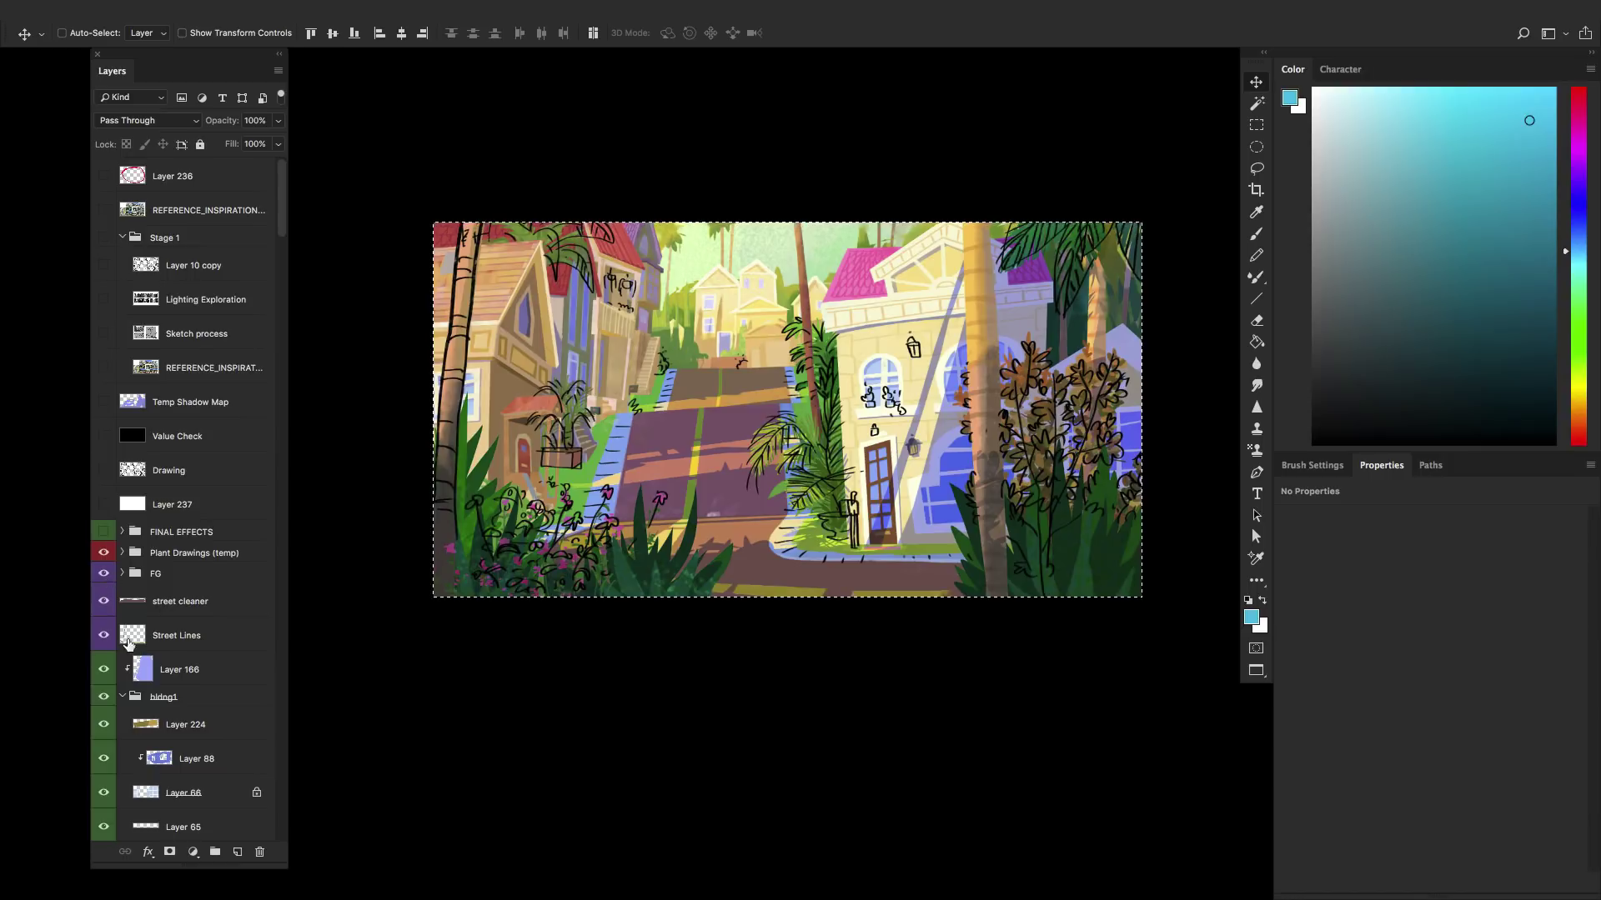
left_click(105, 557)
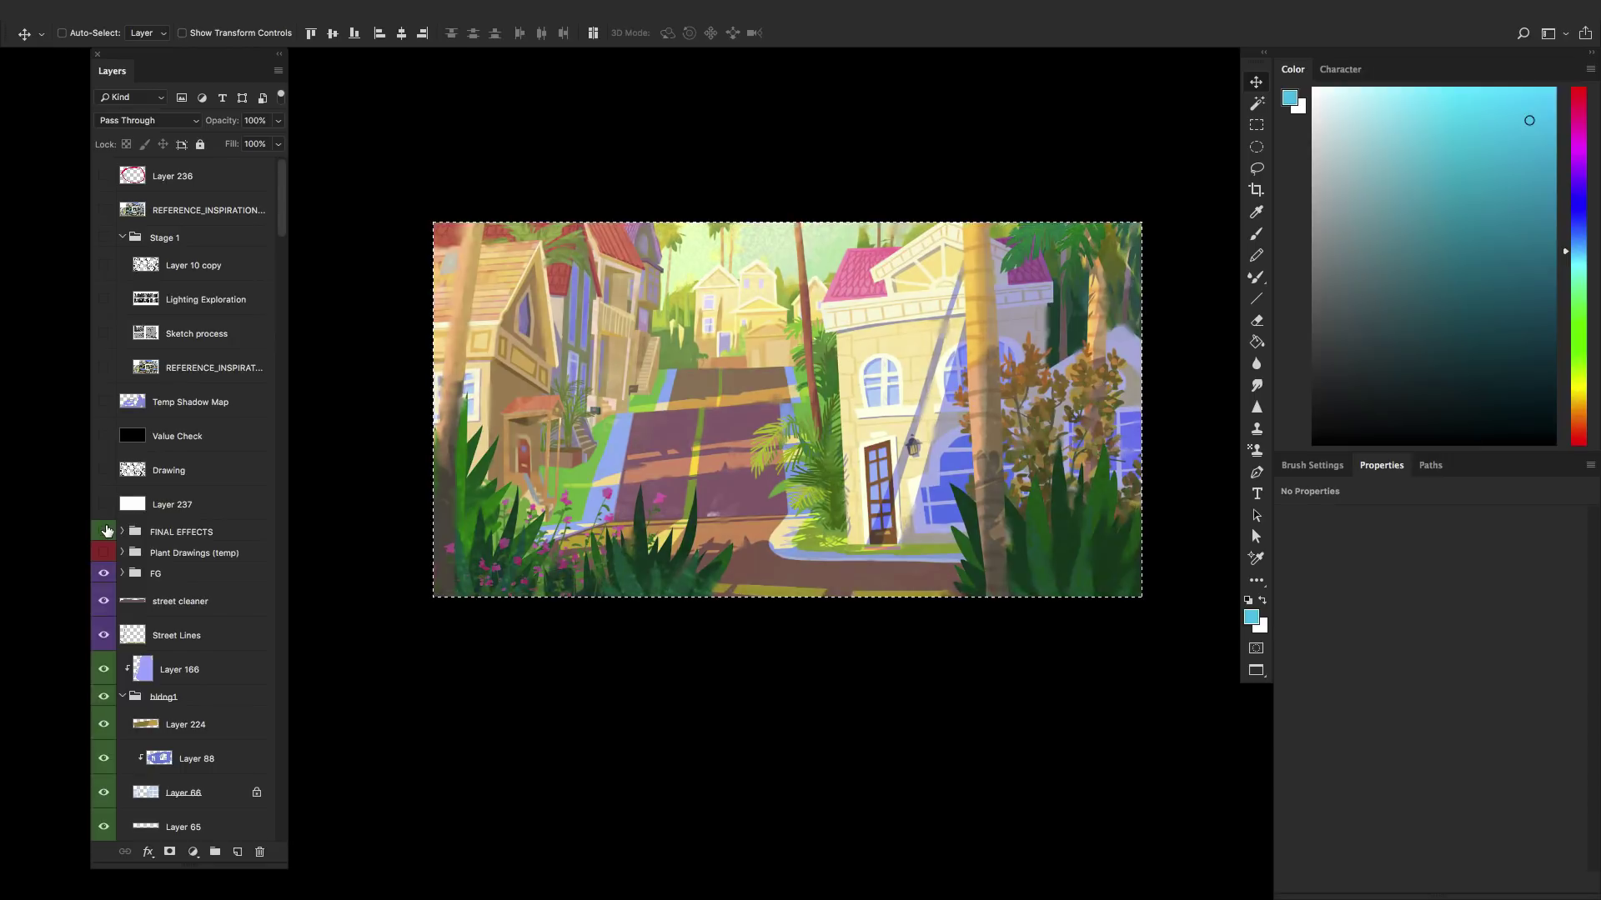
- Expand FINAL EFFECTS and toggle Layer 231's glow on and off to compare
left_click(122, 531)
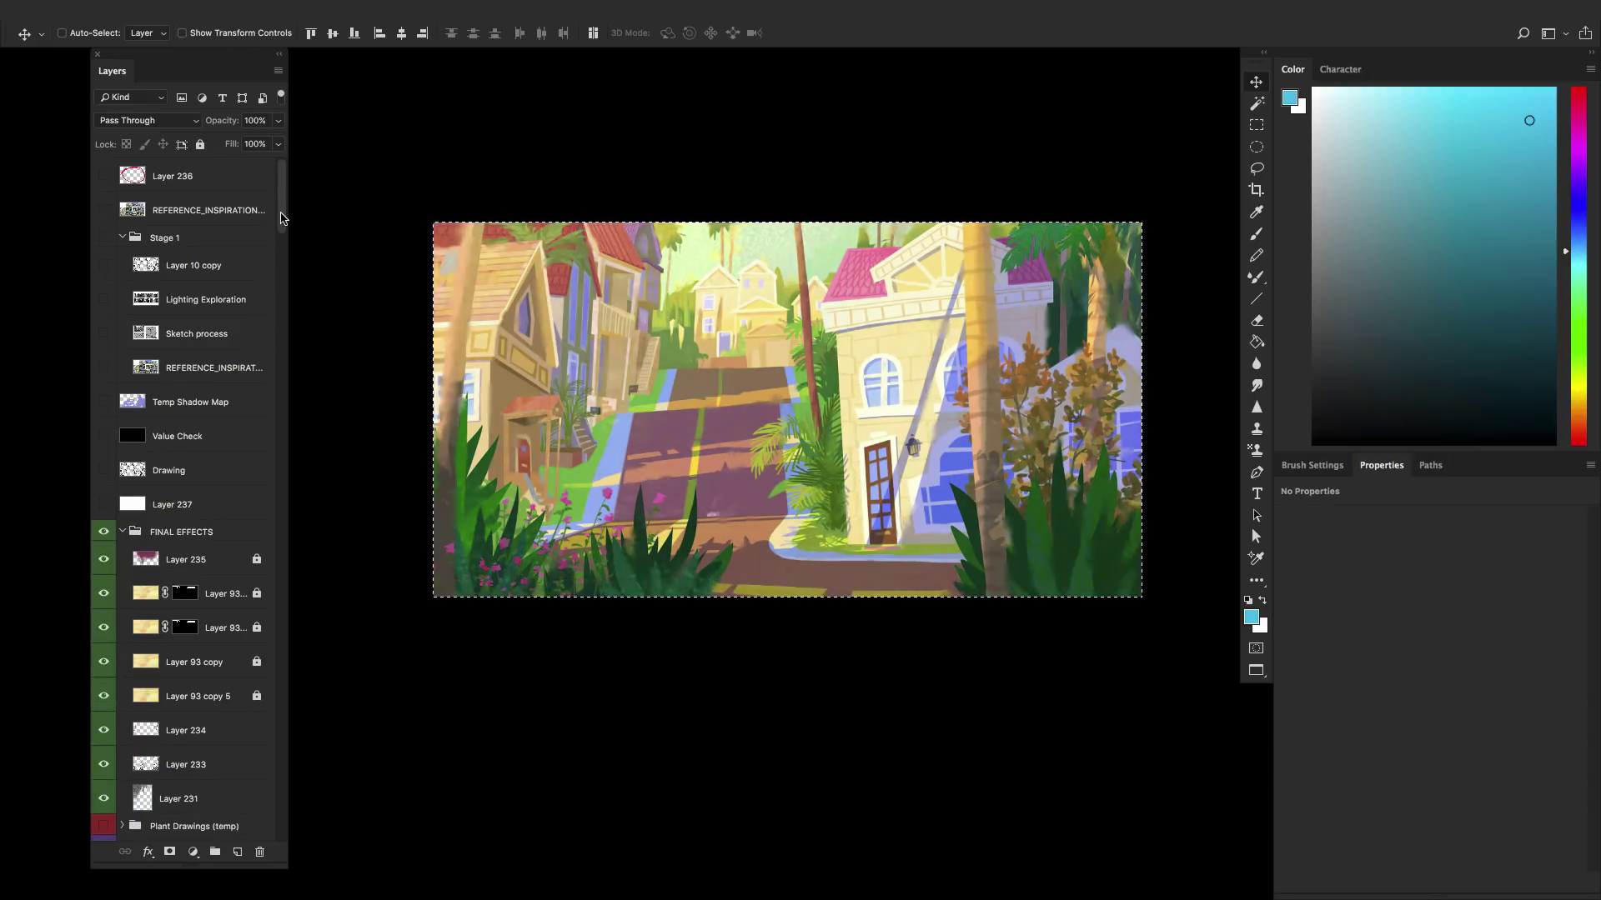
mouse_move(282, 224)
left_mouse_down()
mouse_move(283, 271)
mouse_move(285, 243)
left_mouse_up()
left_click_drag(103, 285, 97, 520)
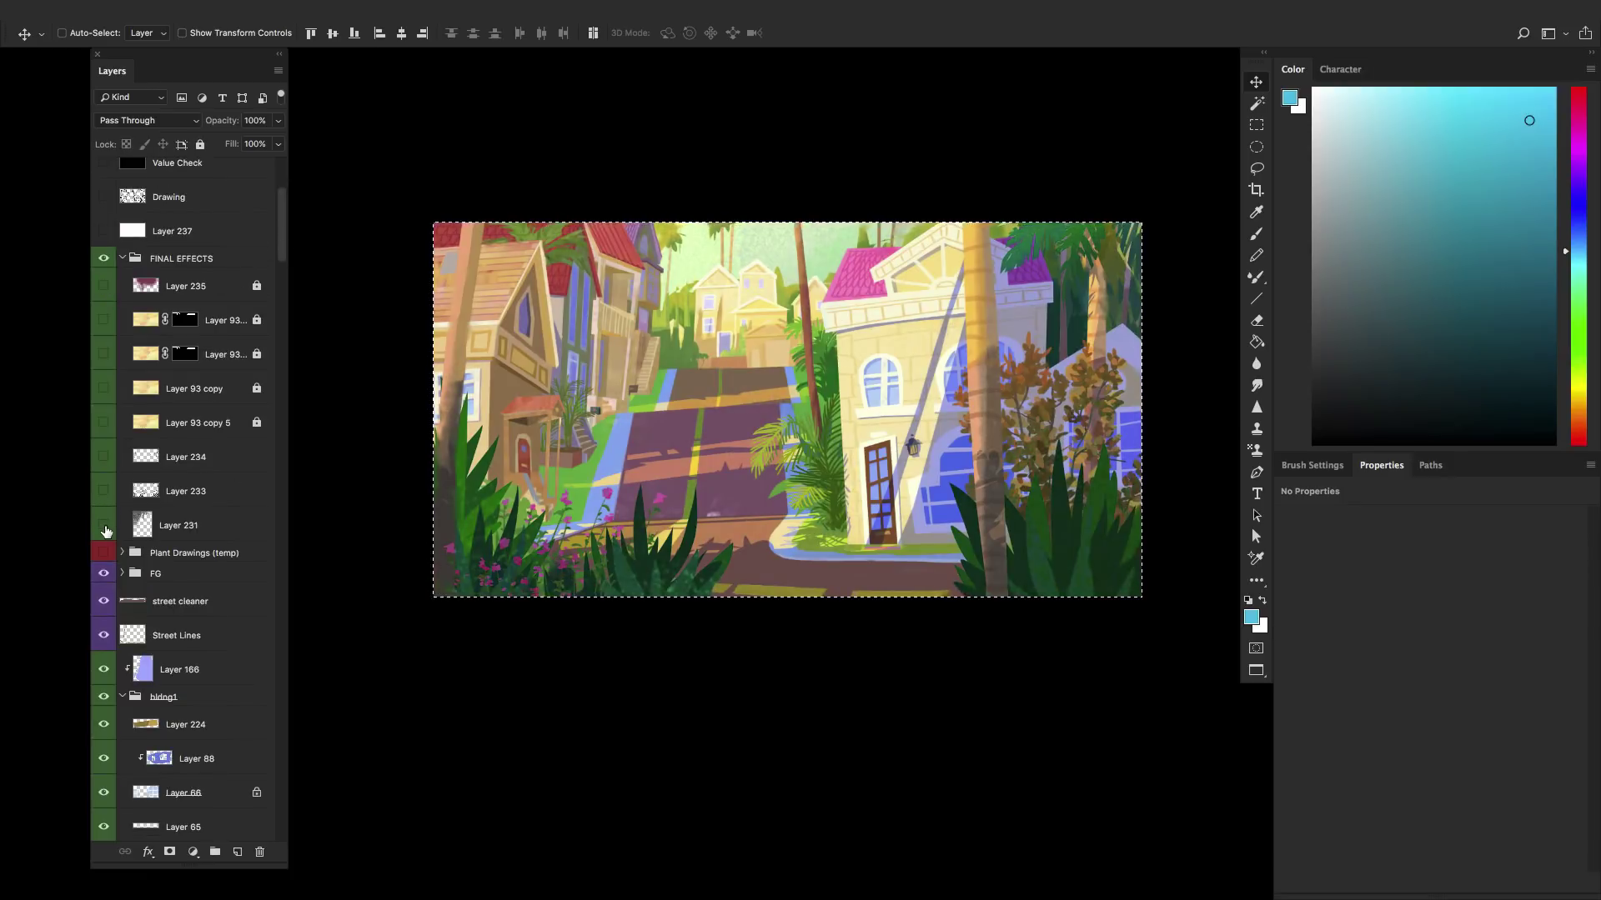
left_click(104, 527)
left_click(171, 534)
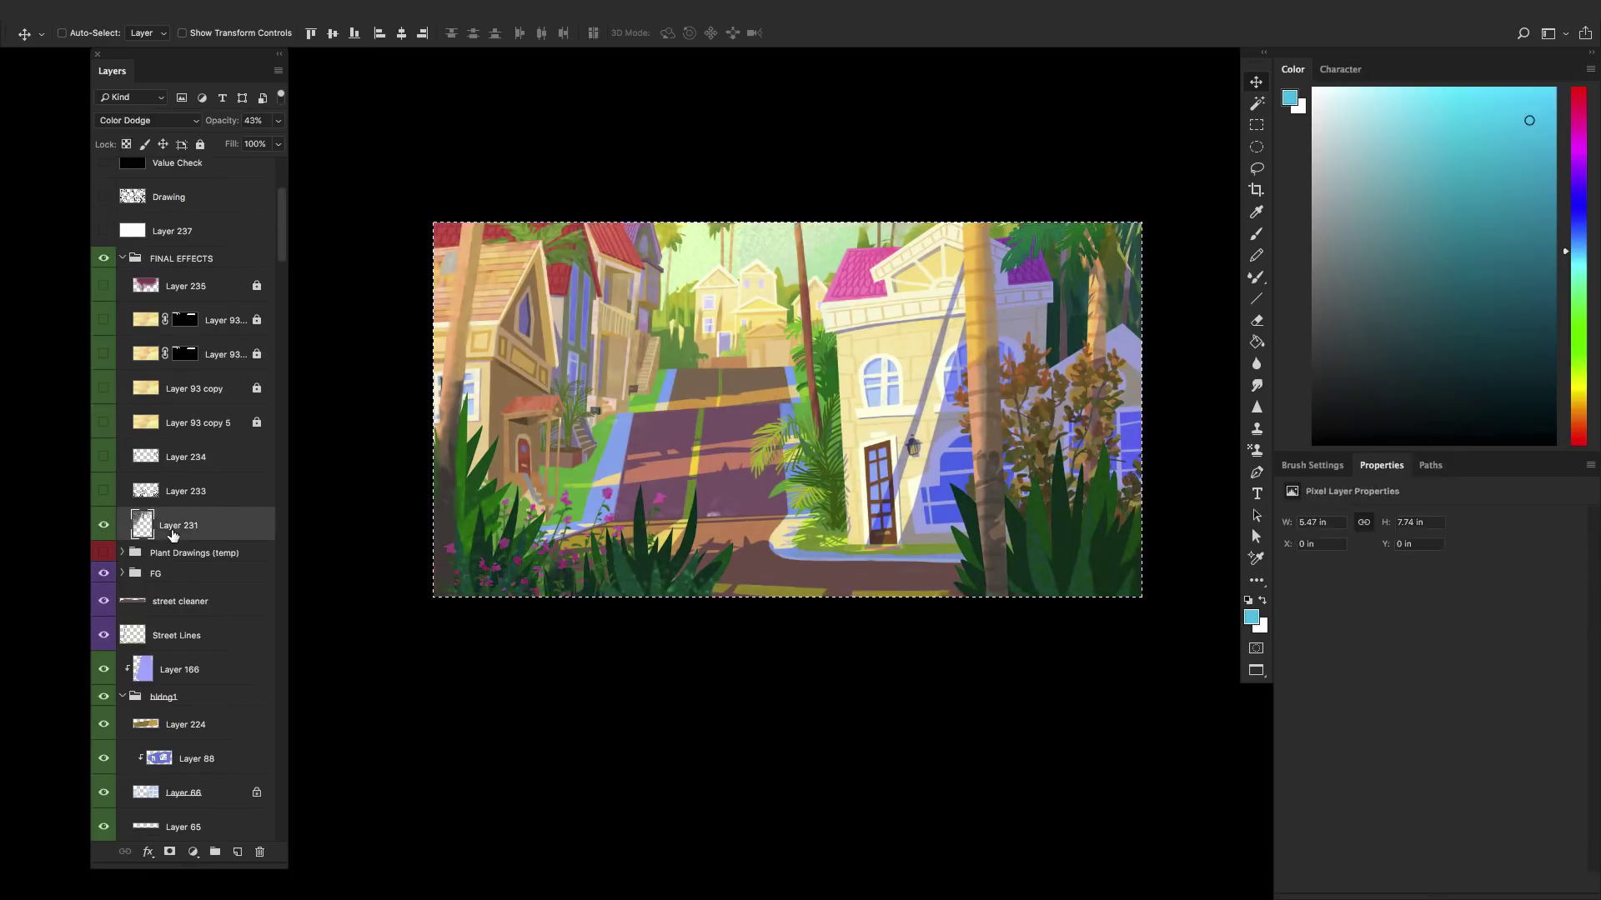
left_click(104, 525)
left_click(104, 525)
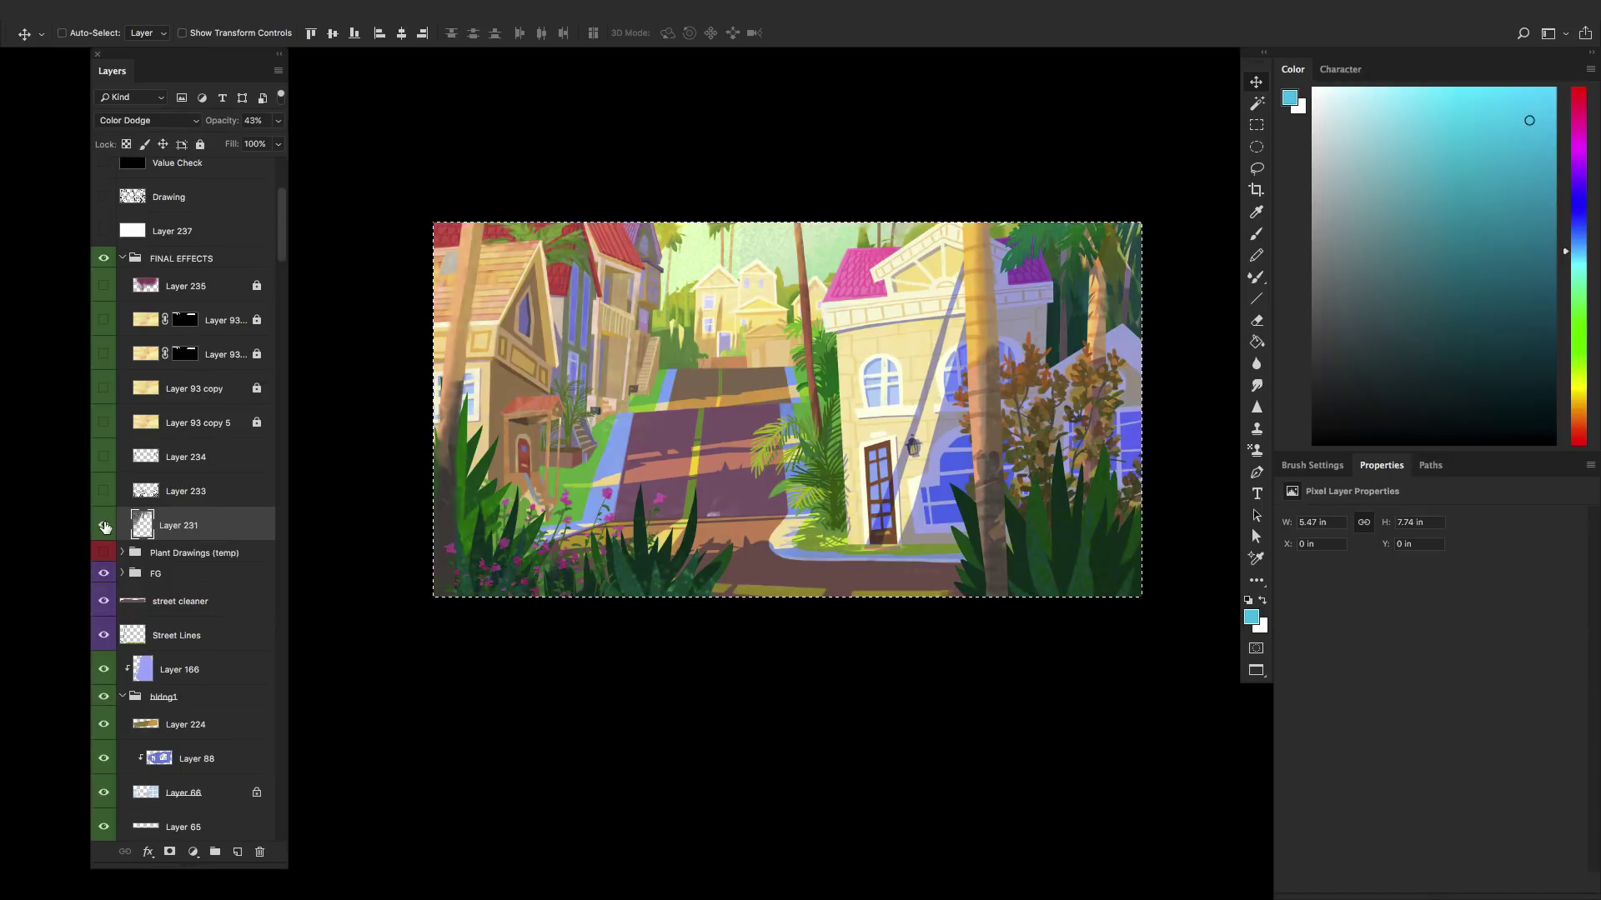
left_click(104, 525)
left_click(104, 525)
left_click(104, 525)
left_click(104, 525)
left_click(105, 525)
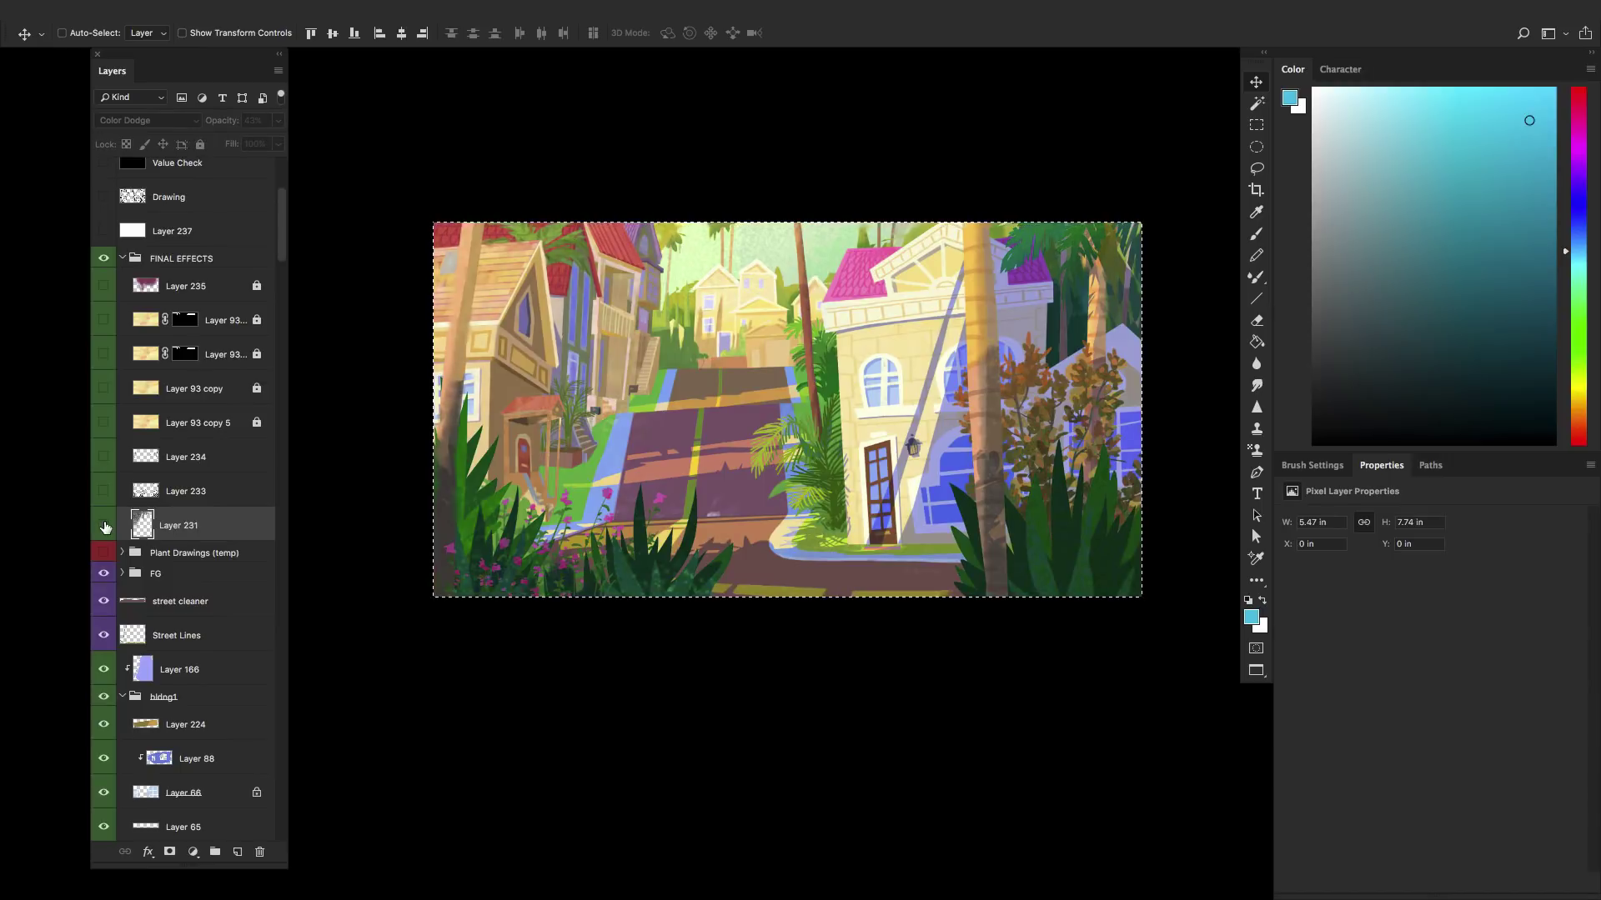
left_click(104, 526)
left_click(104, 525)
left_click(104, 525)
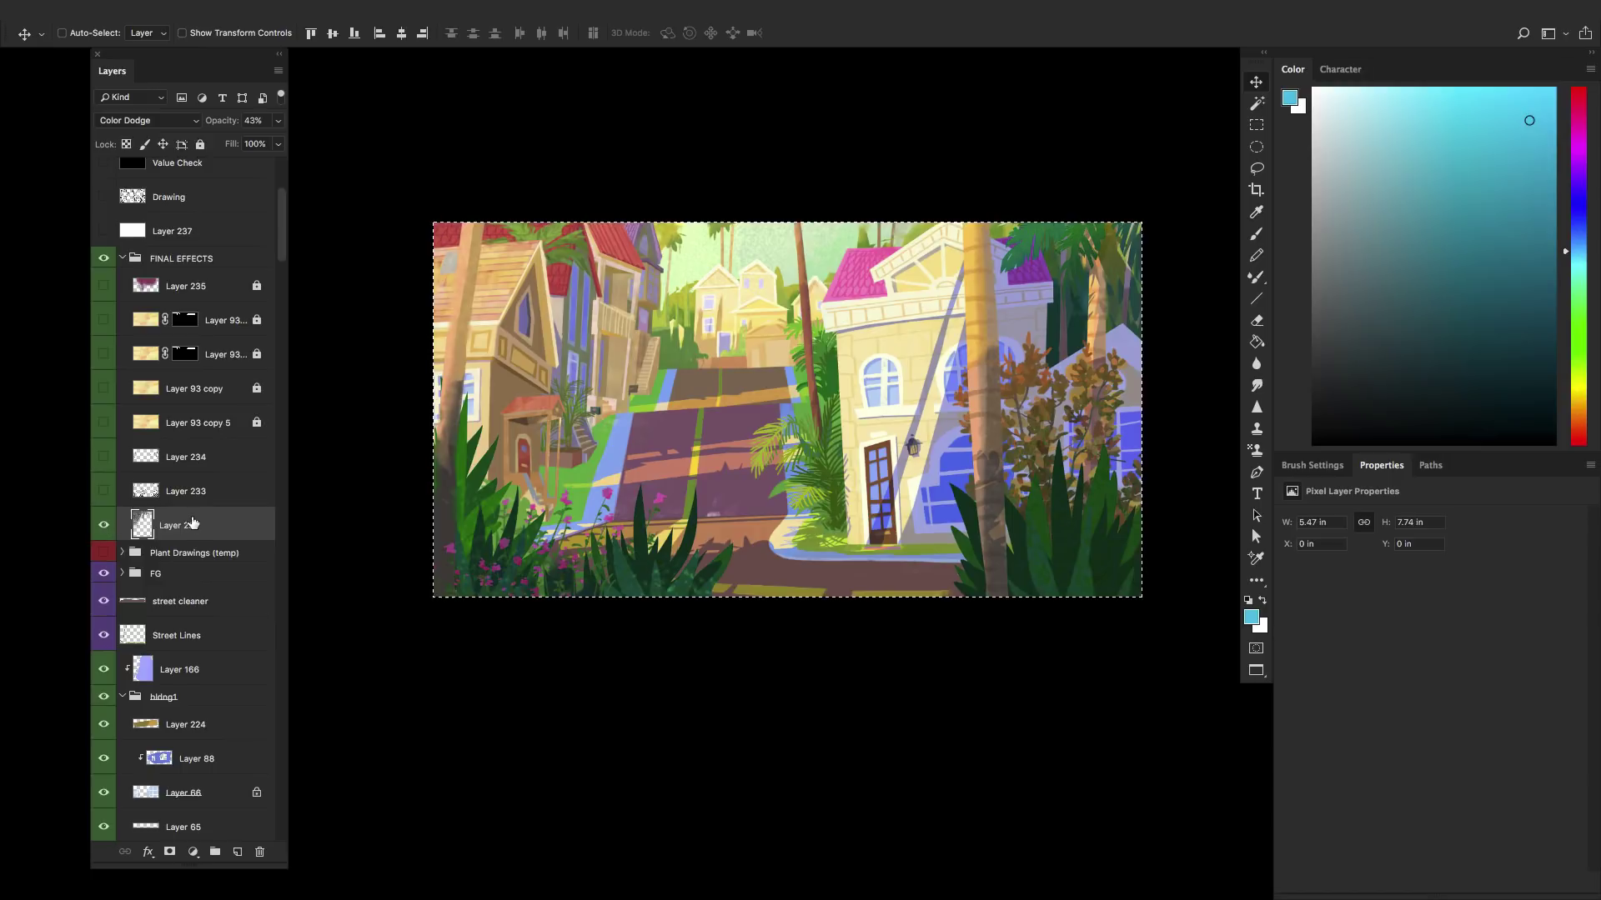
- Try Normal blending at 100% on Layer 231, then revert to Color Dodge at 43%
left_click(142, 120)
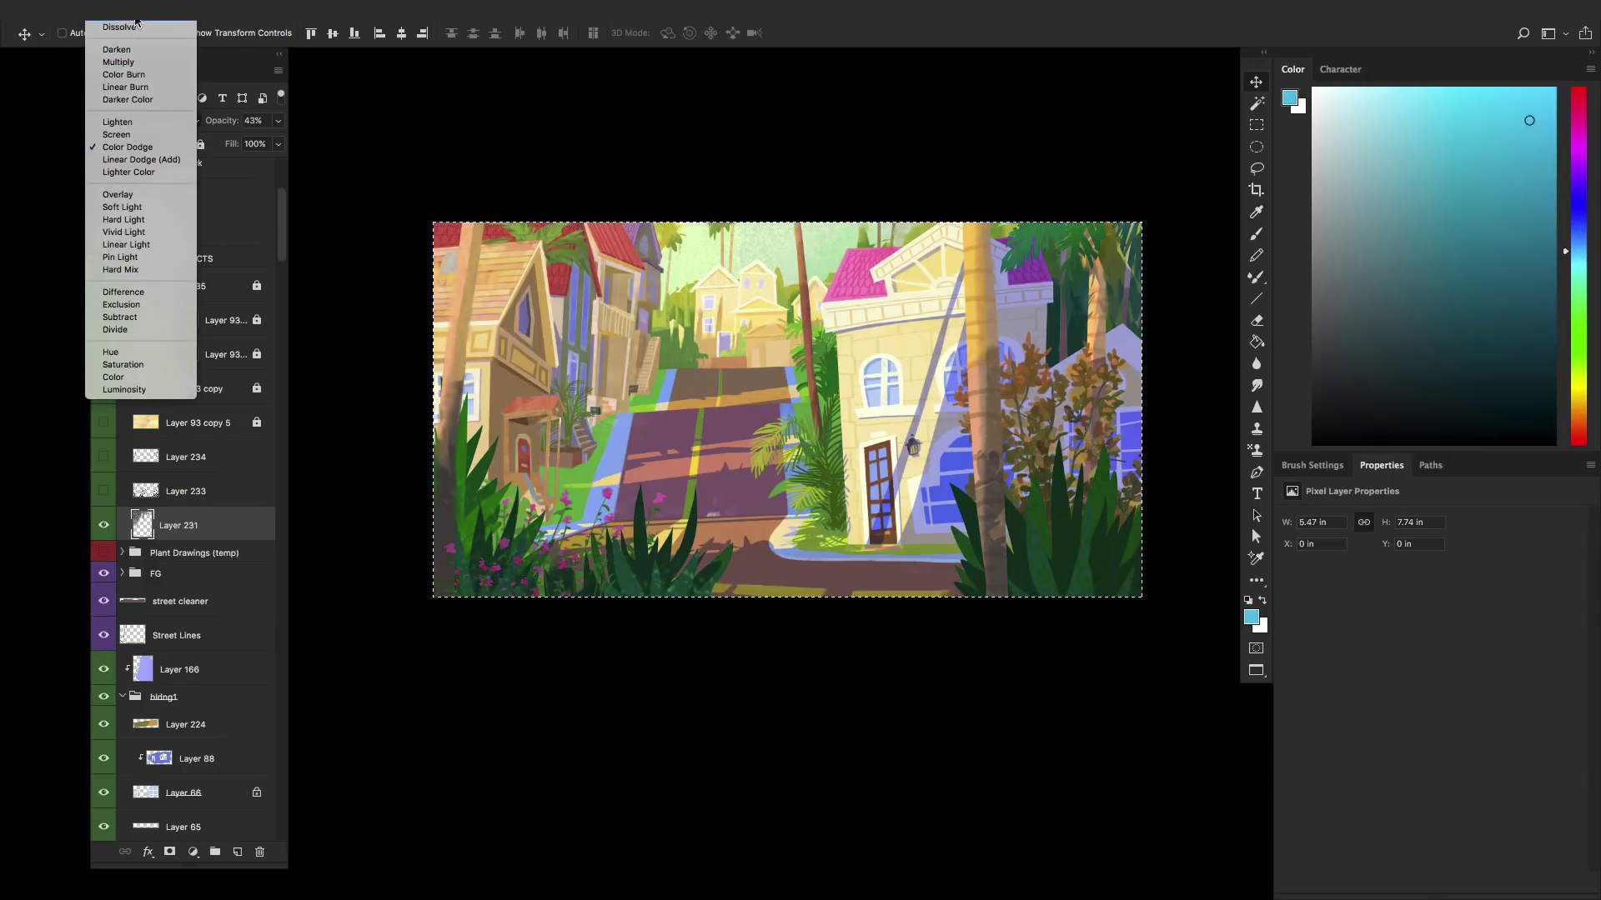
left_click(135, 25)
left_click_drag(224, 125, 478, 142)
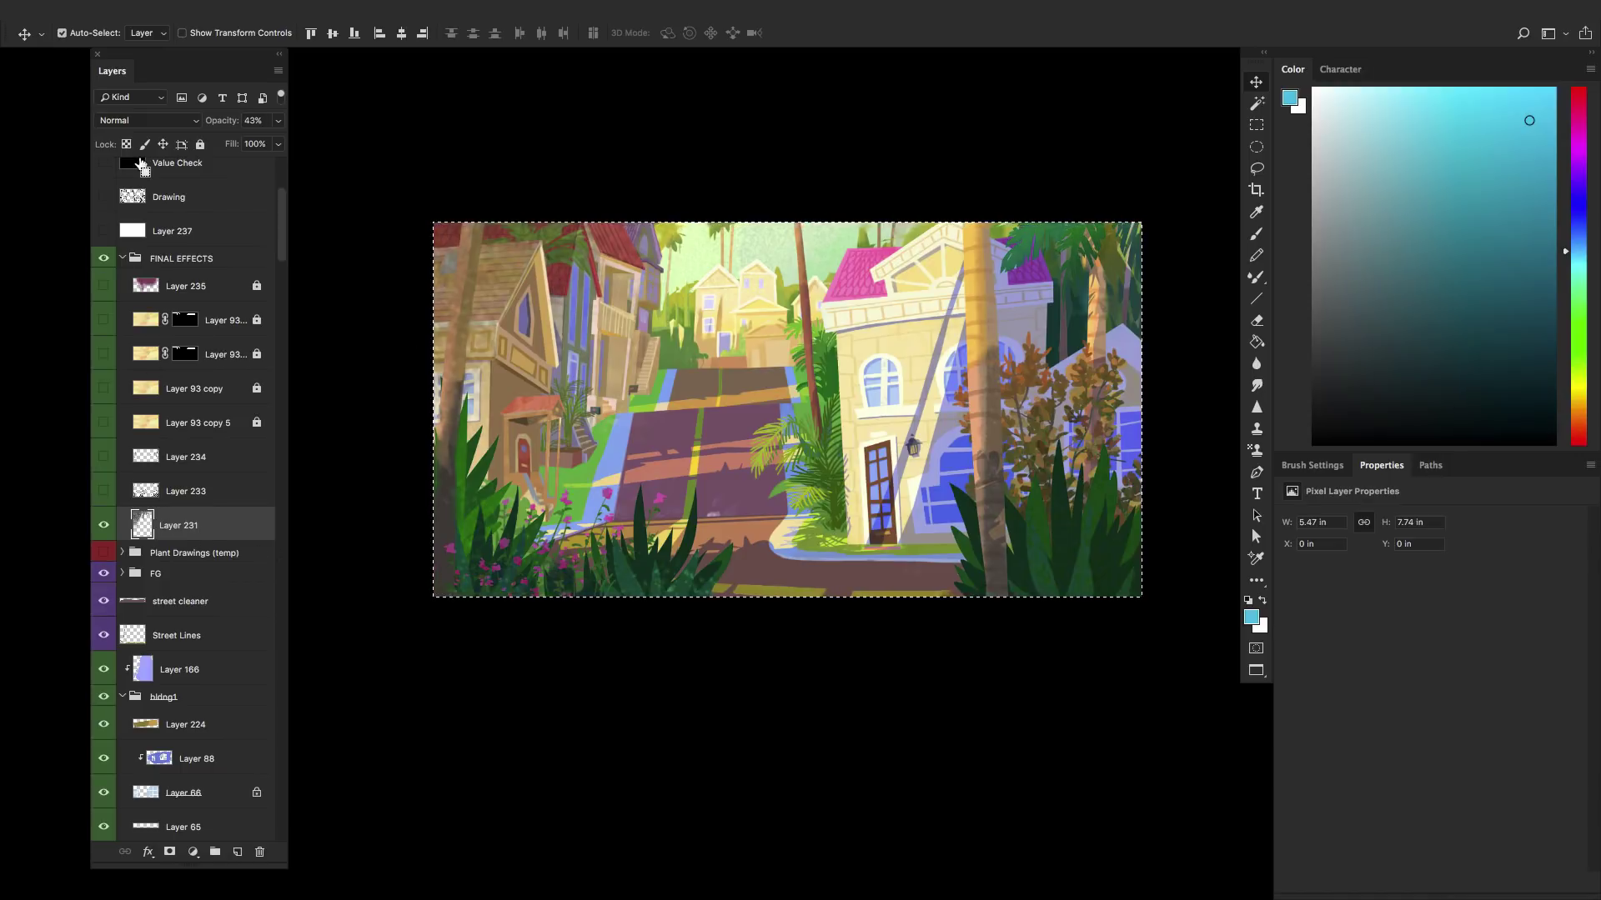
key("ctrl+z")
left_click(149, 120)
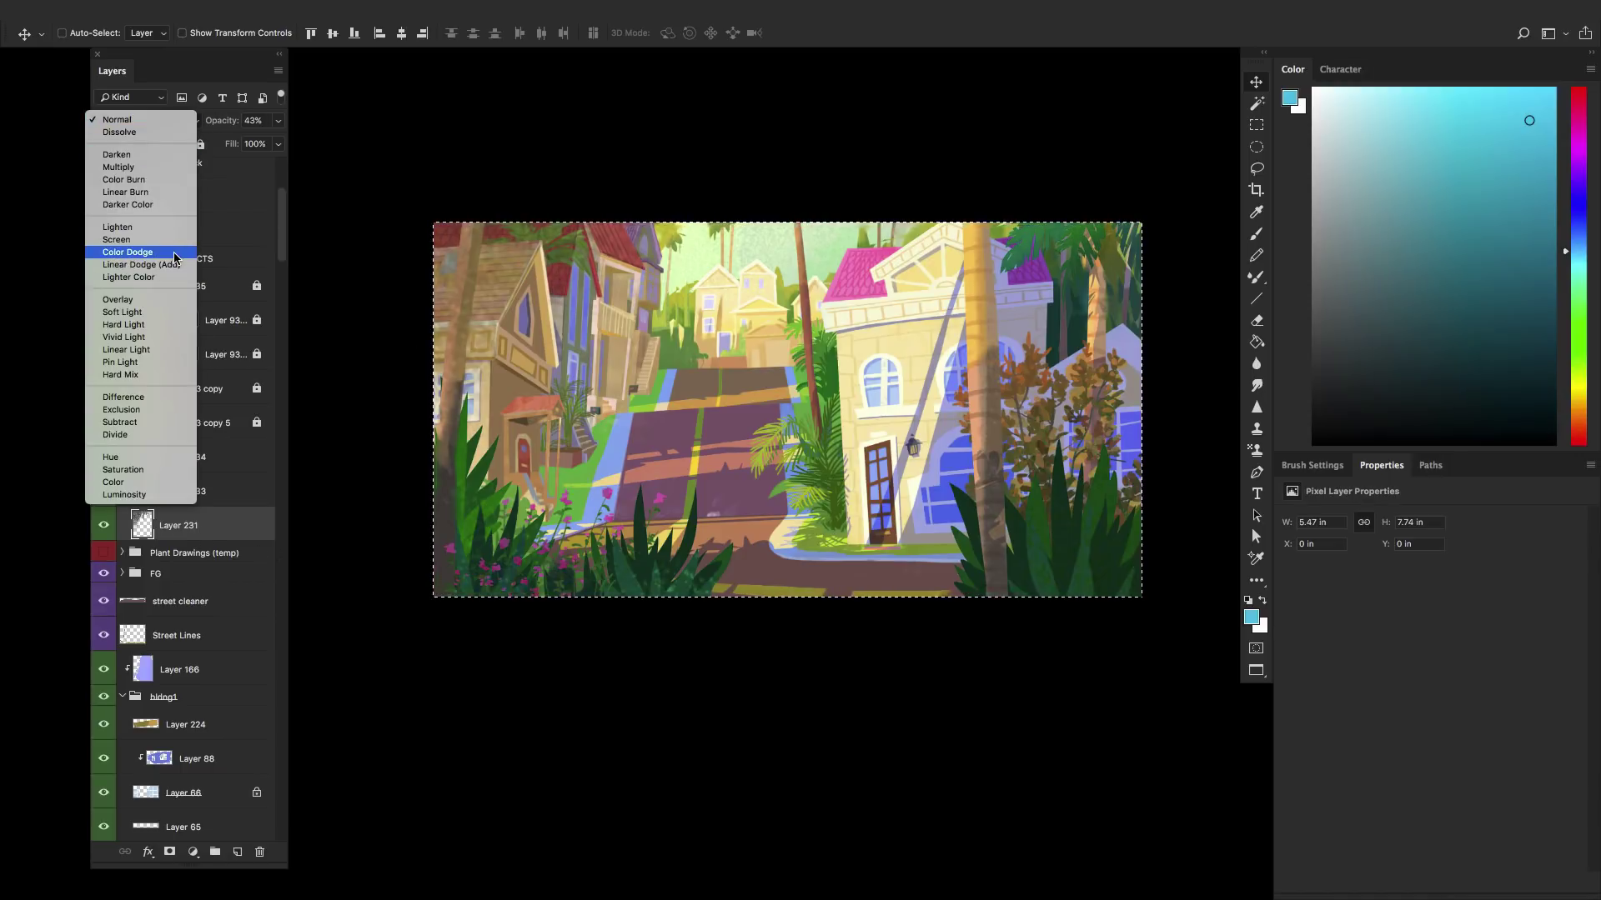
left_click(138, 258)
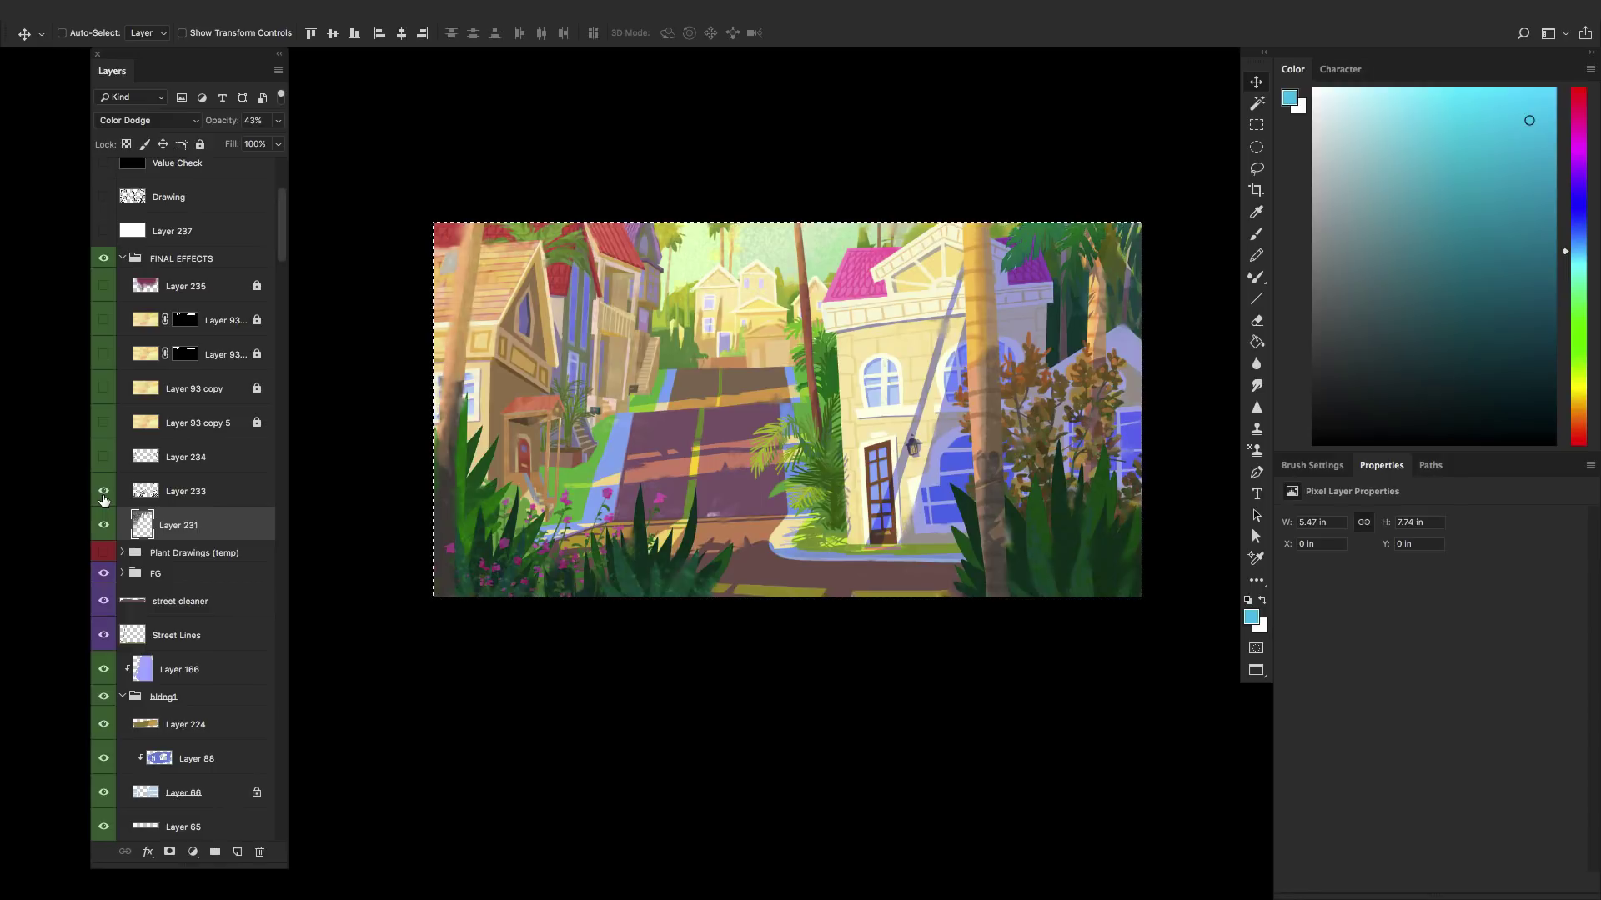
- Compare Layer 234 and Layer 93 copy 5, leaving Layer 93 copy 5 visible
left_click(104, 457)
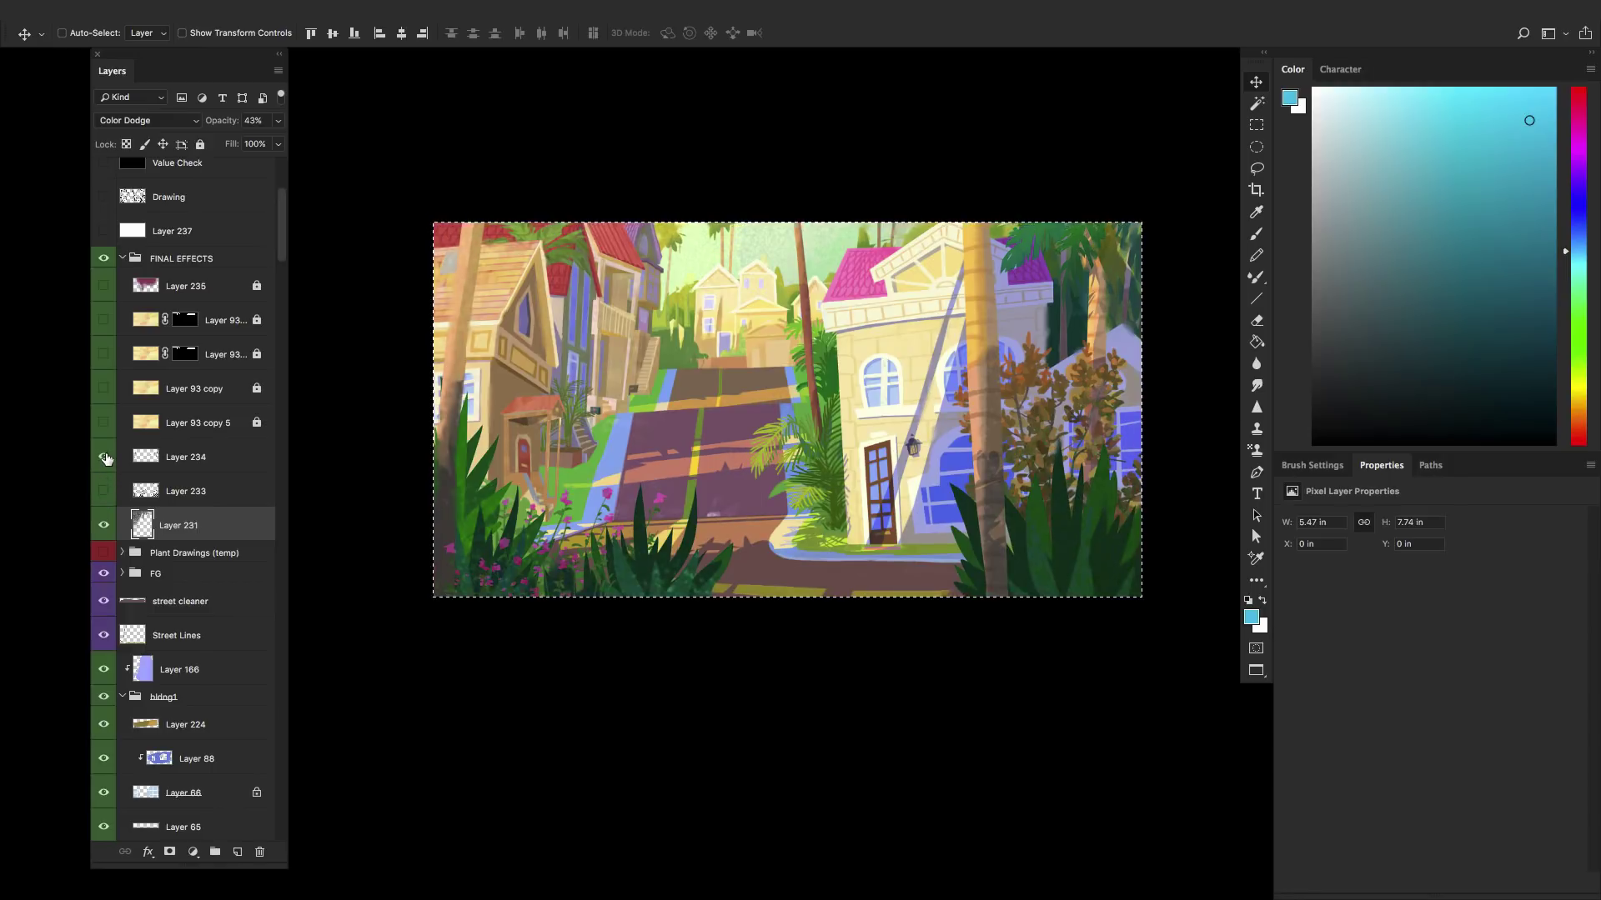
left_click(164, 456)
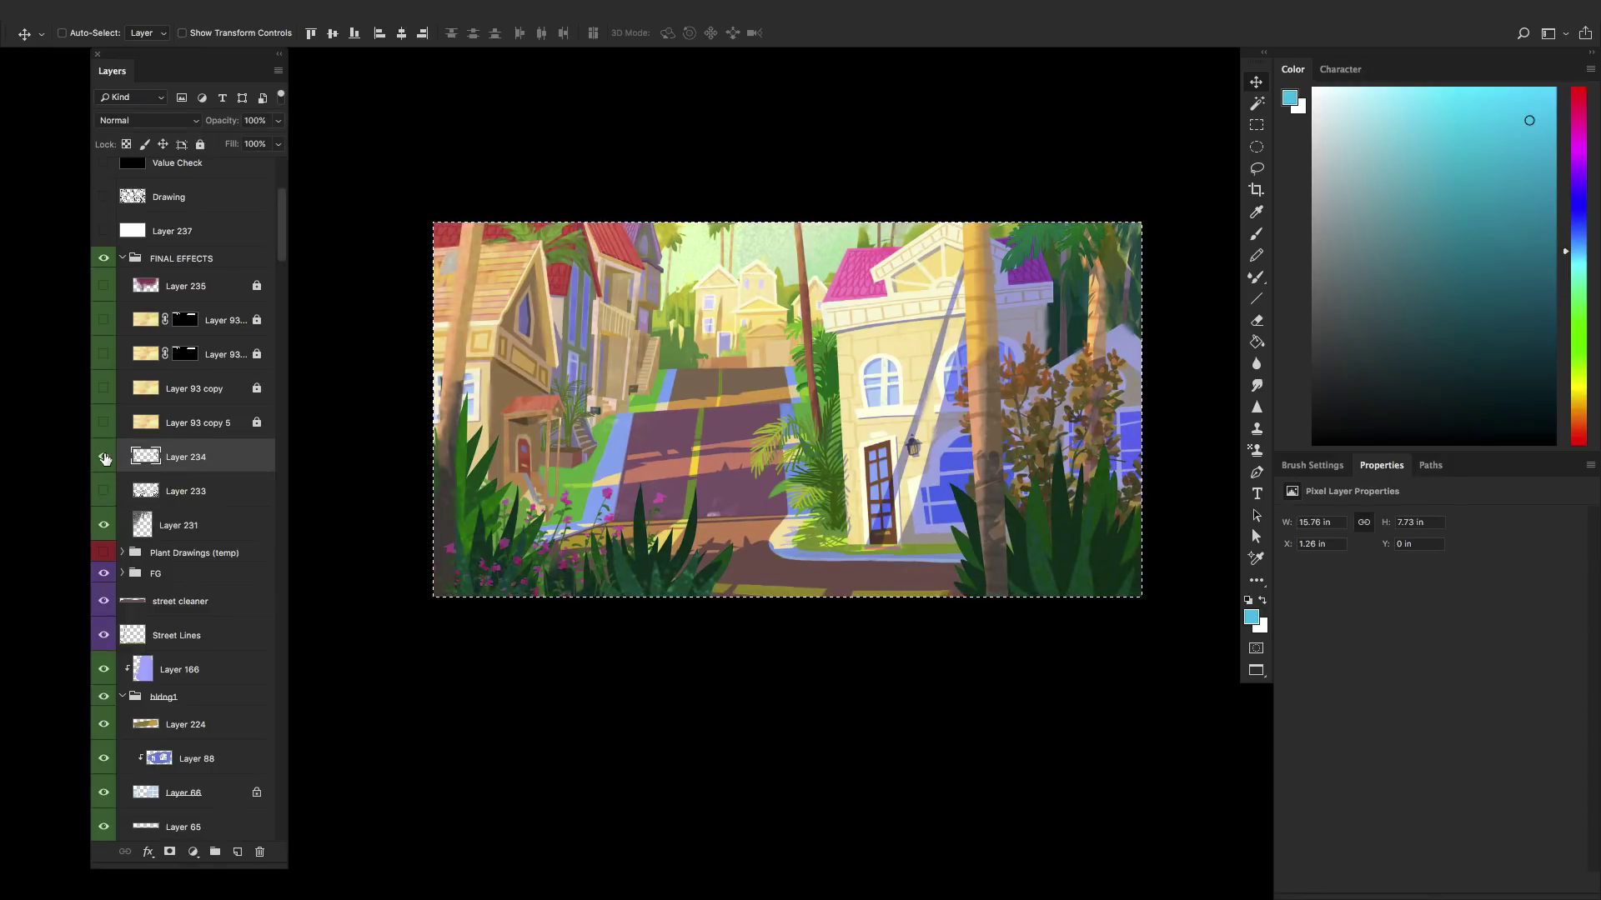
left_click(104, 457)
left_click(104, 422)
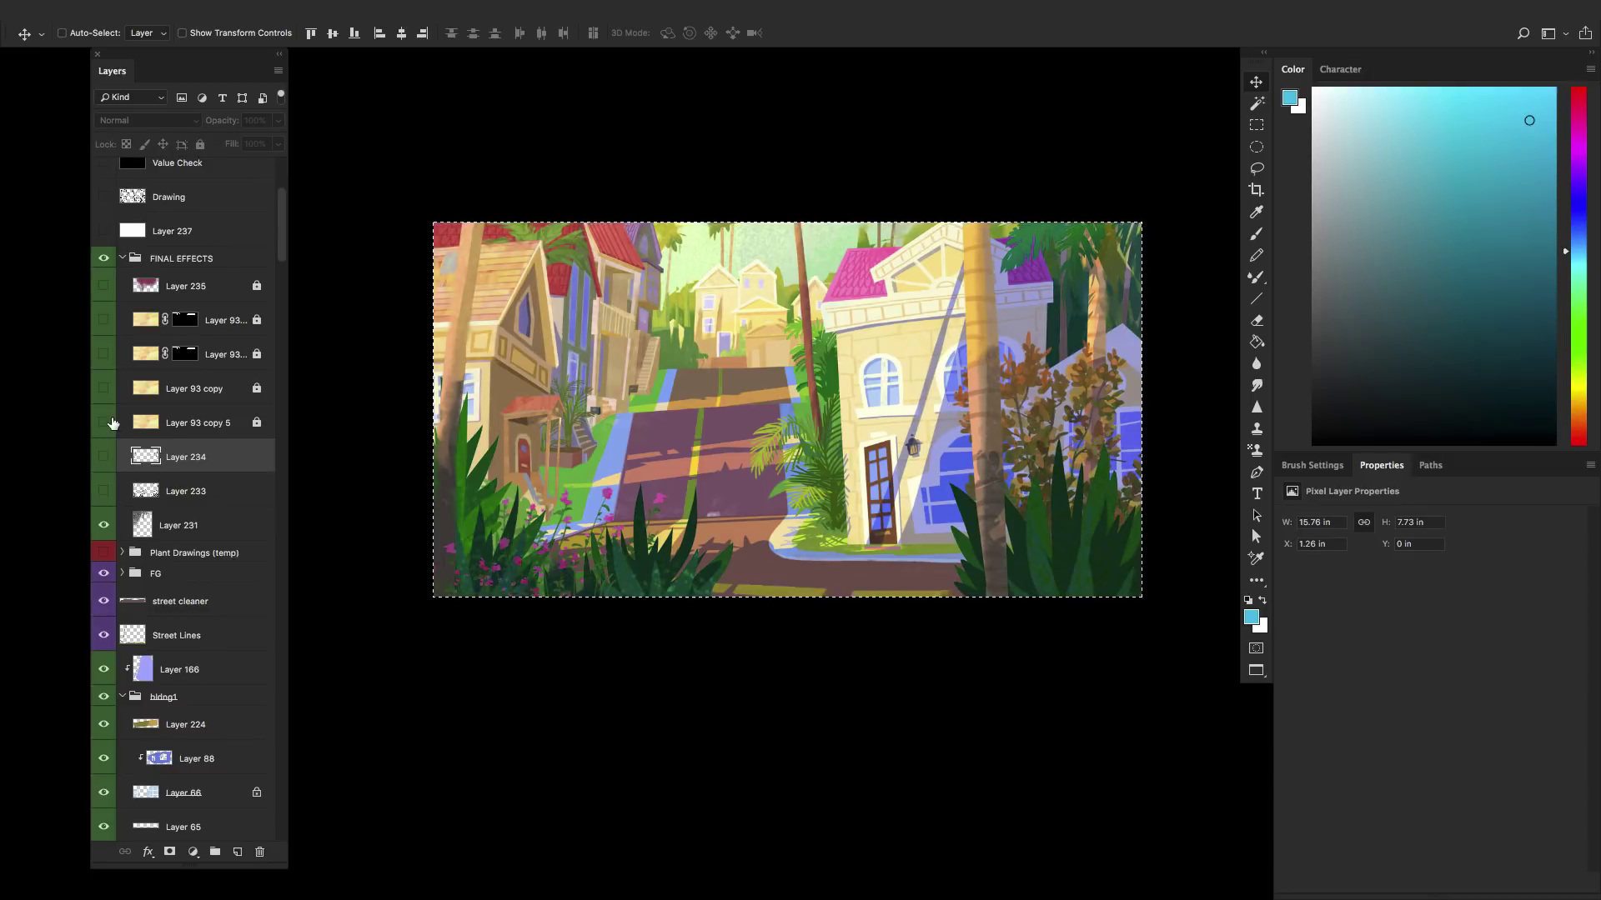
left_click(103, 423)
left_click(118, 421)
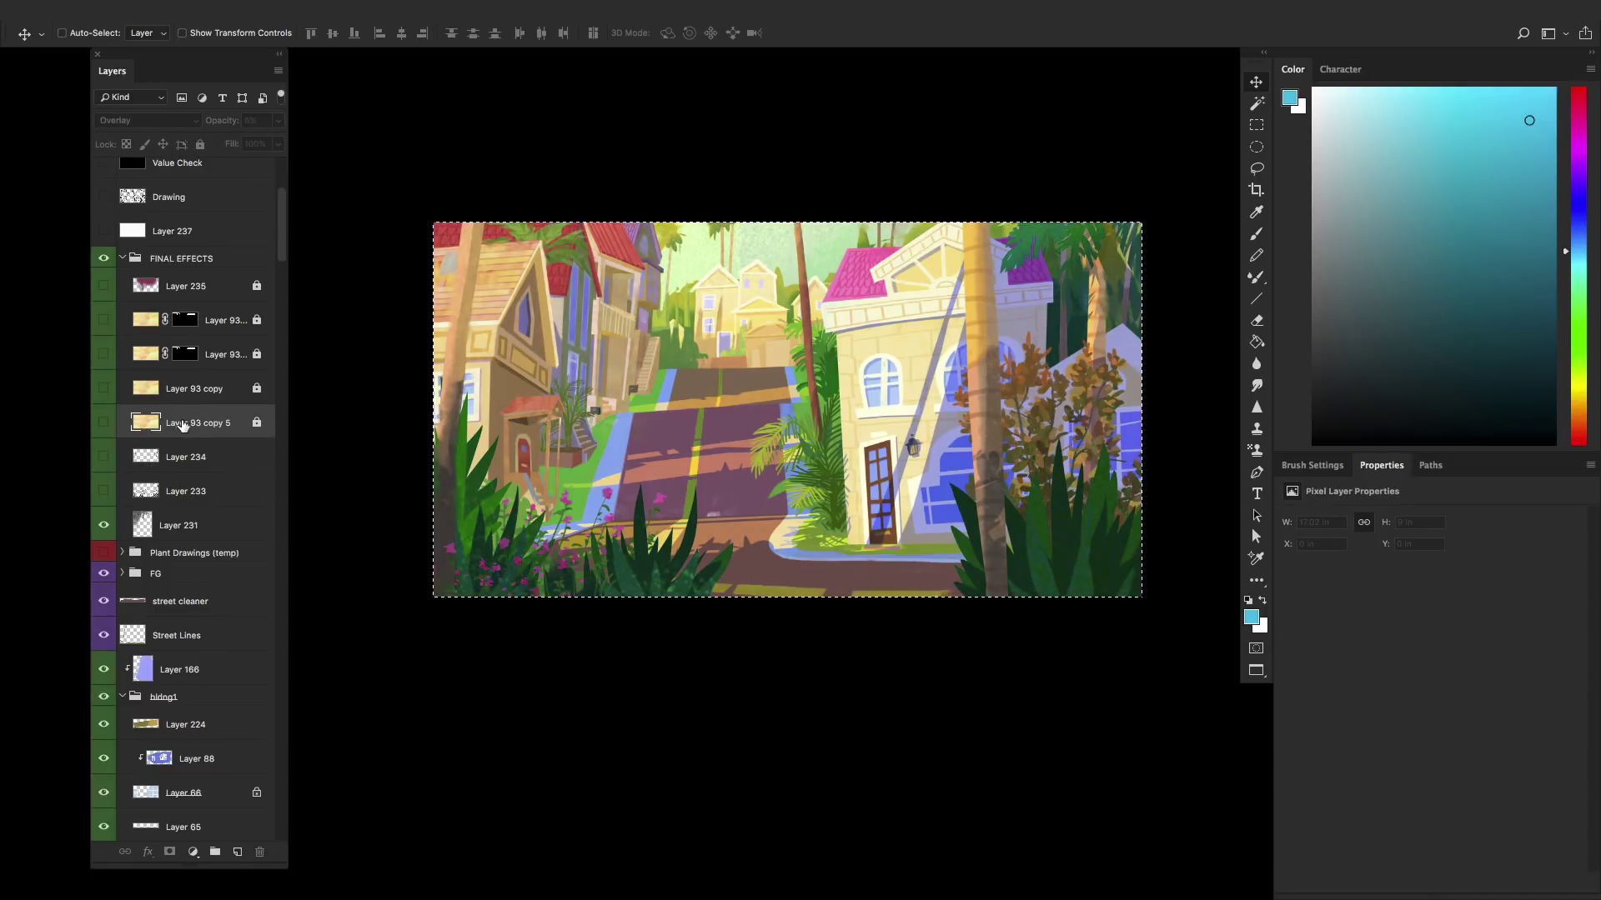
left_click(103, 423)
- Select Layer 235 through Layer 93 copy 5, show them, and unlock them with Lock All
left_click(237, 292, "shift")
left_click_drag(103, 354, 103, 388)
left_click(200, 143)
left_click(103, 389)
- Set Layer 93 copy 5 to Normal blending at full opacity
left_click(214, 421)
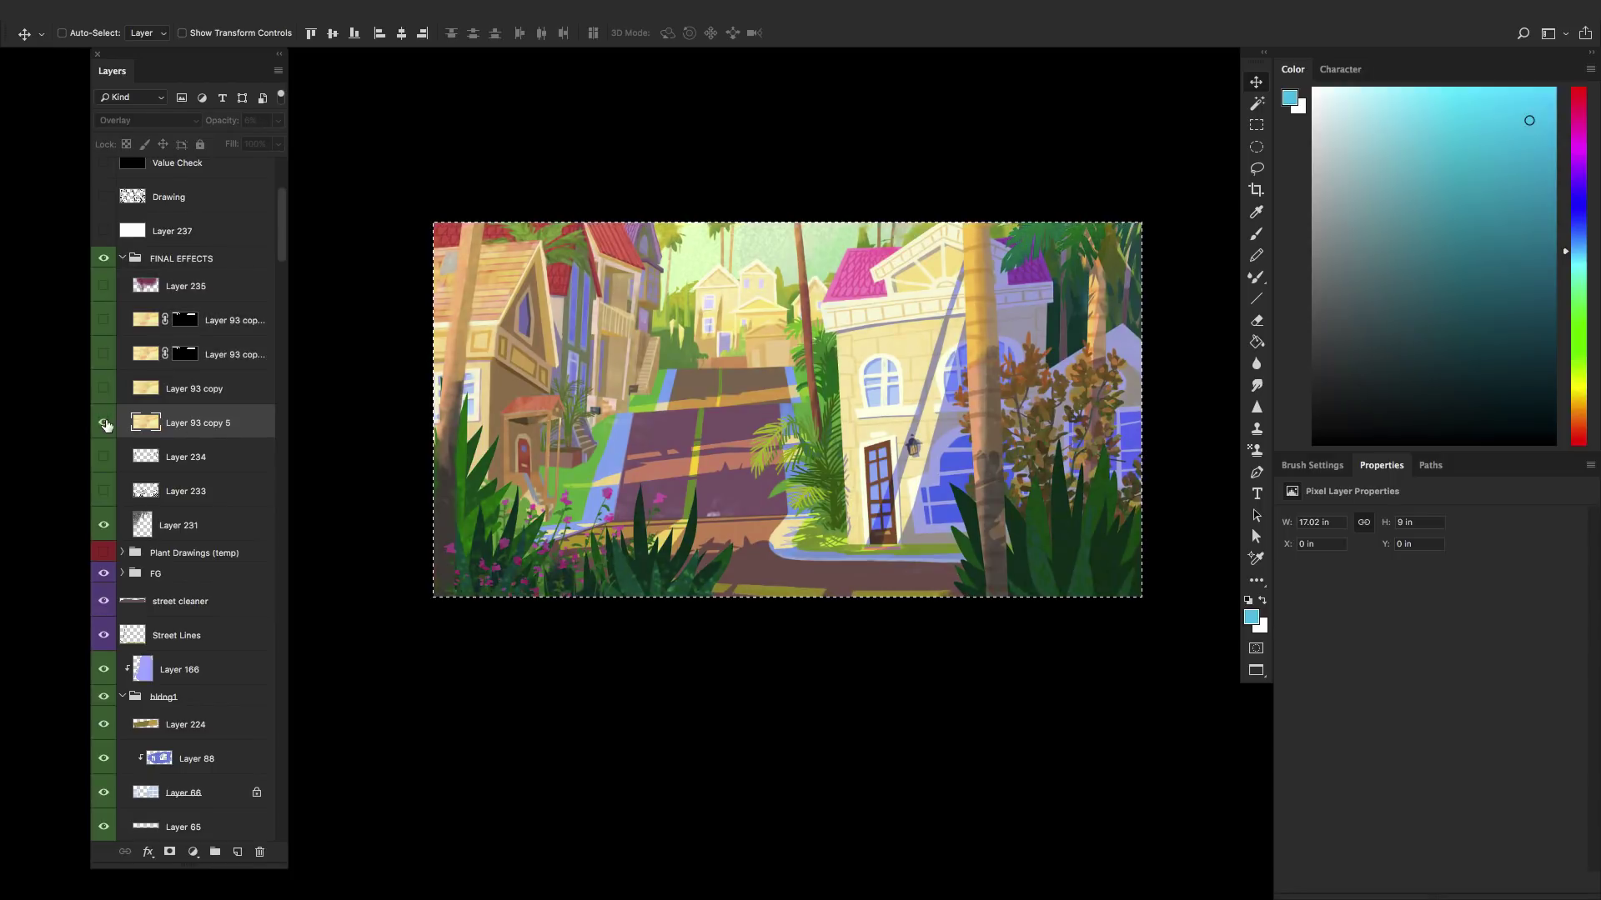
left_click(161, 119)
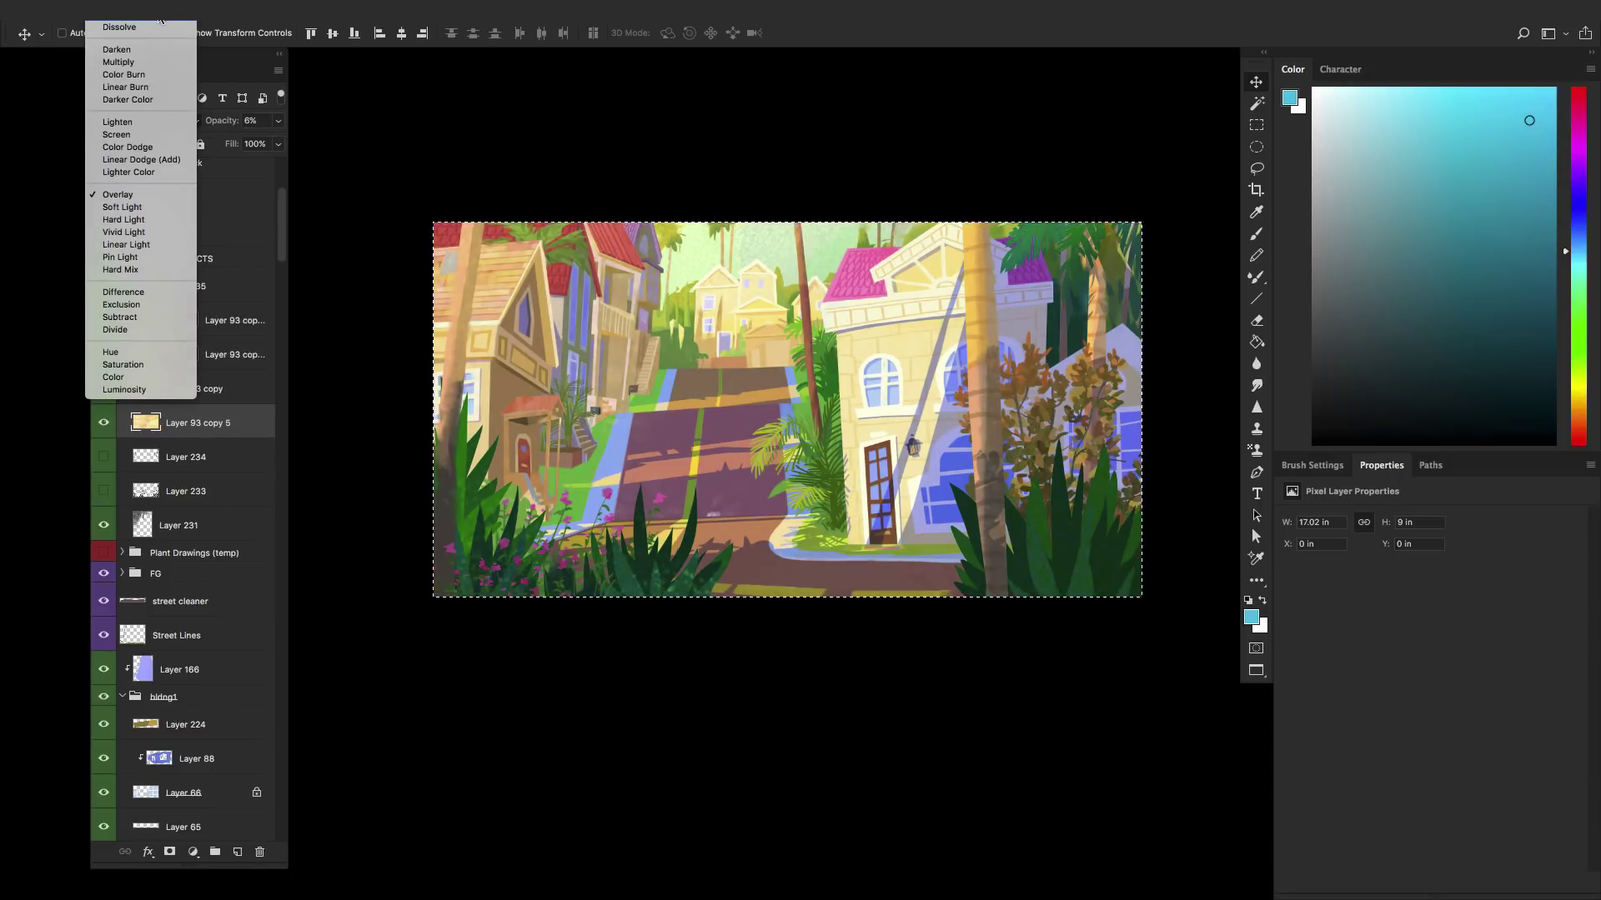
left_click(117, 24)
left_click_drag(222, 116, 525, 136)
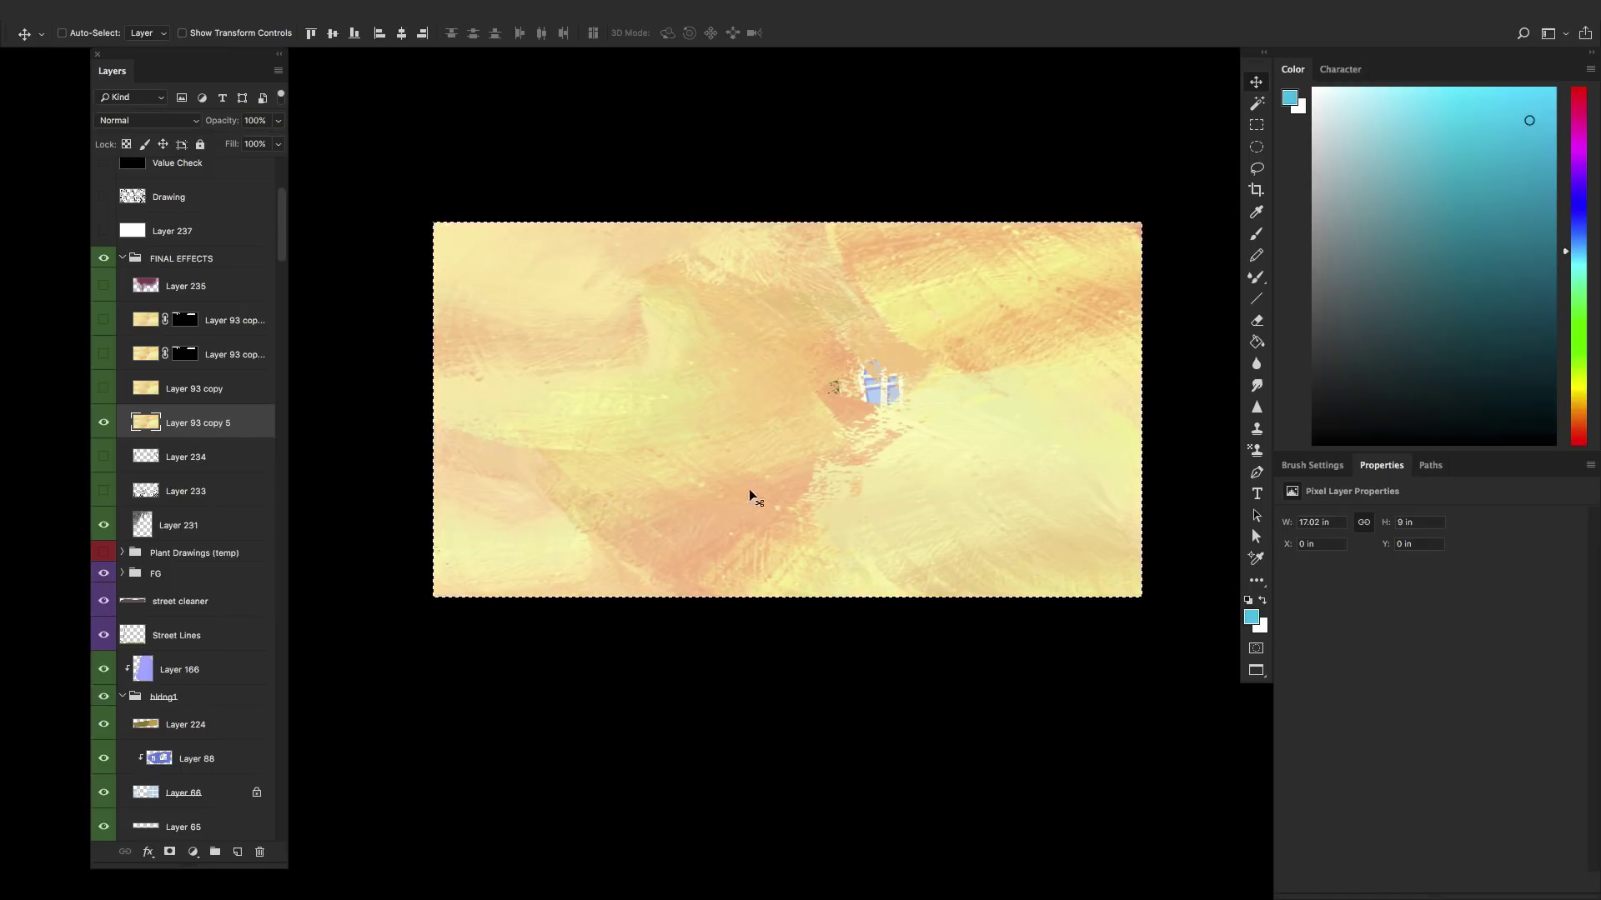
- Set Layer 93 copy and both masked Layer 93 layers to Normal blending
left_click(209, 389)
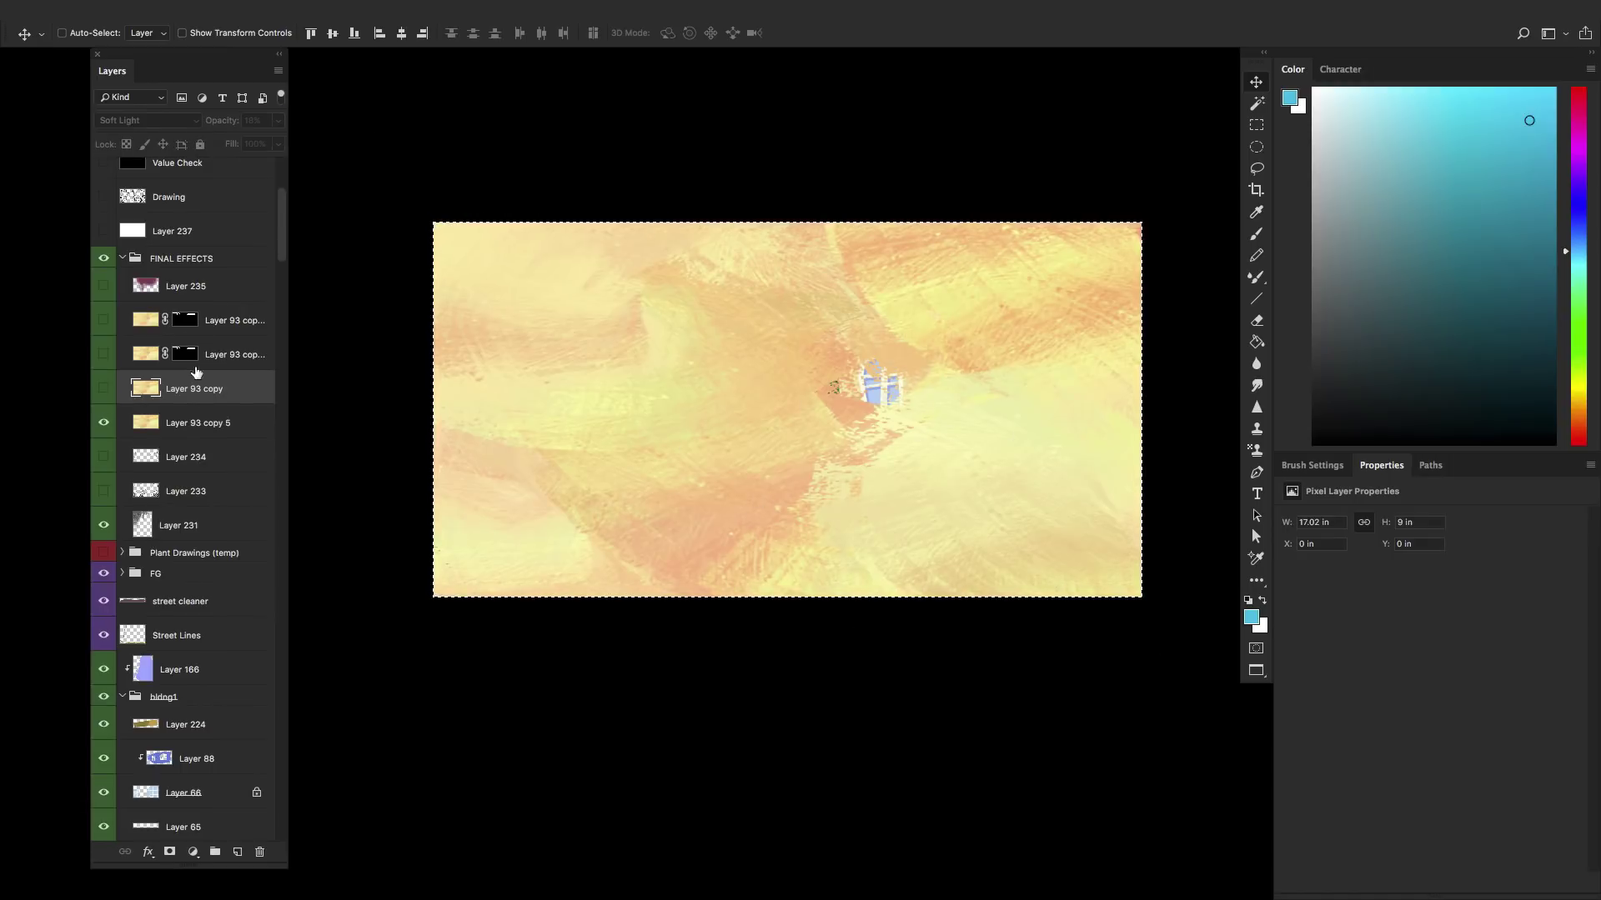
left_click(209, 320, "shift")
left_click_drag(103, 320, 104, 388)
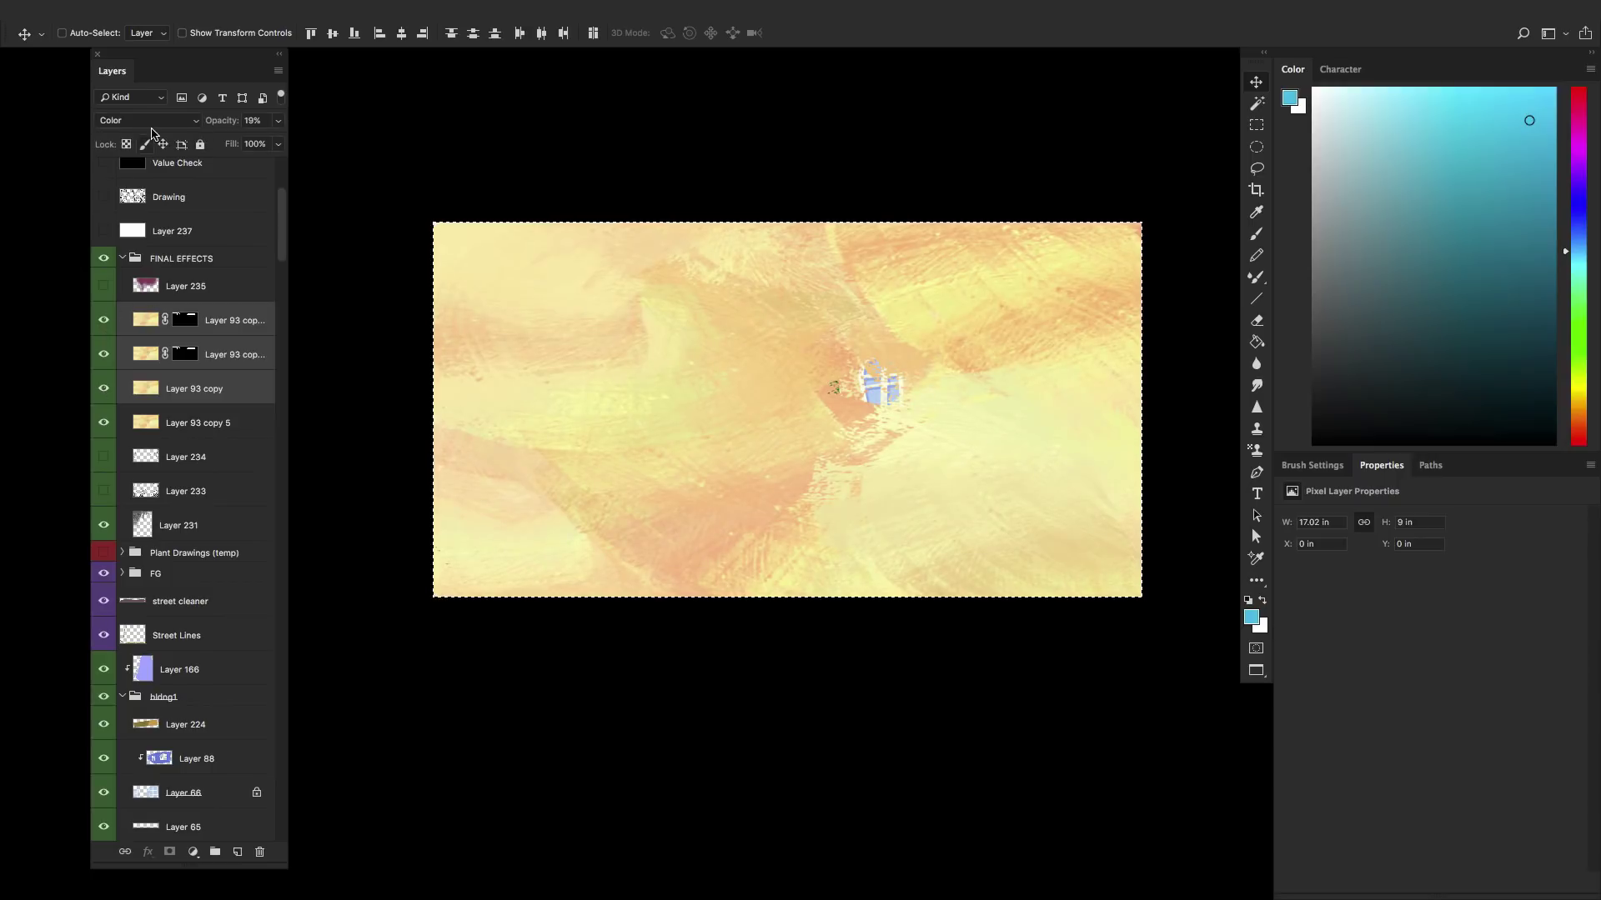
left_click(150, 120)
left_click(137, 26)
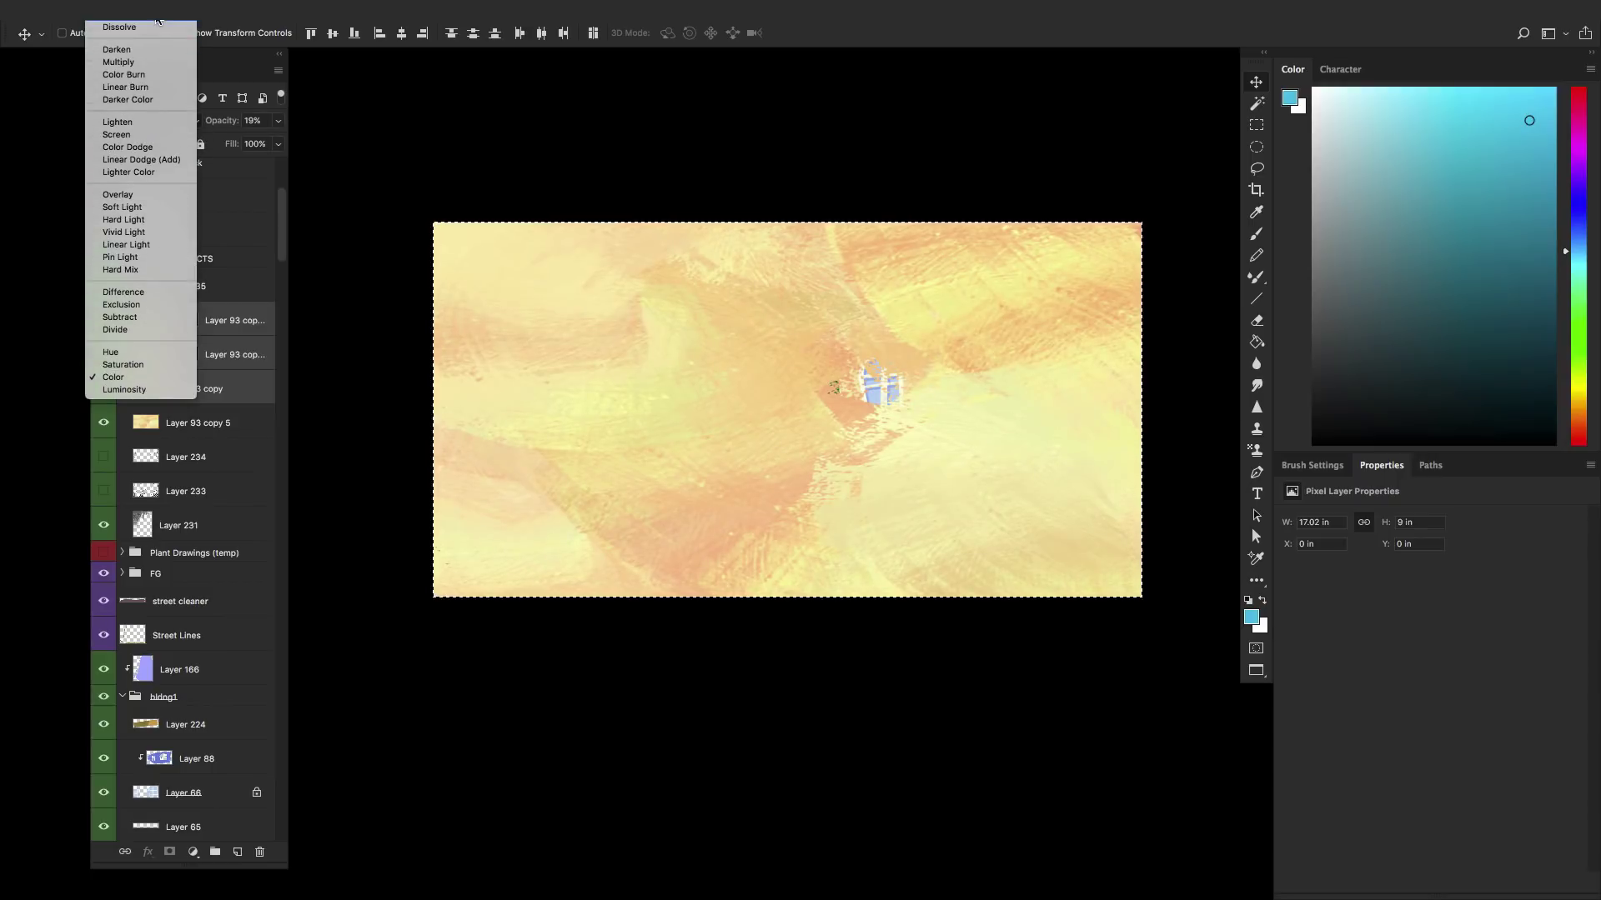
- Swap the Layer 93 layers' visibility and load a layer mask's shape as a selection
left_click_drag(103, 320, 103, 423)
left_click(104, 386)
left_click(179, 321, "ctrl")
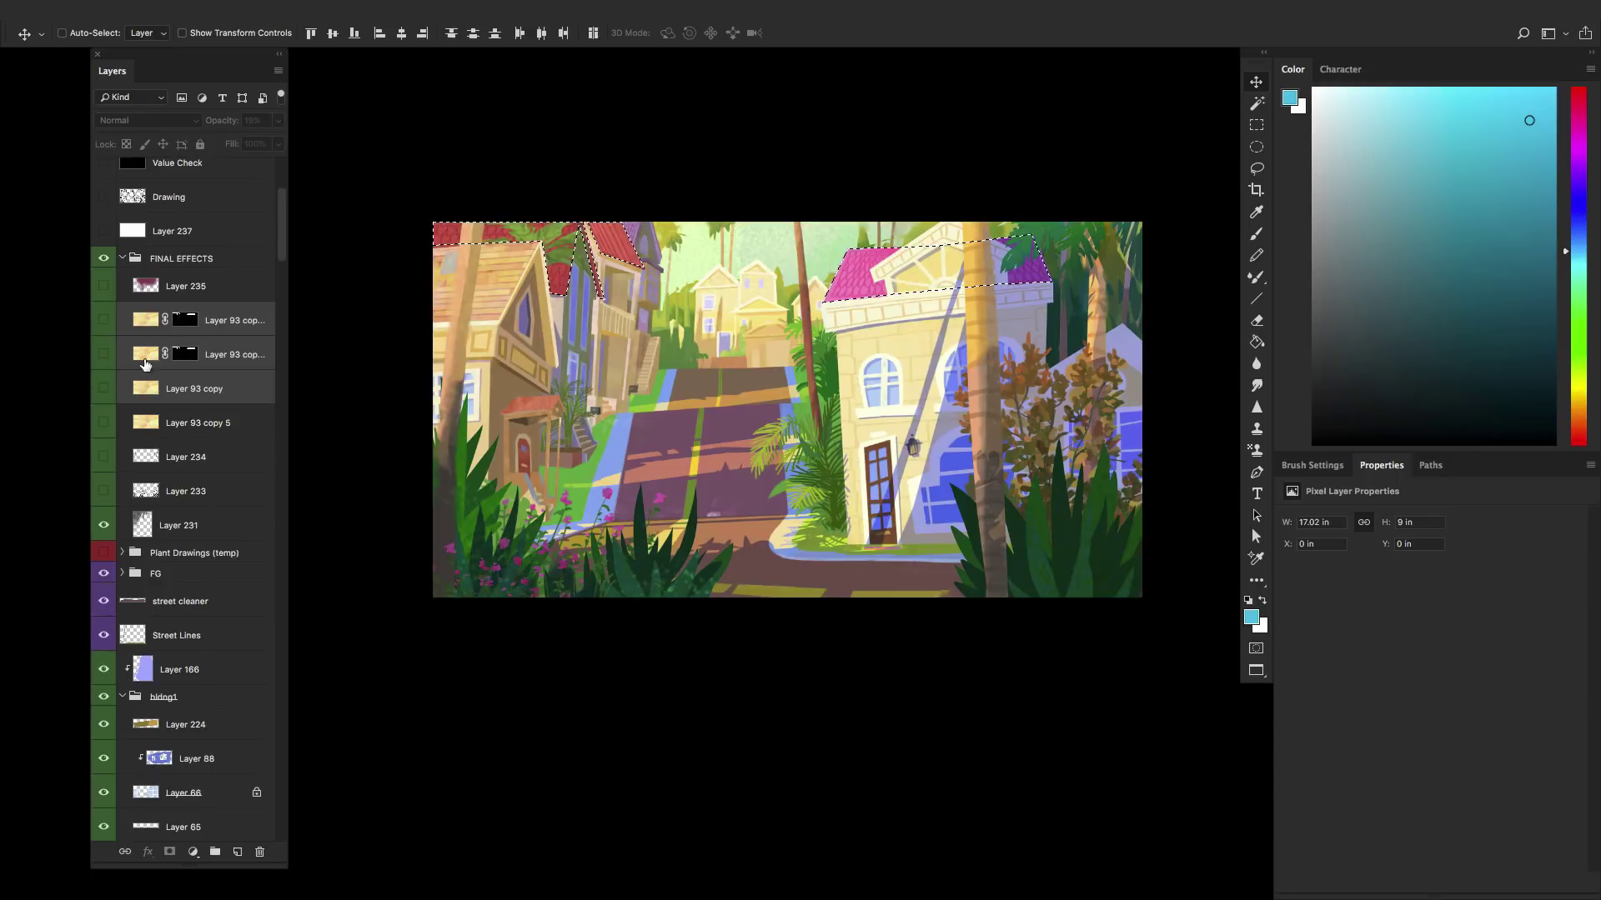
- Disable and re-enable the masks on both masked Layer 93 layers to compare
key("ctrl")
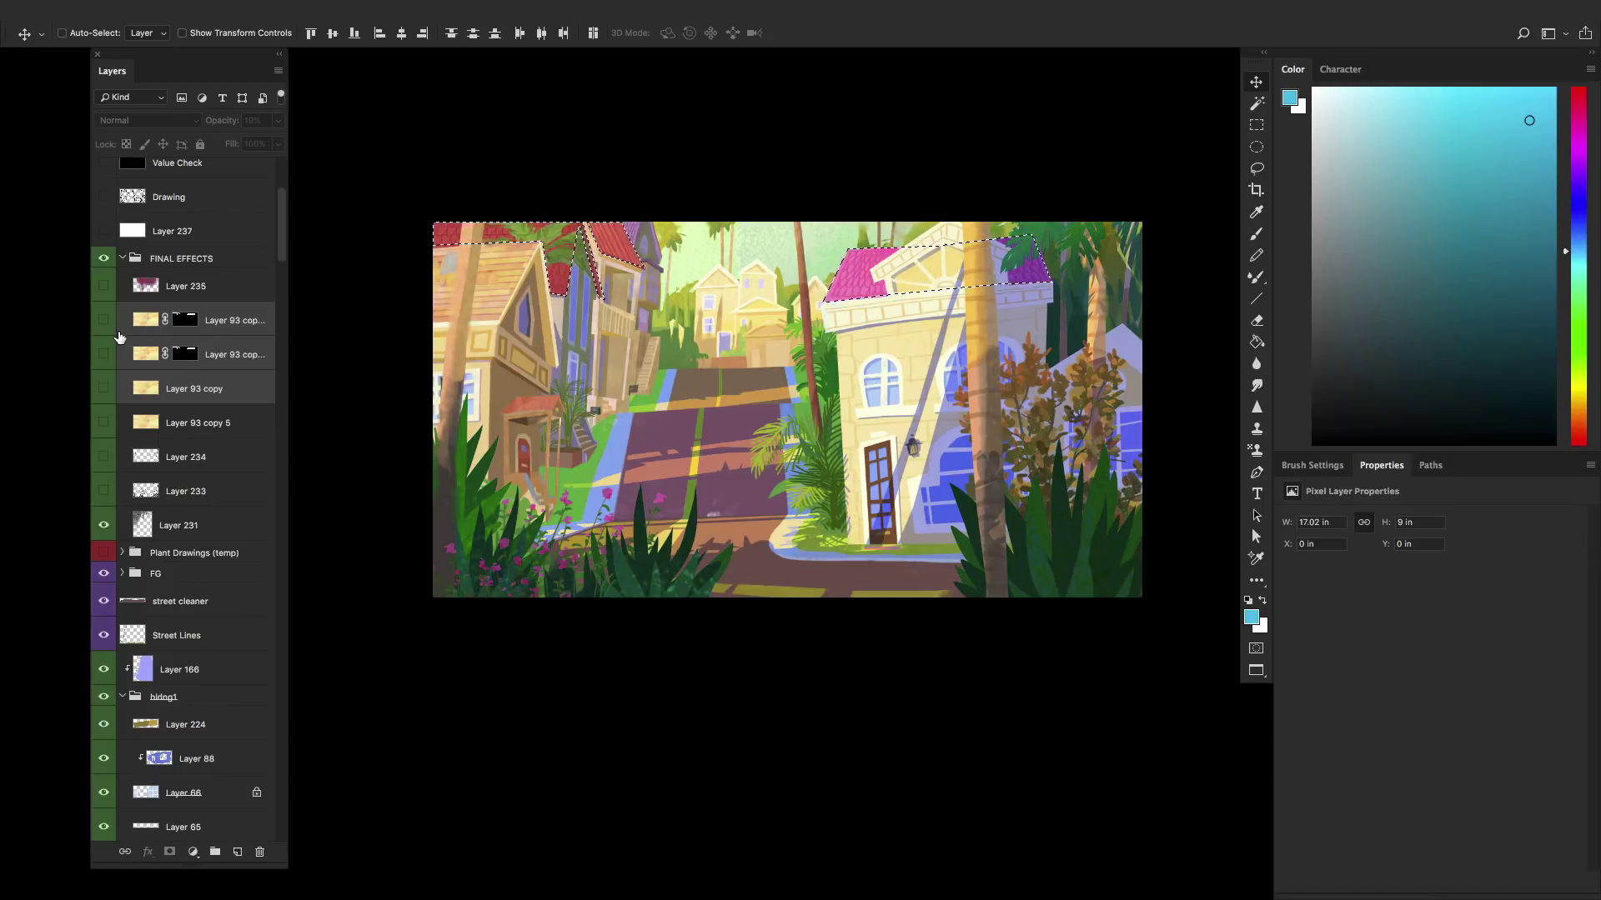
left_click_drag(103, 320, 103, 354)
left_click(180, 355, "shift")
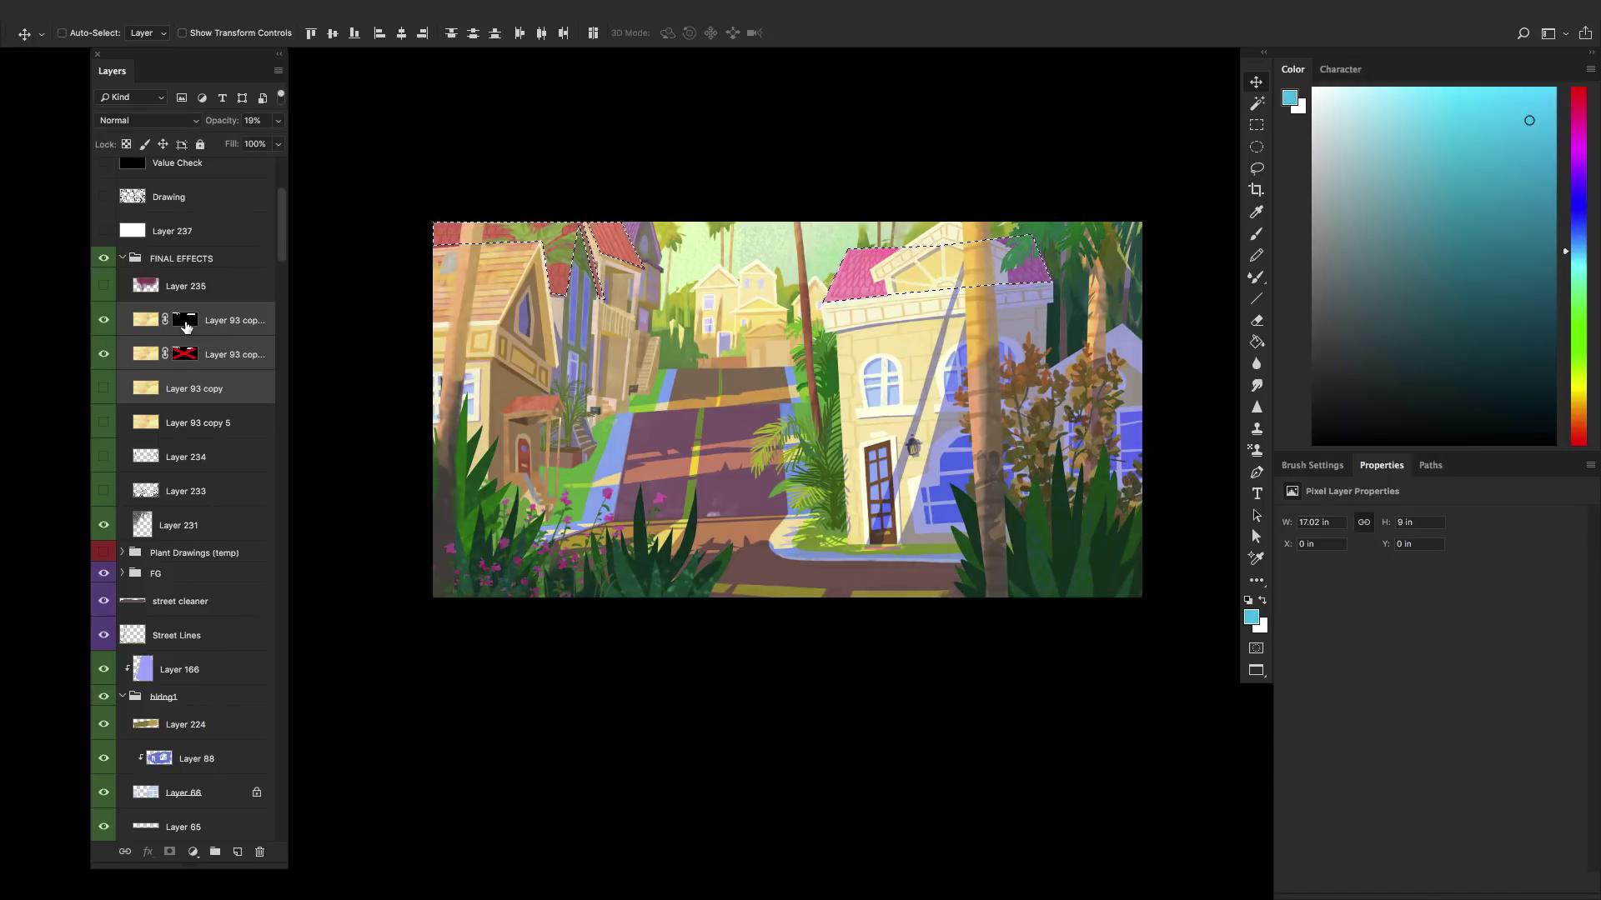
left_click(185, 326, "shift")
left_click_drag(99, 331, 100, 354)
left_click(185, 354, "shift")
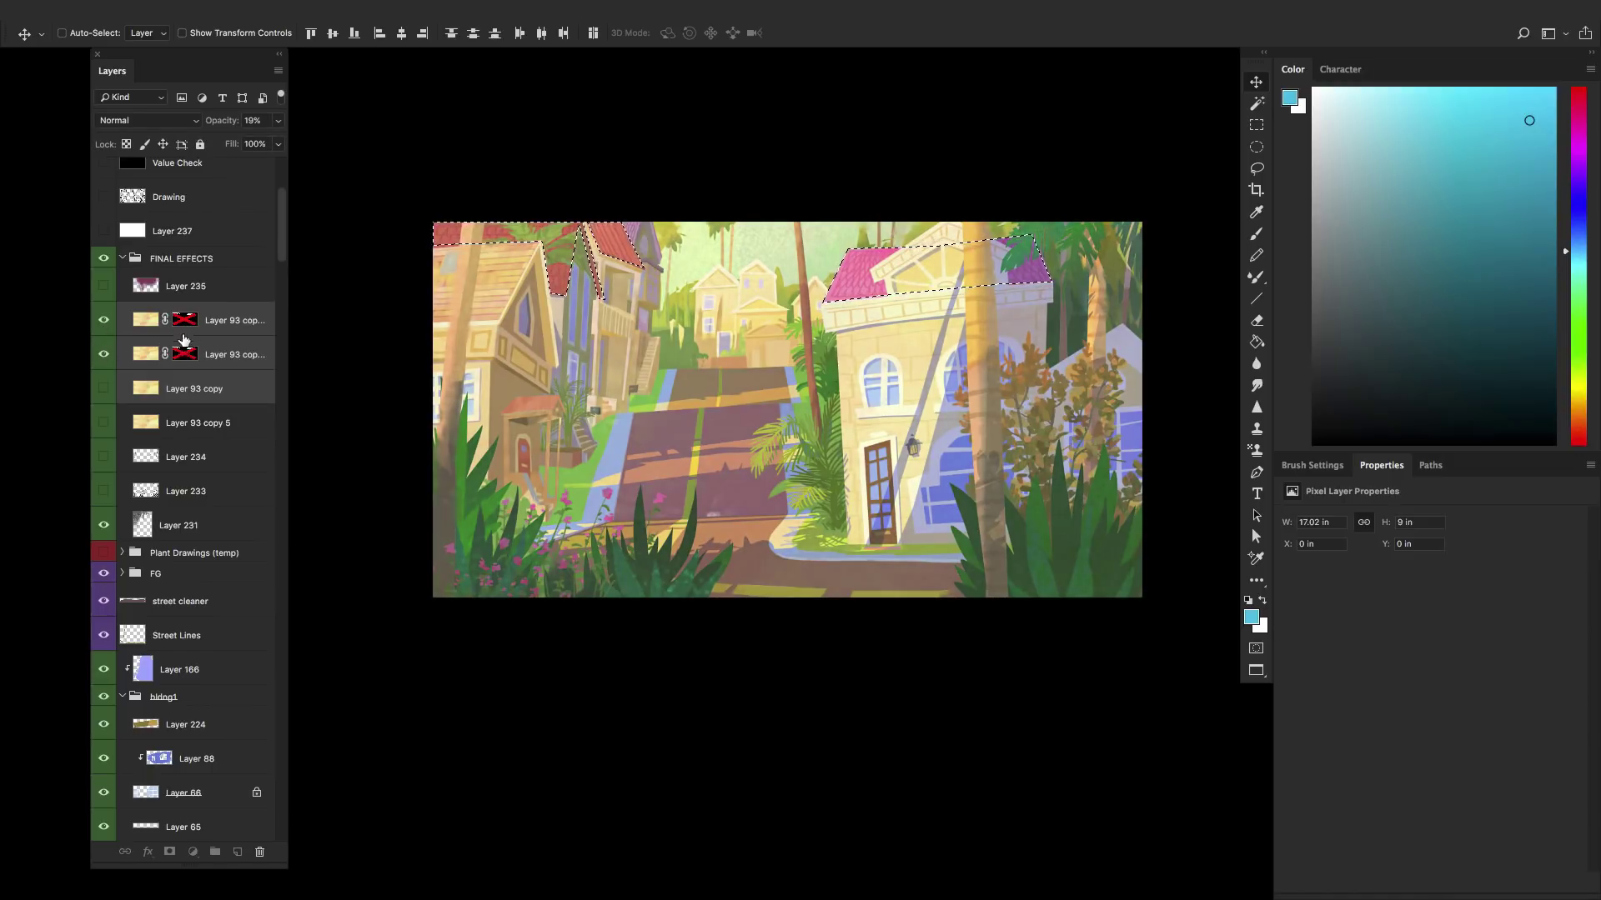
left_click(185, 324, "shift")
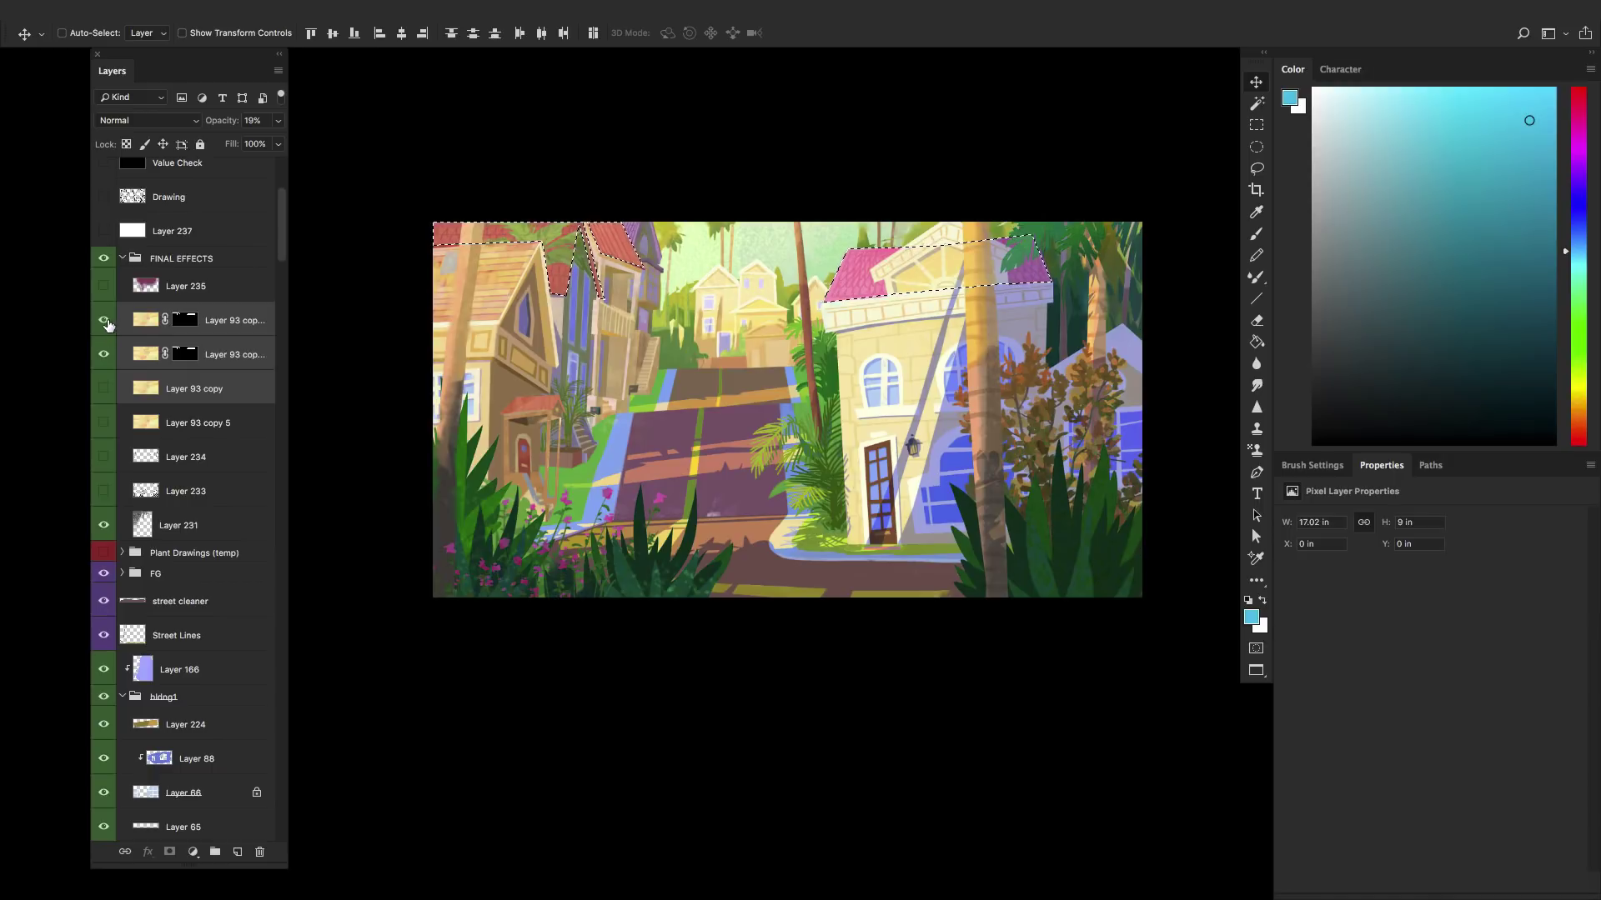
left_click_drag(102, 323, 102, 355)
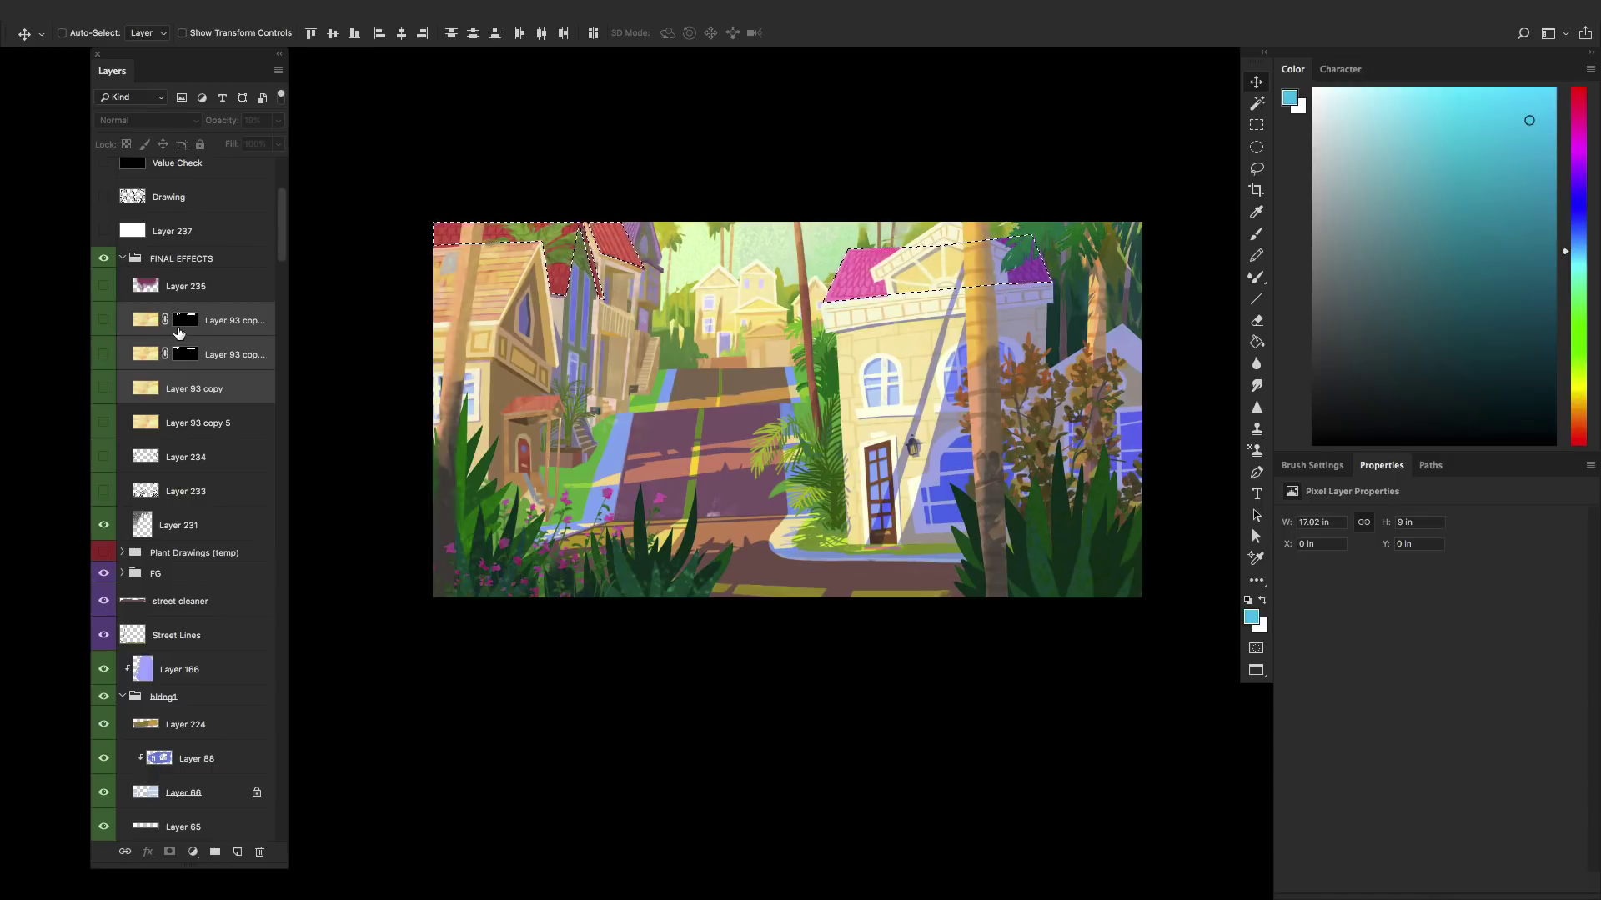
- Show Layer 231 and step back through history to the original effect-layer settings
left_click(109, 525)
left_click(170, 424)
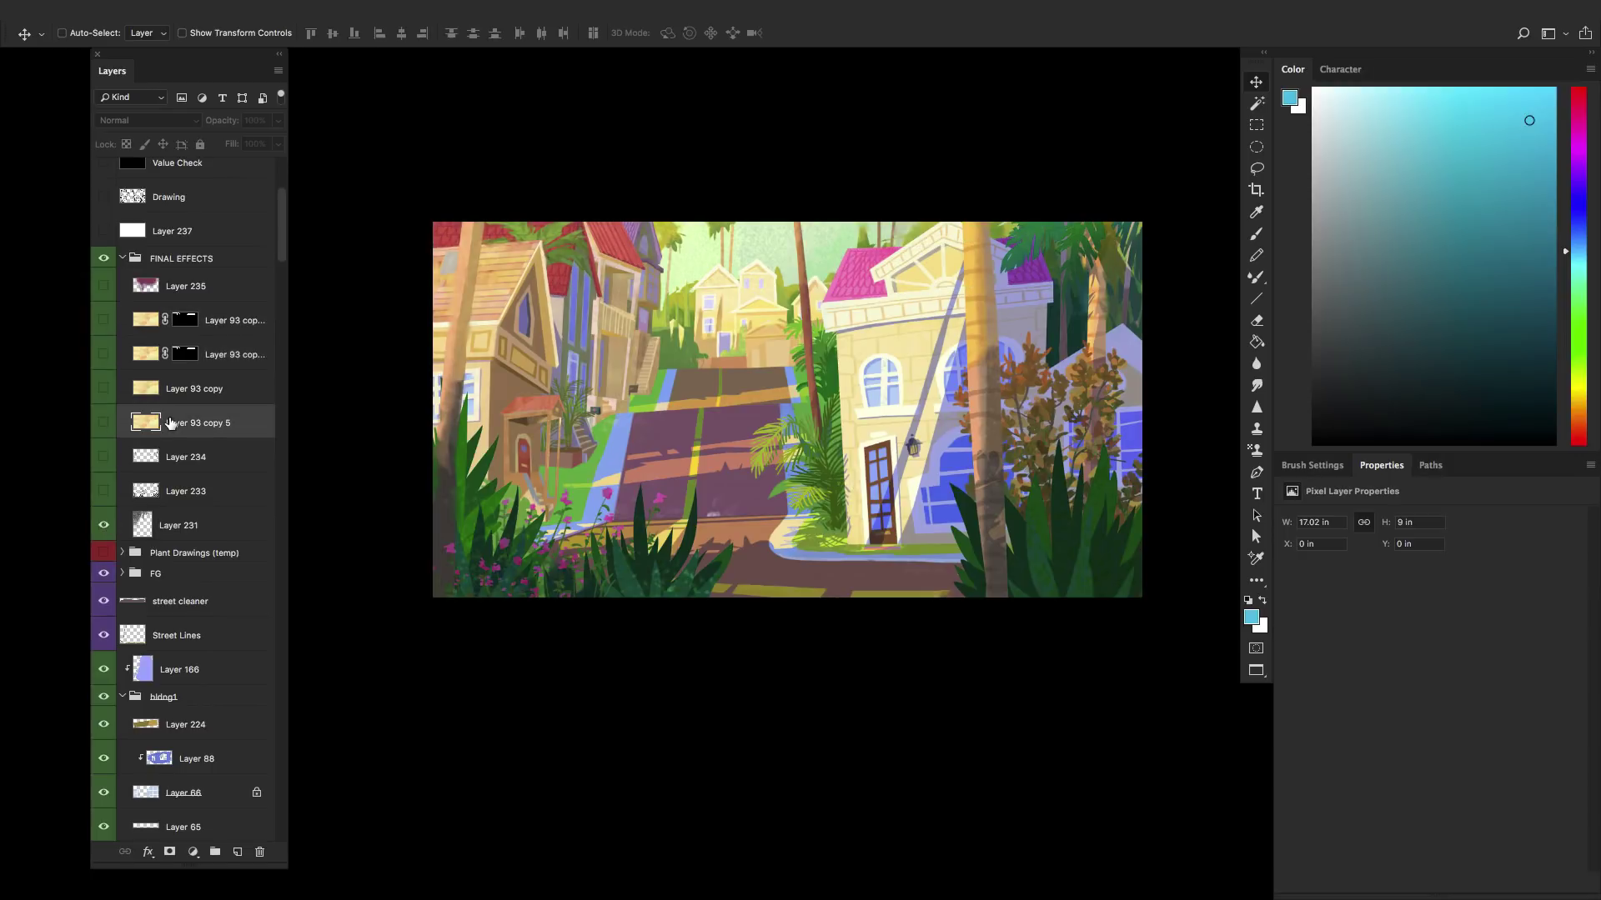
left_click(186, 355)
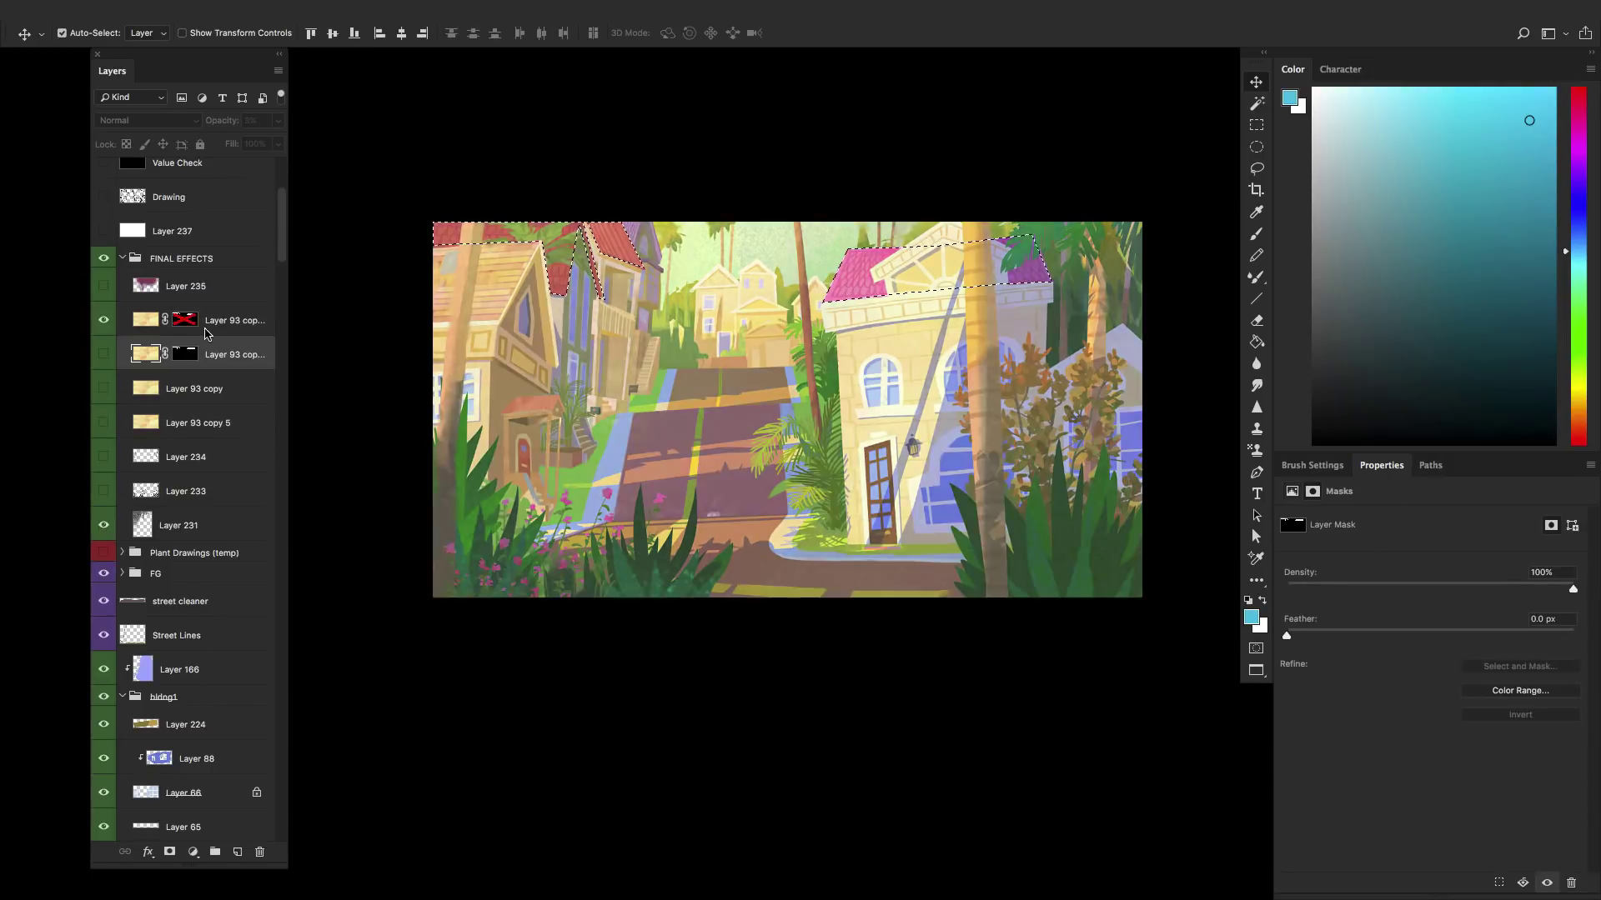
key("ctrl+shift+z")
key("ctrl+shift+z")
key("ctrl+shift+z")
key("ctrl+shift+z")
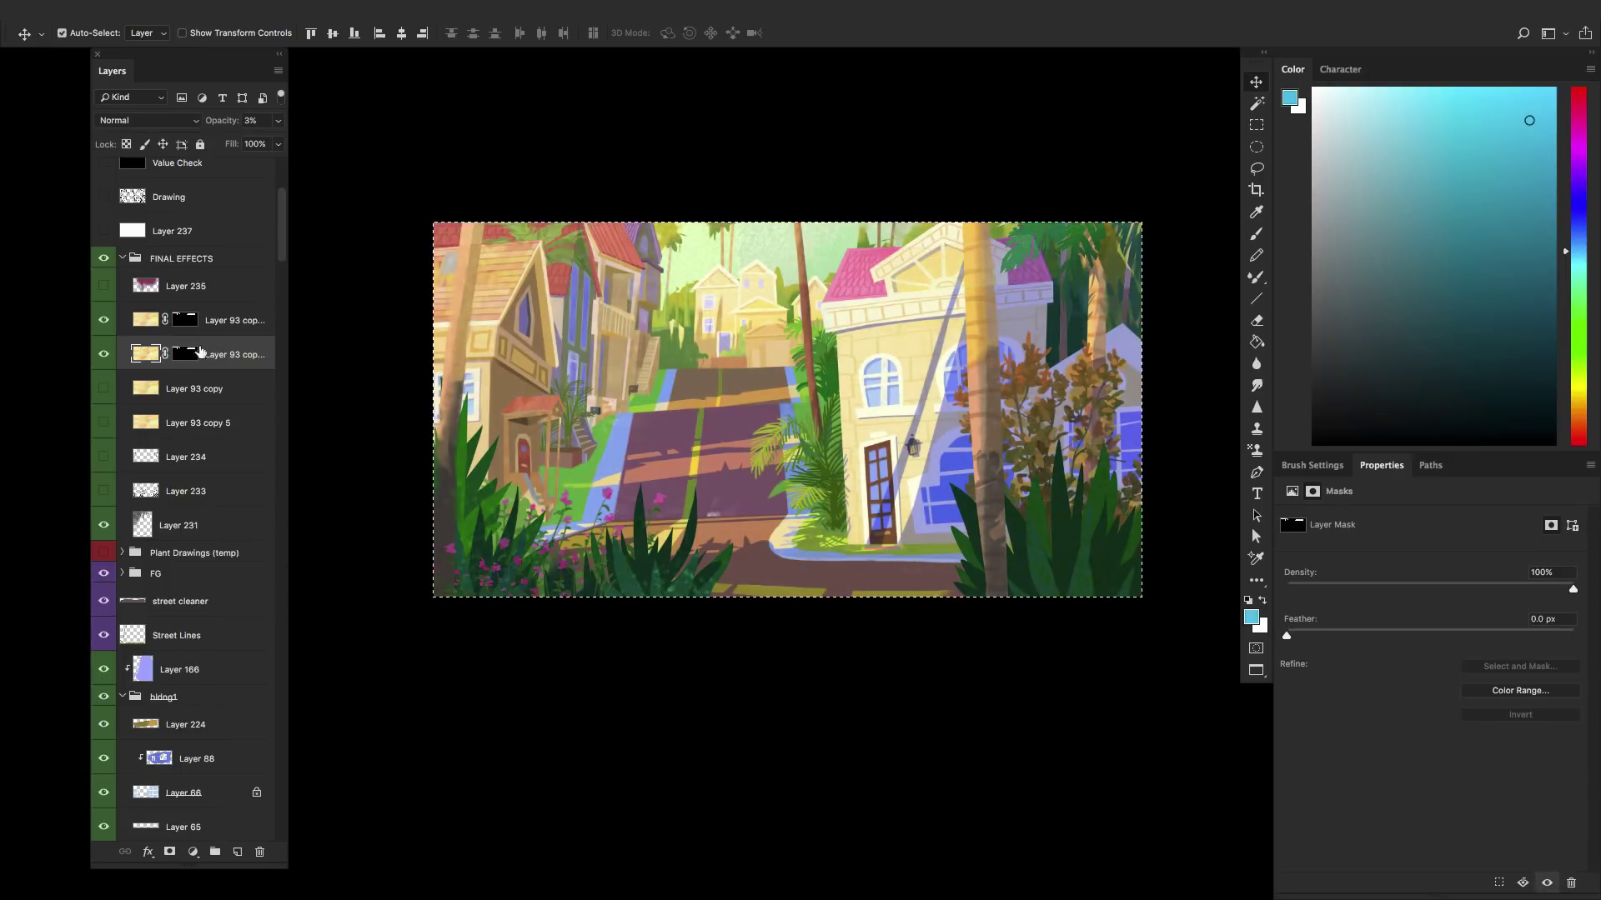
key("ctrl+shift+z")
key("ctrl+shift+z")
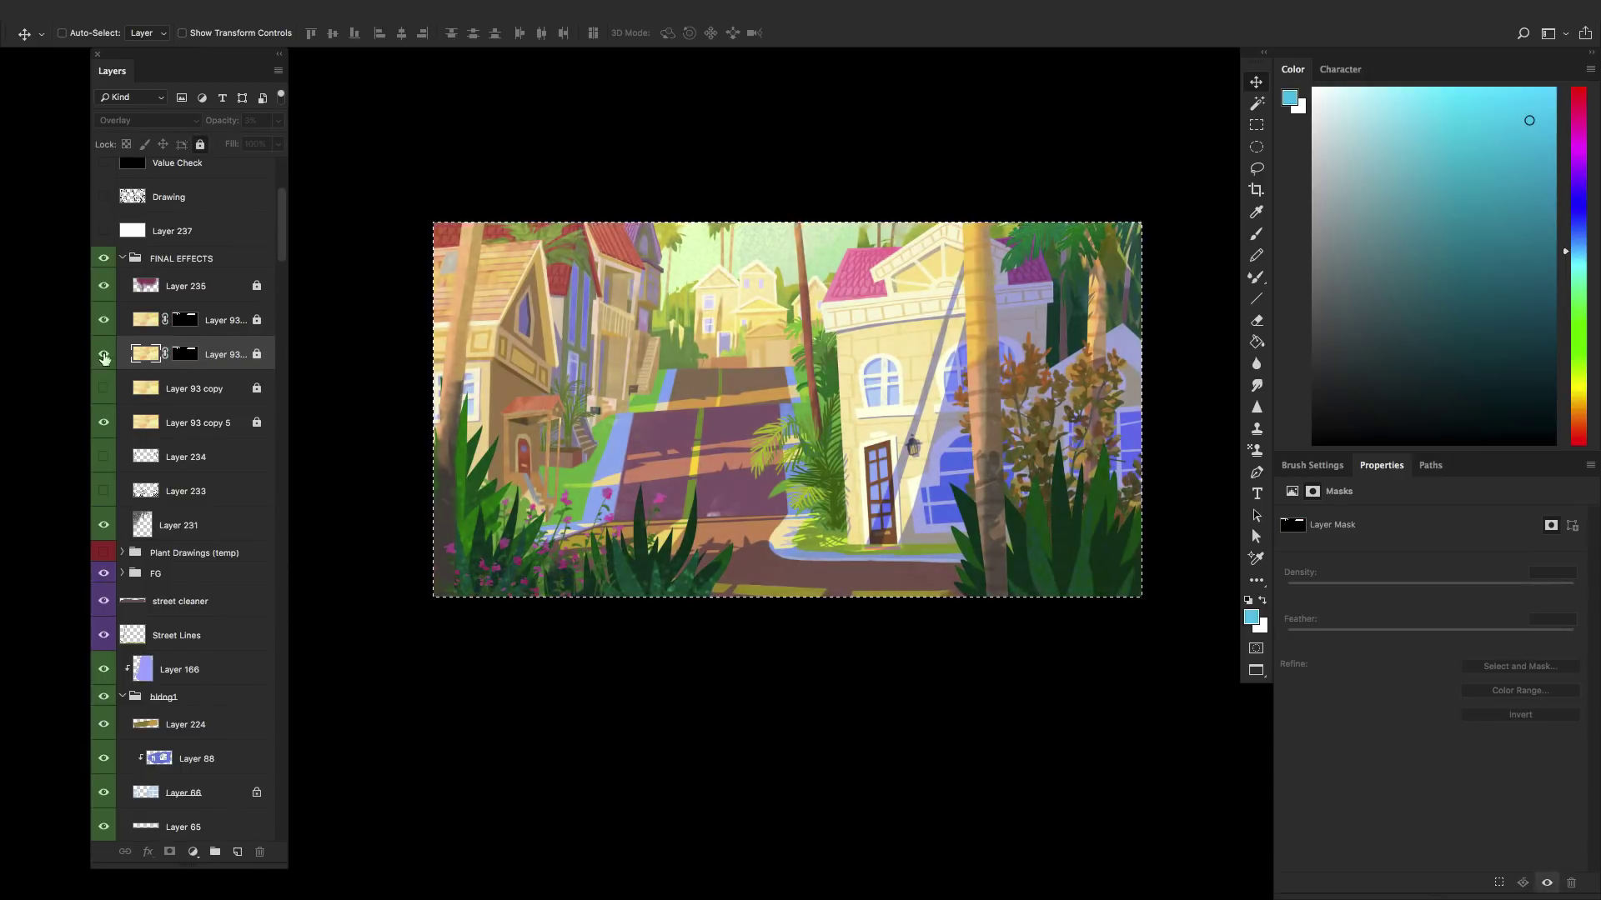
key("ctrl+shift+z")
- Unlock and hide the effect layers, then compare Layer 93 copy on and off
left_click(200, 146)
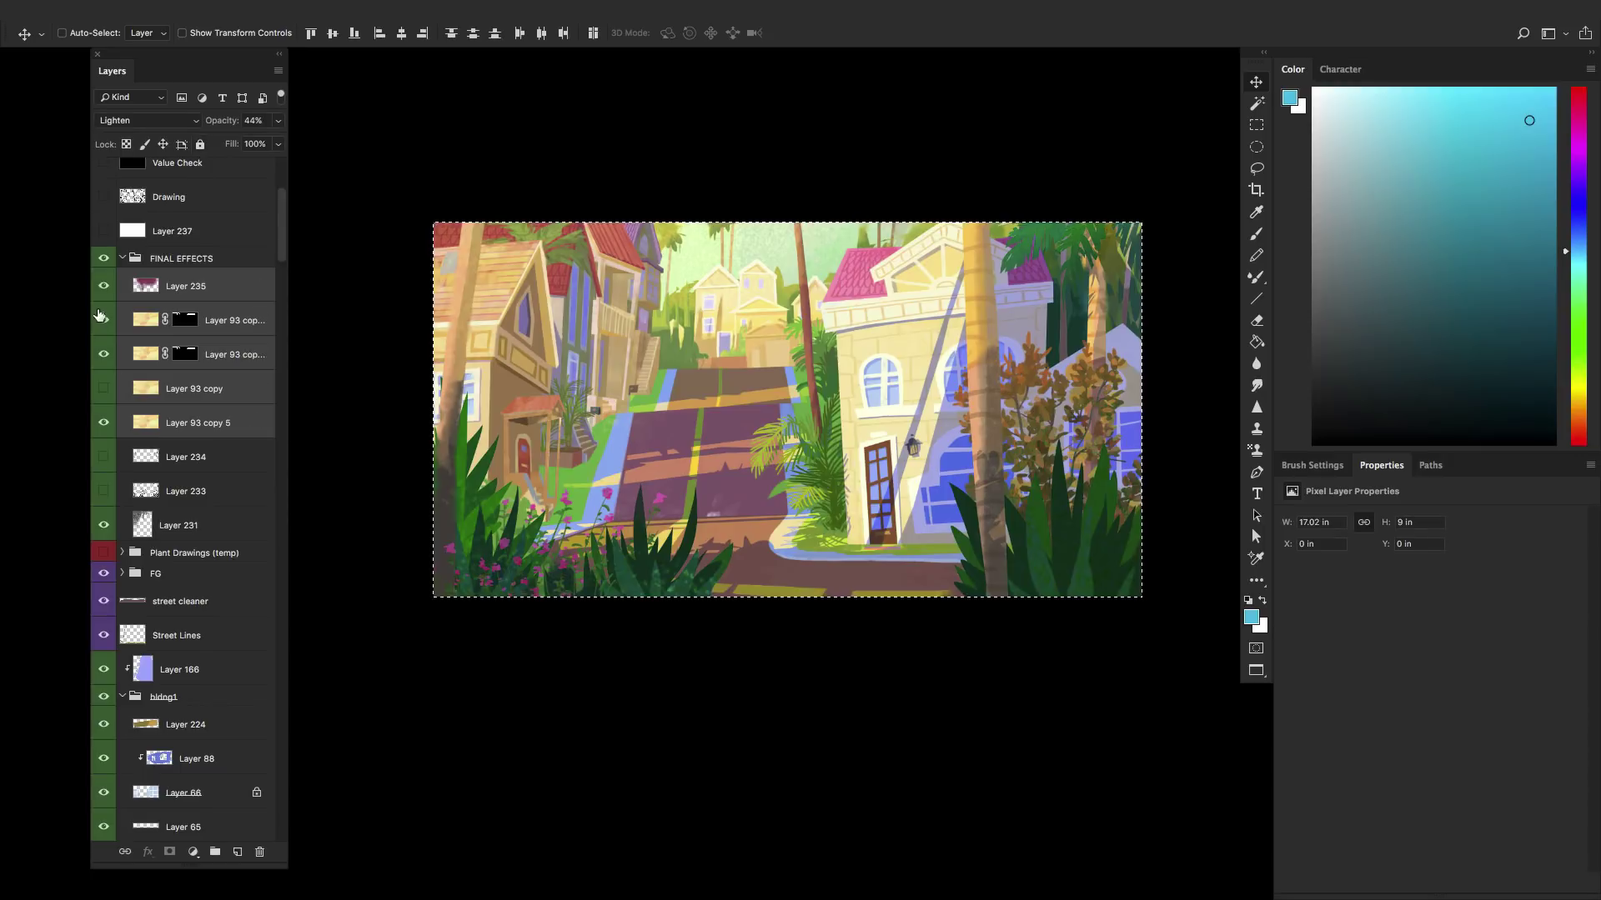
left_click_drag(104, 286, 102, 431)
left_click(172, 421)
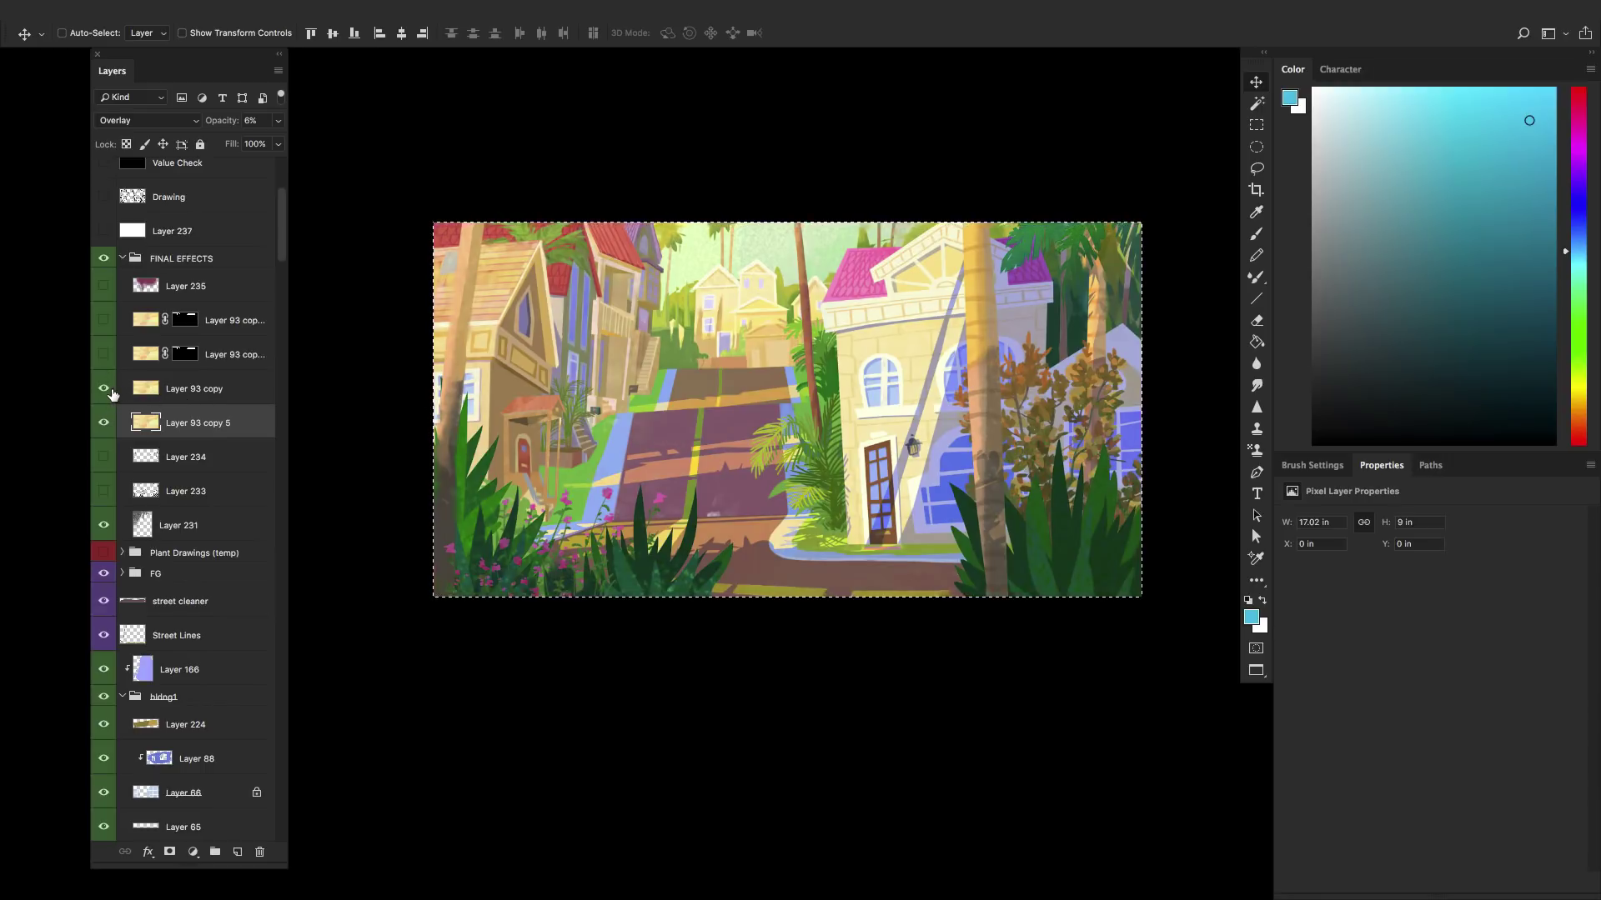
left_click(204, 383)
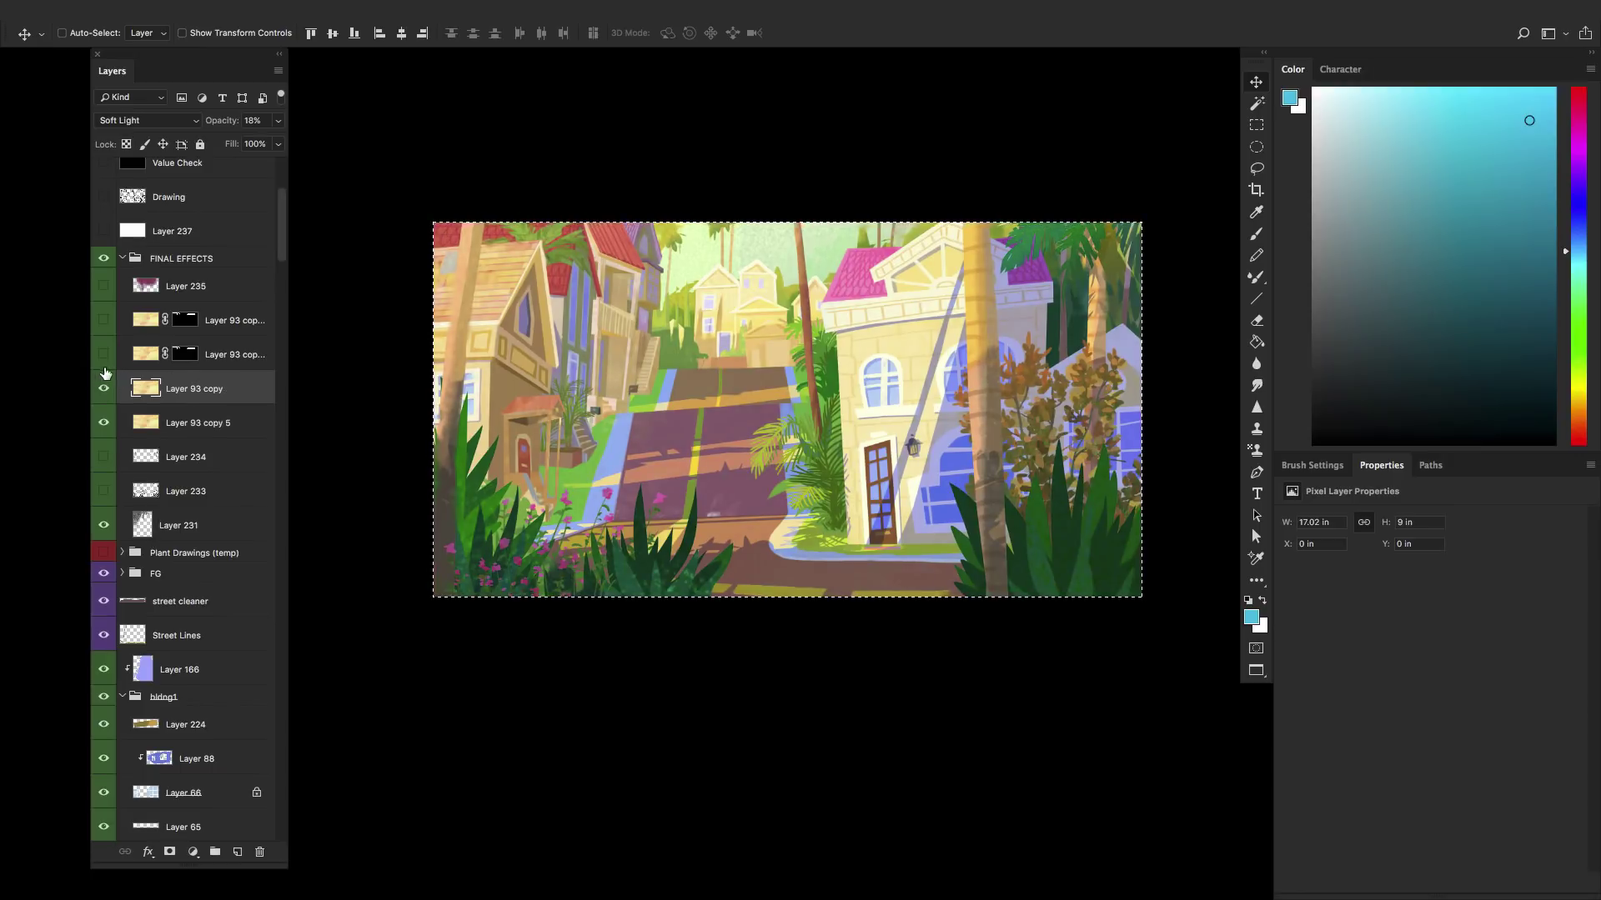
left_click(105, 391)
left_click(106, 397)
- Show the hidden masked Layer 93 copy, keeping its Color blend mode
left_click(119, 346)
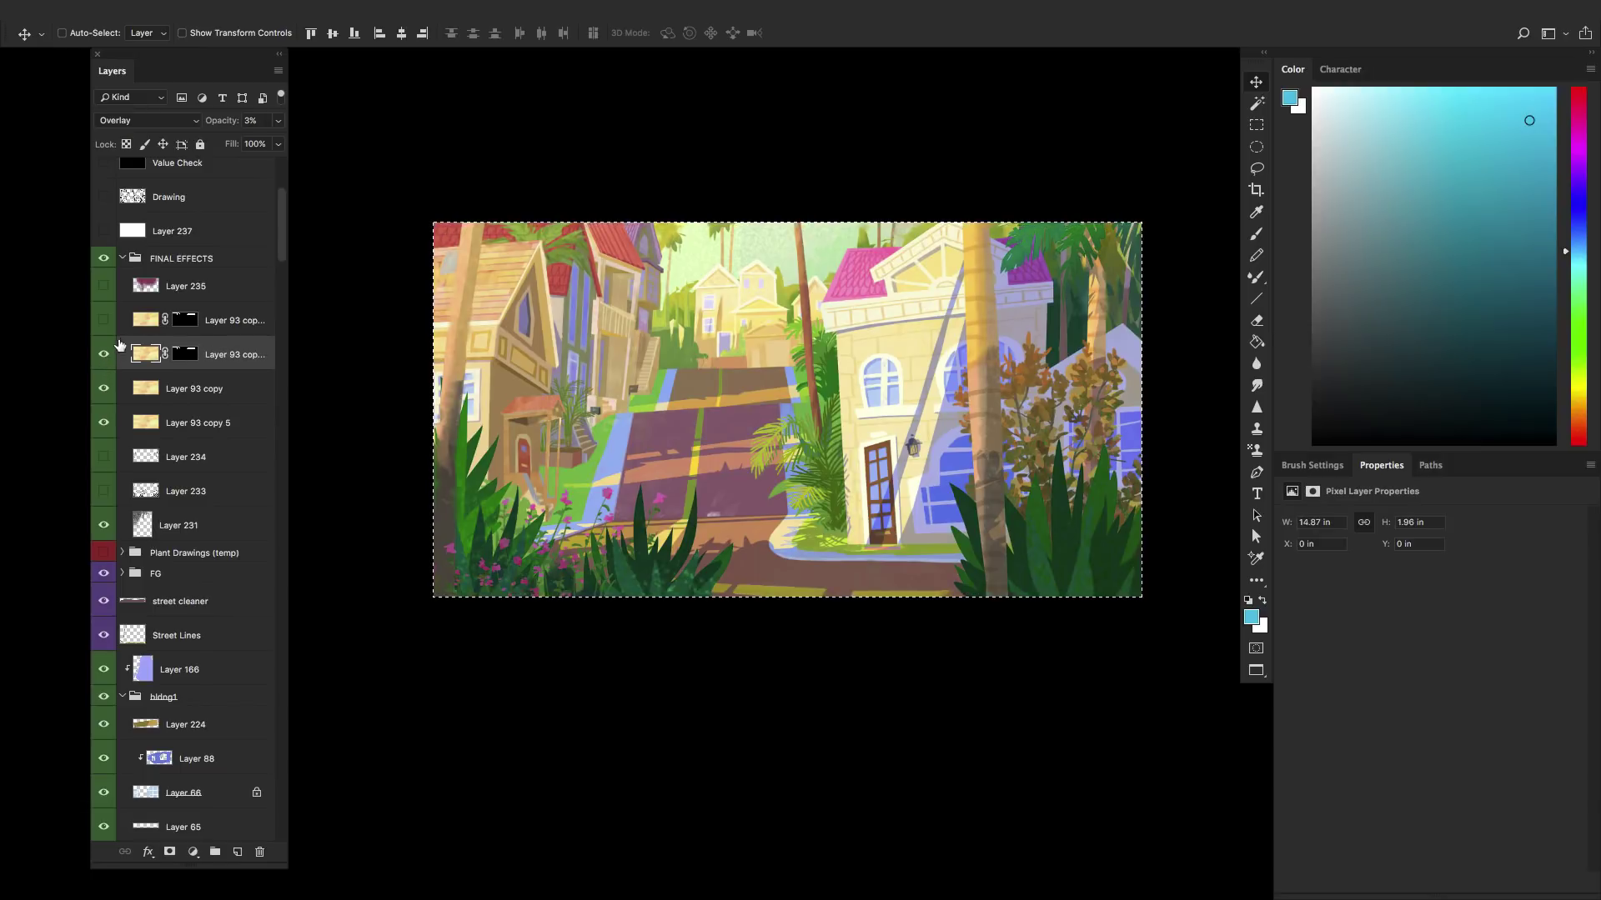
left_click(117, 322)
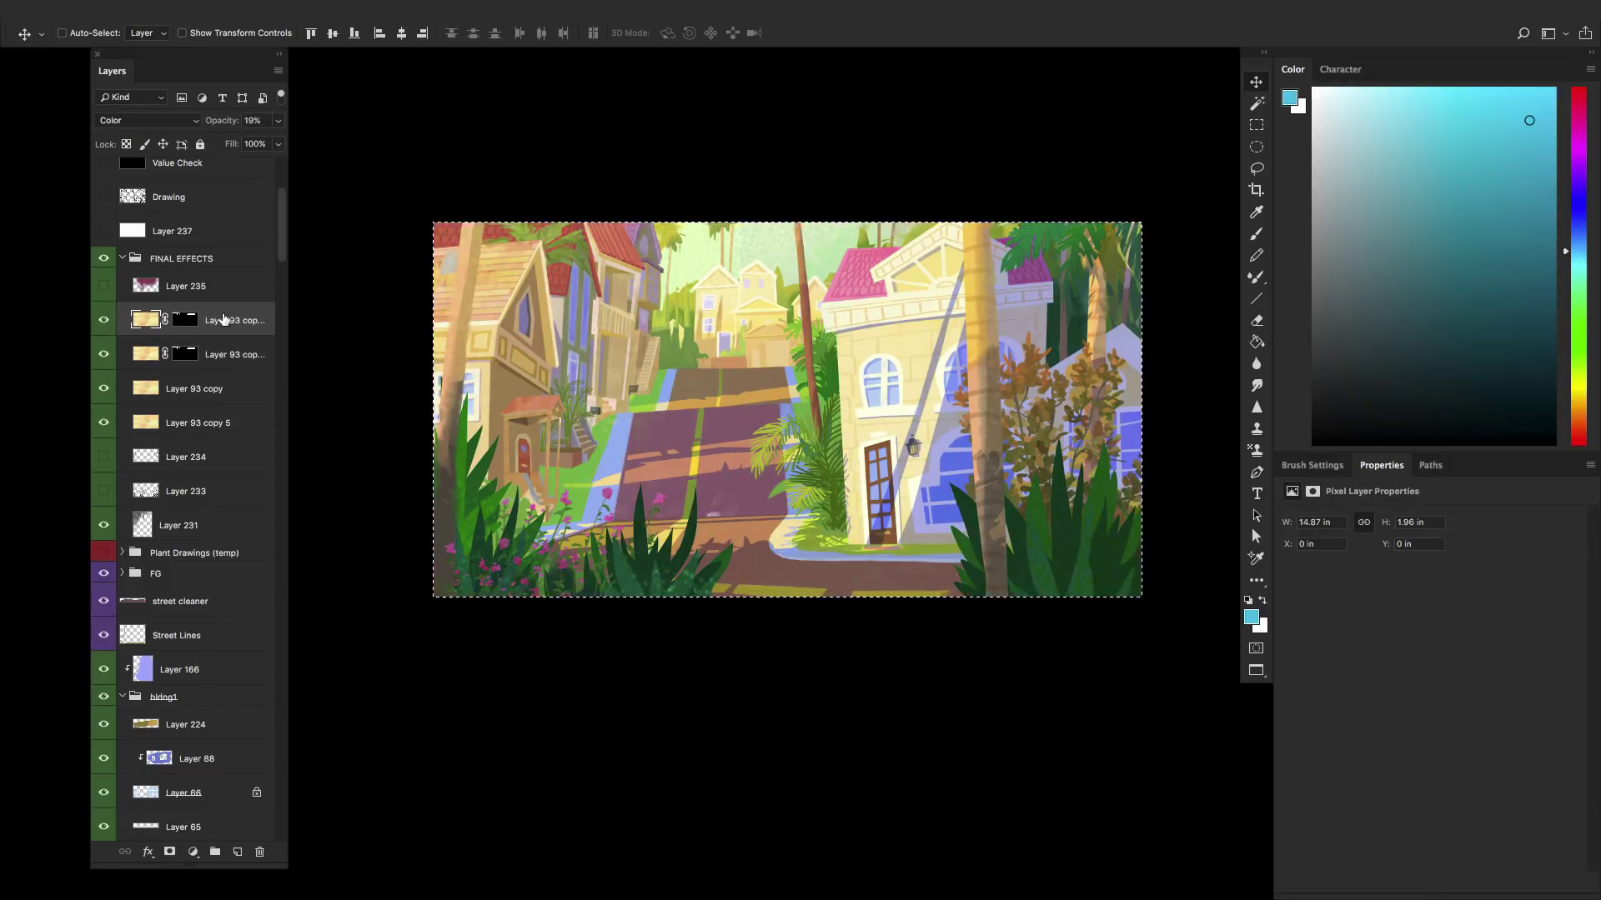
left_click(104, 320)
left_click(105, 320)
left_click(104, 320)
left_click(104, 320)
left_click(104, 320)
left_click(146, 120)
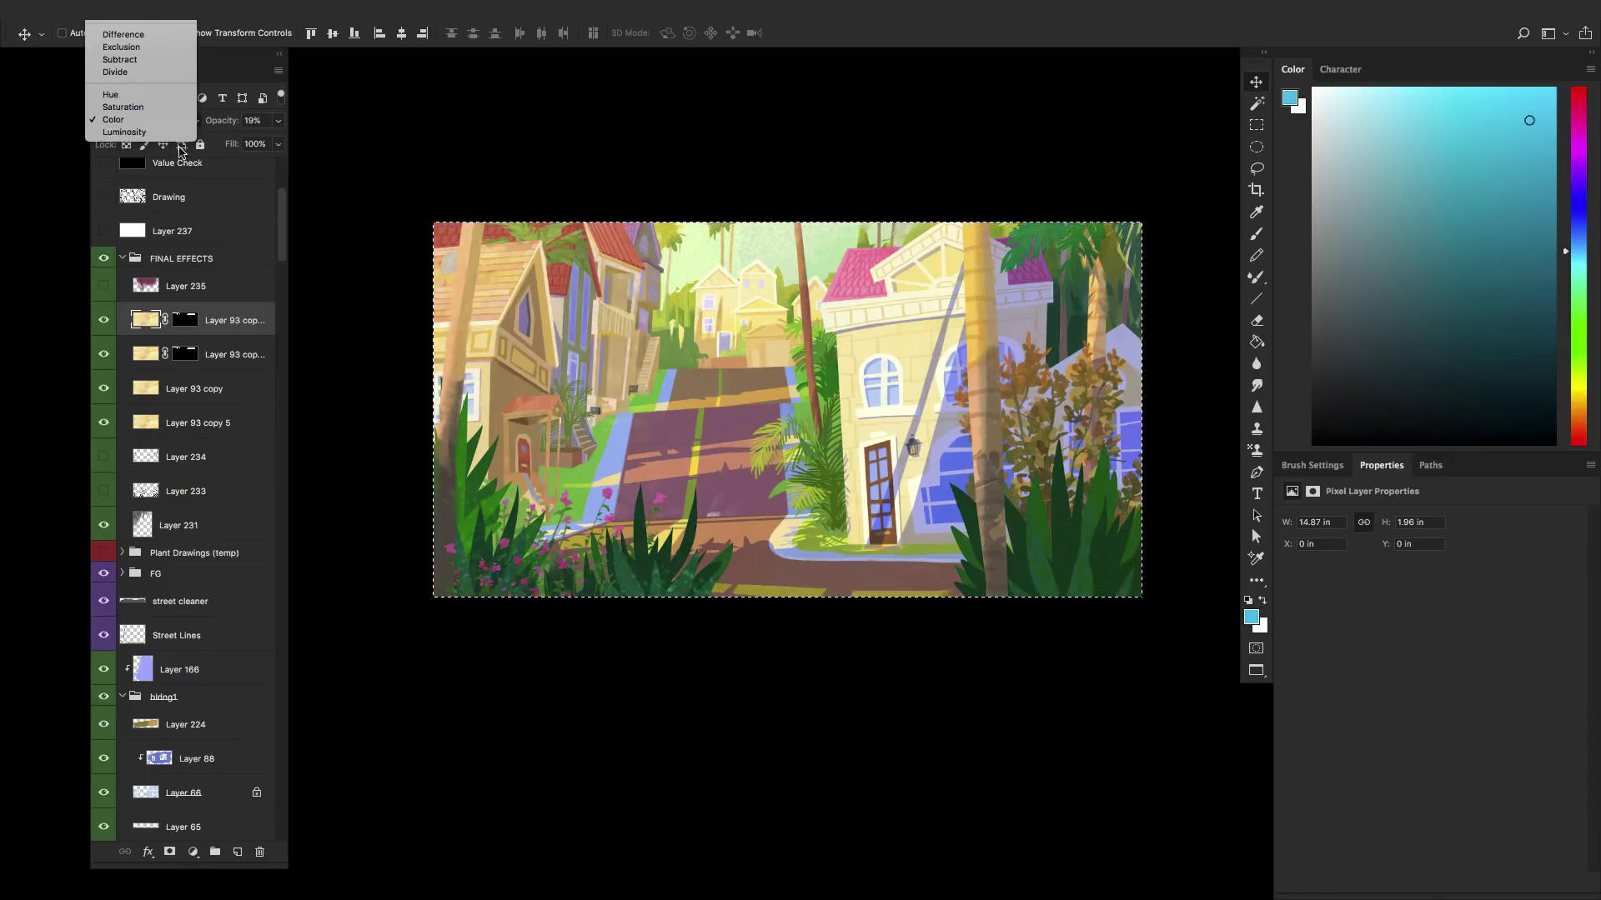
left_click(231, 173)
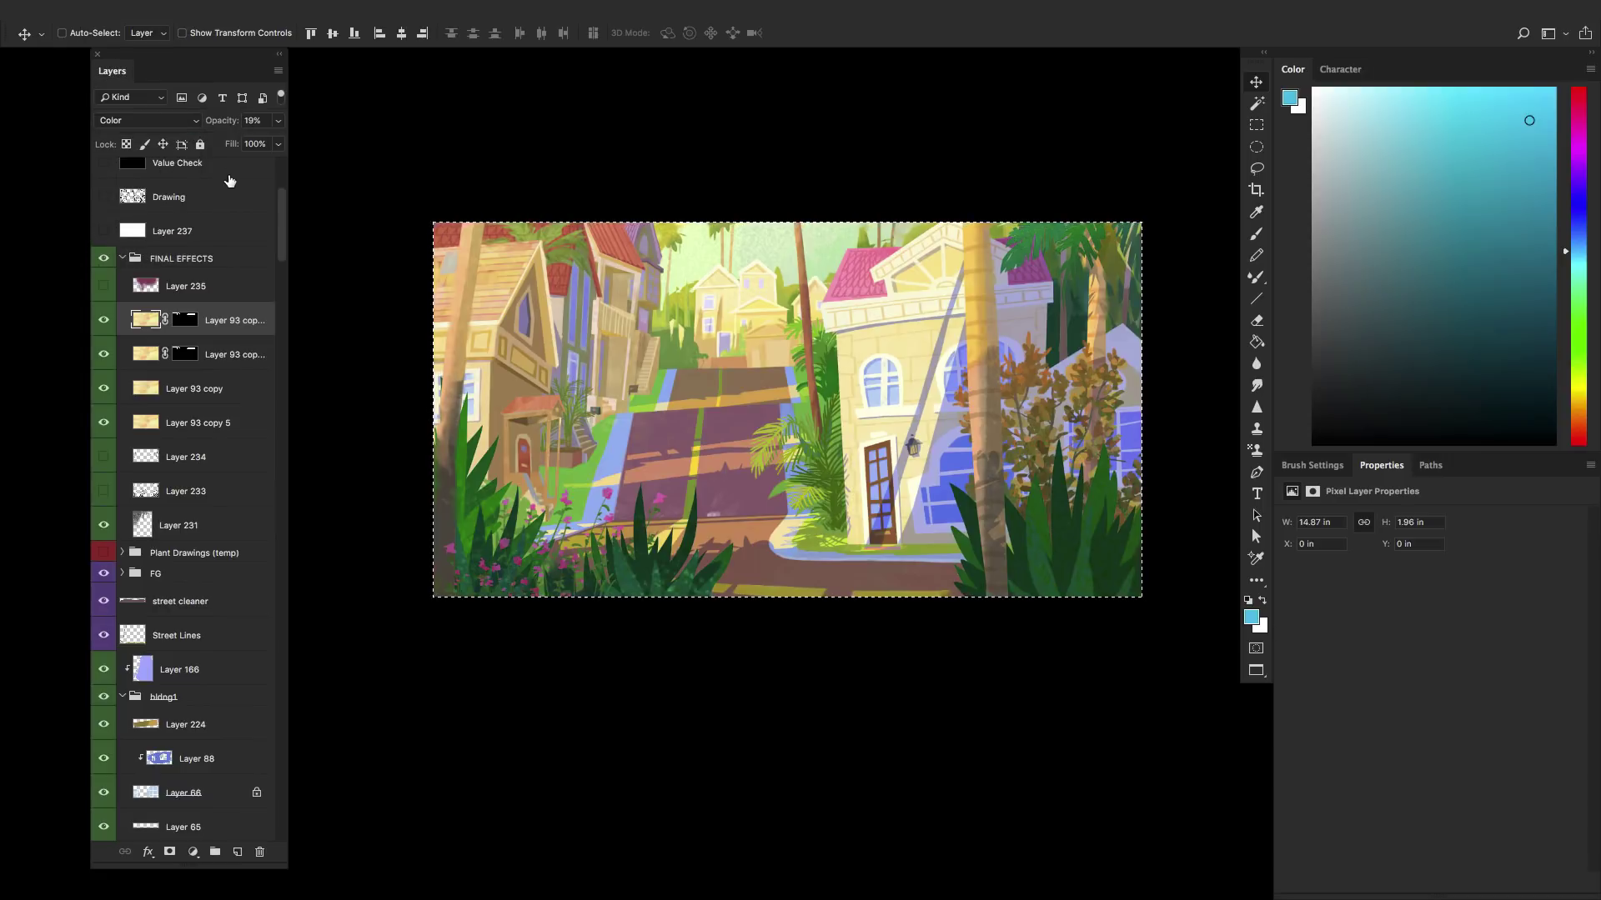
- Show Layer 235, try Normal blending, then undo back to Lighten
left_click(104, 287)
left_click(146, 286)
left_click(105, 288)
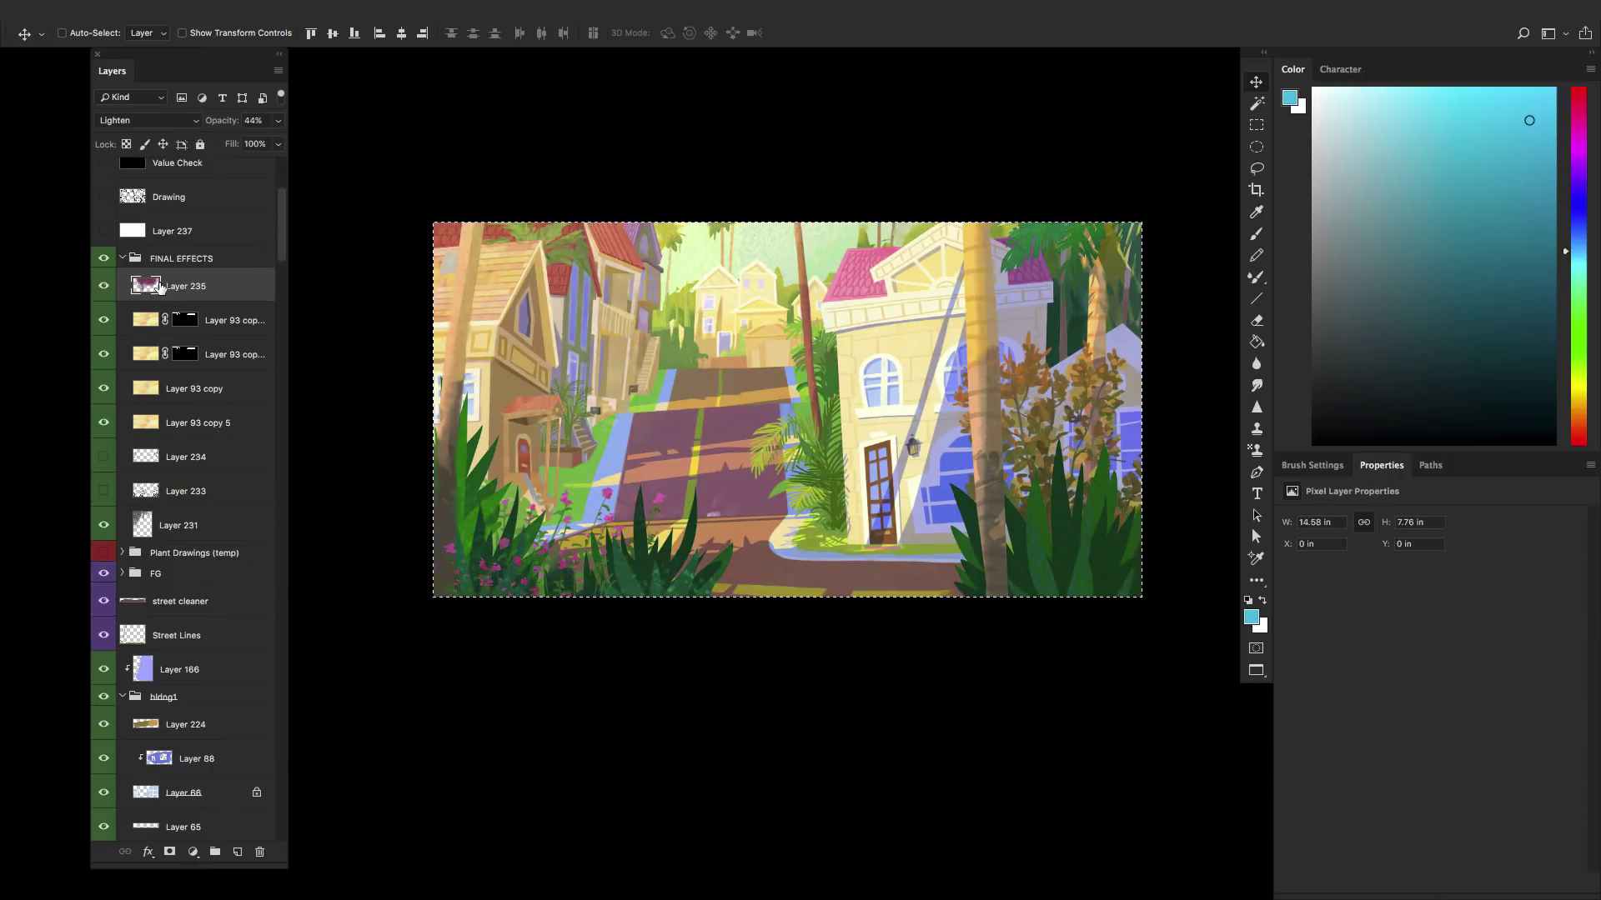
left_click(166, 123)
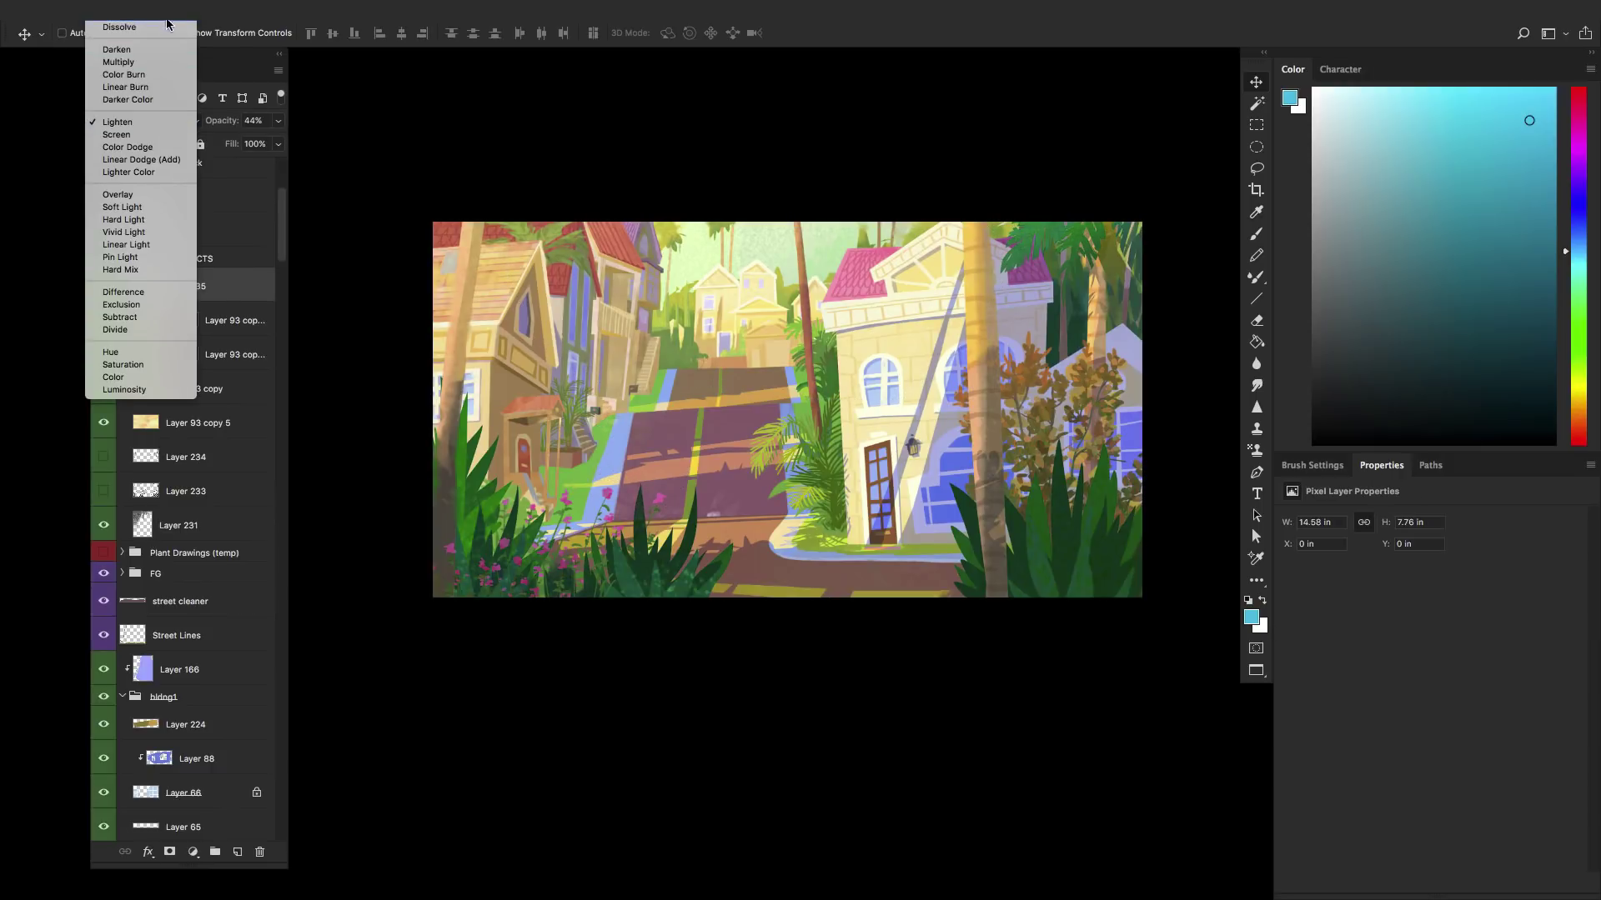
left_click(117, 25)
left_click_drag(226, 120, 397, 131)
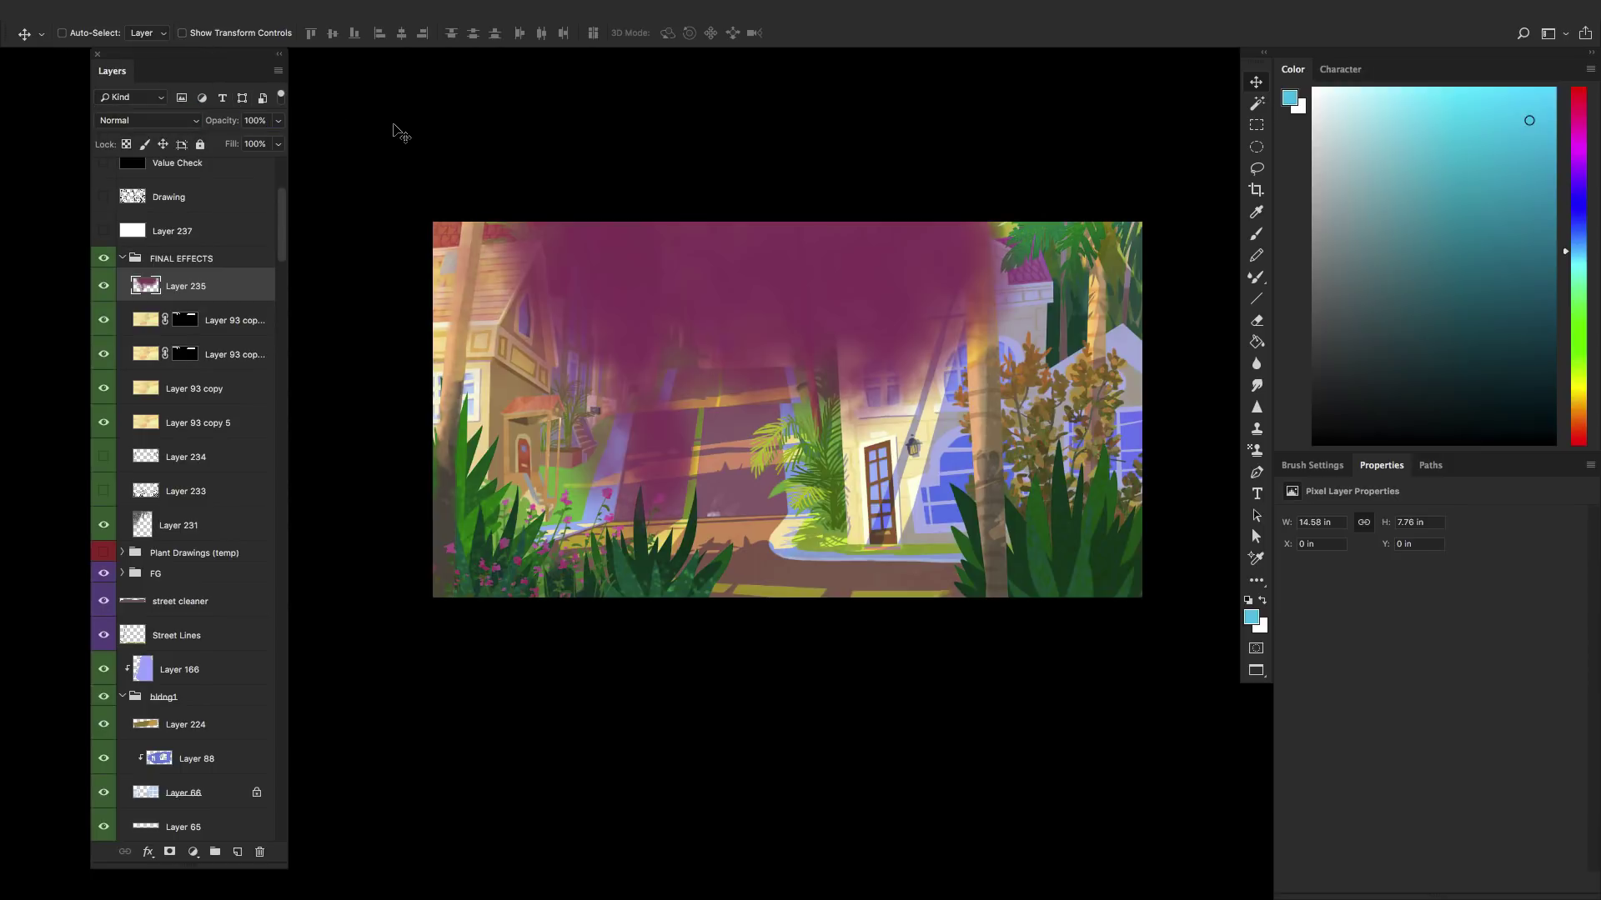
key("ctrl+z")
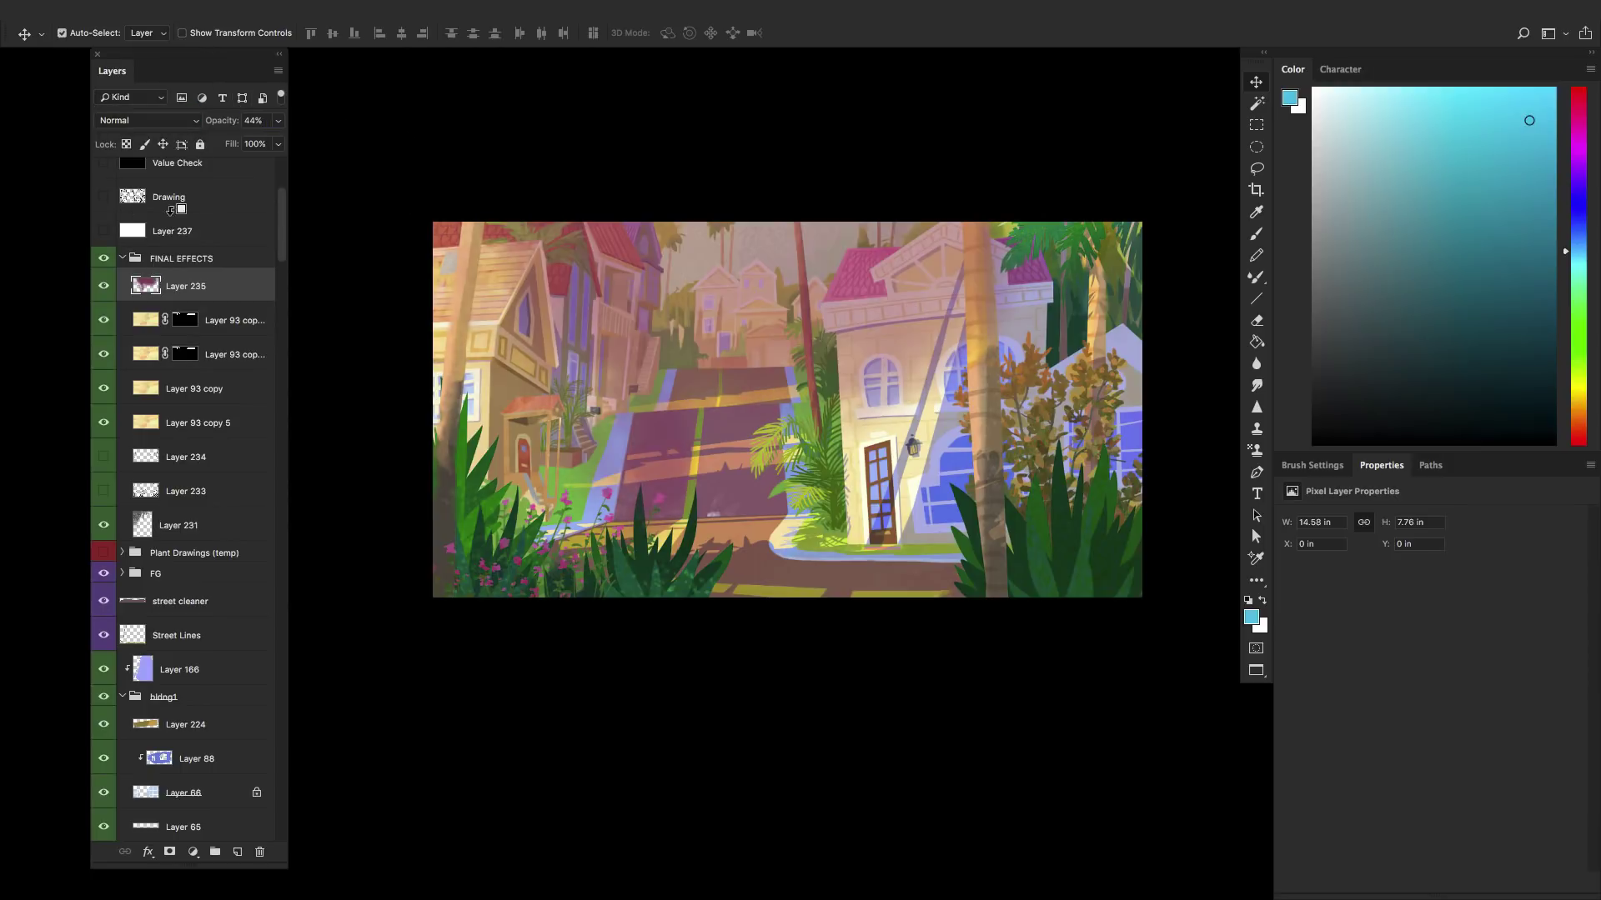
key("ctrl+z")
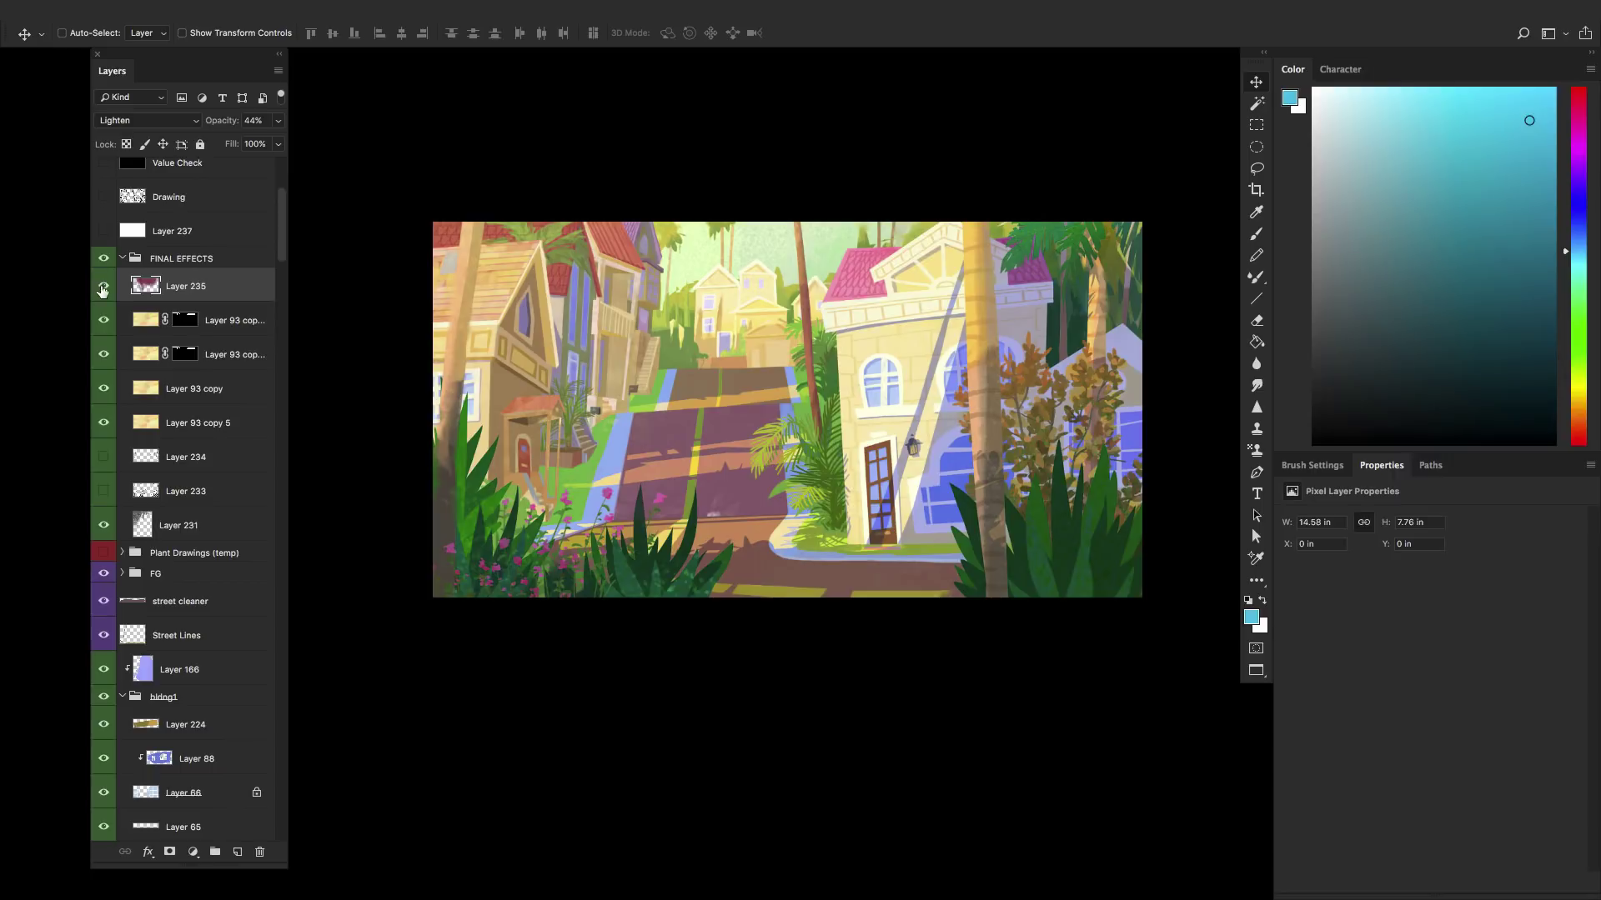
- Compare Layer 235's purple Lighten haze and raise its opacity to 100%
left_click(103, 287)
left_click(104, 287)
left_click(104, 287)
left_click(105, 288)
left_click(104, 286)
left_click(104, 287)
left_click(105, 287)
left_click(104, 287)
left_click(104, 287)
left_click(104, 286)
left_click(104, 286)
left_click(104, 287)
left_click_drag(227, 124, 937, 107)
- On a new layer, brush two cyan marker circles beside the house and up the road
left_click(238, 851)
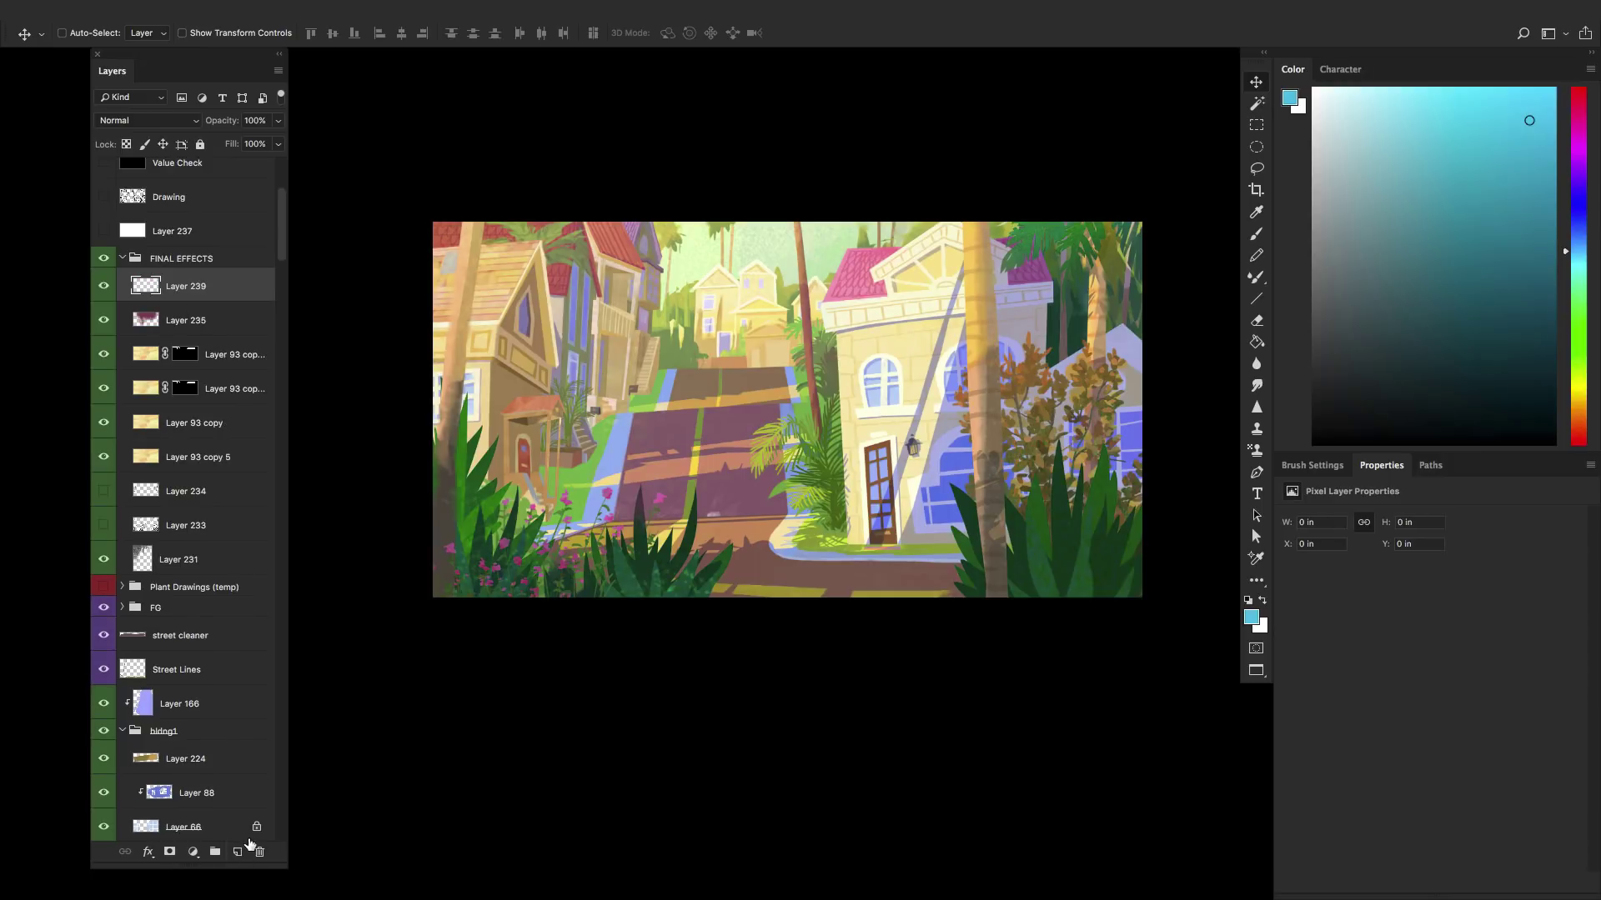
key("b")
left_click_drag(838, 337, 842, 332)
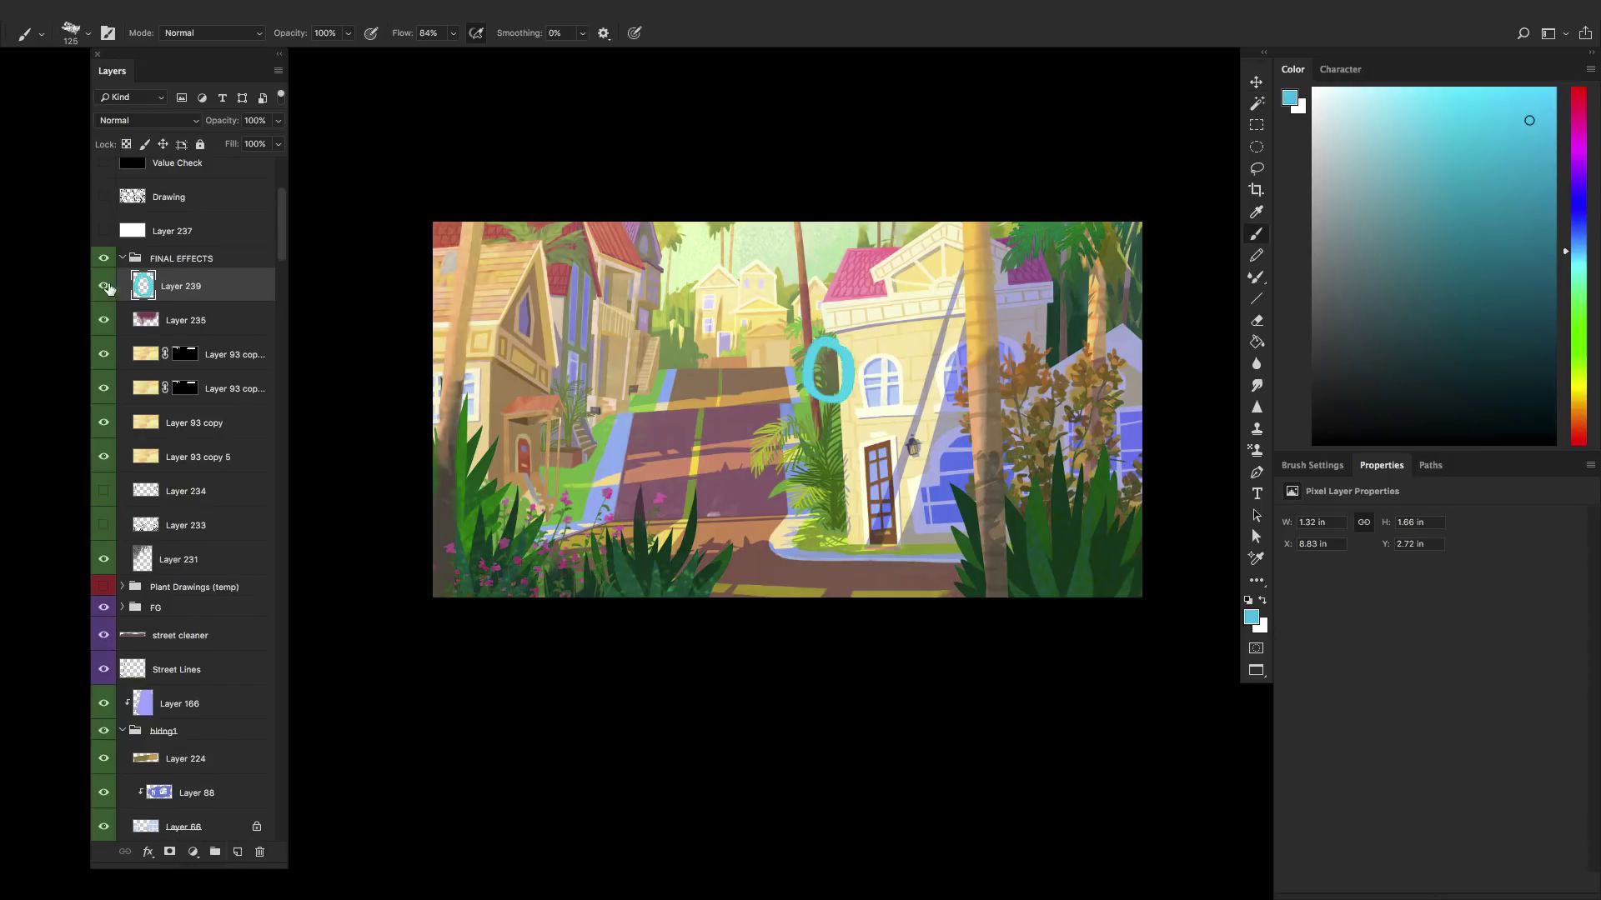
left_click(104, 319)
left_click(104, 320)
left_click(104, 320)
left_click(104, 320)
left_click(104, 319)
left_click(104, 319)
left_click(104, 319)
left_click(104, 319)
left_click_drag(656, 369, 677, 377)
- Compare the marked areas with Layer 235, undo the second circle, and delete the marker layer
left_click(105, 320)
left_click(104, 319)
left_click(104, 320)
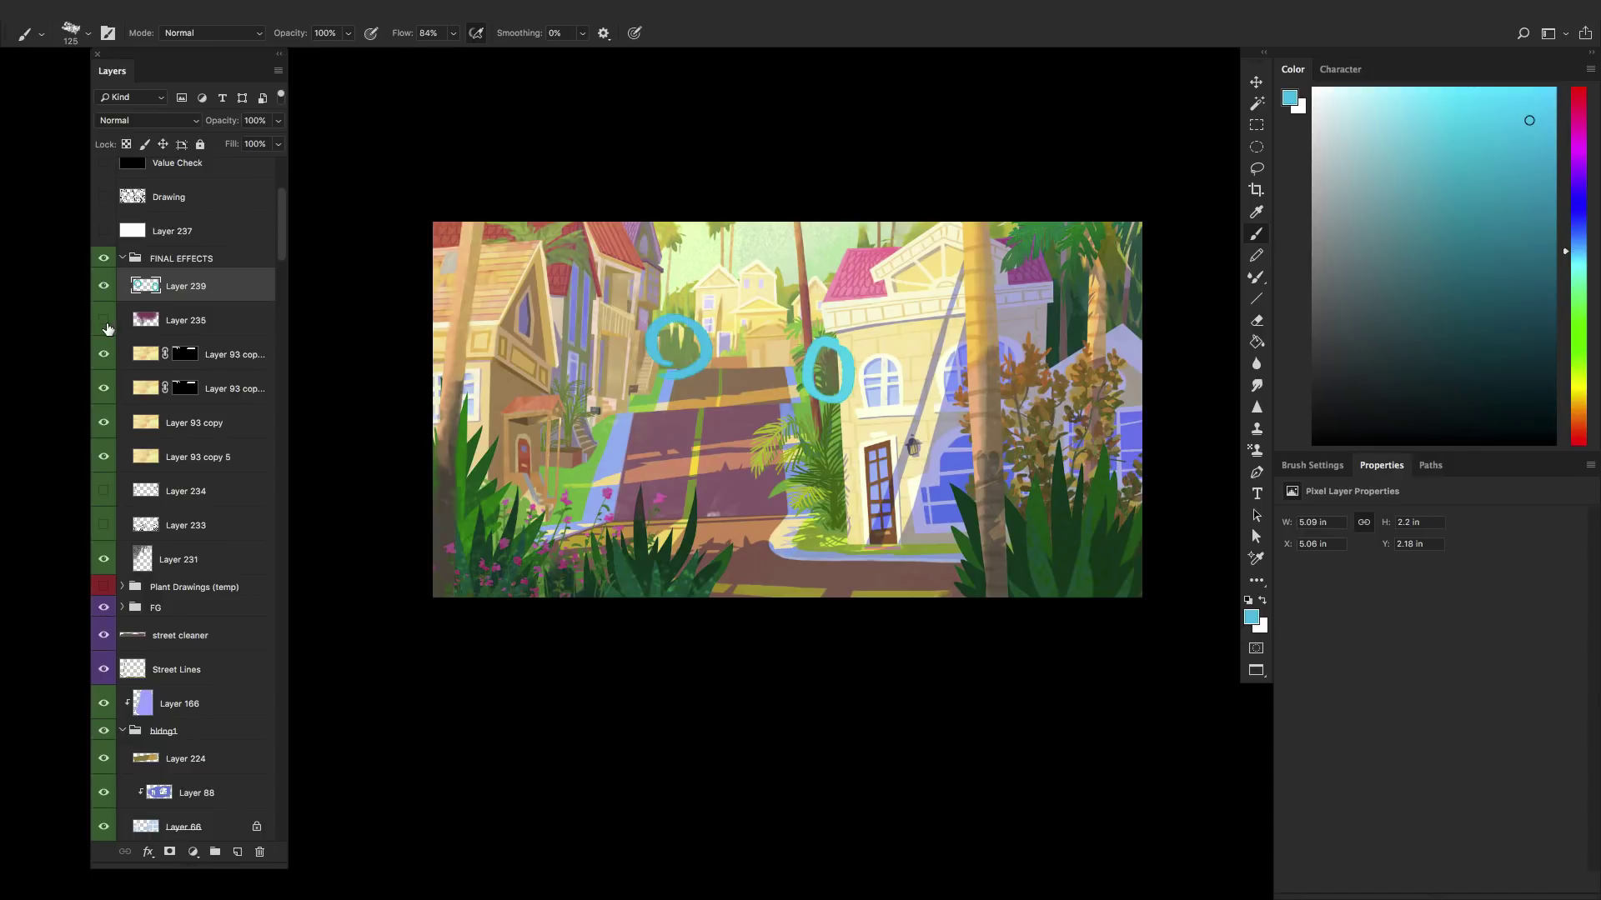
left_click(104, 320)
left_click(104, 319)
left_click(104, 319)
left_click(105, 319)
left_click(104, 319)
left_click(105, 321)
key("ctrl+z")
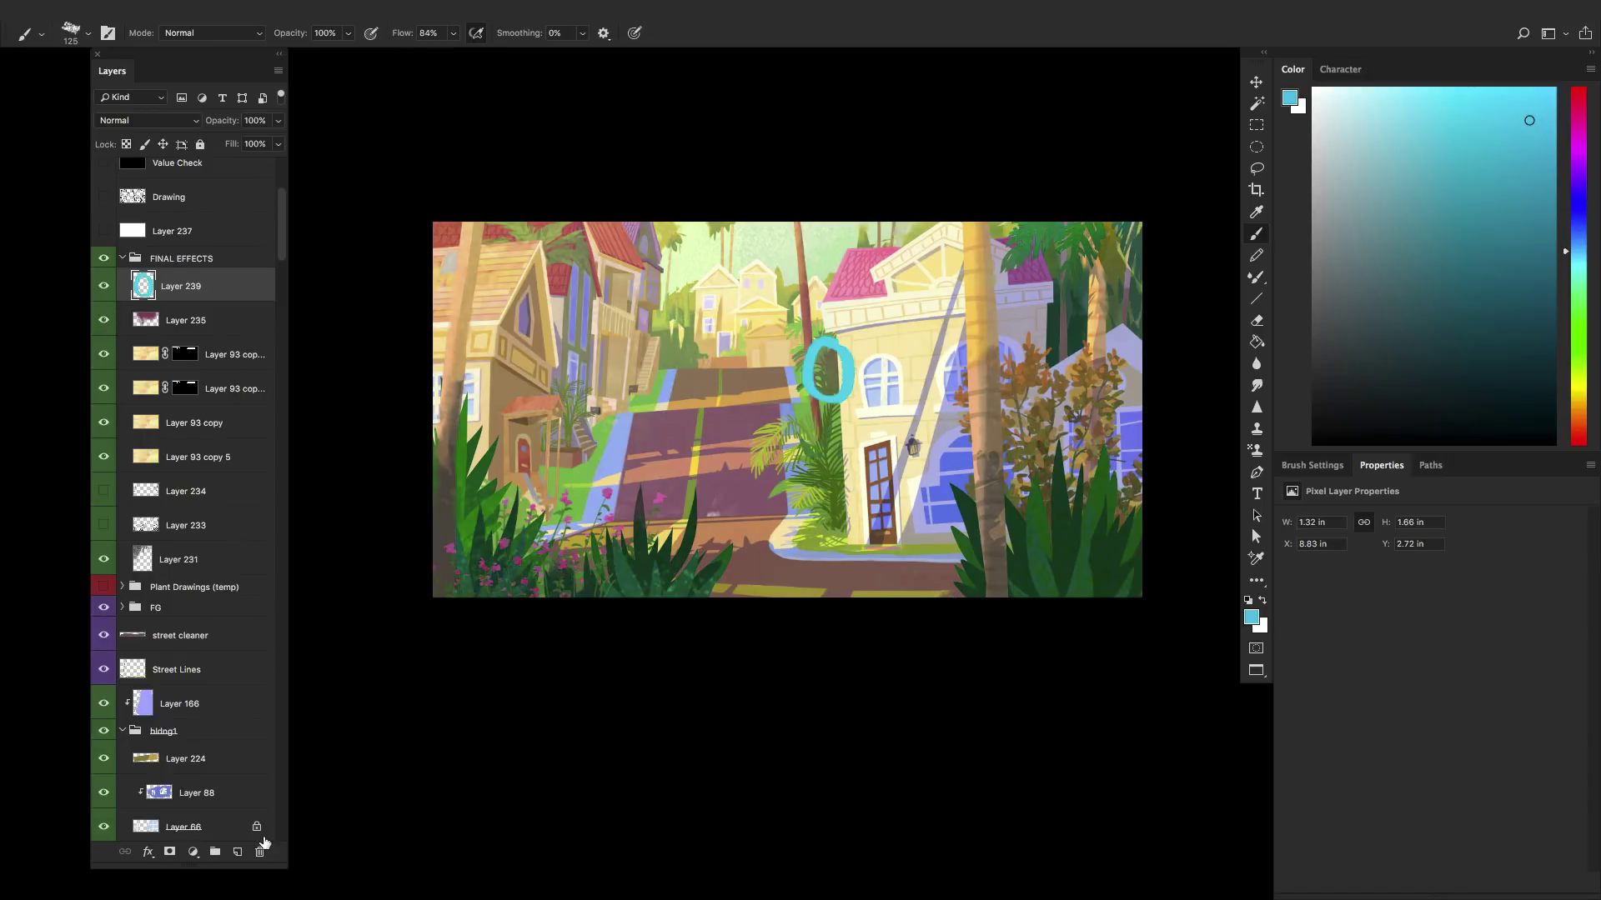
left_click(259, 851)
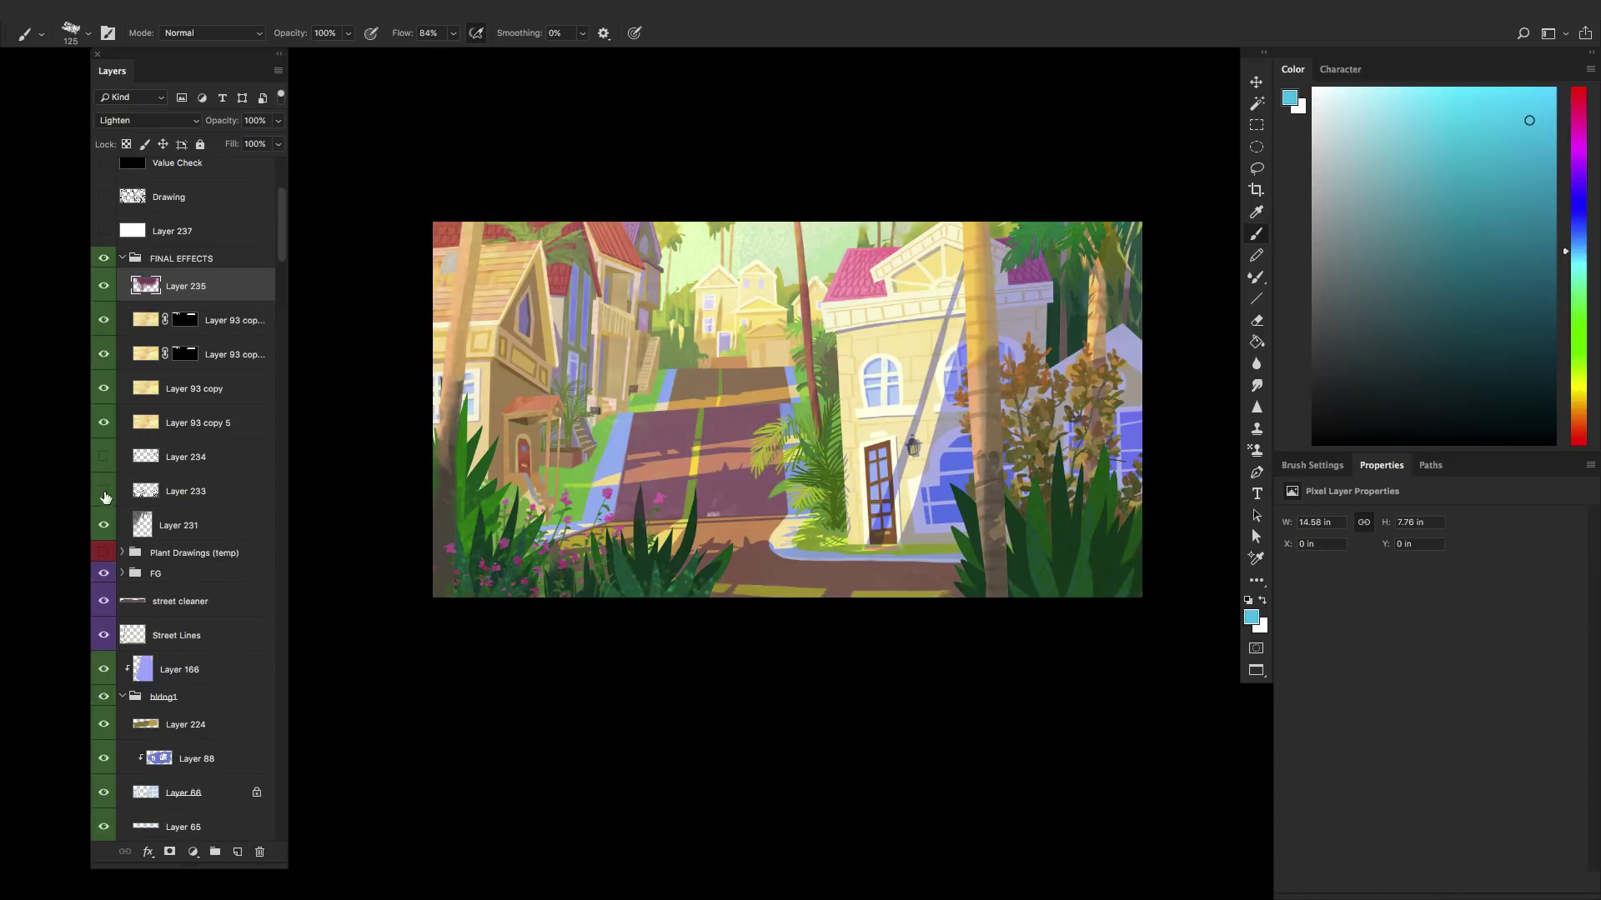
- Select Layer 234, choose the Smudge tool, and add an empty layer above it
left_click(191, 460)
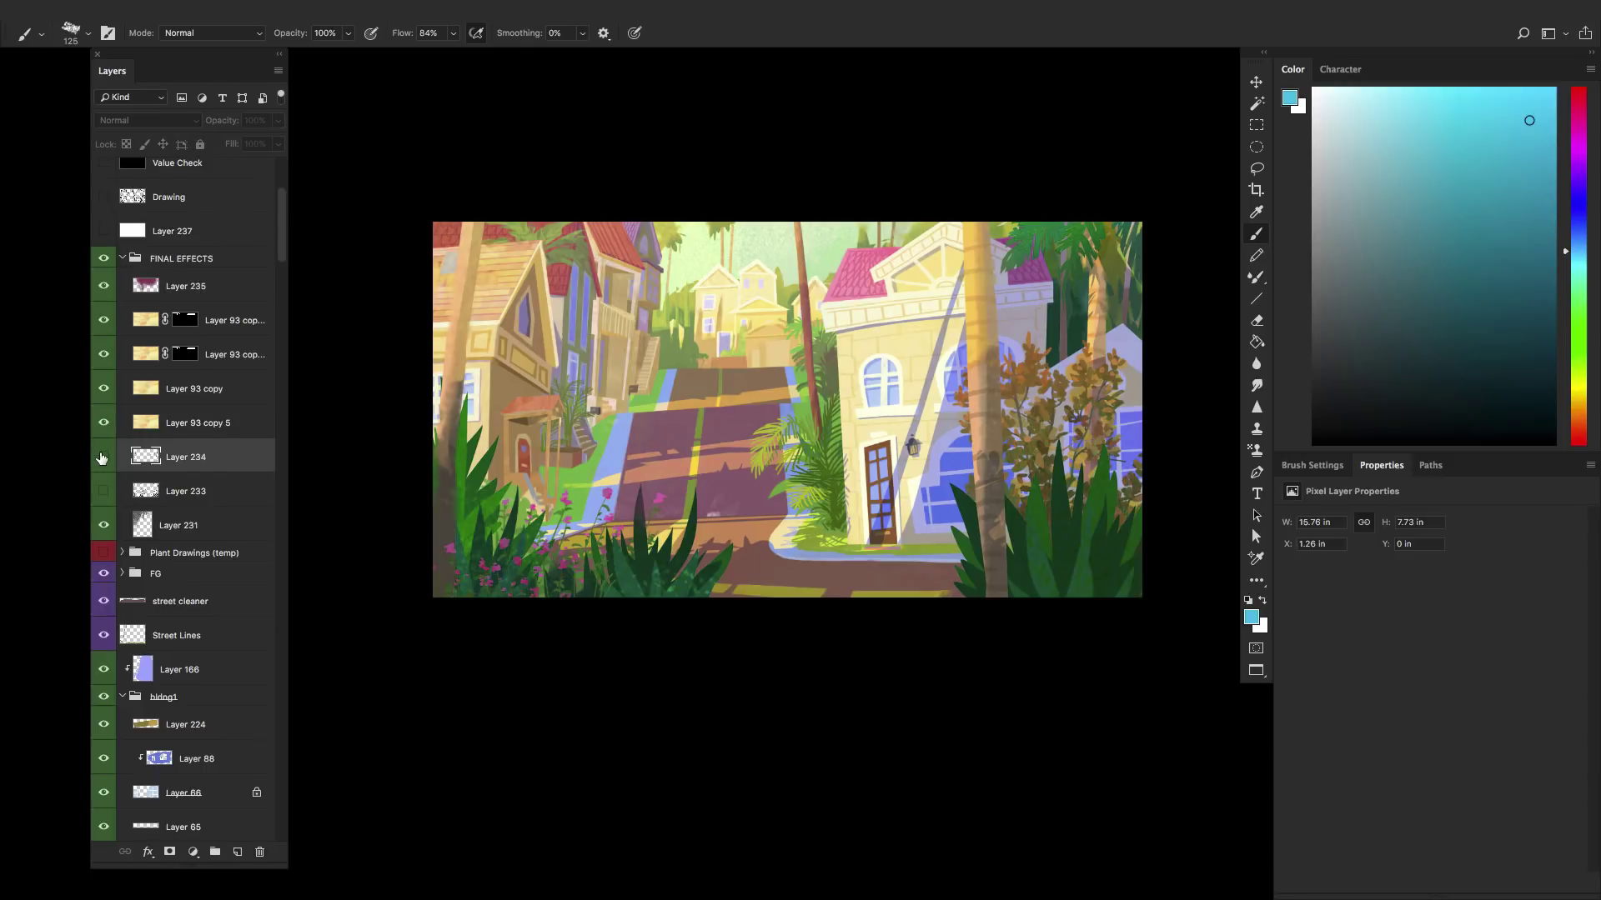
left_click(102, 458)
left_click(104, 458)
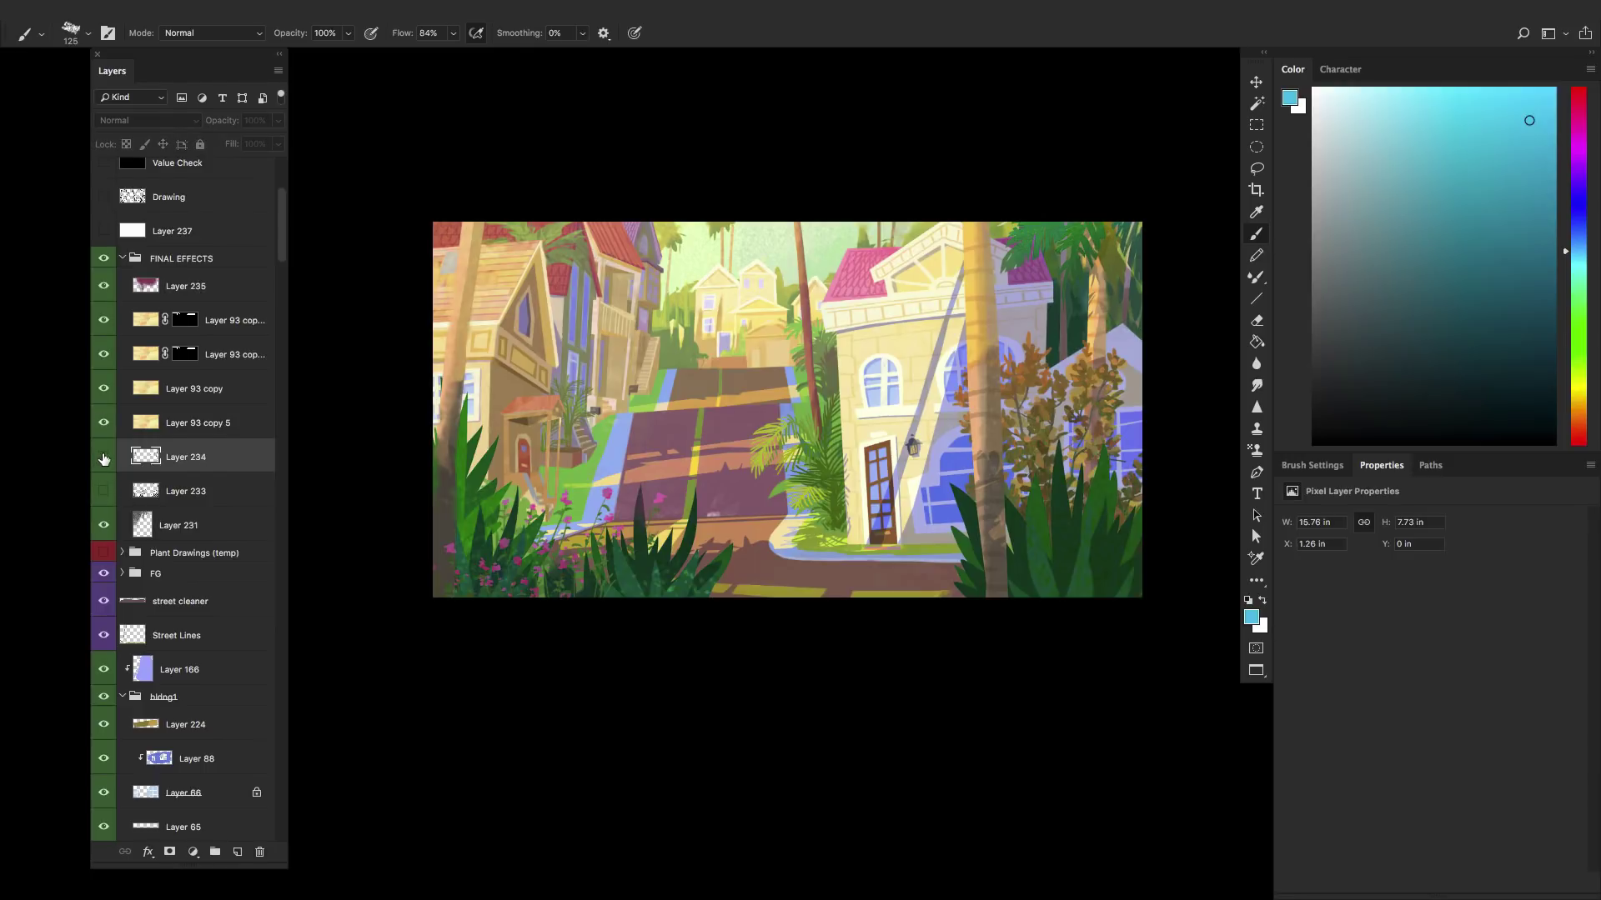
left_click(1259, 384)
left_click(237, 852)
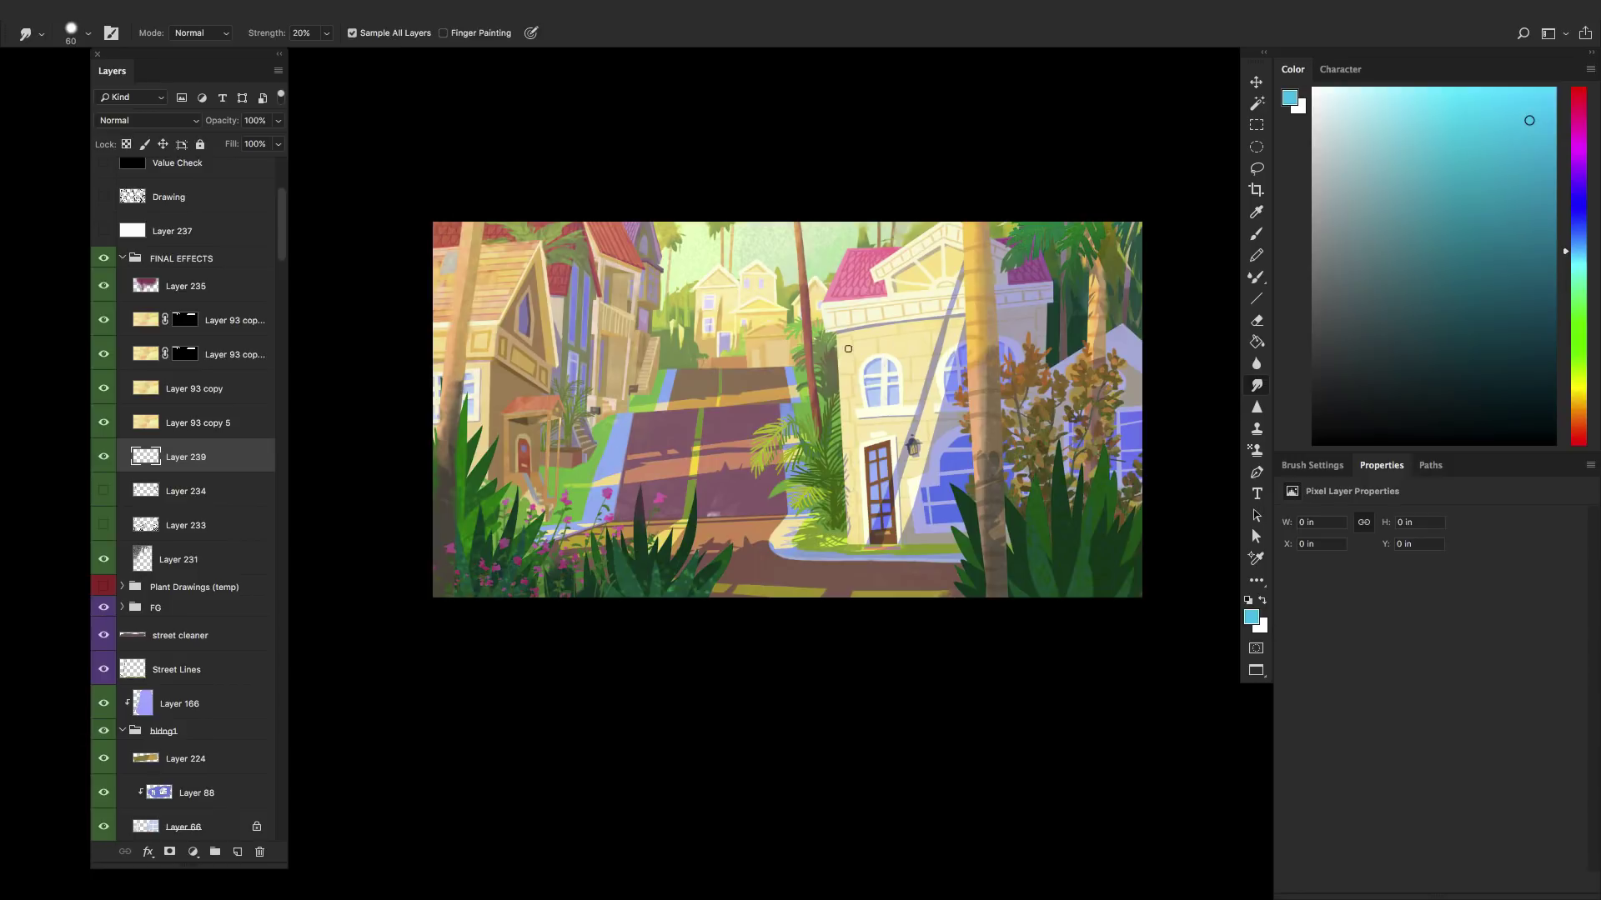
- Undo a test smudge, lower smudge strength to 3%, and hide the final-effects layers
mouse_move(847, 370)
left_mouse_down()
mouse_move(833, 367)
mouse_move(885, 365)
left_mouse_up()
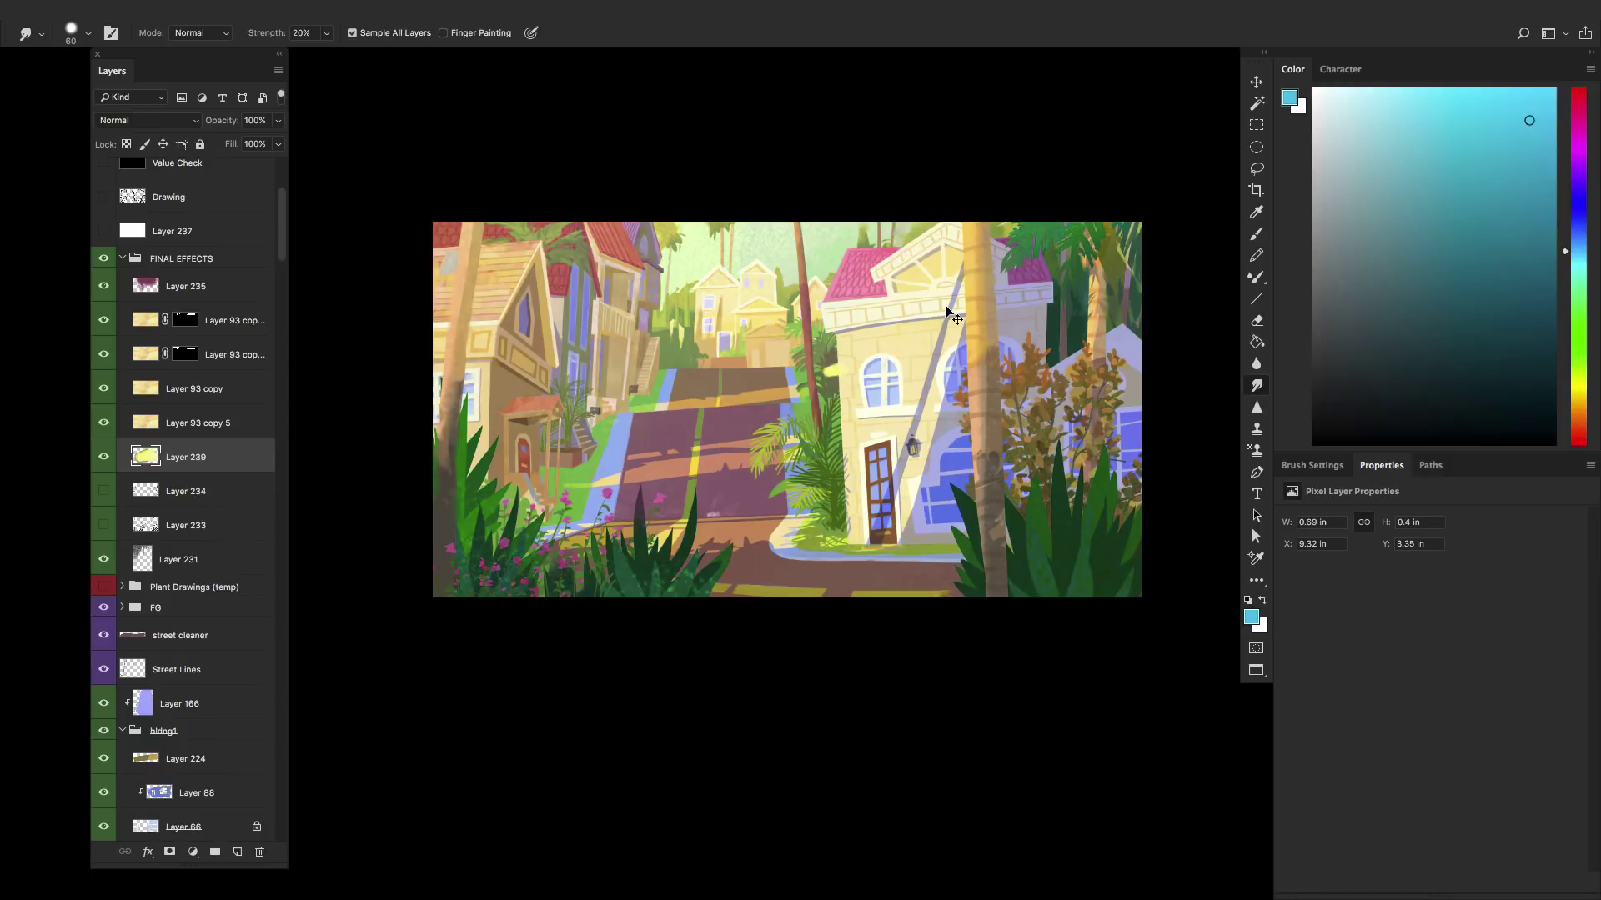
key("ctrl+z")
left_click_drag(263, 36, 250, 42)
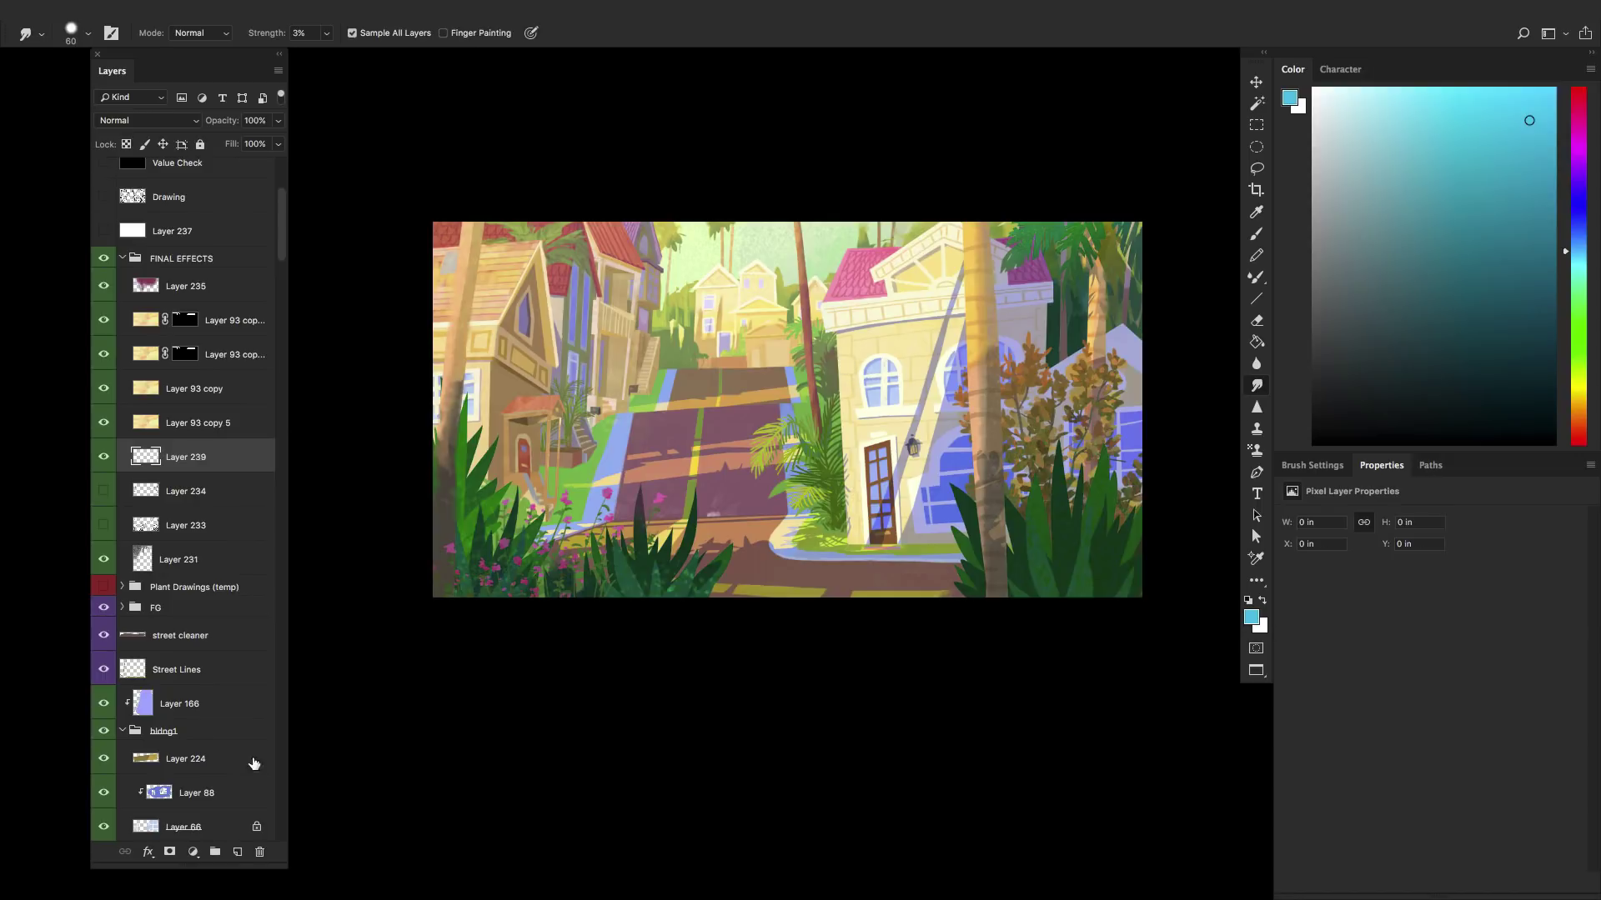
left_click(103, 412)
left_click_drag(103, 410, 103, 286)
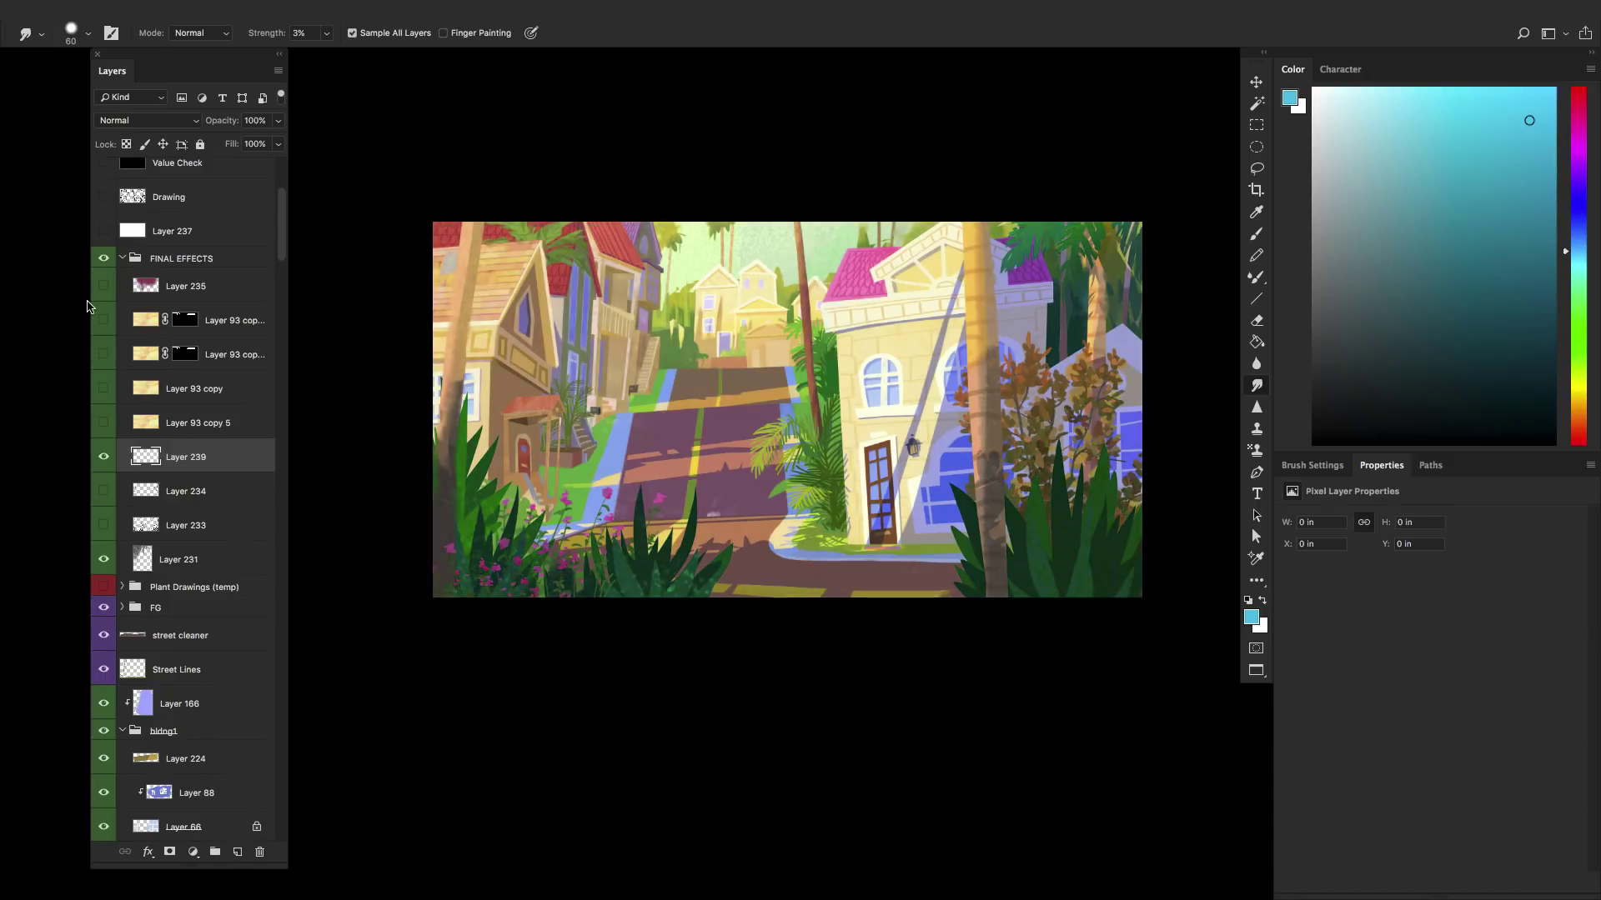
- Smudge the green foliage edge beside the cream house, raising strength to 11%
left_click_drag(861, 365, 842, 369)
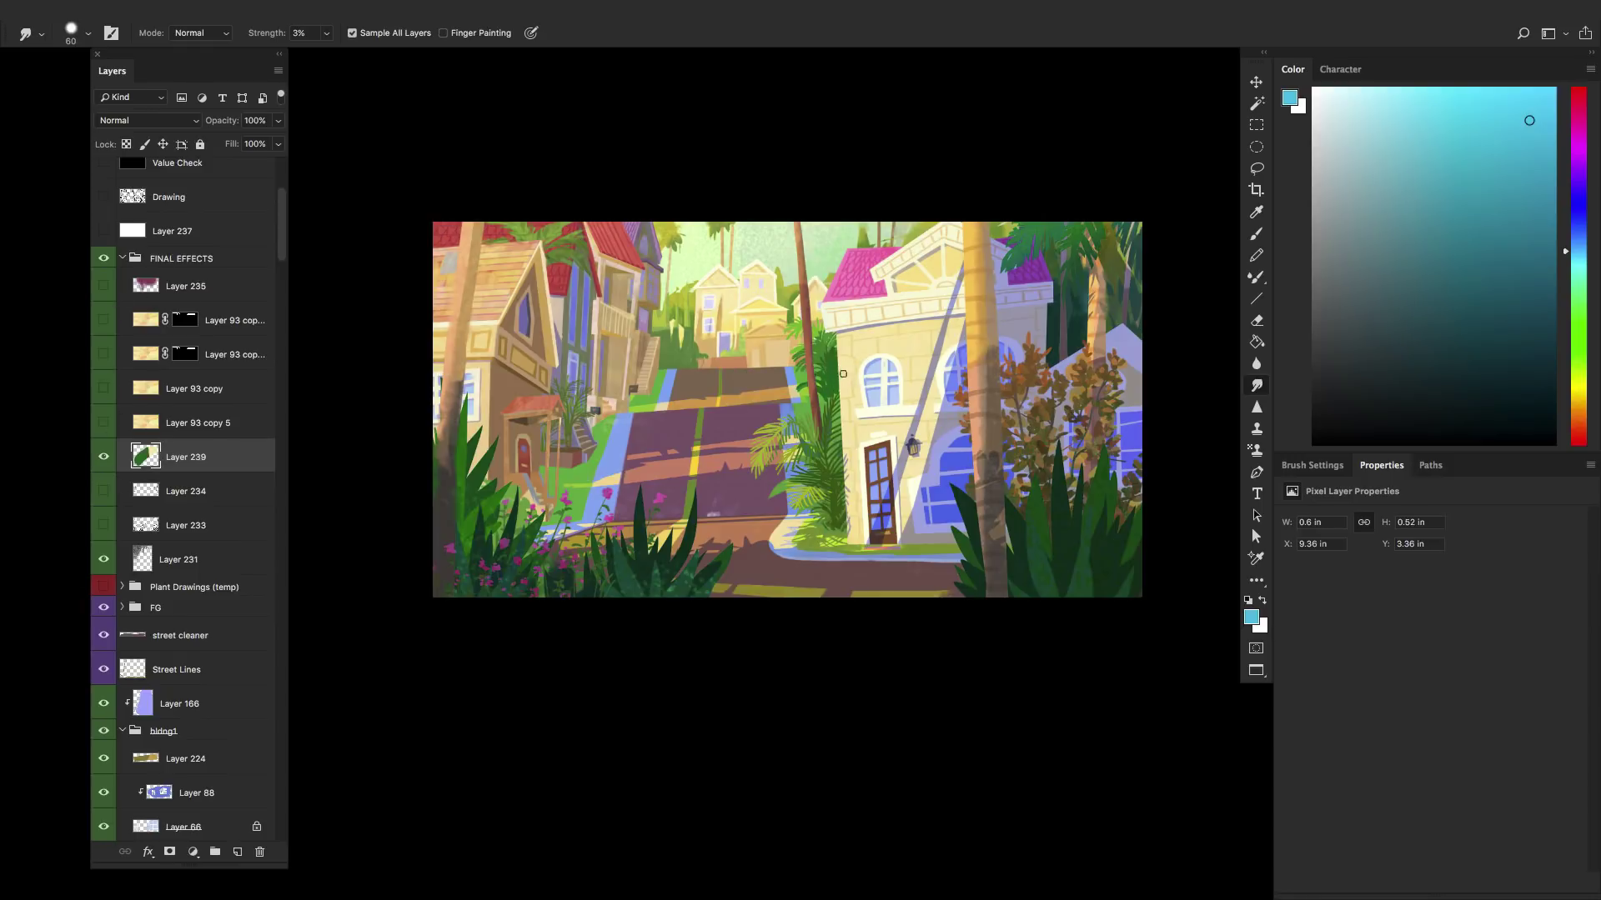
left_click_drag(840, 390, 880, 350)
left_click_drag(265, 33, 286, 42)
mouse_move(1038, 332)
left_mouse_down()
mouse_move(1068, 343)
mouse_move(1080, 241)
mouse_move(1092, 255)
mouse_move(1093, 242)
left_mouse_up()
- Compare Layers 233 and 234 on and off, then turn all final-effects layers back on
left_click(104, 457)
left_click(104, 491)
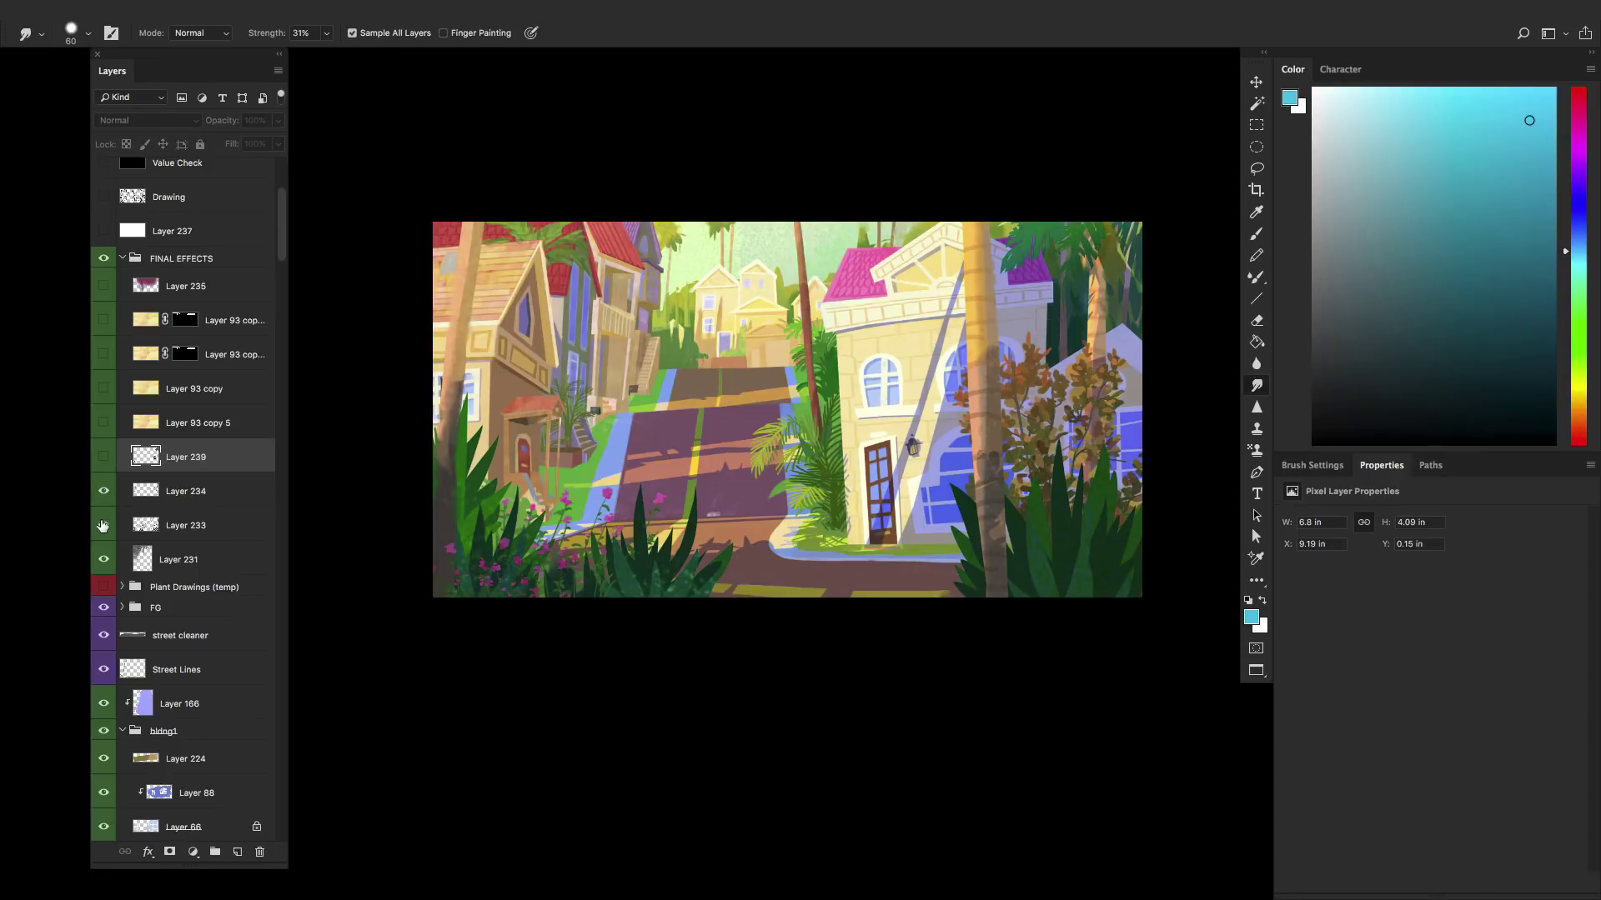
left_click(104, 524)
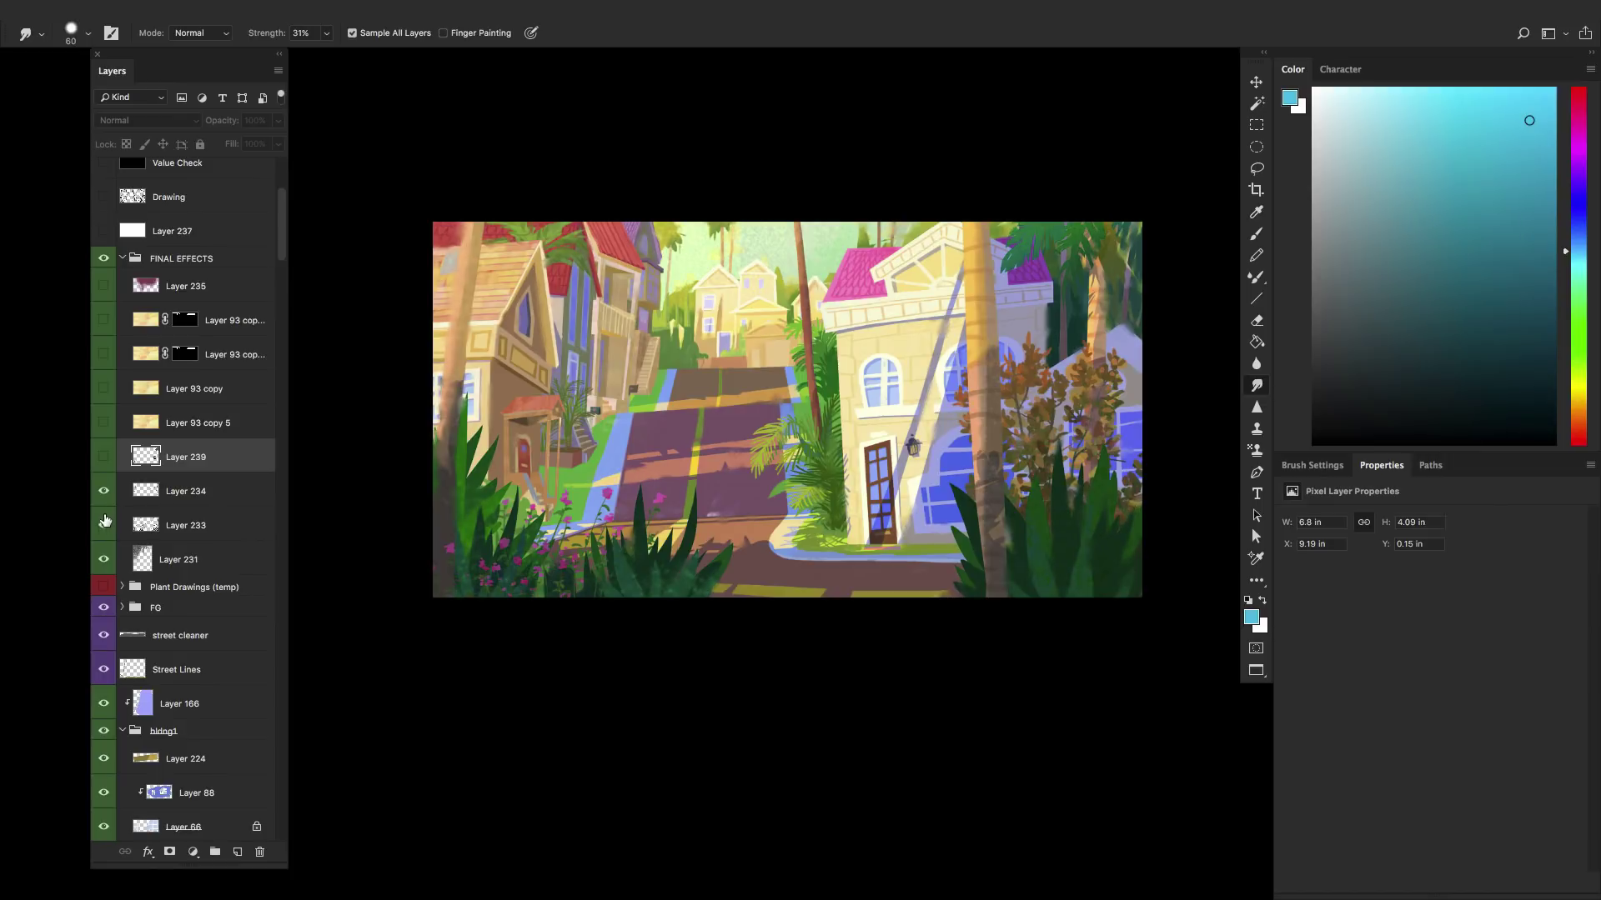
left_click(104, 523)
left_click(105, 492)
left_click(108, 492)
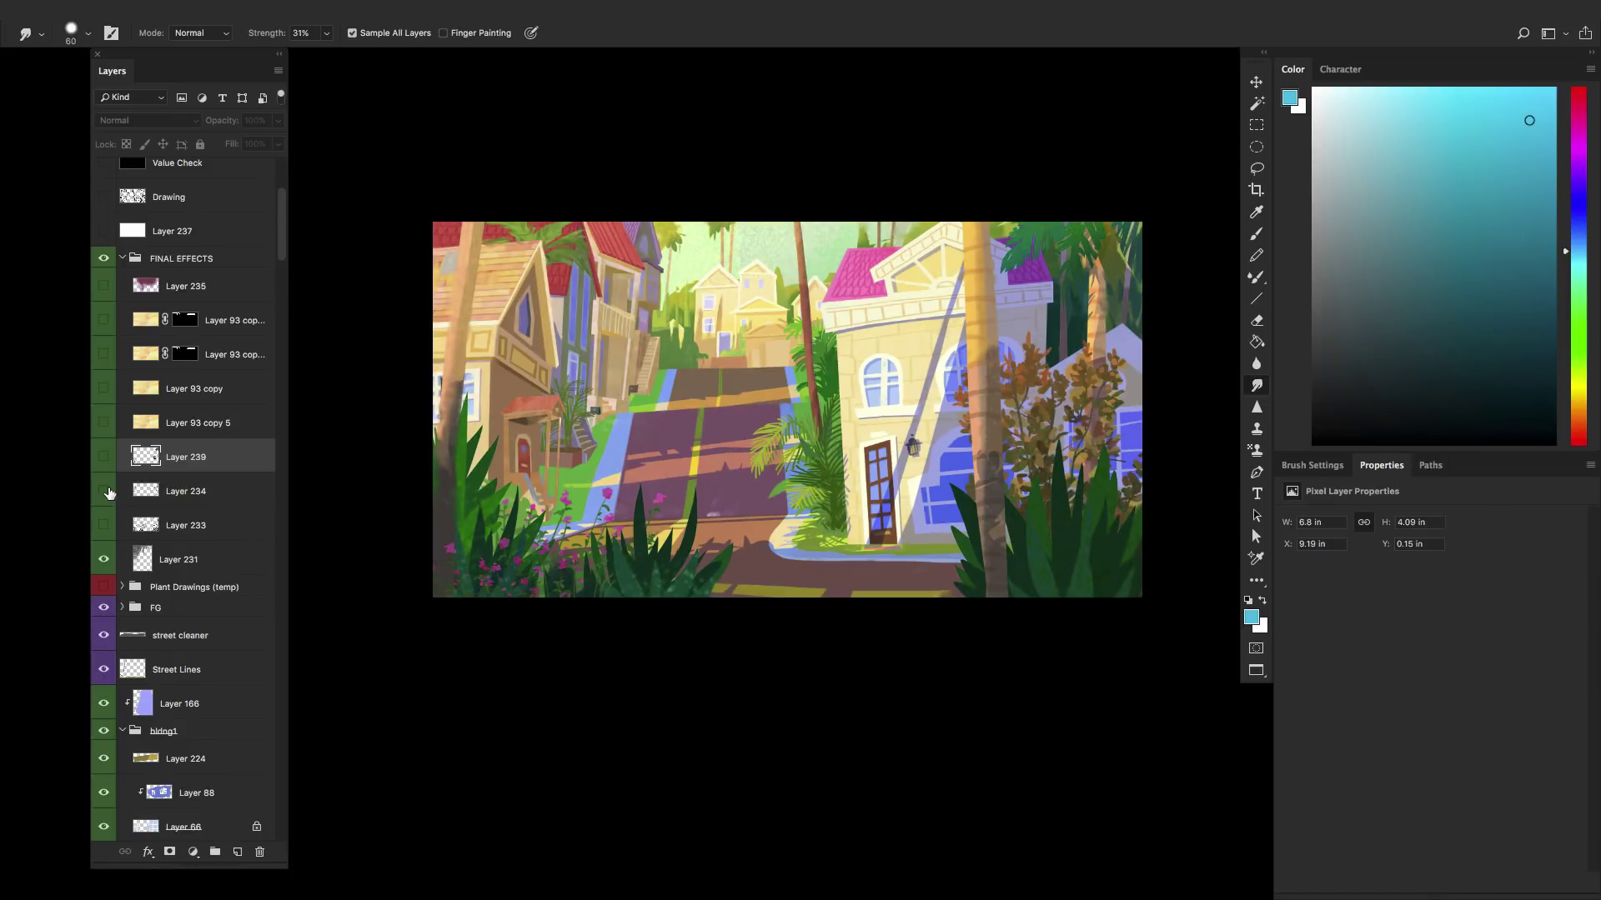
left_click(103, 524)
left_click(103, 524)
left_click(101, 499)
left_click(100, 497)
left_click(101, 498)
left_click(104, 523)
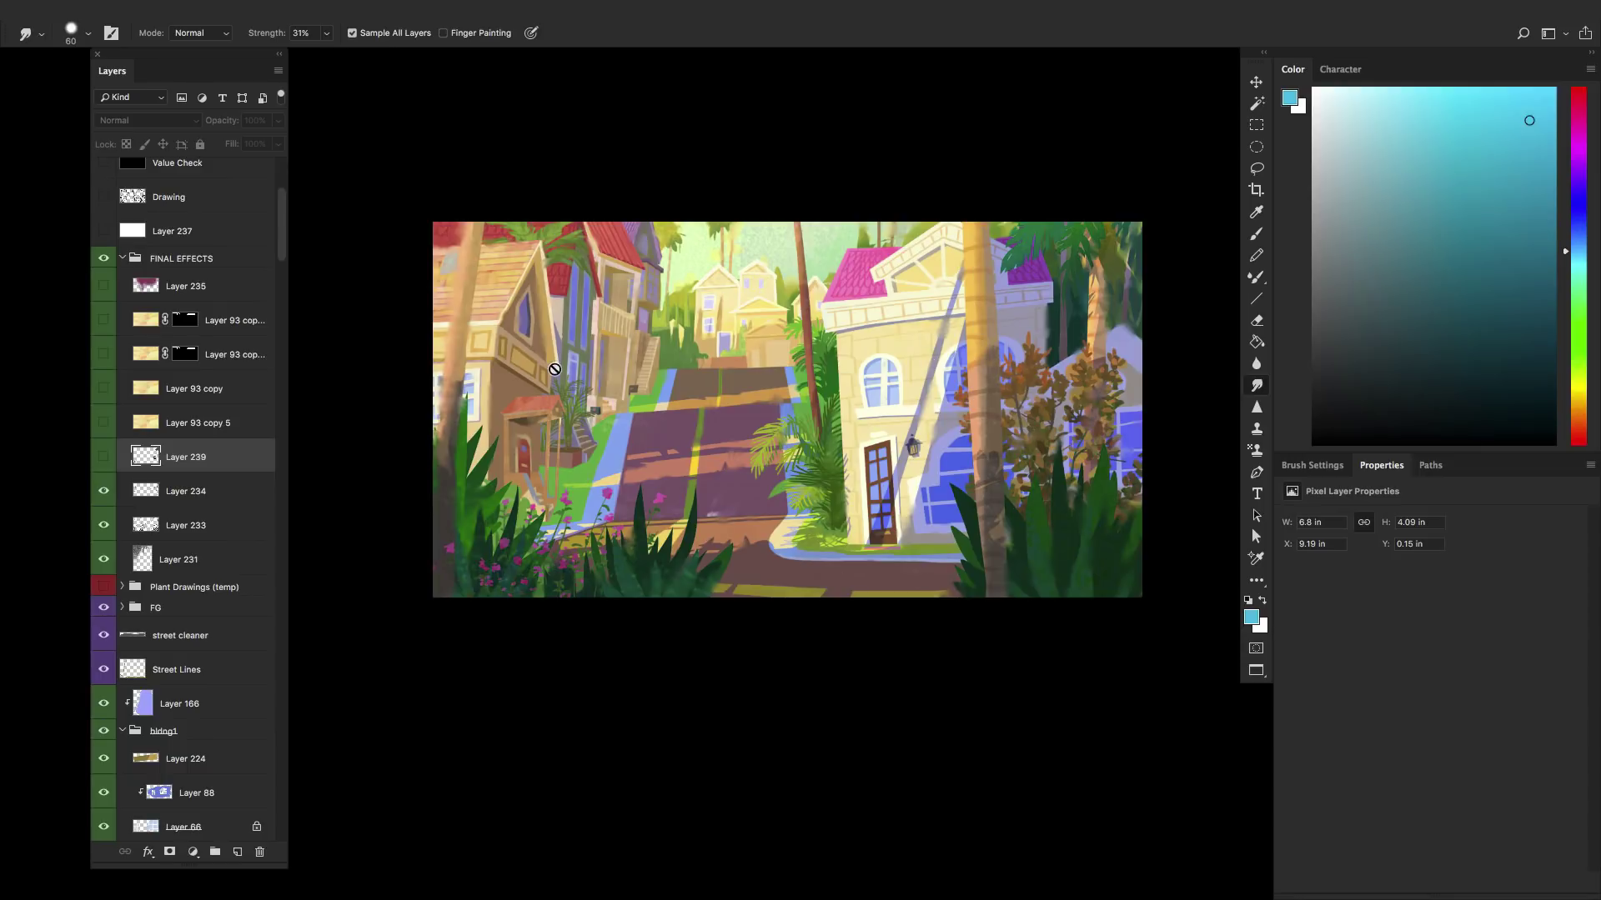
left_click_drag(100, 455, 107, 296)
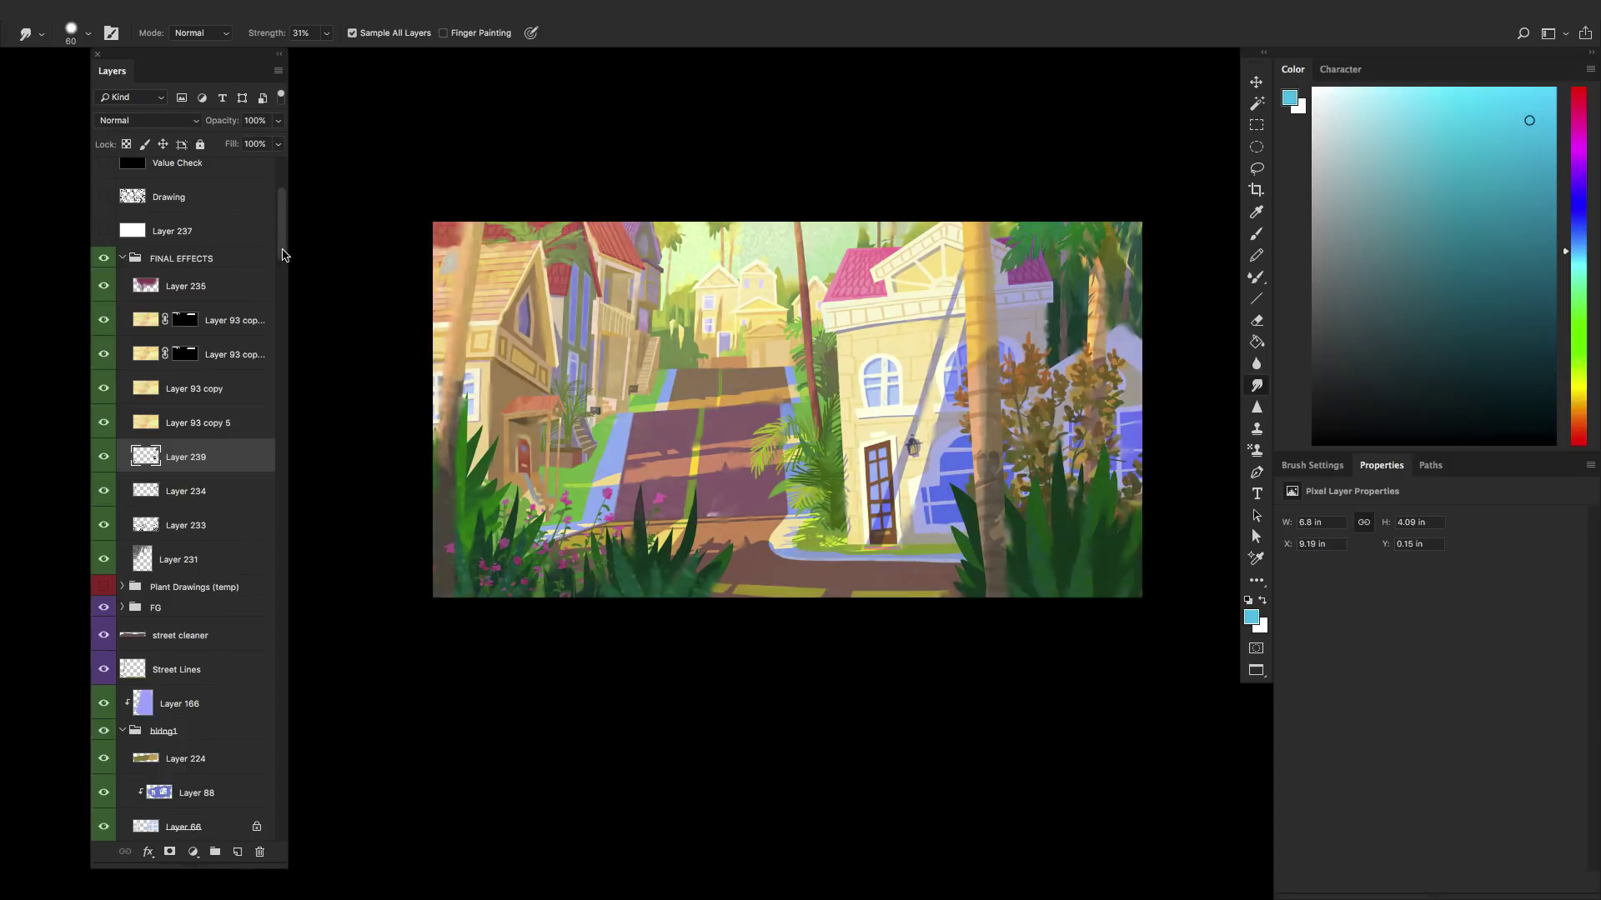
scroll(281, 255, "up", 5)
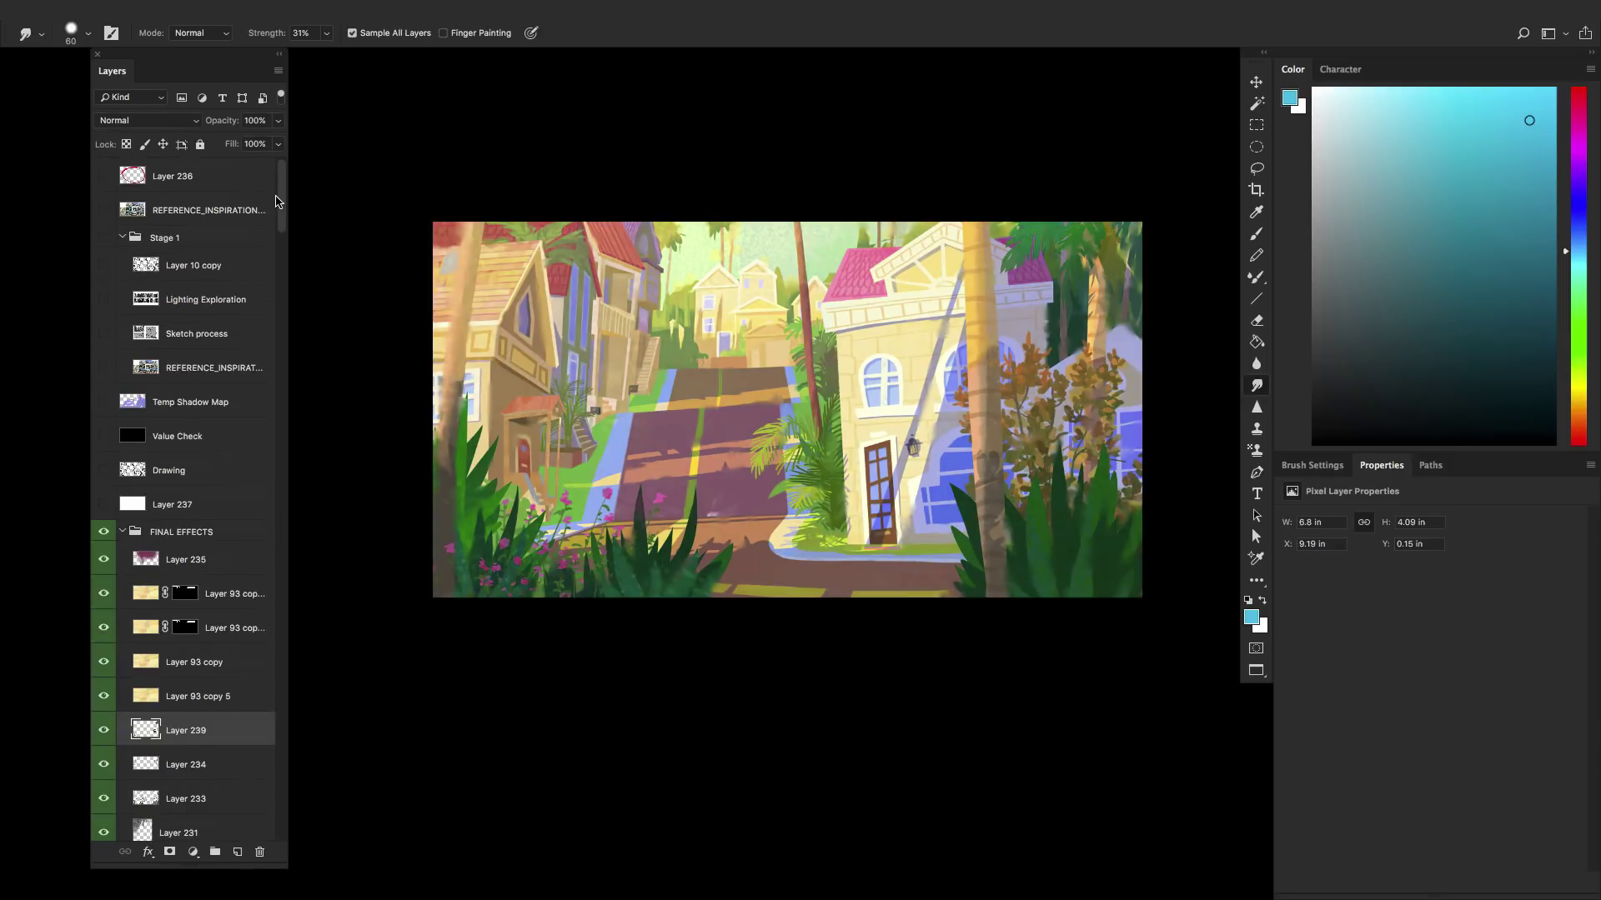